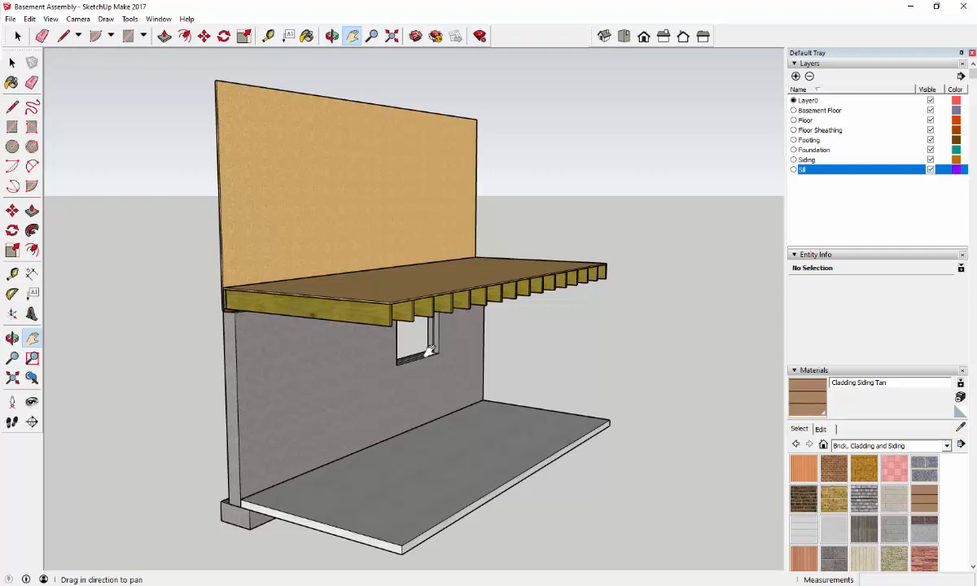
# Turn the model to face the basement wall's window opening and search 3D Warehouse for "windows"
pyautogui.click(332, 36)
pyautogui.moveTo(290, 334); pyautogui.dragTo(532, 324)
pyautogui.scroll(5, 532, 323)
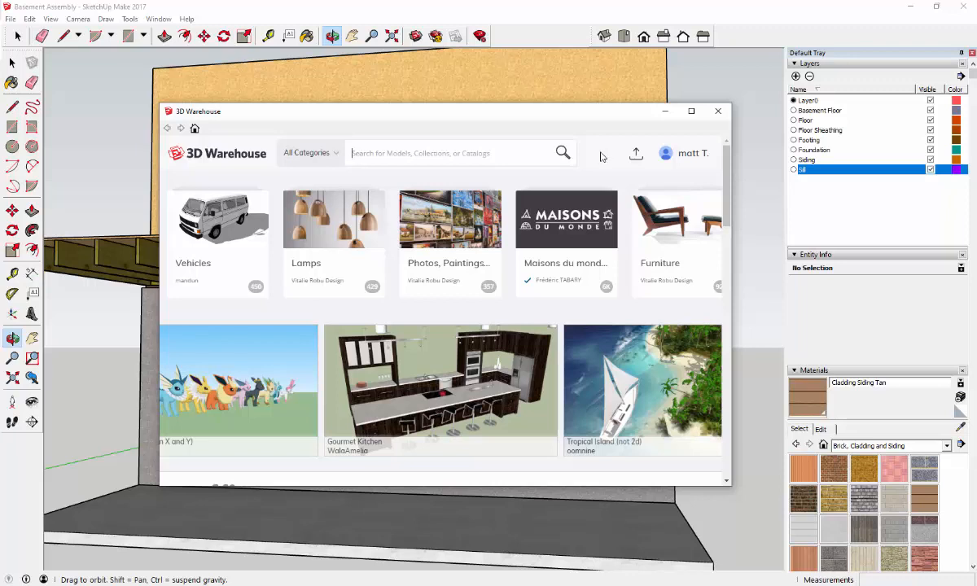
pyautogui.click(651, 154)
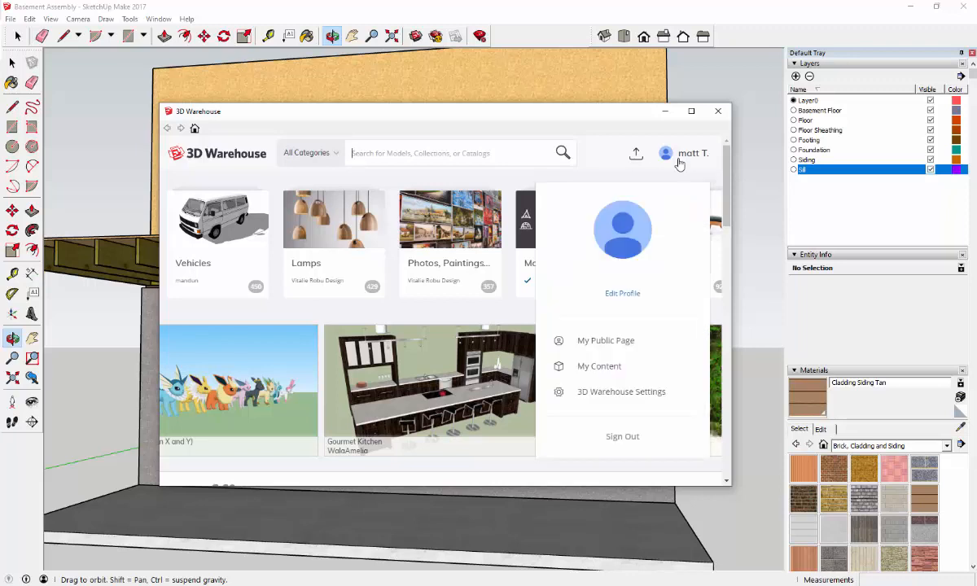
pyautogui.click(473, 159)
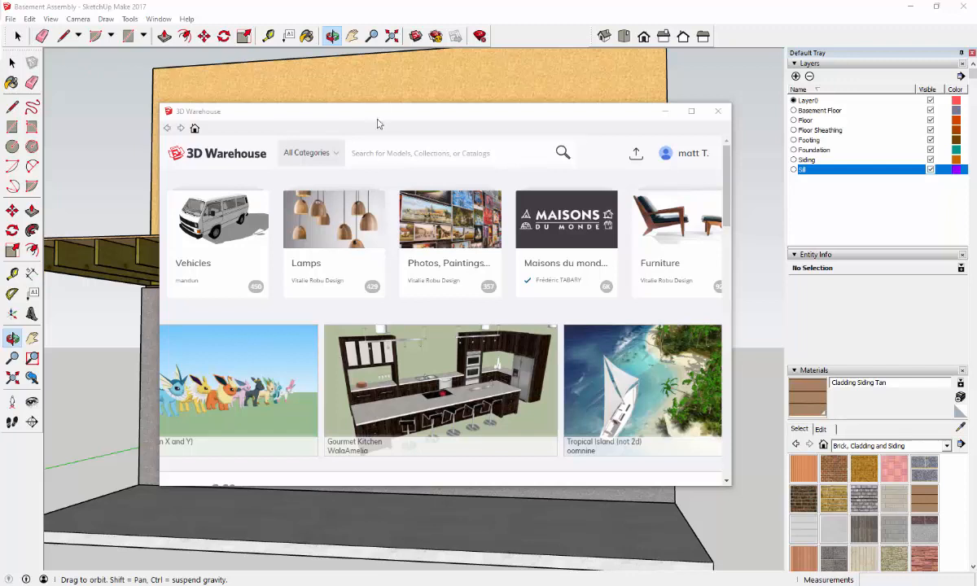
pyautogui.click(387, 154)
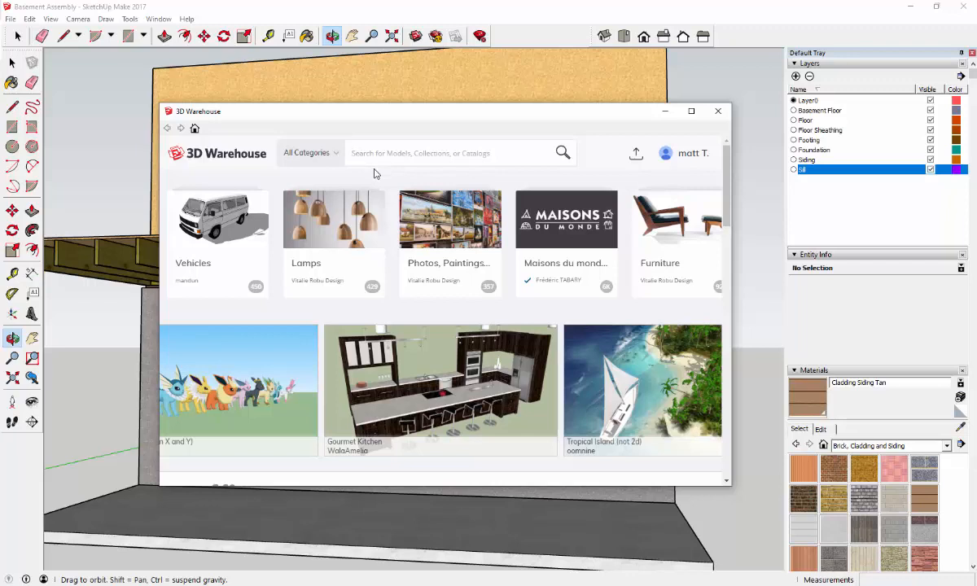
pyautogui.write('window')
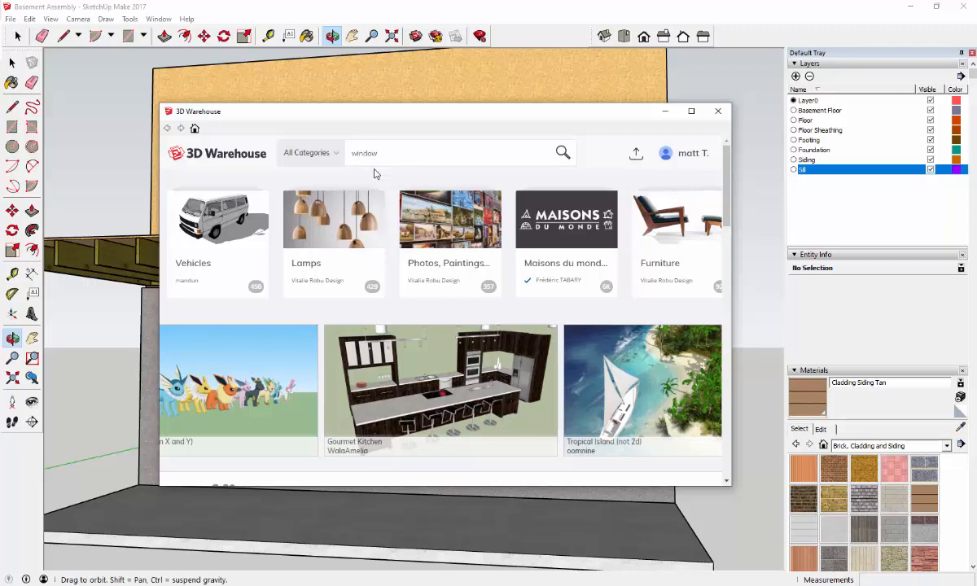
pyautogui.write('s')
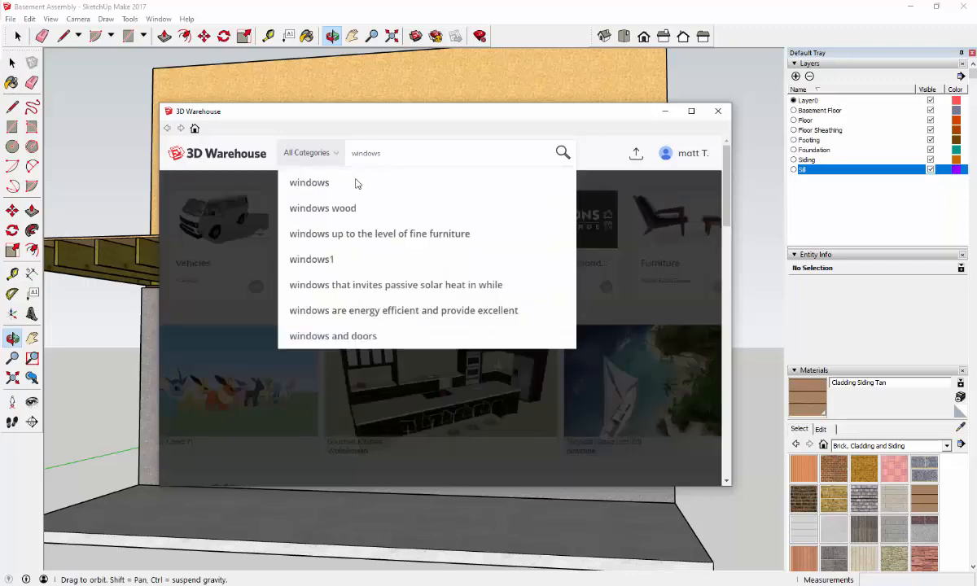
pyautogui.click(300, 180)
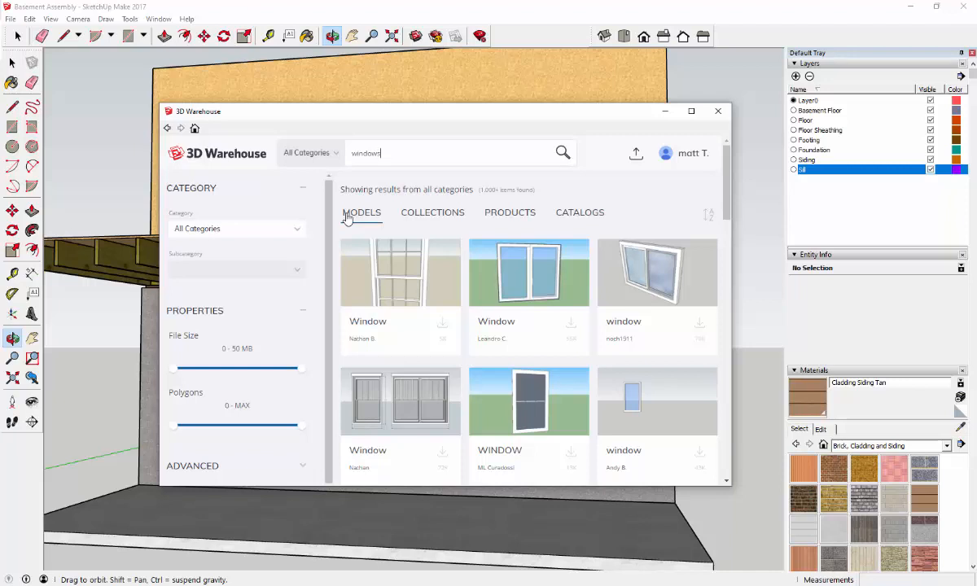
# Download the white two-pane Window model from the search results directly into the SketchUp model
pyautogui.click(515, 274)
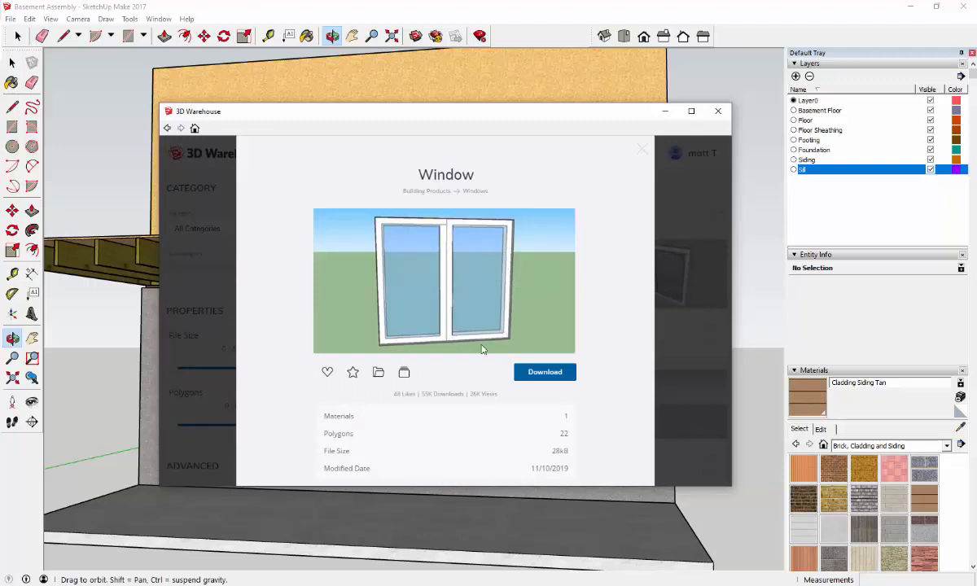
pyautogui.doubleClick(617, 343)
pyautogui.click(621, 322)
pyautogui.click(546, 373)
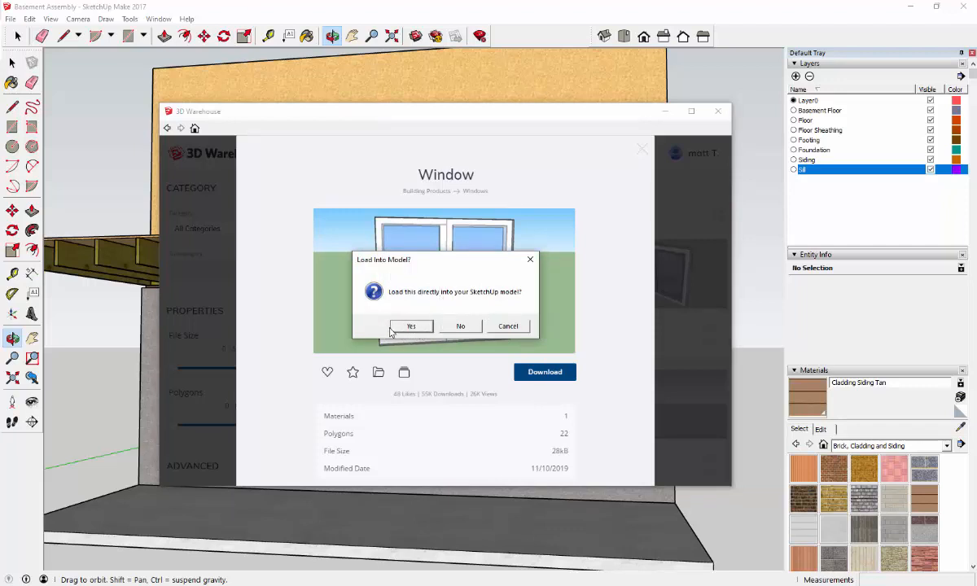
pyautogui.click(400, 327)
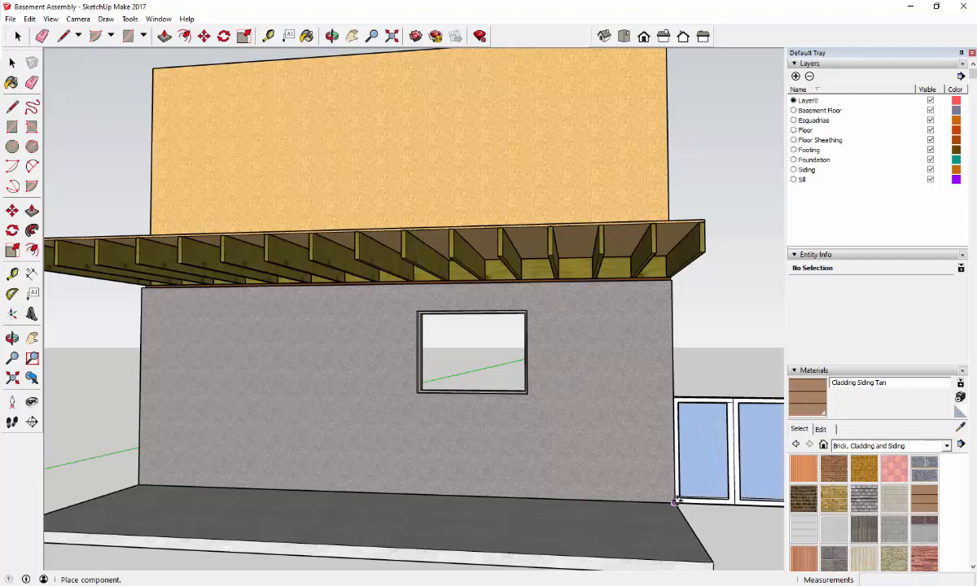
# Place the window component at the foundation wall's lower corner, then move it about 1' 7" along the red axis, away from the wall
pyautogui.click(675, 503)
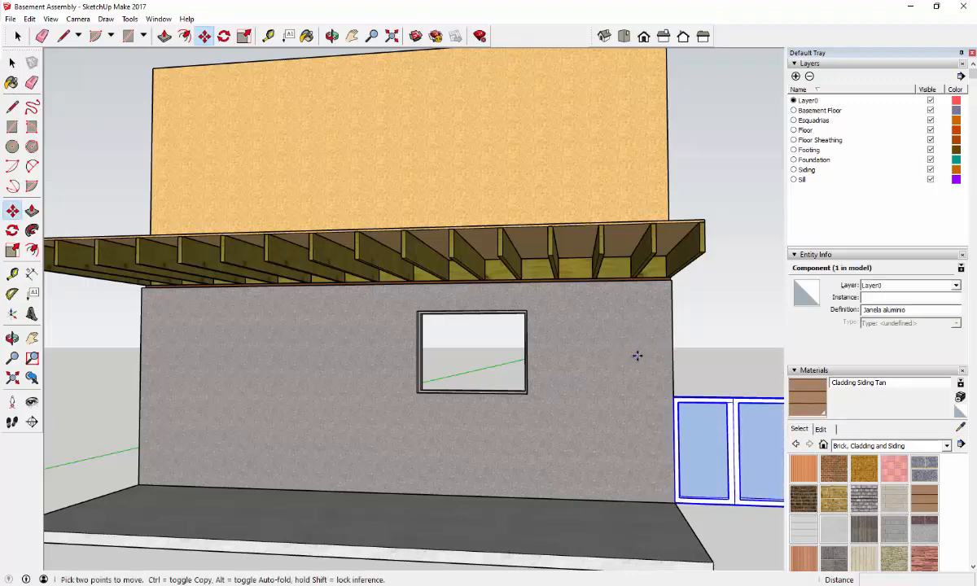
pyautogui.click(675, 502)
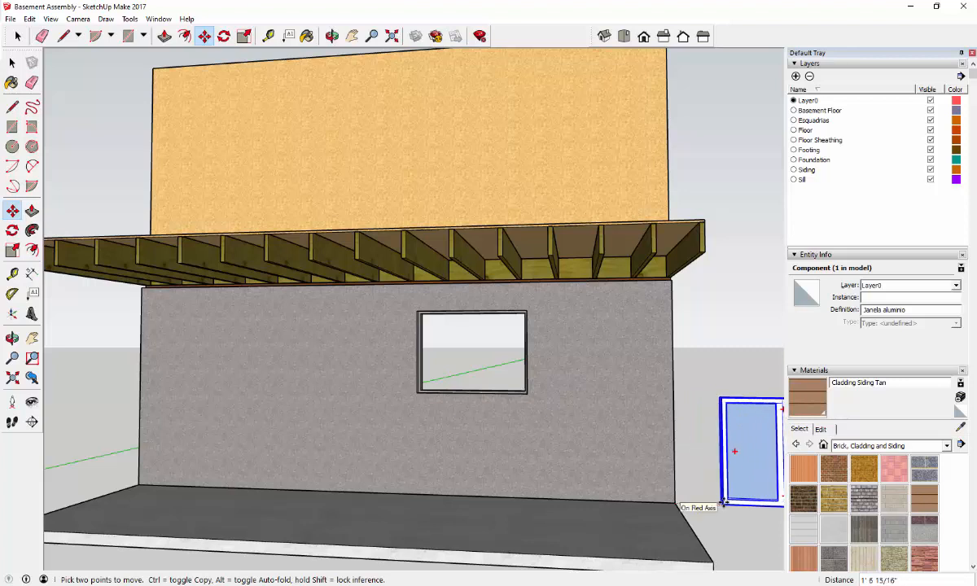
pyautogui.click(723, 502)
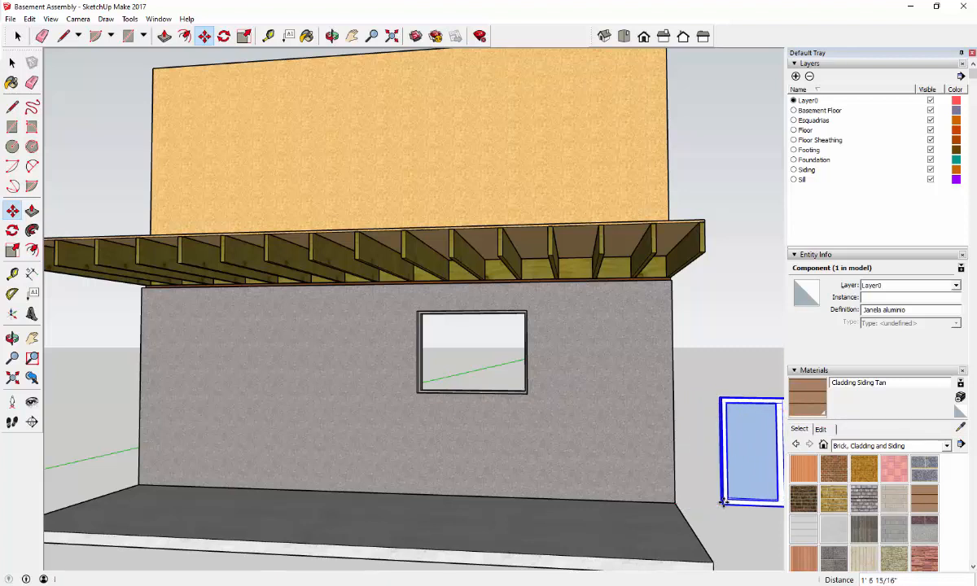
# Examine the placed window component and the foundation wall's opening from both the exterior and interior sides
pyautogui.click(352, 36)
pyautogui.moveTo(515, 345); pyautogui.dragTo(374, 333)
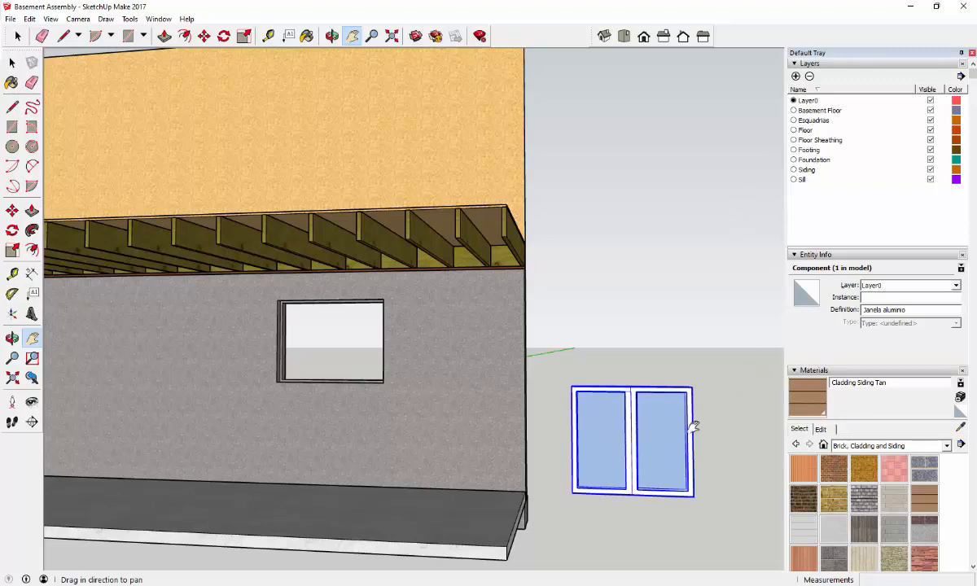
pyautogui.click(332, 36)
pyautogui.moveTo(656, 453); pyautogui.dragTo(504, 476)
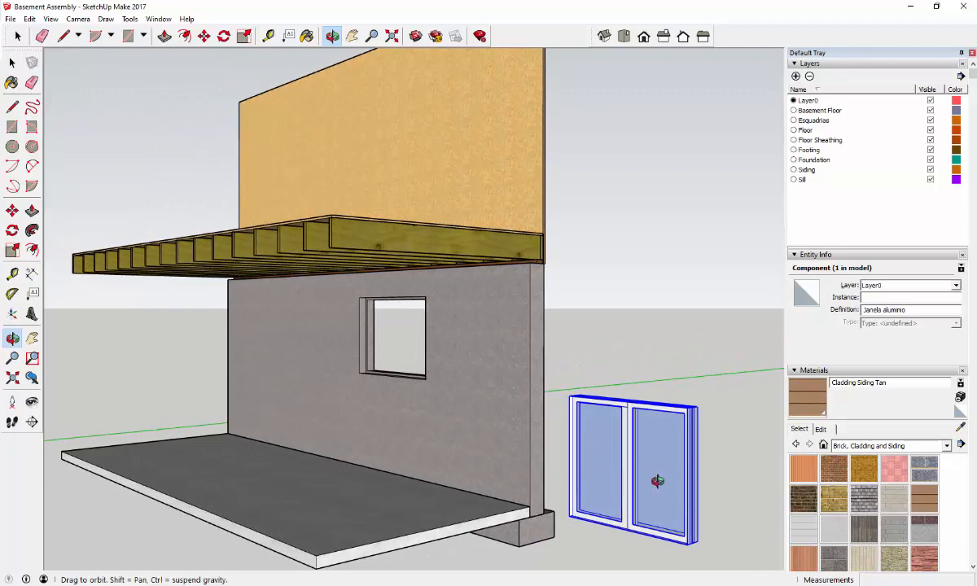
pyautogui.moveTo(657, 481)
pyautogui.mouseDown()
pyautogui.moveTo(555, 450)
pyautogui.moveTo(474, 440)
pyautogui.moveTo(479, 430)
pyautogui.moveTo(299, 444)
pyautogui.moveTo(265, 390)
pyautogui.moveTo(220, 417)
pyautogui.moveTo(149, 406)
pyautogui.moveTo(175, 400)
pyautogui.mouseUp()
pyautogui.scroll(4, 199, 413)
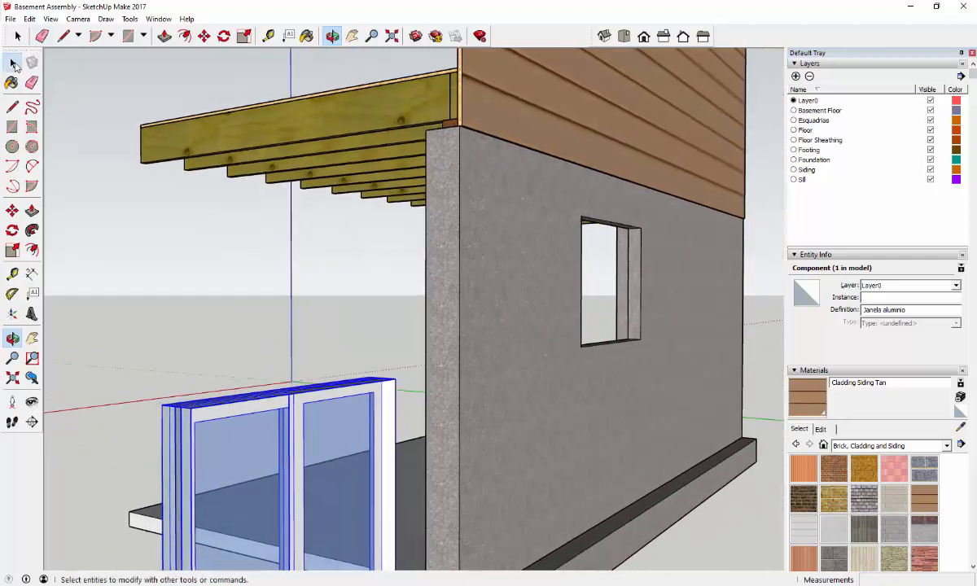
pyautogui.click(12, 62)
pyautogui.click(133, 369)
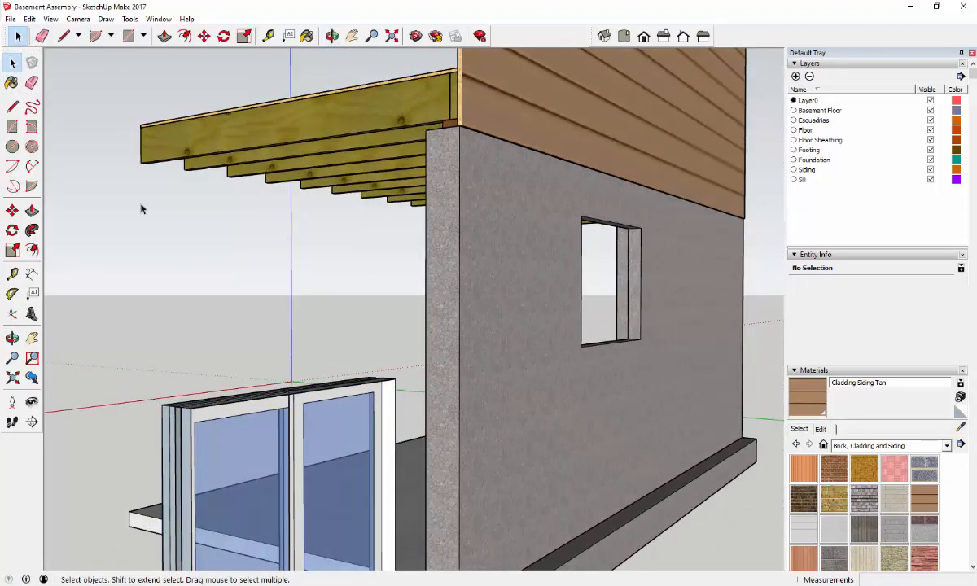
pyautogui.click(333, 40)
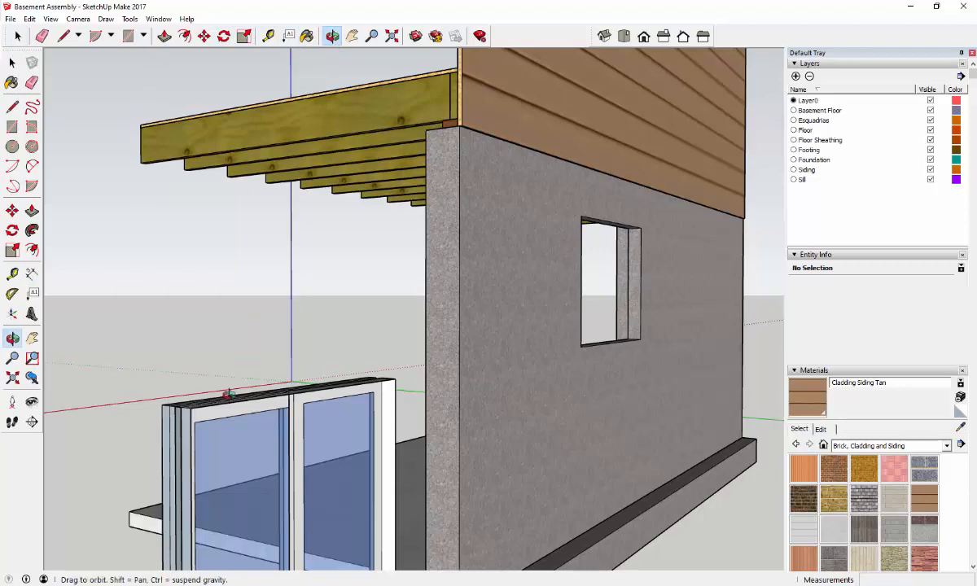
pyautogui.moveTo(194, 393); pyautogui.dragTo(100, 385)
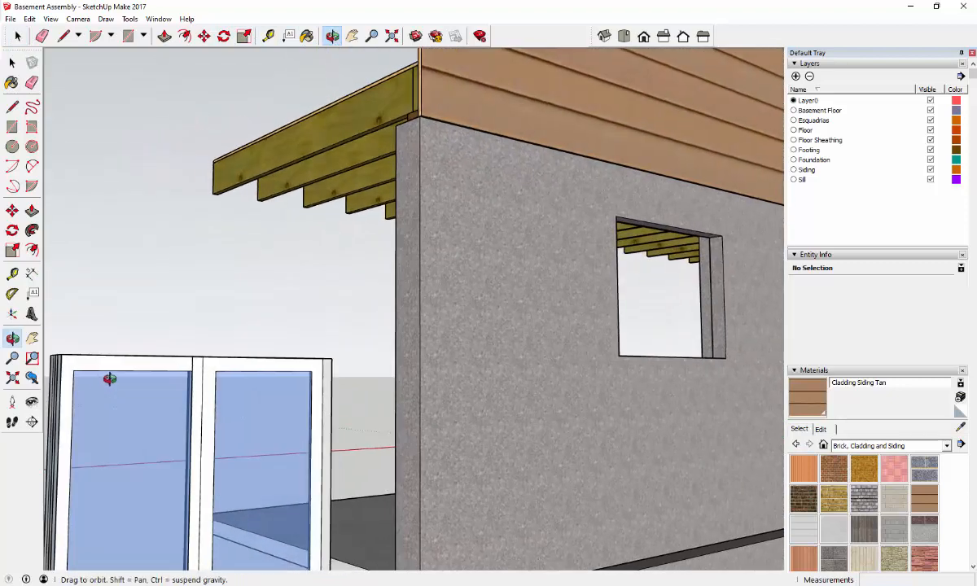
pyautogui.click(350, 36)
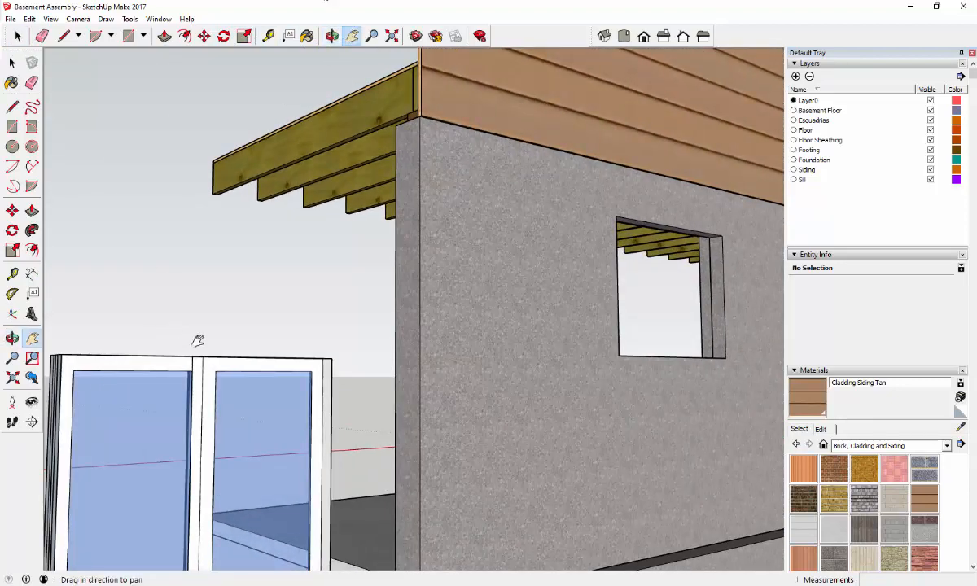
pyautogui.moveTo(199, 338)
pyautogui.mouseDown()
pyautogui.moveTo(431, 244)
pyautogui.moveTo(218, 360)
pyautogui.moveTo(198, 339)
pyautogui.mouseUp()
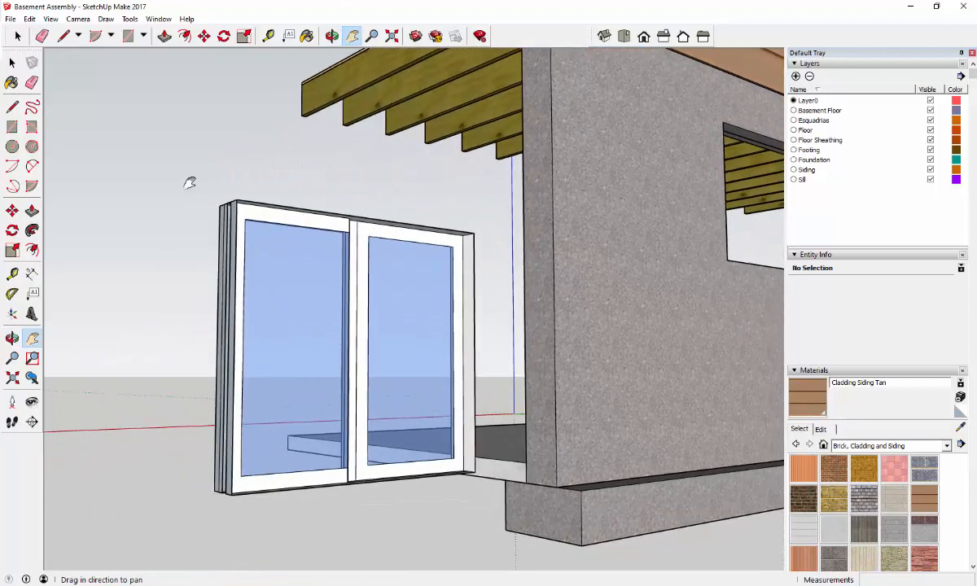
pyautogui.click(333, 36)
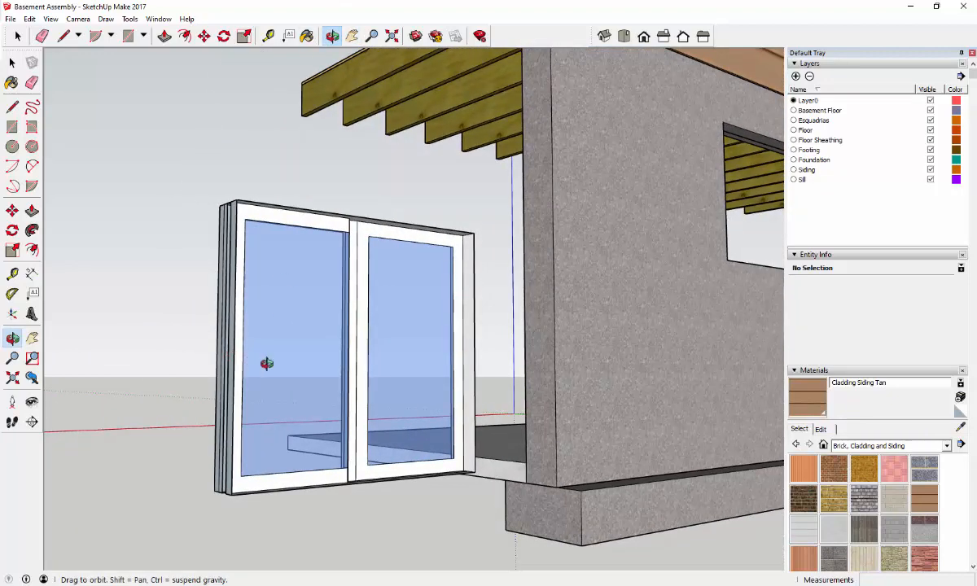
pyautogui.moveTo(253, 346); pyautogui.dragTo(572, 440)
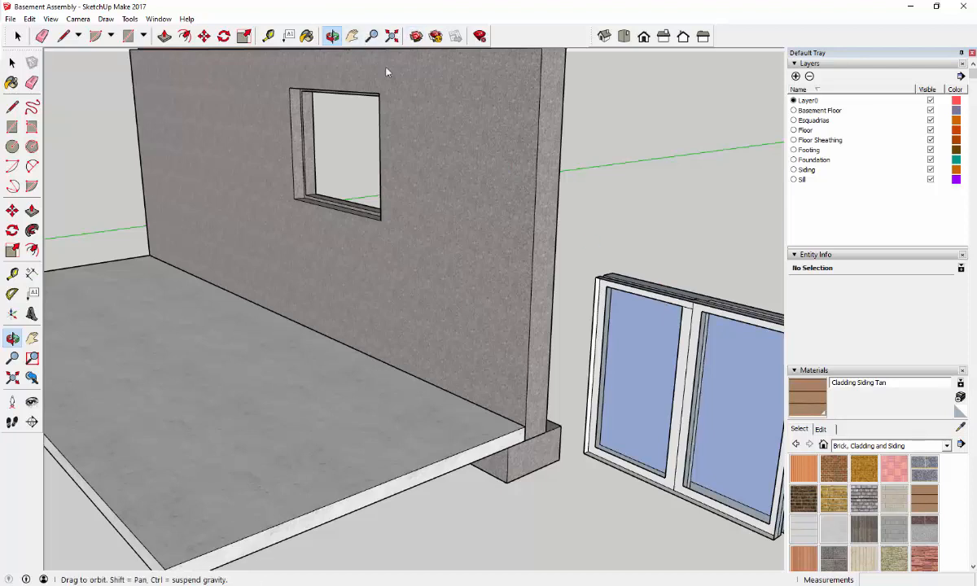
# Reopen 3D Warehouse and search again for "windows"
pyautogui.click(416, 37)
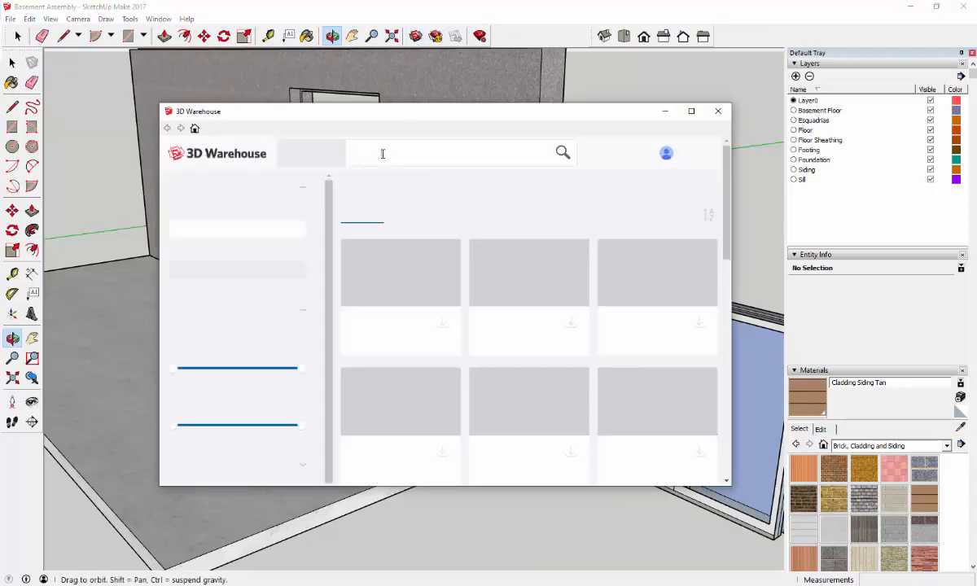
pyautogui.write('window')
pyautogui.press('Return')
pyautogui.write('windows')
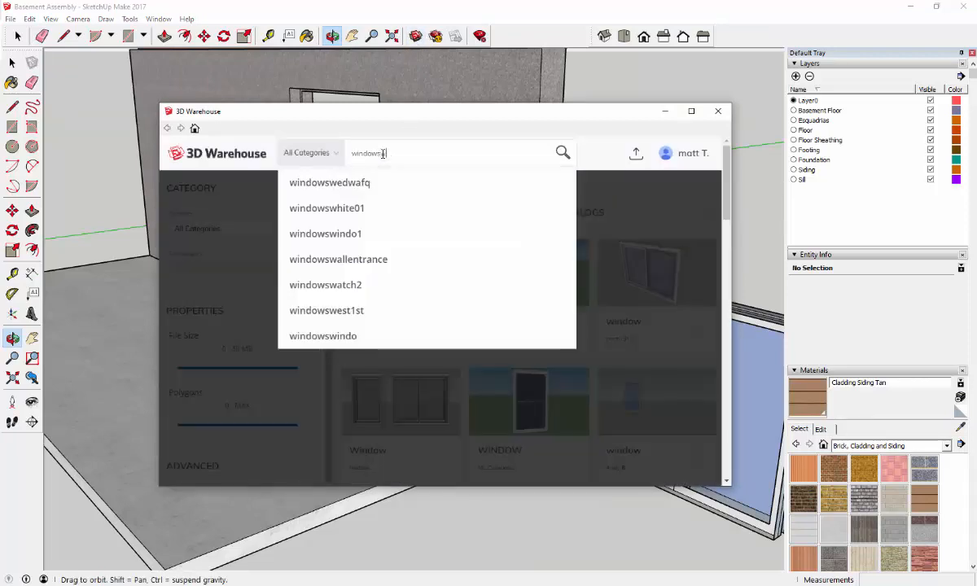
pyautogui.press('Return')
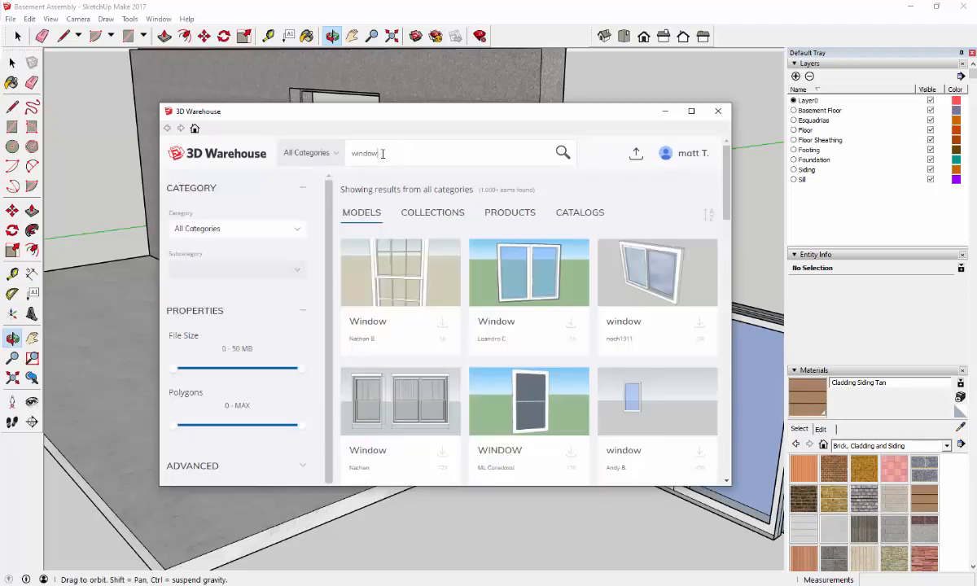
pyautogui.write('s')
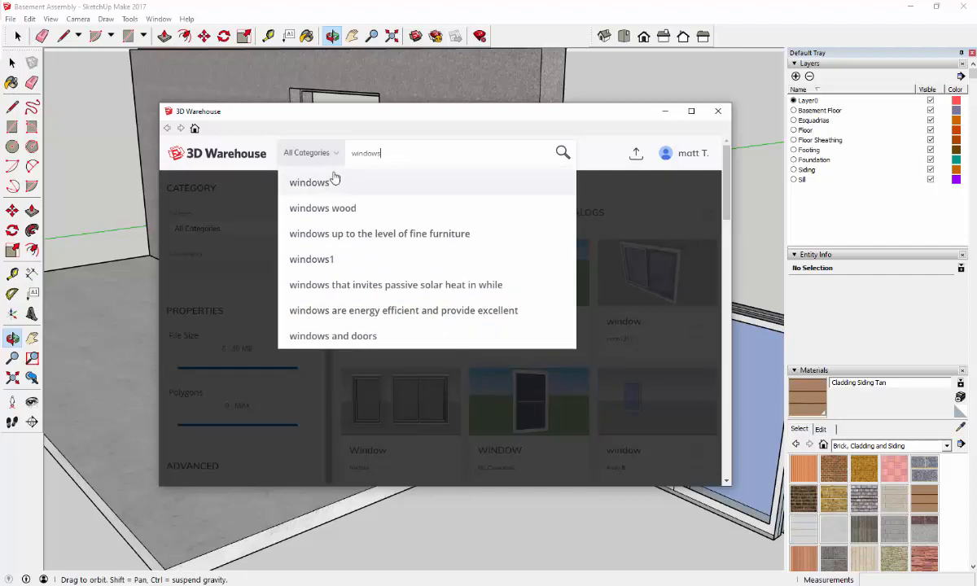
pyautogui.click(319, 183)
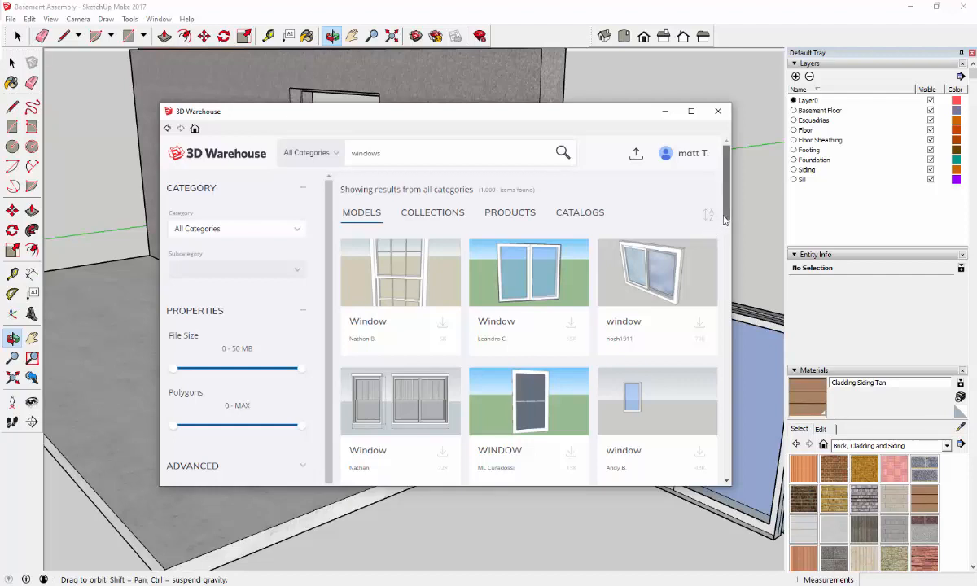
# Browse the window results, check the details of the single WINDOW model with two dark stacked panes, and return to the results
pyautogui.scroll(-3, 719, 225)
pyautogui.moveTo(722, 260)
pyautogui.mouseDown()
pyautogui.moveTo(720, 320)
pyautogui.moveTo(708, 260)
pyautogui.mouseUp()
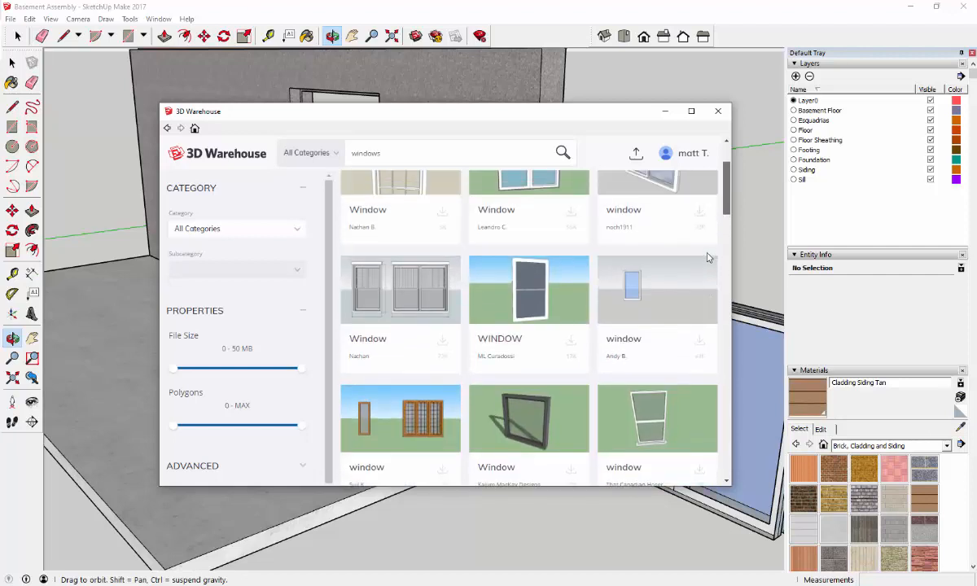
pyautogui.click(504, 308)
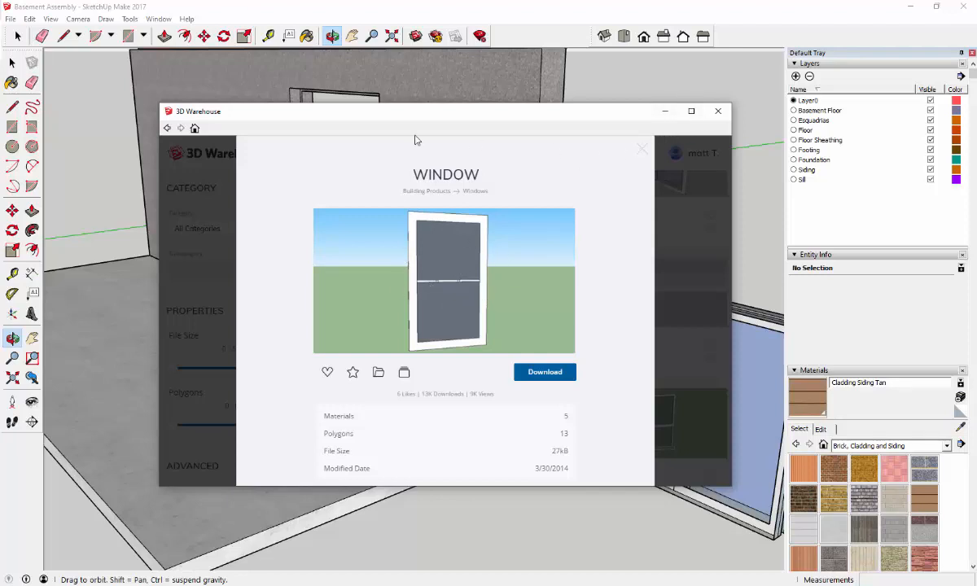
pyautogui.click(168, 129)
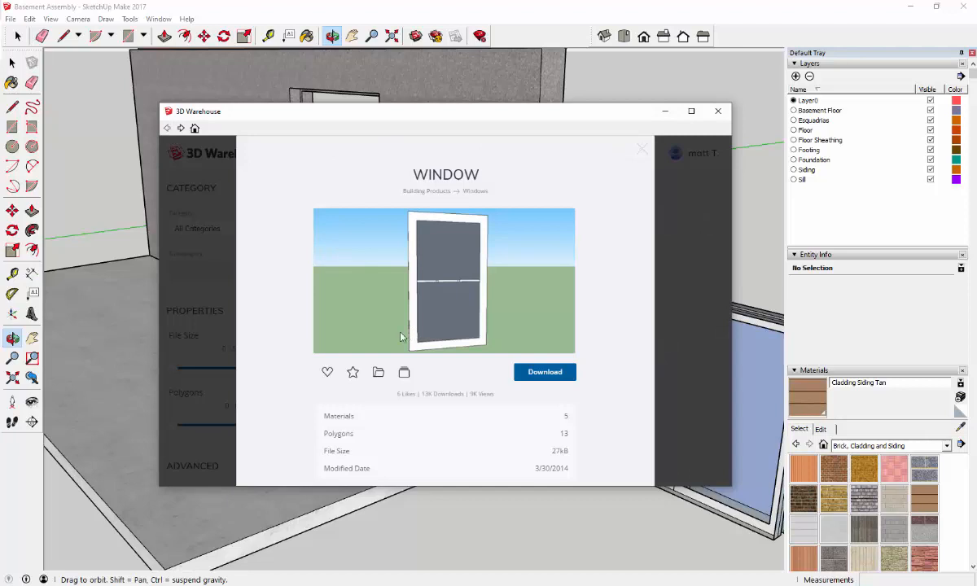
pyautogui.click(208, 202)
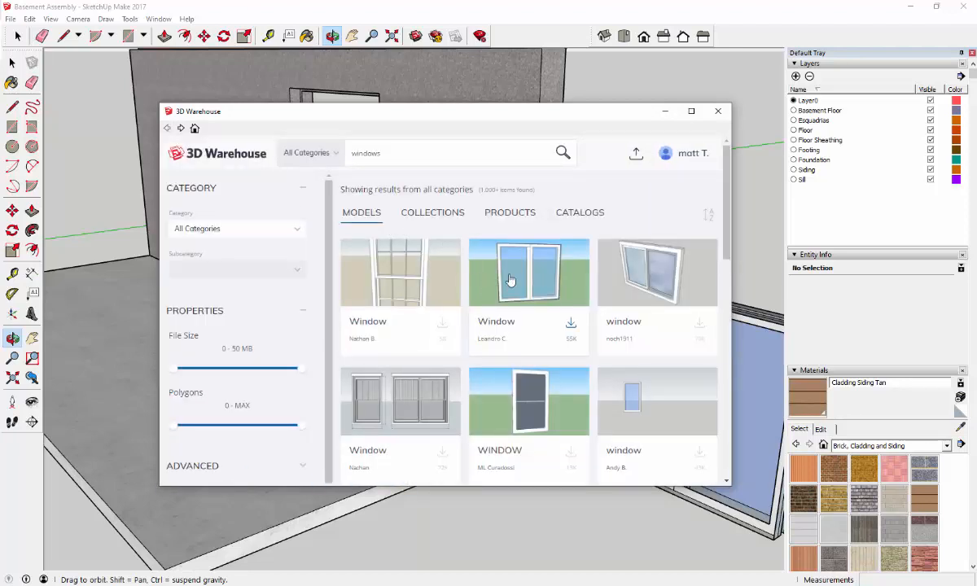
# Browse further down the window results and inspect the details of a white-framed sliding window with two blue panes
pyautogui.moveTo(727, 220); pyautogui.dragTo(728, 343)
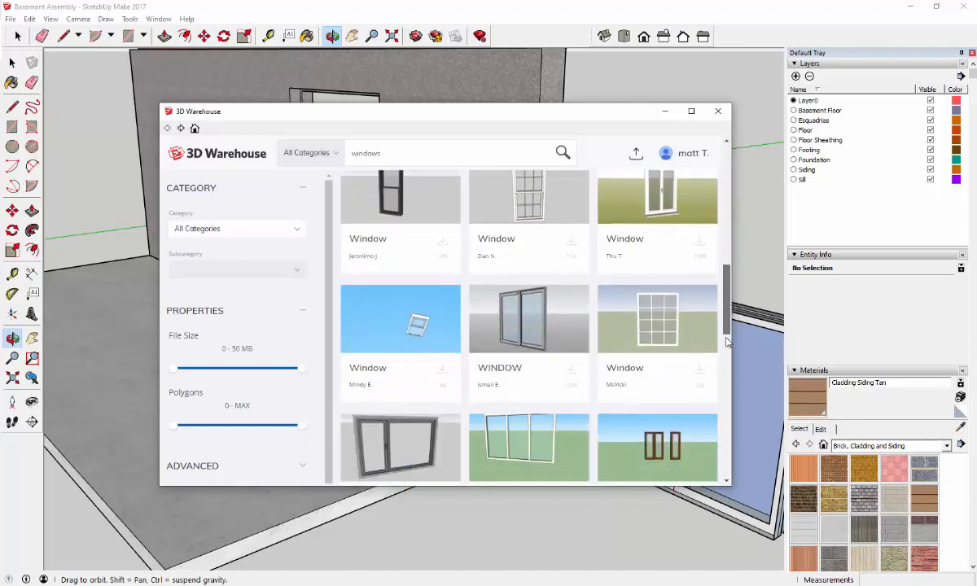
pyautogui.scroll(-5, 721, 350)
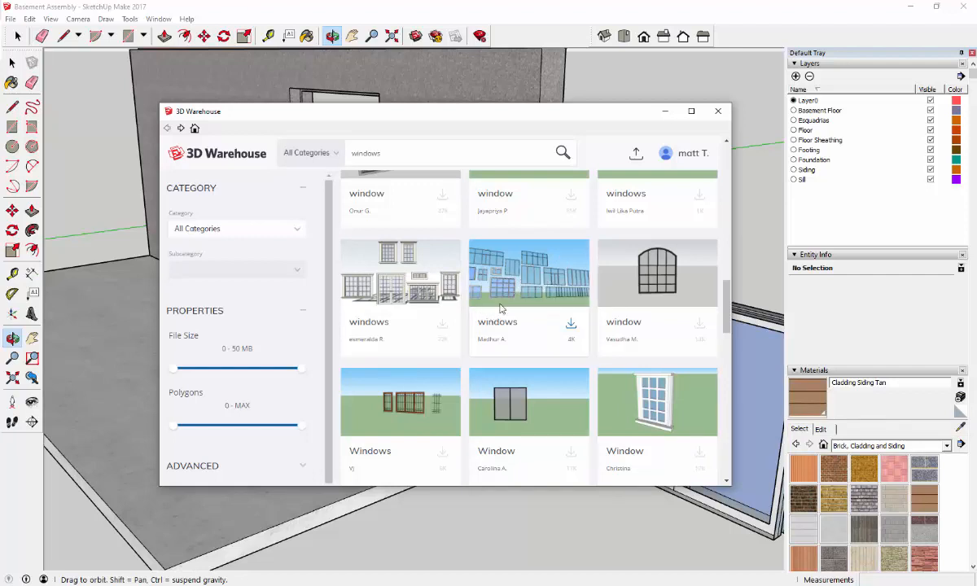
pyautogui.scroll(-3, 515, 298)
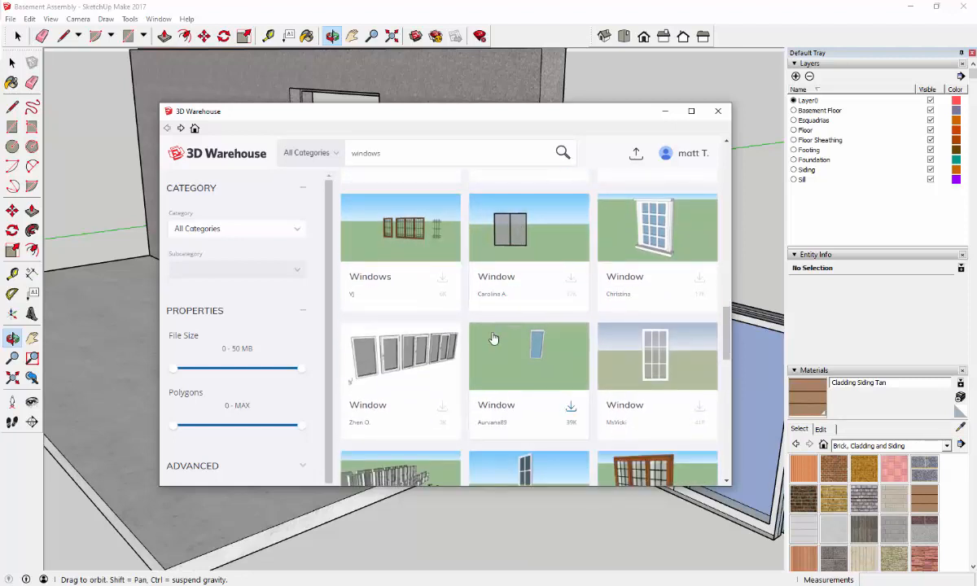
pyautogui.scroll(-1, 521, 334)
pyautogui.scroll(-1, 640, 348)
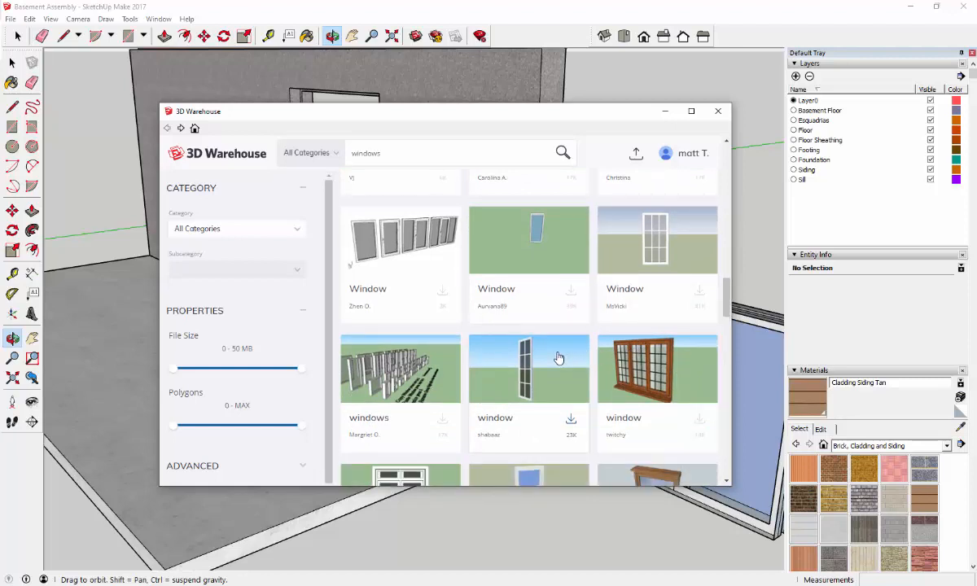
pyautogui.scroll(-1, 722, 318)
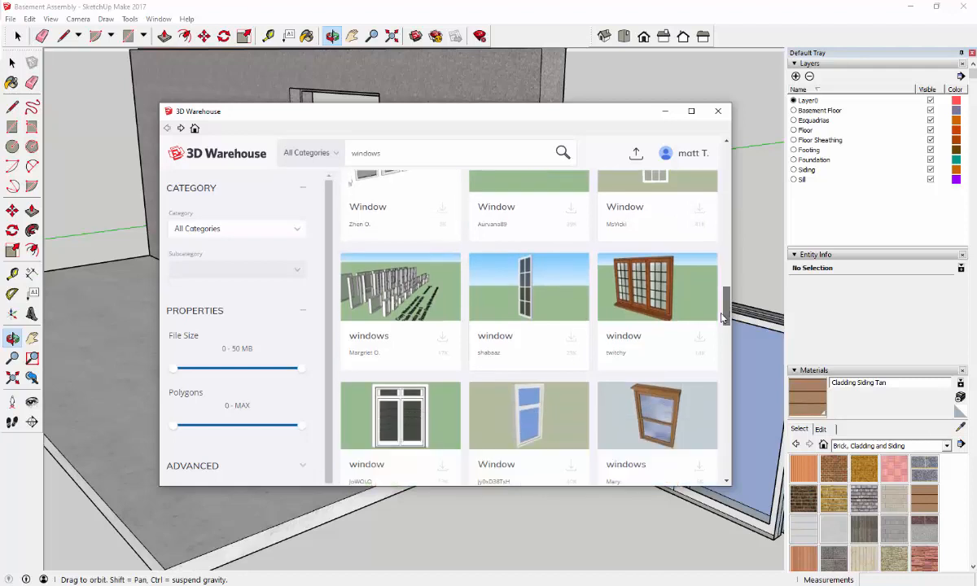
pyautogui.moveTo(721, 318); pyautogui.dragTo(711, 355)
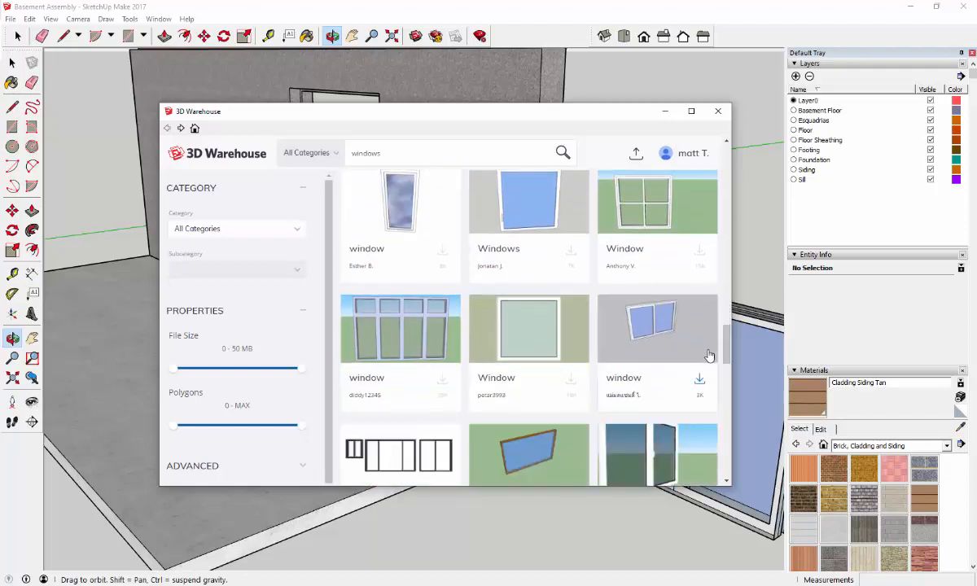
pyautogui.click(650, 320)
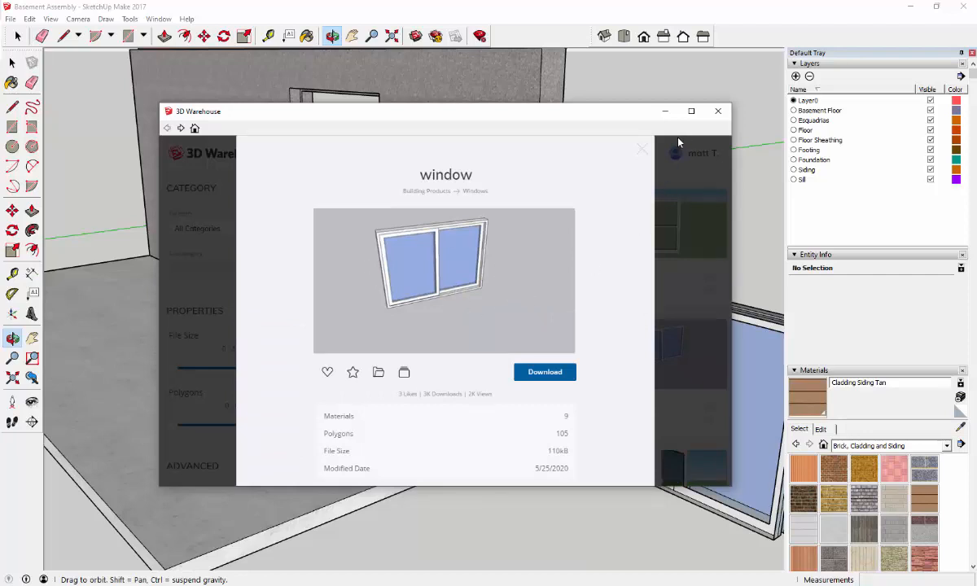
pyautogui.click(688, 294)
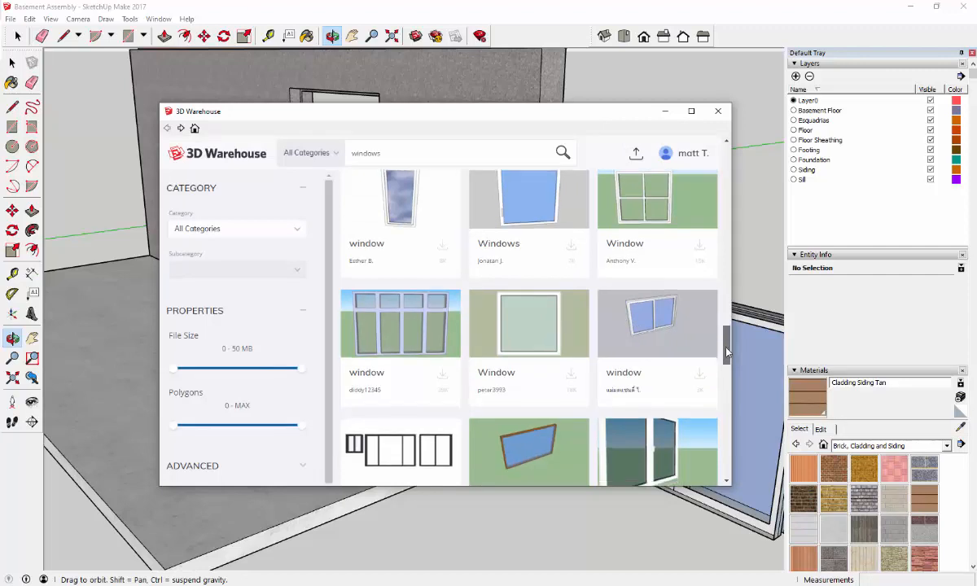
# Find the two-pane sliding window shown with dimension lines and load it directly into the SketchUp model
pyautogui.moveTo(728, 352); pyautogui.dragTo(725, 399)
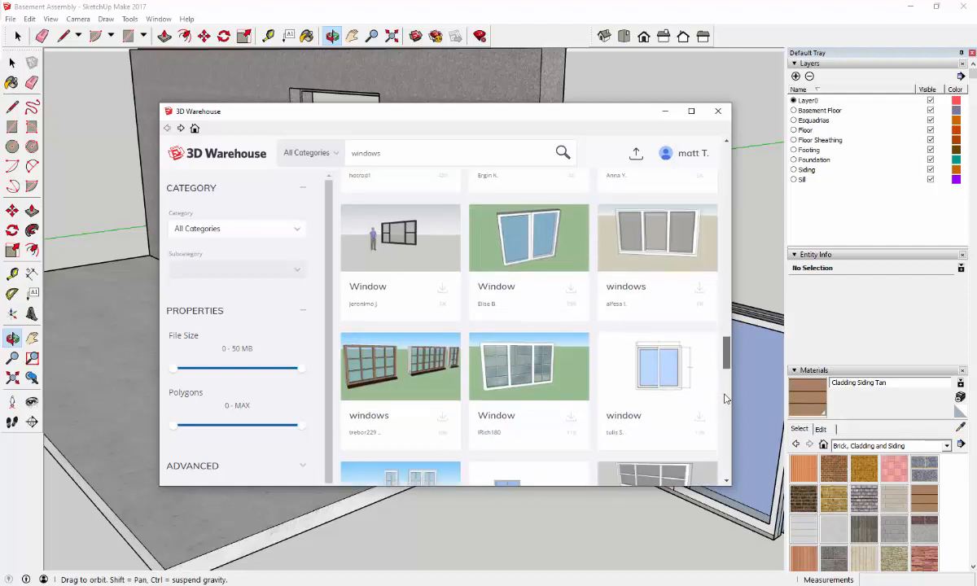
pyautogui.click(619, 358)
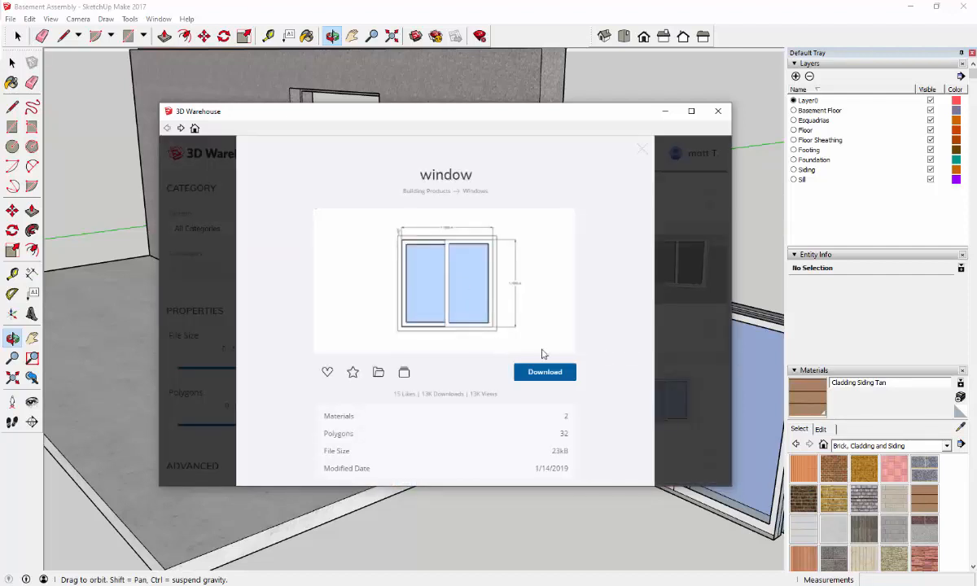
pyautogui.click(545, 376)
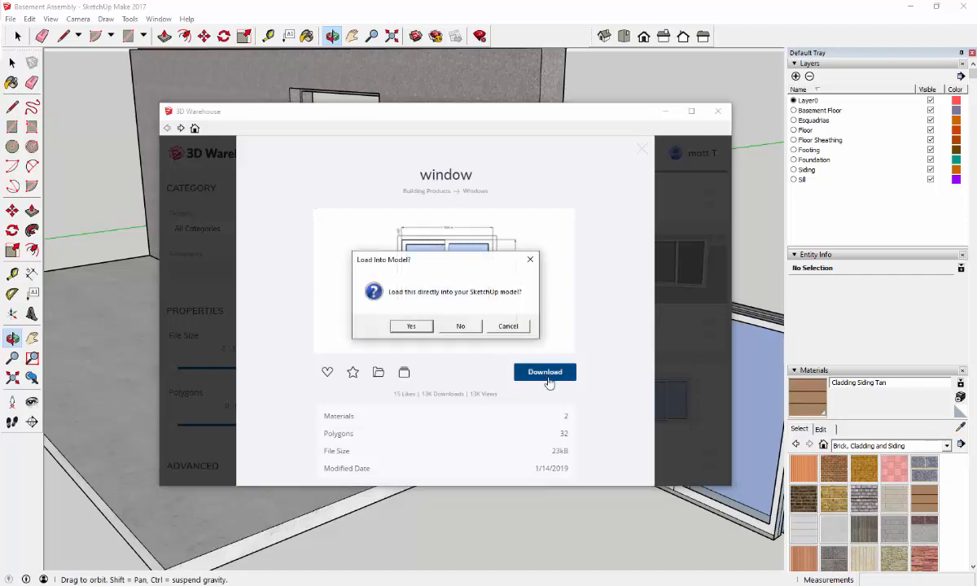
pyautogui.click(421, 329)
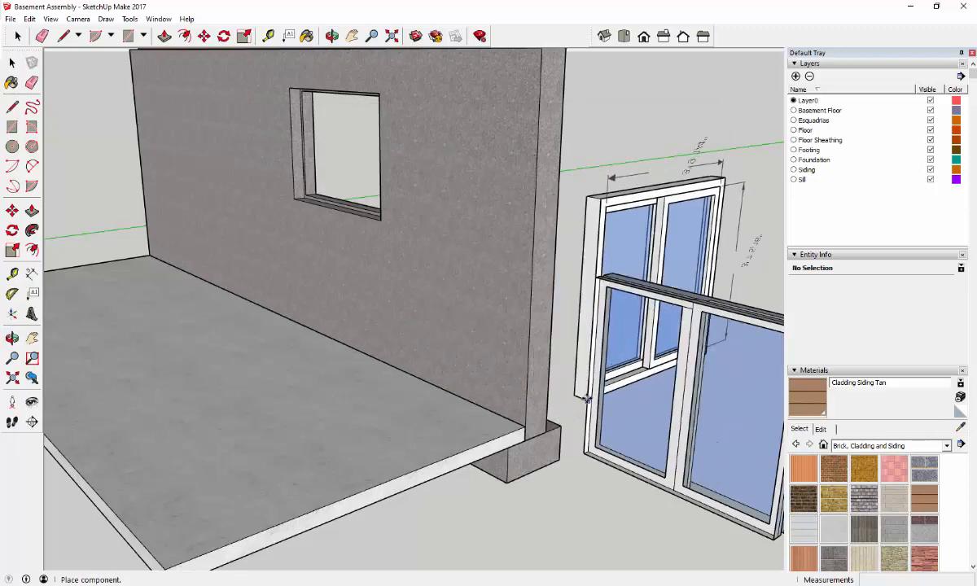
# Place the new window component on the foundation wall's end edge, then move it about 1' 3" along the red axis, away from the wall
pyautogui.scroll(-1, 544, 419)
pyautogui.scroll(-1, 544, 420)
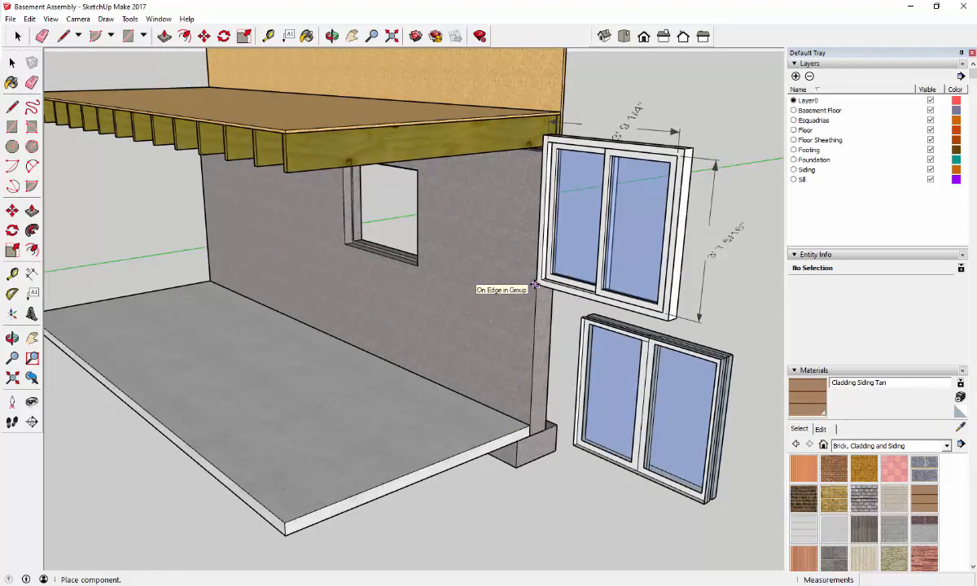
pyautogui.click(535, 286)
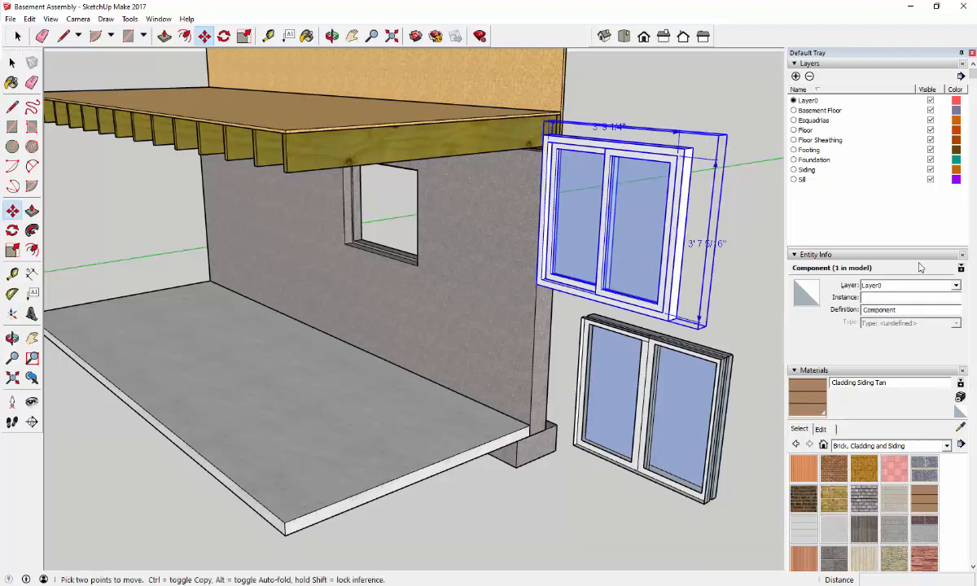
pyautogui.click(536, 285)
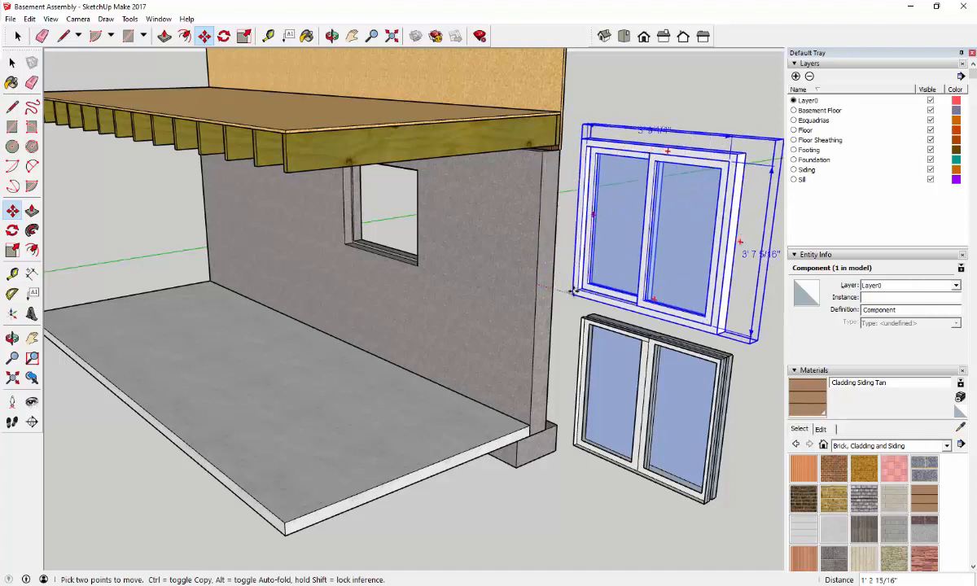
pyautogui.click(588, 342)
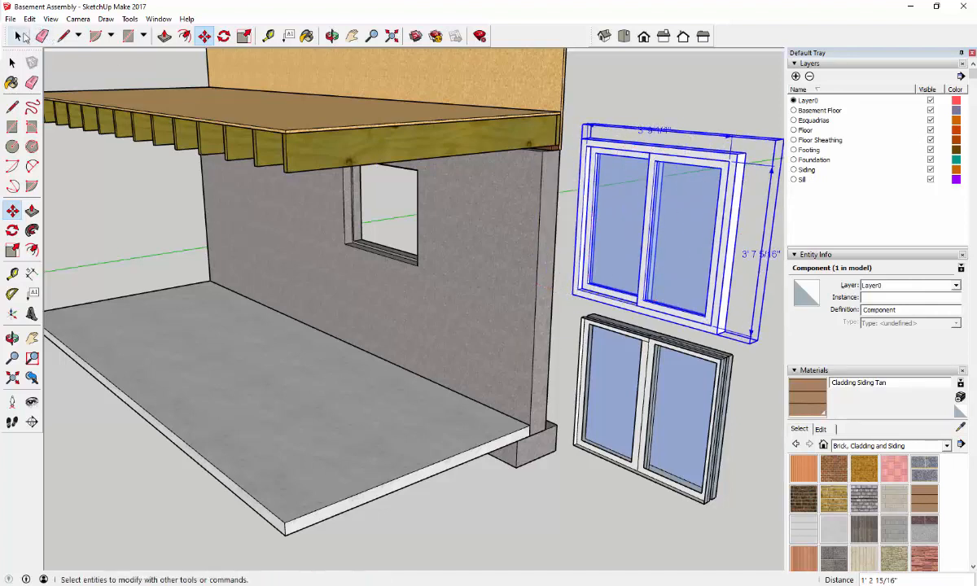
# Delete the previously imported window component below the new one
pyautogui.press('space')
pyautogui.click(627, 399)
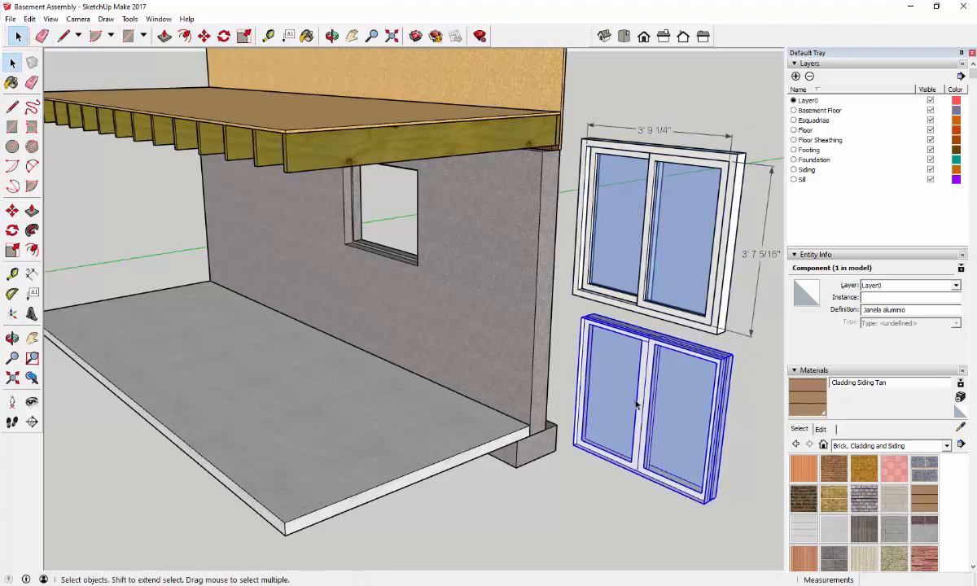
pyautogui.press('Delete')
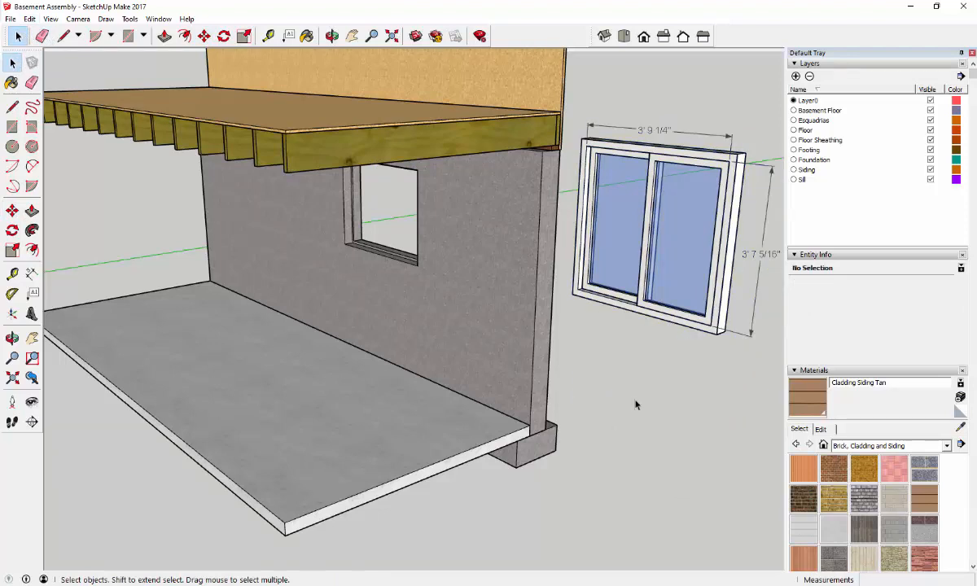
# Create a layer named Window and assign the new window component to it
pyautogui.click(605, 205)
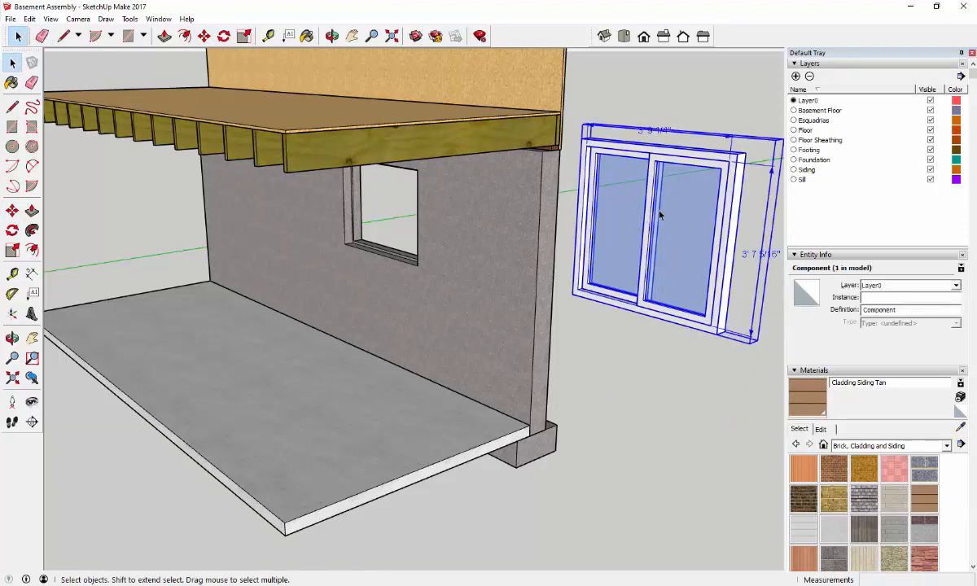
pyautogui.click(796, 76)
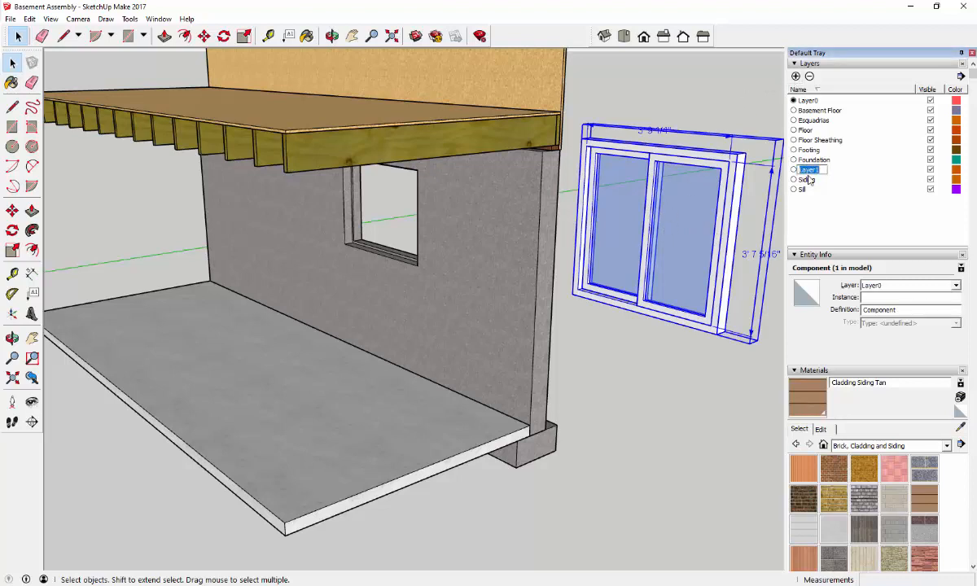
pyautogui.write('Window')
pyautogui.press('Return')
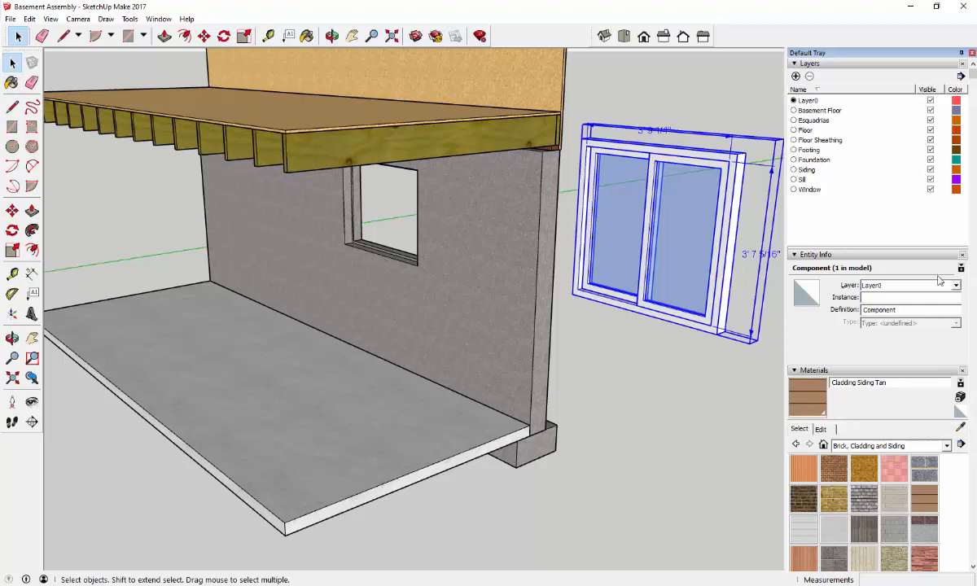
pyautogui.click(900, 285)
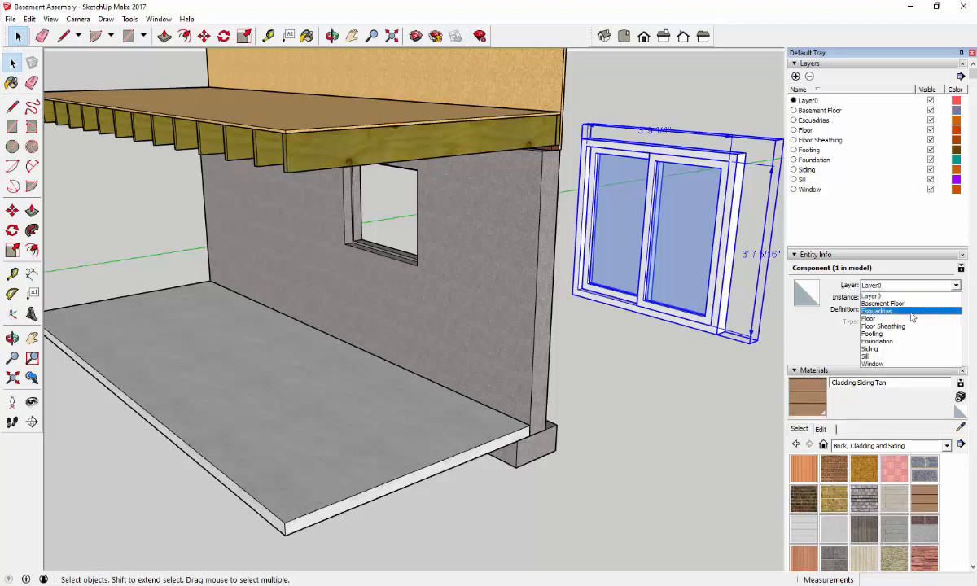
pyautogui.click(894, 364)
# Open the window component for editing and delete its width and height dimensions
pyautogui.rightClick(681, 261)
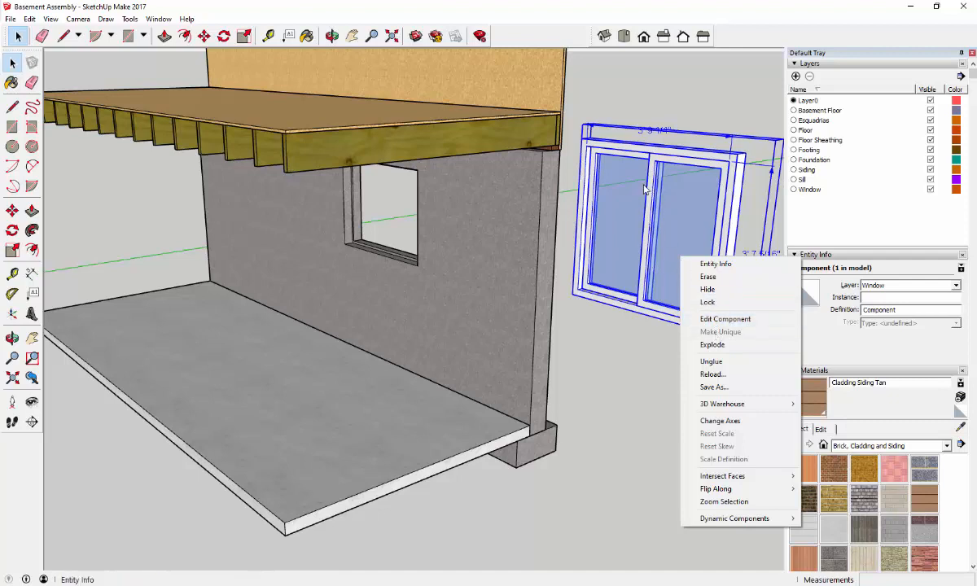
pyautogui.click(735, 326)
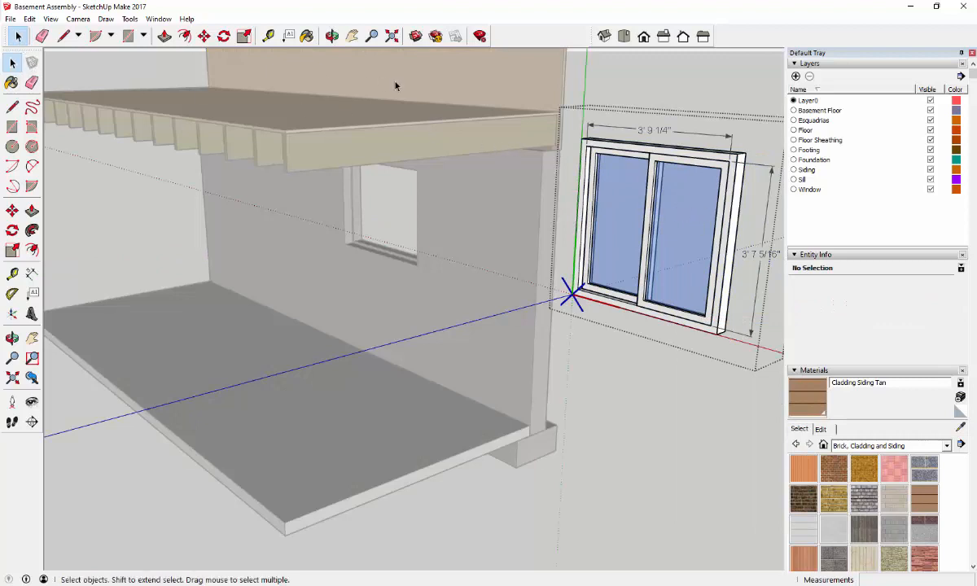
pyautogui.click(660, 136)
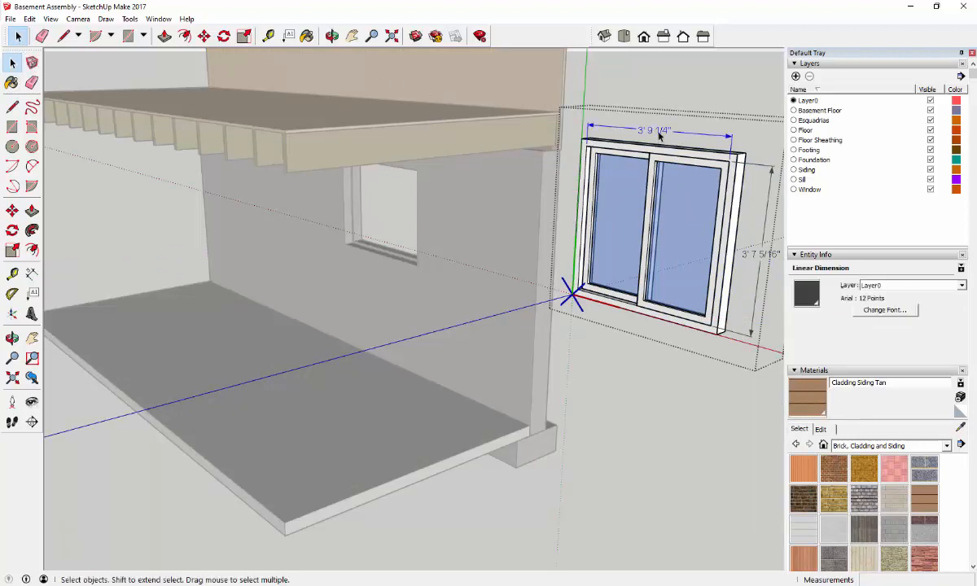
pyautogui.press('Delete')
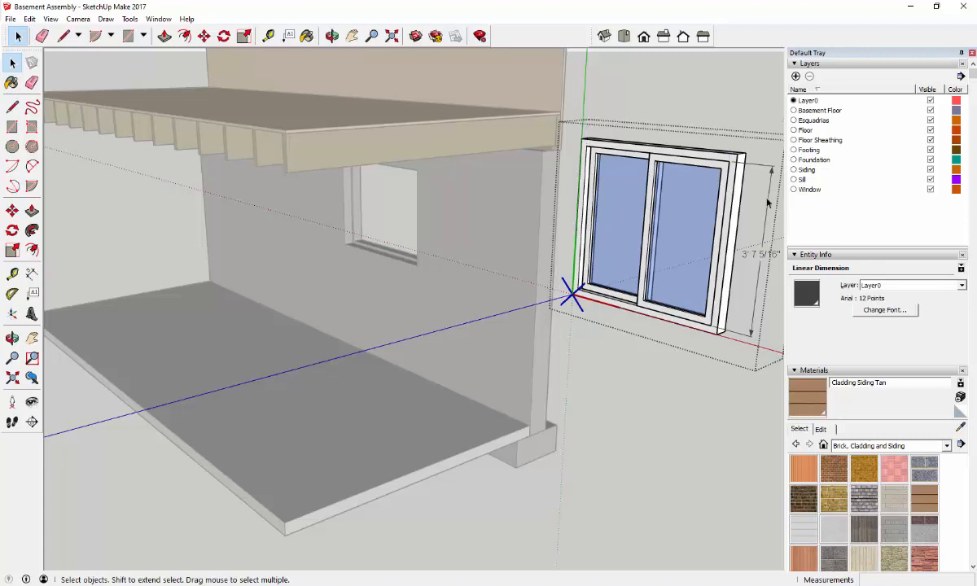
pyautogui.press('Delete')
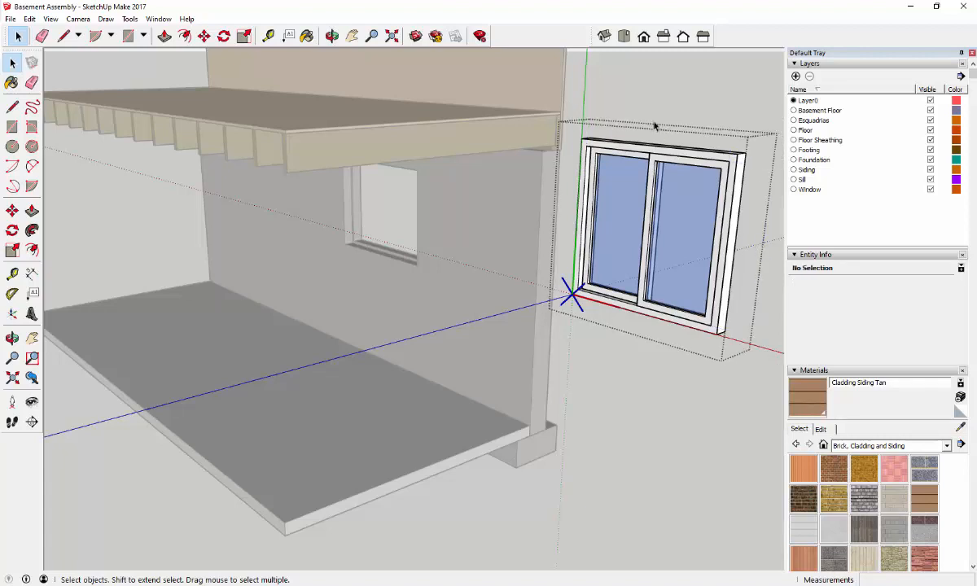
# Inside the window component, place a vertical guide 45.5 inches from the frame's wall-side edge and a horizontal guide 33.5 inches below its top edge
pyautogui.click(333, 36)
pyautogui.moveTo(628, 183); pyautogui.dragTo(252, 200)
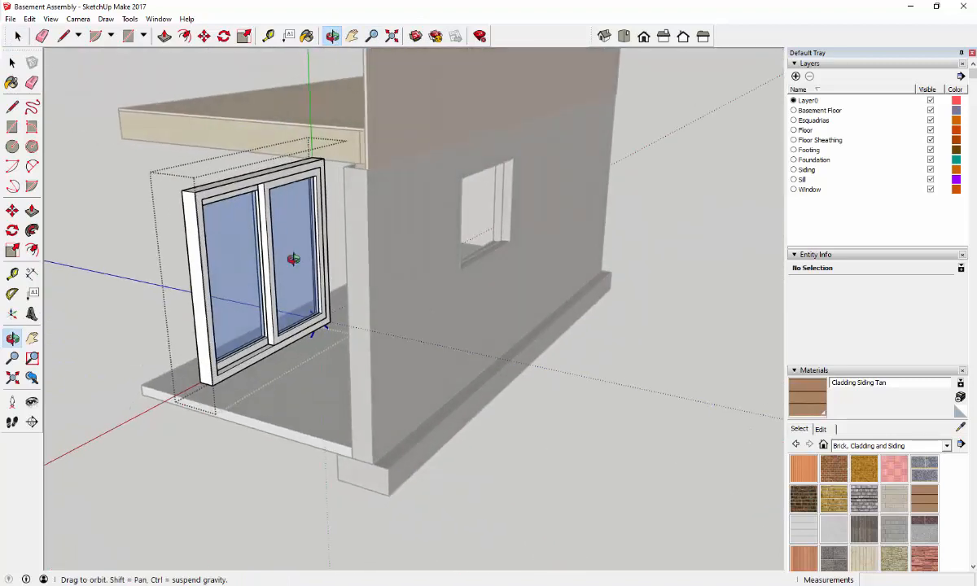
pyautogui.moveTo(275, 243); pyautogui.dragTo(238, 238)
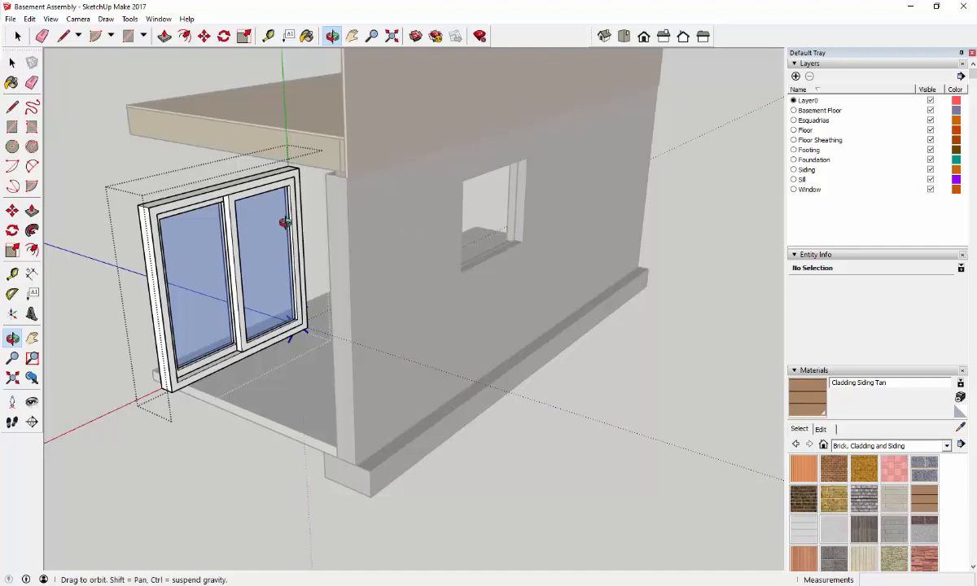
pyautogui.click(268, 35)
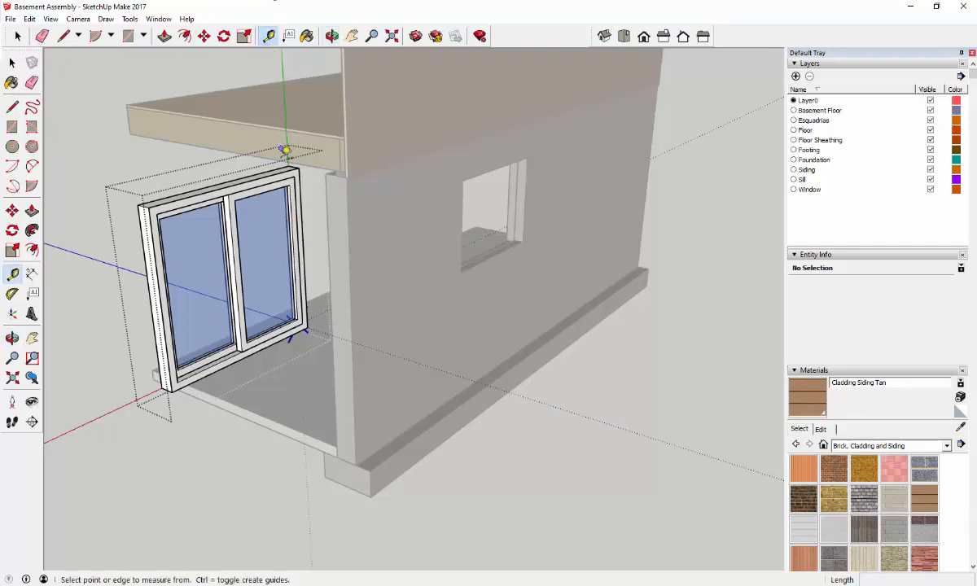
pyautogui.click(302, 225)
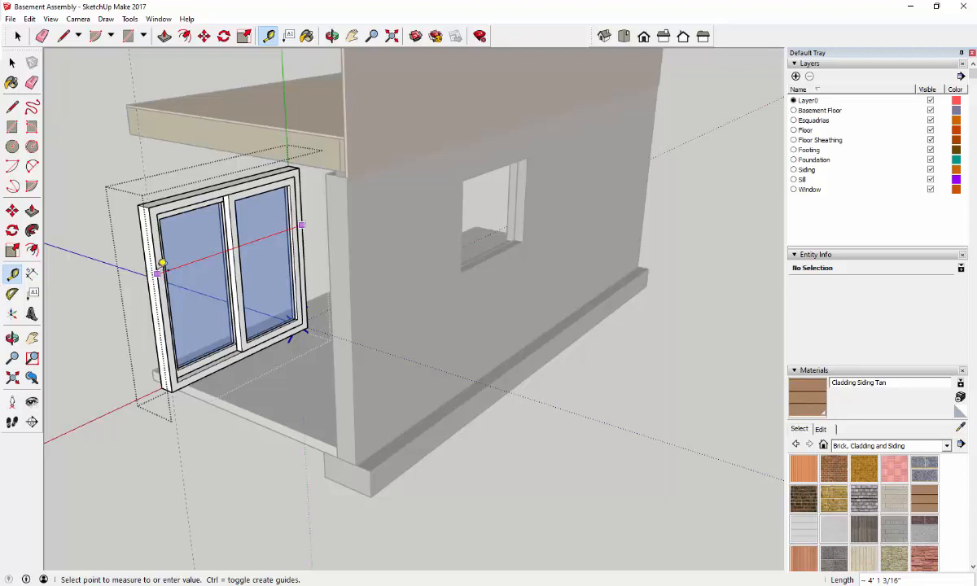
pyautogui.write('45.5')
pyautogui.press('Return')
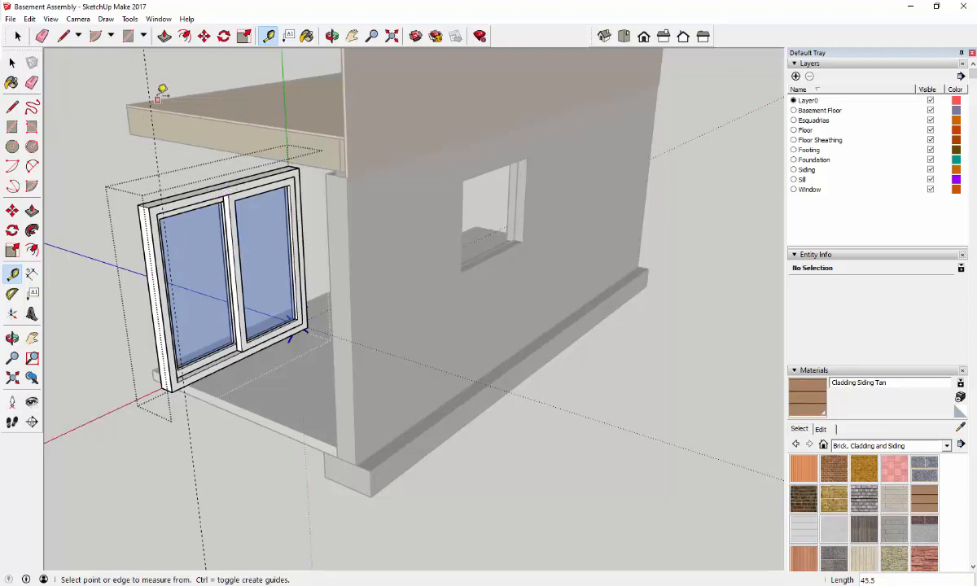
pyautogui.click(245, 180)
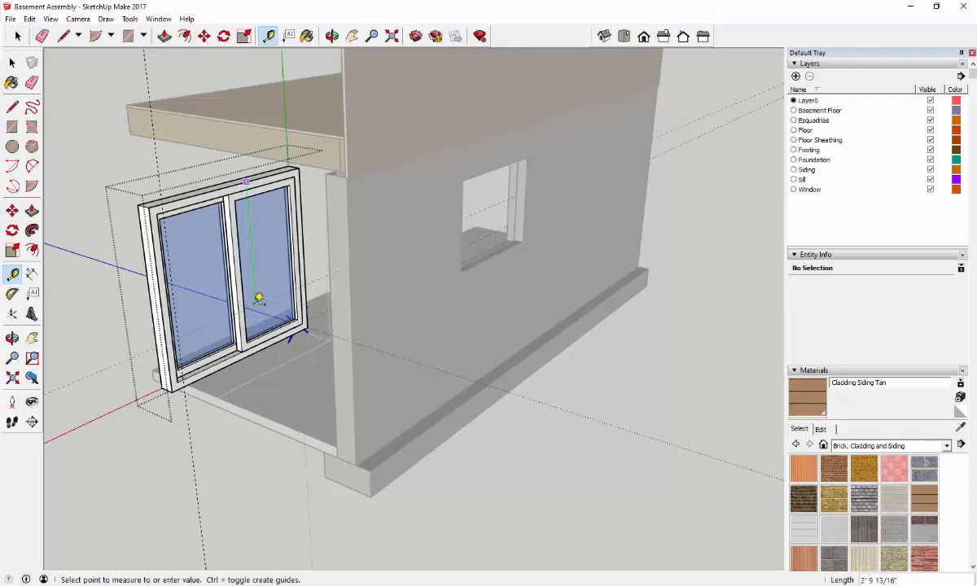
pyautogui.write('33.5')
pyautogui.press('Return')
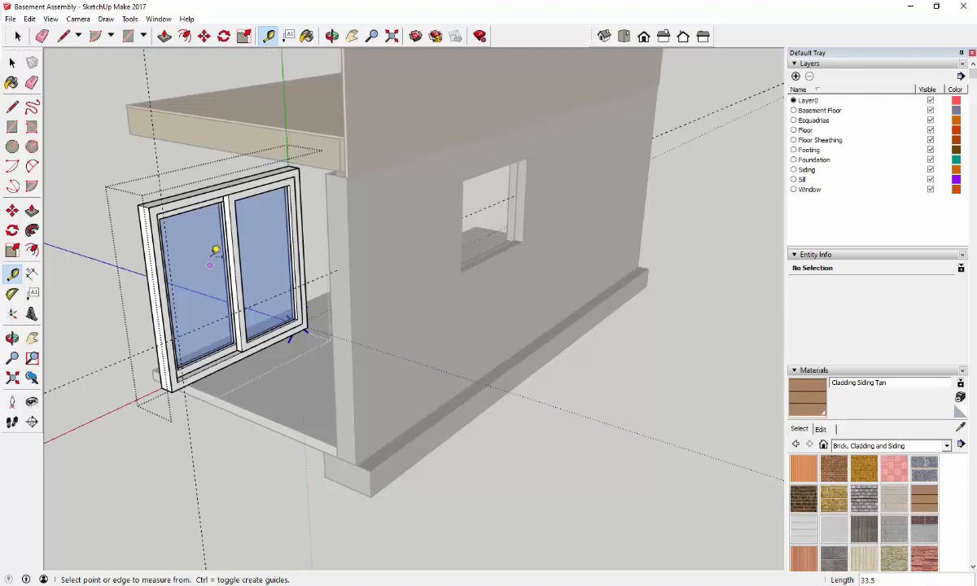
# Try to scale the window's width to the vertical guide, about 0.88 along the red axis, and undo both the scaling and the guides
pyautogui.click(245, 36)
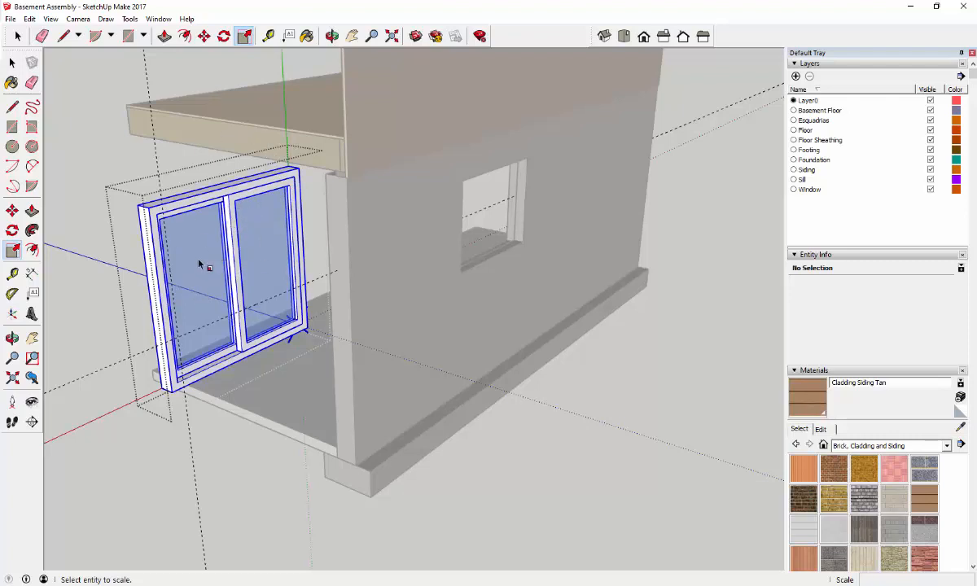
pyautogui.click(17, 36)
pyautogui.click(70, 156)
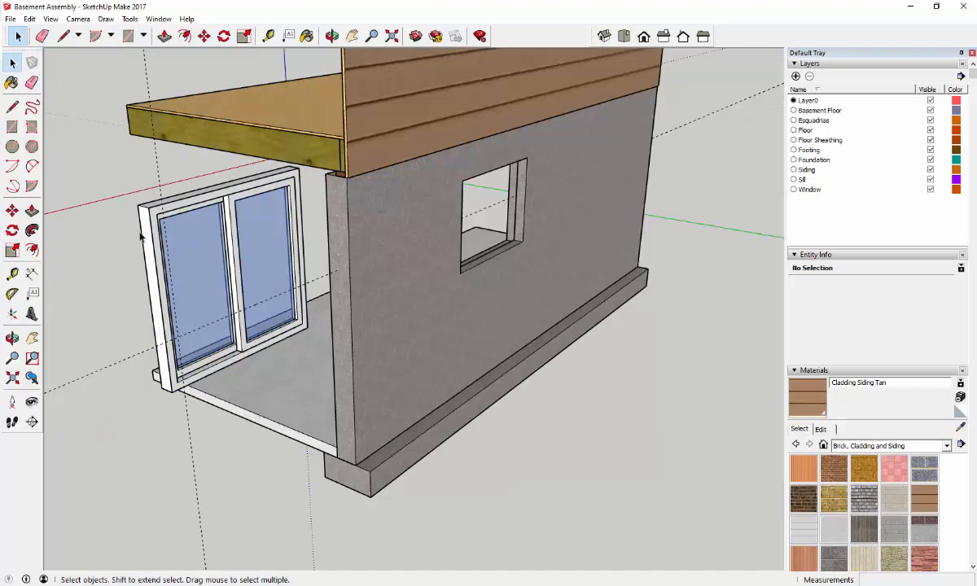
pyautogui.click(246, 249)
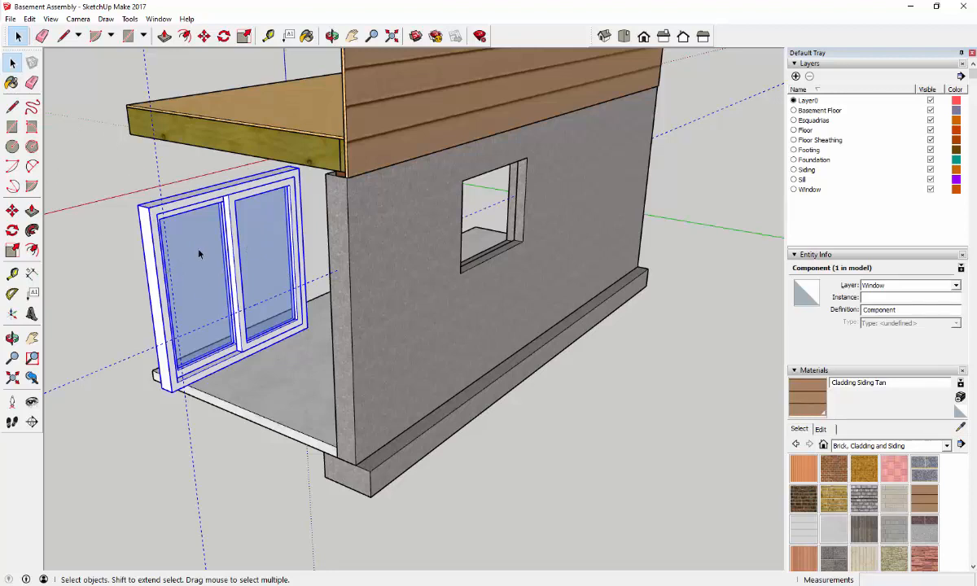
pyautogui.click(244, 36)
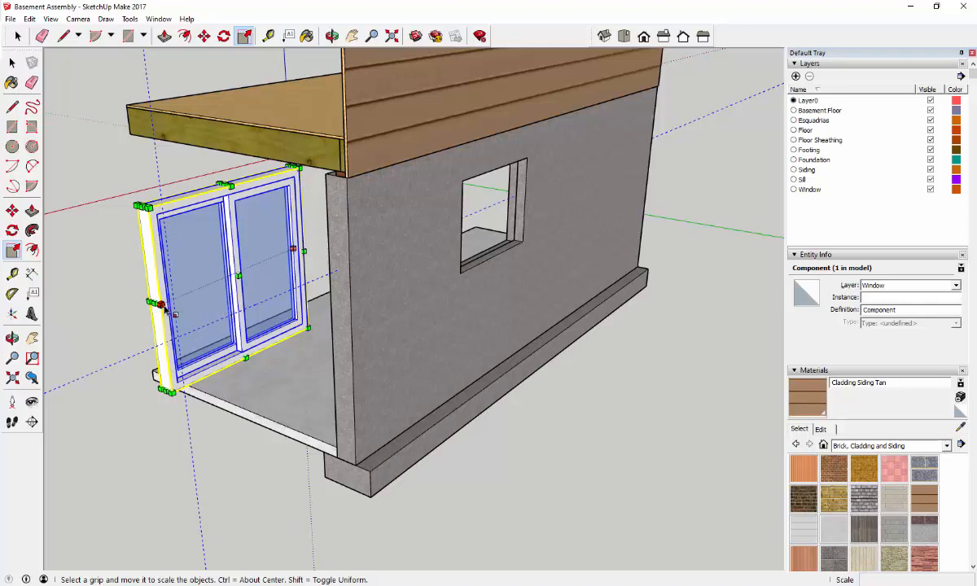
pyautogui.moveTo(164, 307); pyautogui.dragTo(142, 332)
pyautogui.press('Escape')
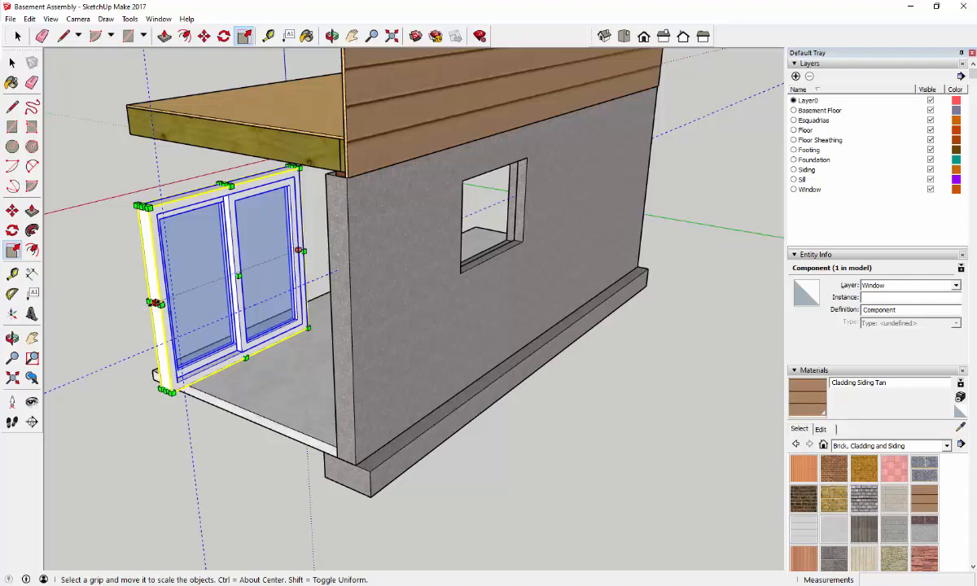
pyautogui.moveTo(155, 303); pyautogui.dragTo(187, 326)
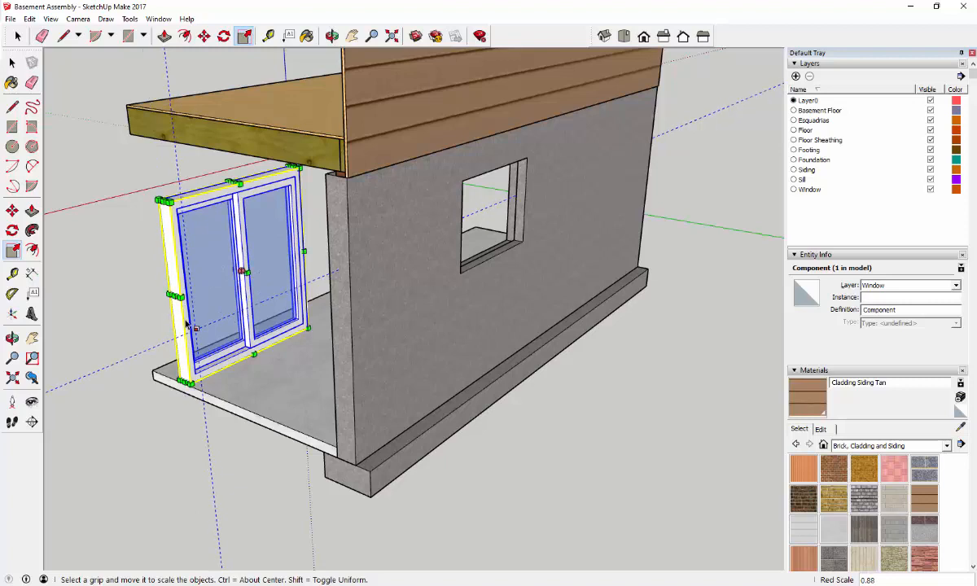
pyautogui.hotkey('ctrl', 'z')
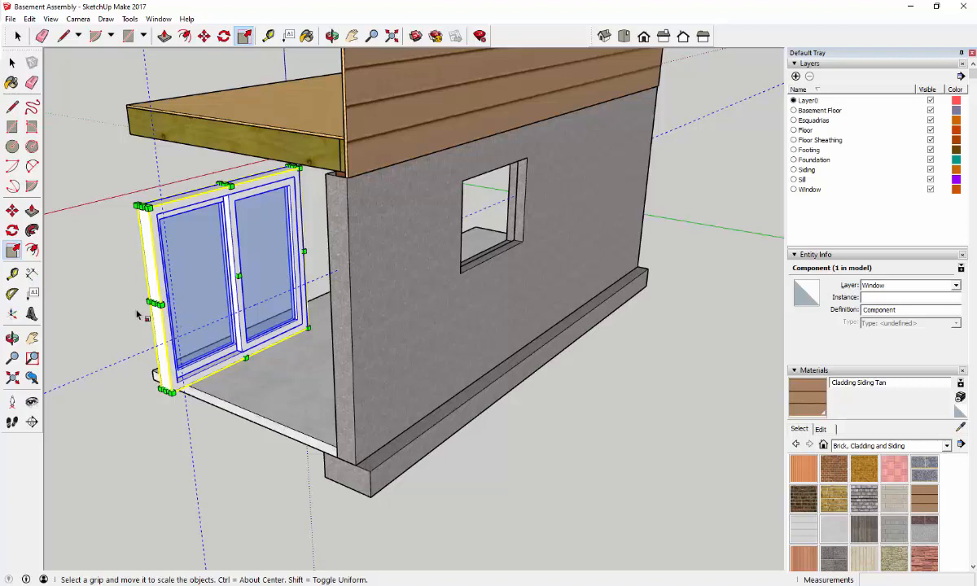
pyautogui.hotkey('ctrl', 'z')
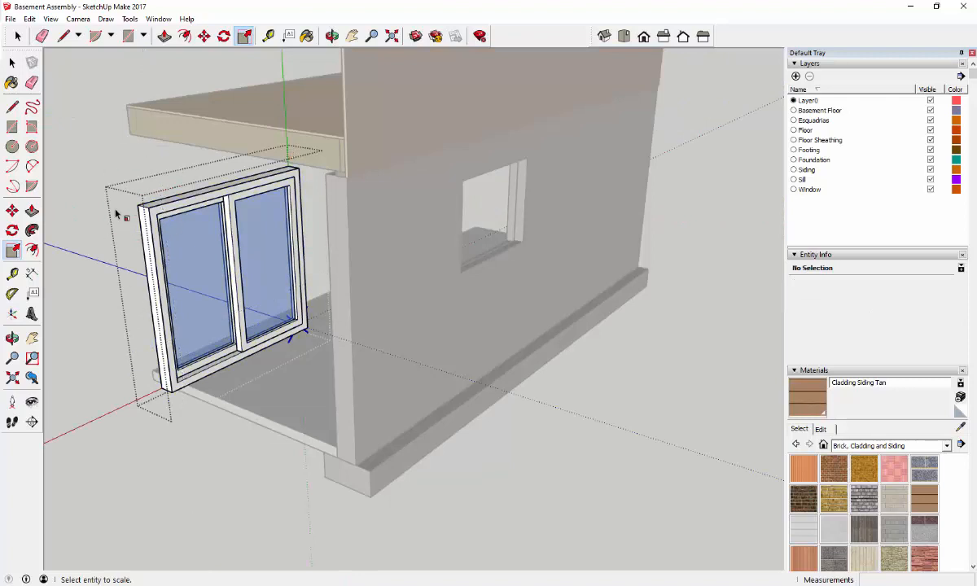
# Close the window component and place a vertical guide 45.5 inches across from the frame's wall-side edge
pyautogui.click(17, 36)
pyautogui.click(55, 133)
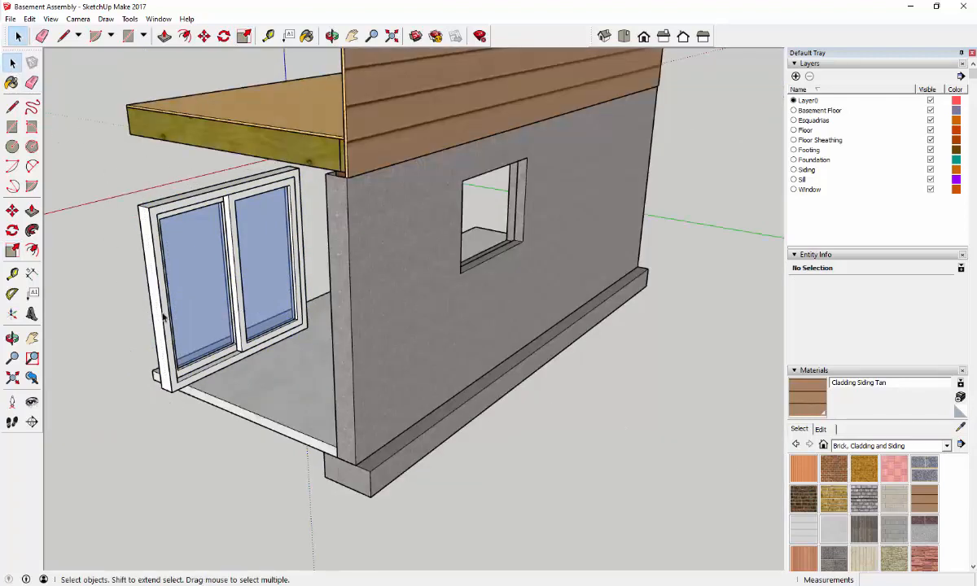
pyautogui.click(268, 36)
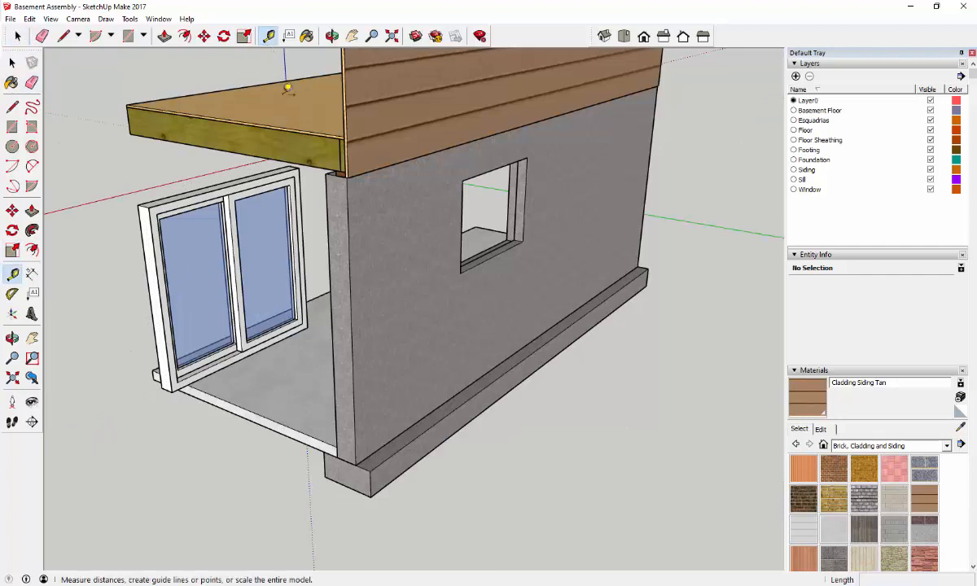
pyautogui.click(302, 226)
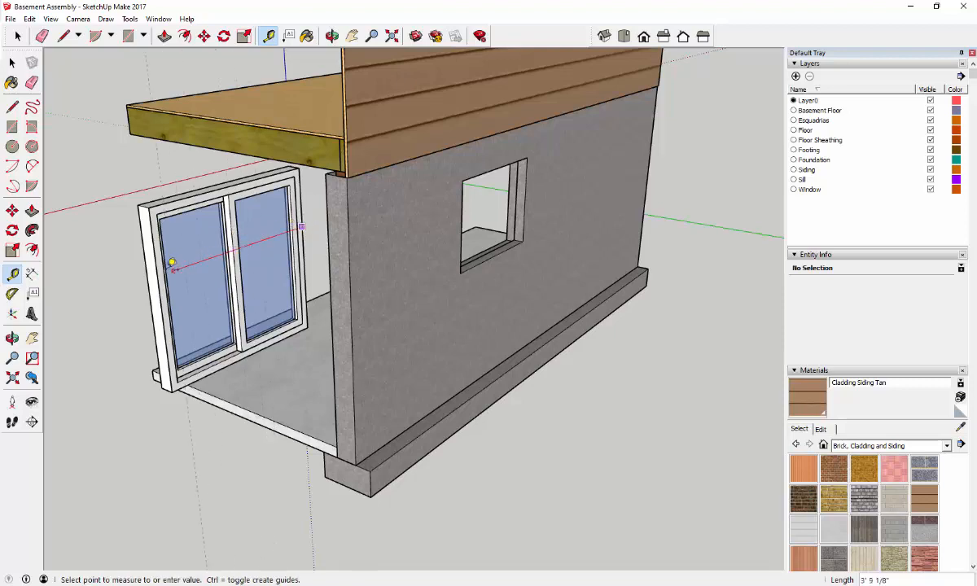
pyautogui.click(117, 283)
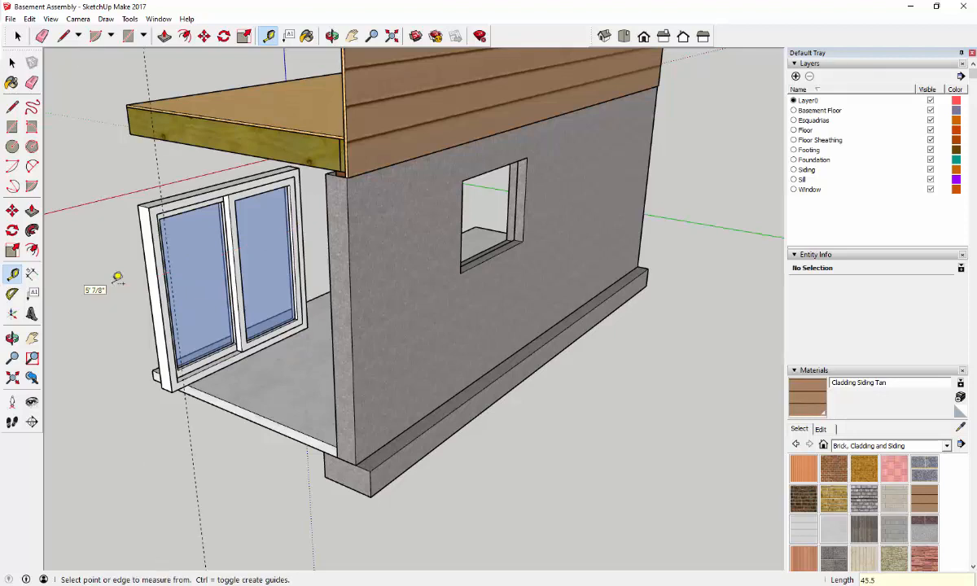
# Place a horizontal guide 33.5 inches below the window frame's top edge
pyautogui.scroll(4, 166, 216)
pyautogui.click(201, 163)
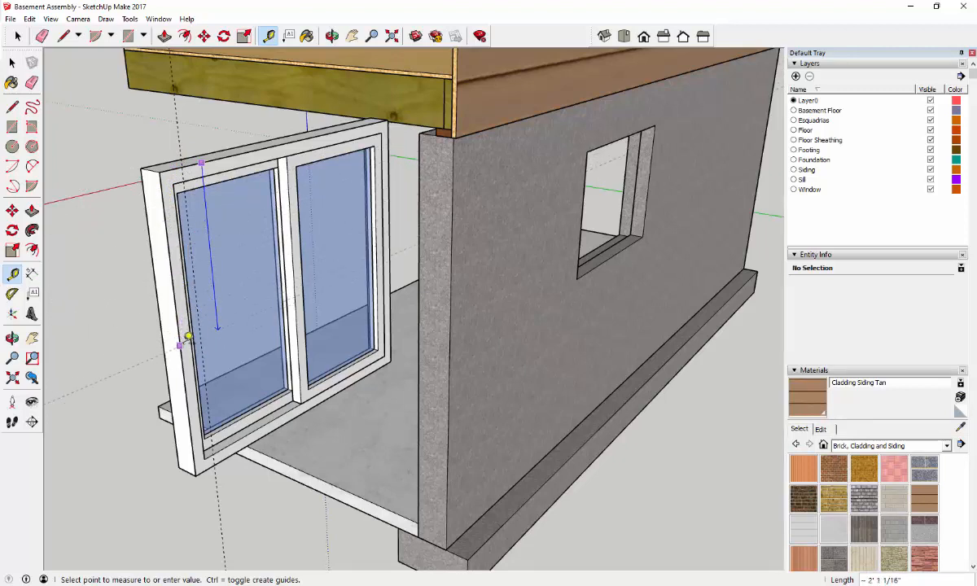
pyautogui.click(188, 346)
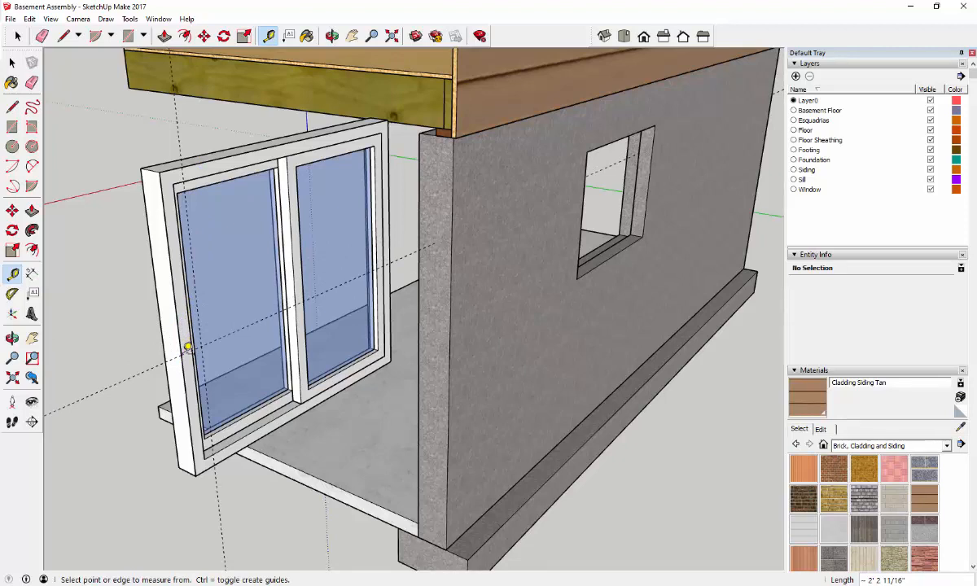
pyautogui.write('33.5')
pyautogui.press('Return')
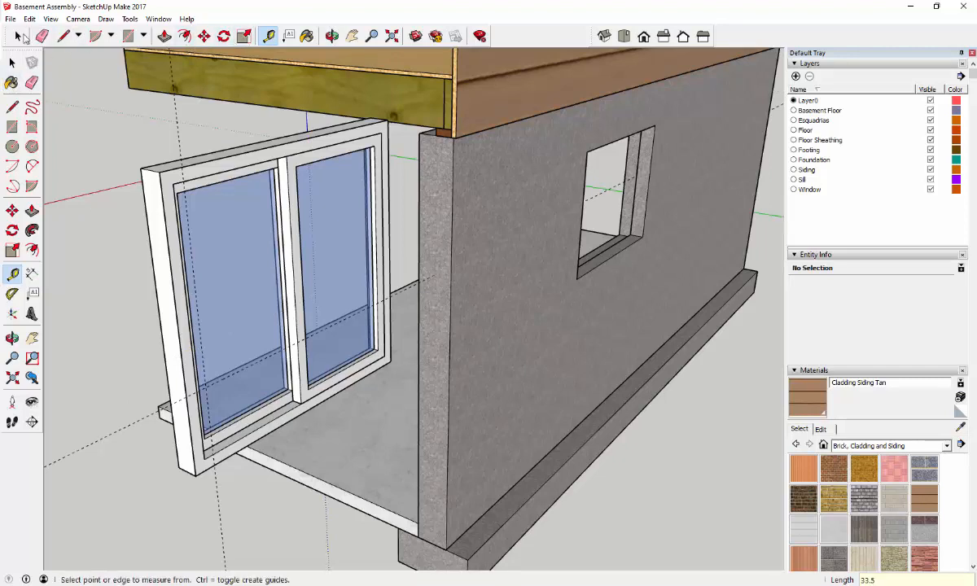
# Scale the window component's width down to the vertical guide, about 0.92 along the red axis
pyautogui.press('space')
pyautogui.click(251, 160)
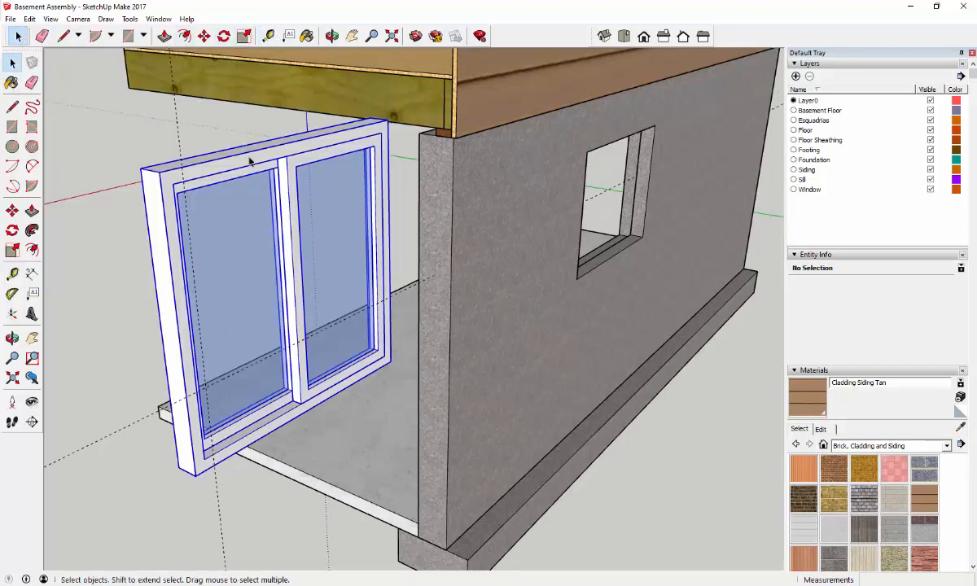
pyautogui.click(244, 37)
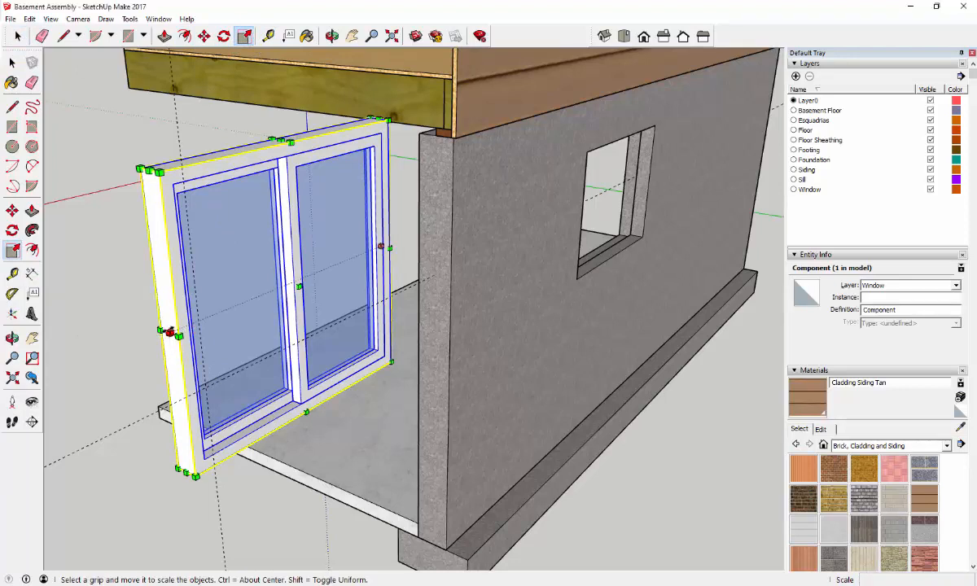
pyautogui.moveTo(167, 329); pyautogui.dragTo(193, 261)
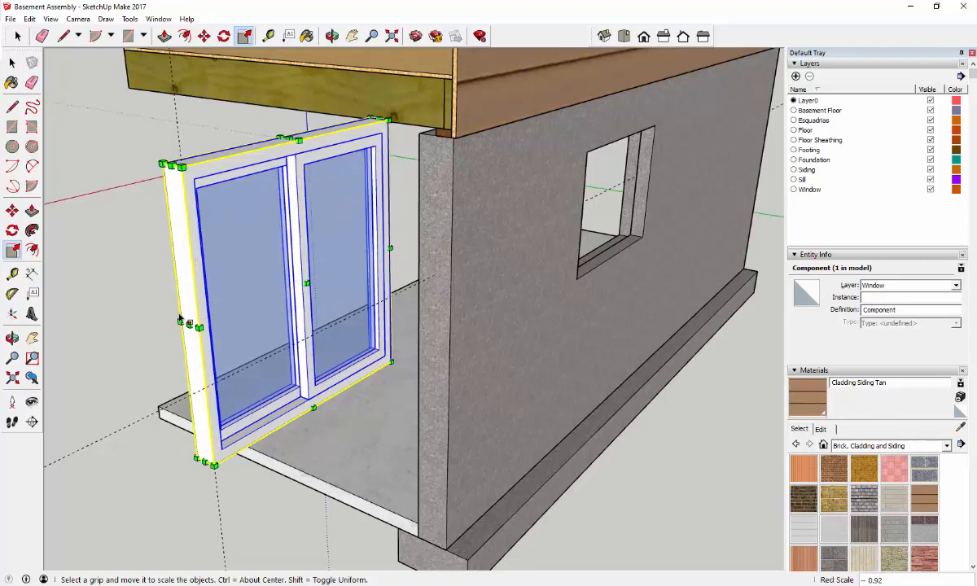
# Scale the window component's height from its bottom face up to the horizontal guide
pyautogui.click(331, 36)
pyautogui.moveTo(324, 443); pyautogui.dragTo(282, 393)
pyautogui.moveTo(316, 257); pyautogui.dragTo(281, 163)
pyautogui.moveTo(439, 154); pyautogui.dragTo(443, 132)
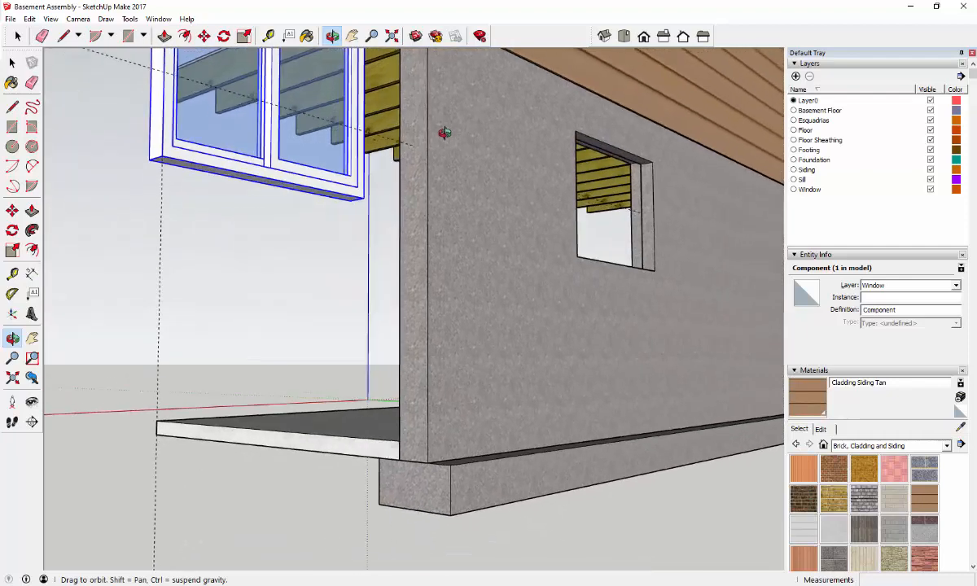
pyautogui.click(243, 36)
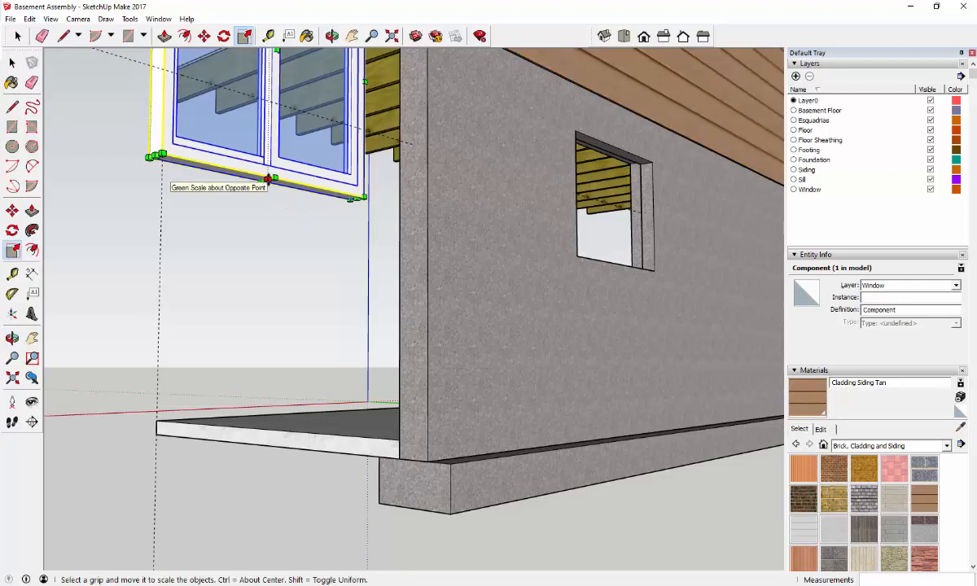
pyautogui.moveTo(268, 177); pyautogui.dragTo(154, 65)
# Erase the vertical and horizontal guide lines around the window
pyautogui.click(352, 36)
pyautogui.moveTo(328, 115); pyautogui.dragTo(338, 342)
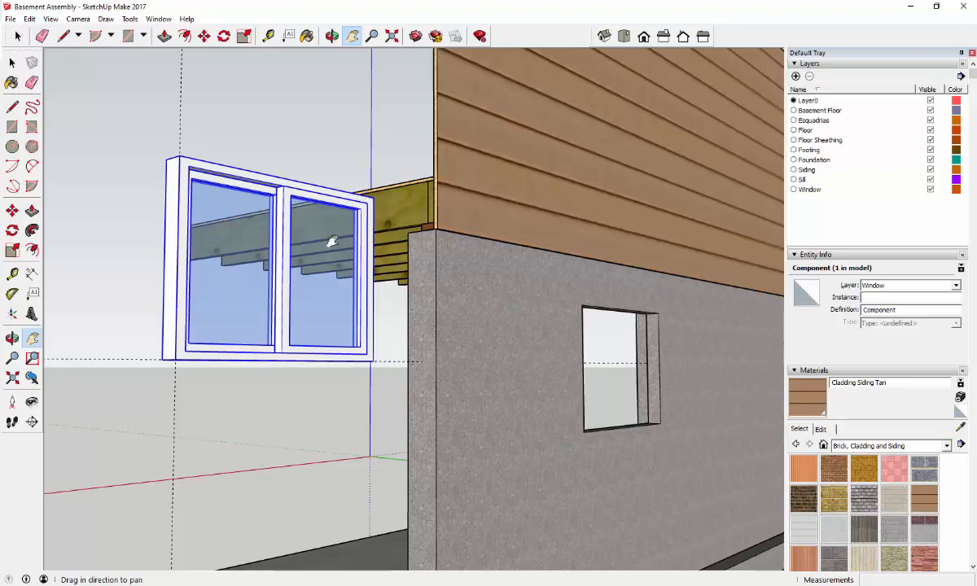
pyautogui.click(41, 36)
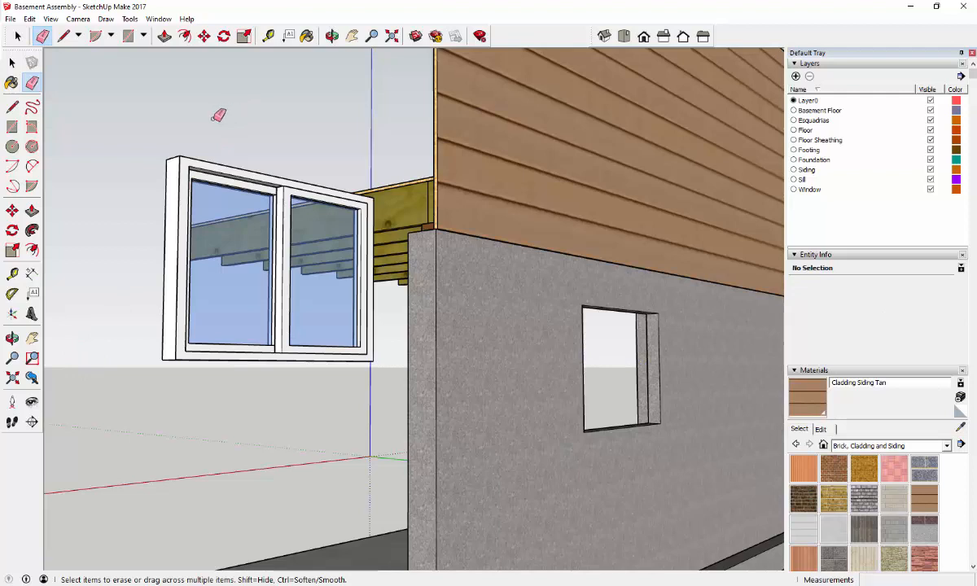
# Hide every layer except Layer0 and Esquadrias to isolate what is on the Esquadrias layer
pyautogui.click(332, 36)
pyautogui.moveTo(130, 175); pyautogui.dragTo(301, 254)
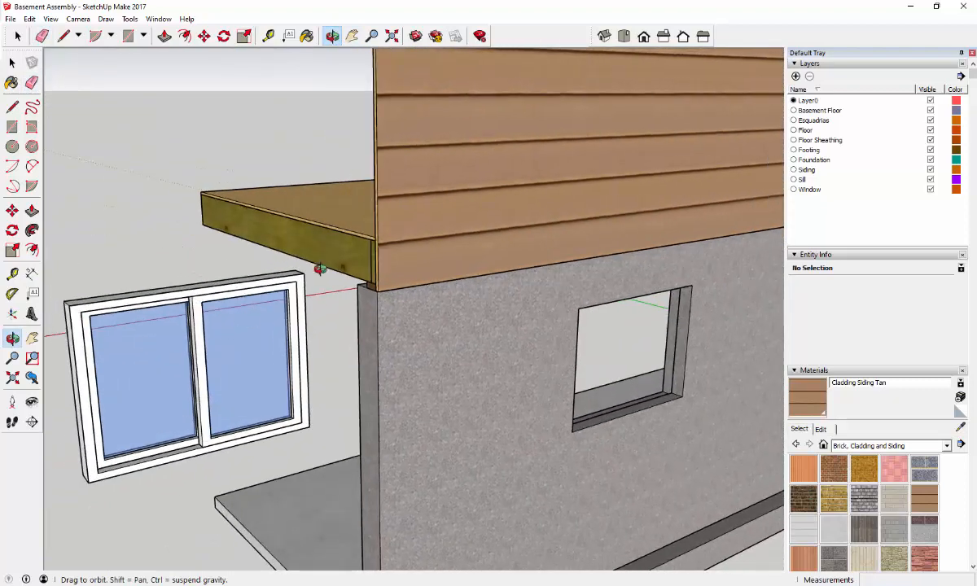
pyautogui.click(931, 111)
pyautogui.click(931, 120)
pyautogui.click(931, 130)
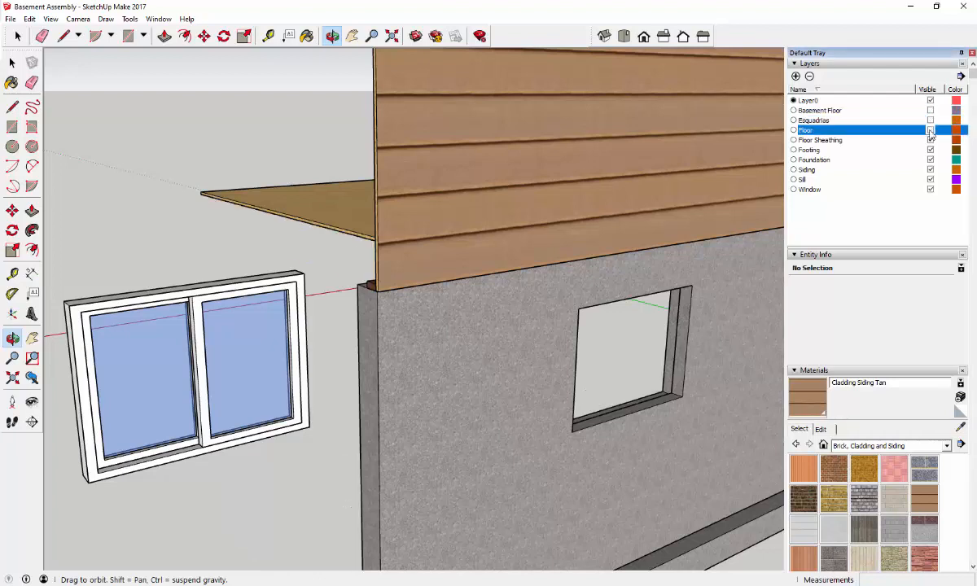
pyautogui.click(931, 140)
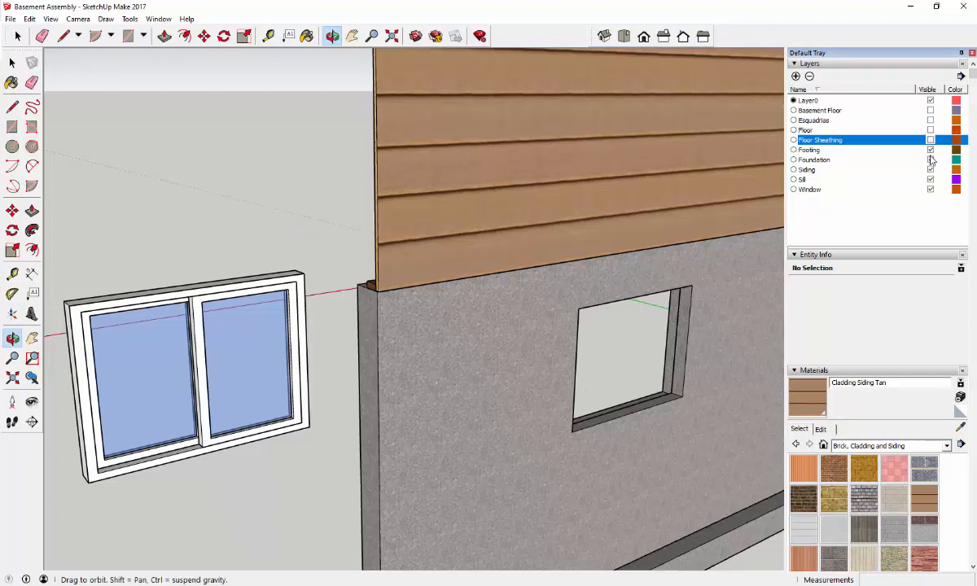
pyautogui.click(931, 150)
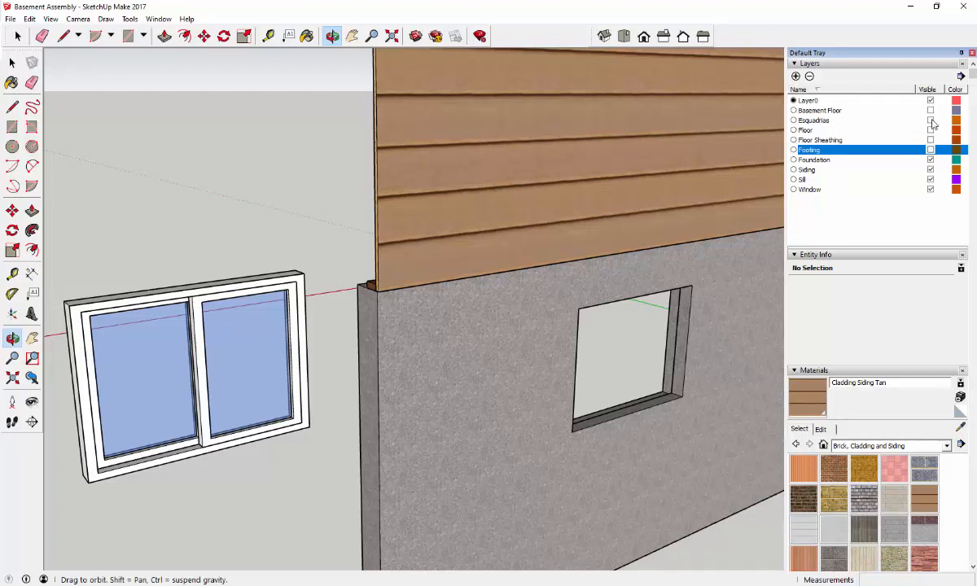
pyautogui.click(931, 120)
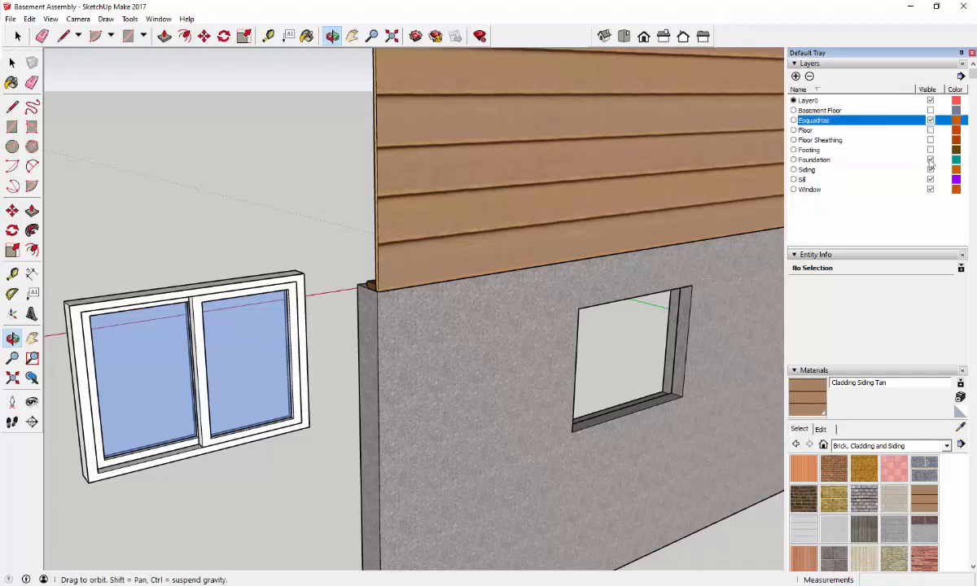
pyautogui.click(931, 159)
pyautogui.click(931, 169)
pyautogui.click(931, 179)
pyautogui.click(931, 189)
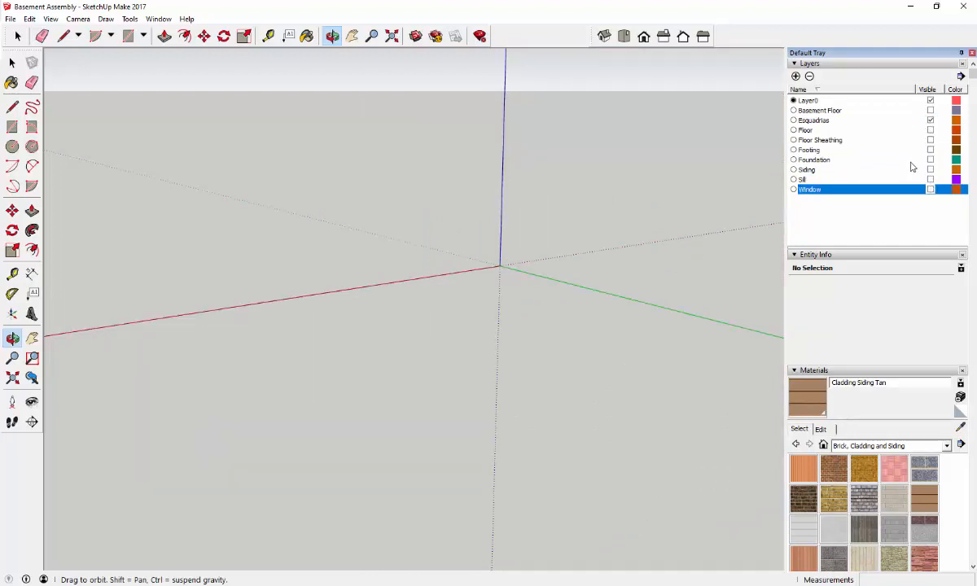
# Turn the Window layer's visibility back on so the window component shows
pyautogui.moveTo(519, 282); pyautogui.dragTo(509, 248)
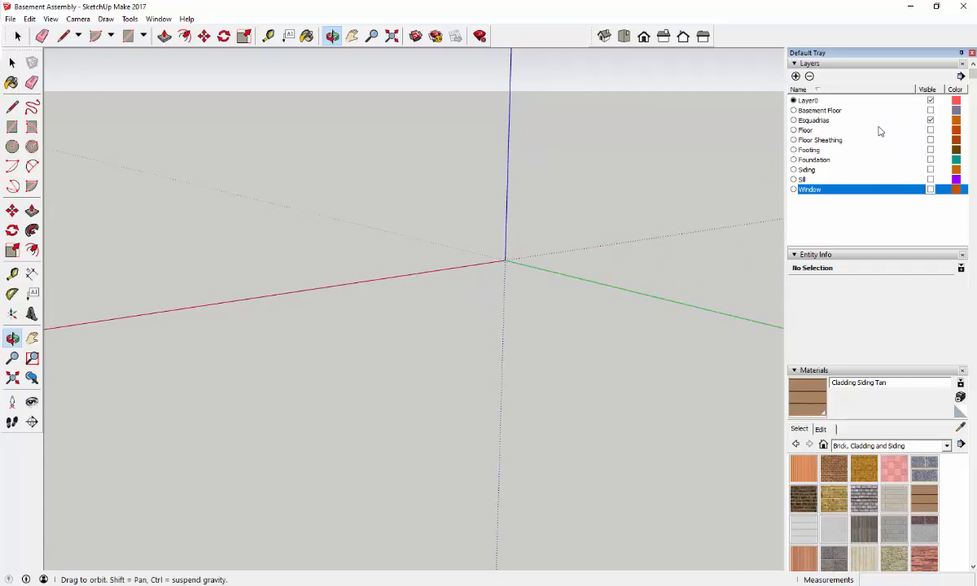
pyautogui.click(807, 123)
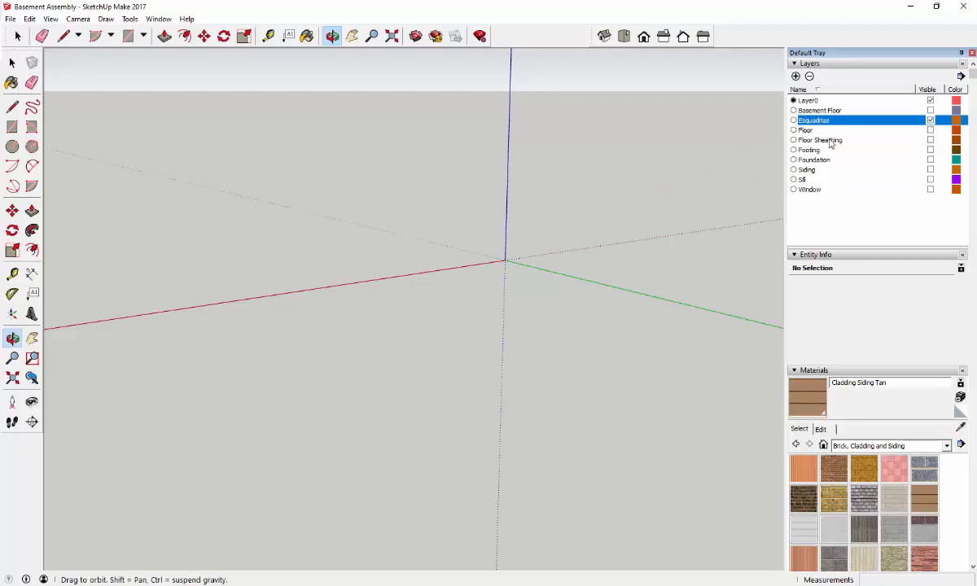
pyautogui.click(878, 189)
pyautogui.click(931, 189)
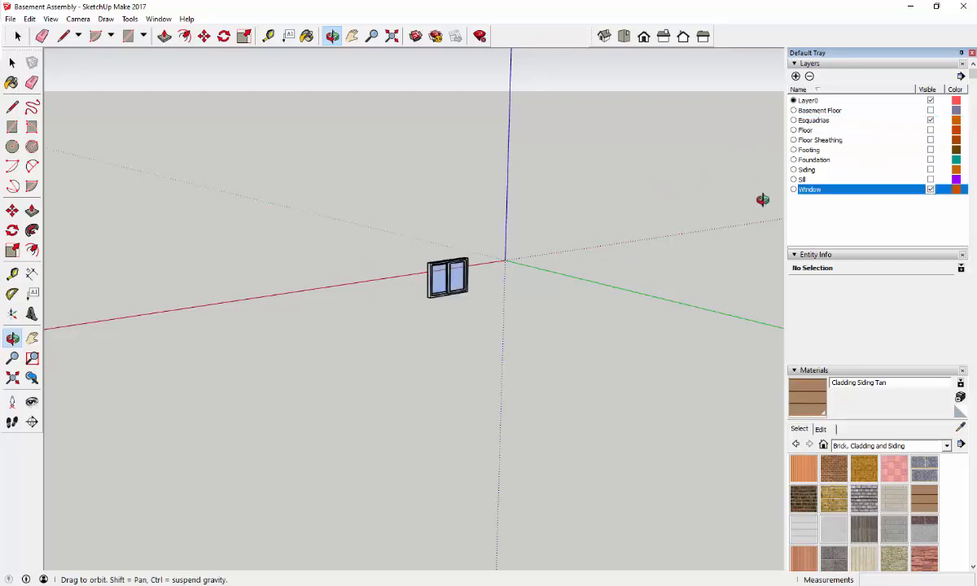
# Delete the Esquadrias layer with the option to delete its contents
pyautogui.click(931, 121)
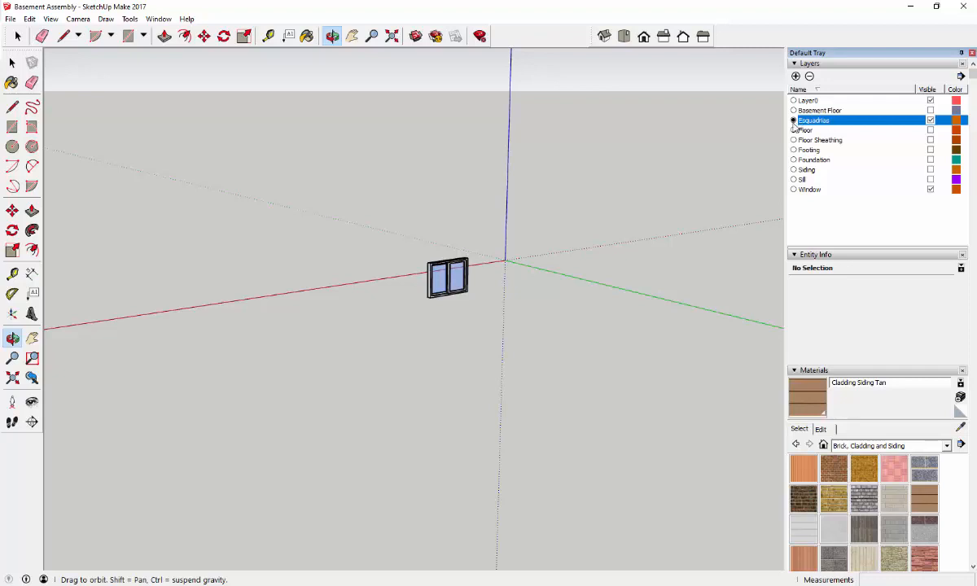
pyautogui.click(810, 77)
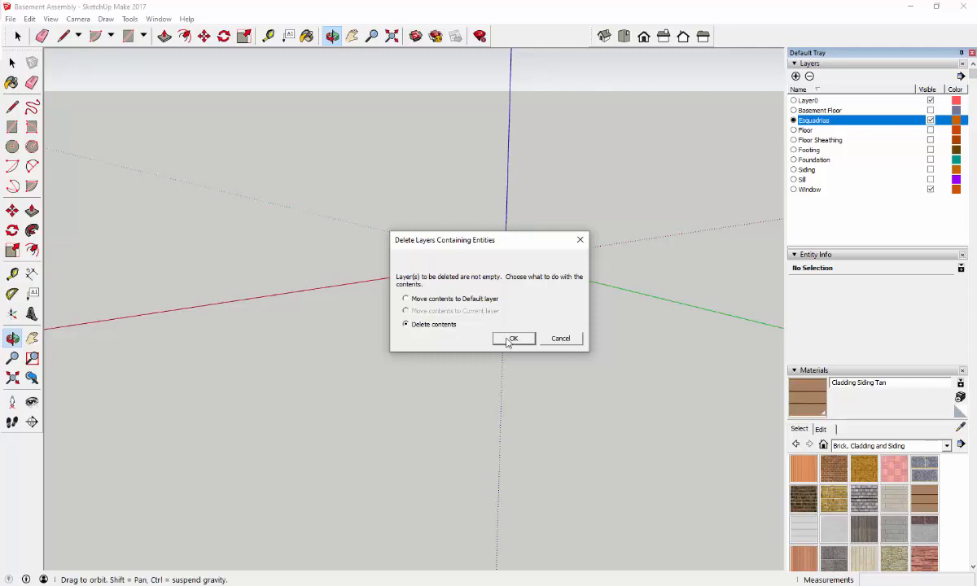
pyautogui.click(508, 340)
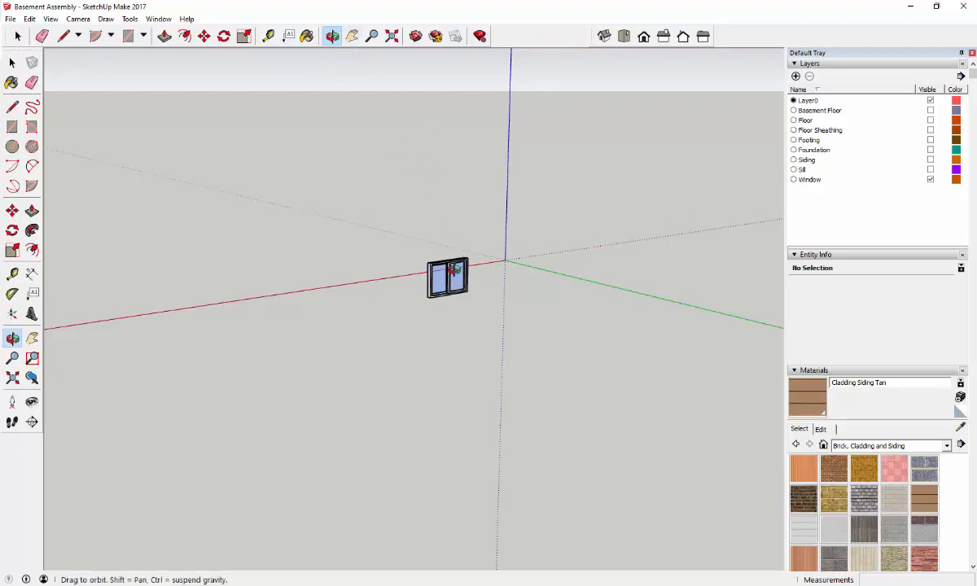
# Open the window component for editing
pyautogui.moveTo(427, 254); pyautogui.dragTo(453, 280)
pyautogui.scroll(6, 453, 280)
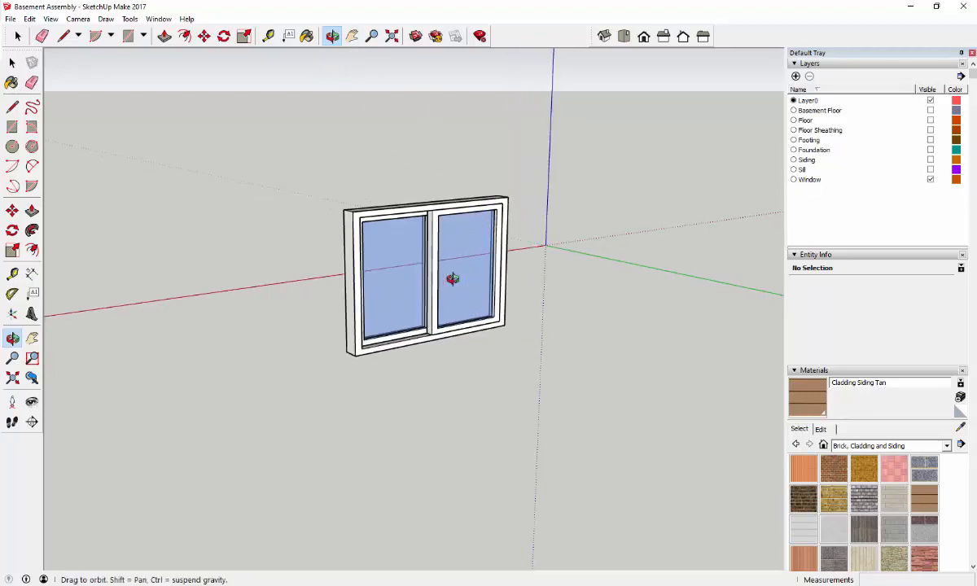
pyautogui.moveTo(428, 283); pyautogui.dragTo(473, 319)
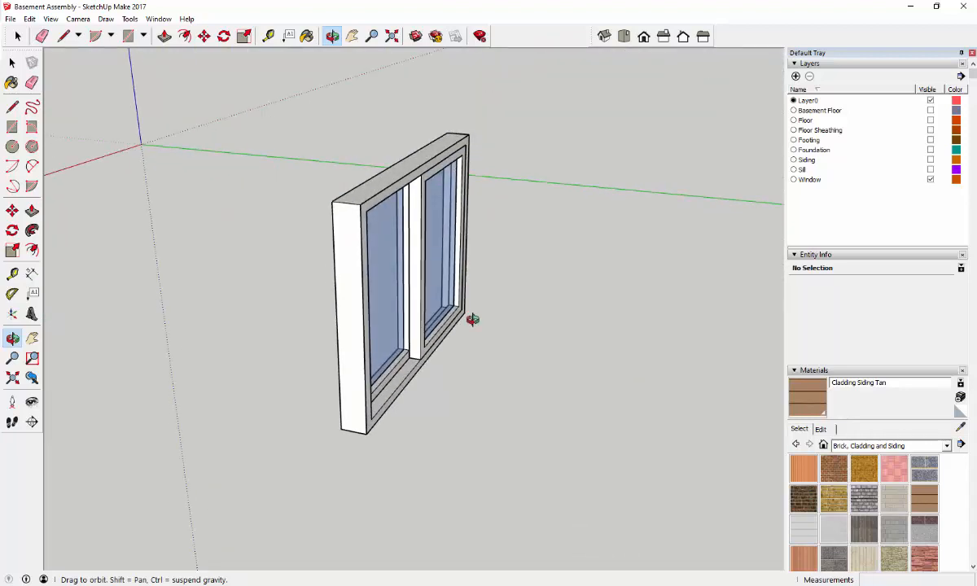
pyautogui.click(17, 35)
pyautogui.click(343, 240)
pyautogui.rightClick(345, 237)
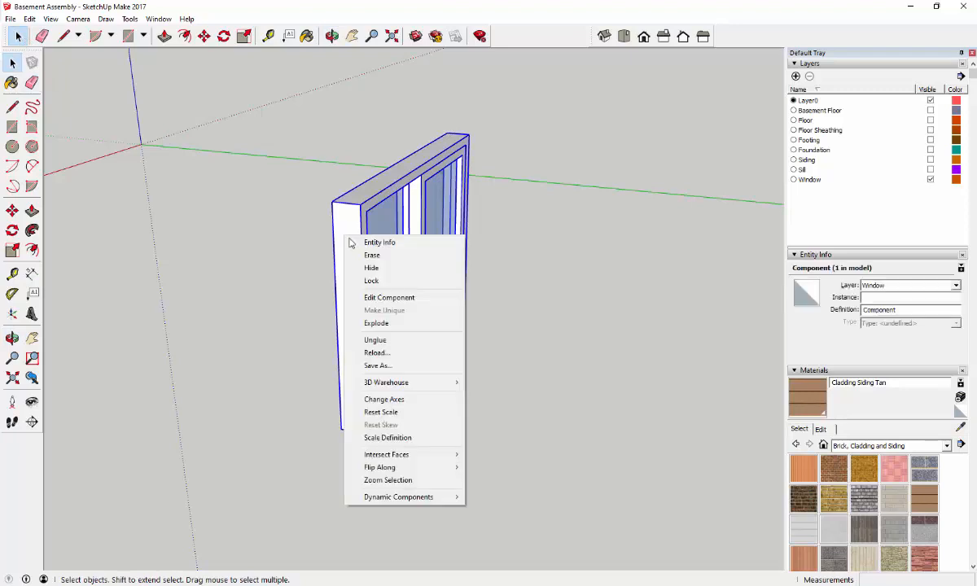
pyautogui.click(376, 298)
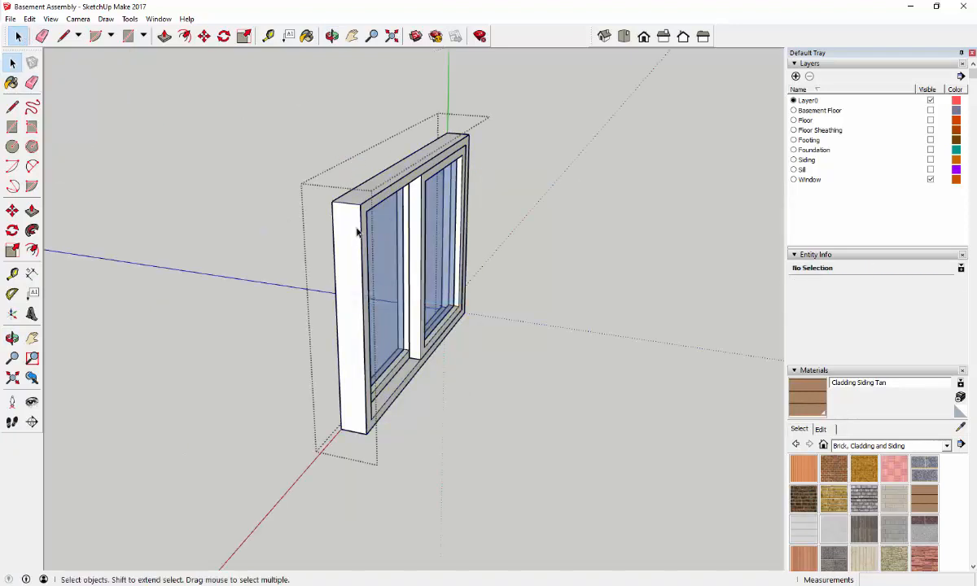
# Draw a vertical line down the middle of the frame's outer side face, from top midpoint to bottom midpoint
pyautogui.scroll(2, 363, 228)
pyautogui.scroll(2, 362, 226)
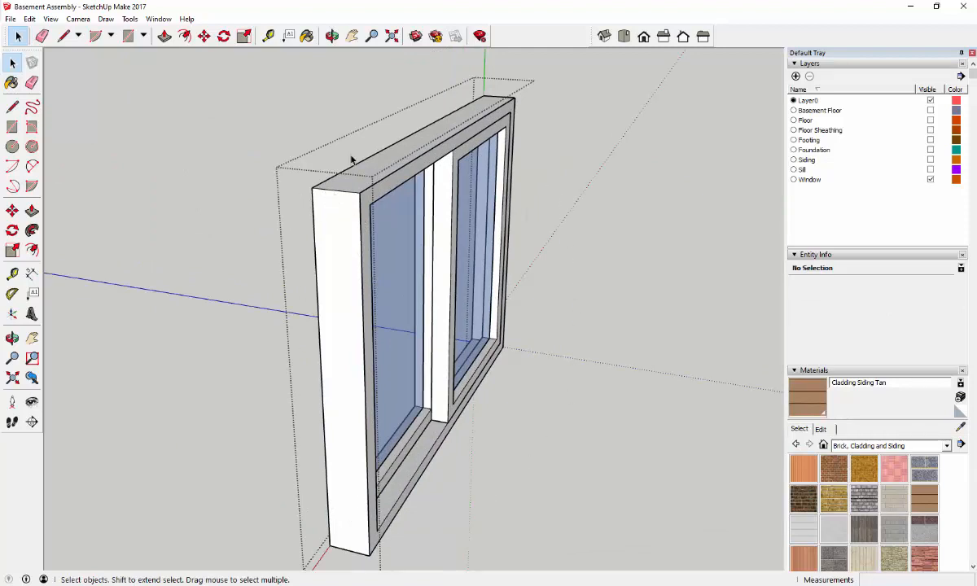
pyautogui.click(64, 36)
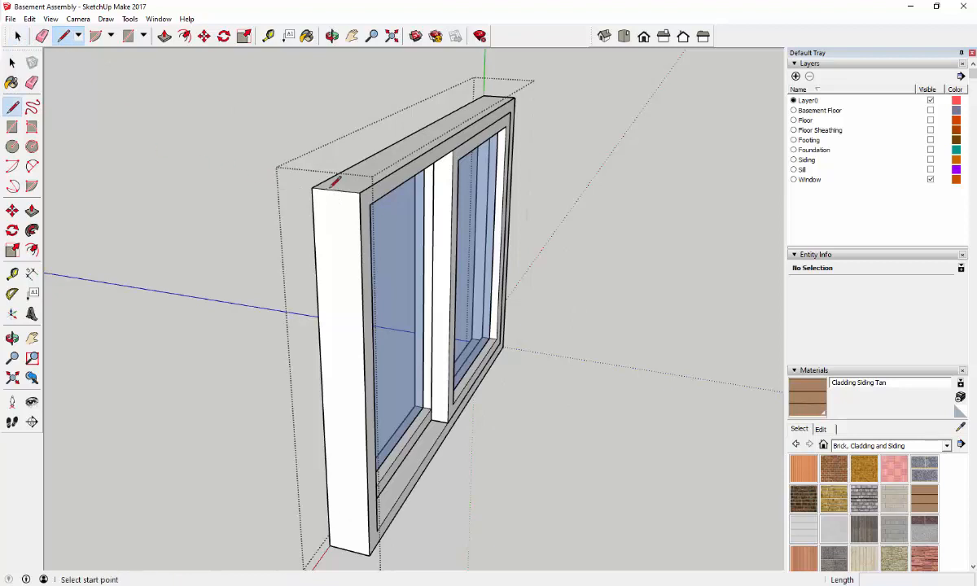
pyautogui.click(335, 189)
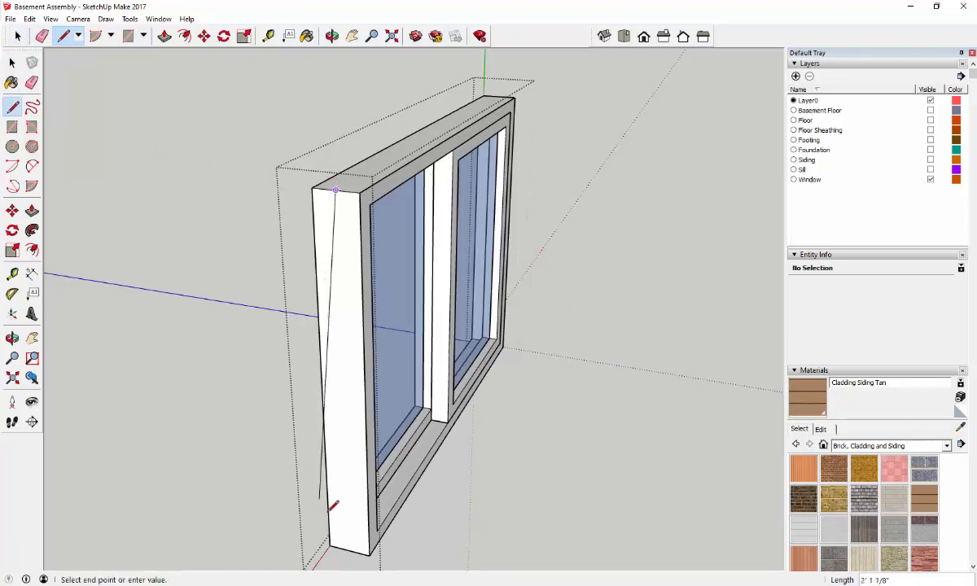
pyautogui.click(349, 550)
# Draw a line along the frame's underside, joining the midpoints of its two short edges
pyautogui.click(333, 35)
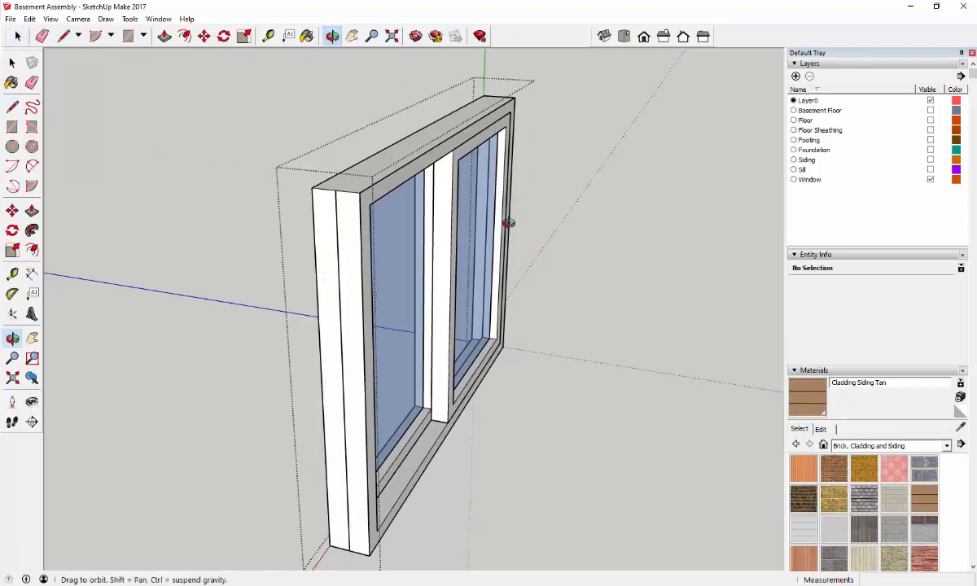
pyautogui.moveTo(508, 223); pyautogui.dragTo(240, 261)
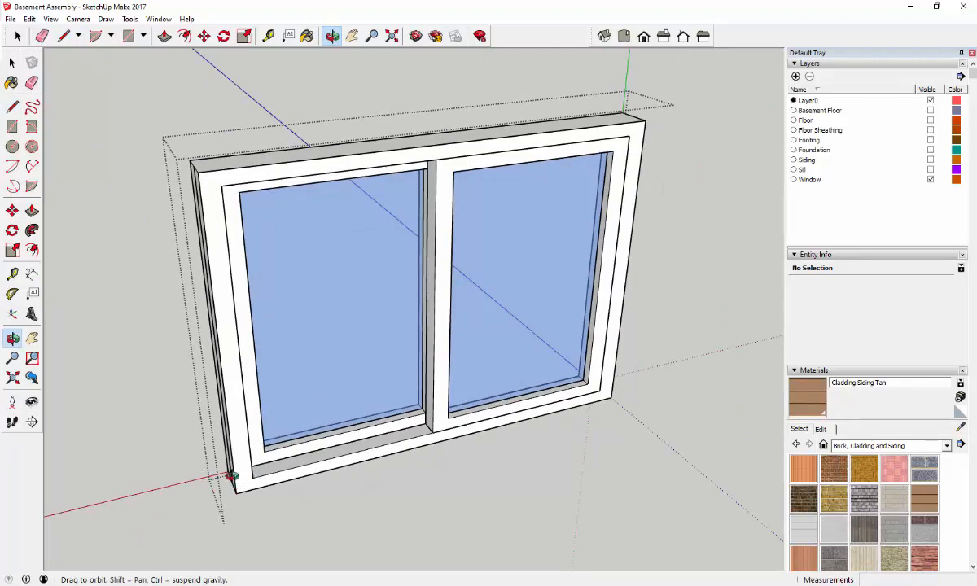
pyautogui.moveTo(450, 194); pyautogui.dragTo(403, 224)
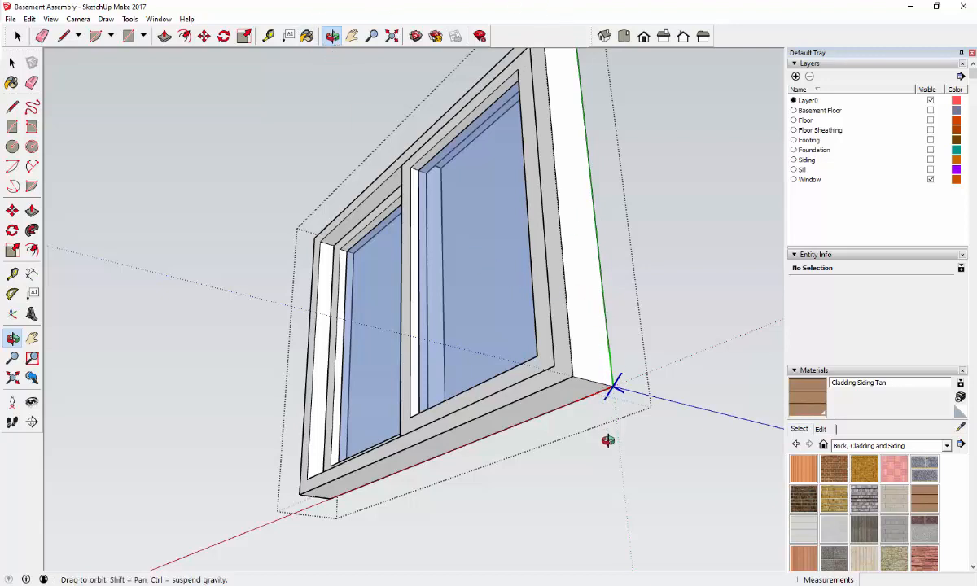
pyautogui.press('l')
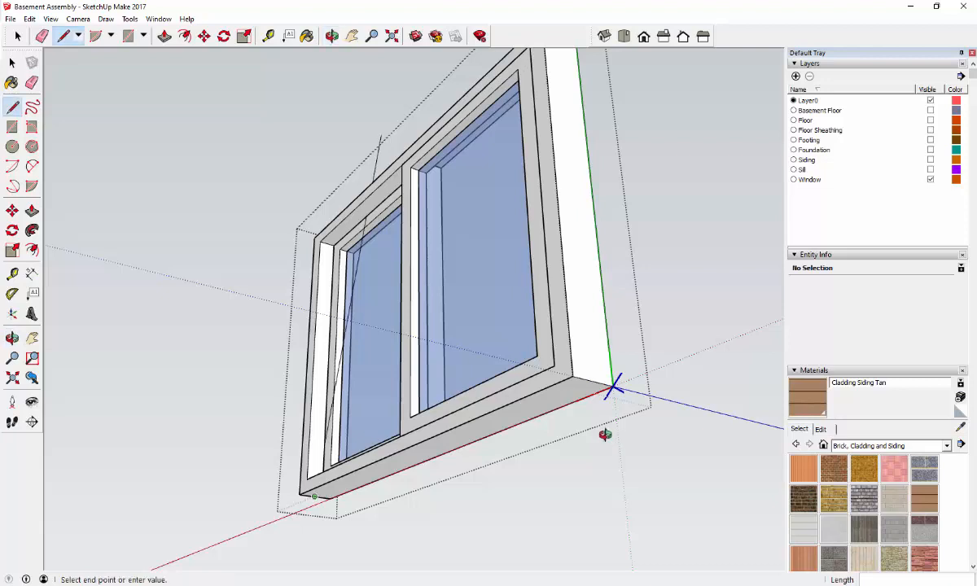
pyautogui.click(315, 496)
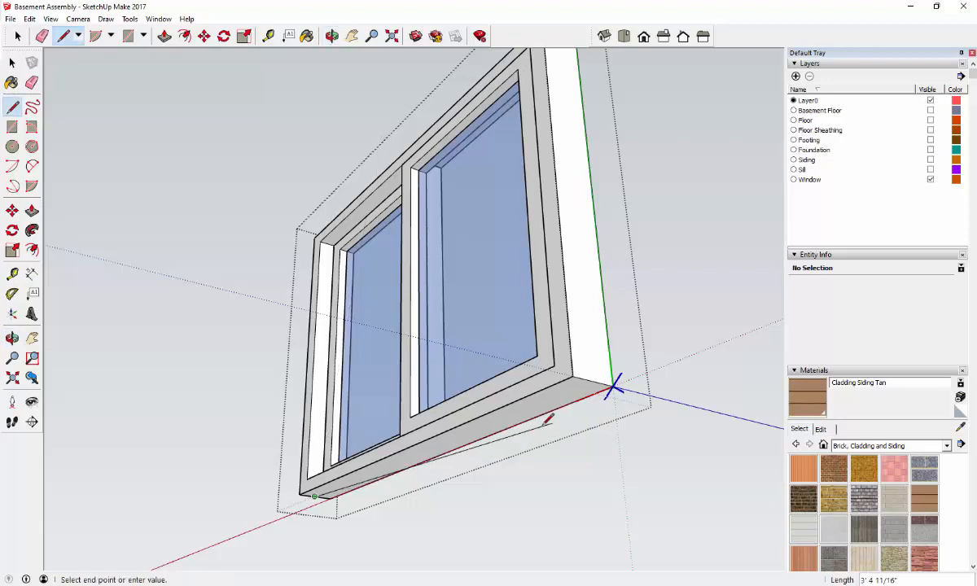
pyautogui.click(593, 380)
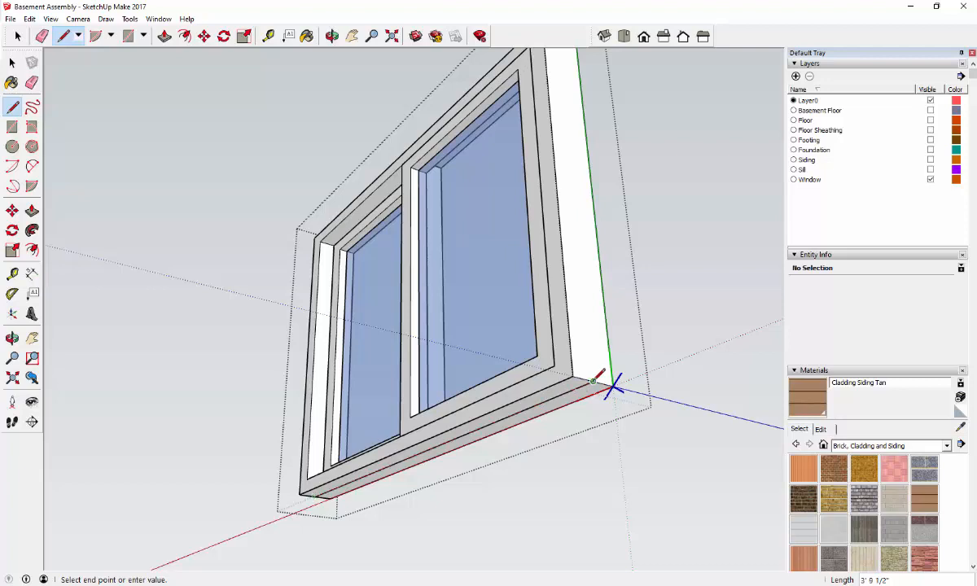
# Continue the line from the underside midpoint up the opposite side face to its top edge midpoint
pyautogui.click(352, 37)
pyautogui.moveTo(559, 70); pyautogui.dragTo(447, 279)
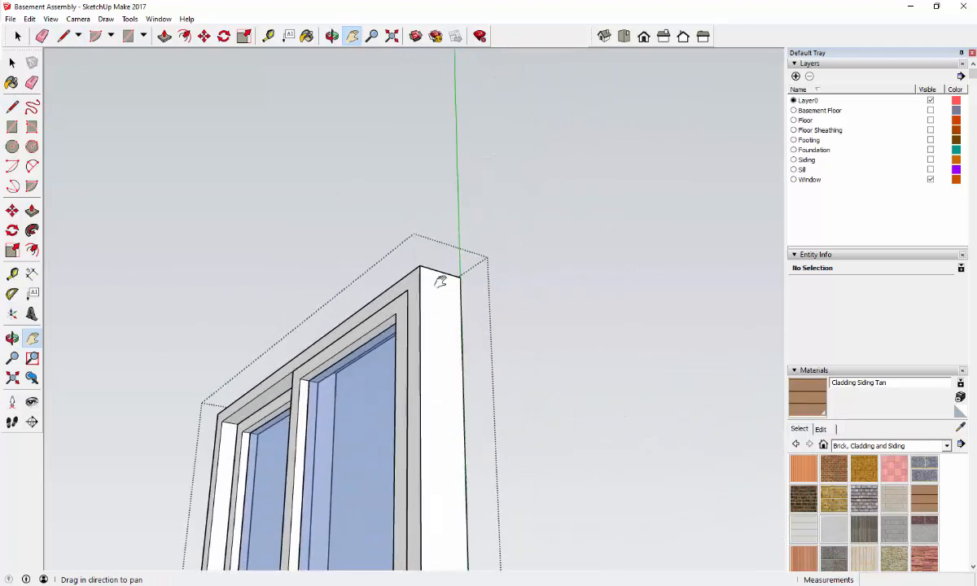
pyautogui.scroll(1, 447, 279)
pyautogui.press('l')
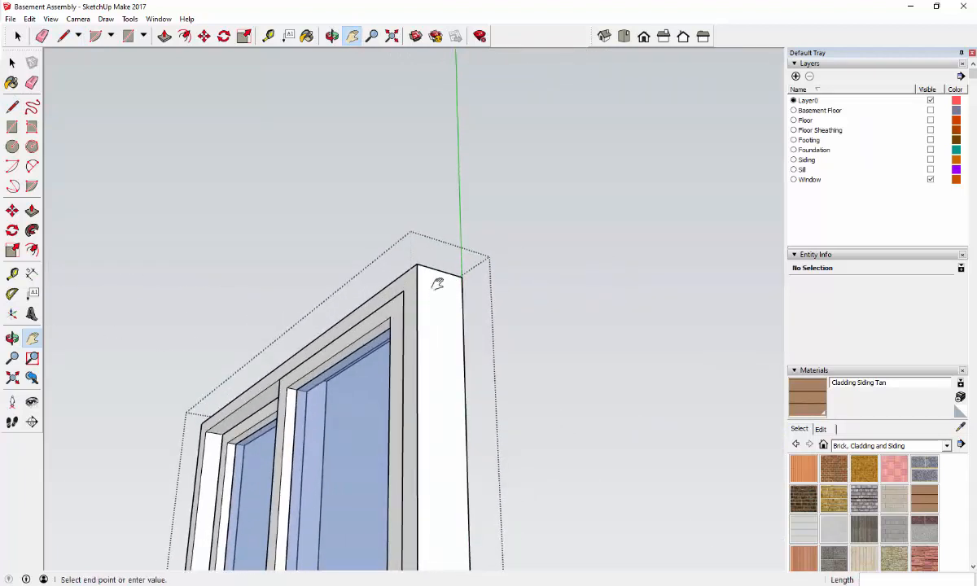
pyautogui.click(447, 274)
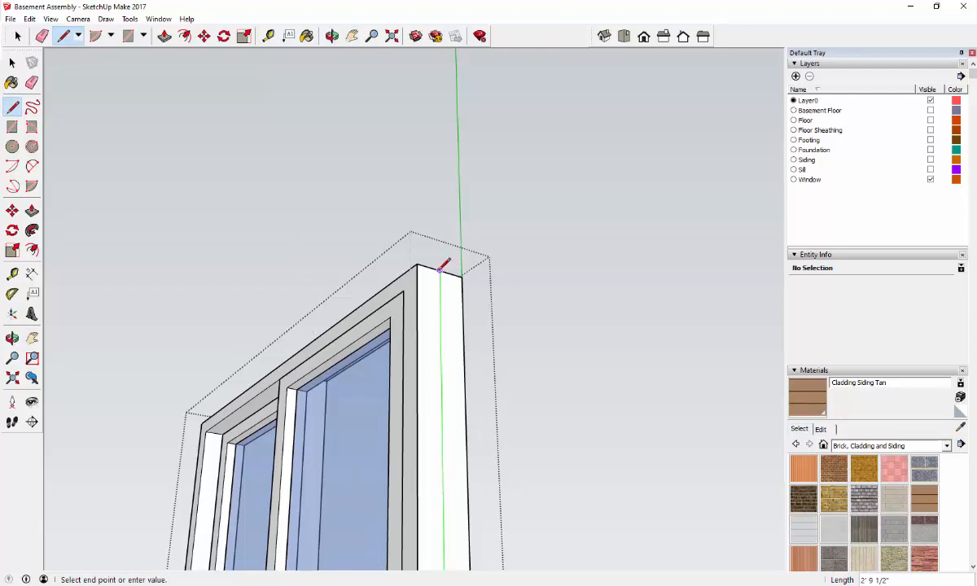
# Close the loop with a line across the frame's top face between the midpoints of its short edges
pyautogui.click(332, 37)
pyautogui.moveTo(395, 238); pyautogui.dragTo(405, 468)
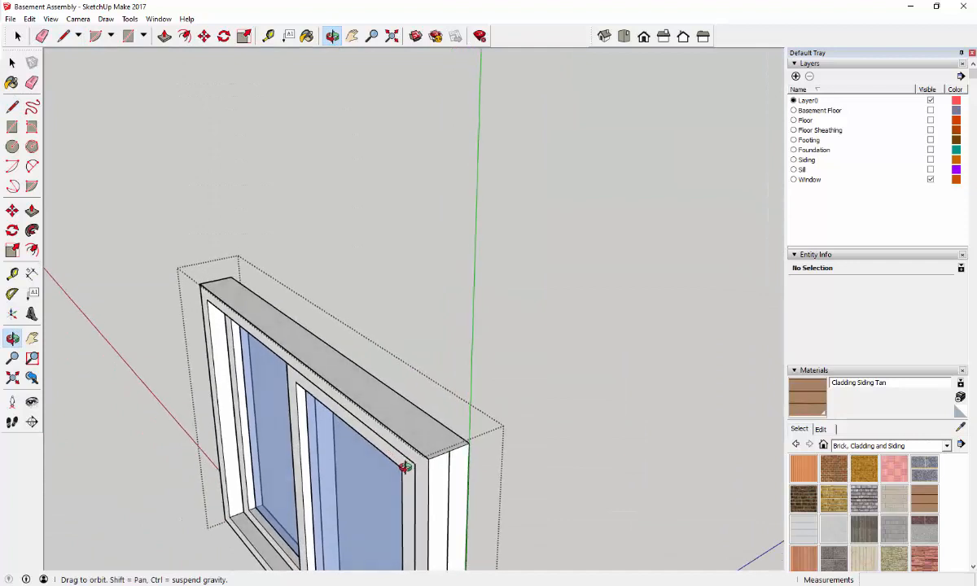
pyautogui.press('l')
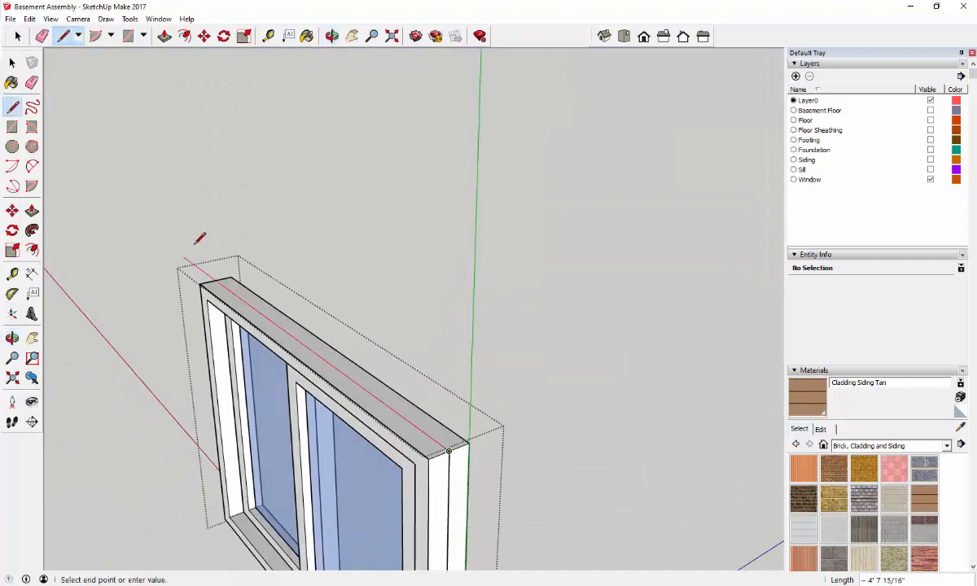
pyautogui.click(216, 279)
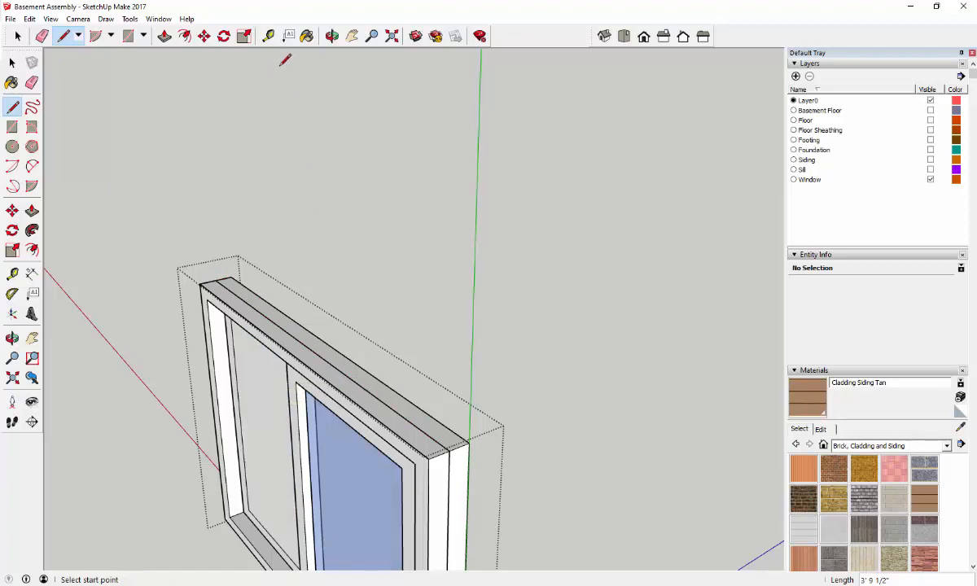
# Delete the unwanted face that fills the window frame across both glass panes
pyautogui.click(331, 36)
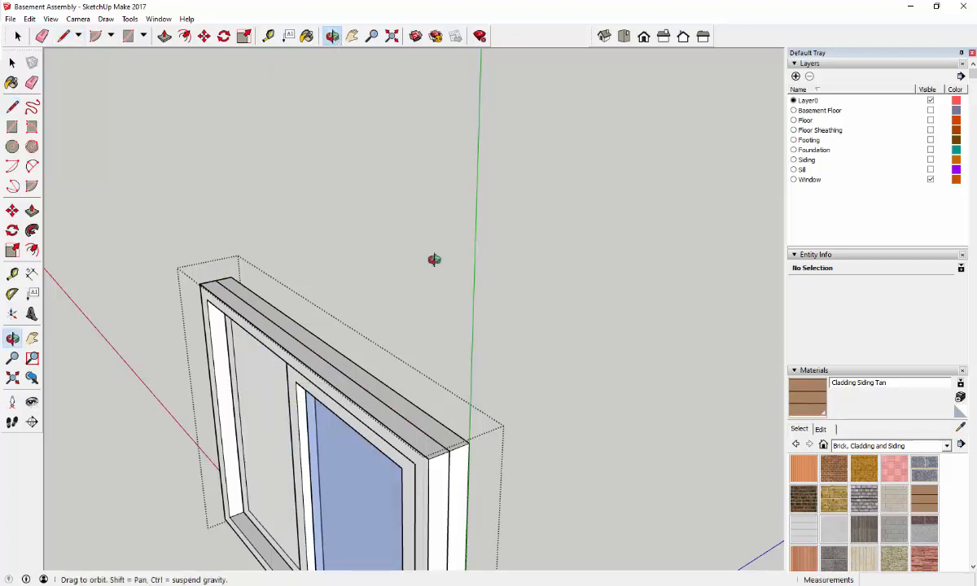
pyautogui.moveTo(448, 381); pyautogui.dragTo(125, 338)
pyautogui.moveTo(234, 306); pyautogui.dragTo(170, 382)
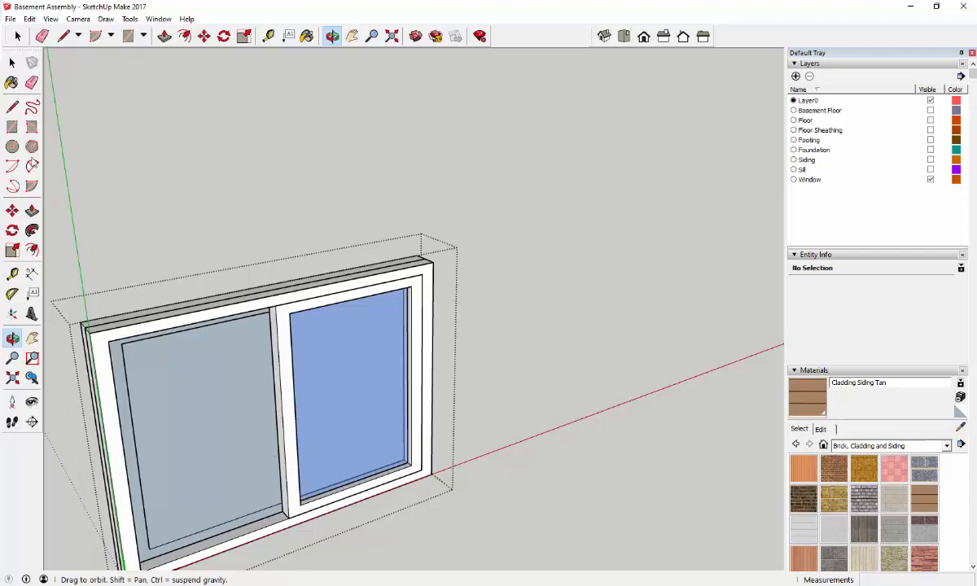
pyautogui.click(12, 62)
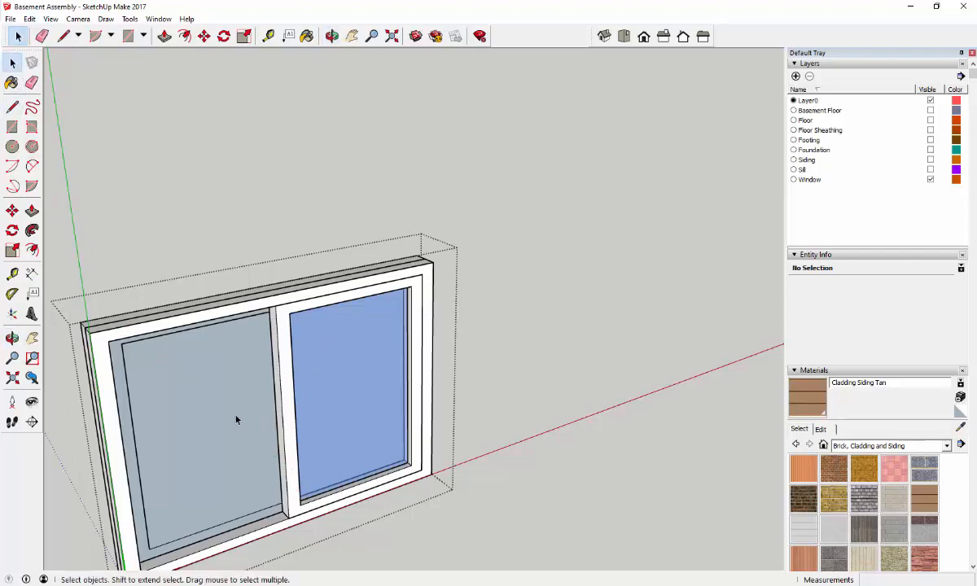
pyautogui.click(236, 419)
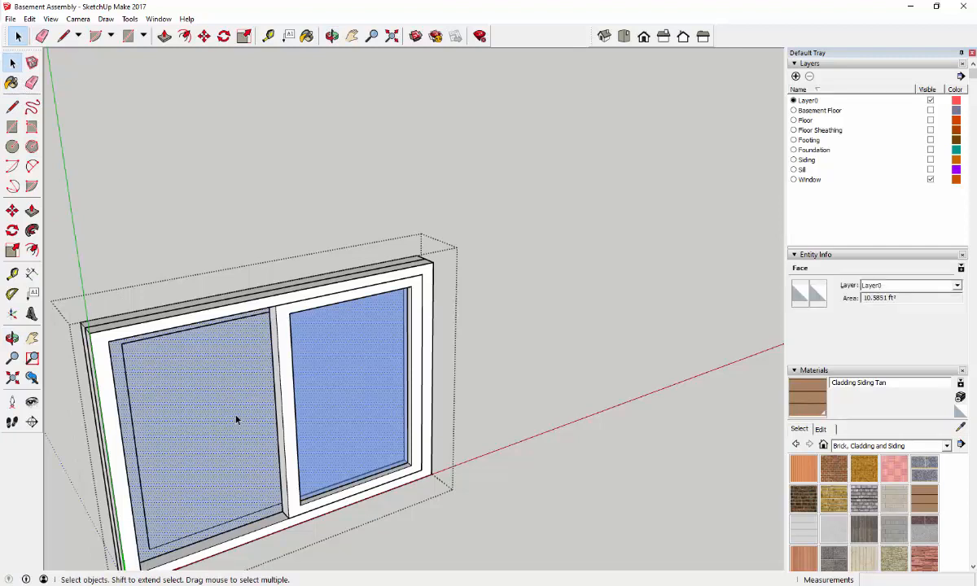
pyautogui.click(435, 334)
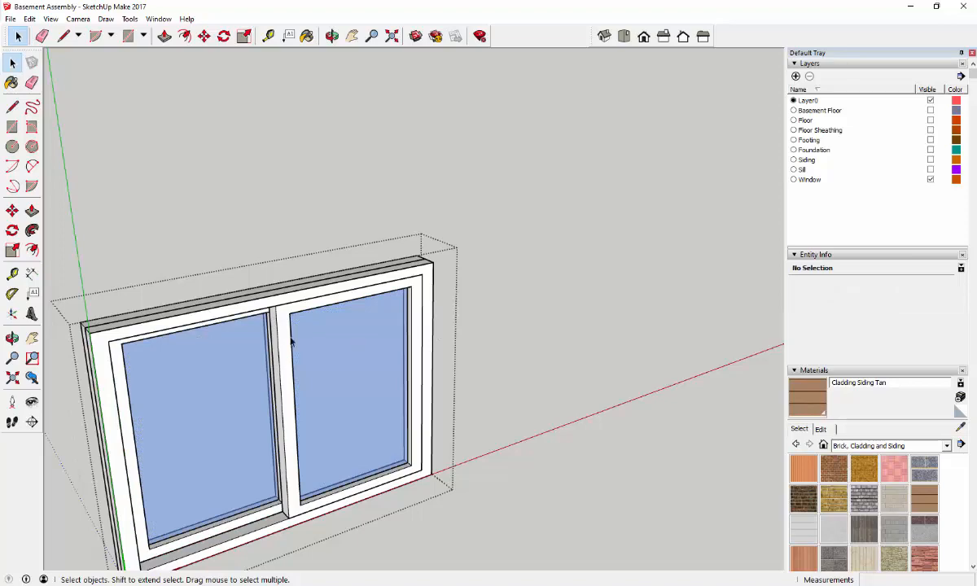
# Examine the dividing line along the frame's top and side faces, close up at the corner
pyautogui.click(332, 36)
pyautogui.moveTo(216, 367); pyautogui.dragTo(255, 389)
pyautogui.moveTo(165, 423); pyautogui.dragTo(162, 404)
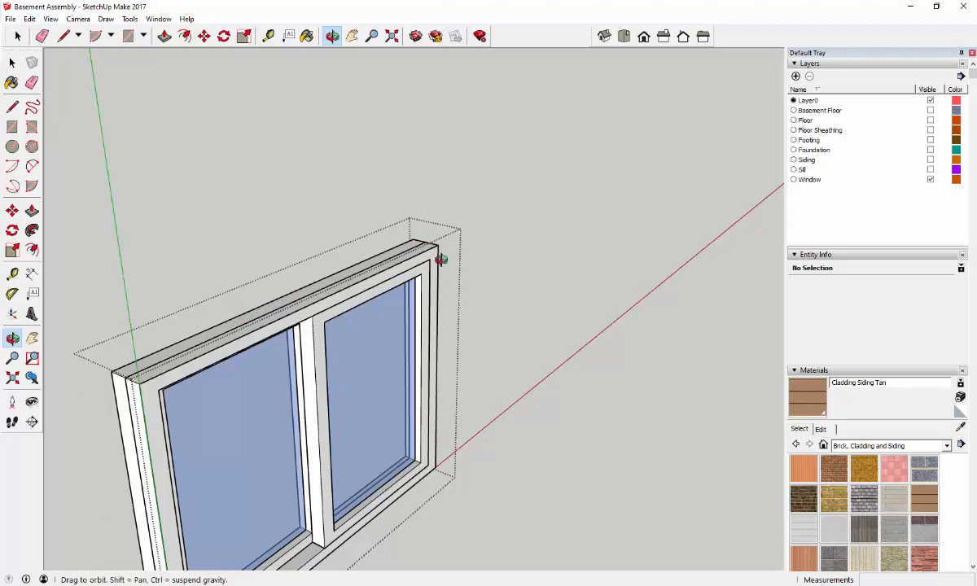
pyautogui.moveTo(97, 356); pyautogui.dragTo(118, 377)
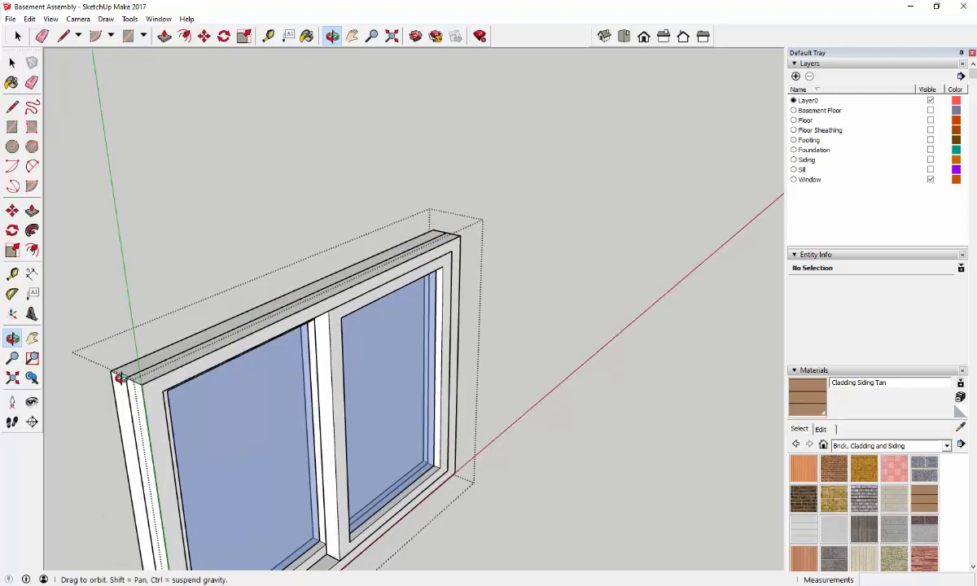
pyautogui.scroll(5, 122, 377)
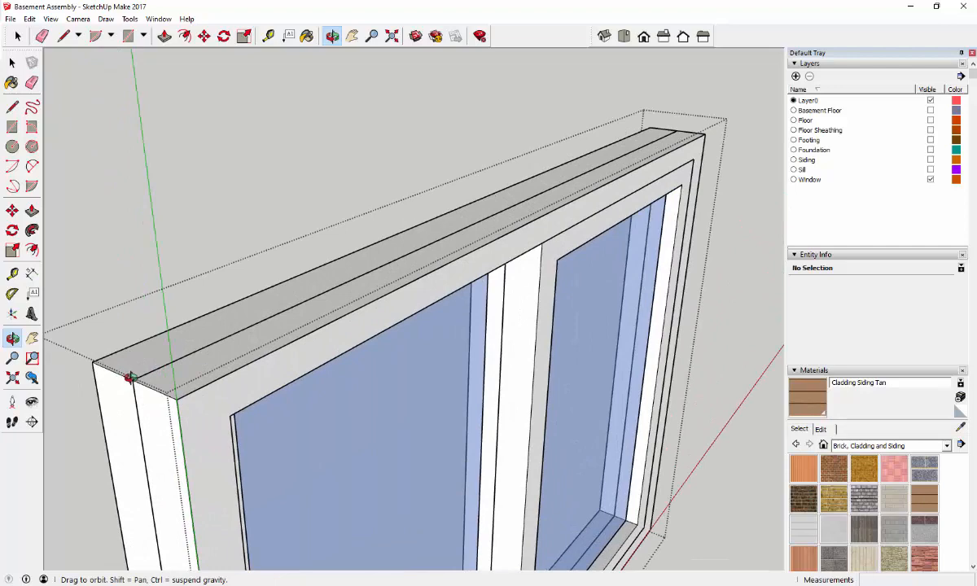
pyautogui.scroll(1, 129, 377)
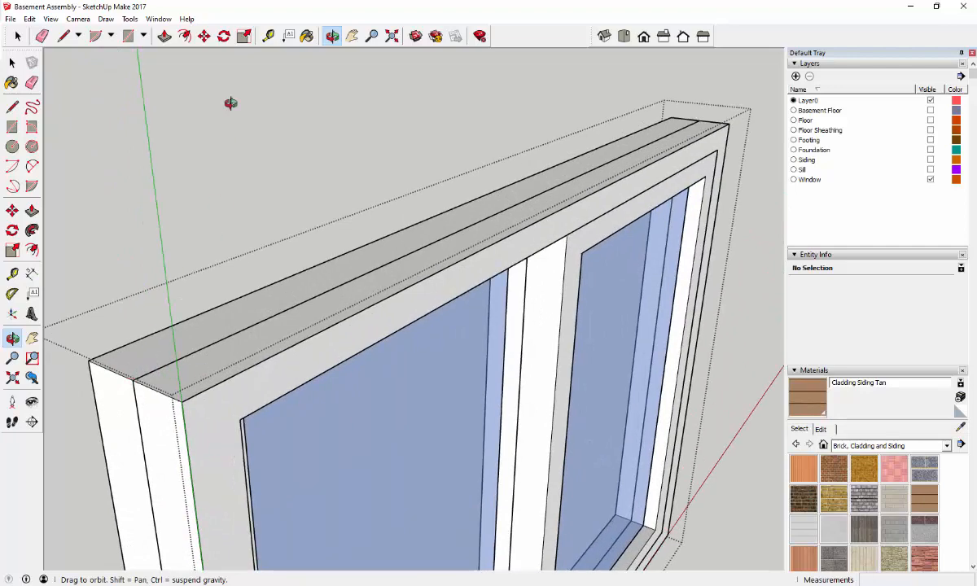
pyautogui.click(333, 36)
pyautogui.moveTo(132, 389); pyautogui.dragTo(123, 411)
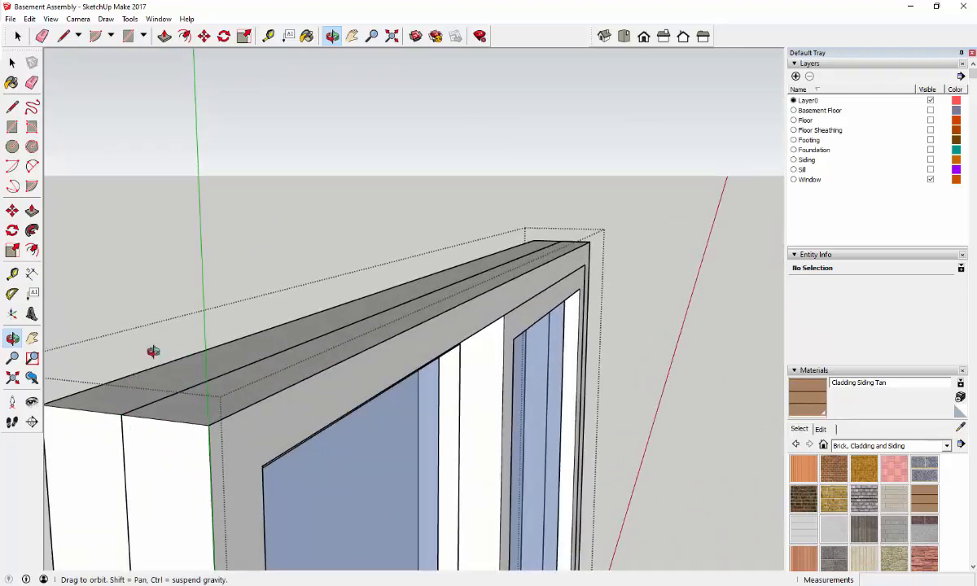
# Draw an upright 1/8 by 1 inch rectangle perpendicular to the red axis, starting at the dividing line's end on the frame's top short edge
pyautogui.click(352, 36)
pyautogui.moveTo(185, 413); pyautogui.dragTo(349, 342)
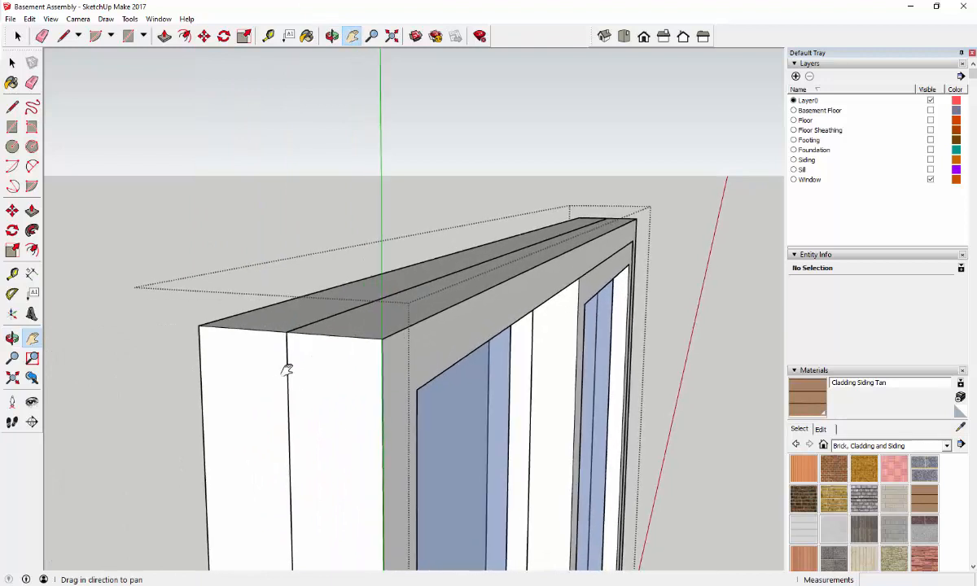
pyautogui.scroll(2, 287, 369)
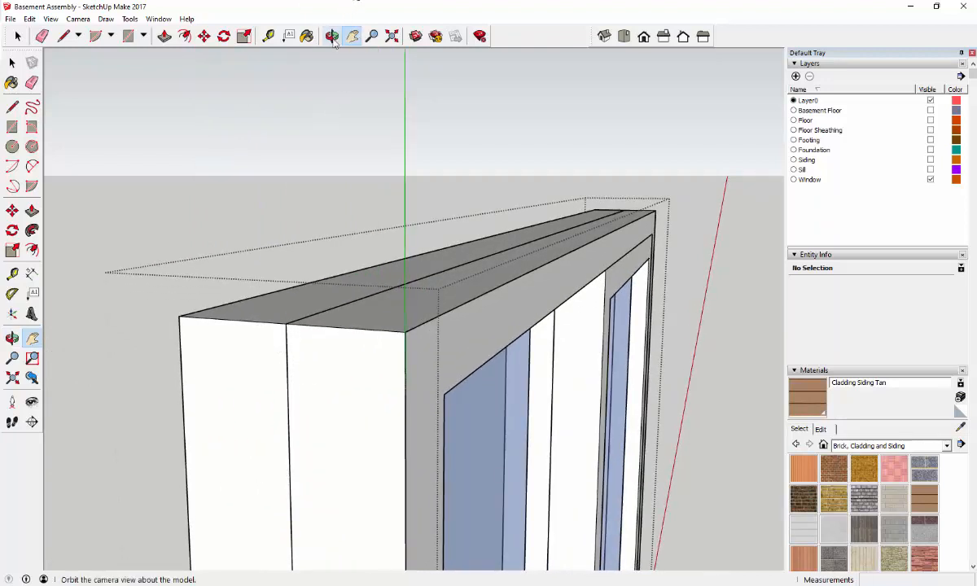
pyautogui.click(332, 35)
pyautogui.moveTo(328, 378); pyautogui.dragTo(281, 339)
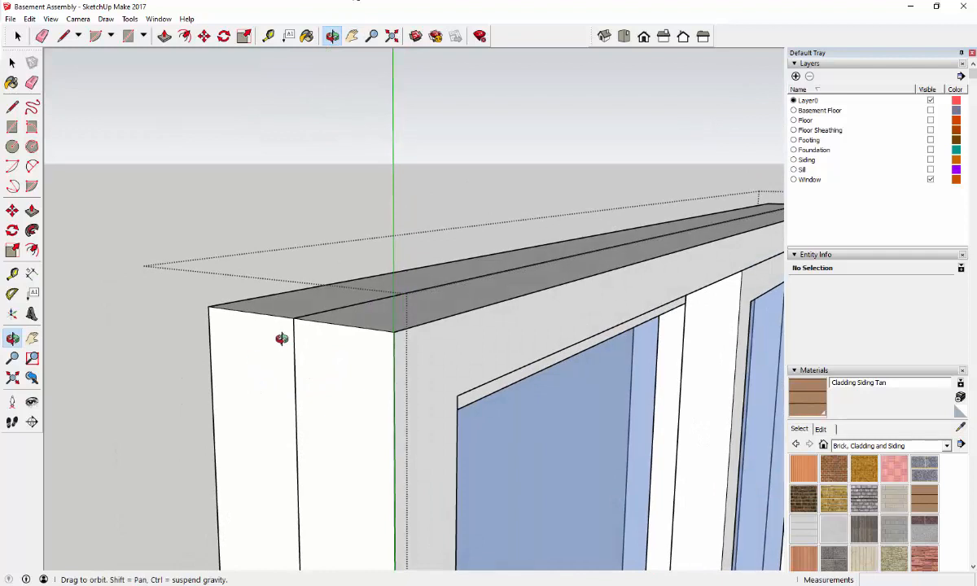
pyautogui.click(127, 37)
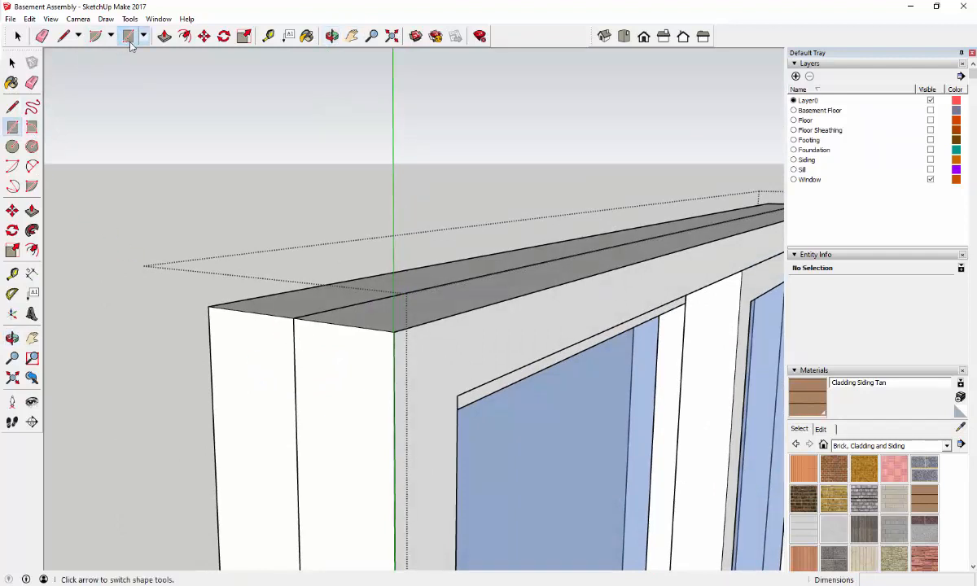
pyautogui.click(293, 316)
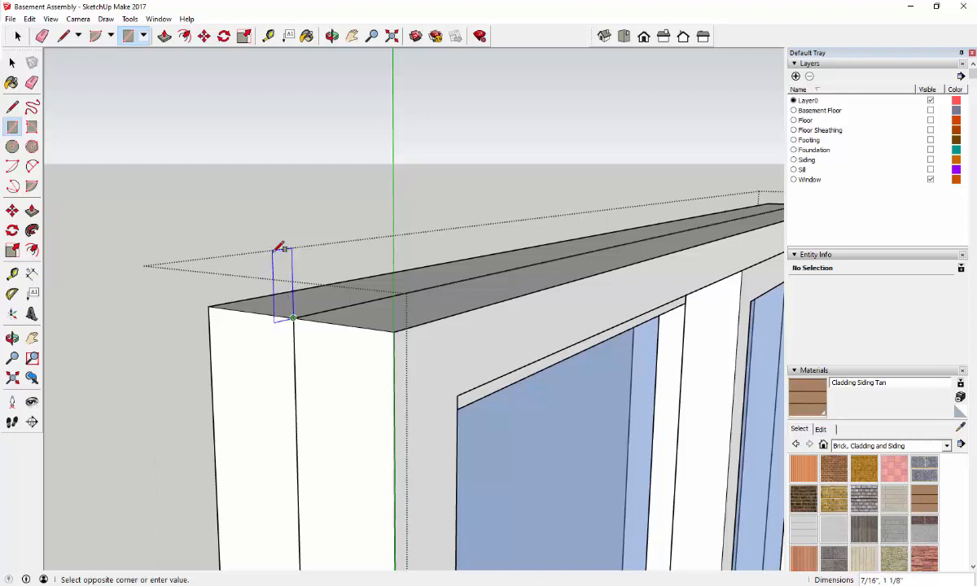
pyautogui.press('Down')
pyautogui.press('Right')
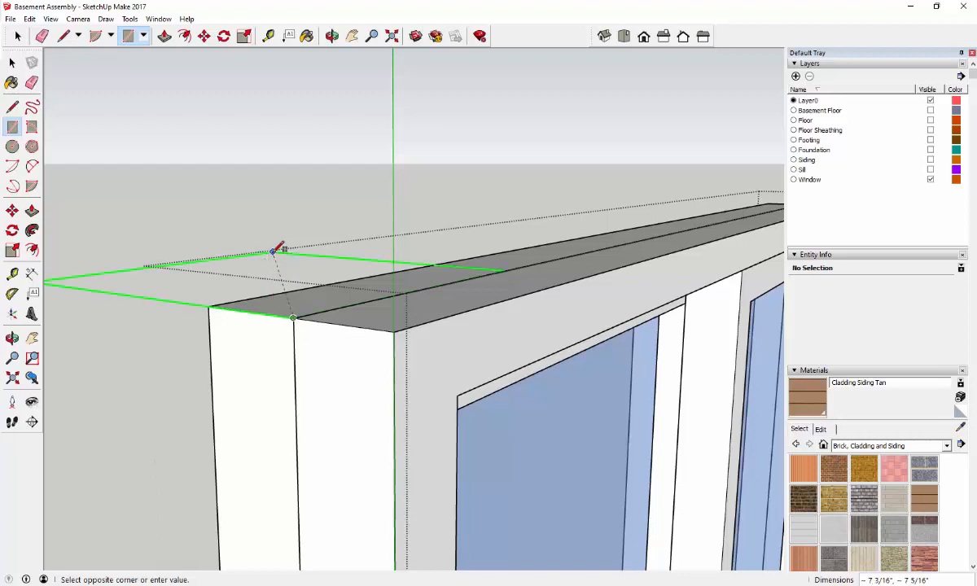
pyautogui.press('Up')
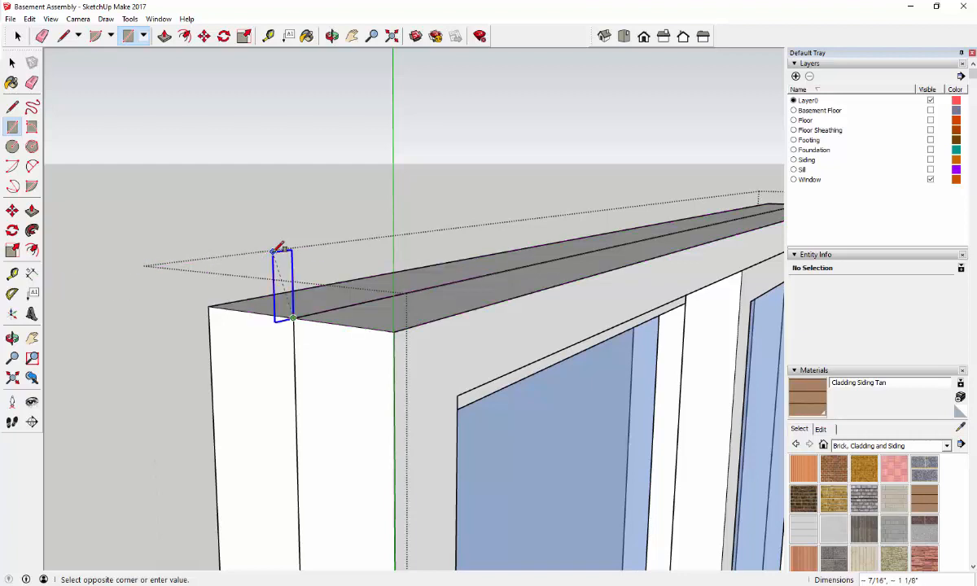
pyautogui.press('Right')
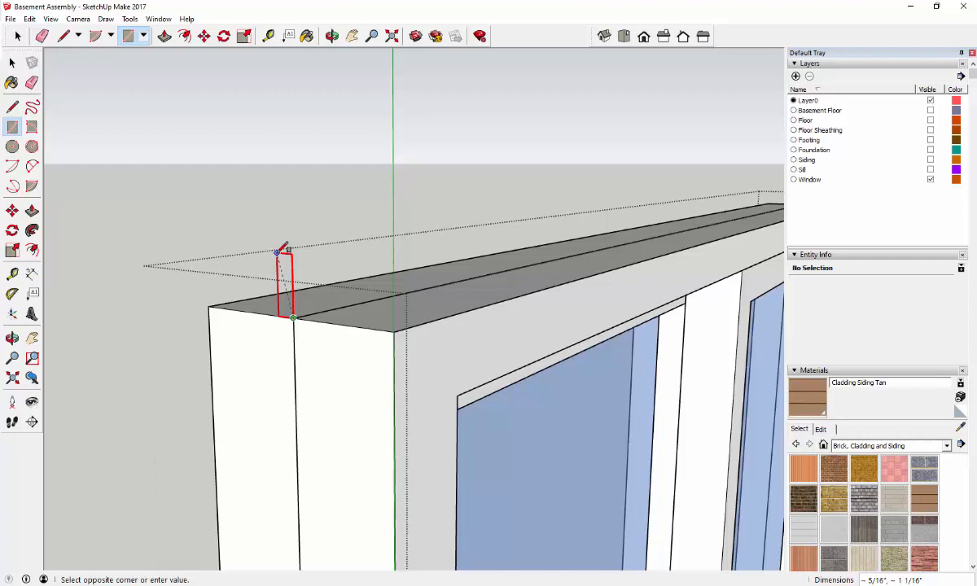
pyautogui.click(278, 252)
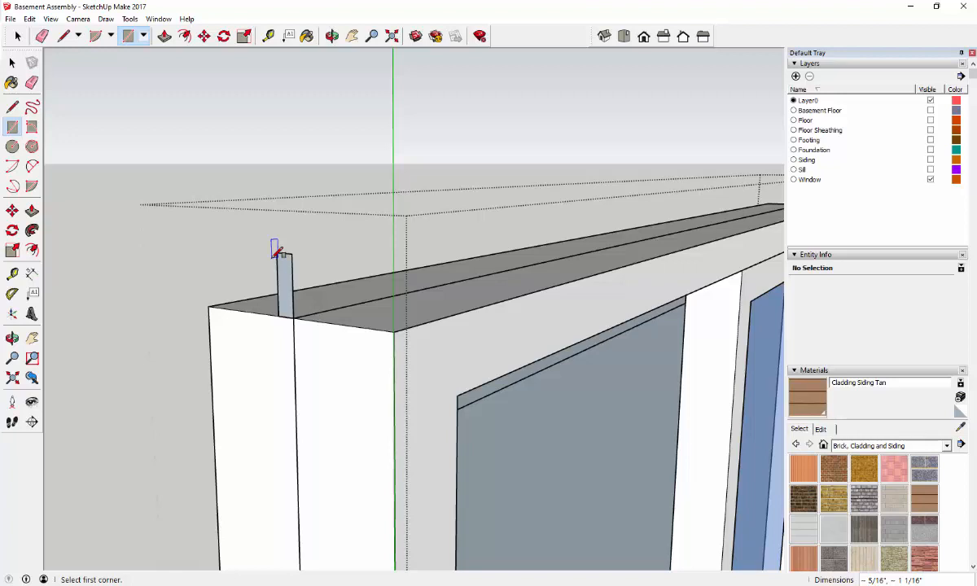
pyautogui.write('1/8,1')
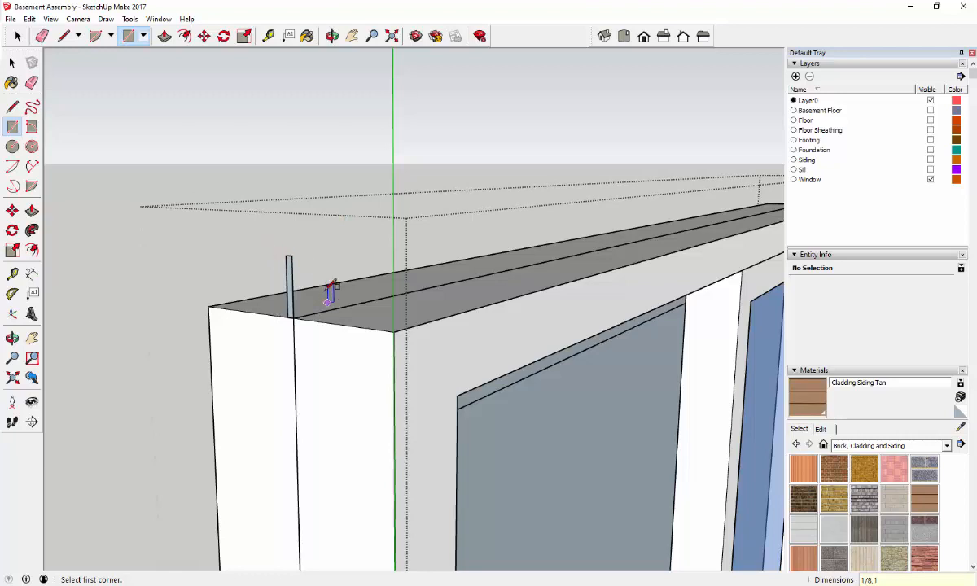
# Sweep the small upright rectangle with Follow Me along the dividing line across the frame's top face
pyautogui.click(332, 36)
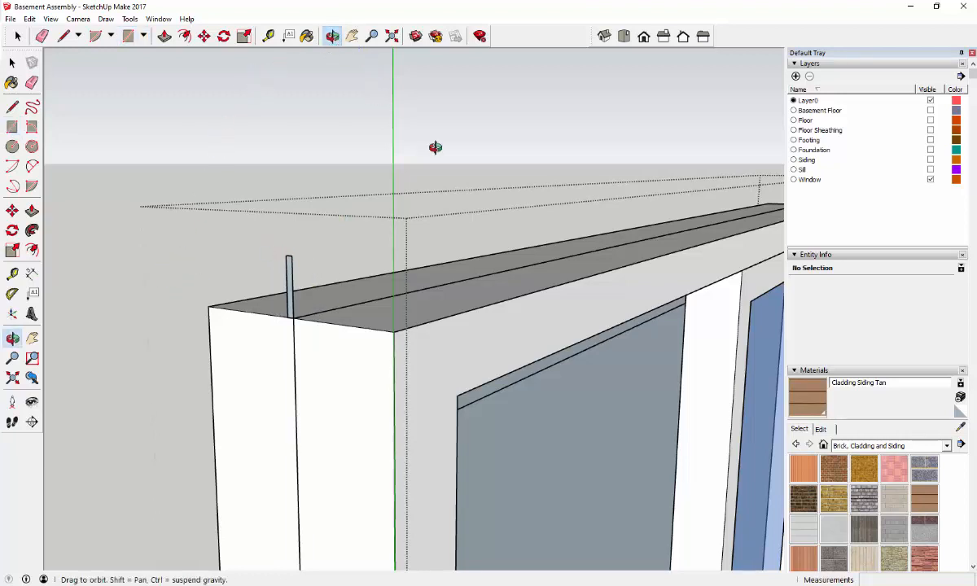
pyautogui.moveTo(436, 148); pyautogui.dragTo(427, 225)
pyautogui.moveTo(509, 265); pyautogui.dragTo(286, 291)
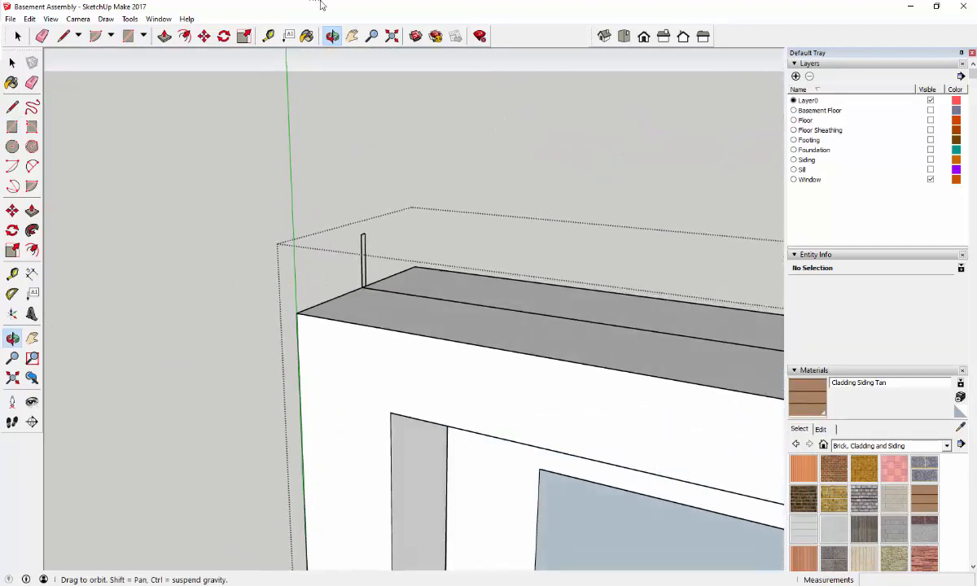
pyautogui.click(352, 36)
pyautogui.moveTo(391, 267); pyautogui.dragTo(161, 268)
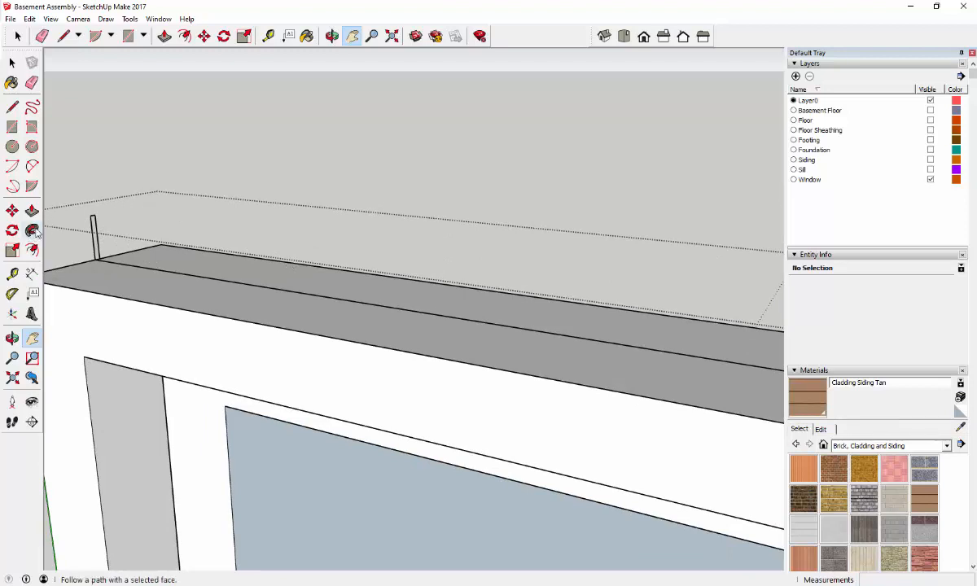
pyautogui.moveTo(82, 225); pyautogui.dragTo(95, 237)
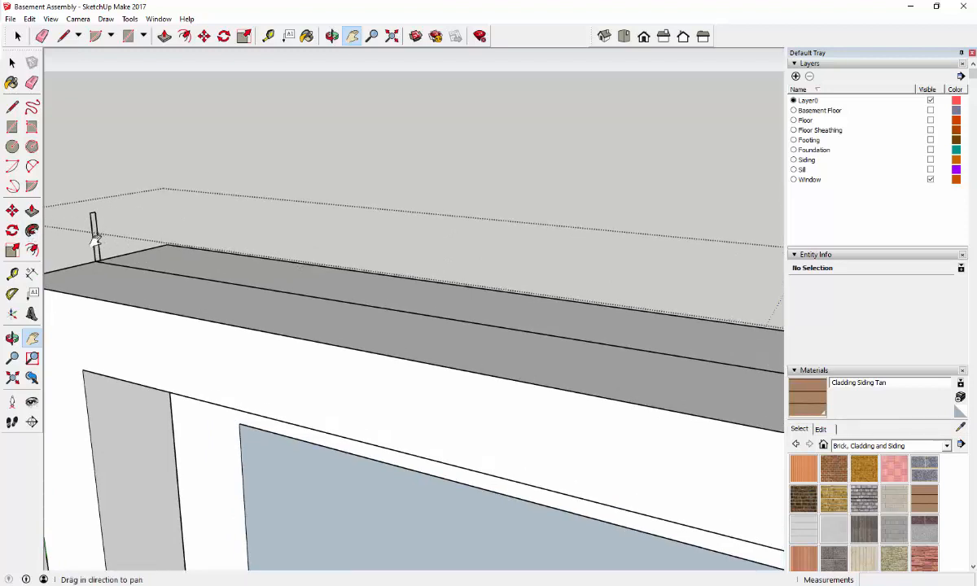
pyautogui.scroll(2, 95, 237)
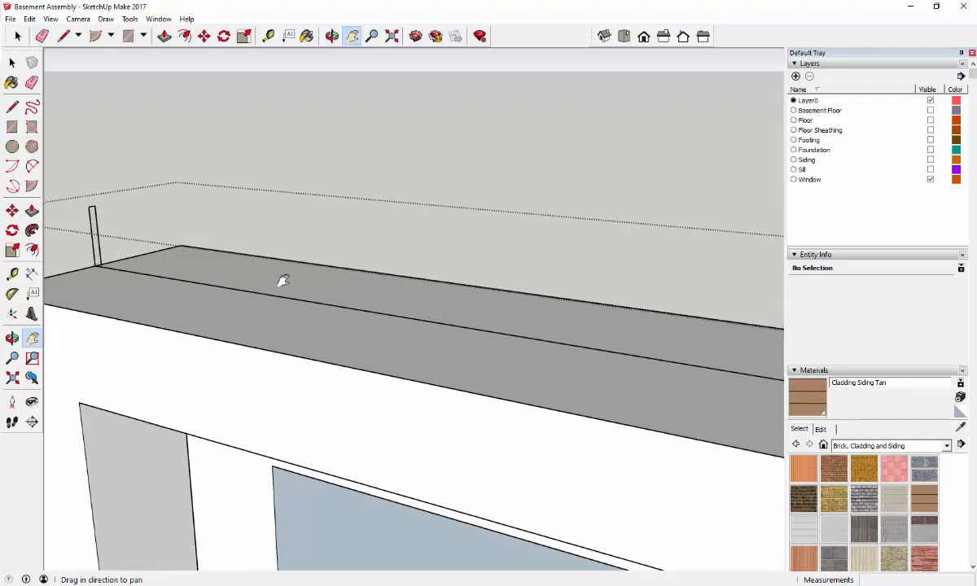
pyautogui.click(32, 231)
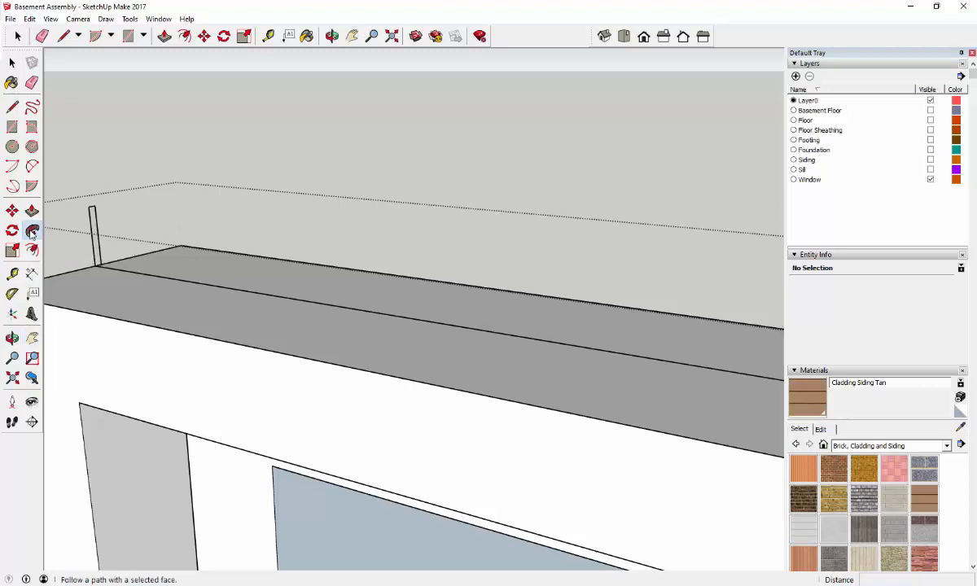
pyautogui.click(95, 229)
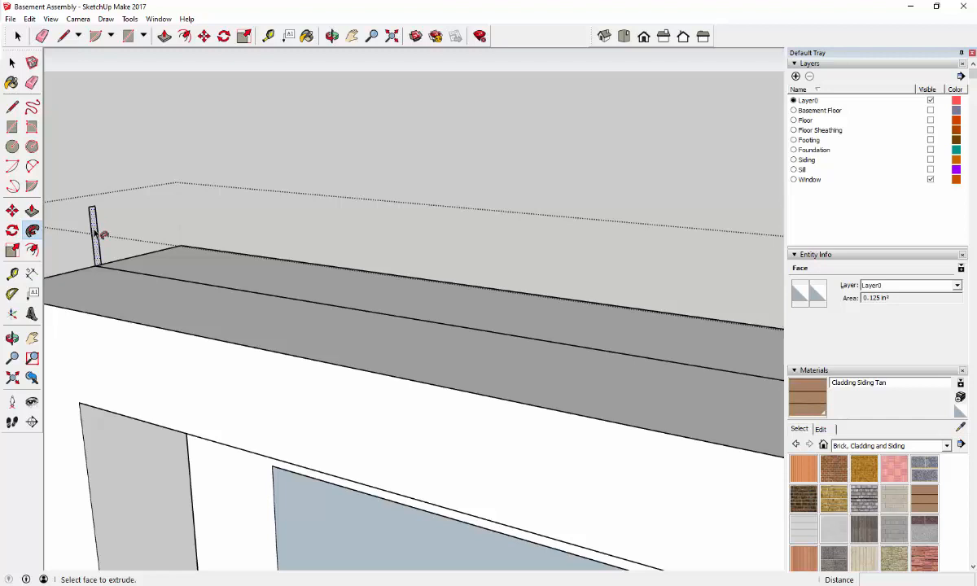
pyautogui.moveTo(95, 234)
pyautogui.mouseDown()
pyautogui.moveTo(153, 262)
pyautogui.moveTo(259, 278)
pyautogui.moveTo(330, 307)
pyautogui.moveTo(727, 365)
pyautogui.moveTo(807, 394)
pyautogui.moveTo(826, 424)
pyautogui.moveTo(797, 489)
pyautogui.moveTo(769, 521)
pyautogui.moveTo(810, 525)
pyautogui.moveTo(788, 528)
pyautogui.moveTo(763, 554)
pyautogui.moveTo(772, 565)
pyautogui.moveTo(554, 528)
pyautogui.mouseUp()
pyautogui.scroll(-5, 554, 528)
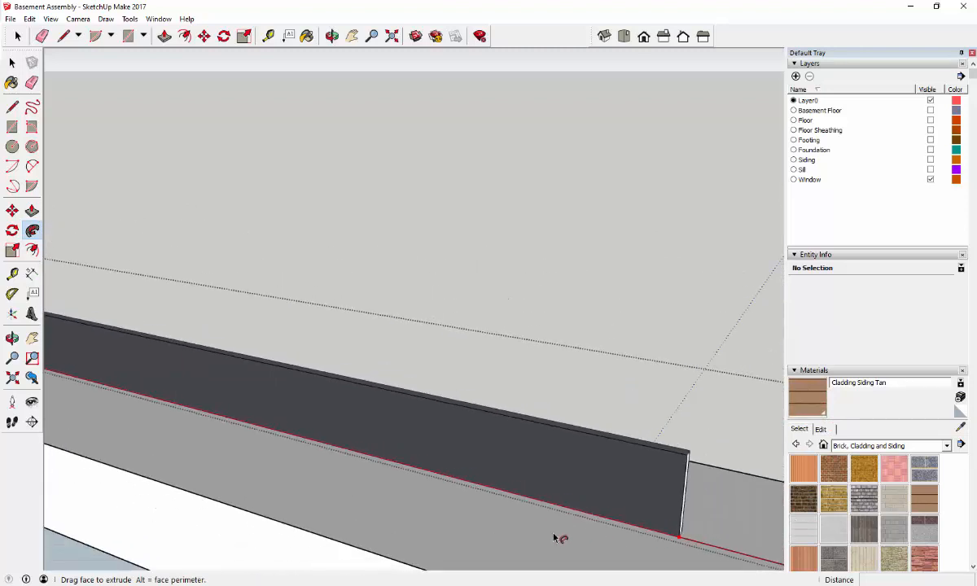
pyautogui.scroll(-6, 554, 540)
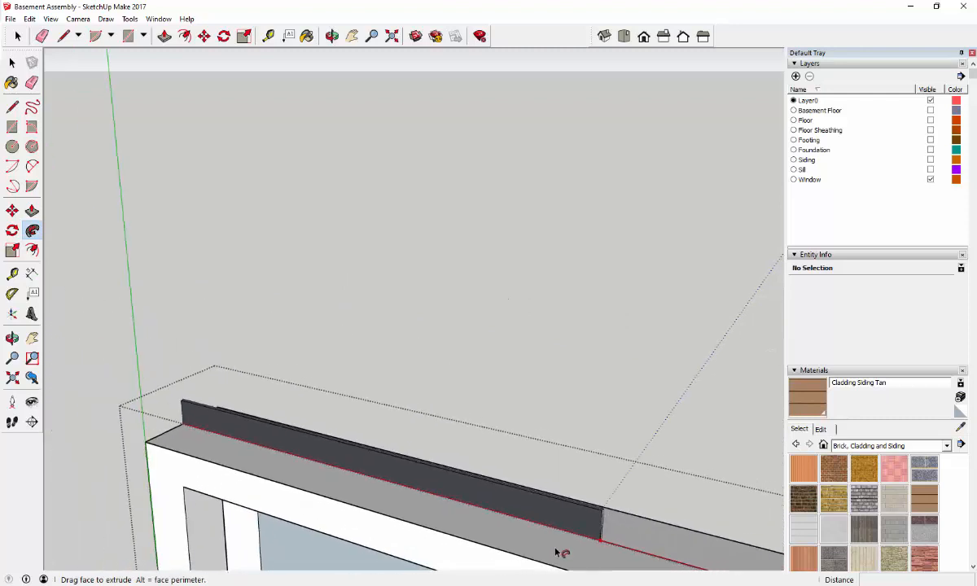
pyautogui.scroll(-1, 570, 558)
pyautogui.moveTo(580, 556); pyautogui.dragTo(515, 97)
pyautogui.scroll(-5, 515, 98)
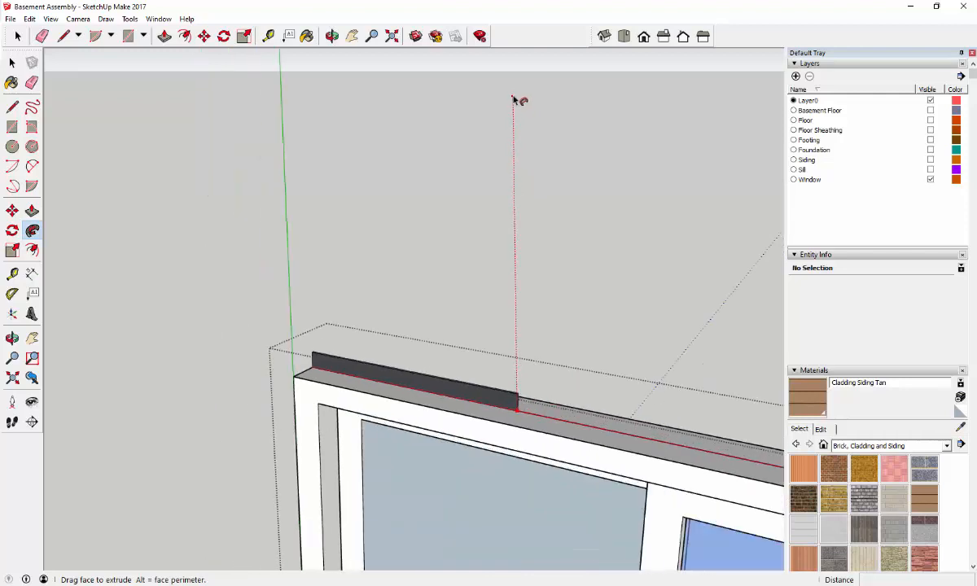
pyautogui.scroll(-3, 517, 98)
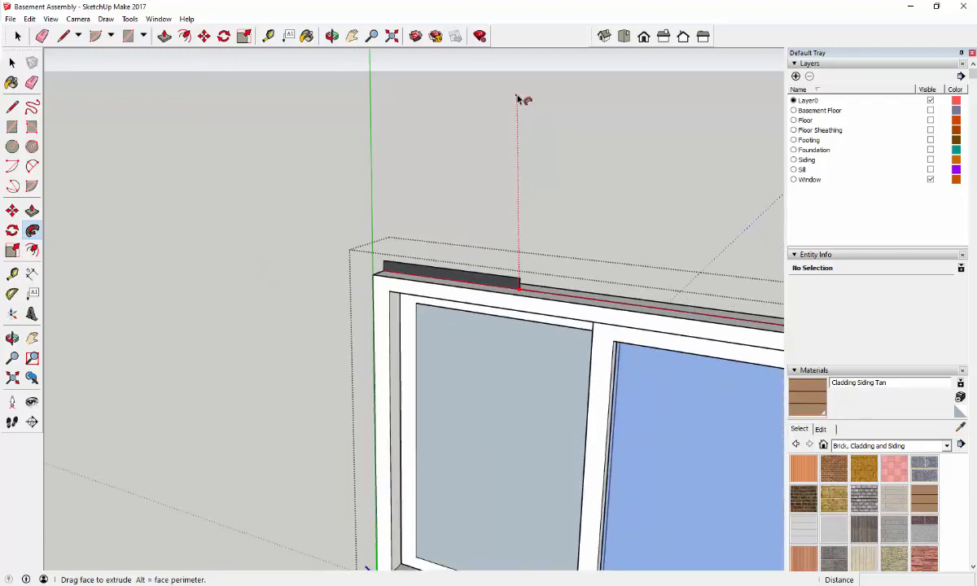
# Continue the sweep around the far top corner and down the side's dividing line, ending at the frame's bottom edge
pyautogui.moveTo(760, 283)
pyautogui.mouseDown()
pyautogui.moveTo(798, 291)
pyautogui.moveTo(676, 295)
pyautogui.moveTo(686, 298)
pyautogui.moveTo(521, 286)
pyautogui.moveTo(574, 299)
pyautogui.moveTo(554, 575)
pyautogui.moveTo(551, 506)
pyautogui.moveTo(206, 413)
pyautogui.moveTo(218, 421)
pyautogui.moveTo(204, 388)
pyautogui.moveTo(207, 301)
pyautogui.moveTo(218, 432)
pyautogui.moveTo(286, 462)
pyautogui.moveTo(506, 506)
pyautogui.moveTo(560, 507)
pyautogui.moveTo(554, 519)
pyautogui.moveTo(552, 157)
pyautogui.moveTo(532, 124)
pyautogui.moveTo(482, 407)
pyautogui.mouseUp()
pyautogui.scroll(-3, 554, 520)
pyautogui.scroll(-2, 551, 159)
pyautogui.scroll(-4, 543, 149)
pyautogui.scroll(5, 484, 403)
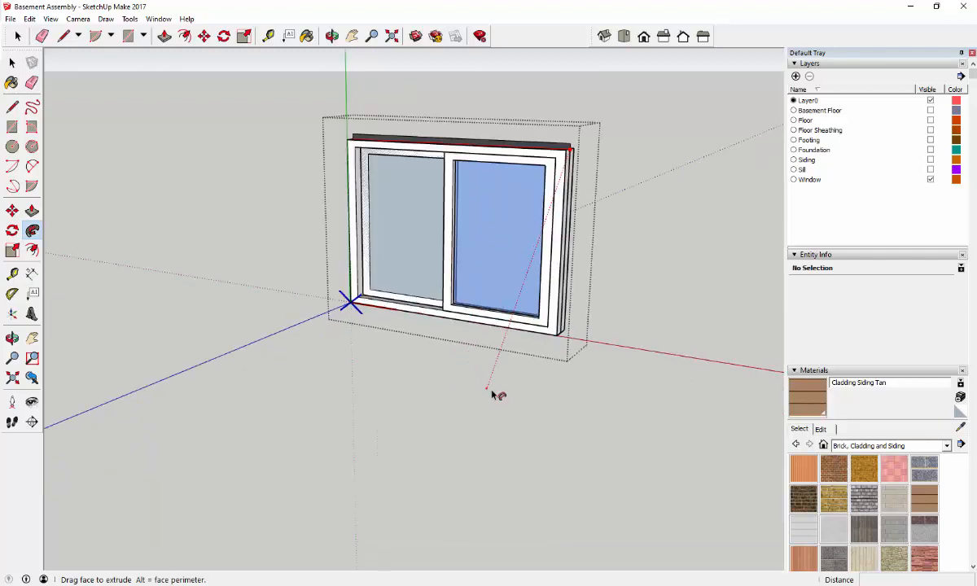
pyautogui.moveTo(508, 368)
pyautogui.mouseDown()
pyautogui.moveTo(628, 307)
pyautogui.moveTo(639, 288)
pyautogui.moveTo(628, 288)
pyautogui.moveTo(629, 267)
pyautogui.moveTo(631, 278)
pyautogui.mouseUp()
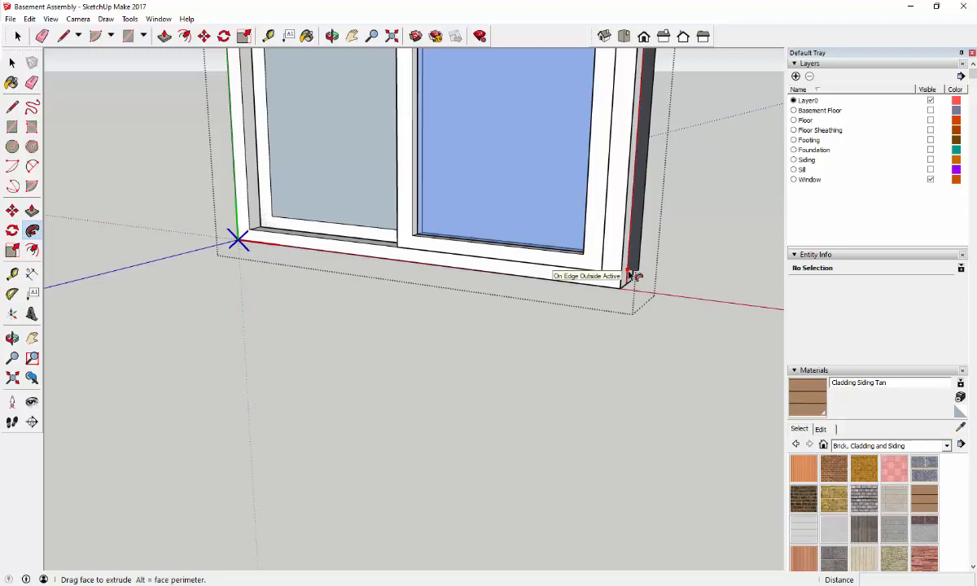
pyautogui.click(632, 276)
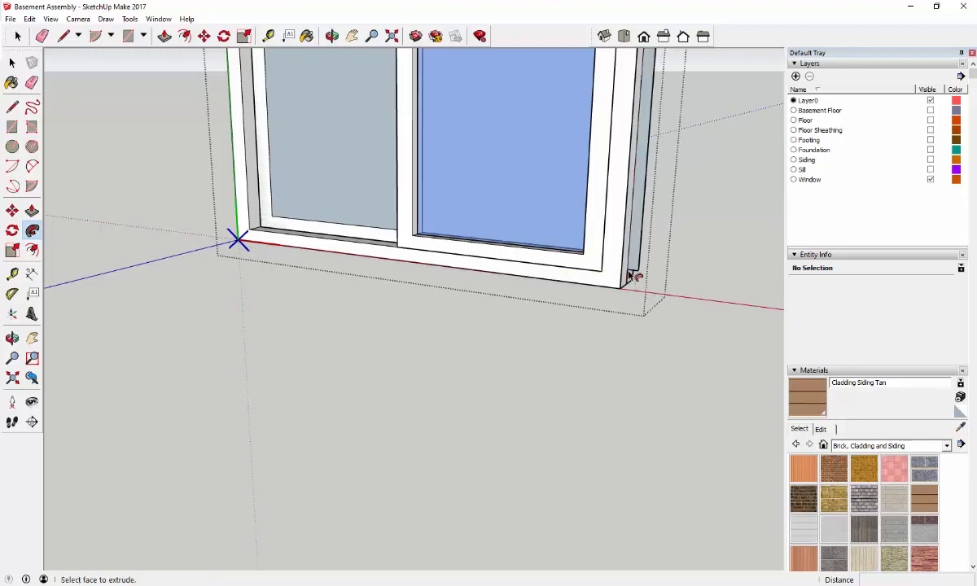
# Sweep the side strip's lower end face with Follow Me along the underside's dividing line to the frame's opposite bottom corner
pyautogui.click(333, 35)
pyautogui.moveTo(505, 231); pyautogui.dragTo(595, 151)
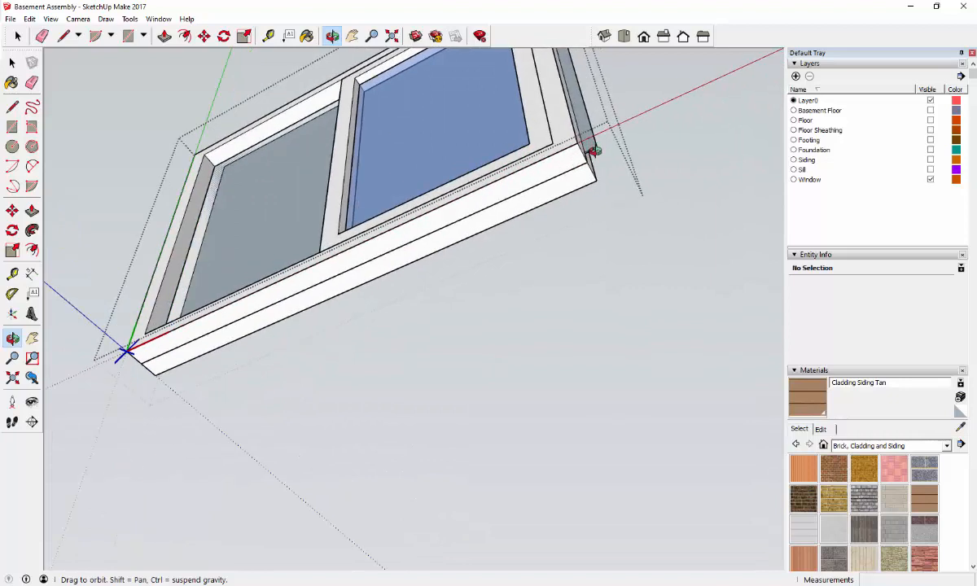
pyautogui.scroll(4, 595, 151)
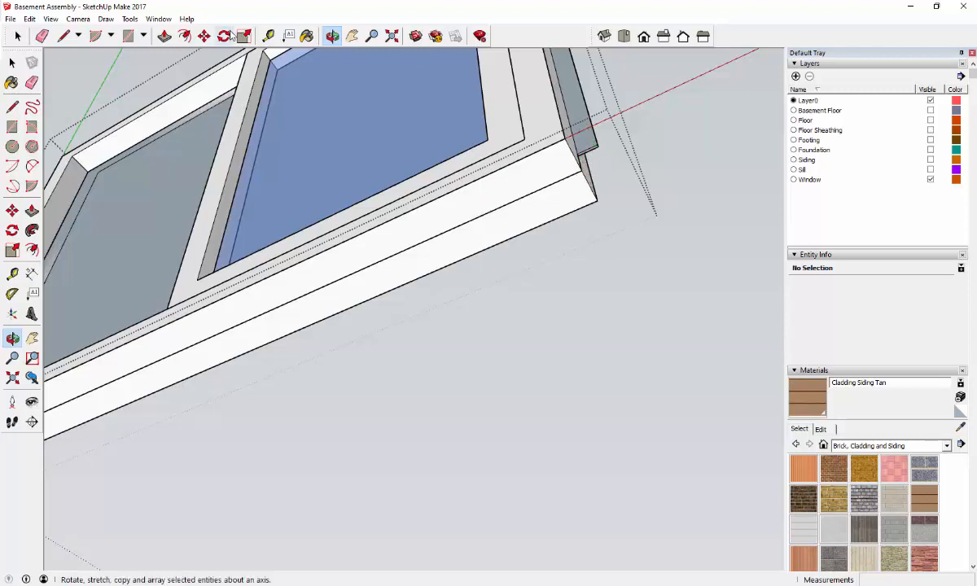
pyautogui.click(33, 233)
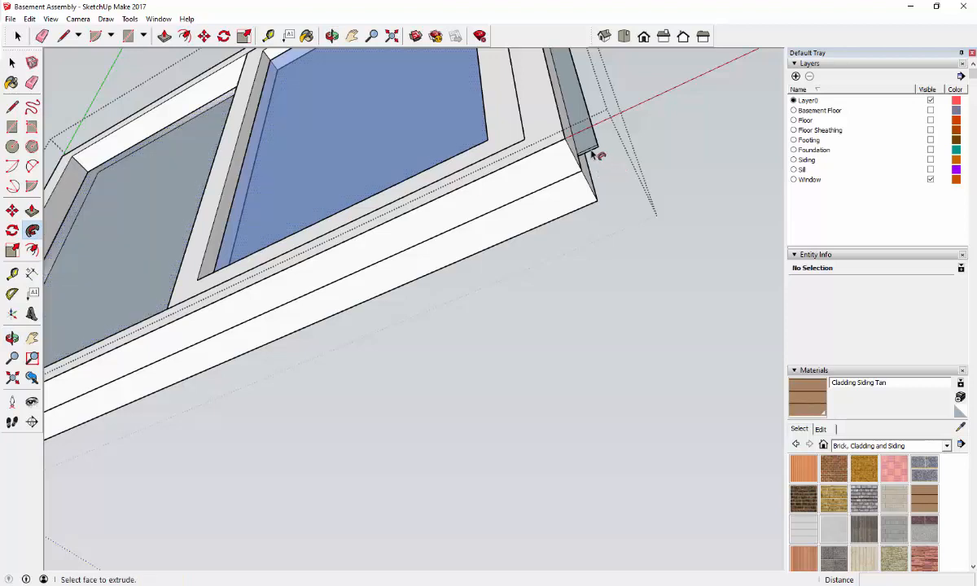
pyautogui.click(594, 153)
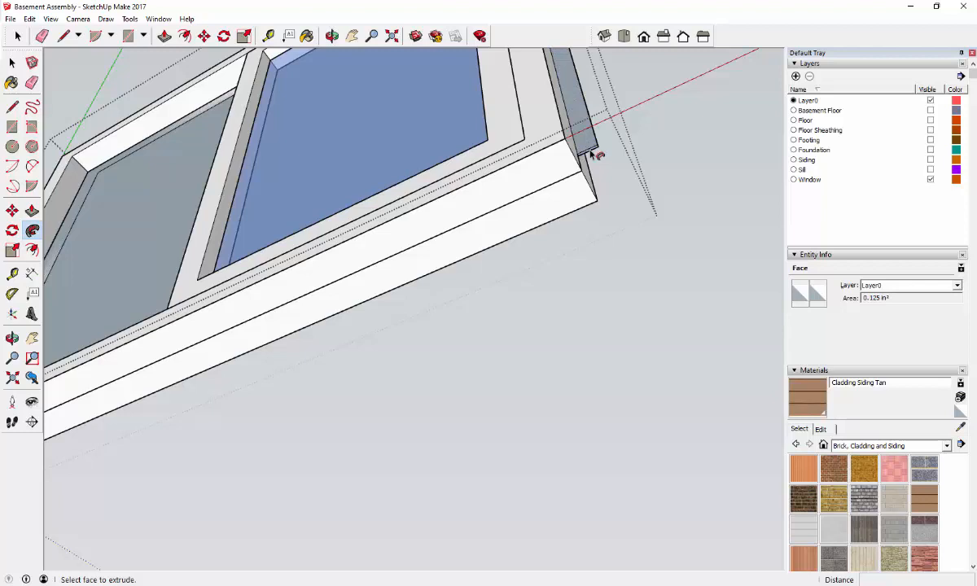
pyautogui.click(592, 154)
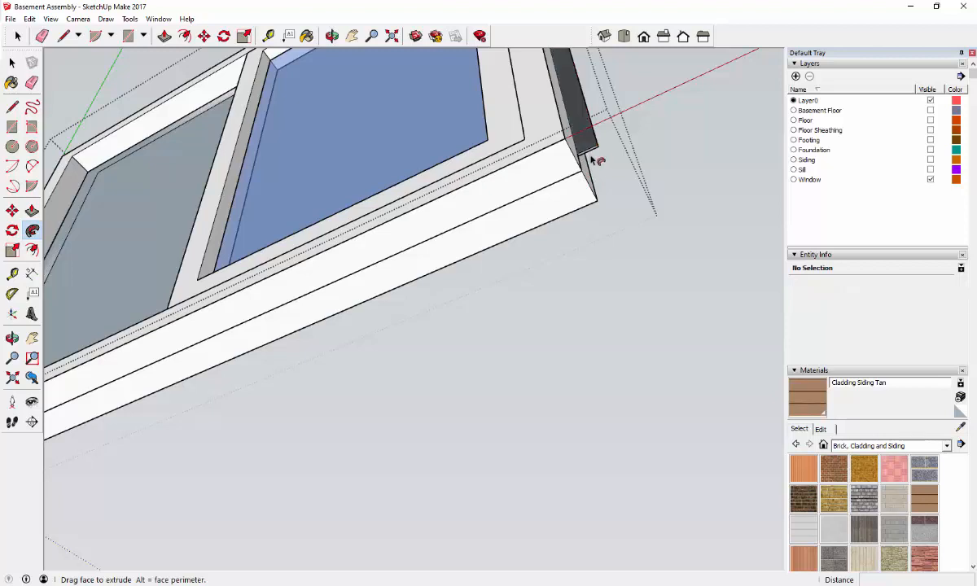
pyautogui.click(579, 174)
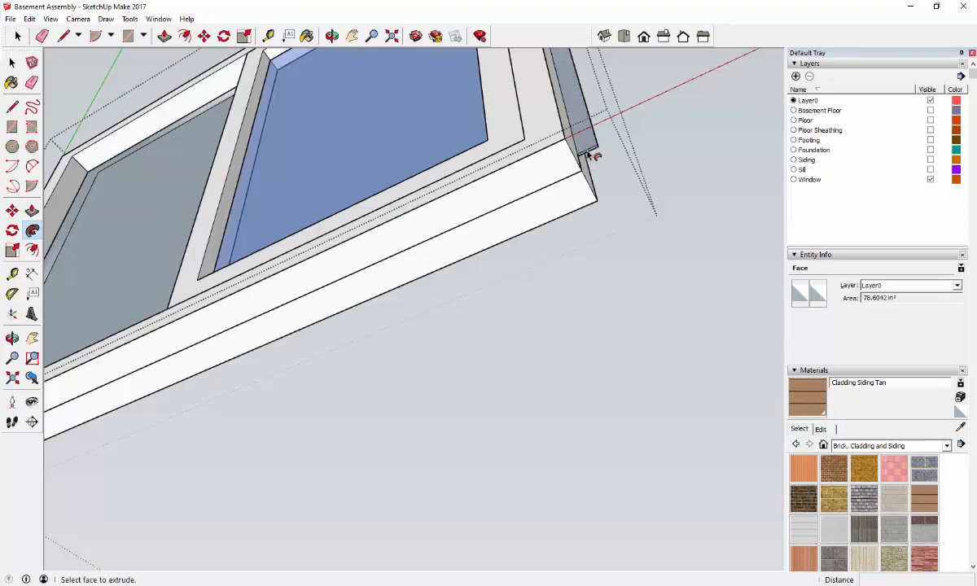
pyautogui.scroll(1, 568, 161)
pyautogui.scroll(2, 570, 159)
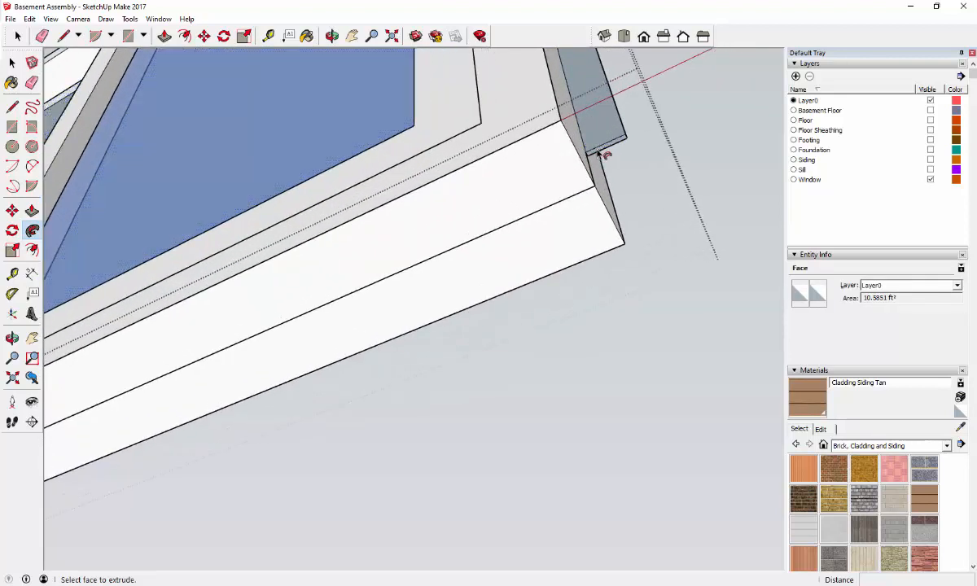
pyautogui.moveTo(600, 154); pyautogui.dragTo(42, 523)
pyautogui.scroll(-10, 50, 504)
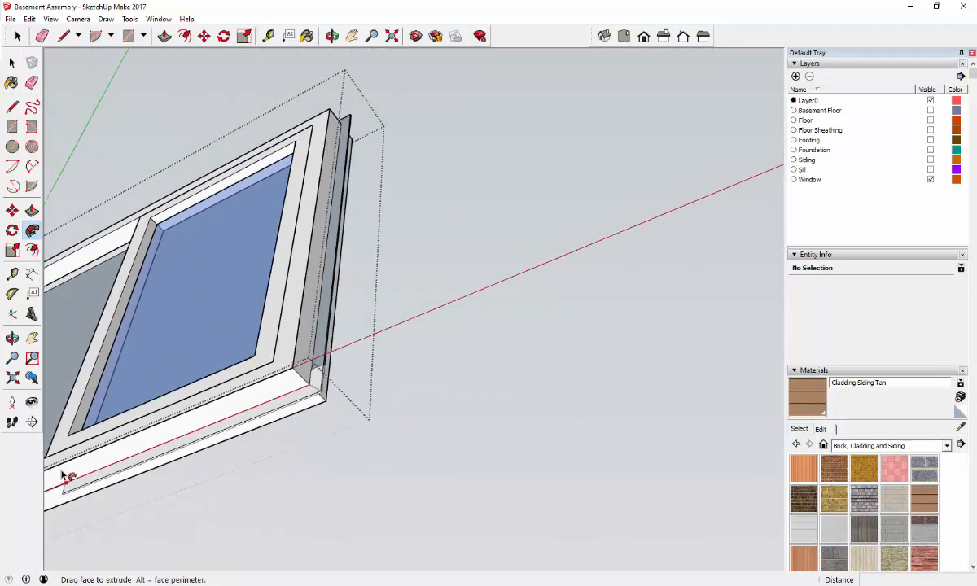
pyautogui.scroll(5, 37, 492)
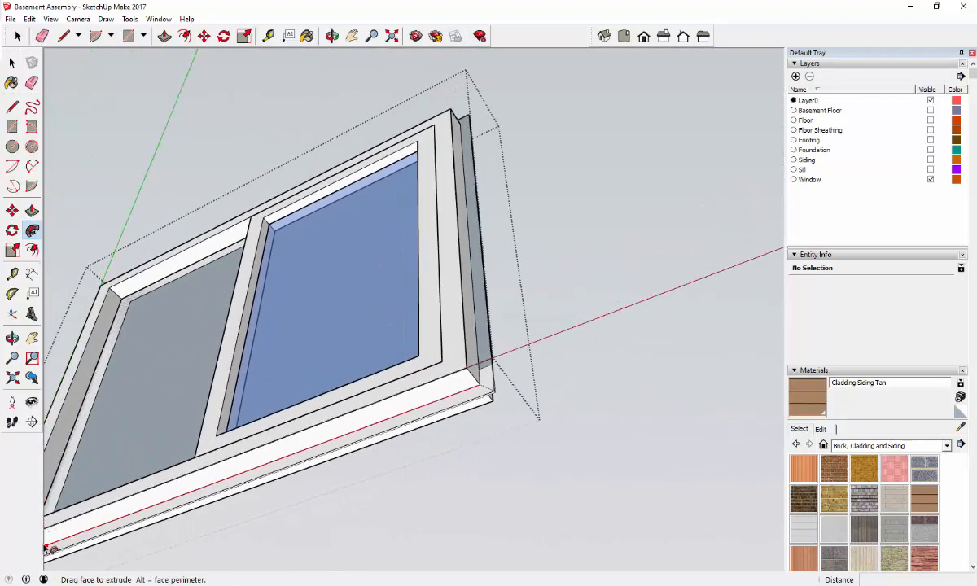
pyautogui.keyDown('shift'); pyautogui.moveTo(46, 548); pyautogui.dragTo(122, 561, button='middle'); pyautogui.keyUp('shift')
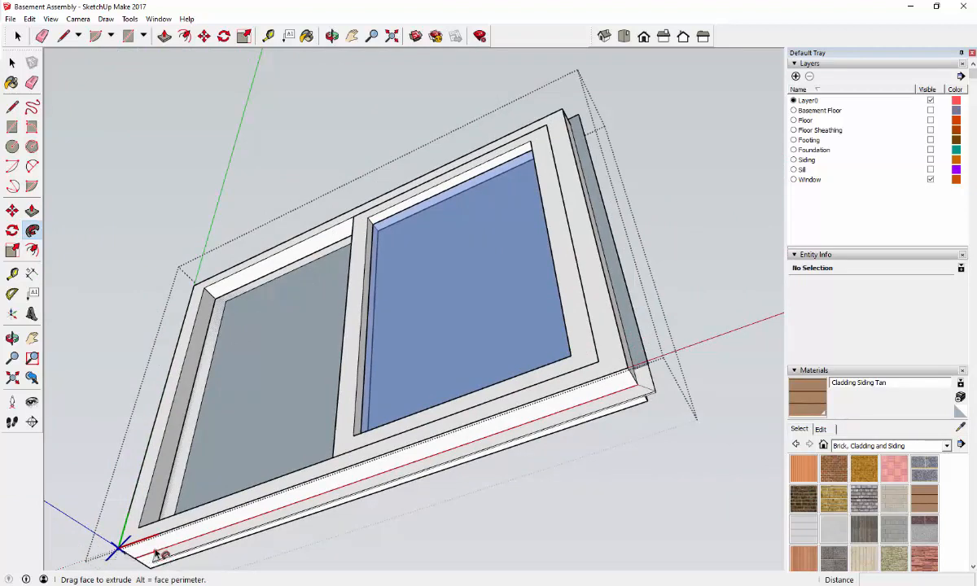
pyautogui.click(154, 556)
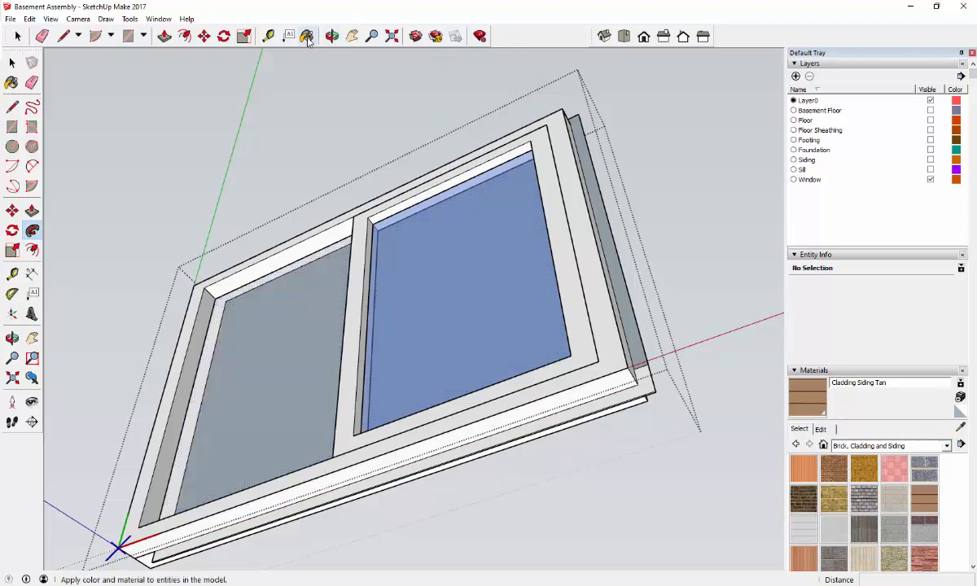
# Sweep the underside strip's end face with Follow Me around the bottom corner and up the remaining side's dividing line to the top corner
pyautogui.click(332, 36)
pyautogui.moveTo(221, 422); pyautogui.dragTo(281, 306)
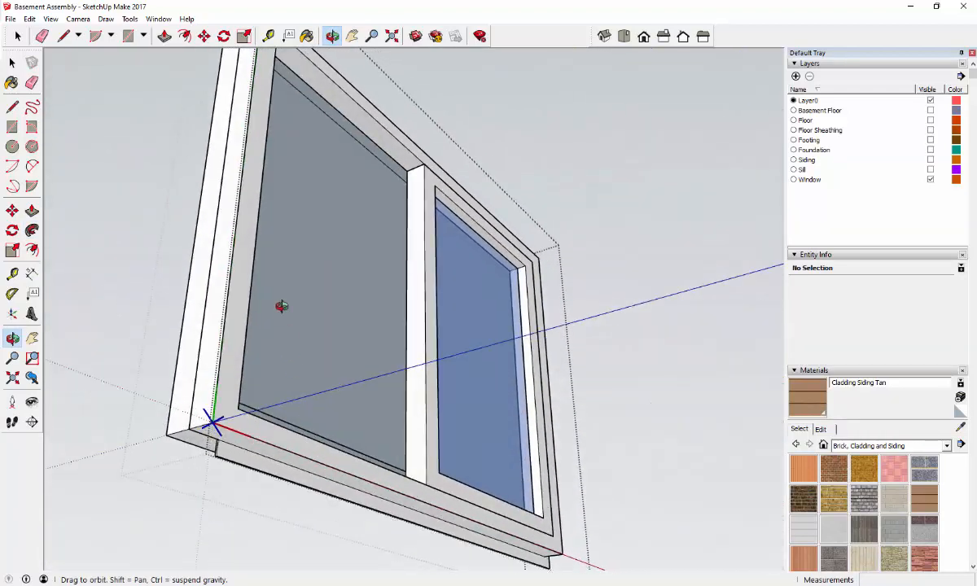
pyautogui.click(352, 36)
pyautogui.moveTo(326, 105); pyautogui.dragTo(345, 175)
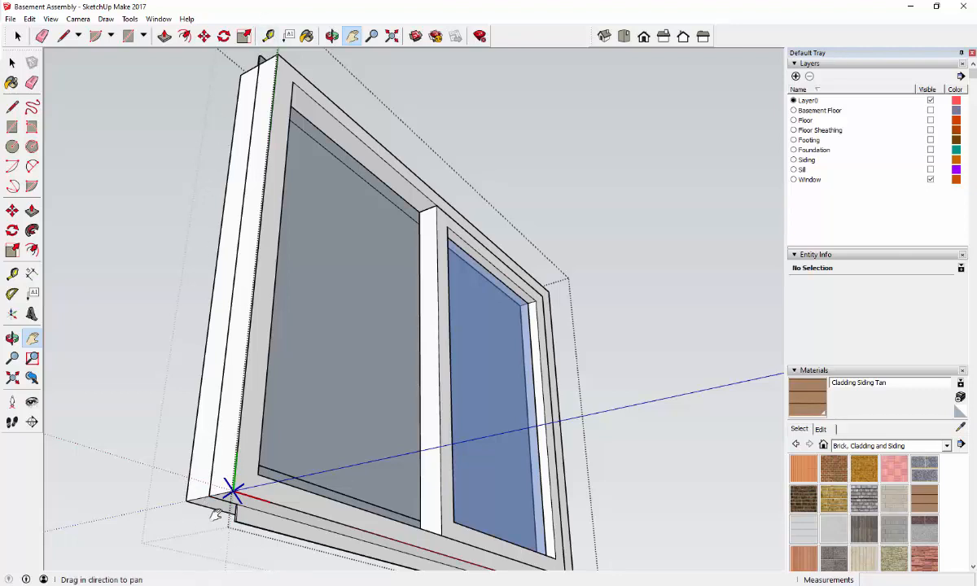
pyautogui.scroll(3, 245, 511)
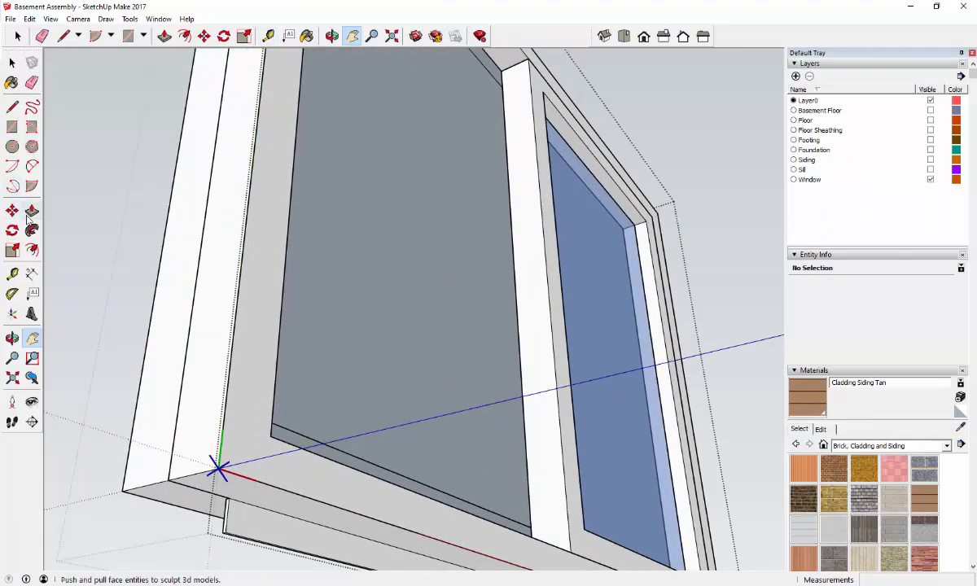
pyautogui.click(32, 232)
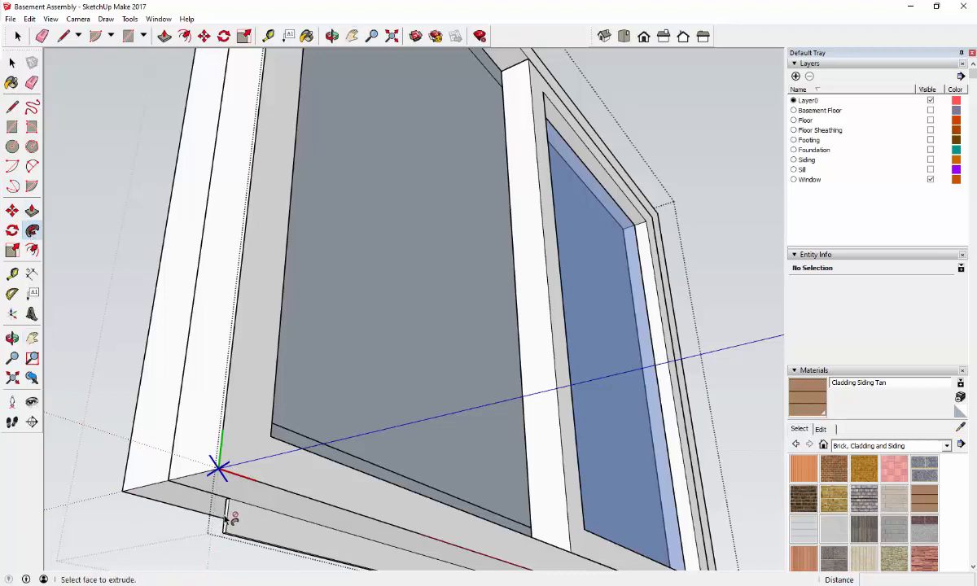
pyautogui.click(230, 517)
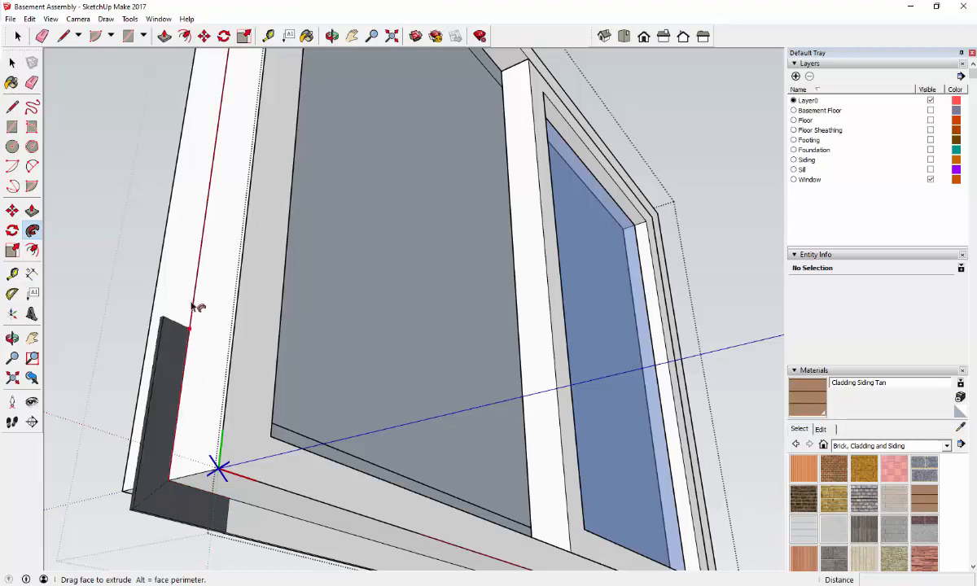
pyautogui.scroll(2, 259, 49)
pyautogui.moveTo(260, 46)
pyautogui.mouseDown()
pyautogui.moveTo(235, 47)
pyautogui.moveTo(262, 48)
pyautogui.moveTo(270, 97)
pyautogui.mouseUp()
# Erase the short seam line across the flange's thin outer edge along the top of the window
pyautogui.click(352, 36)
pyautogui.moveTo(327, 173); pyautogui.dragTo(180, 273)
pyautogui.scroll(5, 128, 205)
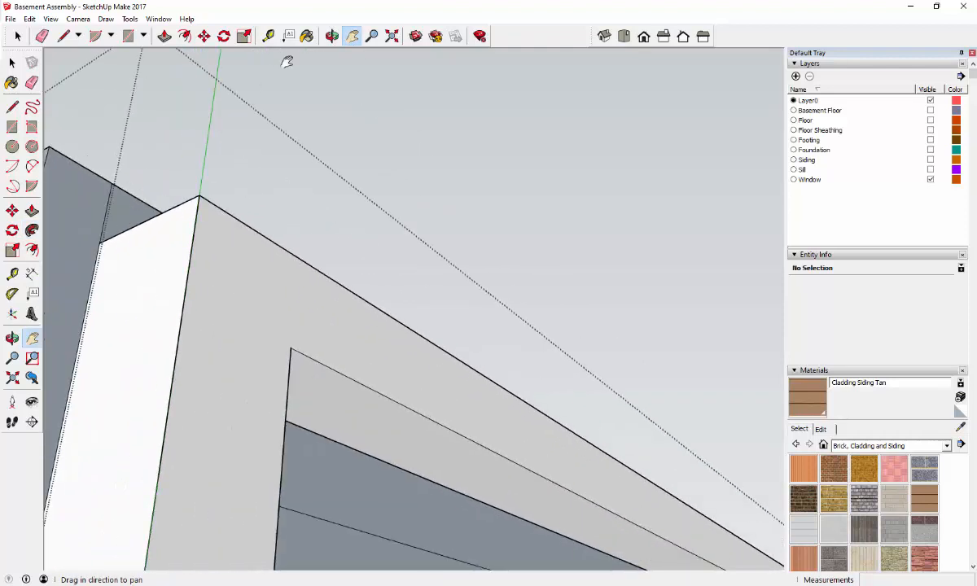
pyautogui.click(332, 36)
pyautogui.moveTo(207, 227); pyautogui.dragTo(196, 204)
pyautogui.click(352, 36)
pyautogui.moveTo(284, 155); pyautogui.dragTo(321, 253)
pyautogui.scroll(4, 212, 257)
pyautogui.moveTo(201, 255)
pyautogui.mouseDown()
pyautogui.moveTo(239, 296)
pyautogui.moveTo(208, 273)
pyautogui.mouseUp()
pyautogui.click(42, 36)
pyautogui.click(332, 35)
pyautogui.moveTo(249, 243)
pyautogui.mouseDown()
pyautogui.moveTo(254, 257)
pyautogui.moveTo(312, 294)
pyautogui.moveTo(157, 128)
pyautogui.moveTo(247, 64)
pyautogui.mouseUp()
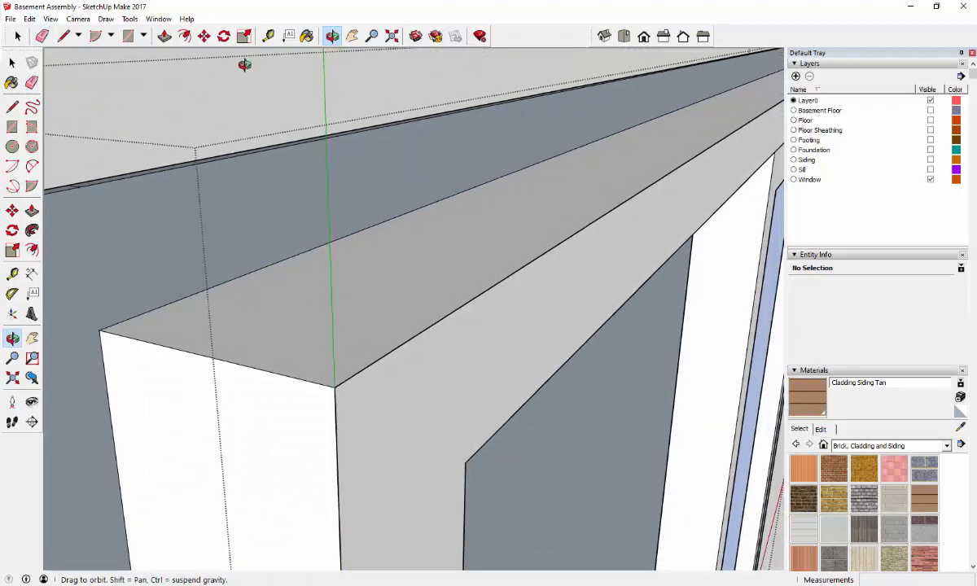
pyautogui.click(352, 36)
pyautogui.moveTo(227, 135); pyautogui.dragTo(193, 275)
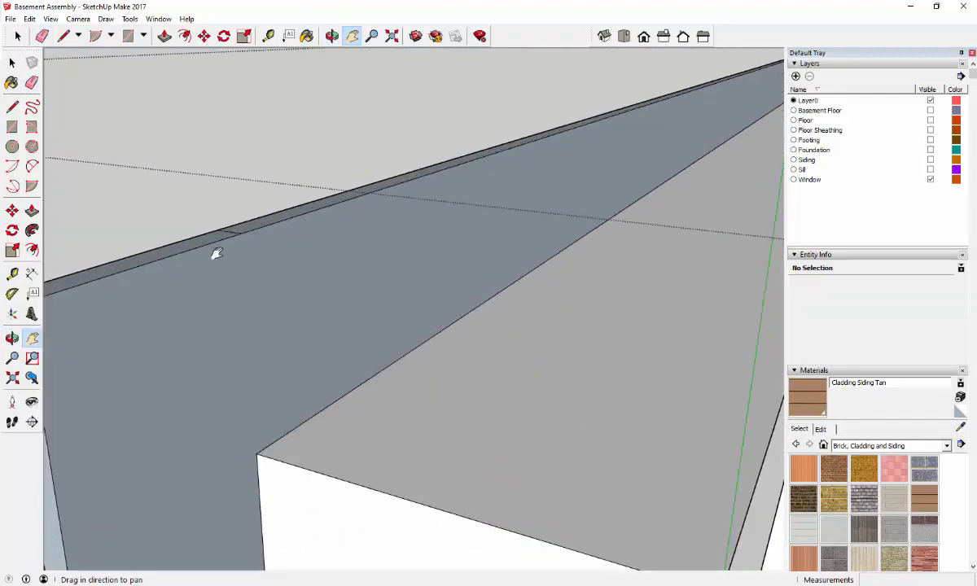
pyautogui.press('e')
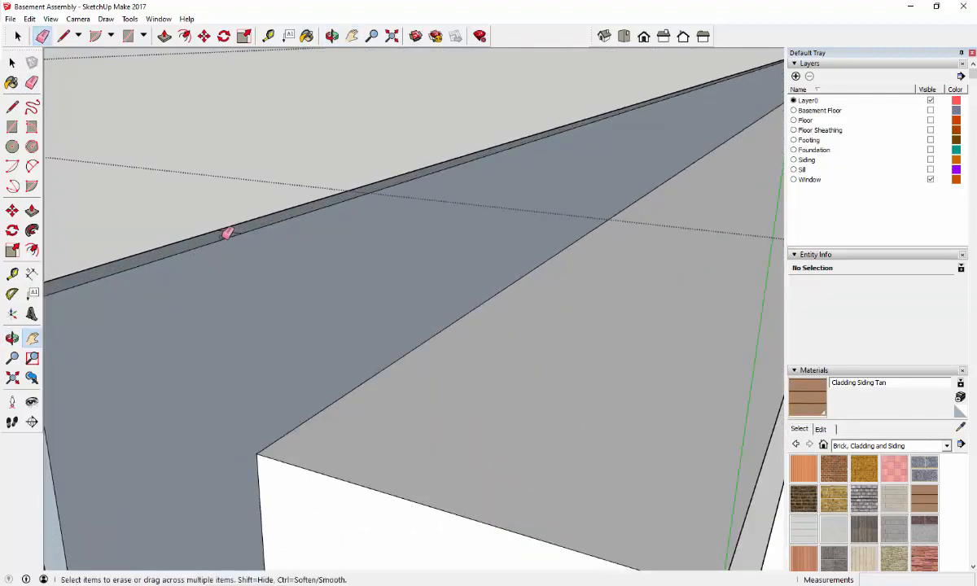
# Erase the matching seam line on the flange's broad face beside the top corner
pyautogui.click(333, 35)
pyautogui.moveTo(330, 269); pyautogui.dragTo(180, 385)
pyautogui.press('e')
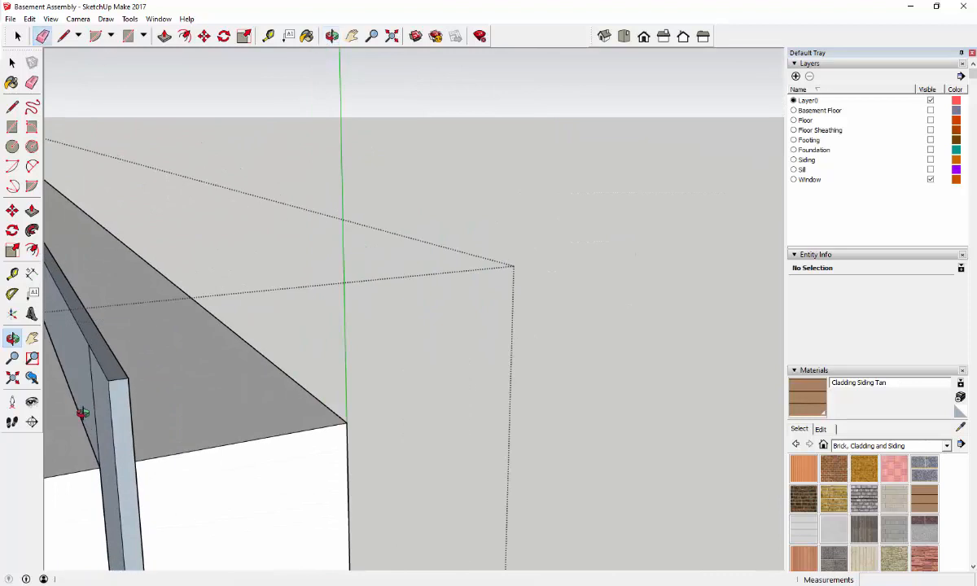
pyautogui.scroll(-2, 97, 401)
pyautogui.scroll(-5, 99, 405)
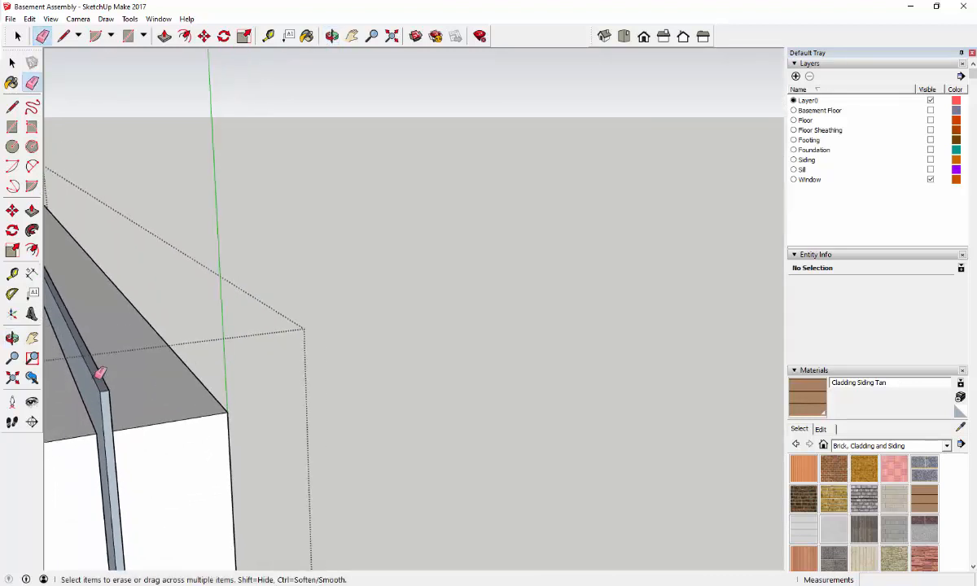
# Erase the short seam line across the flange's thin edge on the underside of the window
pyautogui.click(331, 36)
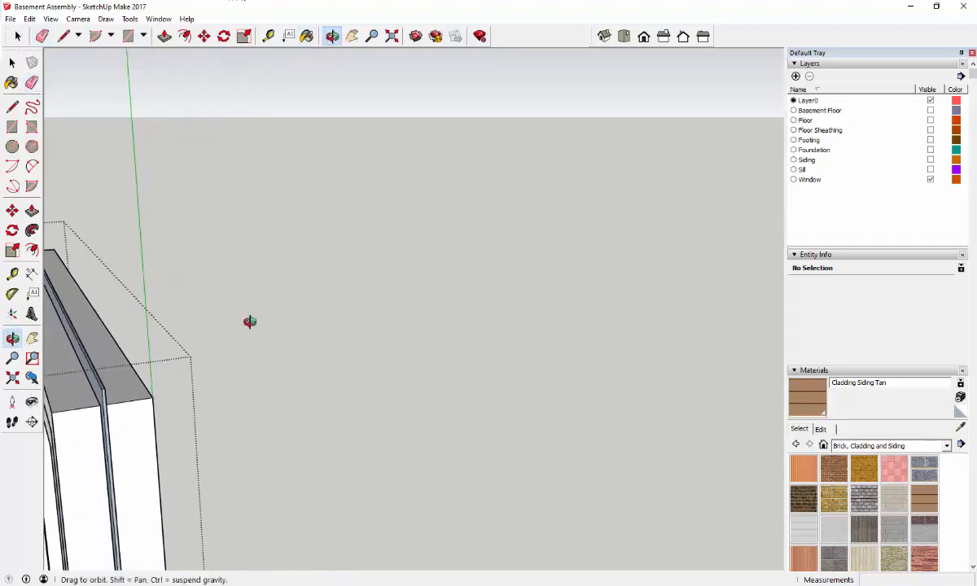
pyautogui.moveTo(248, 323); pyautogui.dragTo(194, 140)
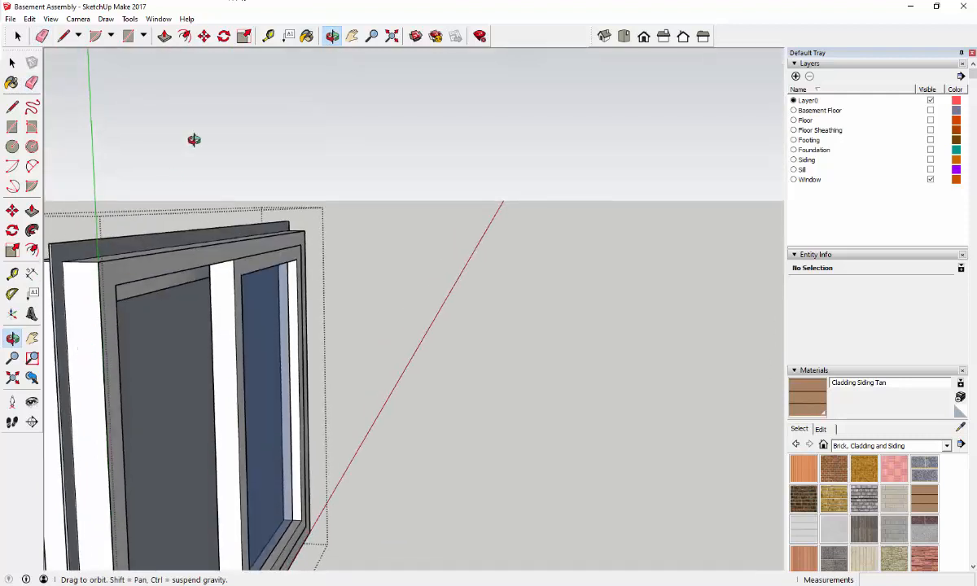
pyautogui.click(352, 36)
pyautogui.moveTo(114, 348); pyautogui.dragTo(146, 321)
pyautogui.moveTo(134, 449); pyautogui.dragTo(132, 238)
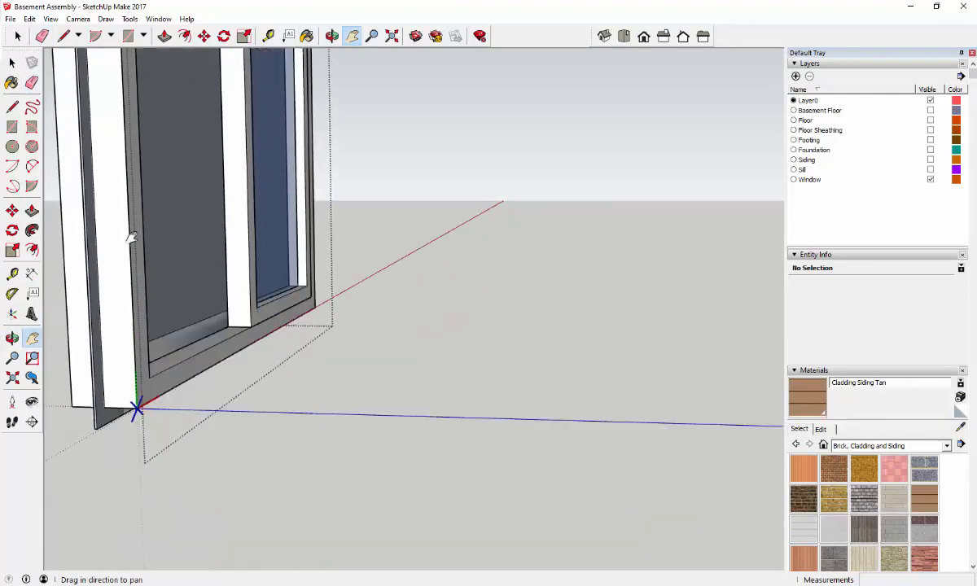
pyautogui.scroll(2, 85, 389)
pyautogui.moveTo(125, 431)
pyautogui.mouseDown()
pyautogui.moveTo(116, 321)
pyautogui.moveTo(125, 242)
pyautogui.moveTo(172, 128)
pyautogui.moveTo(169, 206)
pyautogui.moveTo(148, 192)
pyautogui.moveTo(157, 187)
pyautogui.mouseUp()
pyautogui.press('e')
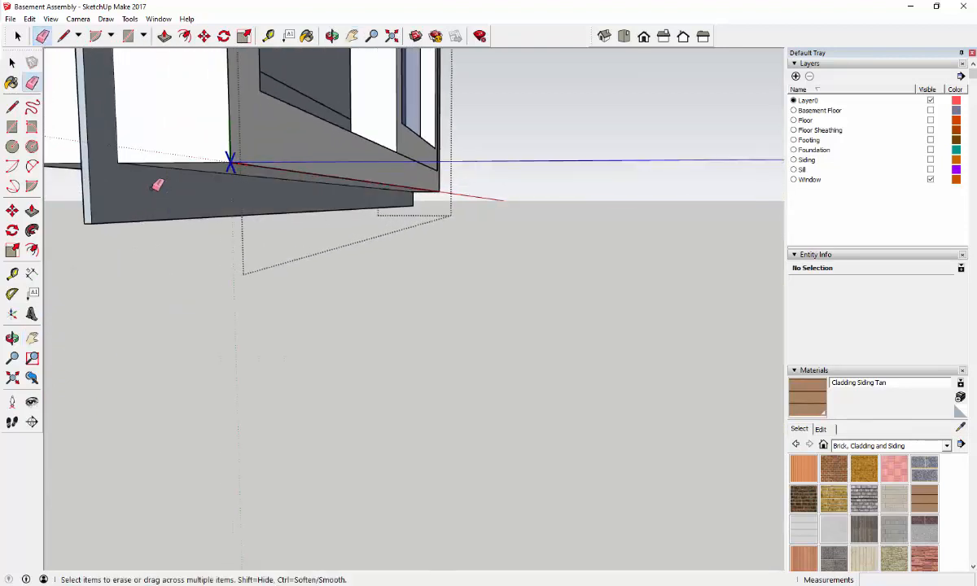
pyautogui.click(331, 36)
pyautogui.moveTo(236, 98)
pyautogui.mouseDown()
pyautogui.moveTo(192, 139)
pyautogui.moveTo(131, 235)
pyautogui.moveTo(91, 258)
pyautogui.moveTo(102, 277)
pyautogui.moveTo(123, 253)
pyautogui.moveTo(131, 271)
pyautogui.mouseUp()
pyautogui.press('e')
pyautogui.scroll(3, 122, 273)
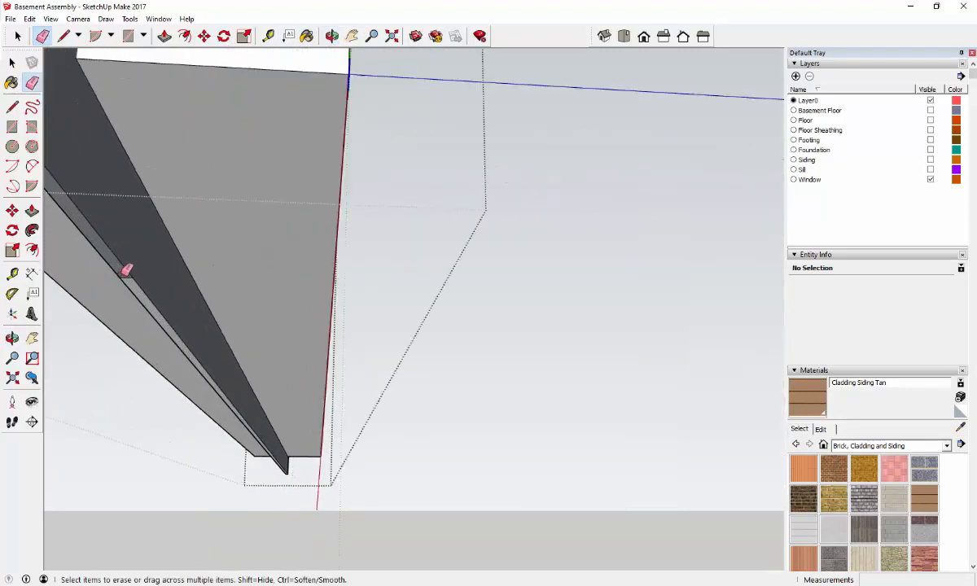
pyautogui.moveTo(131, 274); pyautogui.dragTo(216, 122, button='middle')
# Erase the seam line across the bottom flange's broad face near the lower corner by the origin
pyautogui.click(333, 36)
pyautogui.moveTo(186, 190); pyautogui.dragTo(272, 159)
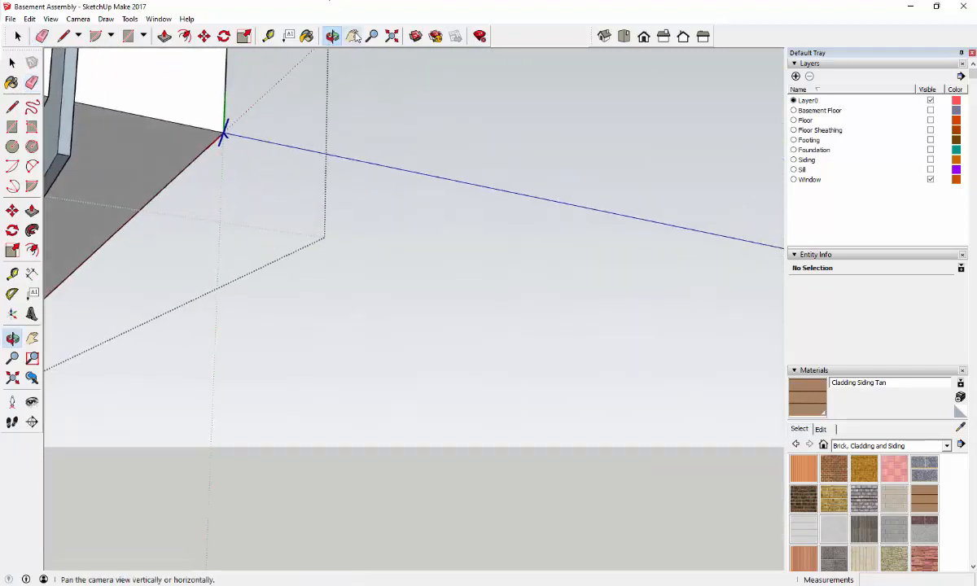
pyautogui.click(352, 36)
pyautogui.moveTo(192, 153); pyautogui.dragTo(557, 272)
pyautogui.press('e')
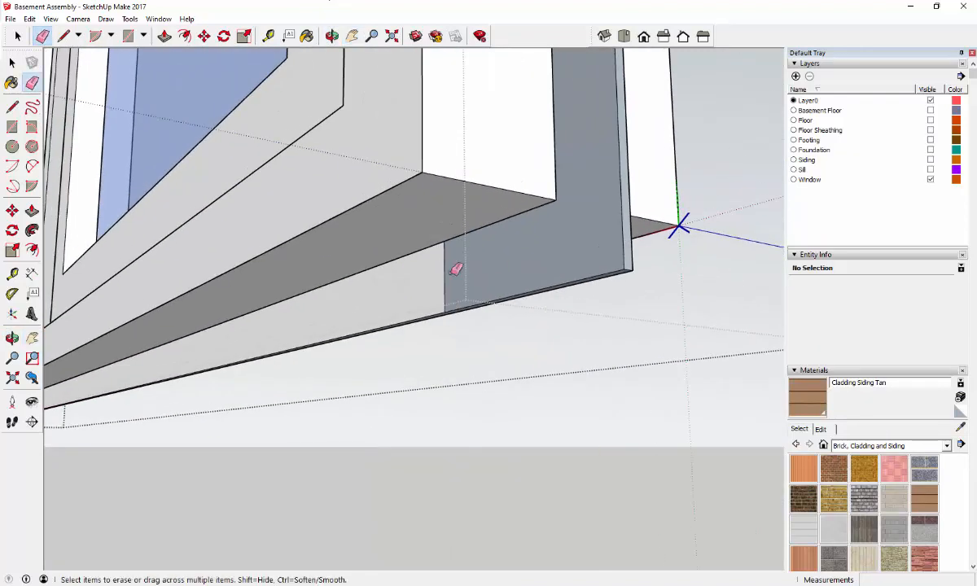
pyautogui.moveTo(438, 275)
pyautogui.mouseDown(button='middle')
pyautogui.moveTo(424, 293)
pyautogui.moveTo(170, 298)
pyautogui.mouseUp(button='middle')
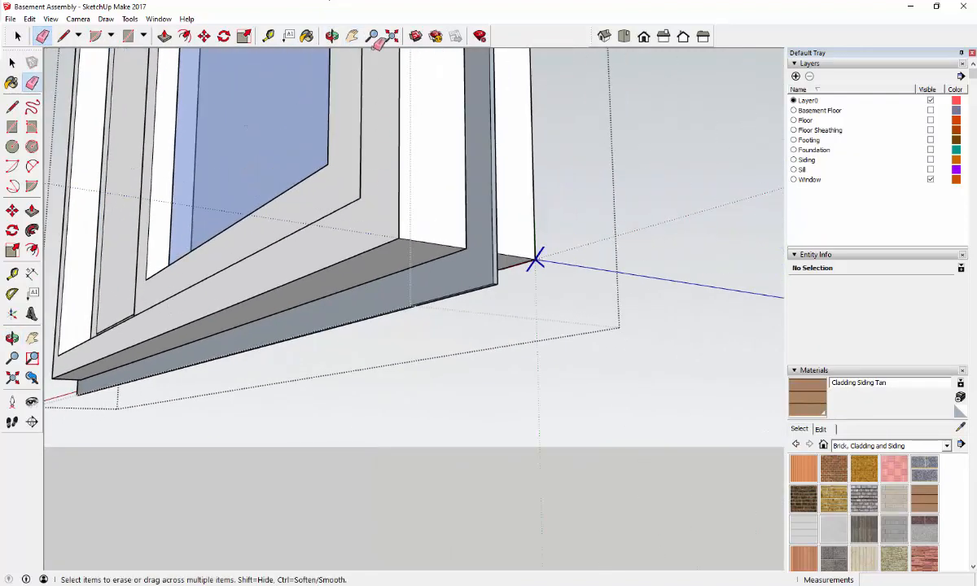
# Erase the seam lines on the side flange's face and thin edge just above the lower corner opposite the origin
pyautogui.click(333, 36)
pyautogui.moveTo(334, 89); pyautogui.dragTo(289, 297)
pyautogui.click(351, 35)
pyautogui.click(333, 36)
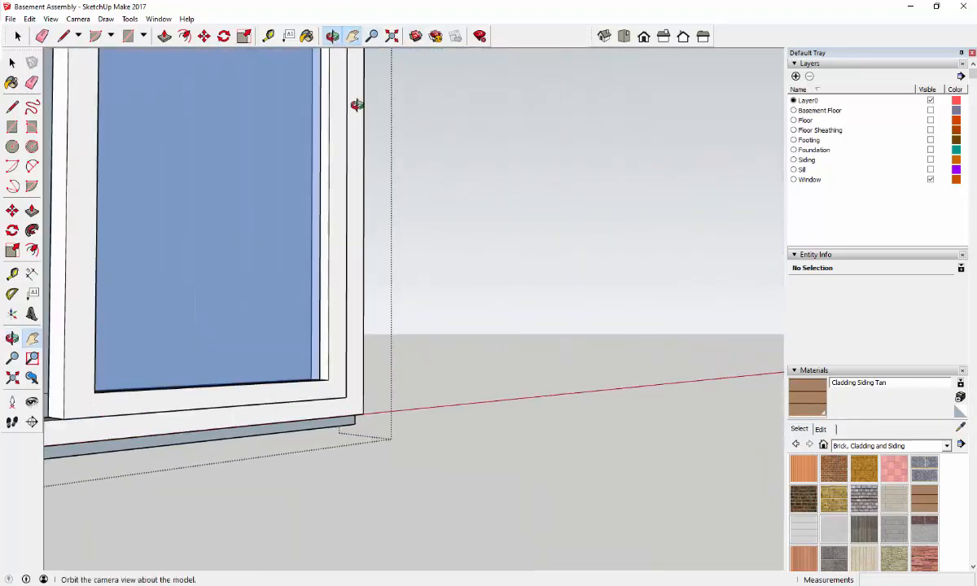
pyautogui.moveTo(357, 105); pyautogui.dragTo(375, 436)
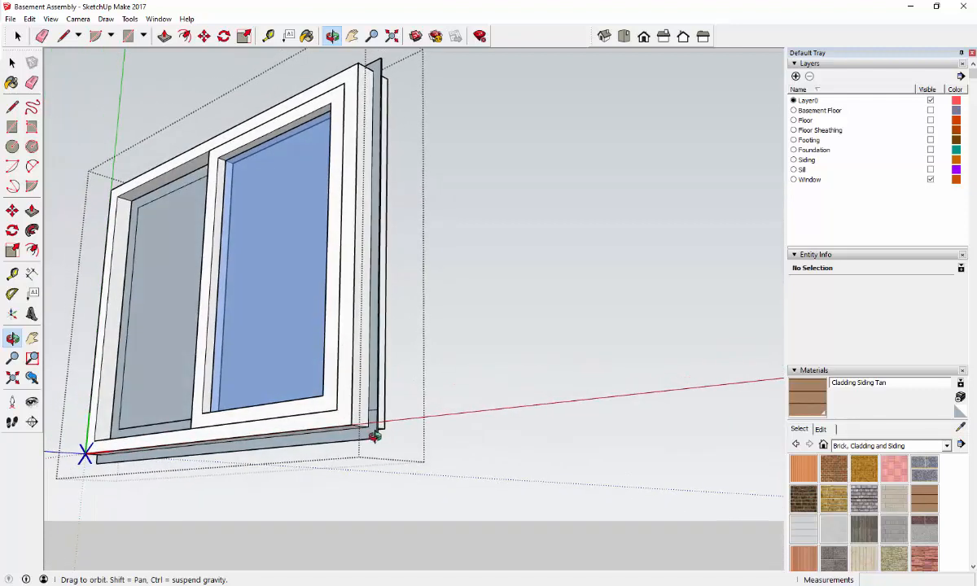
pyautogui.scroll(10, 370, 393)
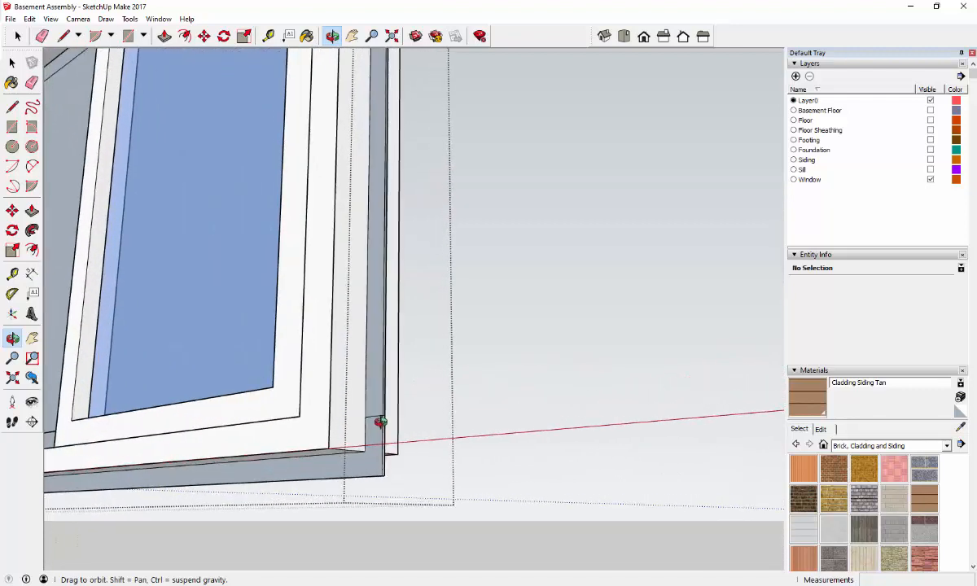
pyautogui.scroll(5, 377, 419)
pyautogui.press('e')
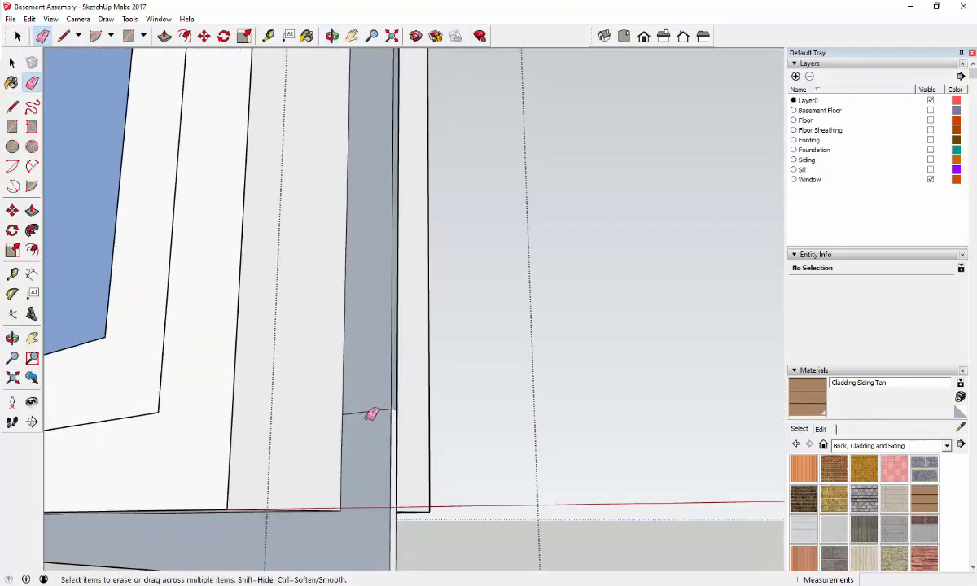
pyautogui.scroll(5, 409, 401)
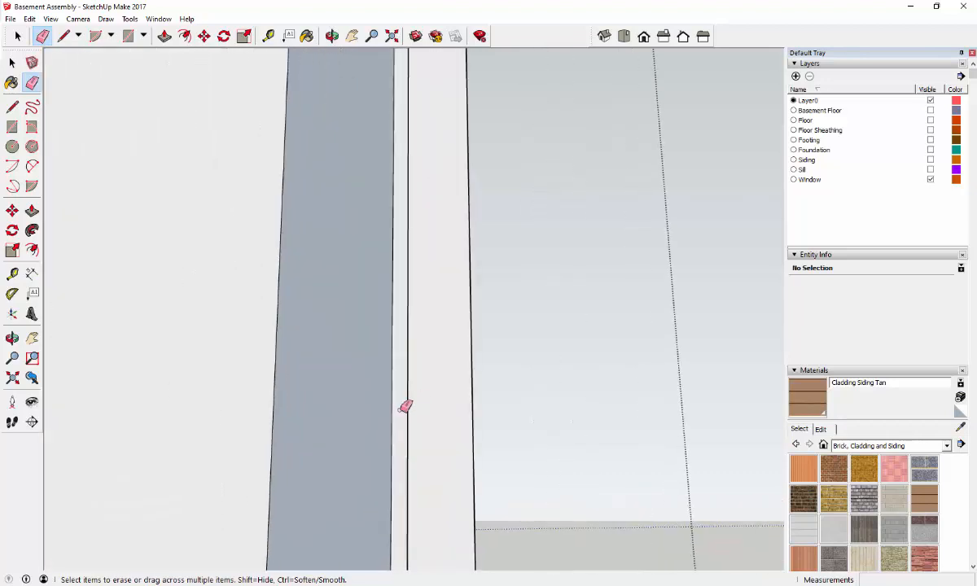
pyautogui.click(332, 36)
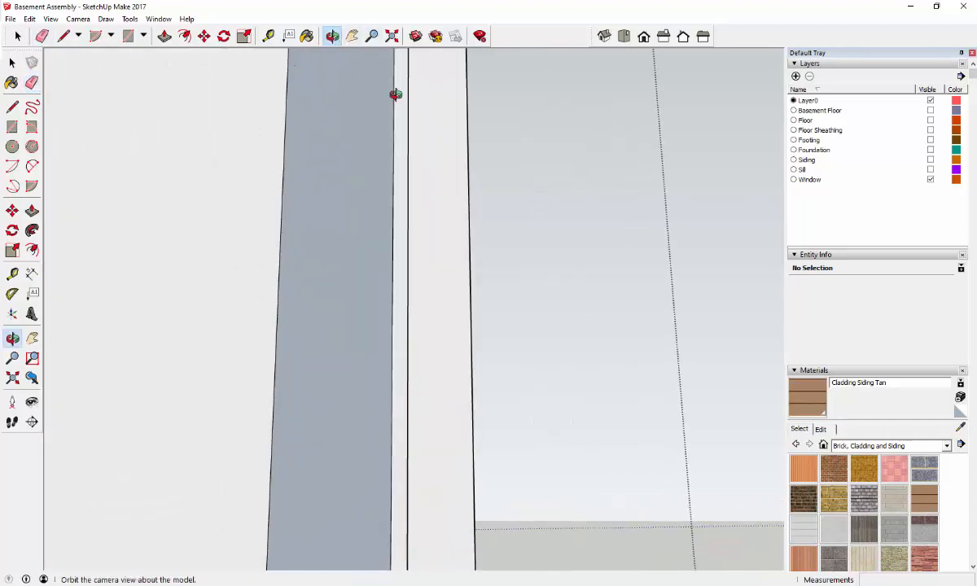
pyautogui.moveTo(395, 93); pyautogui.dragTo(375, 484)
pyautogui.scroll(-10, 375, 484)
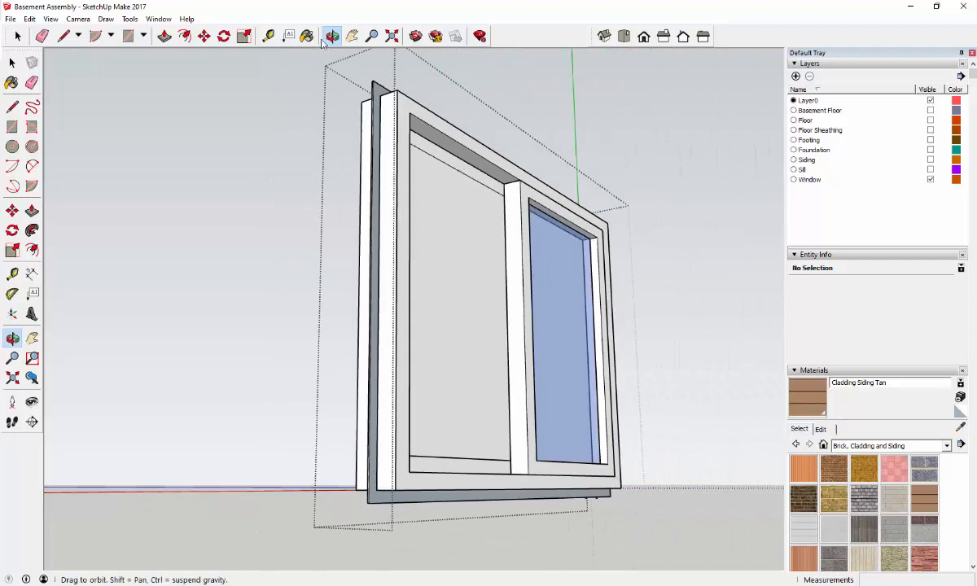
# Delete the blank white face that covers the glass in one half of the window
pyautogui.moveTo(489, 292); pyautogui.dragTo(336, 332)
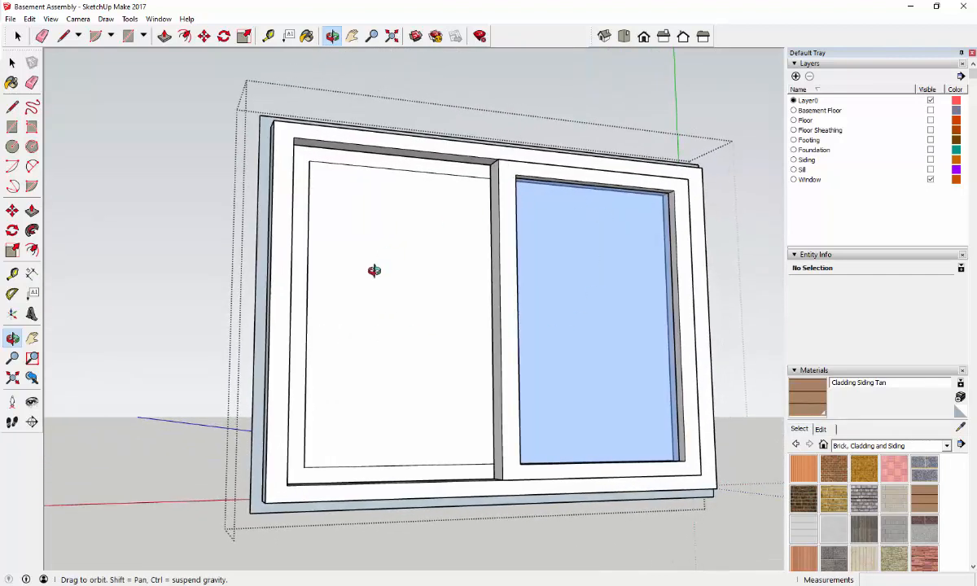
pyautogui.press('space')
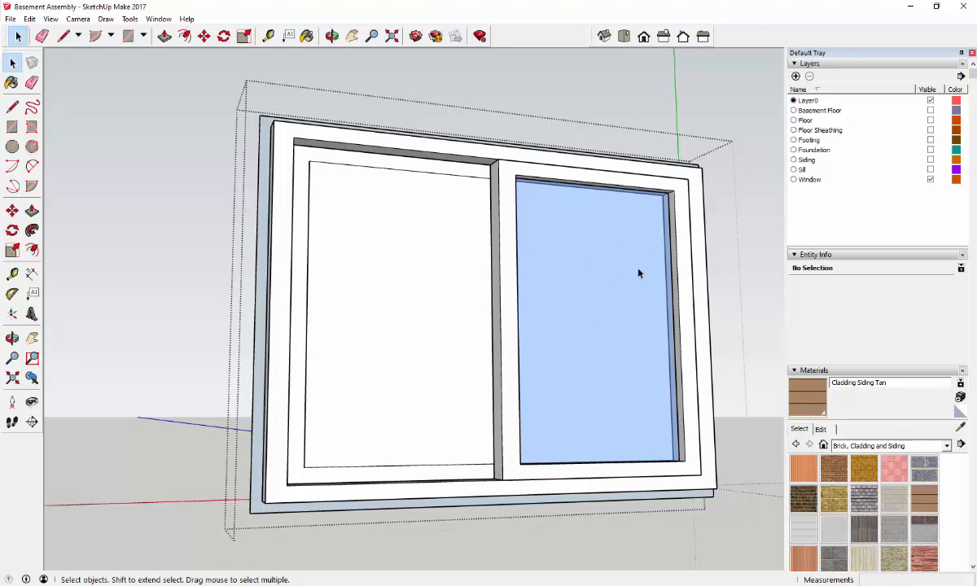
pyautogui.click(389, 312)
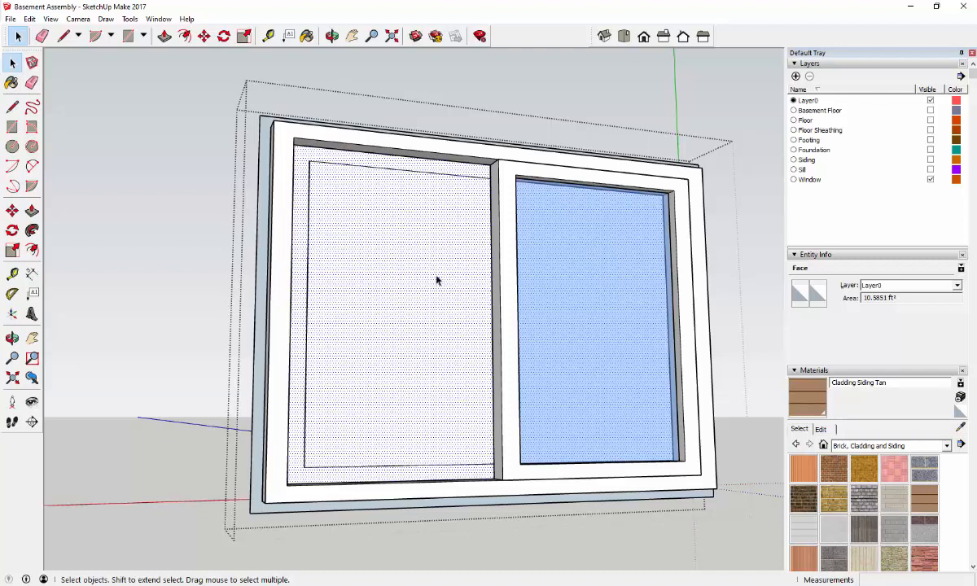
pyautogui.press('Delete')
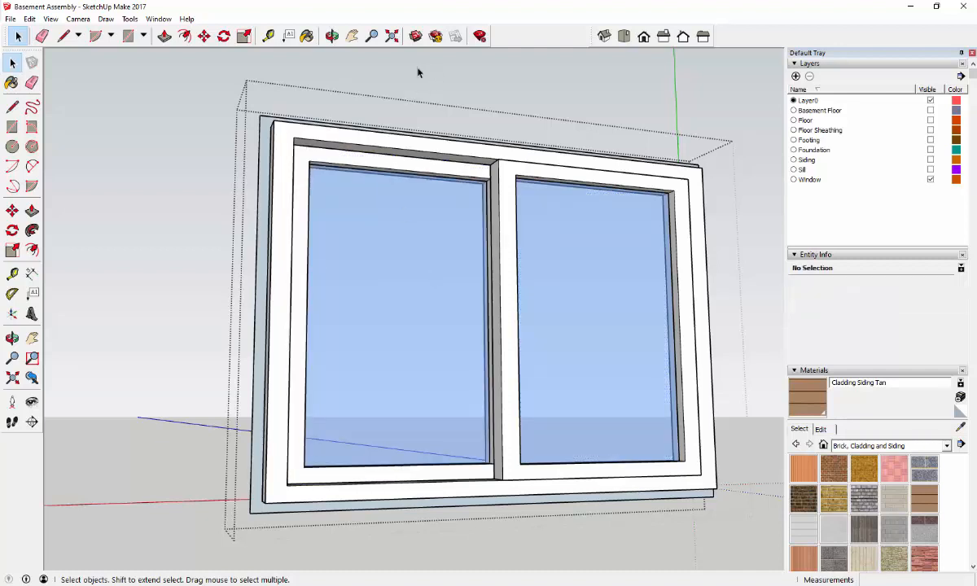
# Paint one broad face of the flange around the window frame with the white Color M00 from the Colors collection
pyautogui.click(333, 36)
pyautogui.moveTo(337, 251); pyautogui.dragTo(646, 208)
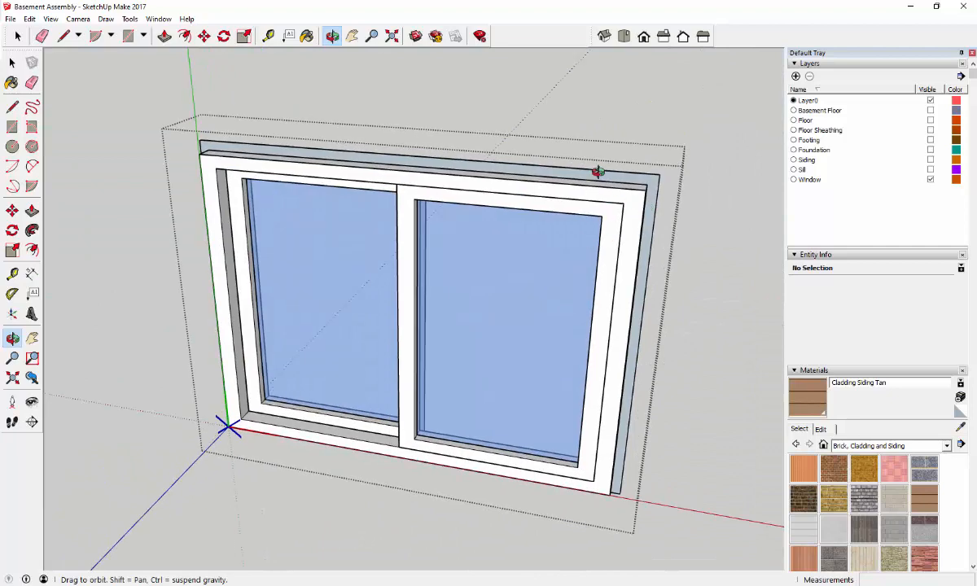
pyautogui.scroll(3, 649, 183)
pyautogui.moveTo(650, 191); pyautogui.dragTo(572, 170)
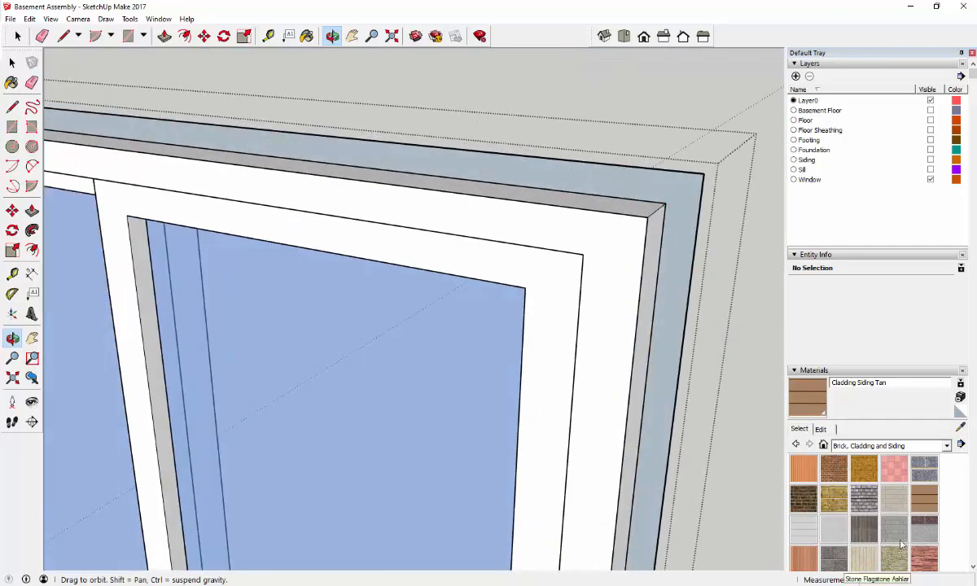
pyautogui.click(947, 447)
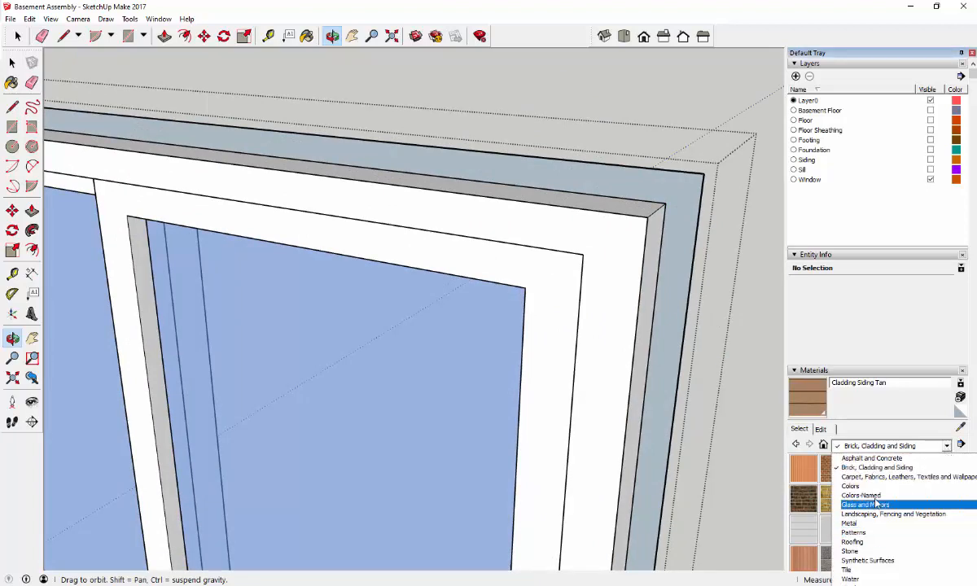
pyautogui.click(852, 487)
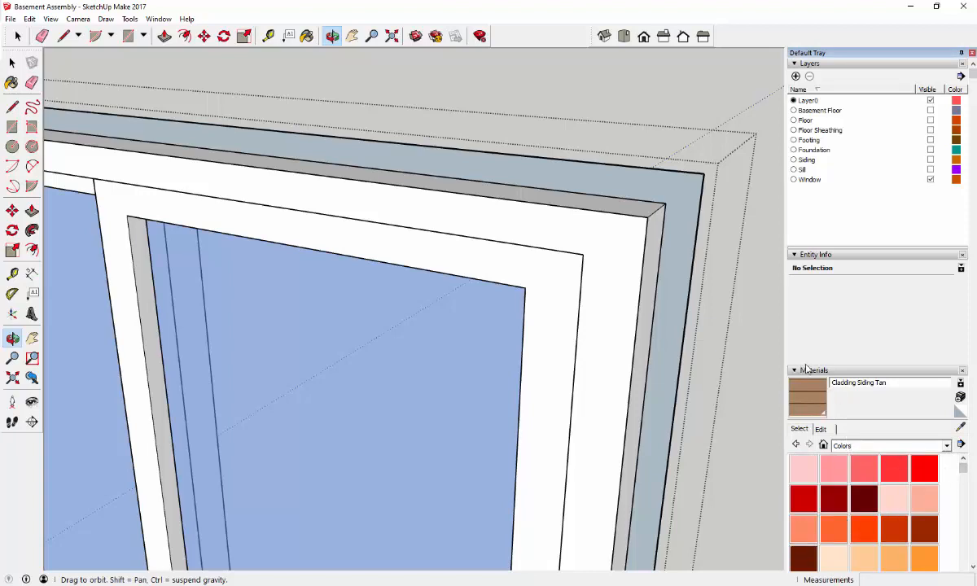
pyautogui.moveTo(964, 471); pyautogui.dragTo(954, 584)
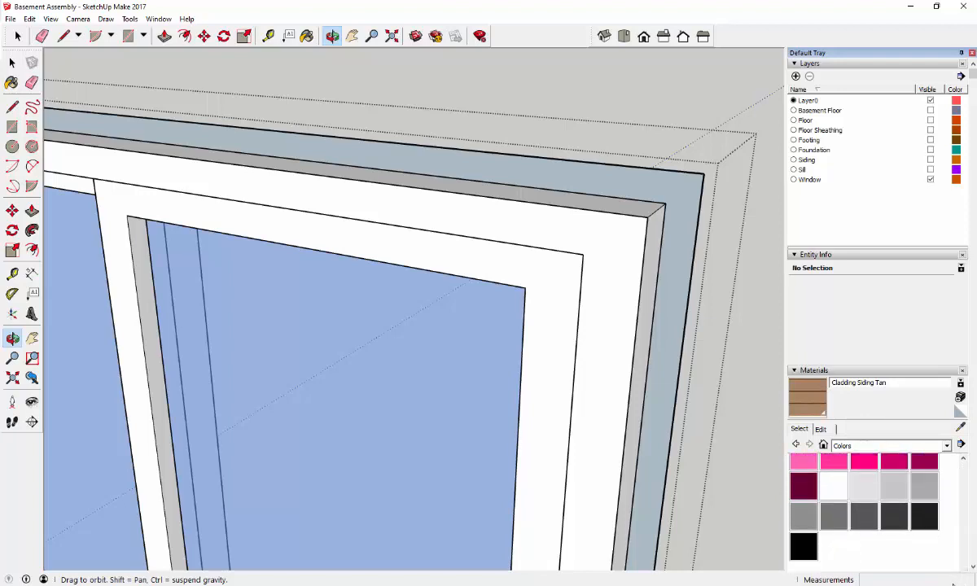
pyautogui.click(839, 489)
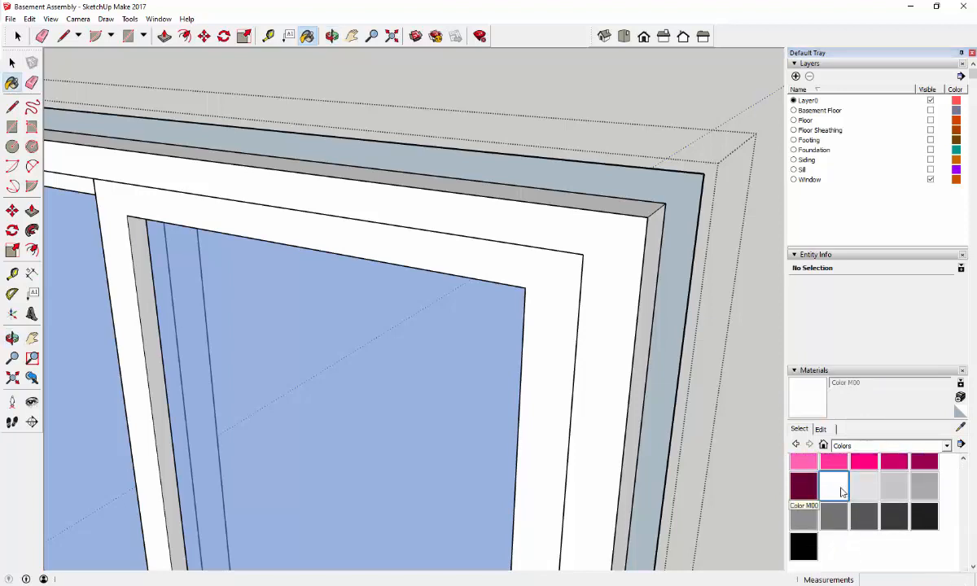
pyautogui.click(648, 175)
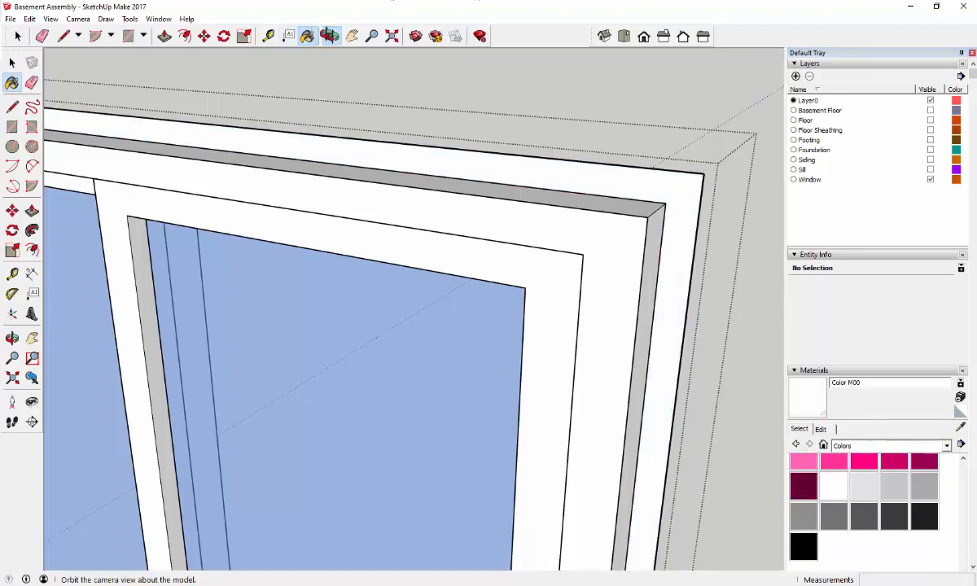
# Paint the flange's opposite broad face and its thin top edge with the white Color M00
pyautogui.click(331, 36)
pyautogui.moveTo(557, 190)
pyautogui.mouseDown()
pyautogui.moveTo(323, 168)
pyautogui.moveTo(607, 254)
pyautogui.moveTo(522, 242)
pyautogui.mouseUp()
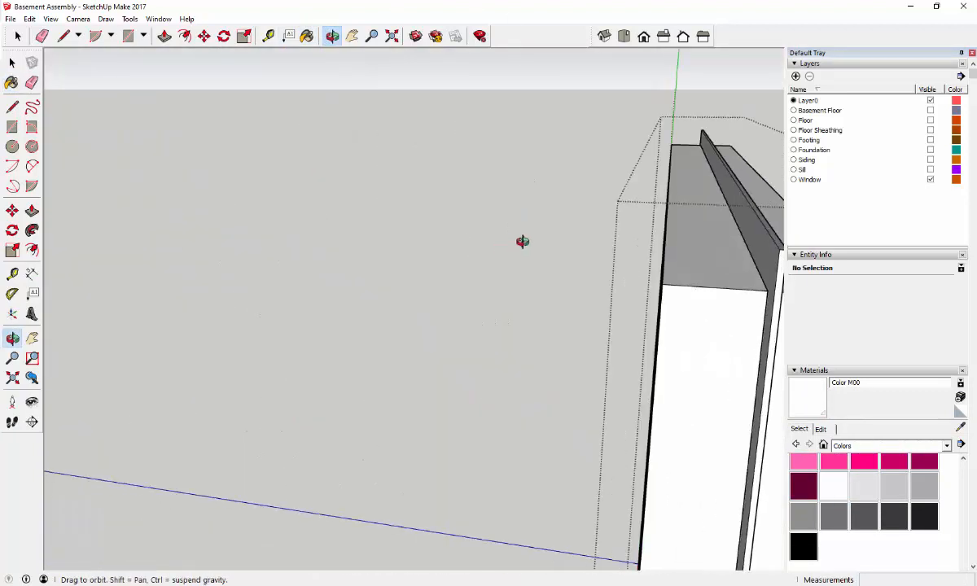
pyautogui.click(351, 35)
pyautogui.moveTo(740, 228)
pyautogui.mouseDown()
pyautogui.moveTo(540, 219)
pyautogui.moveTo(562, 259)
pyautogui.moveTo(531, 284)
pyautogui.moveTo(417, 254)
pyautogui.mouseUp()
pyautogui.press('b')
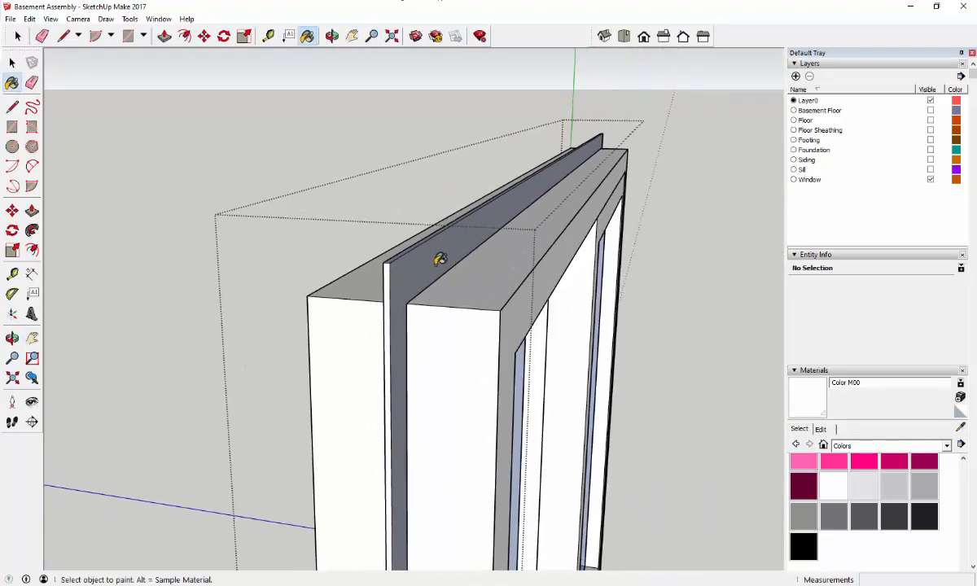
pyautogui.click(407, 249)
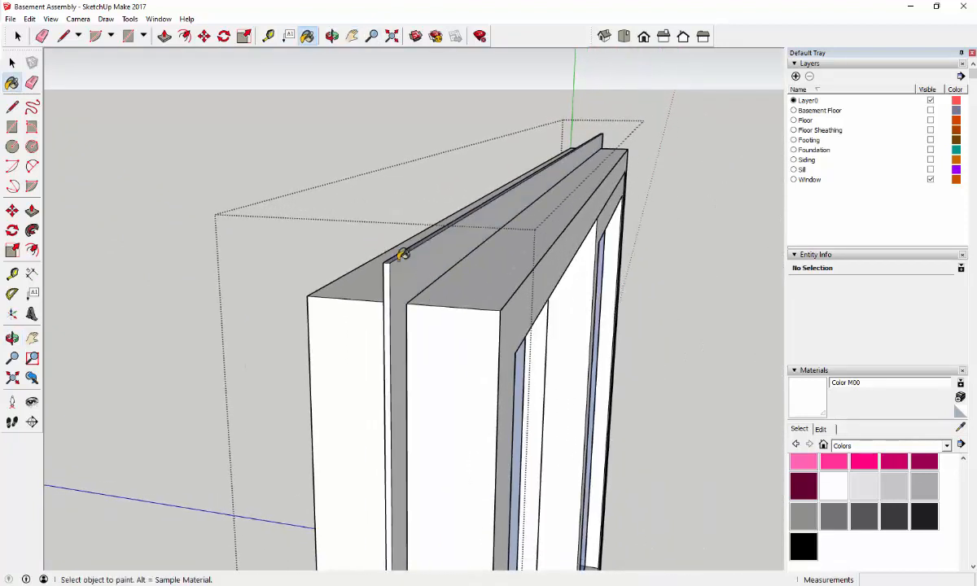
pyautogui.scroll(3, 400, 256)
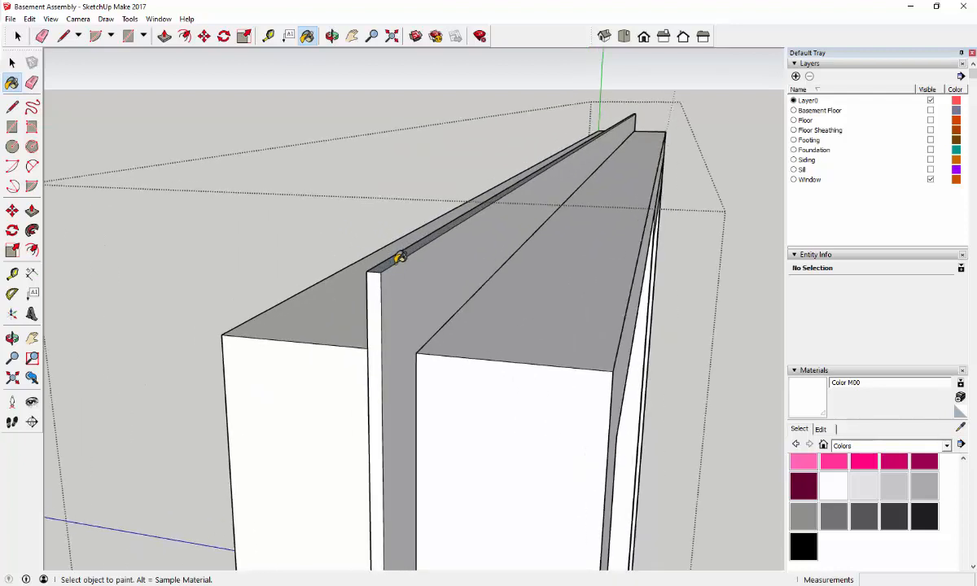
pyautogui.click(402, 253)
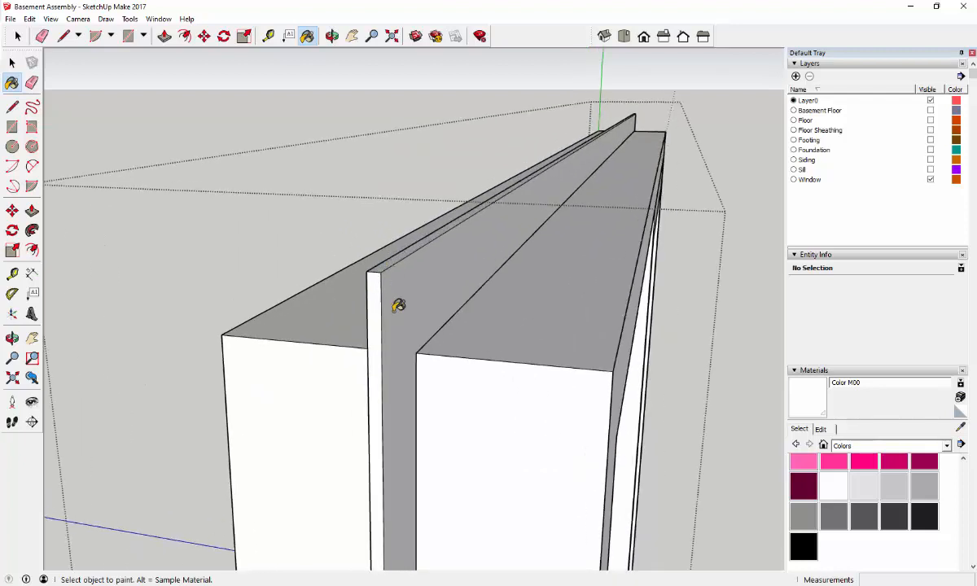
# Finish painting and close the window component for editing
pyautogui.scroll(-4, 399, 303)
pyautogui.scroll(-1, 404, 300)
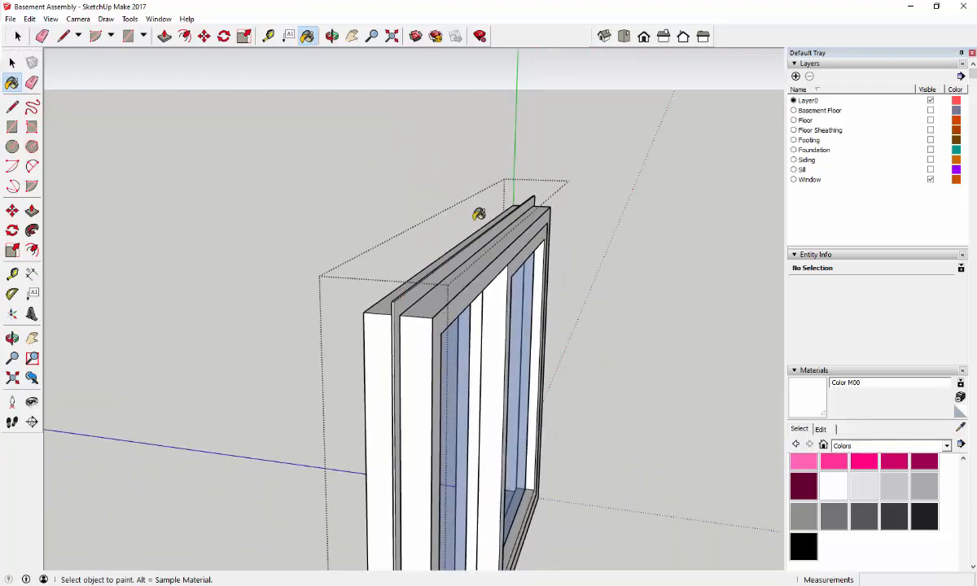
pyautogui.scroll(-1, 421, 255)
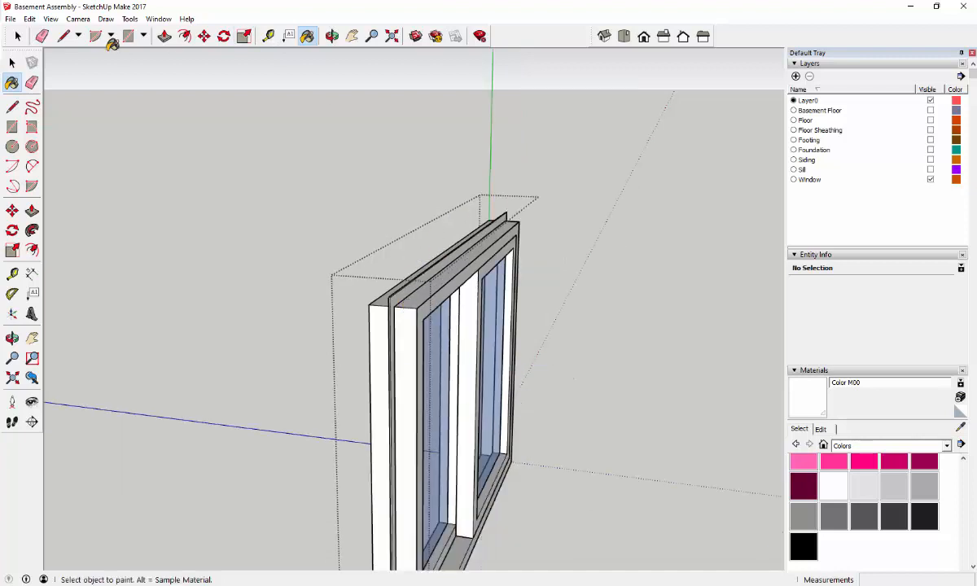
pyautogui.click(17, 37)
pyautogui.click(18, 37)
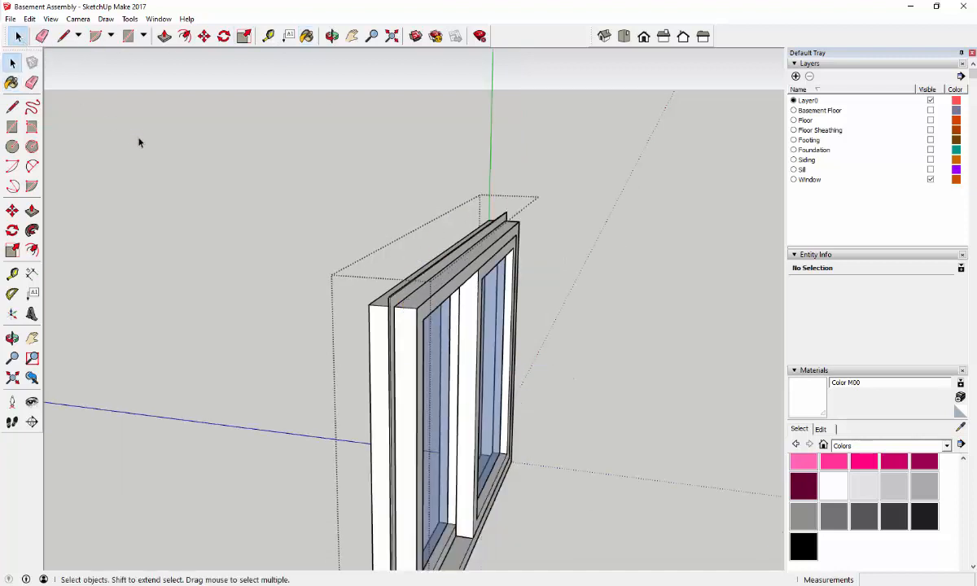
pyautogui.scroll(-2, 222, 186)
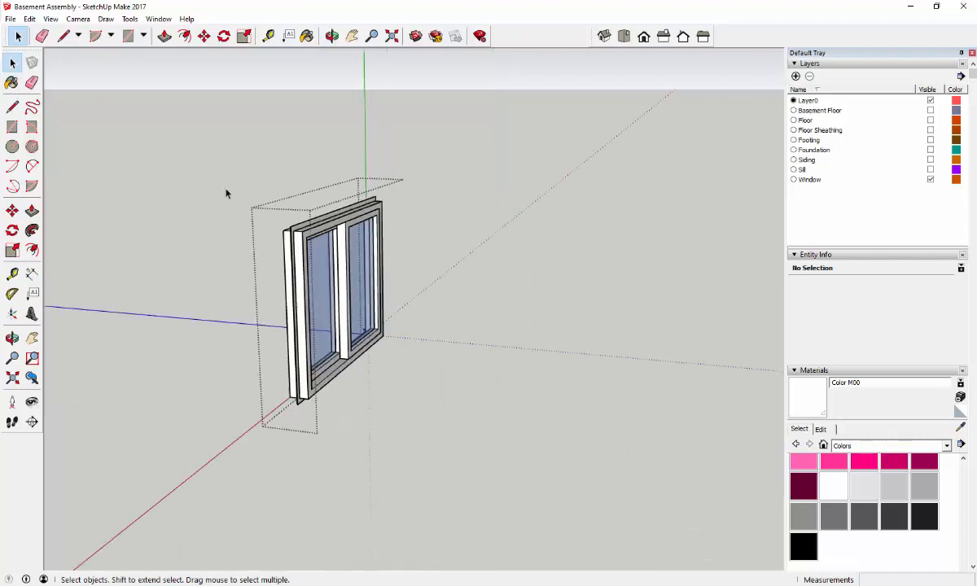
pyautogui.click(148, 188)
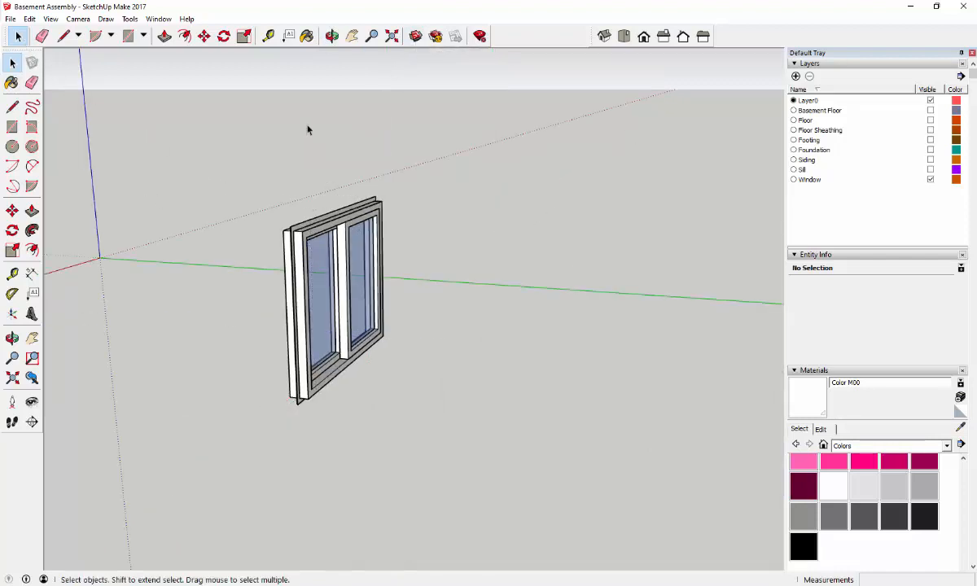
# Examine the finished window from its other side and check that it selects as a single component
pyautogui.click(334, 37)
pyautogui.moveTo(233, 325); pyautogui.dragTo(292, 328)
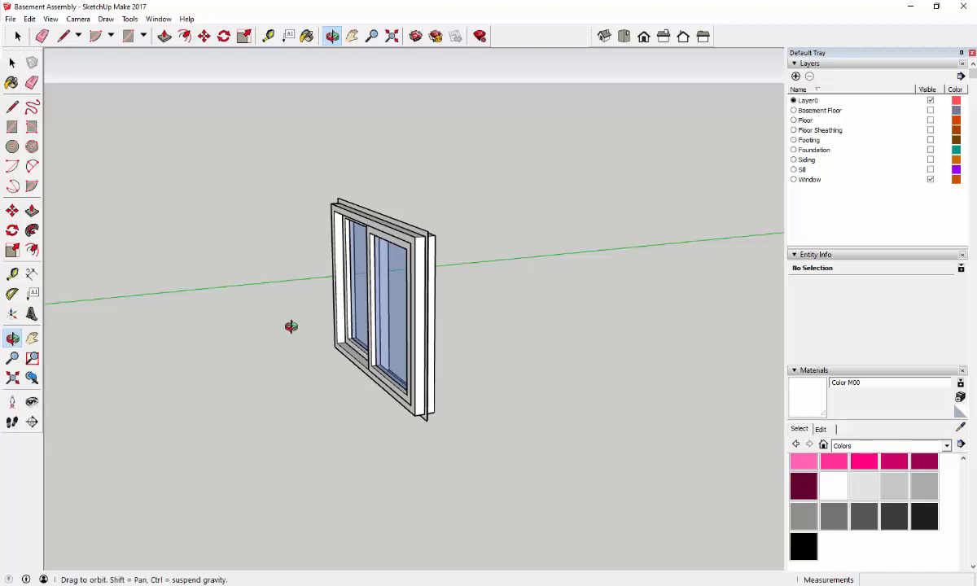
pyautogui.click(12, 62)
pyautogui.click(382, 278)
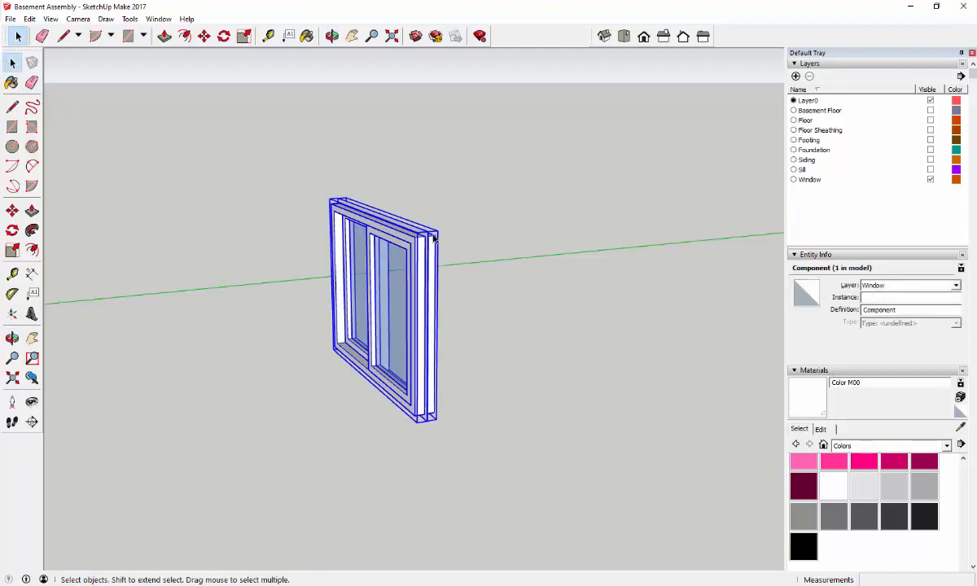
pyautogui.click(159, 149)
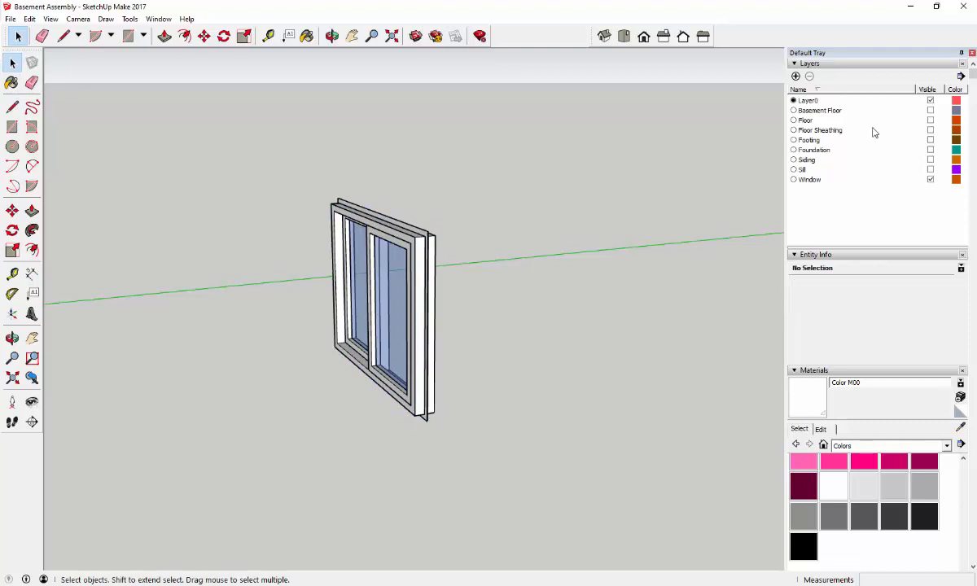
# Make the Foundation layer visible alongside the window, keeping the Footing layer hidden
pyautogui.click(931, 140)
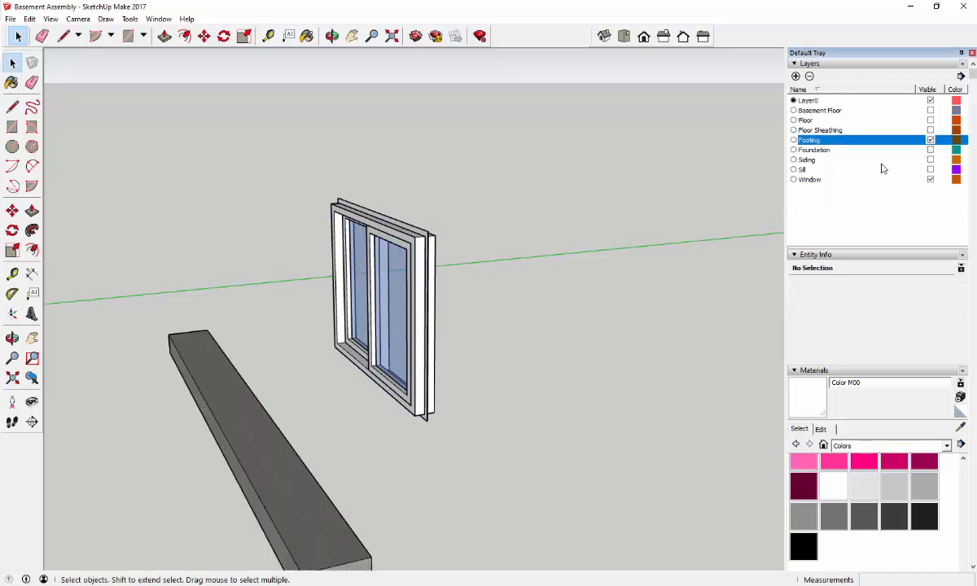
pyautogui.click(931, 150)
pyautogui.click(931, 140)
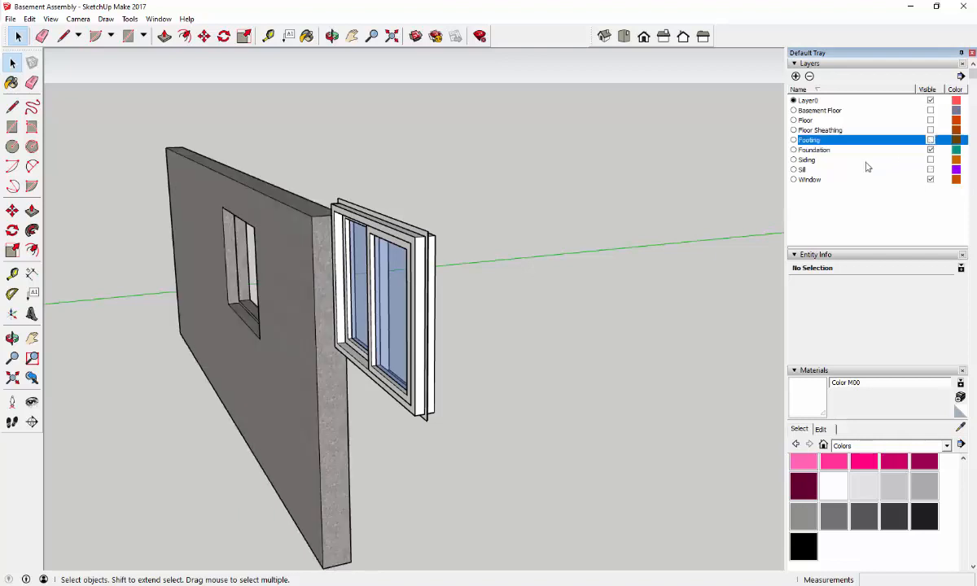
# Examine the window's lower flange corner and the matching lower corner of the foundation wall's opening
pyautogui.click(332, 35)
pyautogui.moveTo(349, 174); pyautogui.dragTo(495, 239)
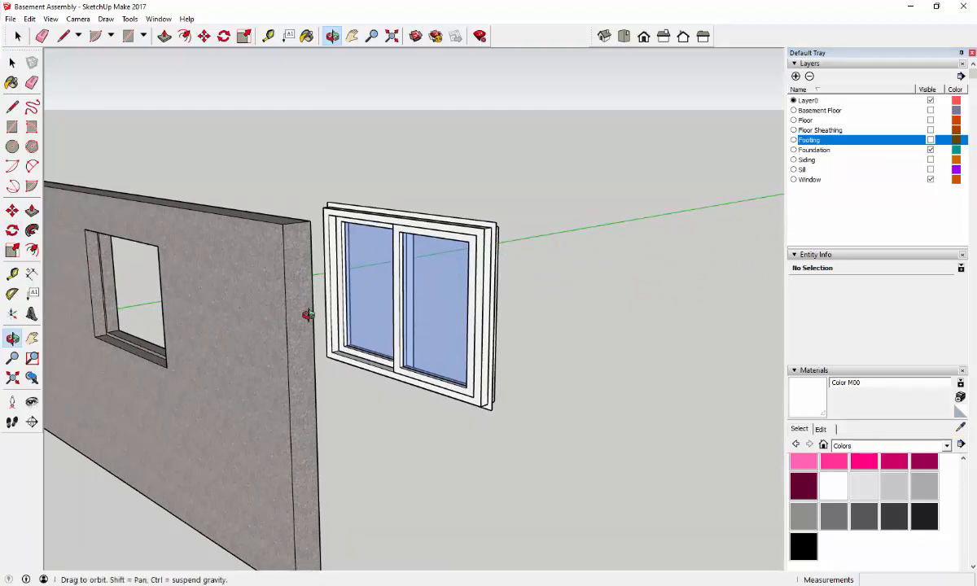
pyautogui.moveTo(290, 297); pyautogui.dragTo(163, 231)
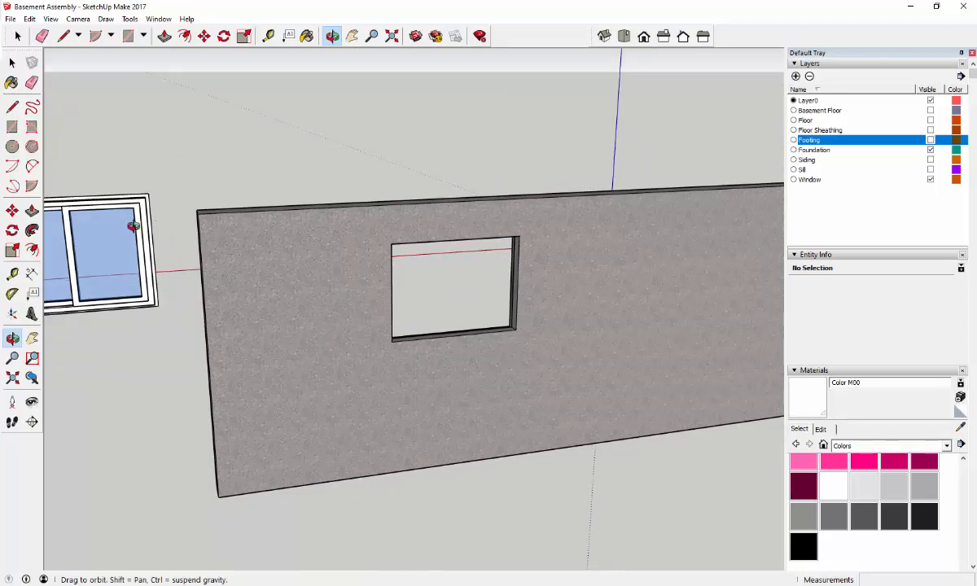
pyautogui.scroll(3, 135, 301)
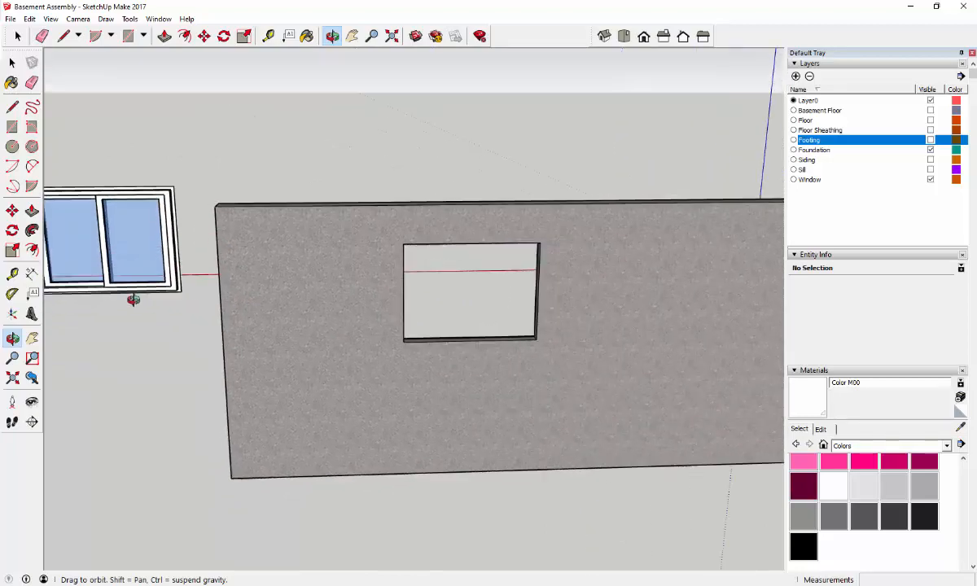
pyautogui.scroll(8, 189, 284)
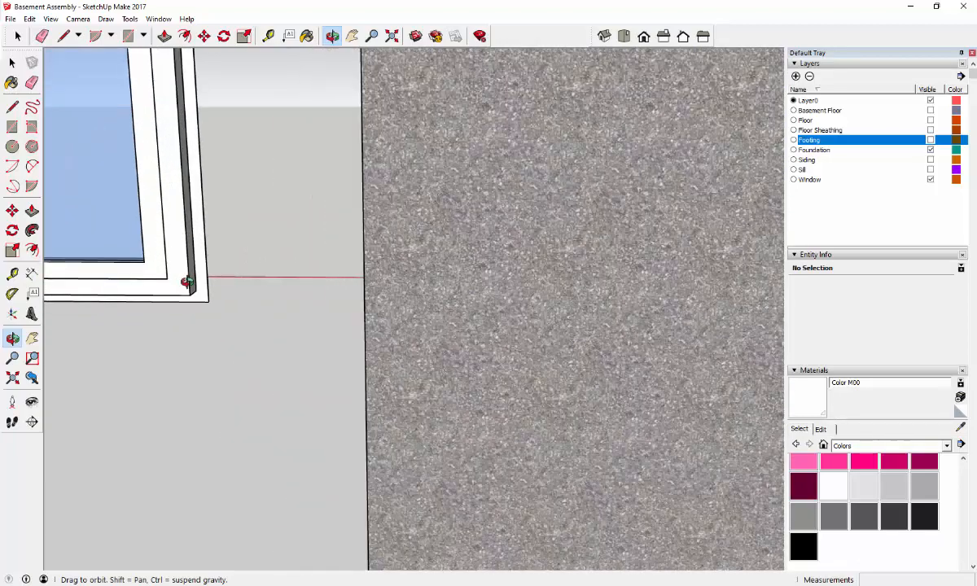
pyautogui.scroll(4, 188, 283)
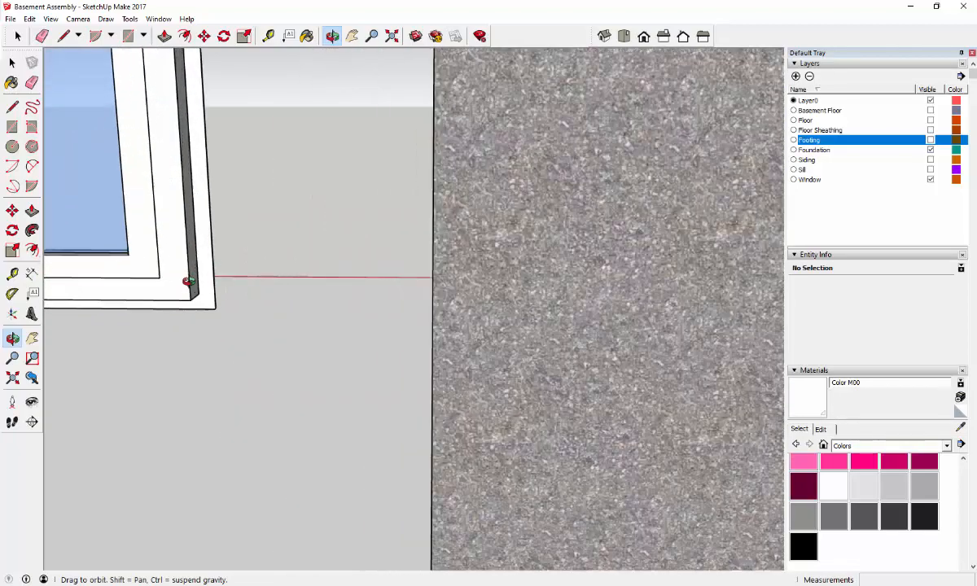
pyautogui.scroll(-10, 202, 252)
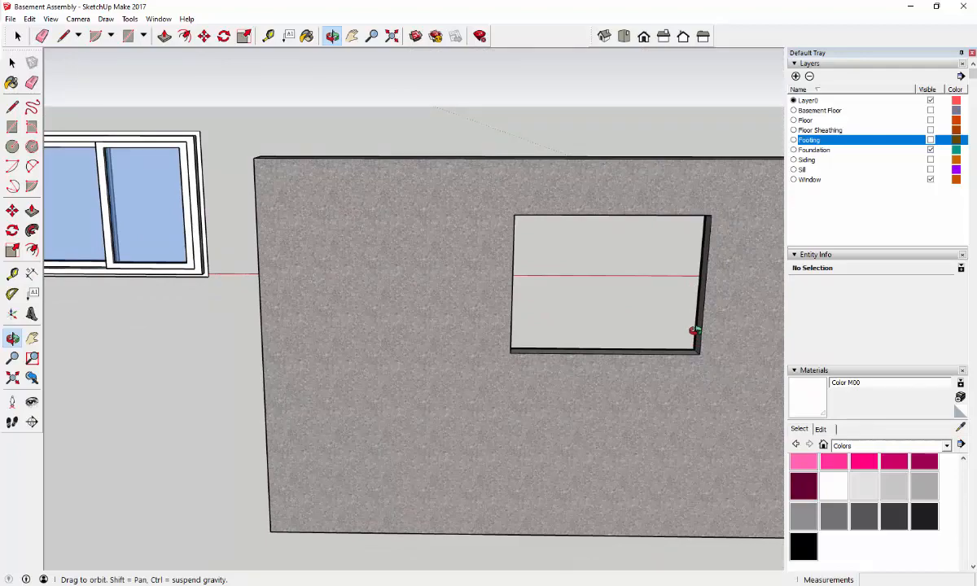
pyautogui.scroll(5, 198, 267)
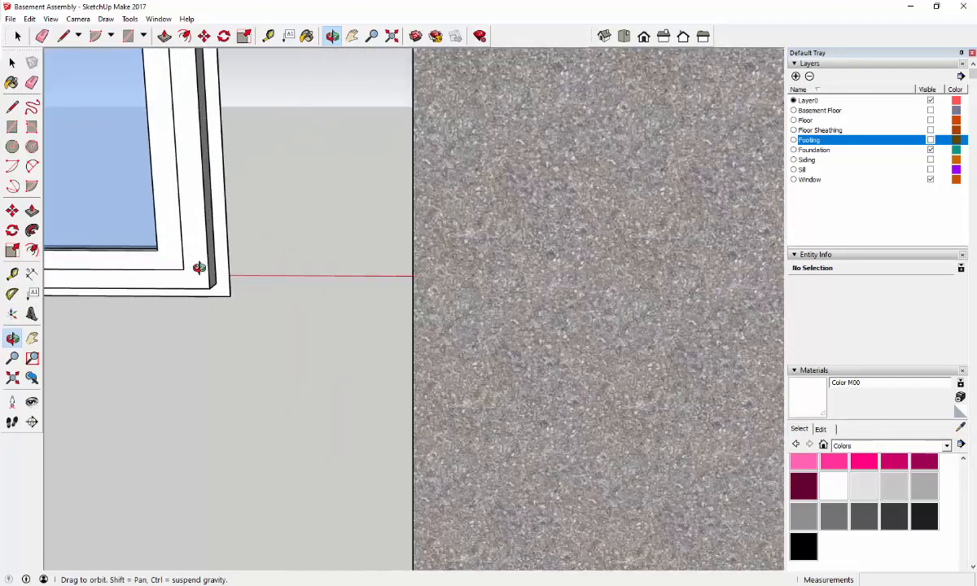
pyautogui.scroll(5, 199, 269)
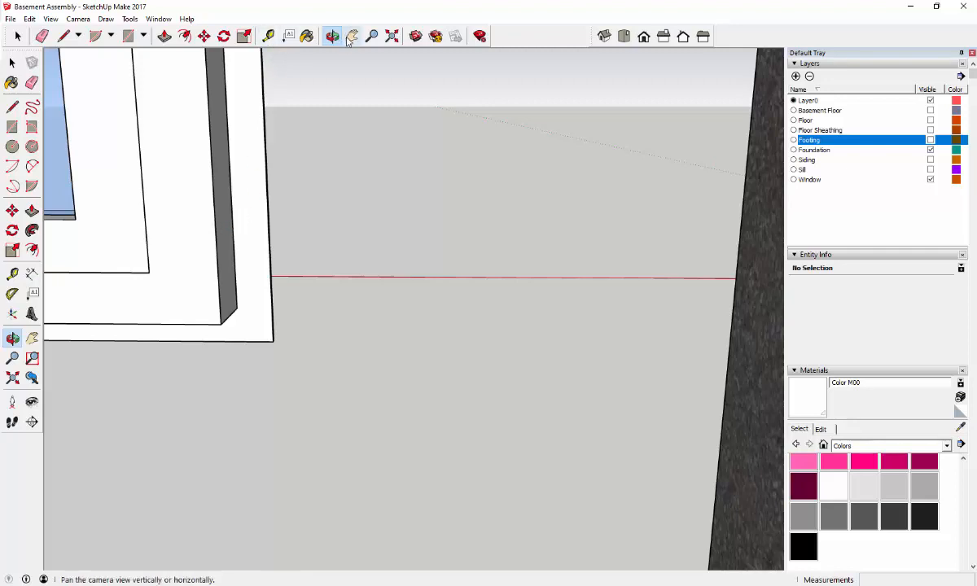
pyautogui.click(205, 37)
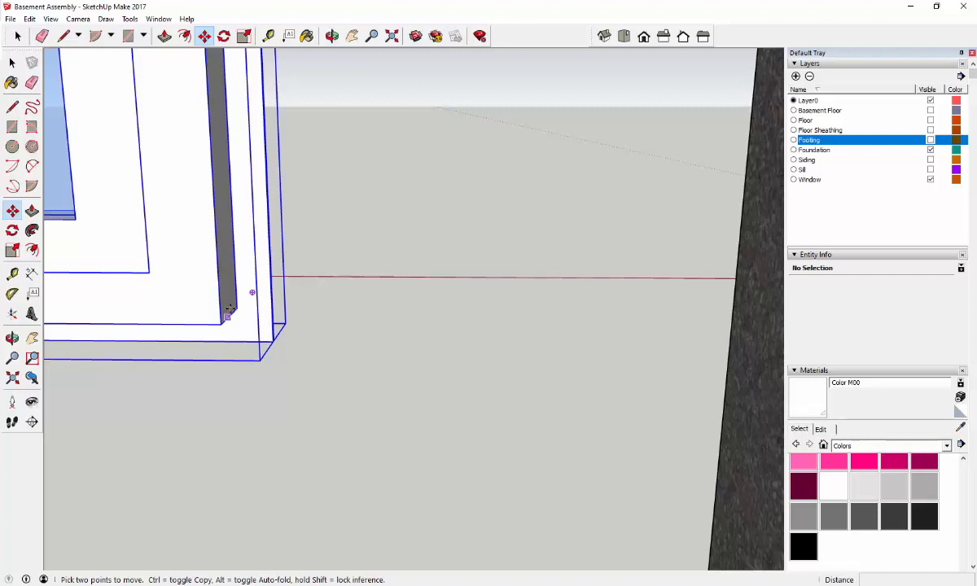
pyautogui.click(272, 341)
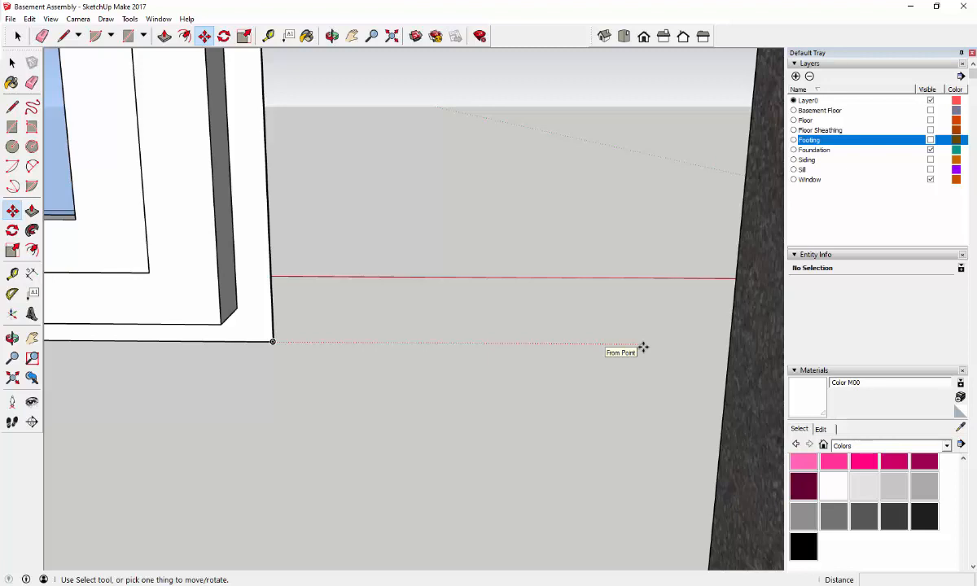
pyautogui.press('Escape')
# Start moving the window component from the lower corner where its projecting frame meets the flange
pyautogui.click(333, 35)
pyautogui.moveTo(236, 154); pyautogui.dragTo(257, 282)
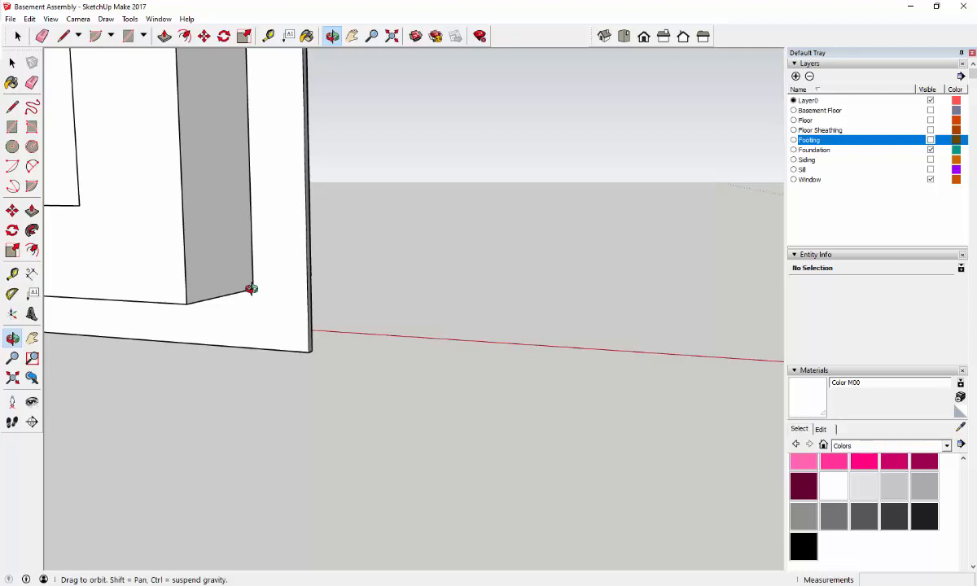
pyautogui.click(204, 38)
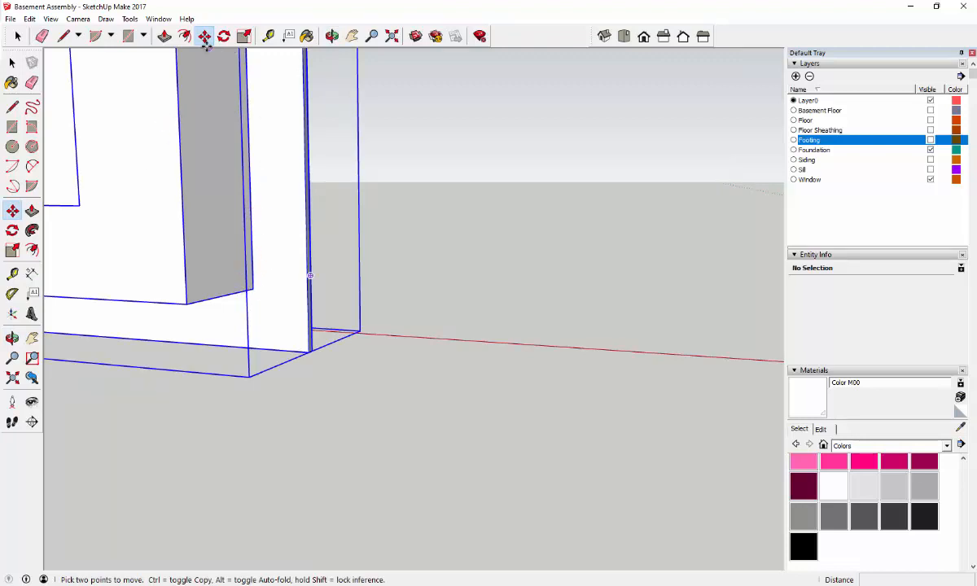
pyautogui.click(252, 290)
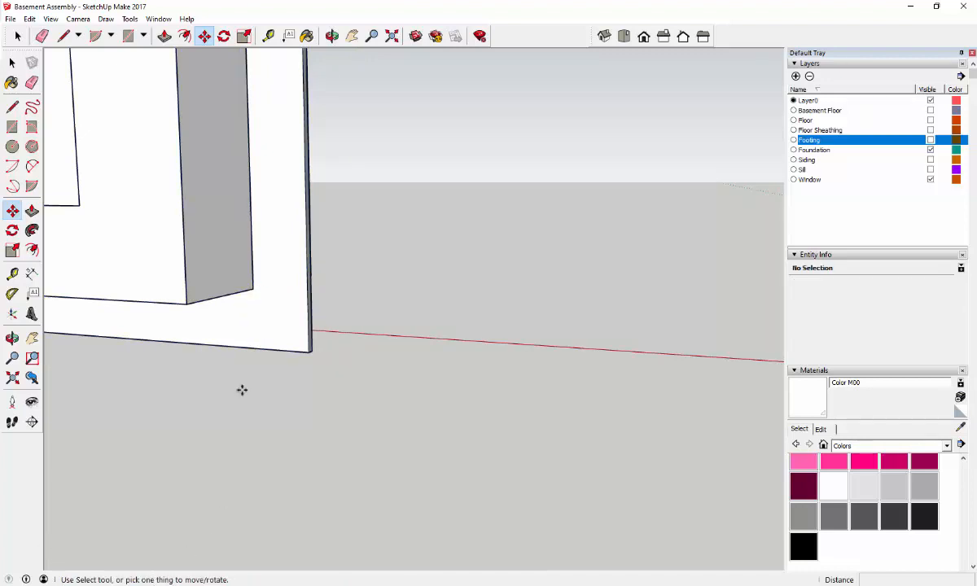
pyautogui.click(253, 289)
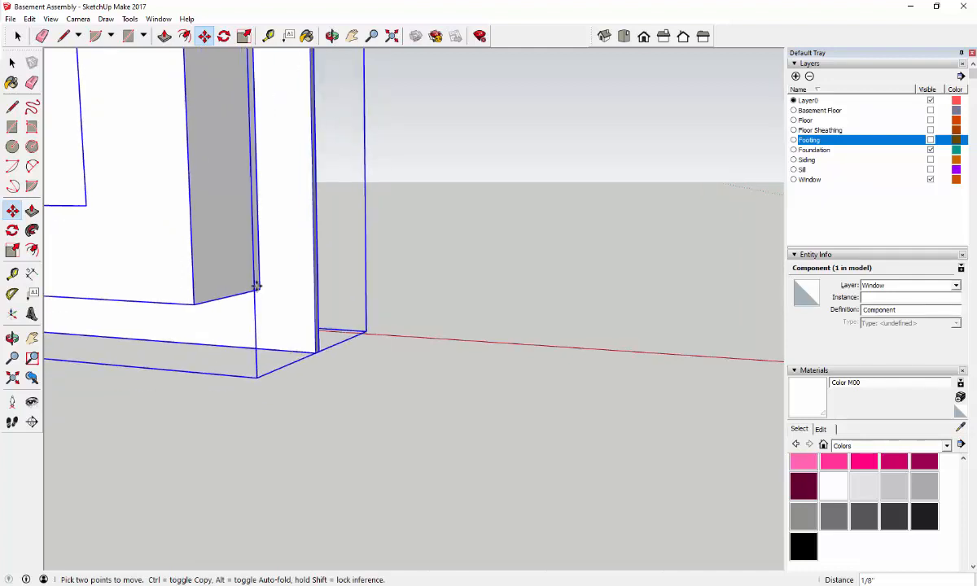
# Try to align the held window corner with the recessed lower corner of the foundation wall's opening
pyautogui.scroll(-6, 265, 302)
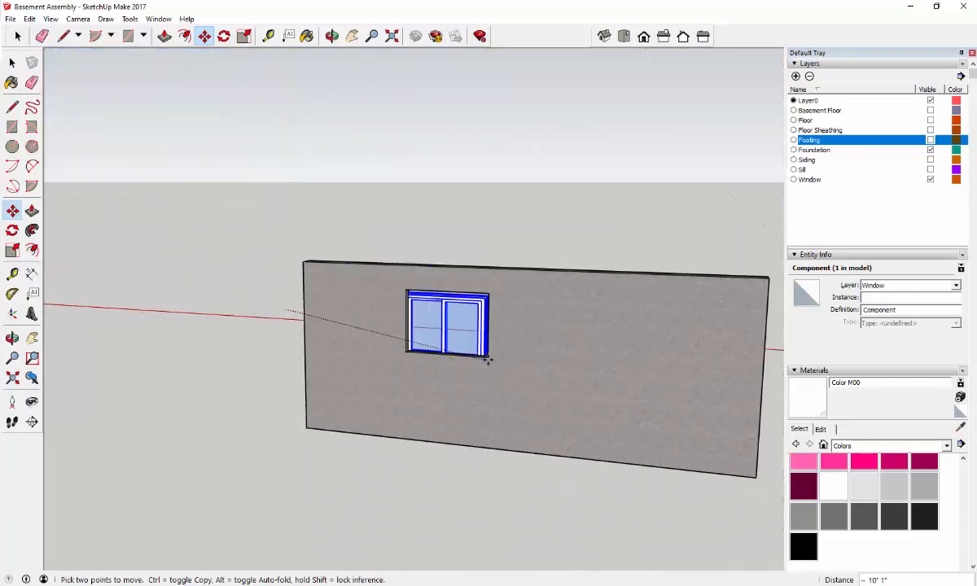
pyautogui.scroll(4, 487, 356)
pyautogui.scroll(6, 483, 351)
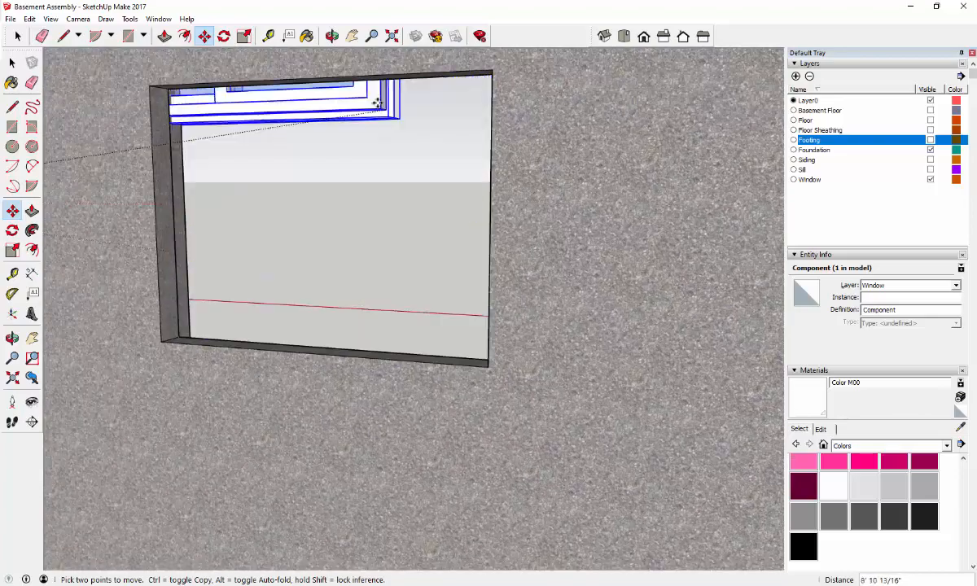
pyautogui.click(329, 38)
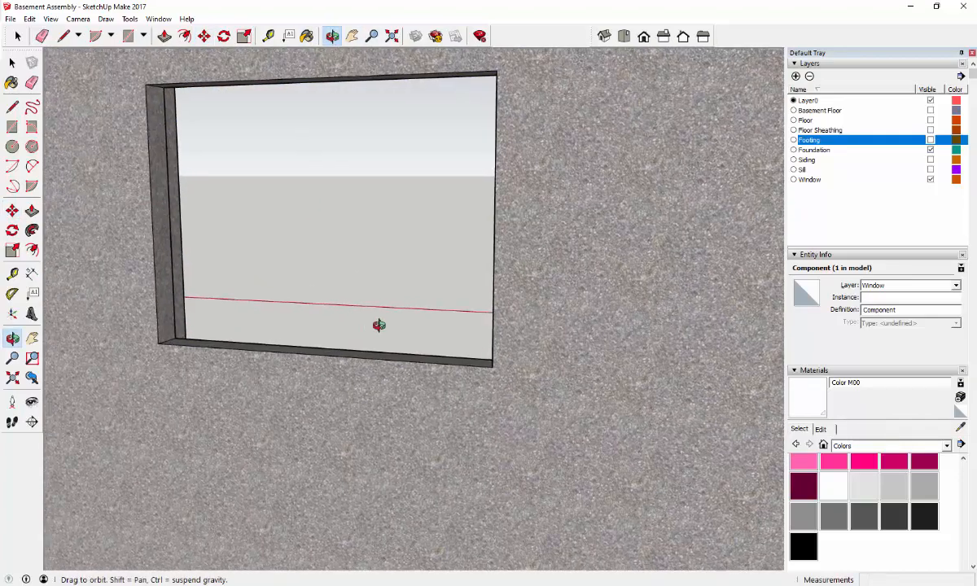
pyautogui.moveTo(375, 332); pyautogui.dragTo(676, 338)
pyautogui.moveTo(551, 348); pyautogui.dragTo(539, 366)
pyautogui.scroll(2, 535, 346)
pyautogui.scroll(2, 523, 334)
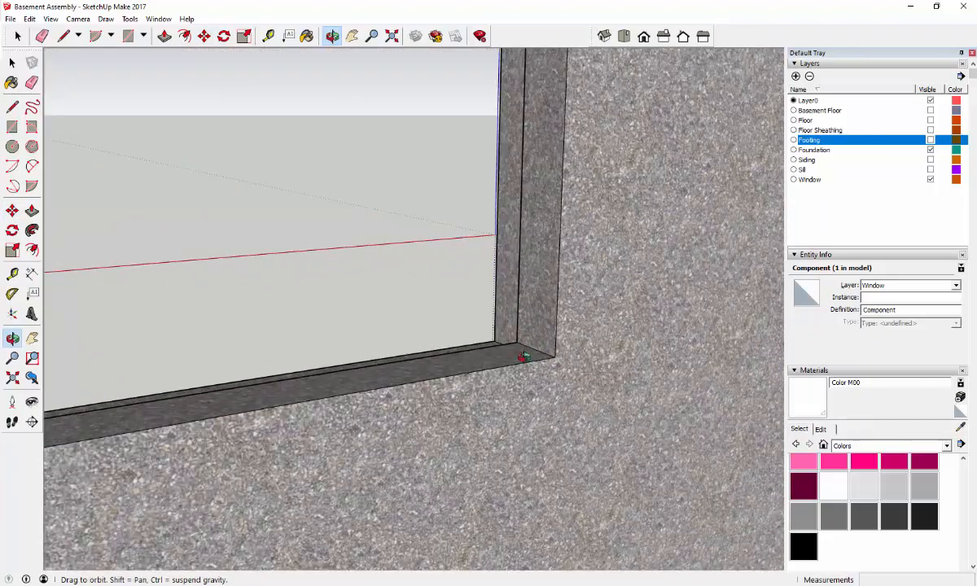
pyautogui.scroll(4, 516, 344)
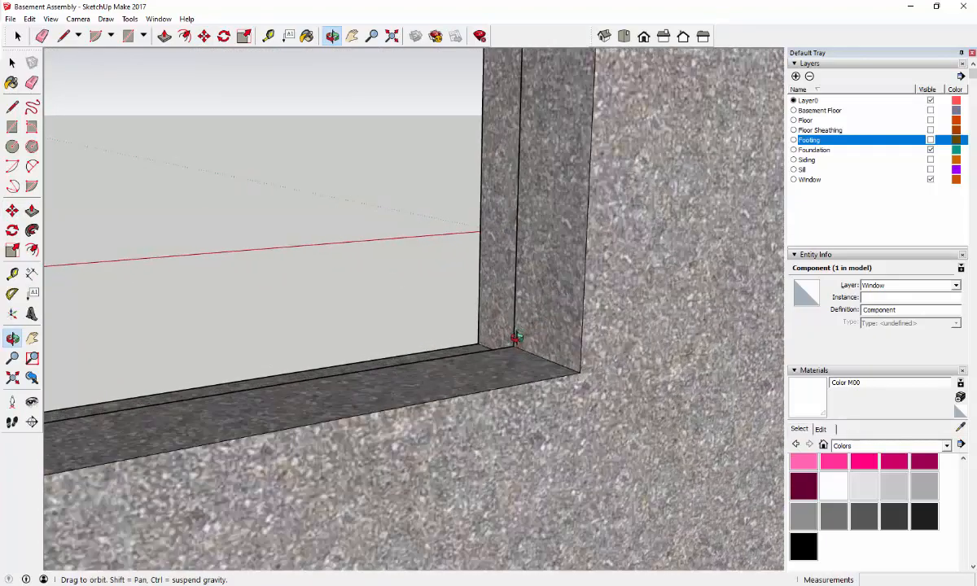
pyautogui.scroll(2, 511, 346)
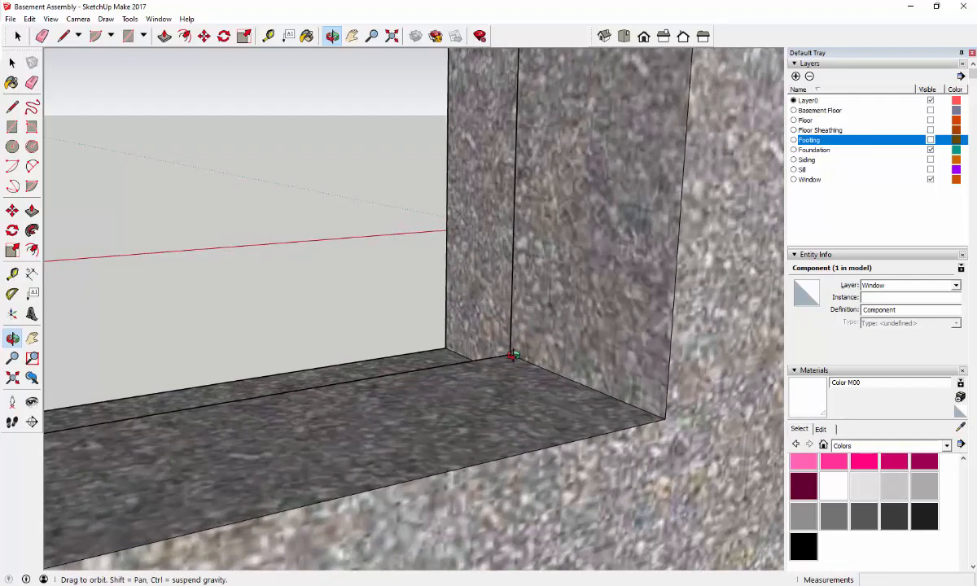
pyautogui.scroll(1, 513, 356)
pyautogui.scroll(1, 514, 356)
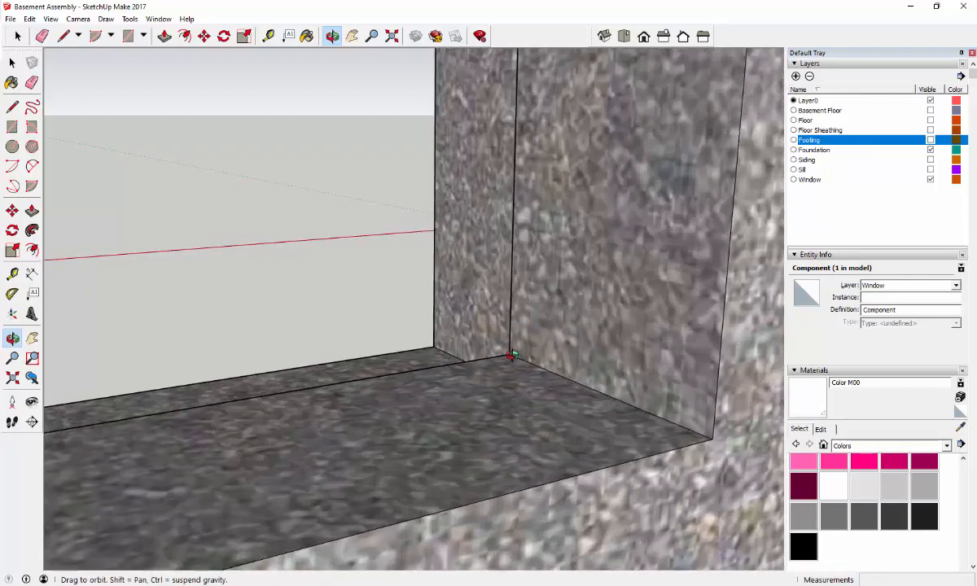
pyautogui.press('m')
pyautogui.click(512, 356)
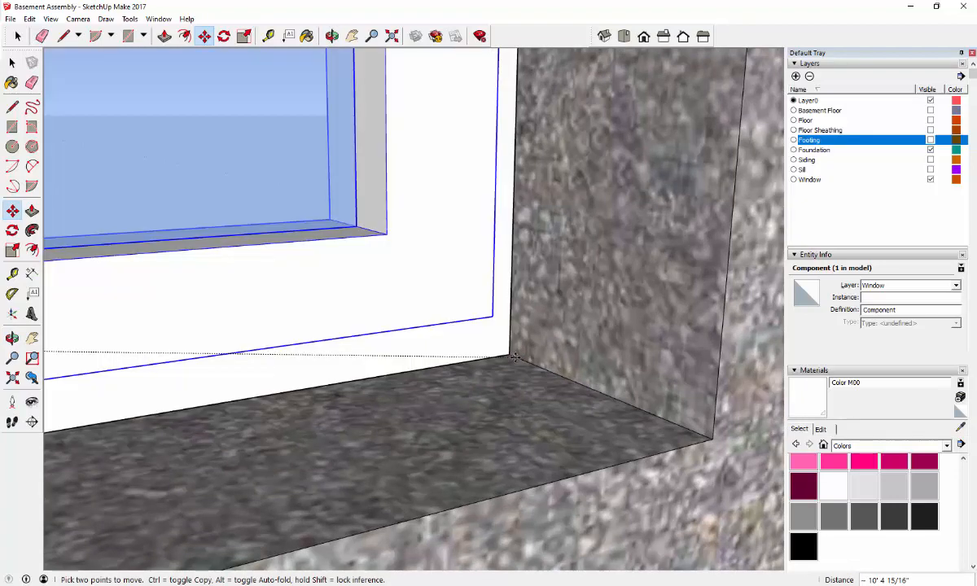
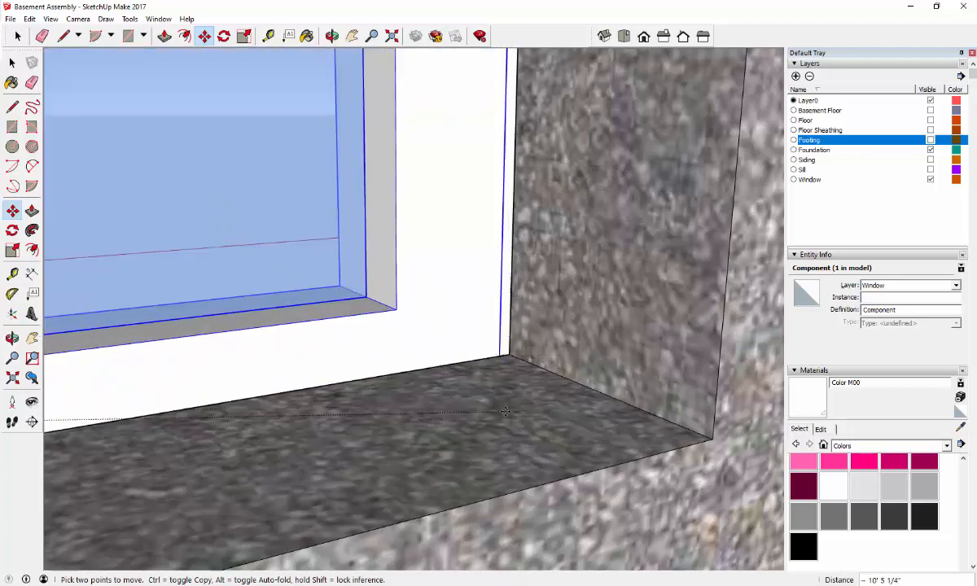
# Retry snapping the window's frame corner onto the inner ledge corner at the base of the foundation opening
pyautogui.scroll(-5, 720, 441)
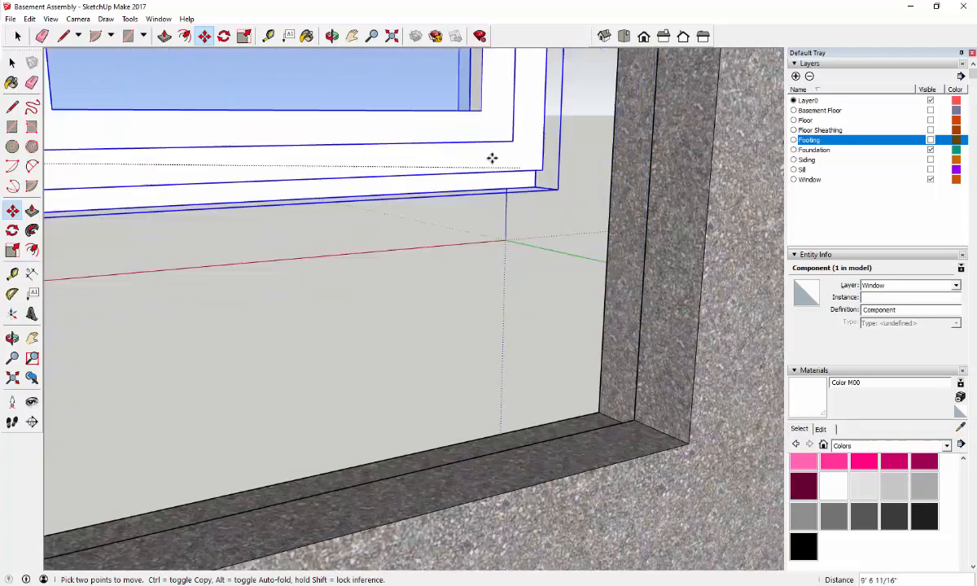
pyautogui.click(332, 37)
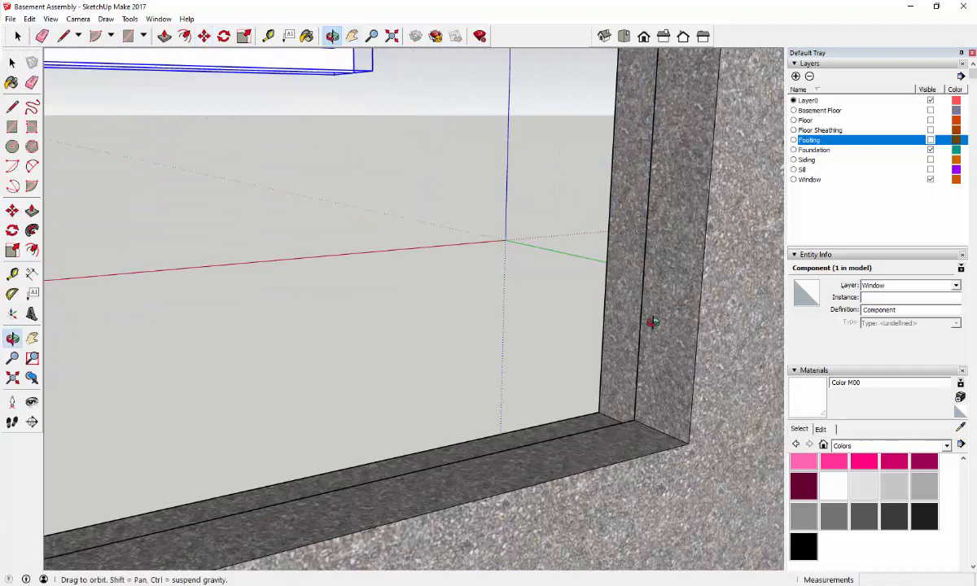
pyautogui.moveTo(653, 321); pyautogui.dragTo(442, 83)
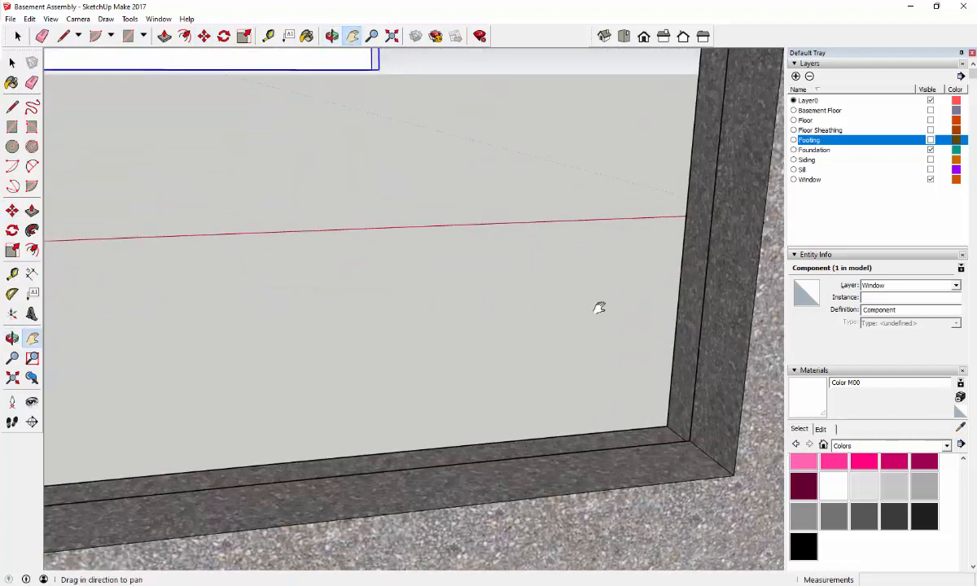
pyautogui.moveTo(600, 308); pyautogui.dragTo(412, 292)
pyautogui.scroll(5, 470, 385)
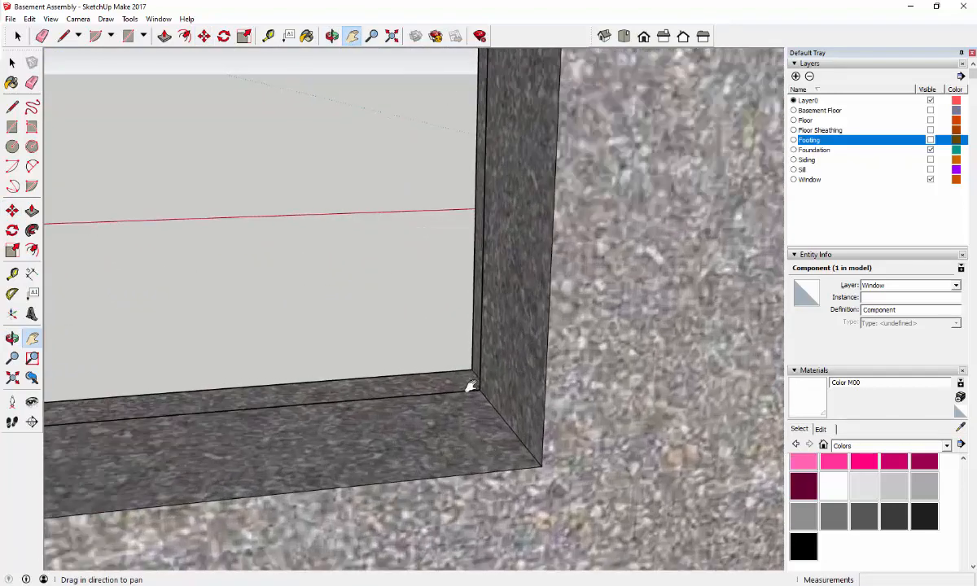
pyautogui.scroll(1, 470, 386)
pyautogui.press('Escape')
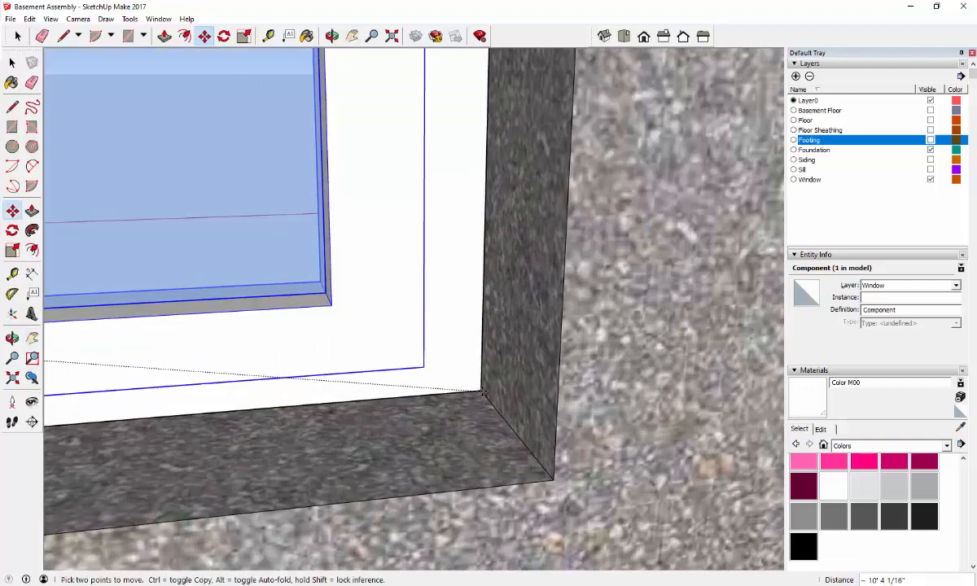
pyautogui.scroll(-1, 392, 399)
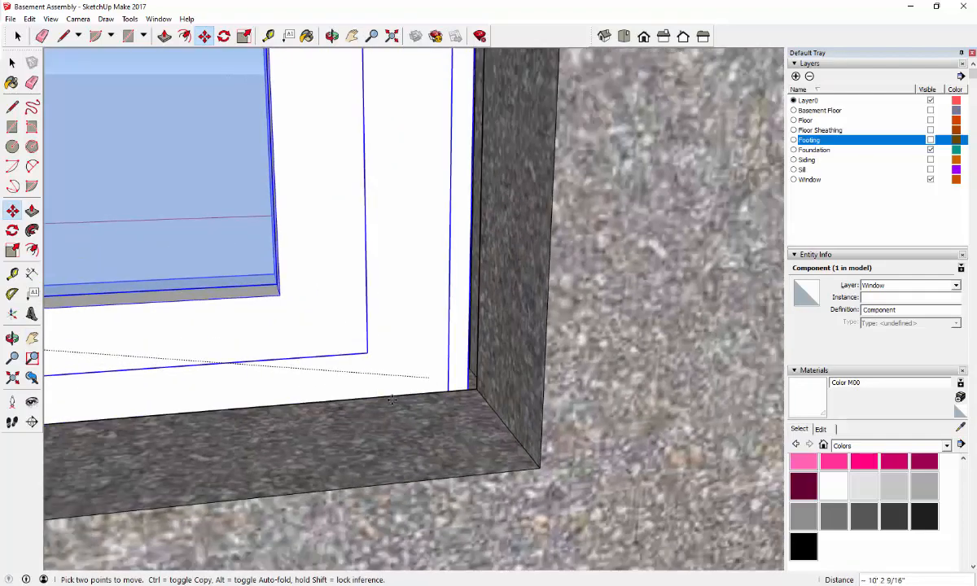
pyautogui.scroll(-2, 392, 399)
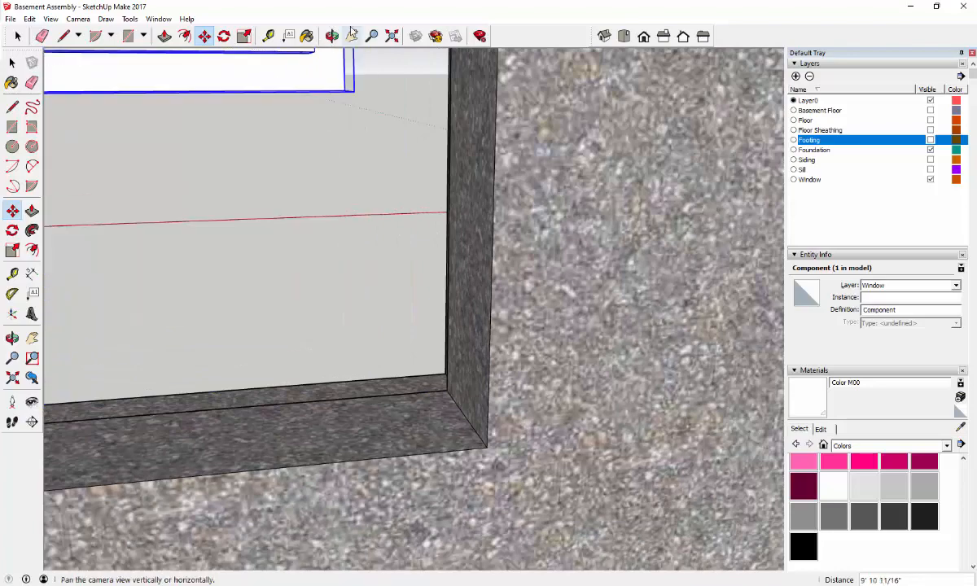
# Turn on the X-ray face style to expose the hidden lower corner of the foundation opening
pyautogui.click(333, 36)
pyautogui.moveTo(432, 302); pyautogui.dragTo(248, 336)
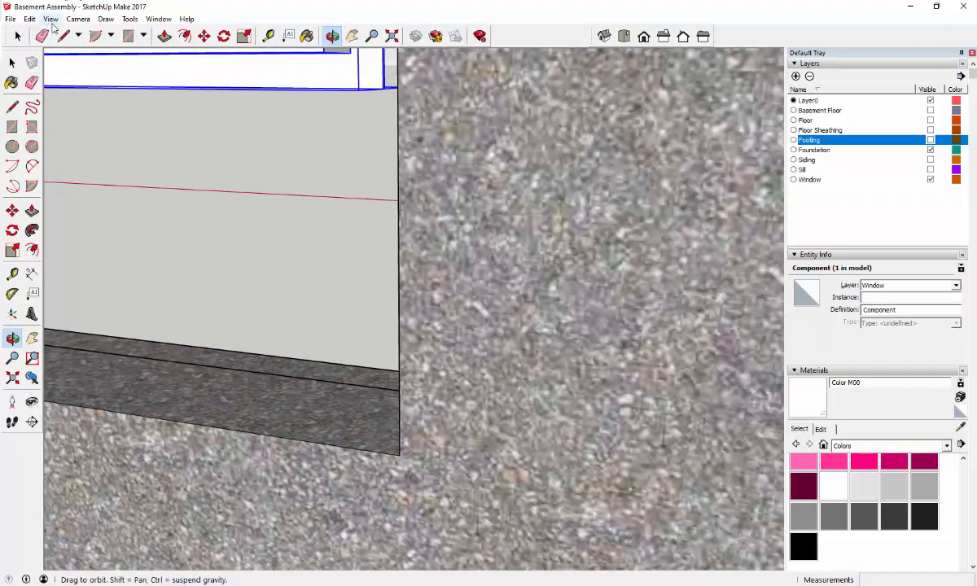
pyautogui.click(51, 18)
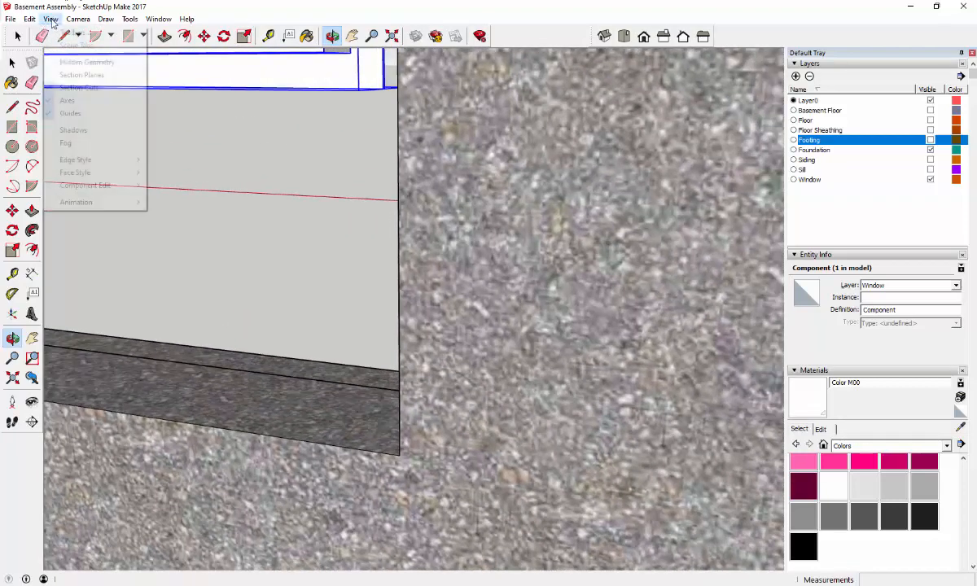
pyautogui.moveTo(91, 175)
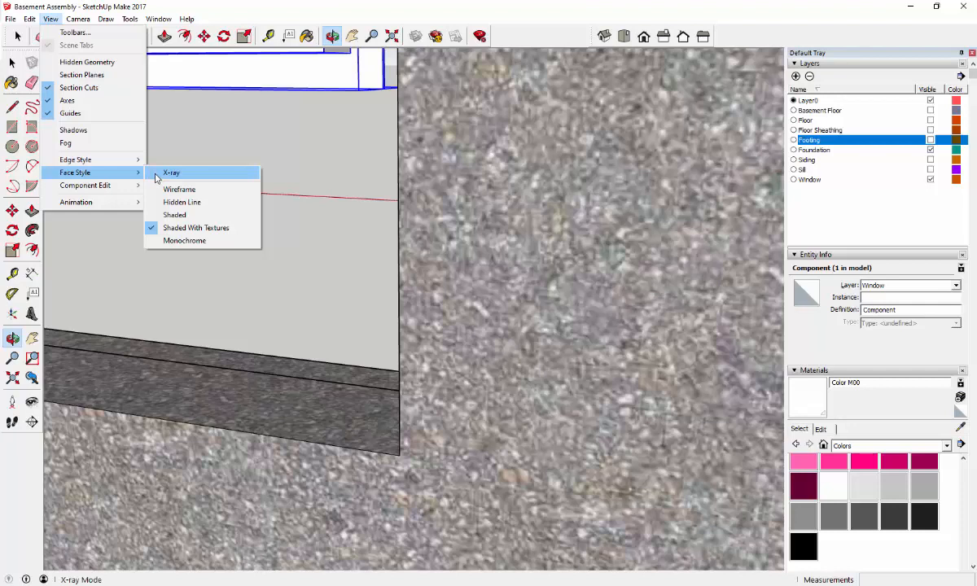
pyautogui.click(157, 178)
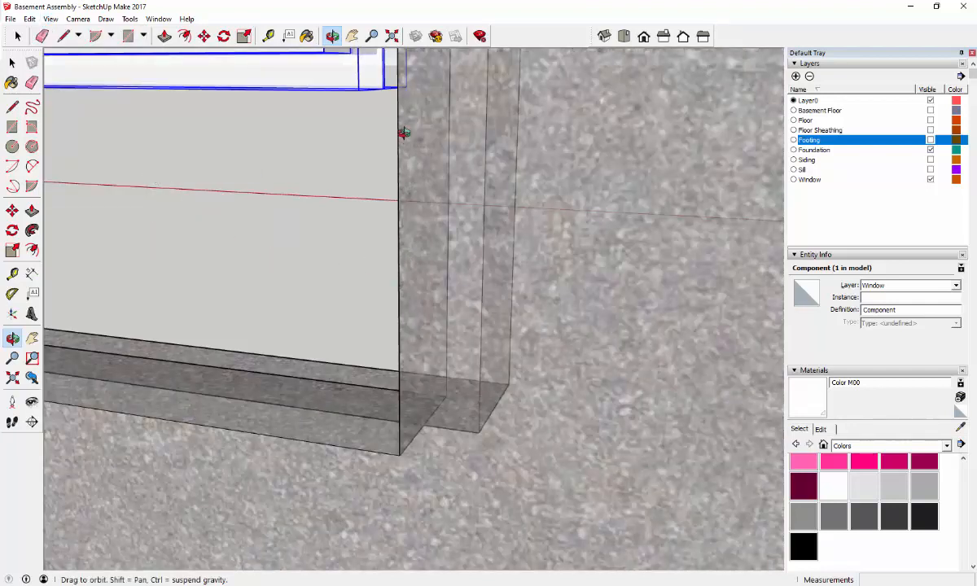
# Place the window by snapping its held frame corner to the hidden lower ledge corner of the foundation opening
pyautogui.press('m')
pyautogui.click(455, 401)
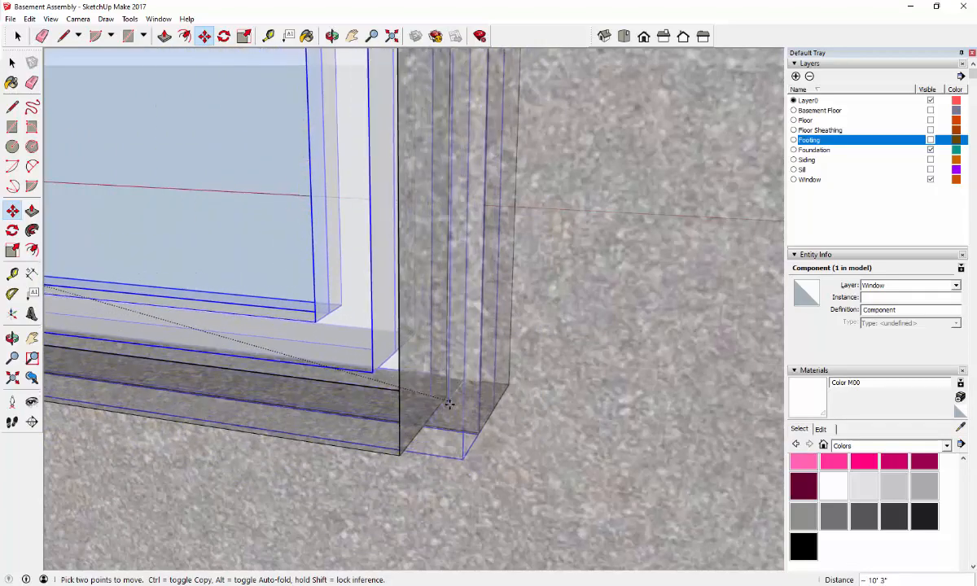
pyautogui.scroll(4, 438, 394)
pyautogui.scroll(1, 441, 399)
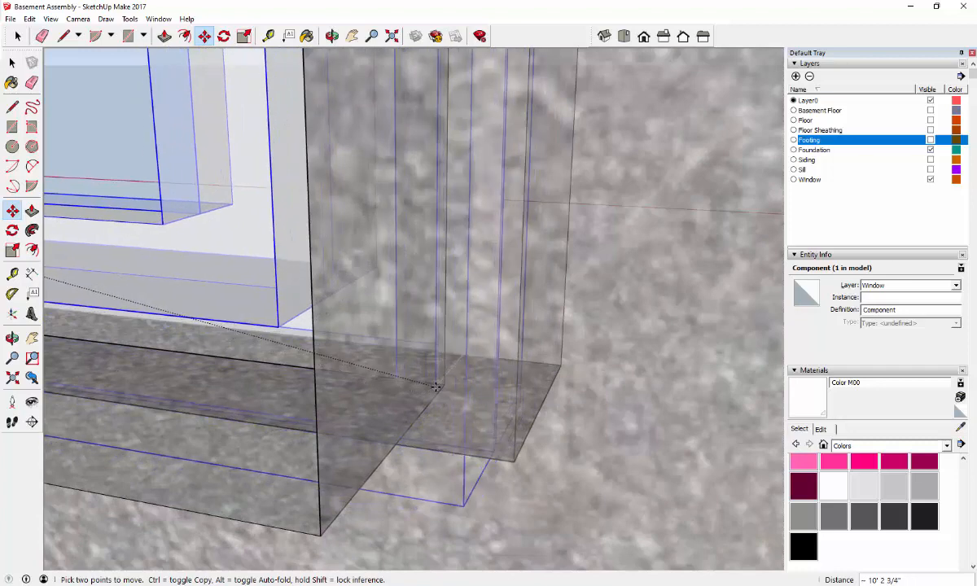
pyautogui.scroll(3, 443, 384)
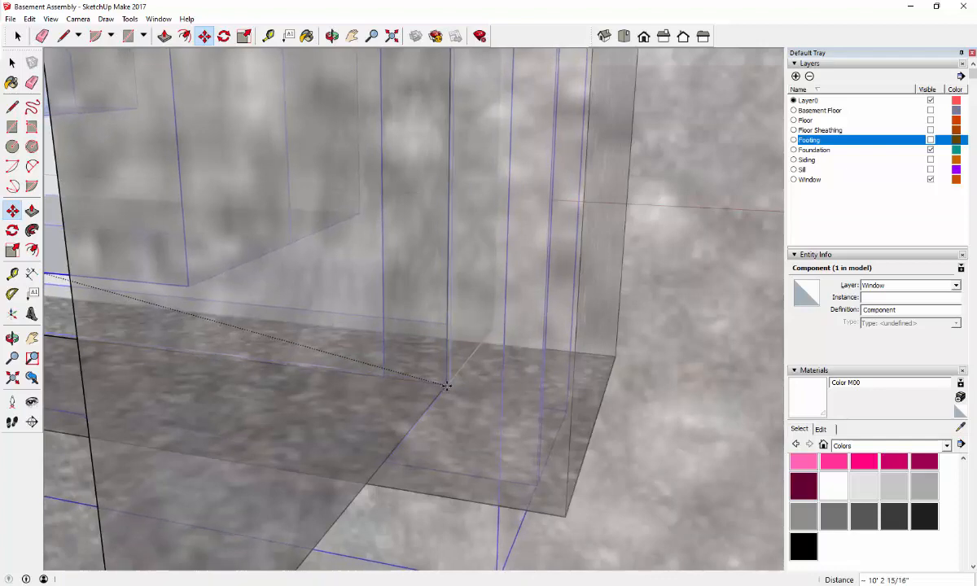
pyautogui.click(447, 386)
pyautogui.scroll(-5, 383, 427)
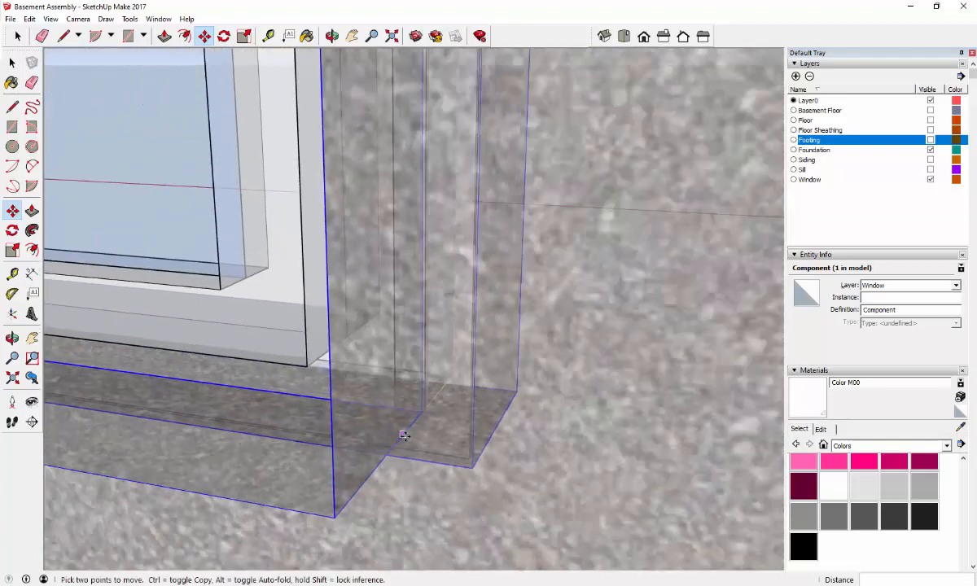
# Clear the selection and turn off the X-ray face style
pyautogui.hotkey('ctrl', 't')
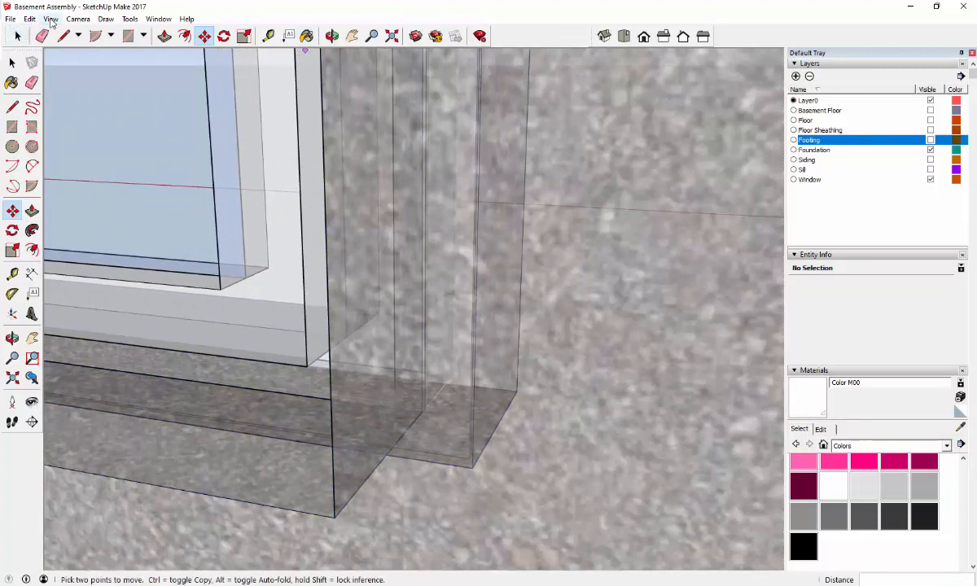
pyautogui.click(51, 18)
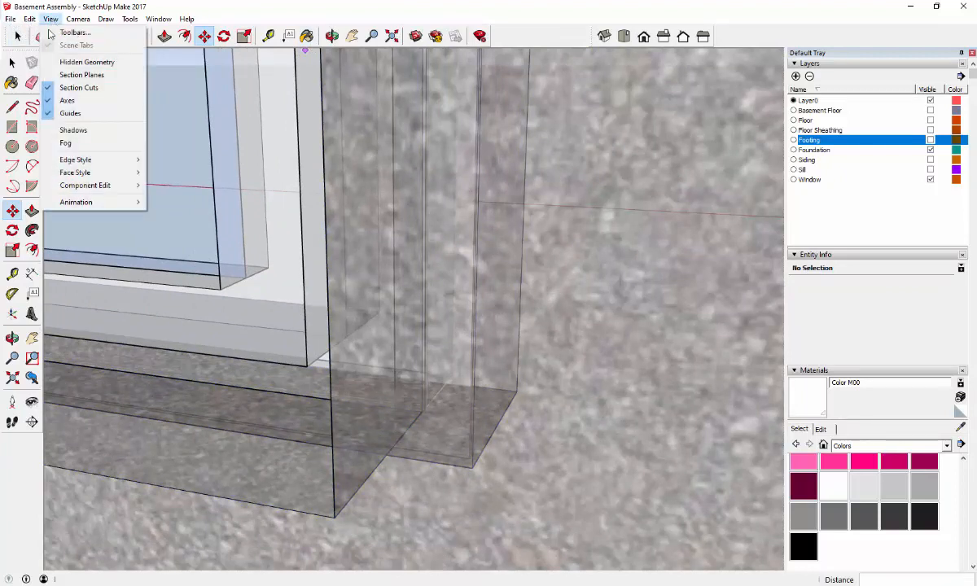
pyautogui.moveTo(62, 172)
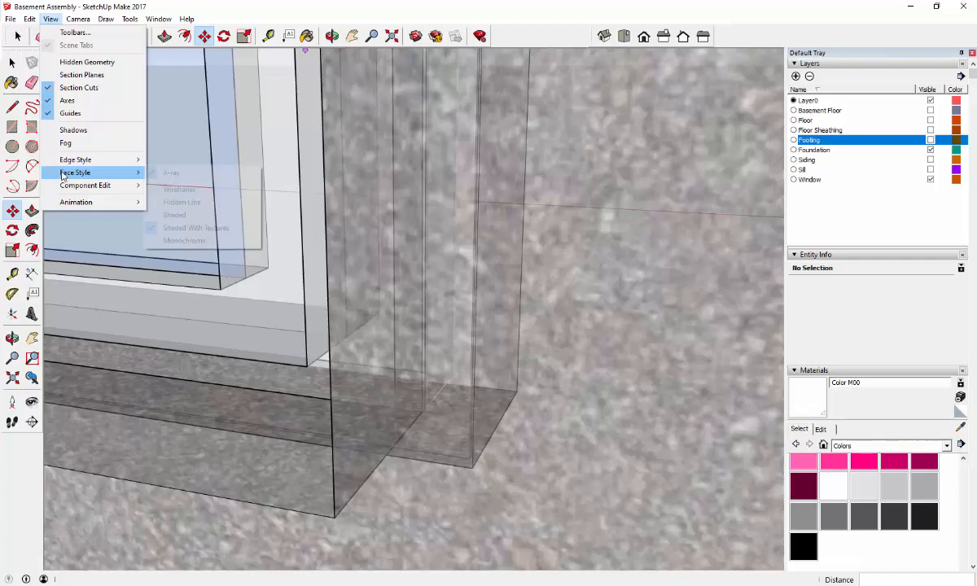
pyautogui.click(171, 173)
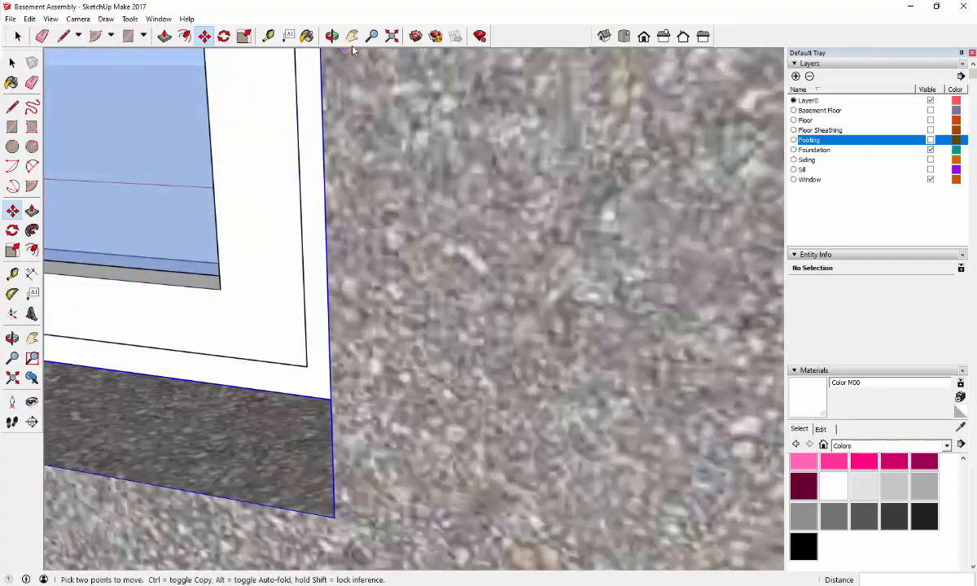
# Check the window's fit in the foundation wall and undo its move into the opening
pyautogui.click(332, 36)
pyautogui.moveTo(341, 147); pyautogui.dragTo(282, 287)
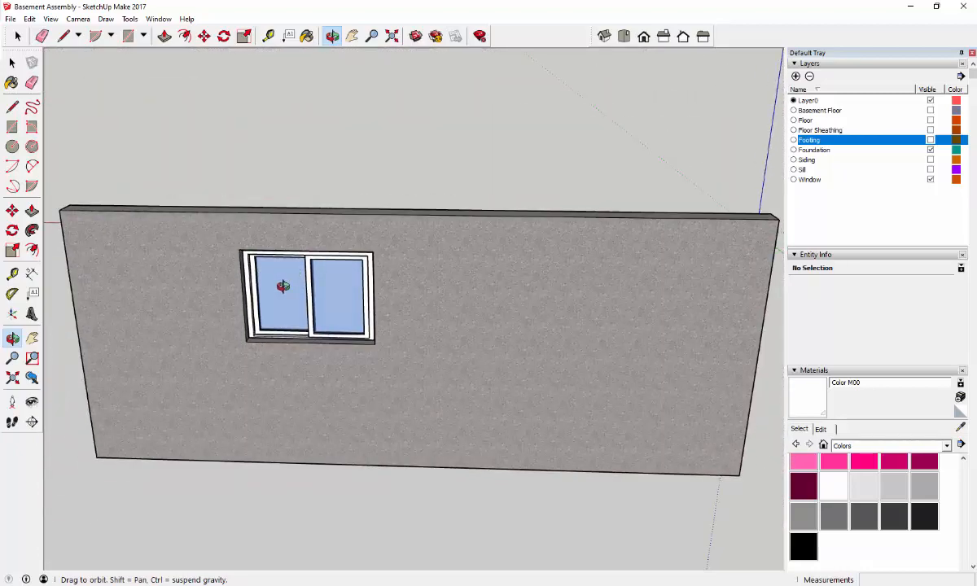
pyautogui.hotkey('ctrl', 'z')
# Select the window component and move it farther away from the foundation wall, about 2' 8 15/16", then clear the selection
pyautogui.click(353, 38)
pyautogui.moveTo(318, 211); pyautogui.dragTo(569, 170)
pyautogui.scroll(2, 272, 222)
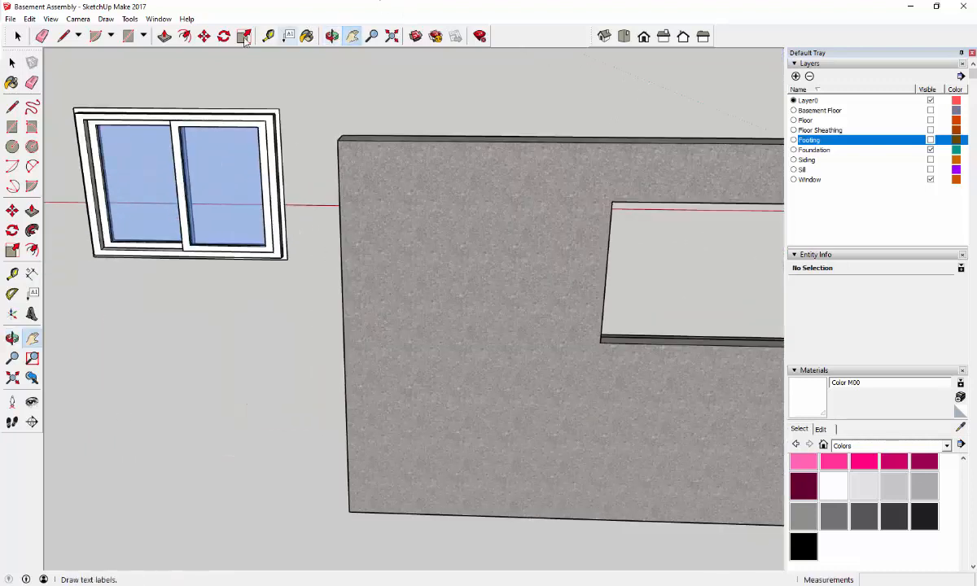
pyautogui.click(203, 36)
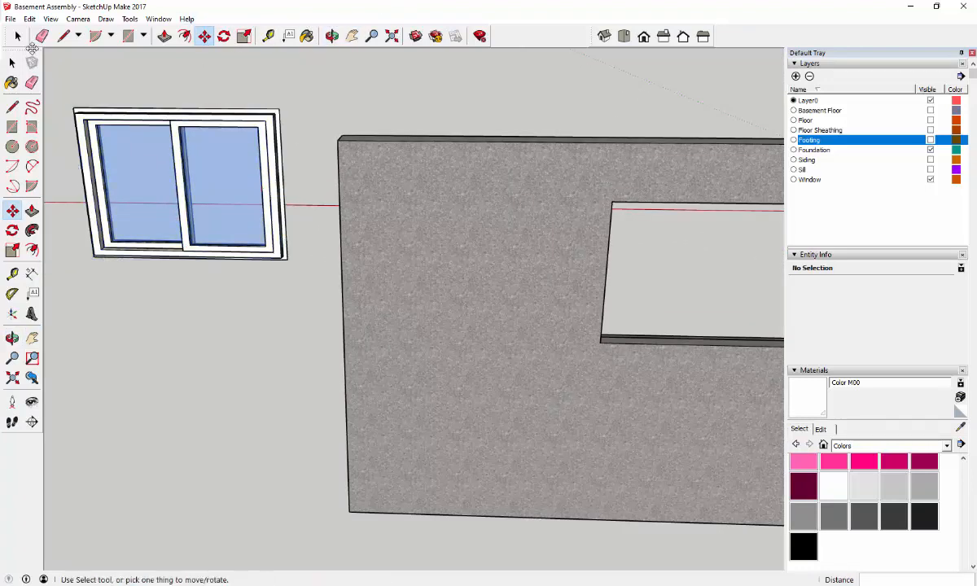
pyautogui.press('space')
pyautogui.click(271, 214)
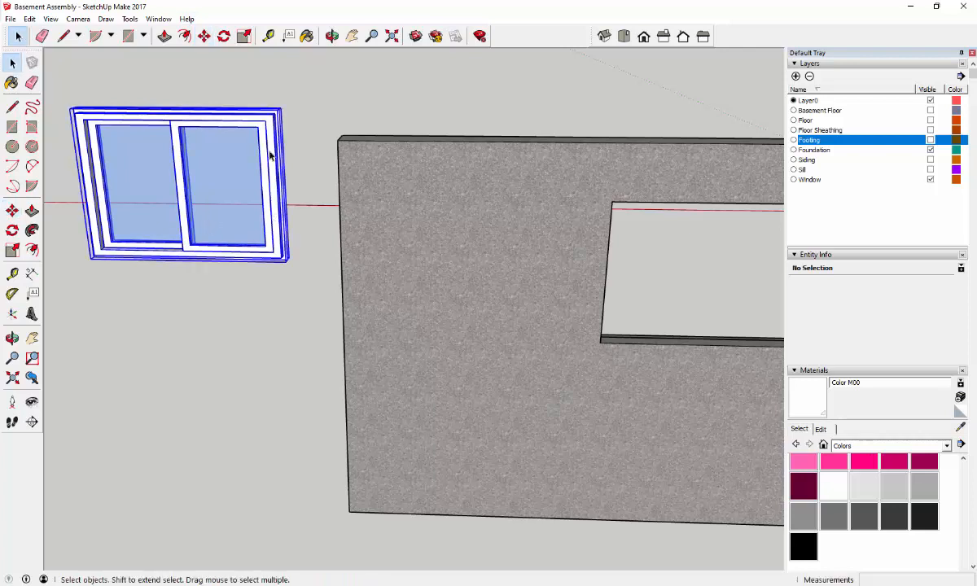
pyautogui.click(202, 39)
pyautogui.moveTo(292, 222); pyautogui.dragTo(239, 207)
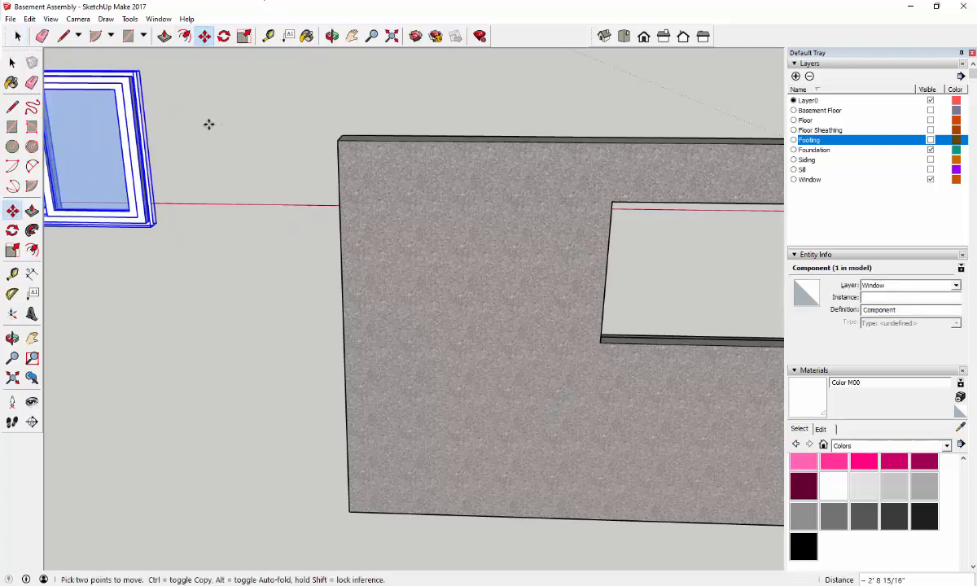
pyautogui.click(18, 36)
pyautogui.click(179, 126)
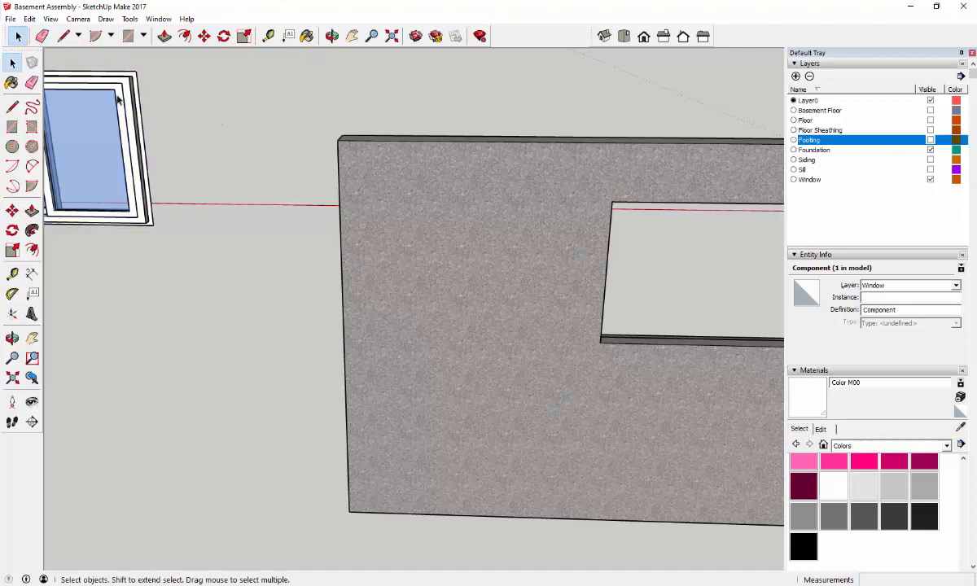
# Try to move the window from its lower frame corner, behind the raised frame, into the foundation wall's opening
pyautogui.click(109, 104)
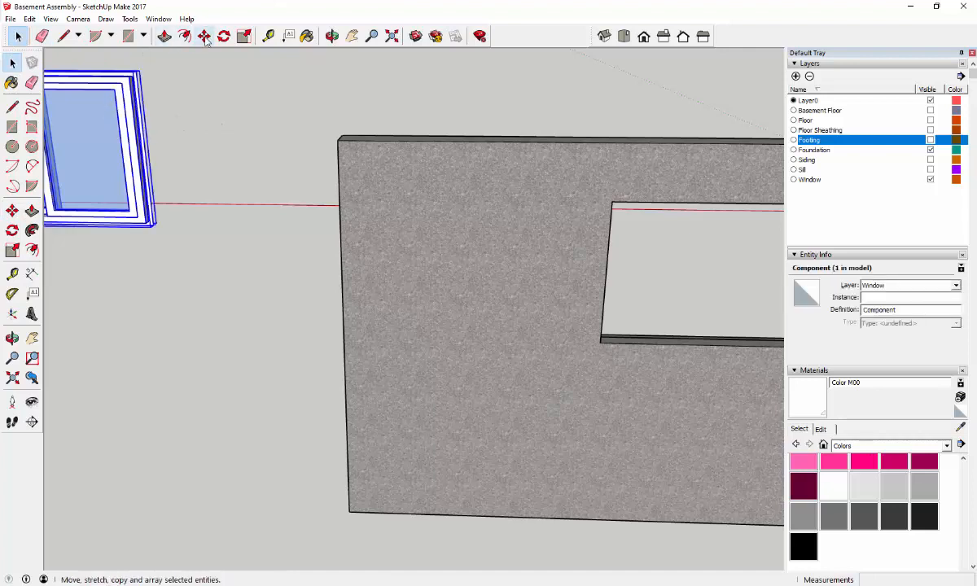
pyautogui.scroll(6, 114, 216)
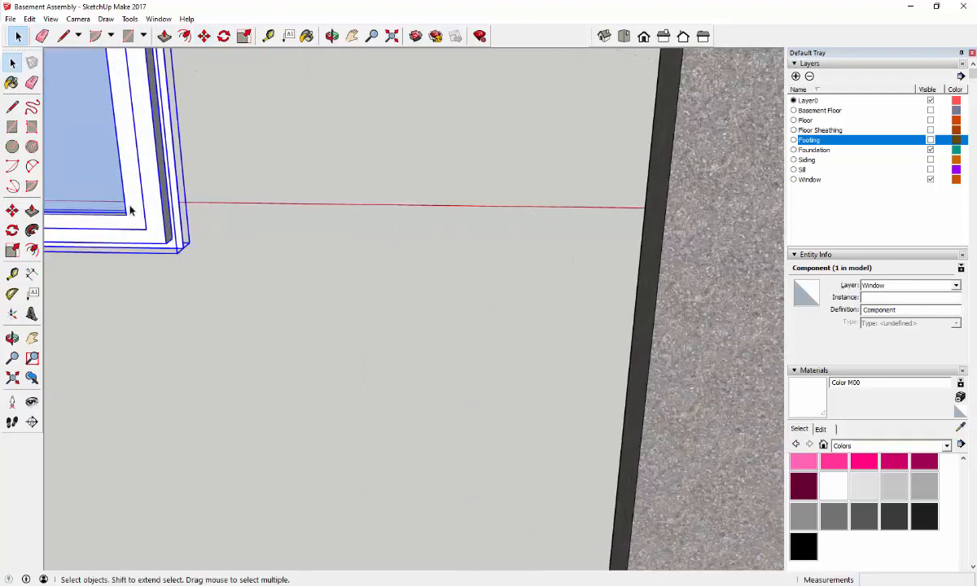
pyautogui.click(200, 39)
pyautogui.scroll(4, 195, 249)
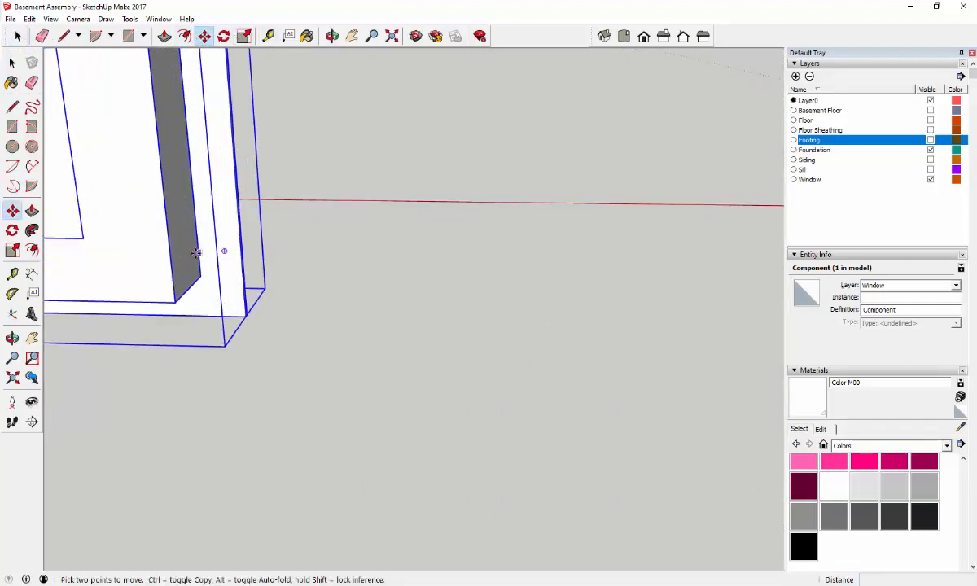
pyautogui.scroll(1, 199, 291)
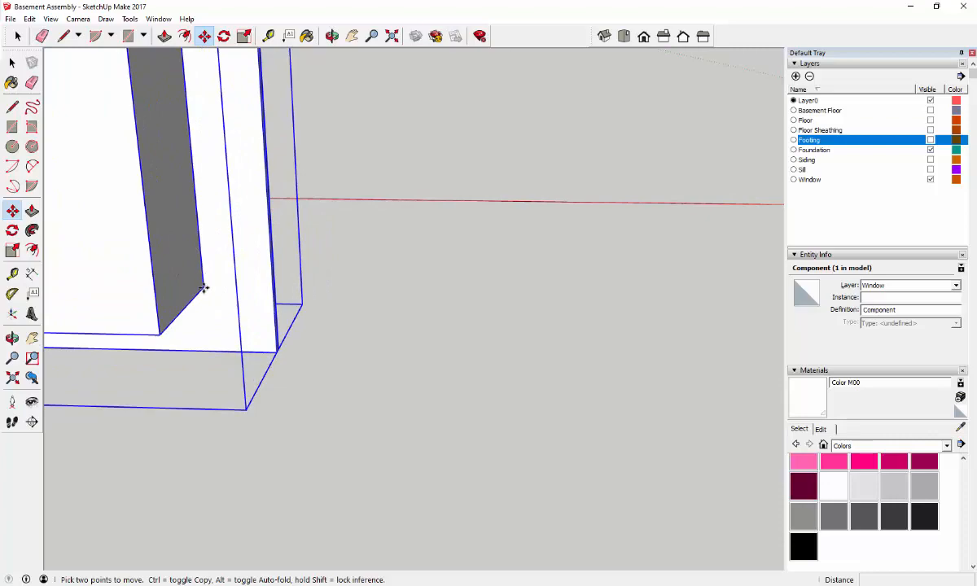
pyautogui.click(203, 289)
pyautogui.scroll(-10, 208, 294)
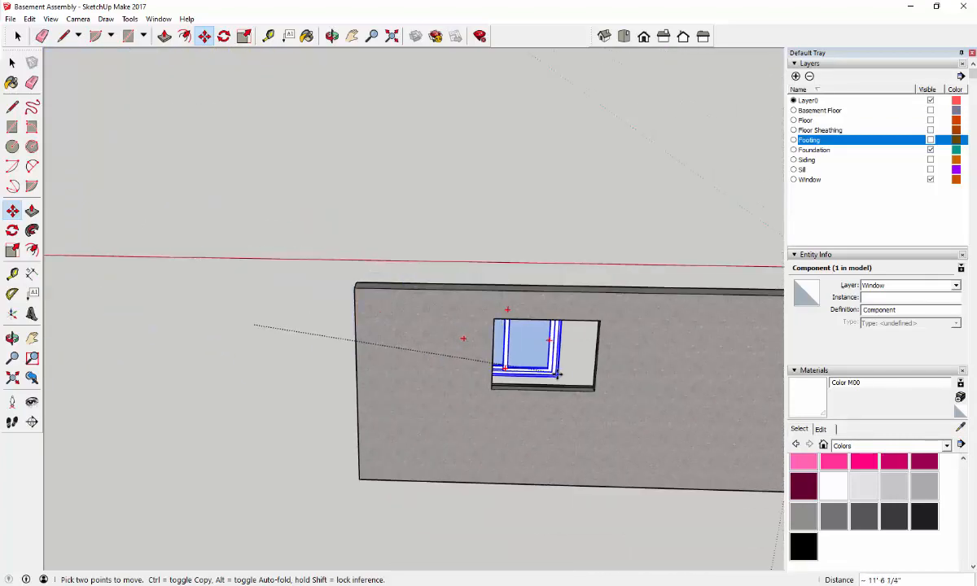
pyautogui.scroll(10, 559, 374)
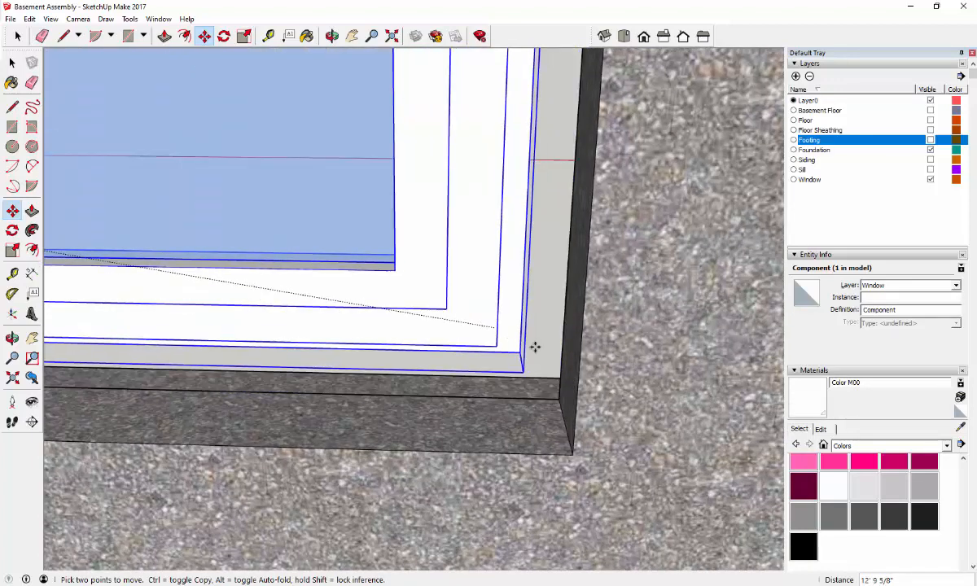
pyautogui.scroll(-10, 537, 350)
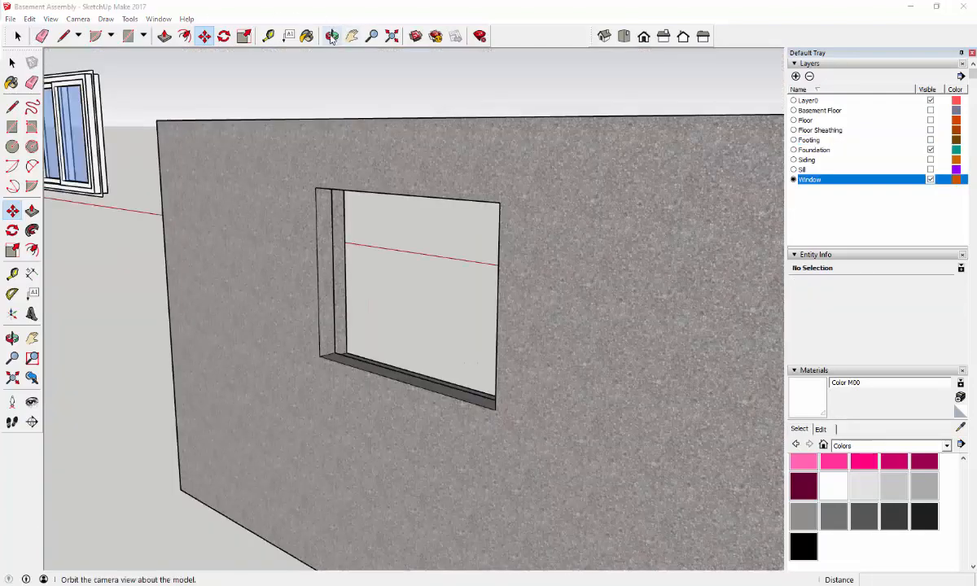
# Explode the window group beside the foundation wall and clear the selection
pyautogui.click(332, 36)
pyautogui.moveTo(269, 147); pyautogui.dragTo(261, 112)
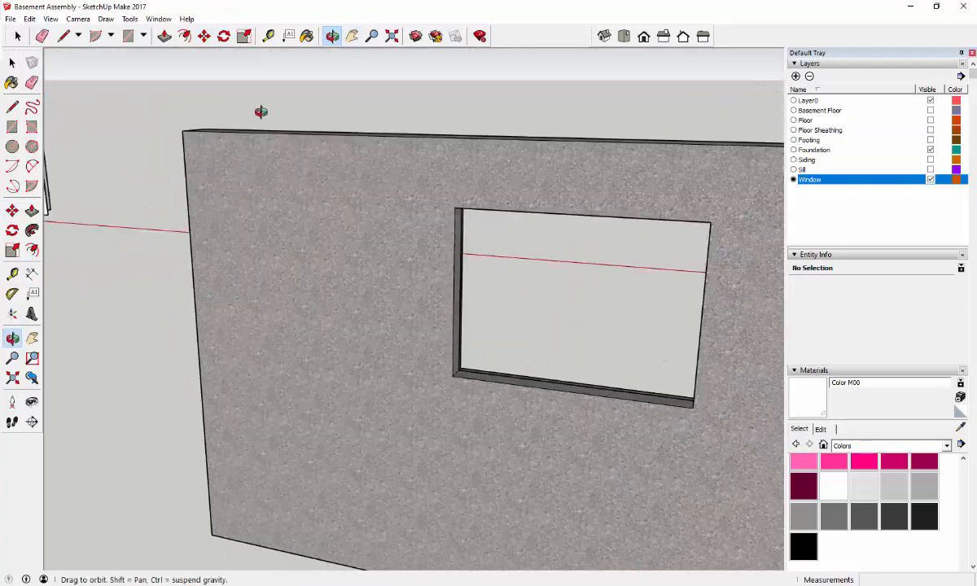
pyautogui.click(354, 39)
pyautogui.moveTo(283, 243); pyautogui.dragTo(575, 308)
pyautogui.scroll(-2, 264, 247)
pyautogui.moveTo(244, 199); pyautogui.dragTo(252, 228)
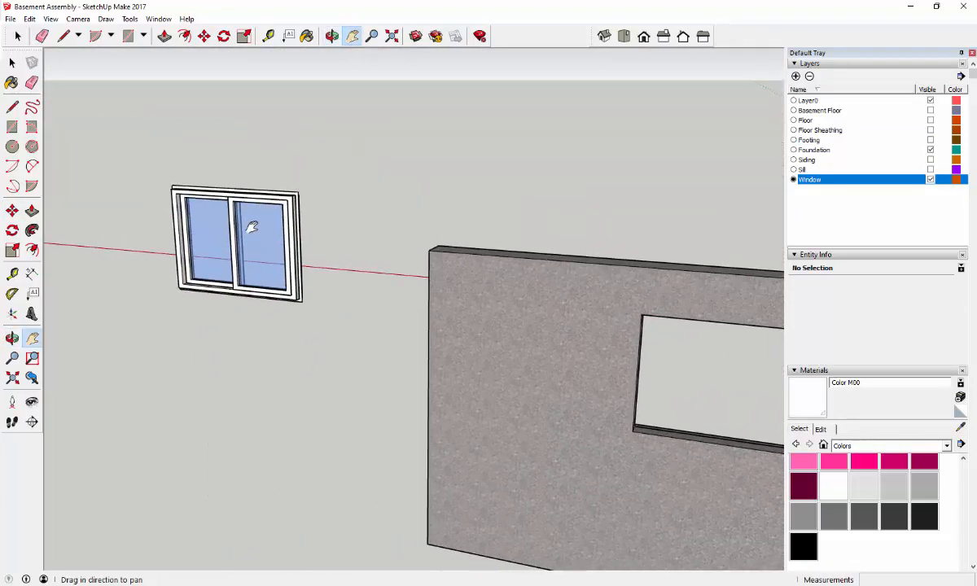
pyautogui.scroll(3, 250, 221)
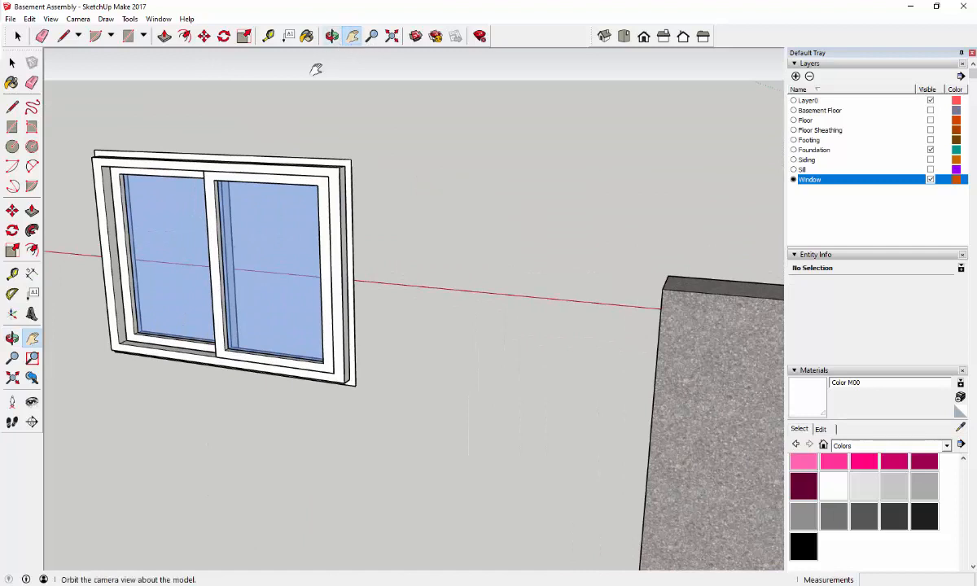
pyautogui.click(11, 63)
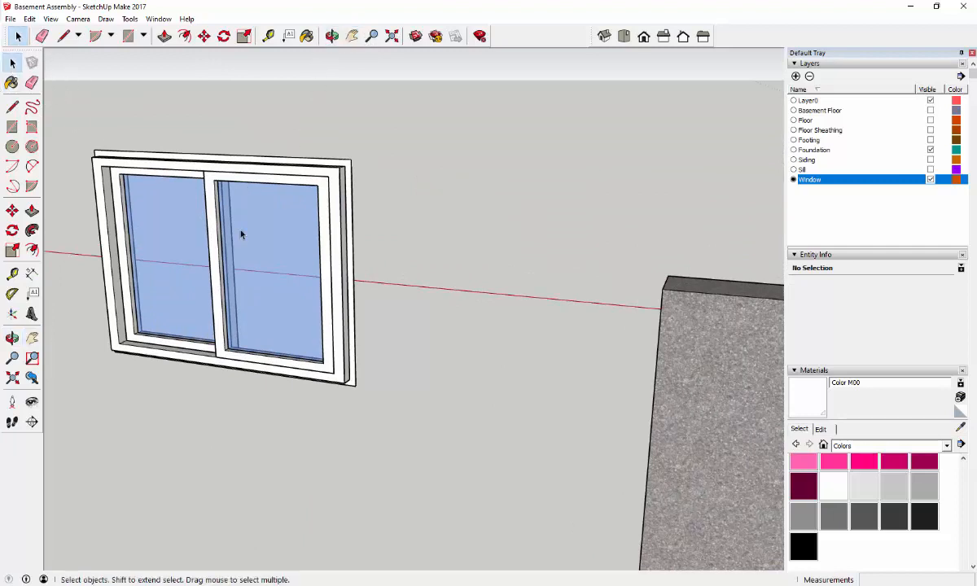
pyautogui.click(208, 220)
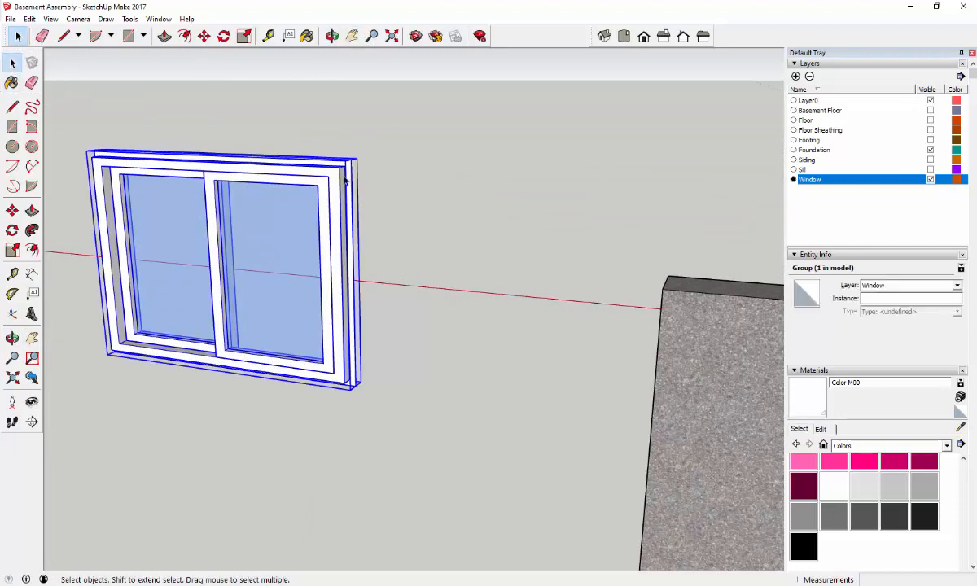
pyautogui.rightClick(270, 211)
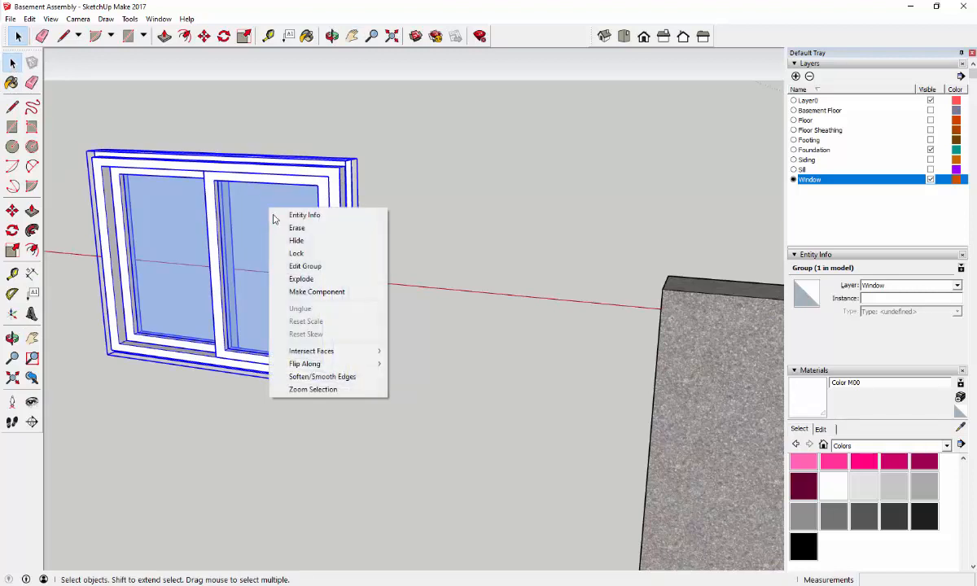
pyautogui.click(293, 279)
pyautogui.click(308, 415)
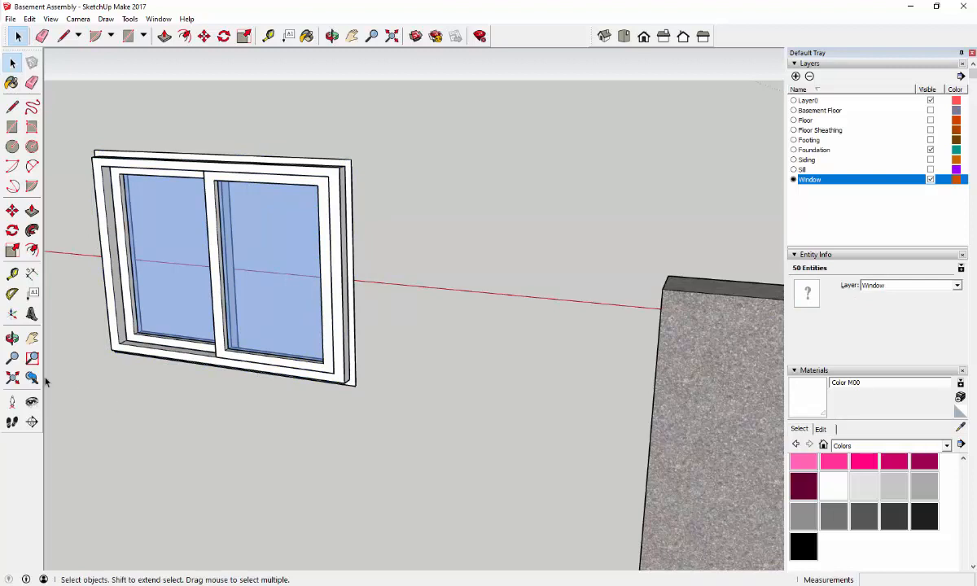
# Select all of the window's loose geometry and make it a group
pyautogui.moveTo(138, 250); pyautogui.dragTo(416, 140)
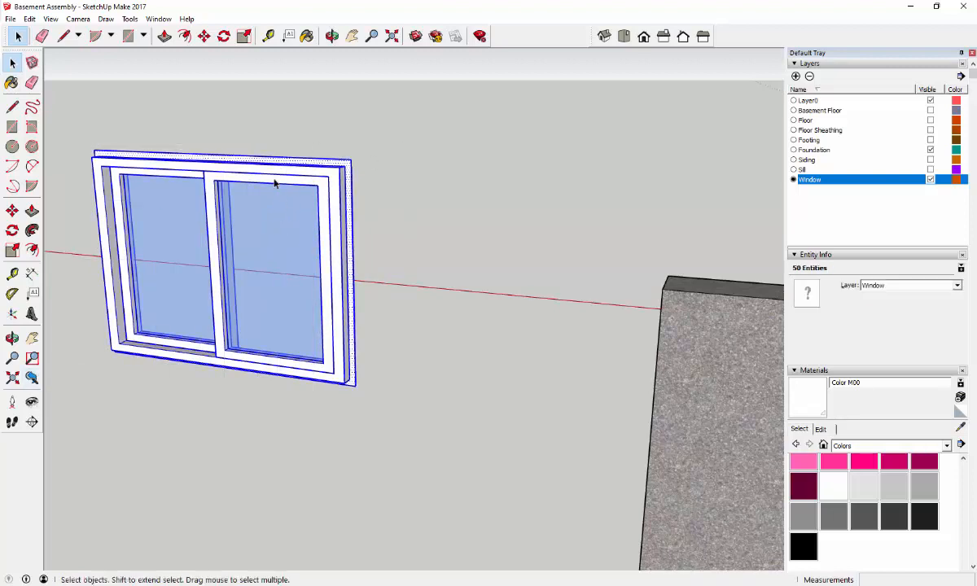
pyautogui.rightClick(273, 210)
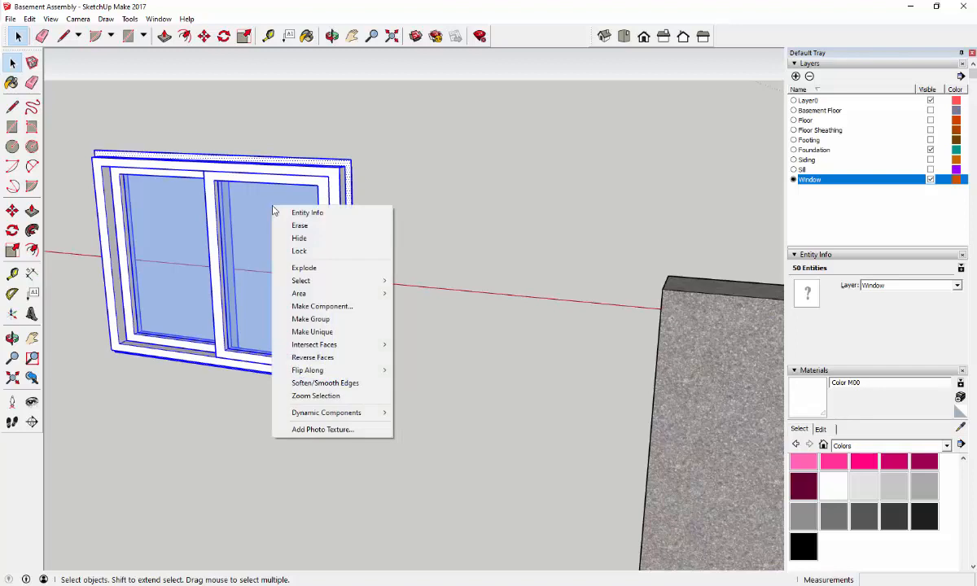
pyautogui.click(306, 319)
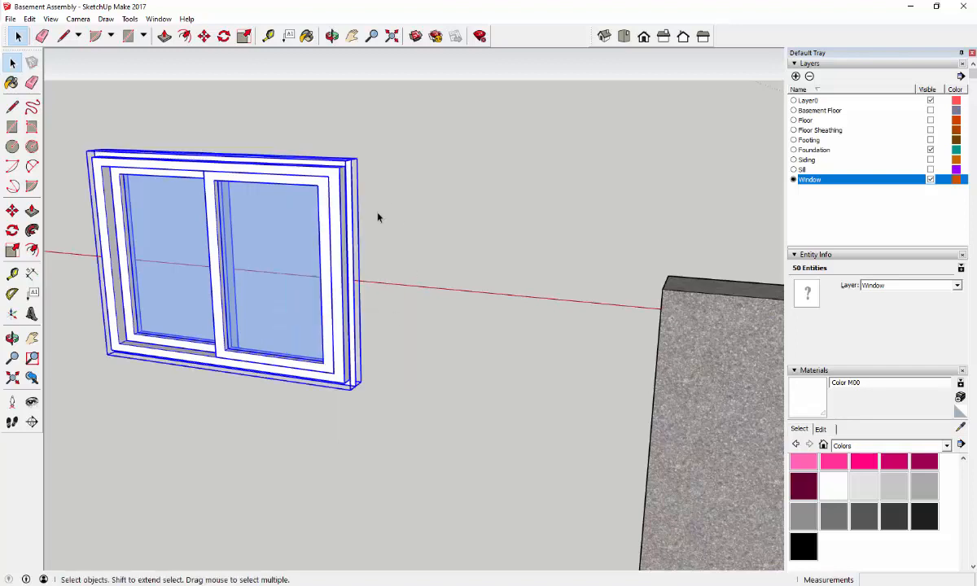
# Pick up the window group with Move, using the lower corner endpoint of its flange as the base point
pyautogui.click(351, 37)
pyautogui.moveTo(431, 154); pyautogui.dragTo(302, 206)
pyautogui.scroll(5, 289, 221)
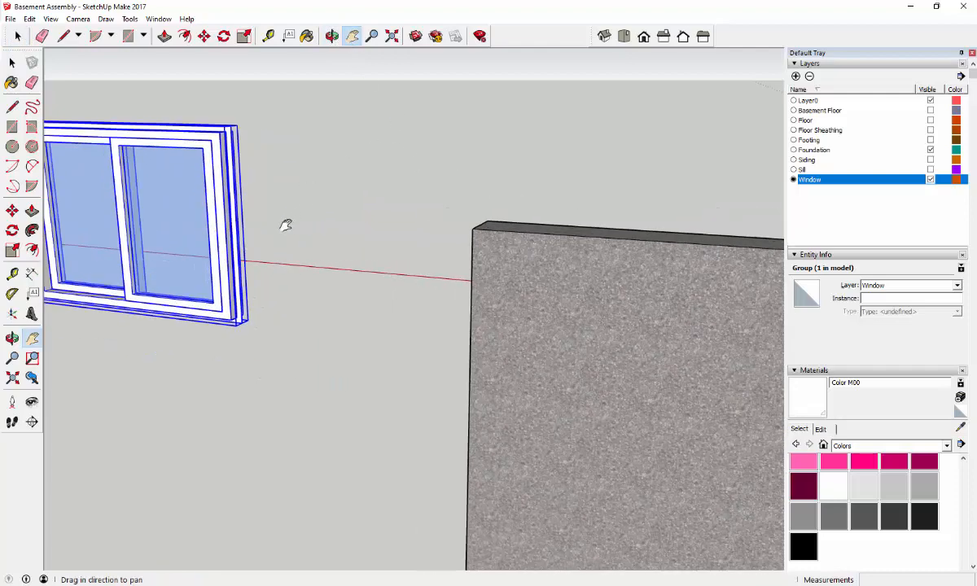
pyautogui.scroll(4, 236, 324)
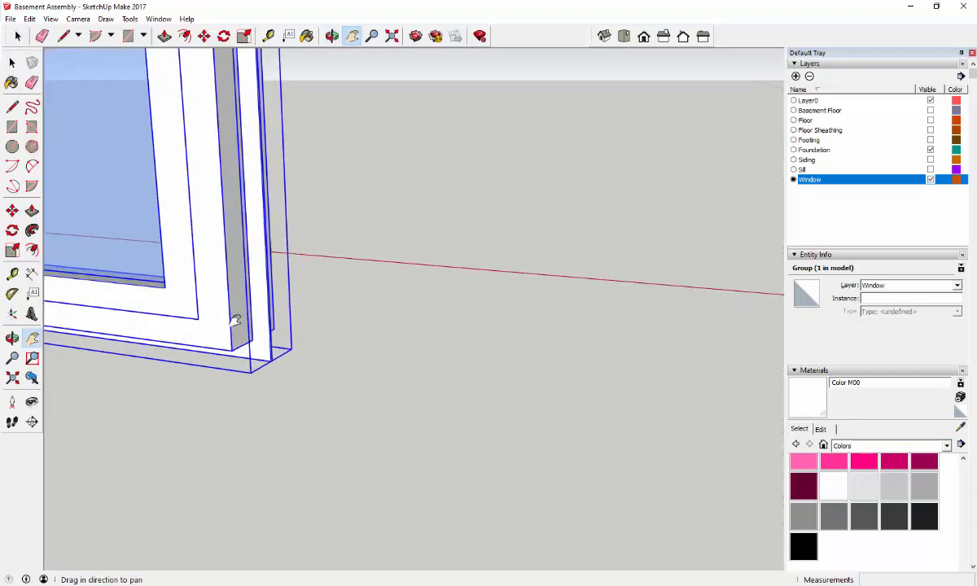
pyautogui.click(203, 39)
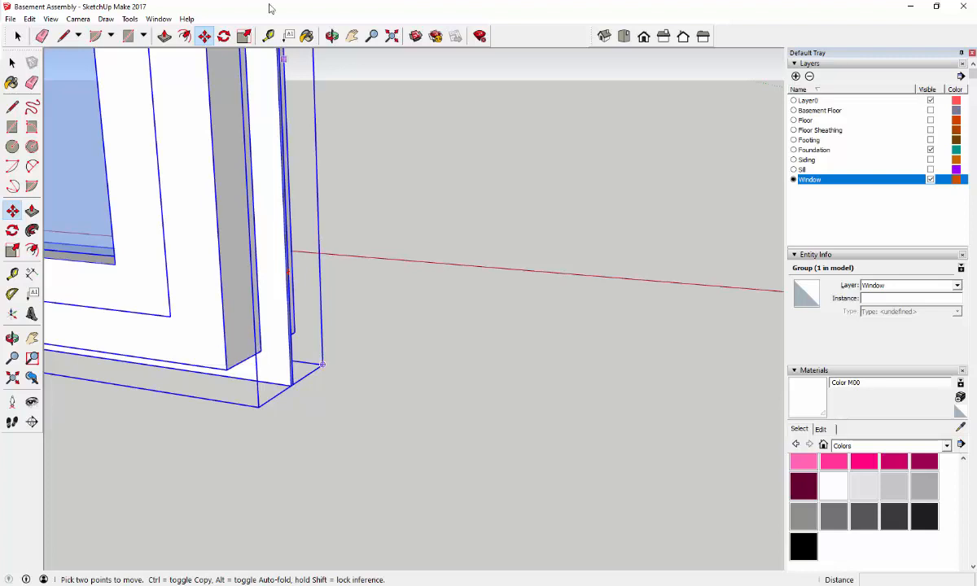
pyautogui.click(332, 36)
pyautogui.moveTo(253, 281); pyautogui.dragTo(71, 239)
pyautogui.scroll(2, 384, 351)
pyautogui.scroll(2, 323, 363)
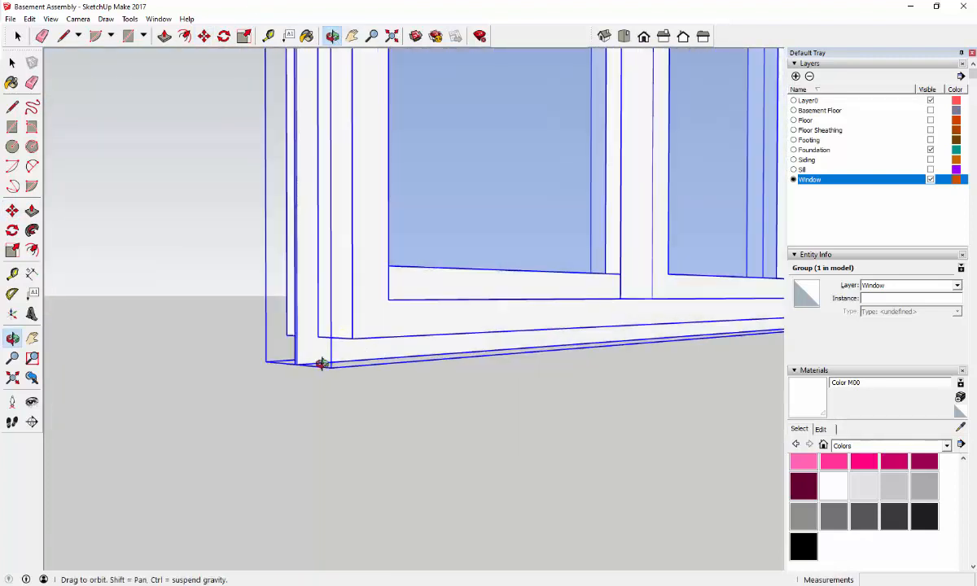
pyautogui.scroll(2, 322, 356)
pyautogui.press('m')
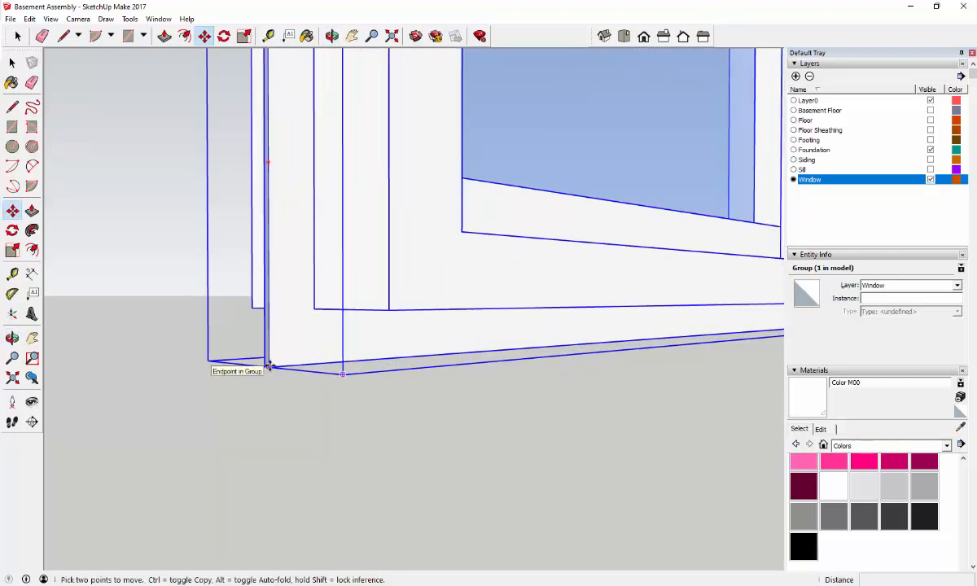
pyautogui.scroll(-5, 271, 367)
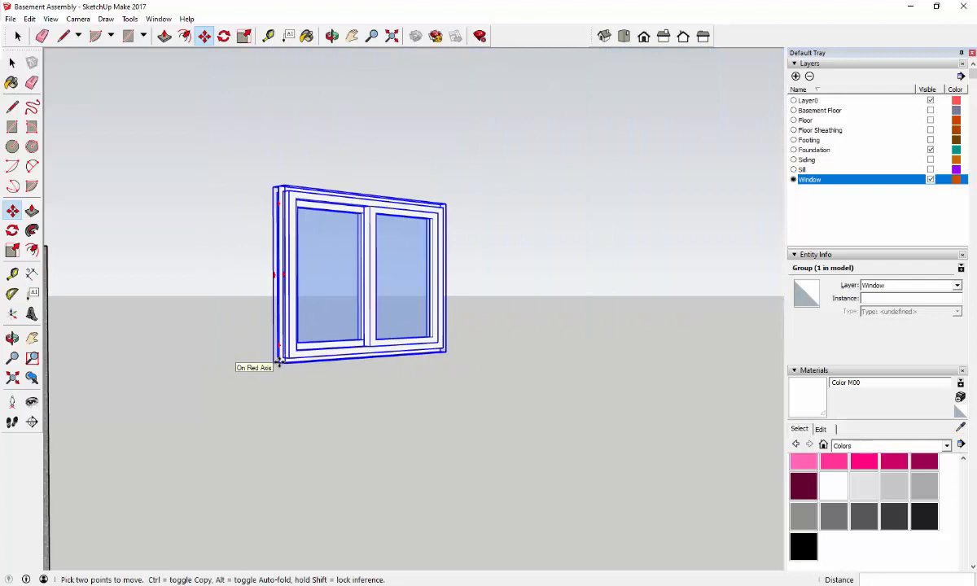
pyautogui.scroll(-1, 279, 363)
pyautogui.click(278, 363)
# Place the held flange corner of the window on the matching lower corner of the recessed ledge in the foundation opening
pyautogui.scroll(-2, 274, 313)
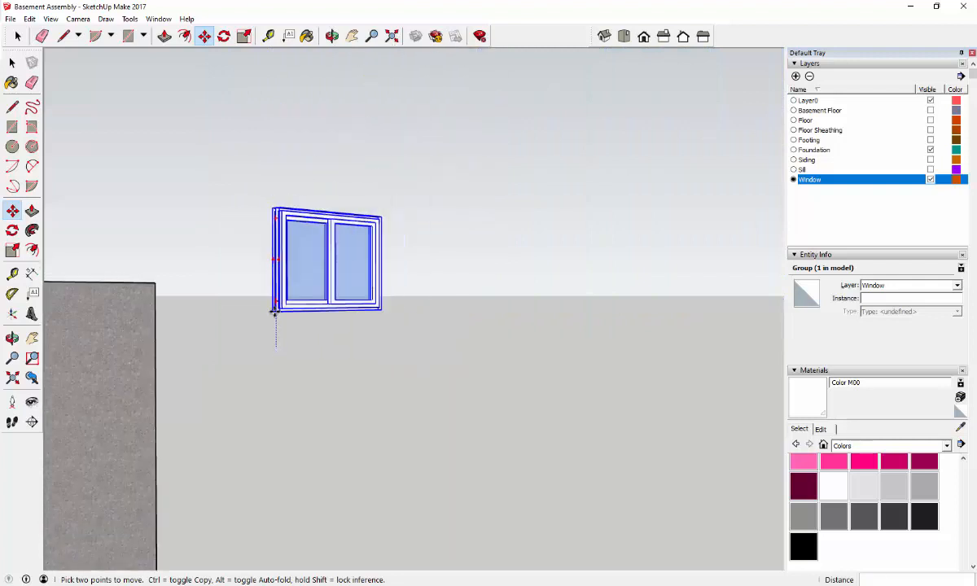
pyautogui.moveTo(274, 313); pyautogui.dragTo(219, 344, button='middle')
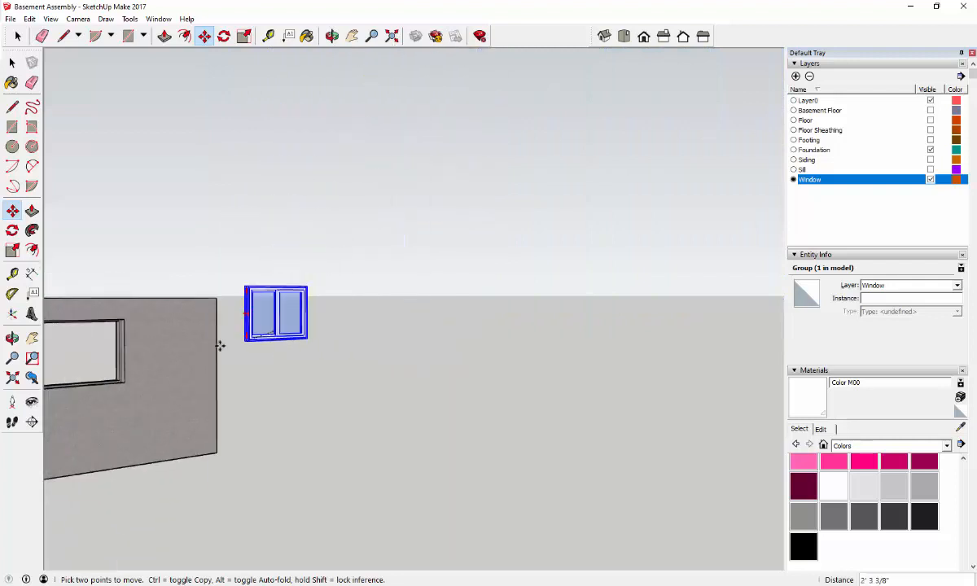
pyautogui.click(353, 36)
pyautogui.scroll(5, 261, 318)
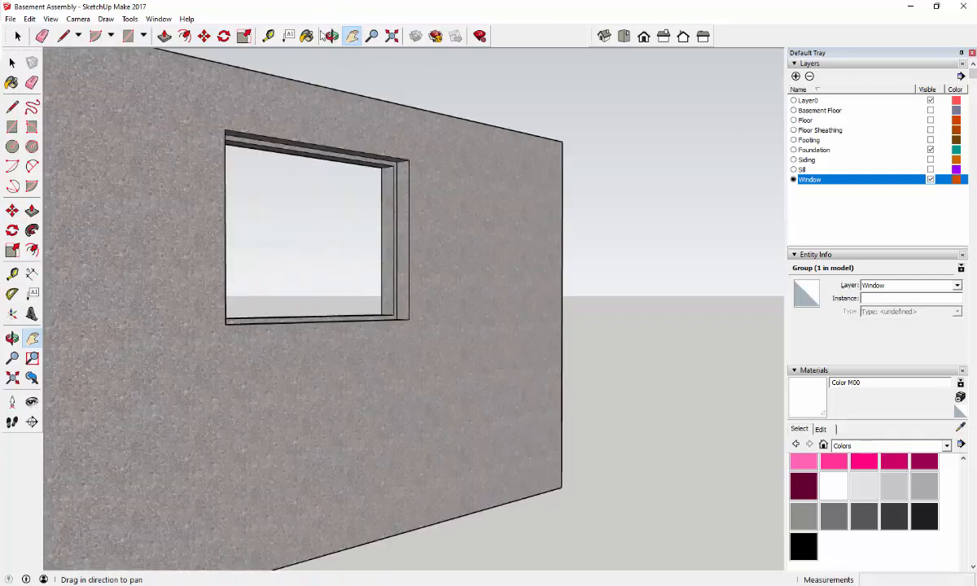
pyautogui.click(330, 36)
pyautogui.moveTo(308, 227); pyautogui.dragTo(96, 337)
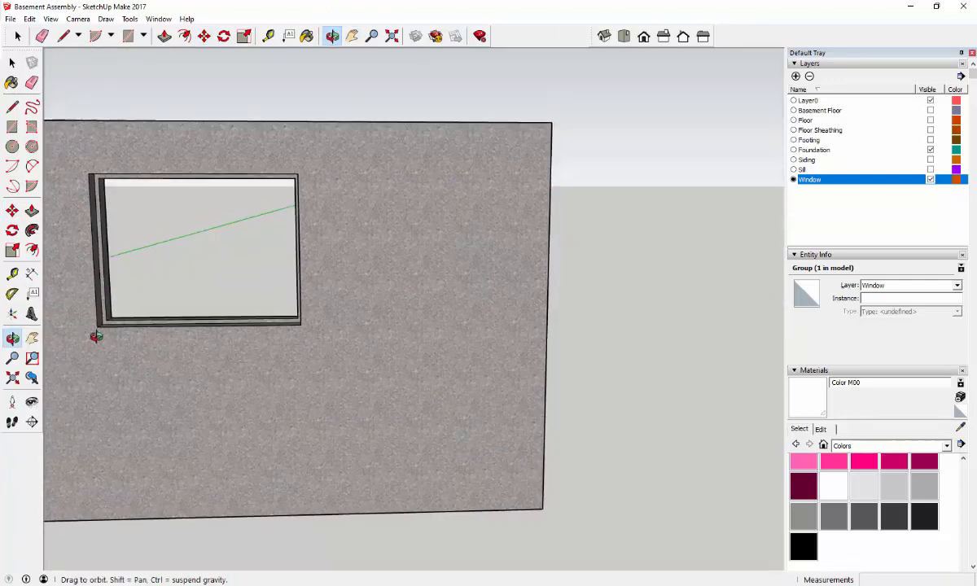
pyautogui.scroll(4, 110, 326)
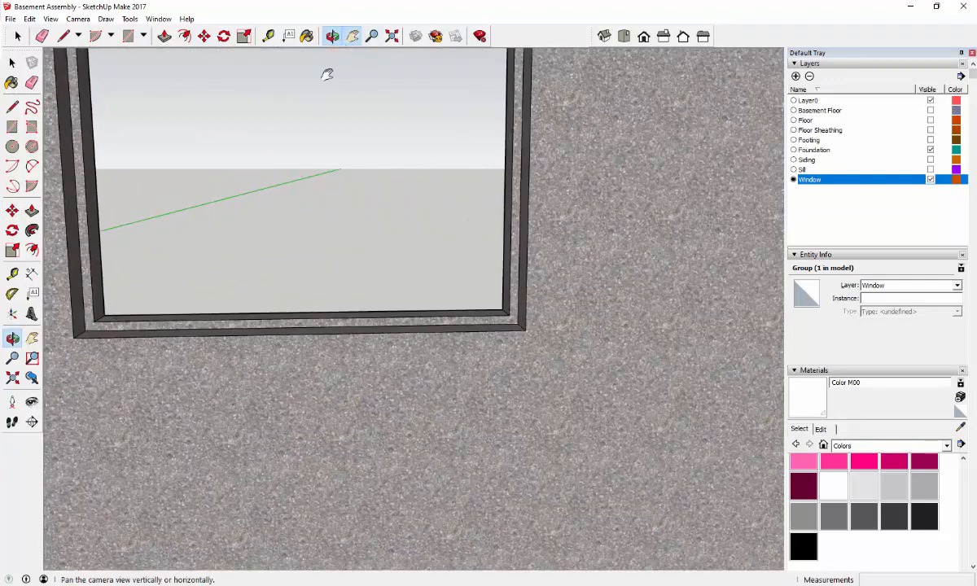
pyautogui.moveTo(172, 251); pyautogui.dragTo(309, 258)
pyautogui.scroll(6, 211, 349)
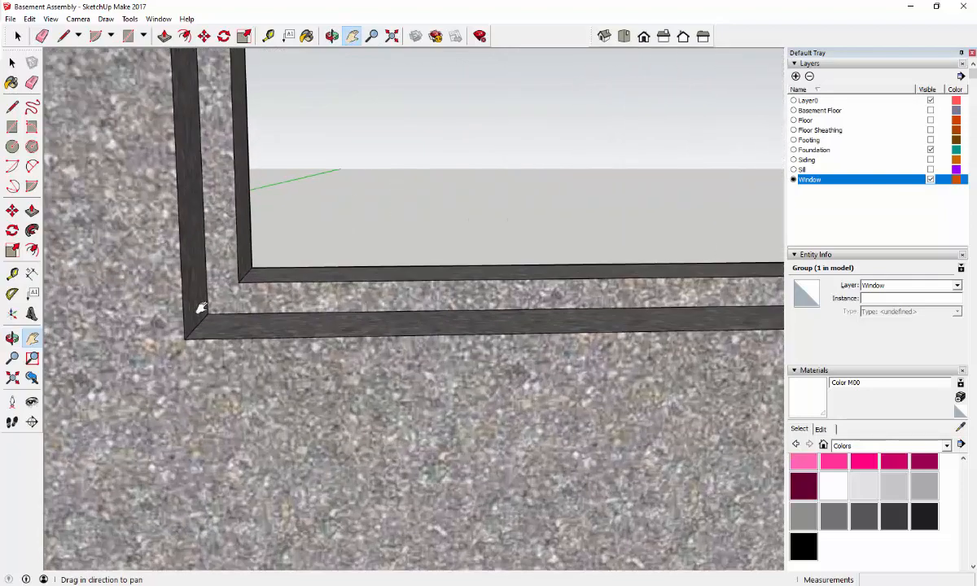
pyautogui.press('m')
pyautogui.click(207, 313)
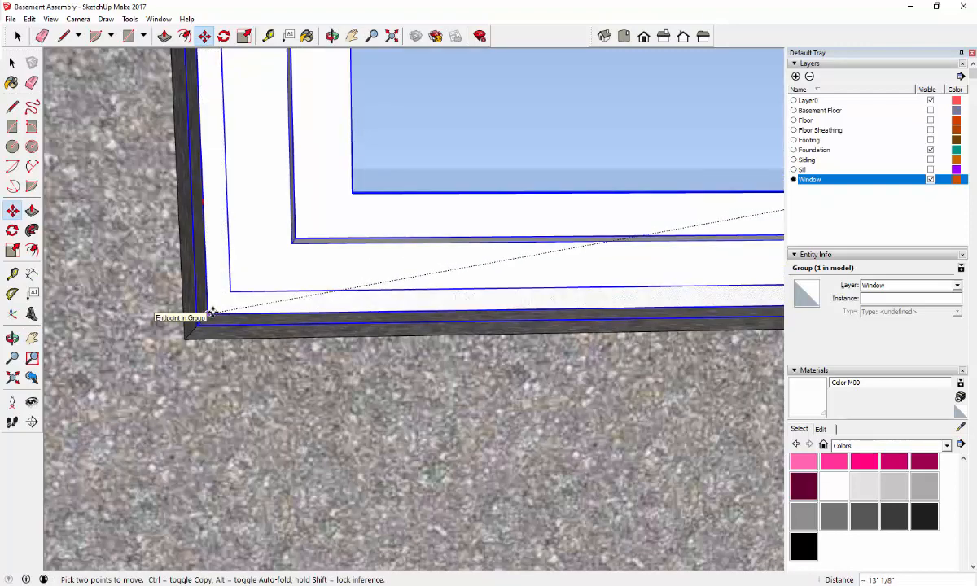
# Drop the held window on the recessed ledge's inner corner and move it 1/8 inch off the ledge toward the wall's near face
pyautogui.click(211, 312)
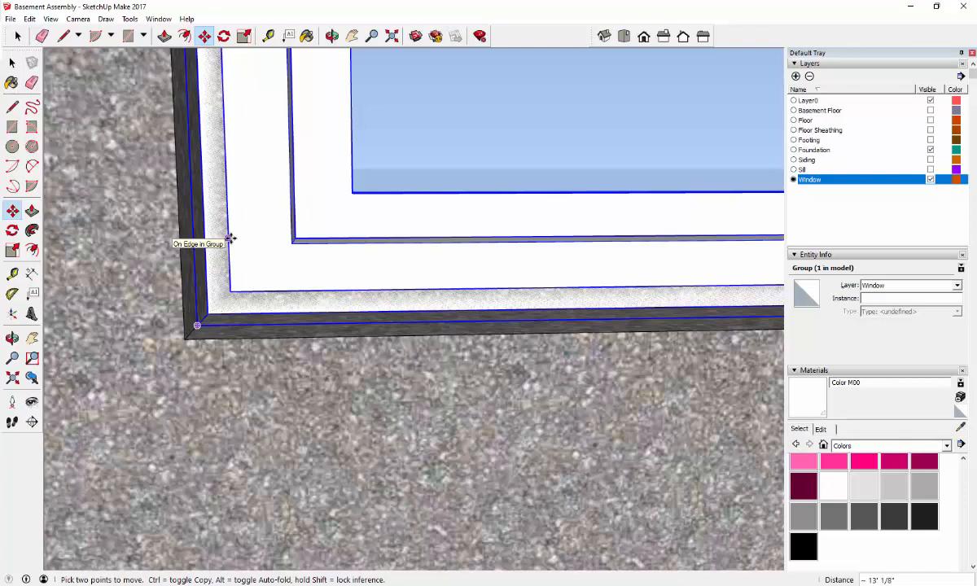
pyautogui.scroll(-2, 273, 228)
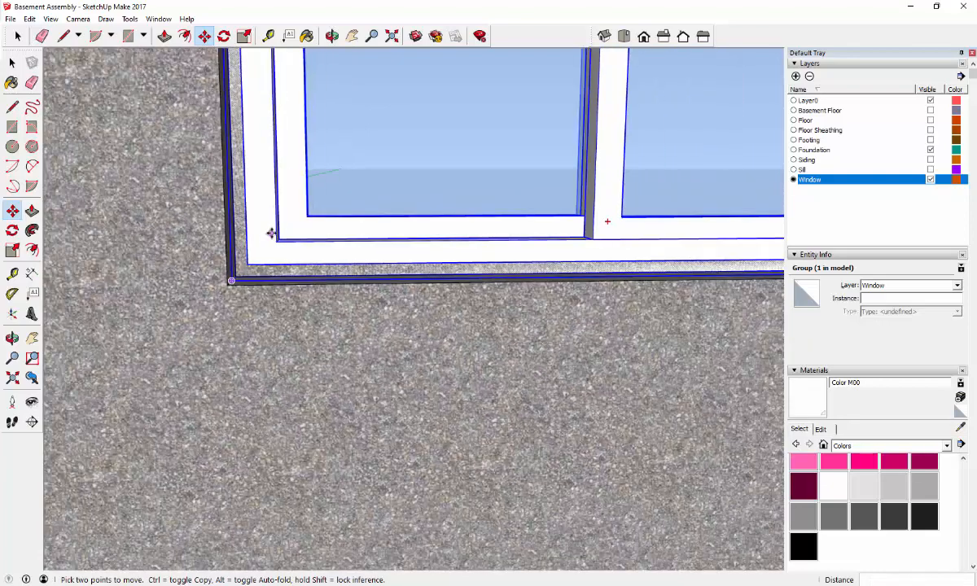
pyautogui.scroll(-1, 276, 220)
pyautogui.scroll(3, 267, 230)
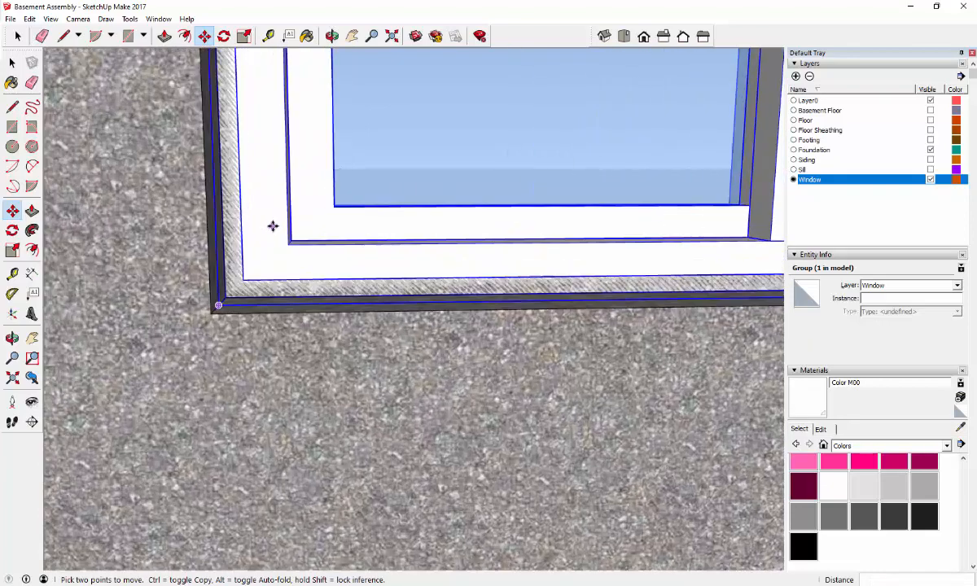
pyautogui.scroll(1, 269, 232)
pyautogui.scroll(1, 258, 247)
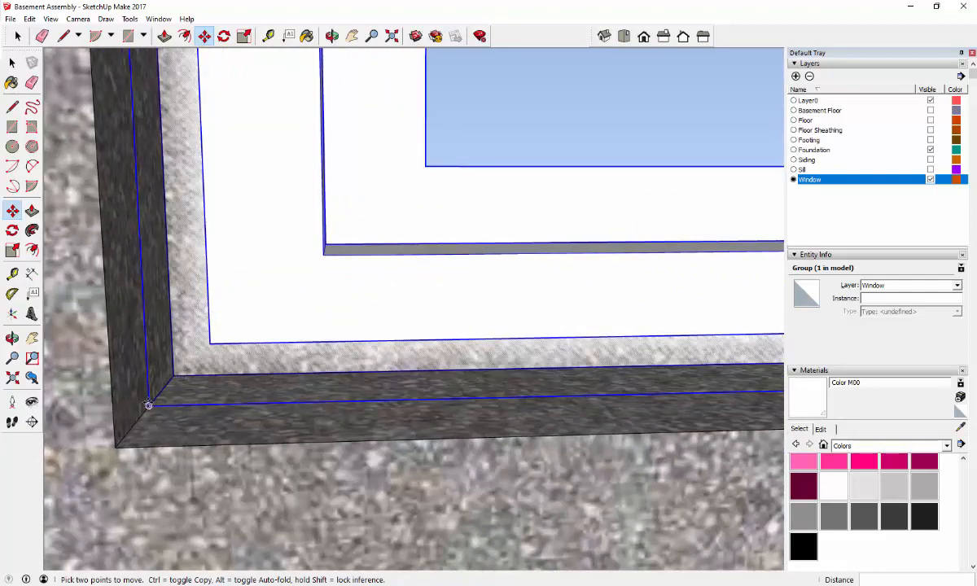
pyautogui.scroll(-1, 148, 405)
pyautogui.scroll(1, 148, 405)
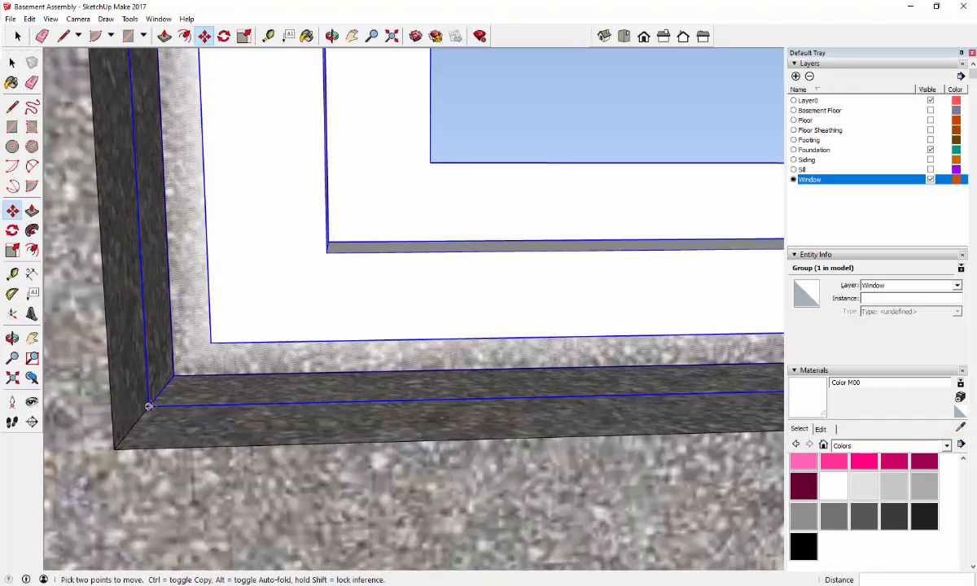
pyautogui.click(149, 406)
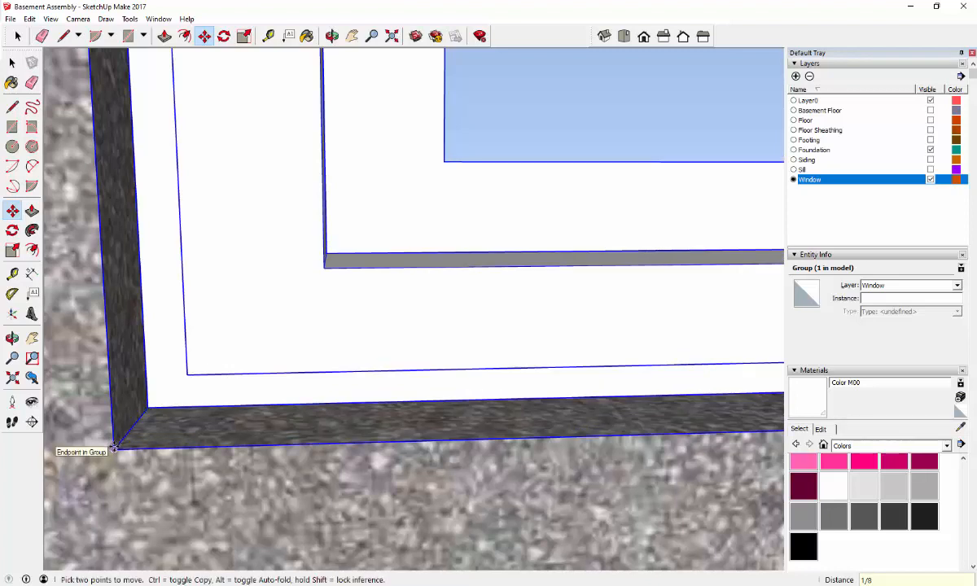
pyautogui.click(114, 447)
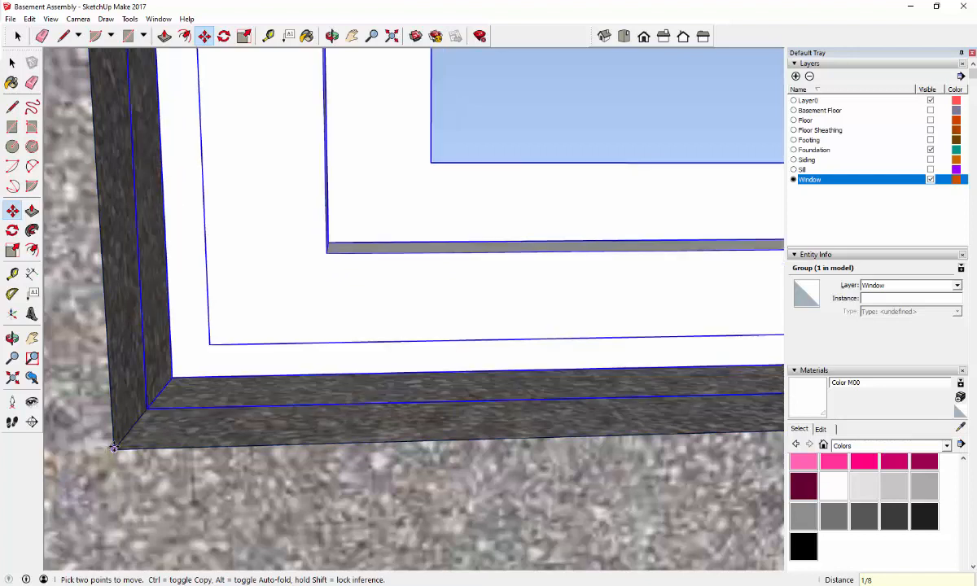
# Raise the window .25 inch along the blue axis, using the opposite lower corner of its flange as the base point
pyautogui.click(352, 38)
pyautogui.scroll(-5, 497, 312)
pyautogui.moveTo(521, 312); pyautogui.dragTo(143, 324)
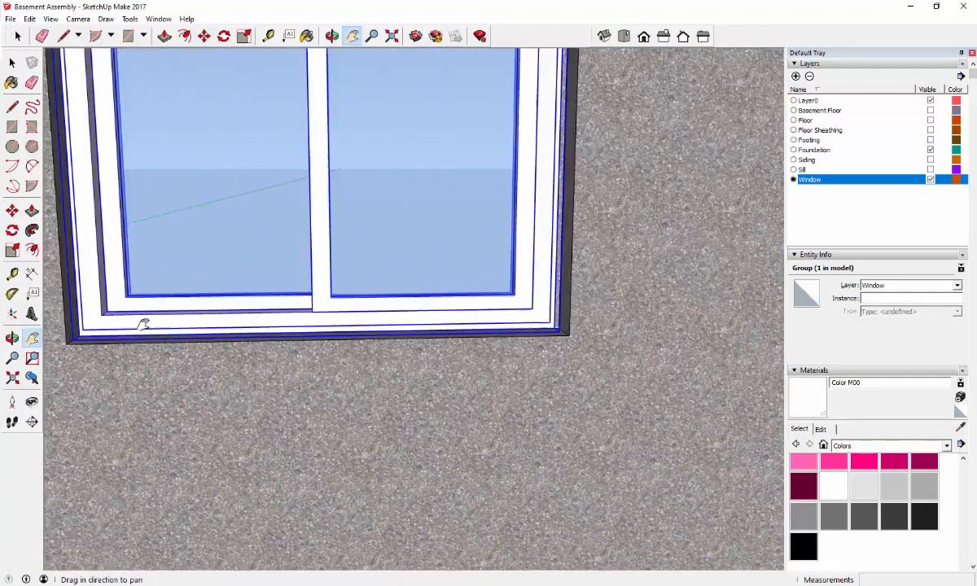
pyautogui.scroll(6, 510, 308)
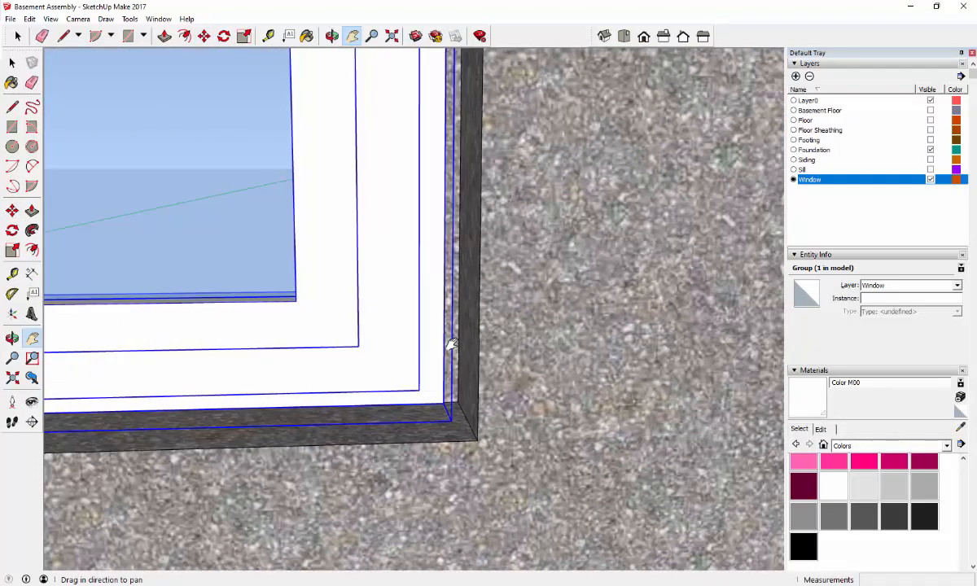
pyautogui.scroll(3, 451, 346)
pyautogui.scroll(-1, 446, 332)
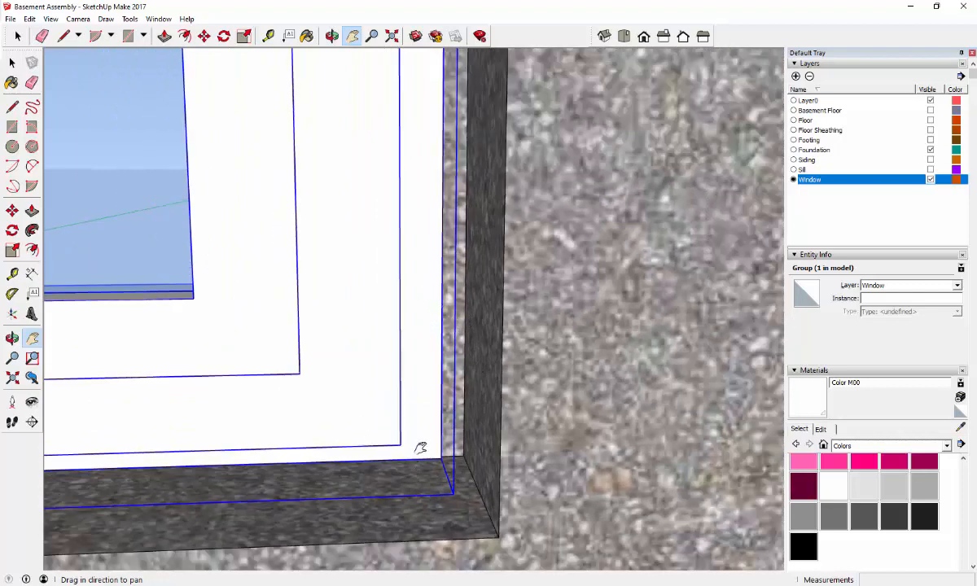
pyautogui.scroll(6, 423, 444)
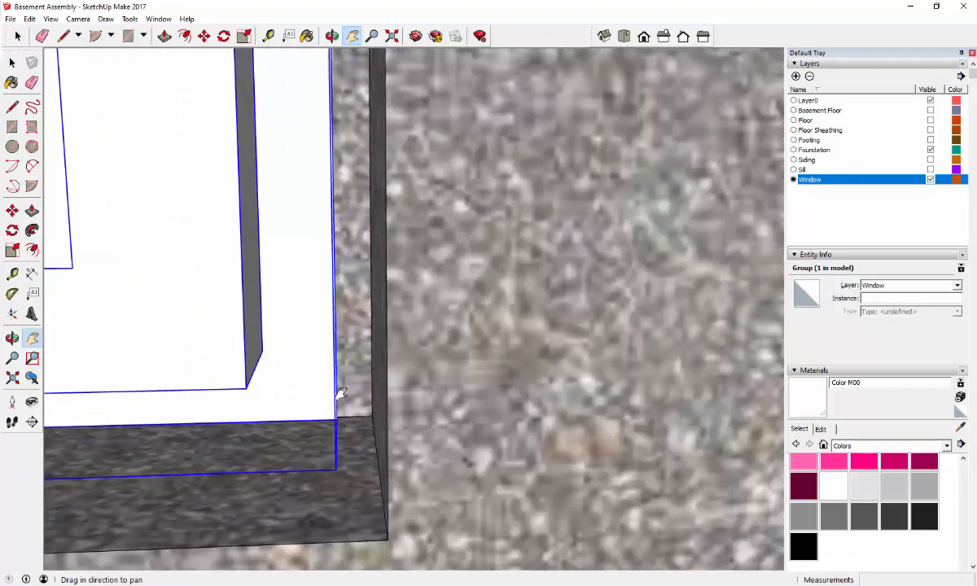
pyautogui.moveTo(343, 375); pyautogui.dragTo(432, 371)
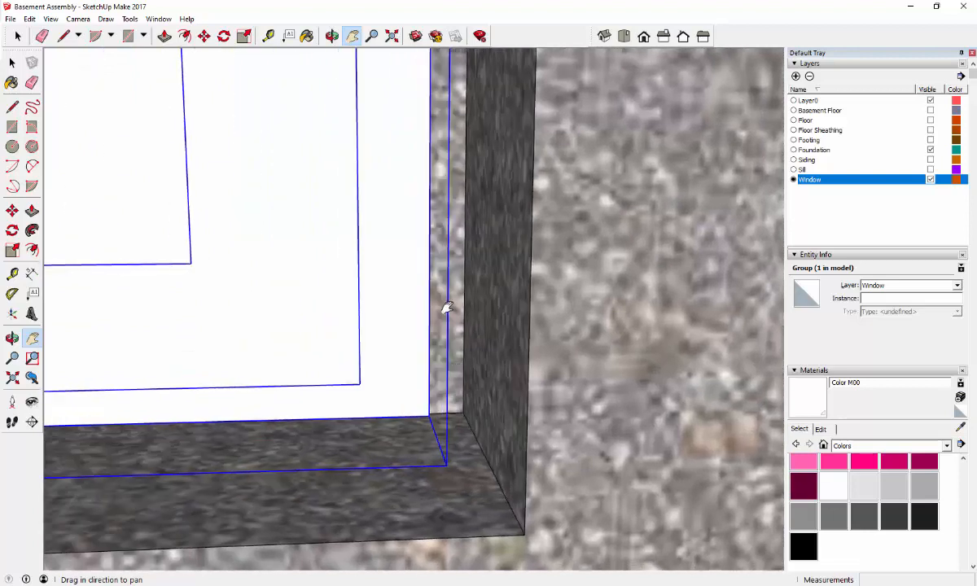
pyautogui.click(204, 36)
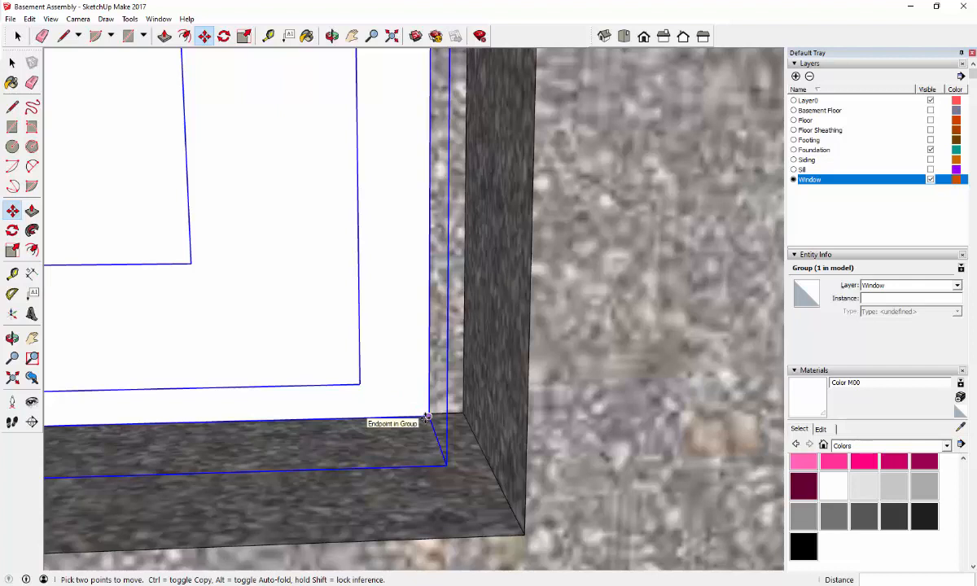
pyautogui.click(427, 417)
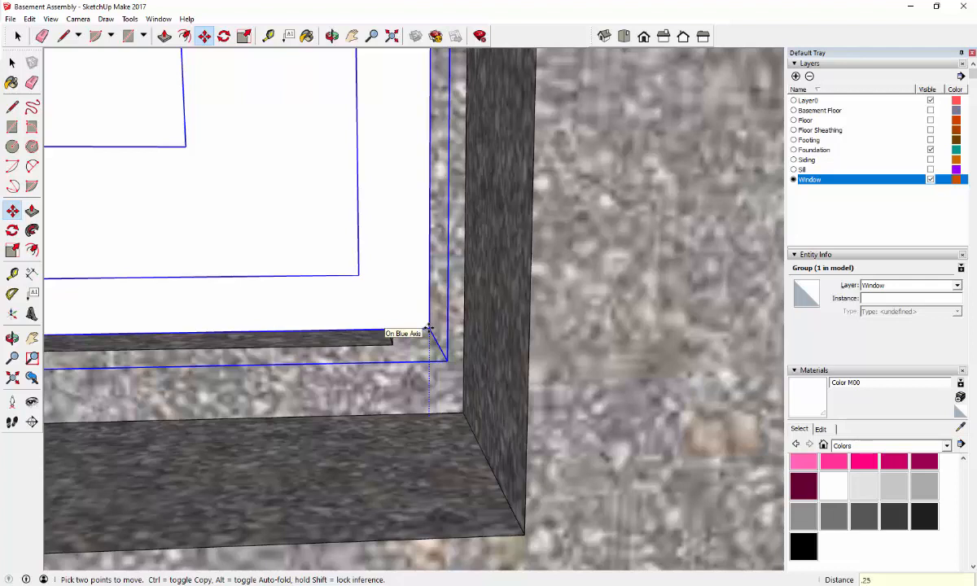
pyautogui.press('Return')
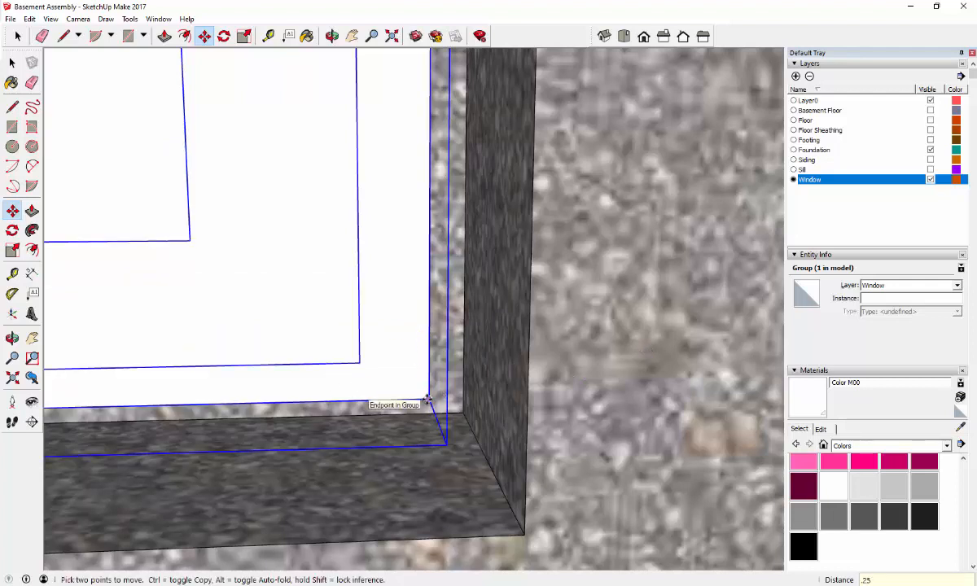
# Shift the window 1/4 inch along the red axis toward the wider gap at the side of the opening
pyautogui.write('3/8')
pyautogui.press('Return')
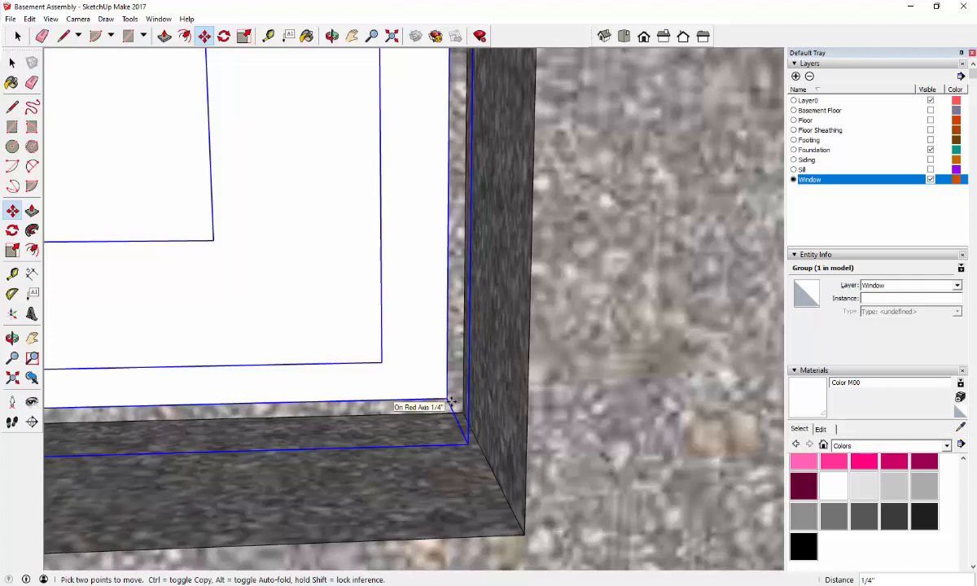
pyautogui.click(451, 401)
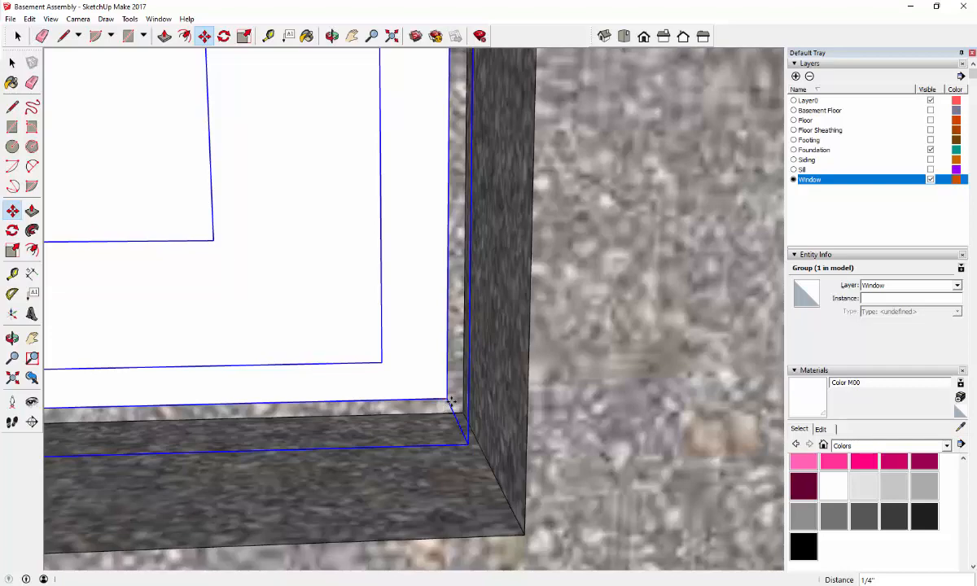
pyautogui.scroll(-10, 434, 472)
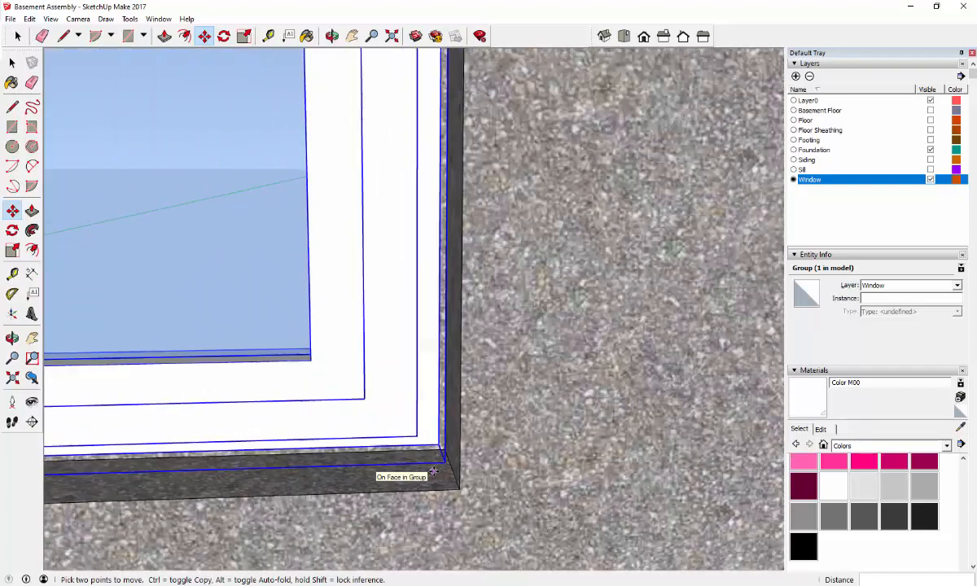
pyautogui.scroll(-3, 434, 472)
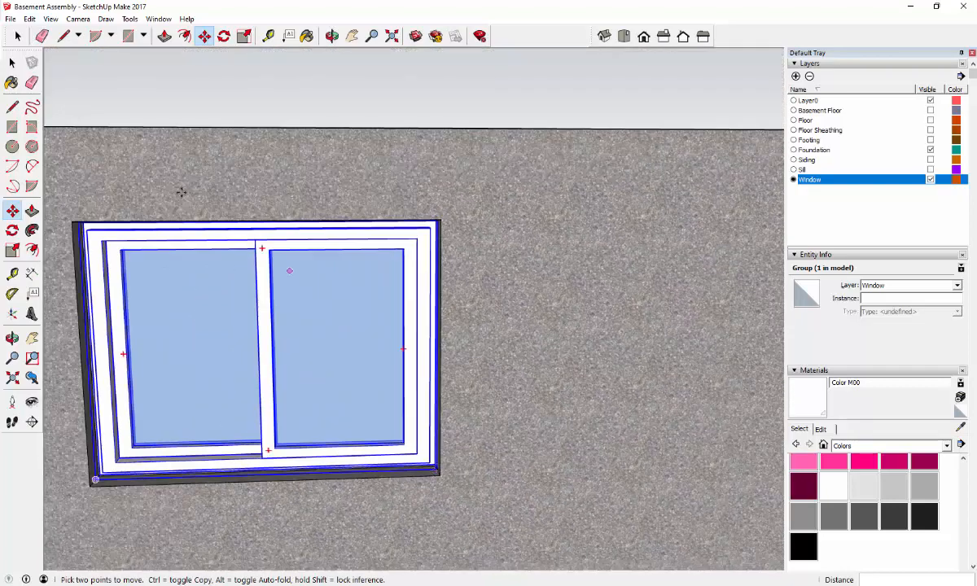
# Clear the selection and examine how the window sits in the foundation opening from several angles
pyautogui.click(17, 36)
pyautogui.click(120, 83)
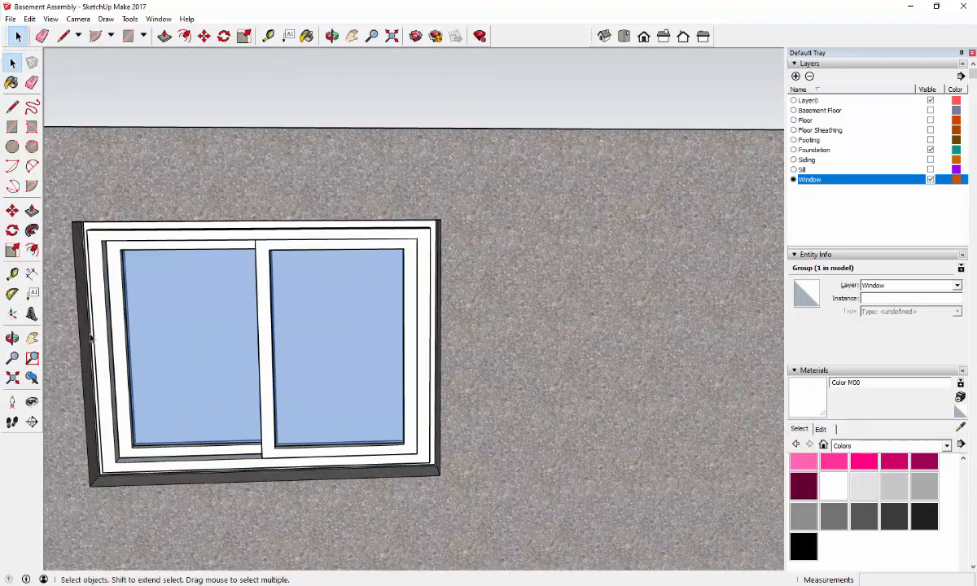
pyautogui.click(332, 35)
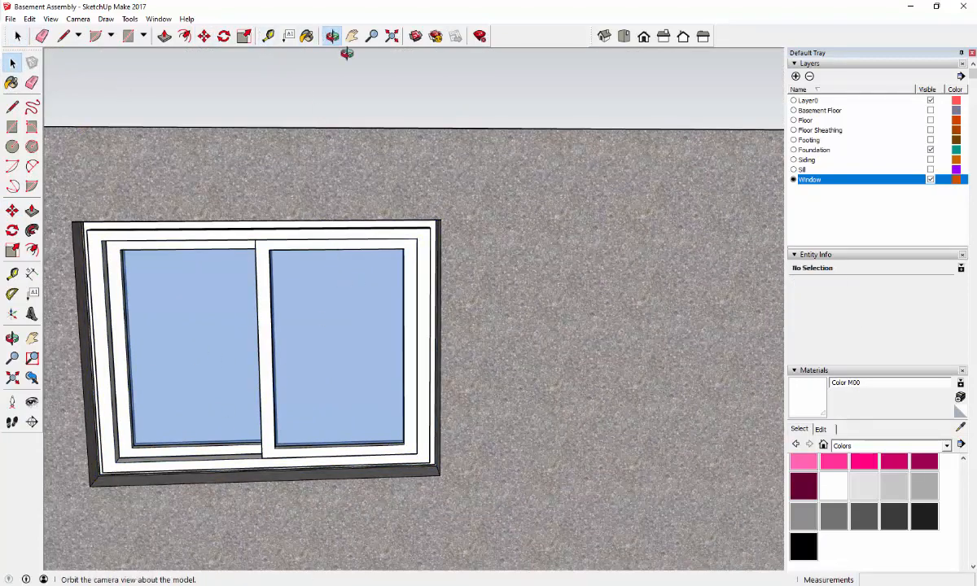
pyautogui.moveTo(347, 54); pyautogui.dragTo(145, 229)
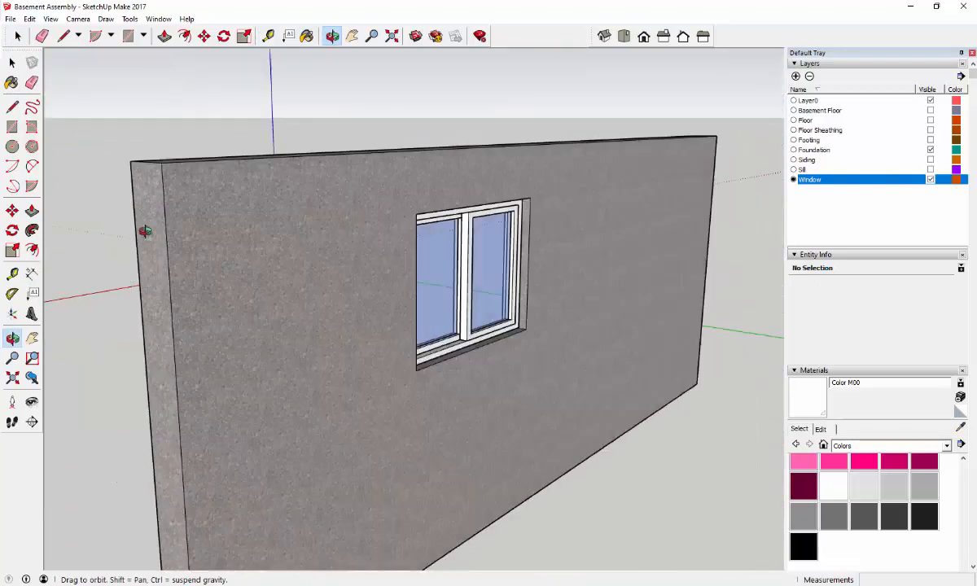
pyautogui.moveTo(554, 221); pyautogui.dragTo(371, 214)
pyautogui.scroll(4, 465, 220)
pyautogui.moveTo(464, 220); pyautogui.dragTo(619, 200)
pyautogui.scroll(5, 618, 202)
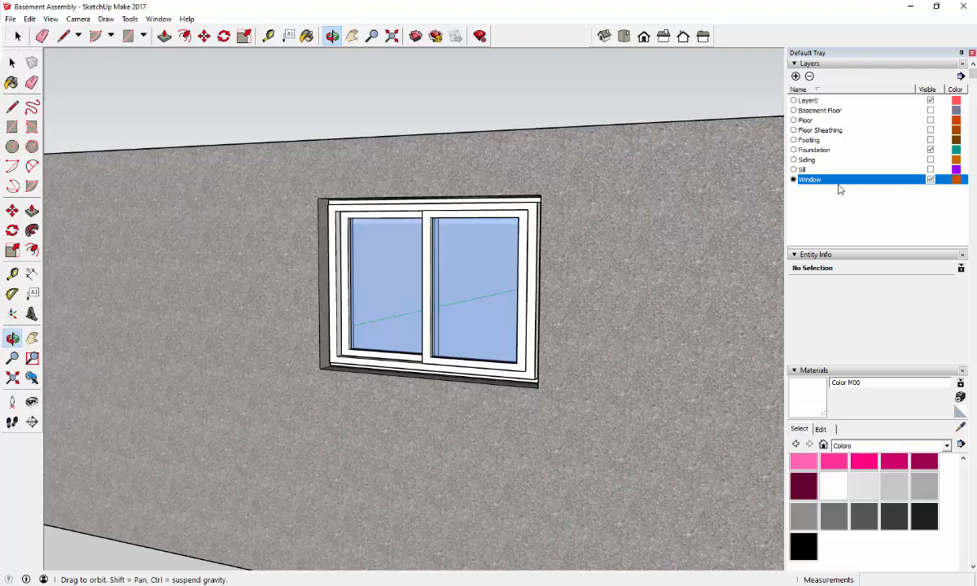
# Make Layer0 the active layer and show the Basement Floor, Floor, Floor Sheathing, Footing, Siding and Sill layers
pyautogui.click(795, 100)
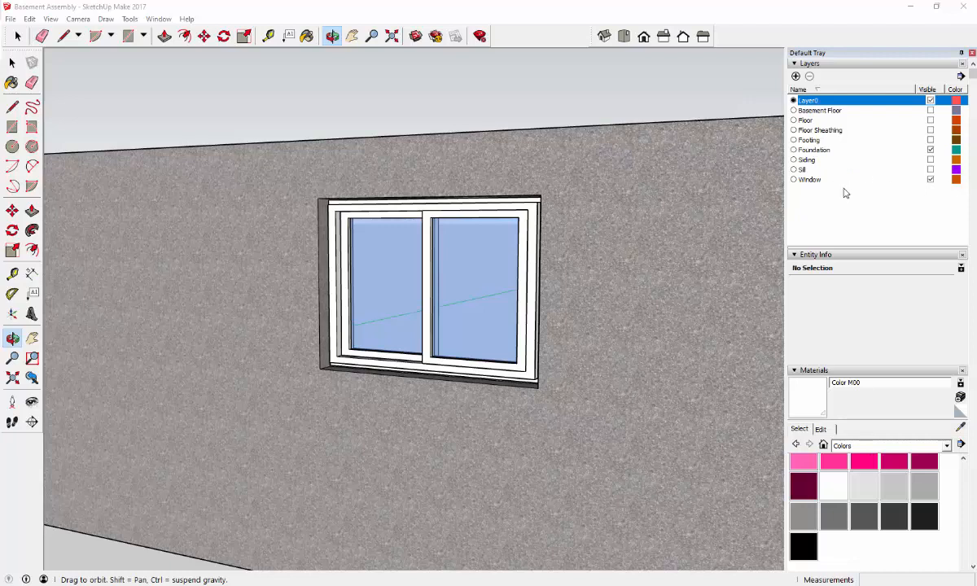
pyautogui.click(931, 109)
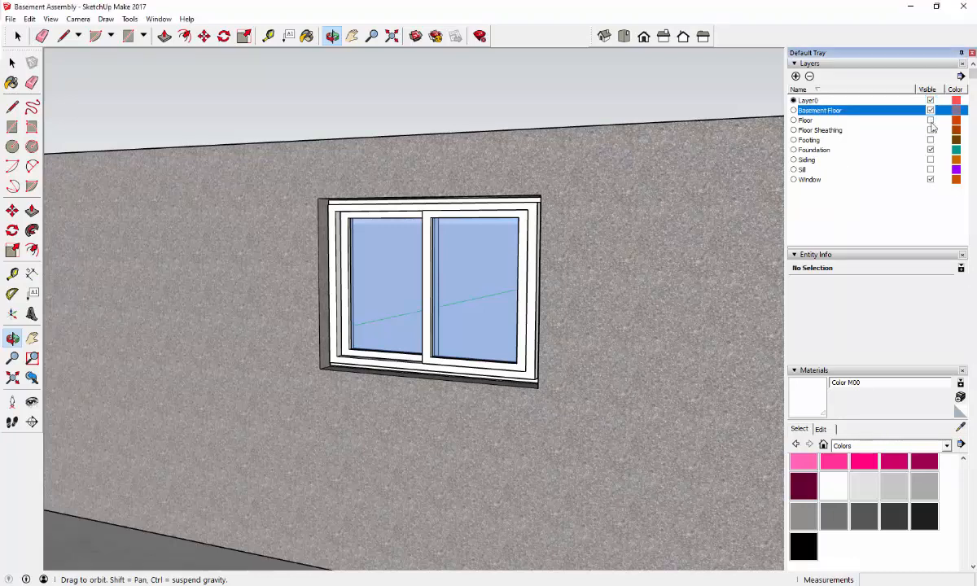
pyautogui.click(931, 120)
pyautogui.click(931, 130)
pyautogui.click(931, 139)
pyautogui.click(931, 160)
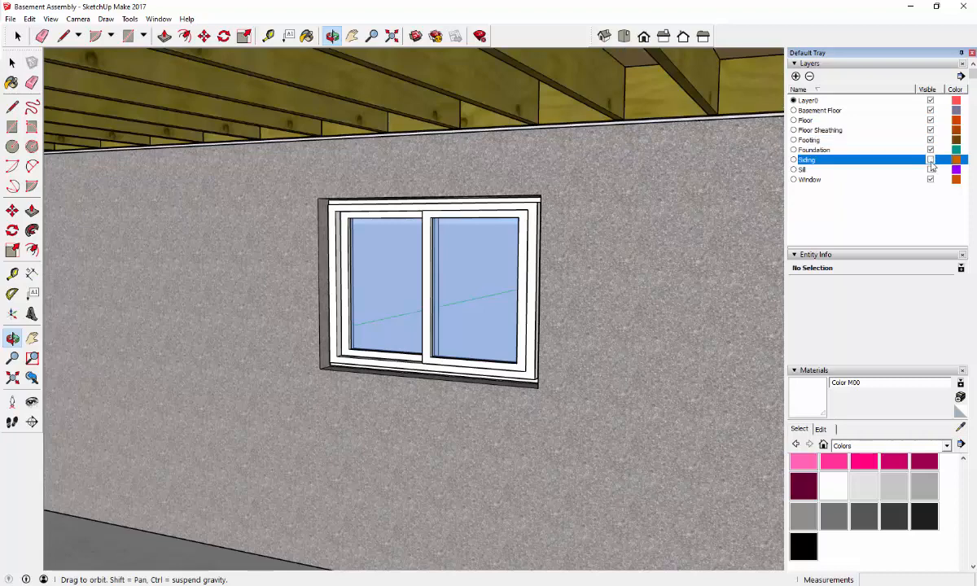
pyautogui.click(931, 170)
pyautogui.moveTo(570, 261); pyautogui.dragTo(647, 258)
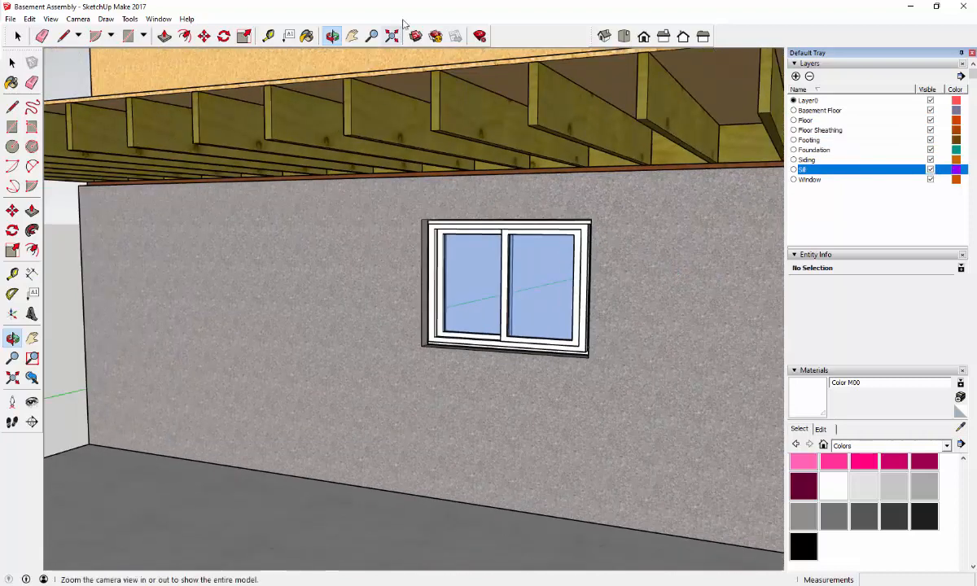
pyautogui.moveTo(480, 195)
pyautogui.mouseDown()
pyautogui.moveTo(563, 203)
pyautogui.moveTo(485, 186)
pyautogui.mouseUp()
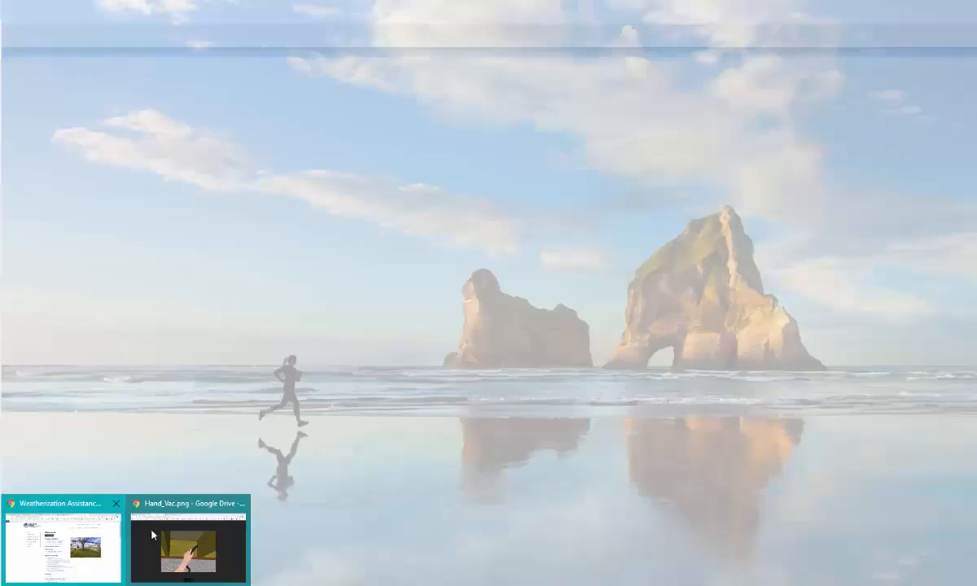
# Switch to the Utah WX Field Guide sheet in the browser and check the image description for air sealing around windows
pyautogui.click(187, 530)
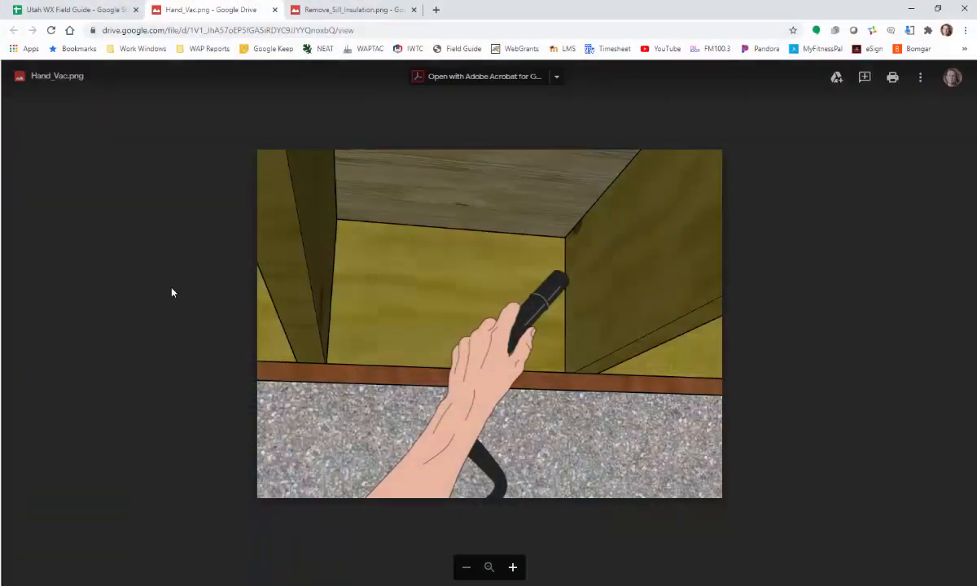
pyautogui.click(90, 10)
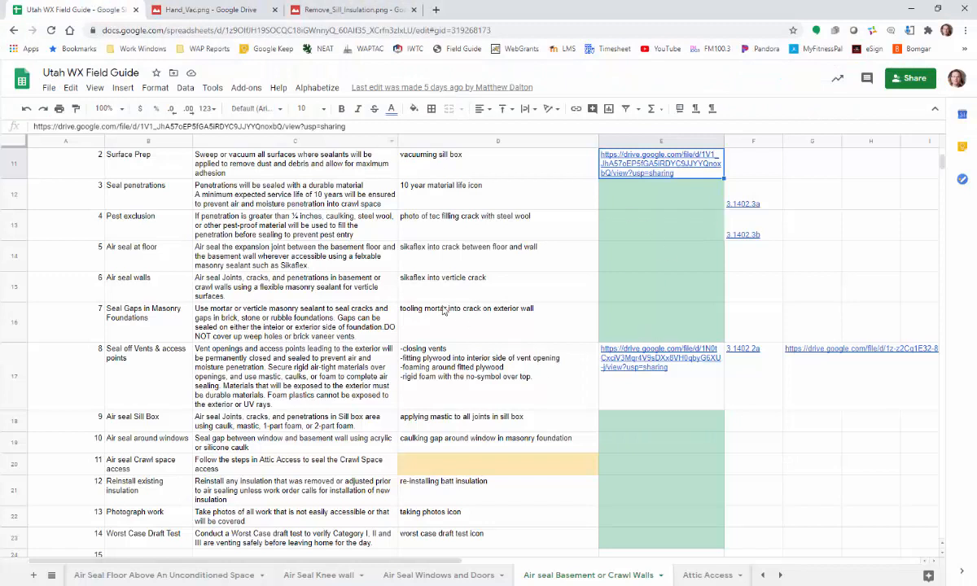
pyautogui.click(442, 447)
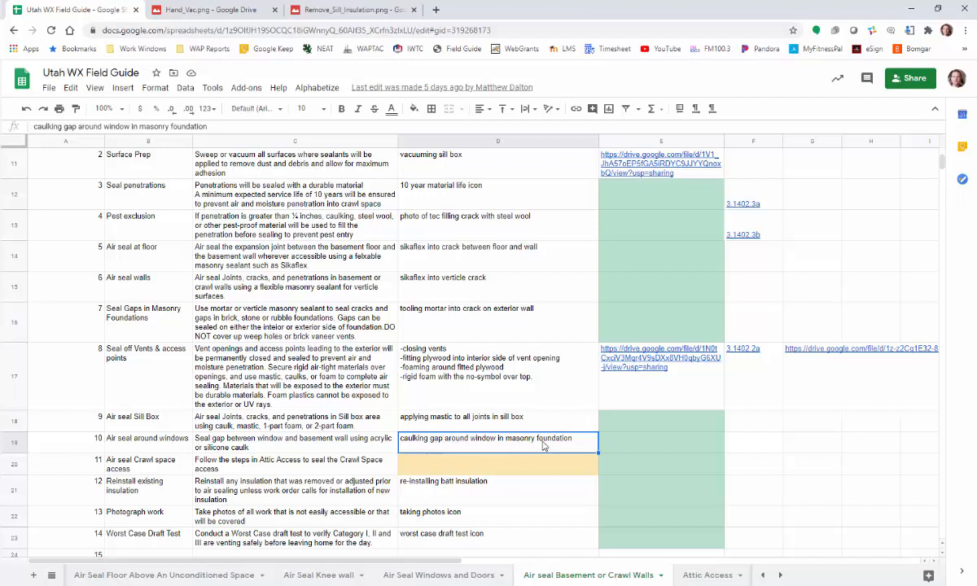
# Switch back to SketchUp and frame a slightly angled close-up of the window in the foundation wall with the joists above
pyautogui.click(451, 584)
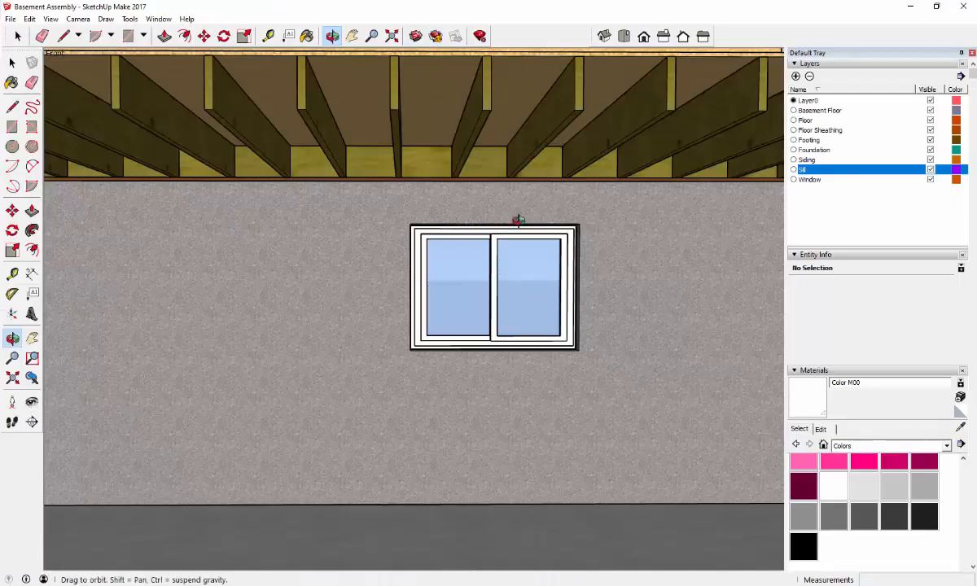
pyautogui.scroll(3, 489, 273)
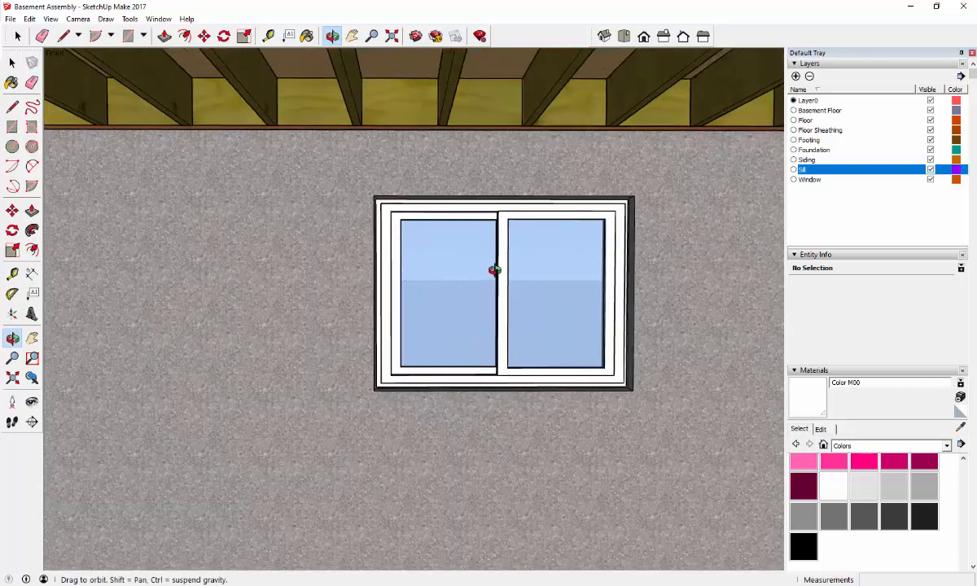
pyautogui.click(352, 37)
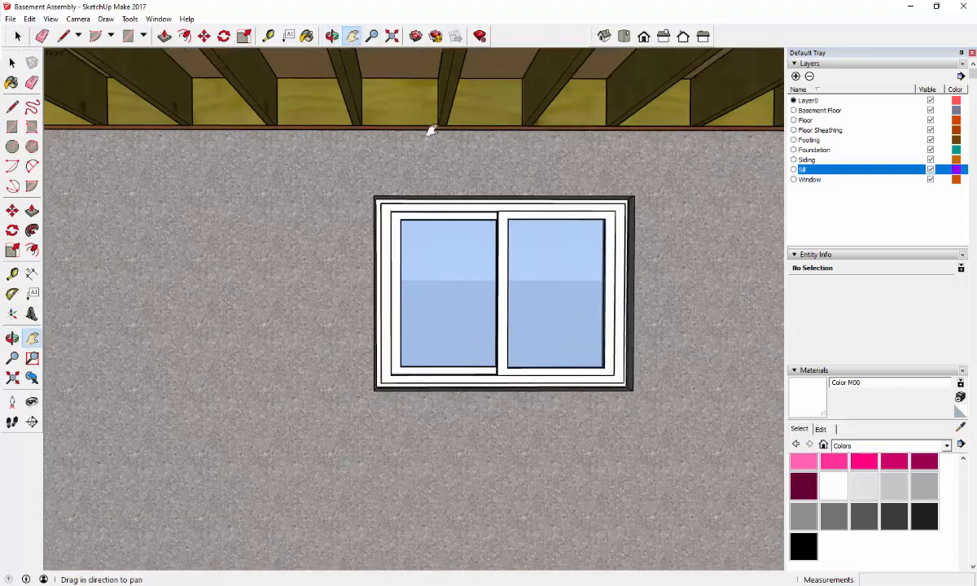
pyautogui.moveTo(430, 131); pyautogui.dragTo(410, 172)
pyautogui.click(333, 37)
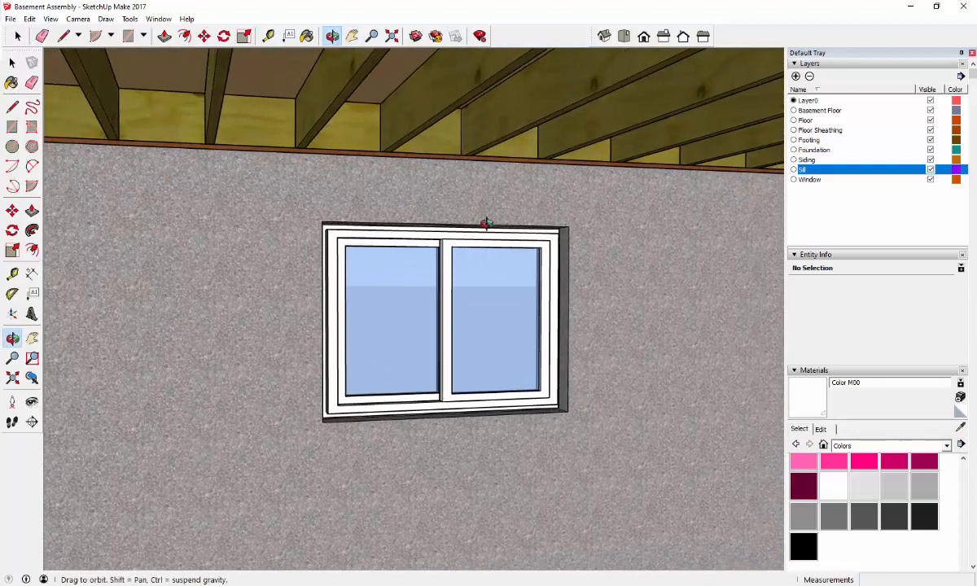
pyautogui.moveTo(486, 224)
pyautogui.mouseDown()
pyautogui.moveTo(482, 210)
pyautogui.moveTo(483, 217)
pyautogui.mouseUp()
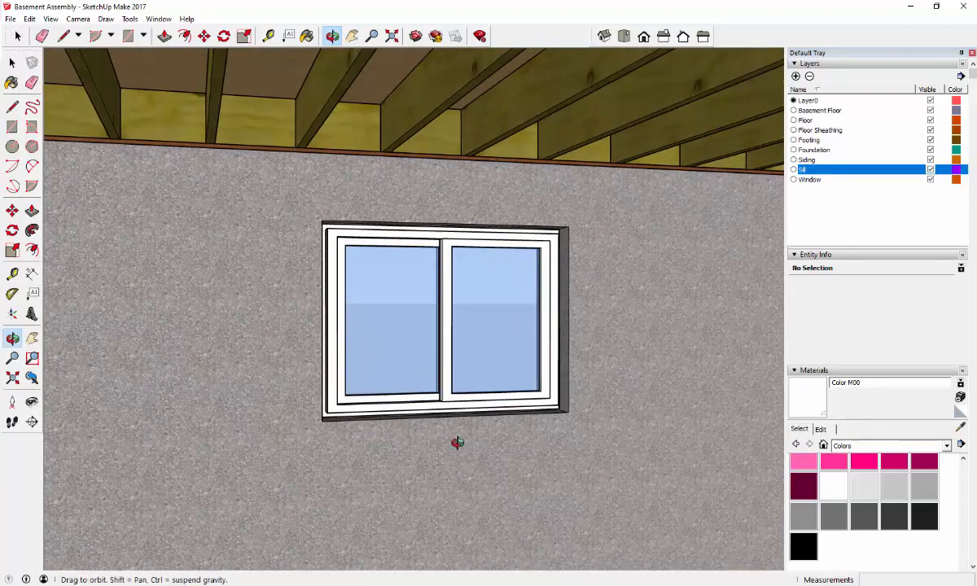
pyautogui.moveTo(443, 433)
pyautogui.mouseDown()
pyautogui.moveTo(415, 406)
pyautogui.moveTo(430, 421)
pyautogui.mouseUp()
pyautogui.click(32, 338)
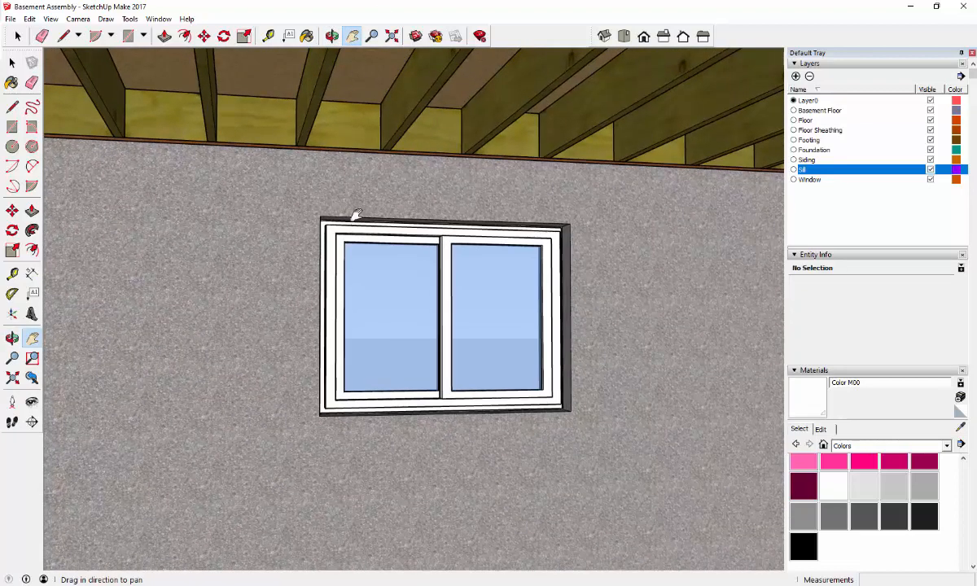
pyautogui.moveTo(354, 215); pyautogui.dragTo(327, 201)
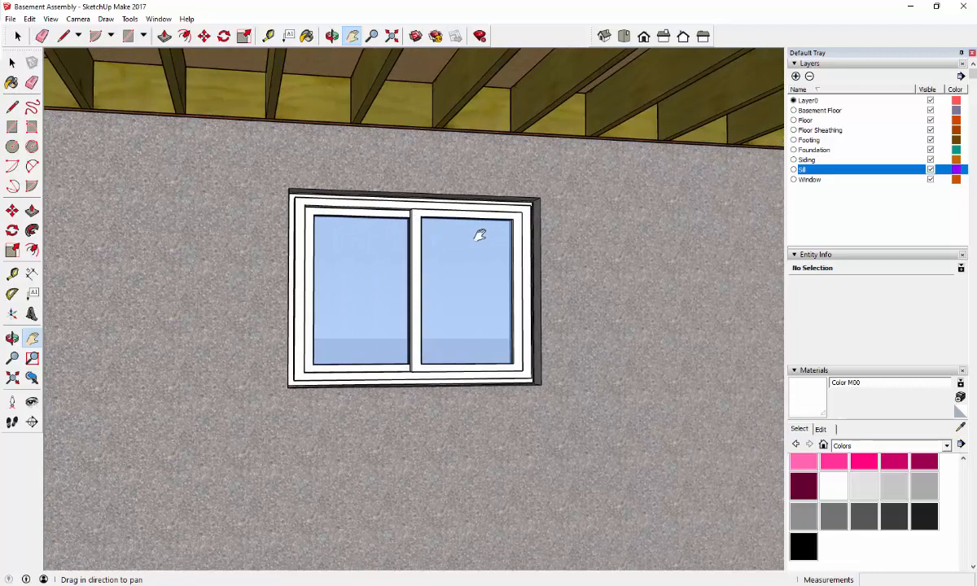
pyautogui.scroll(2, 480, 232)
pyautogui.moveTo(465, 191)
pyautogui.mouseDown()
pyautogui.moveTo(415, 203)
pyautogui.moveTo(451, 186)
pyautogui.mouseUp()
pyautogui.scroll(1, 424, 212)
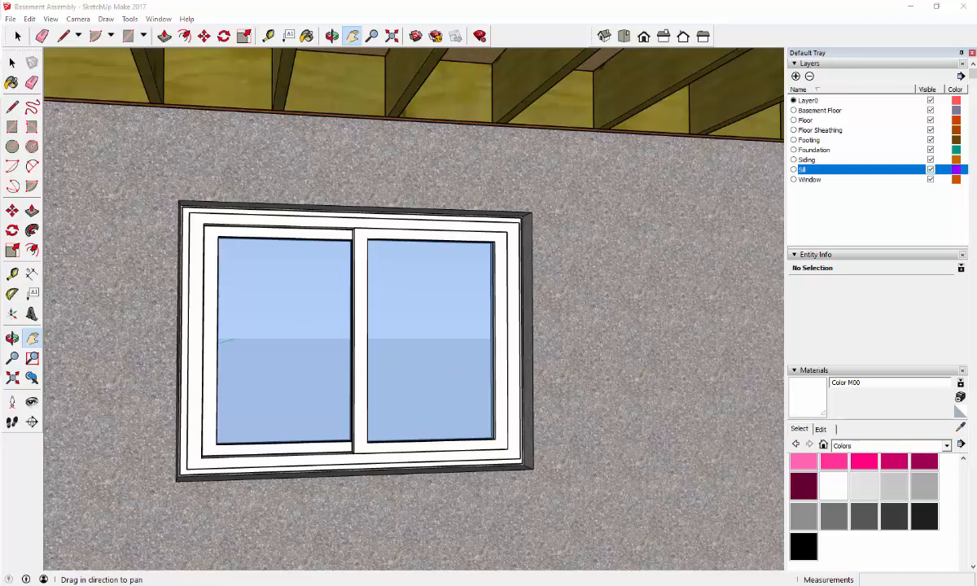
# Bring up the photo 20200721_113508.jpg of the hand-held caulking gun, compare it with the window view, and return to the model
pyautogui.moveTo(0, 73); pyautogui.dragTo(290, 47)
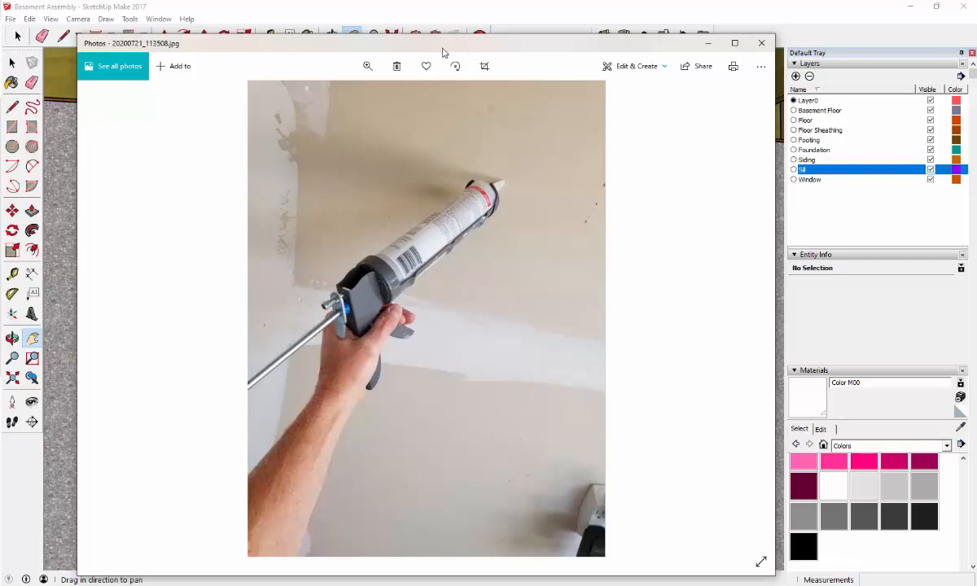
pyautogui.moveTo(443, 51)
pyautogui.mouseDown()
pyautogui.moveTo(736, 280)
pyautogui.moveTo(906, 224)
pyautogui.moveTo(949, 233)
pyautogui.mouseUp()
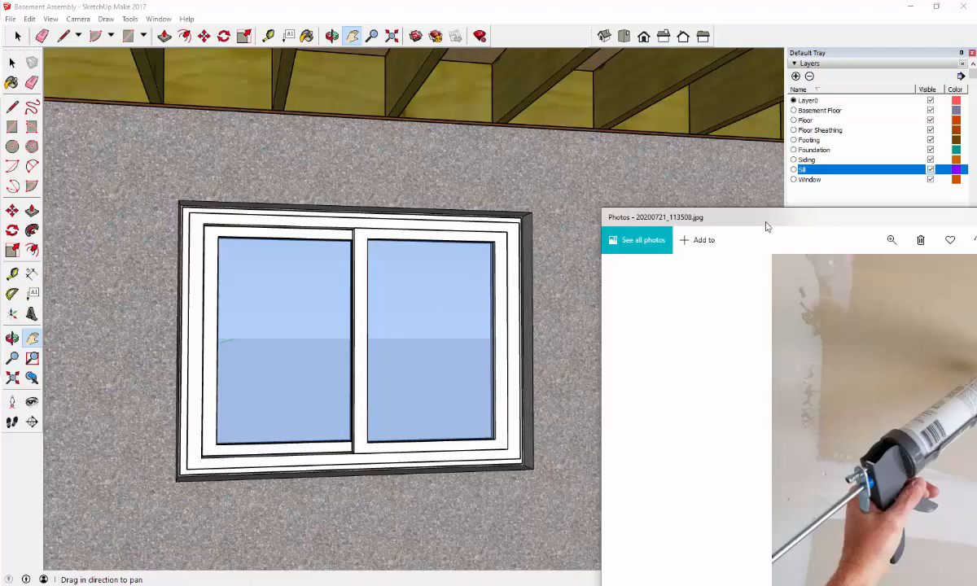
pyautogui.moveTo(705, 214)
pyautogui.mouseDown()
pyautogui.moveTo(388, 259)
pyautogui.moveTo(208, 106)
pyautogui.moveTo(206, 52)
pyautogui.moveTo(222, 67)
pyautogui.mouseUp()
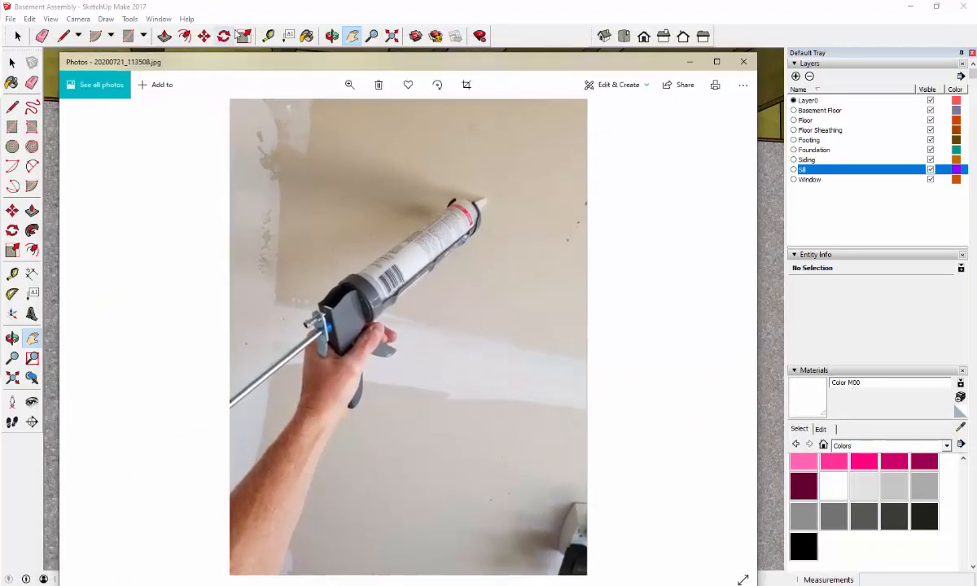
pyautogui.click(253, 10)
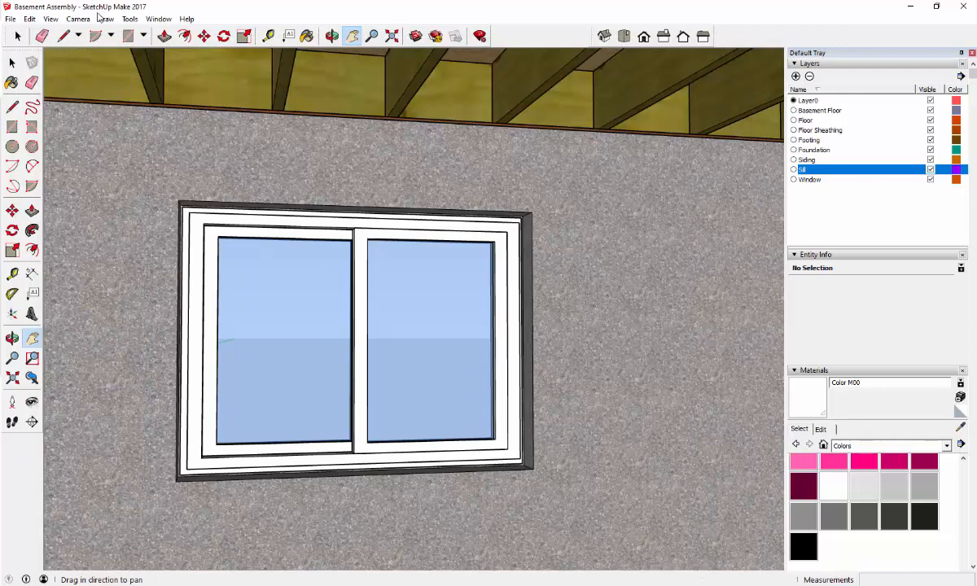
# Save the Basement Assembly model and switch to Inkscape for the caulking gun drawing
pyautogui.click(11, 18)
pyautogui.click(26, 62)
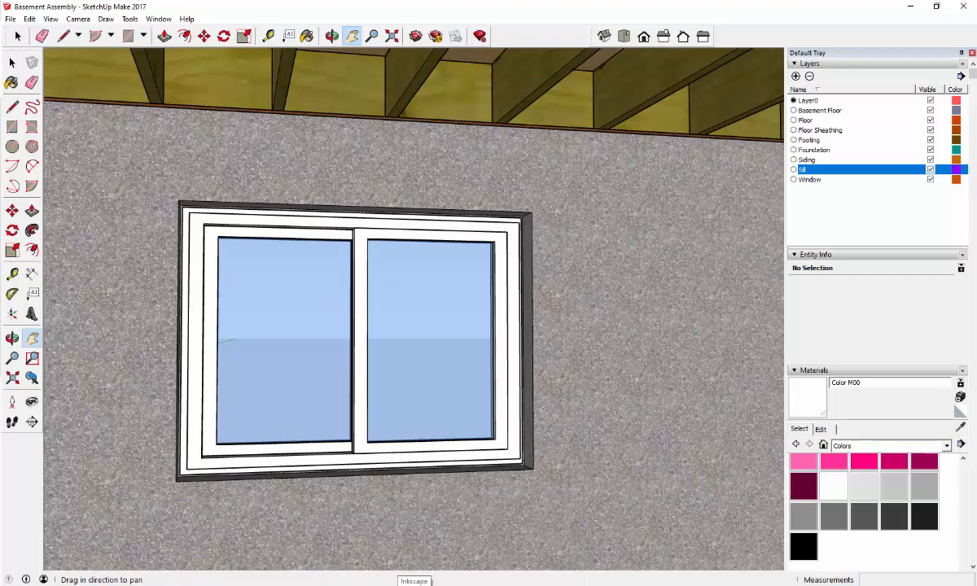
pyautogui.click(415, 584)
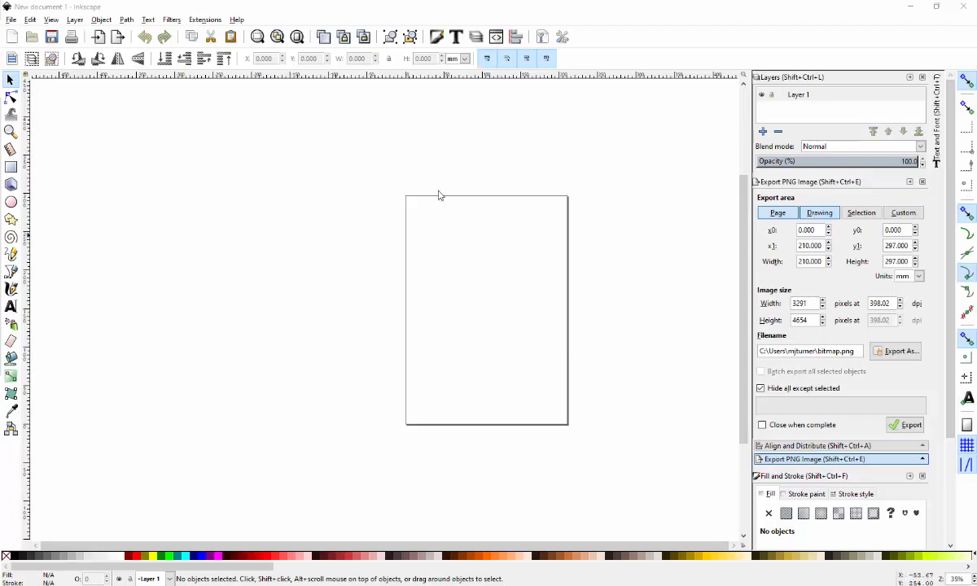
# Save the blank document as an Inkscape SVG named Caulking Gun in the Tutorials folder inside Field Guides
pyautogui.click(10, 18)
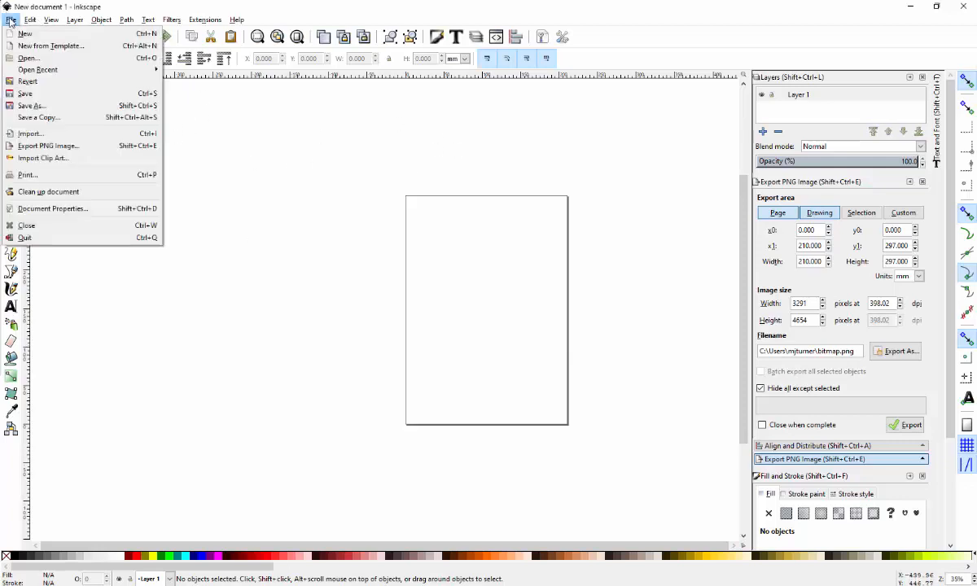
pyautogui.click(52, 99)
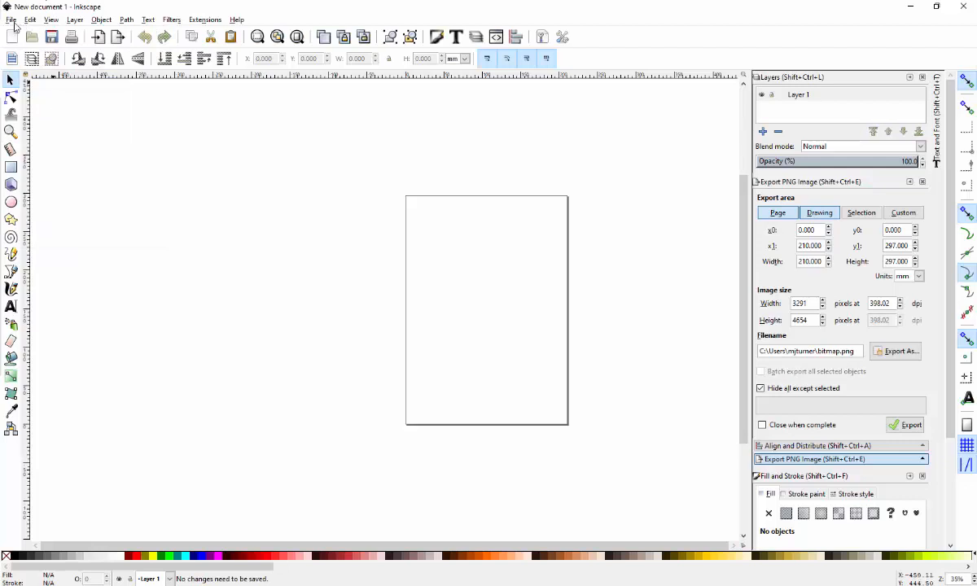
pyautogui.click(11, 20)
pyautogui.click(34, 80)
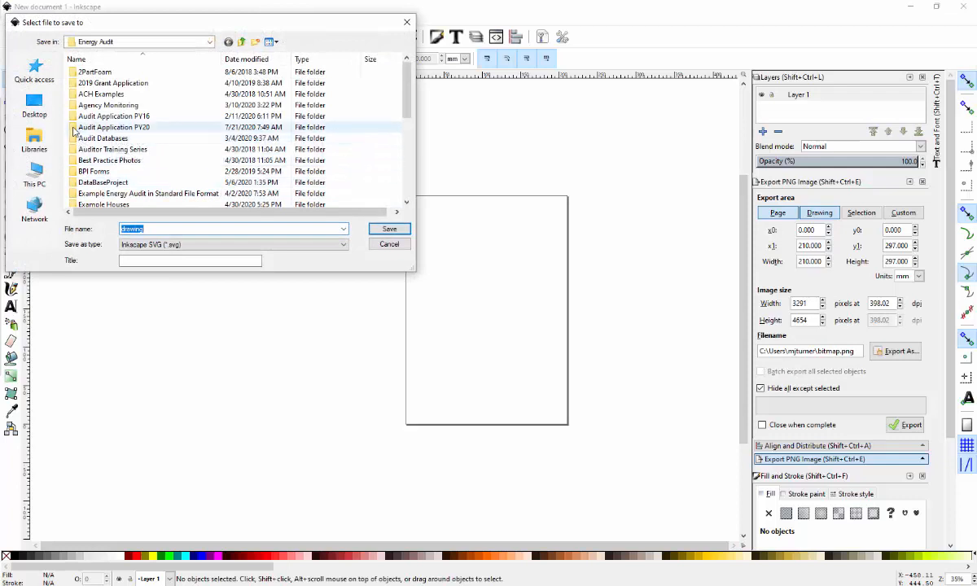
pyautogui.scroll(-1, 96, 194)
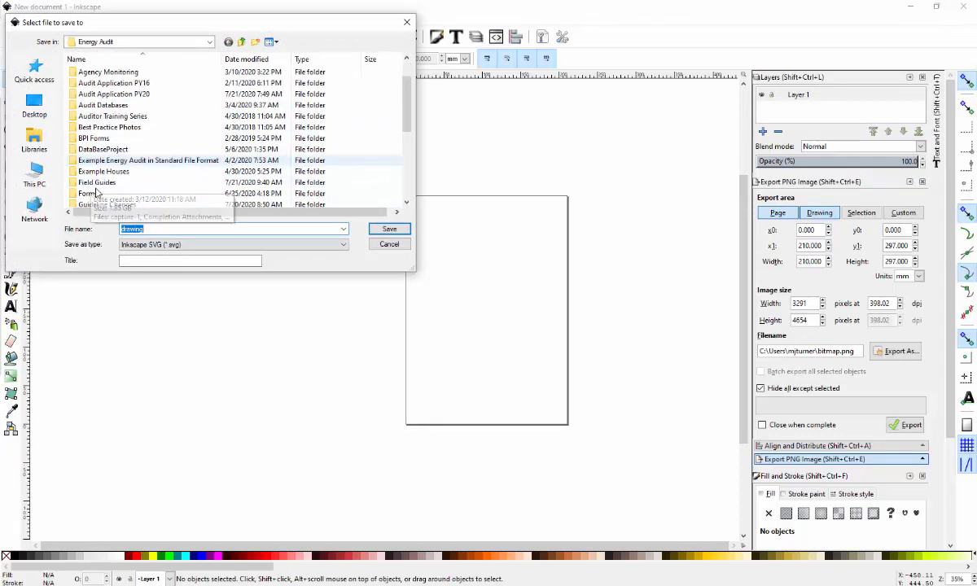
pyautogui.doubleClick(94, 183)
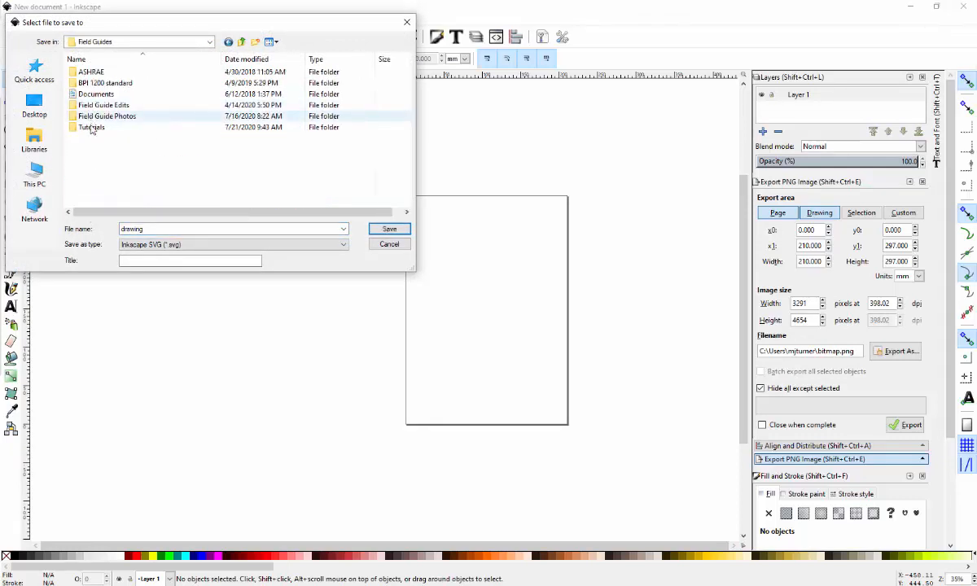
pyautogui.doubleClick(92, 128)
pyautogui.doubleClick(160, 230)
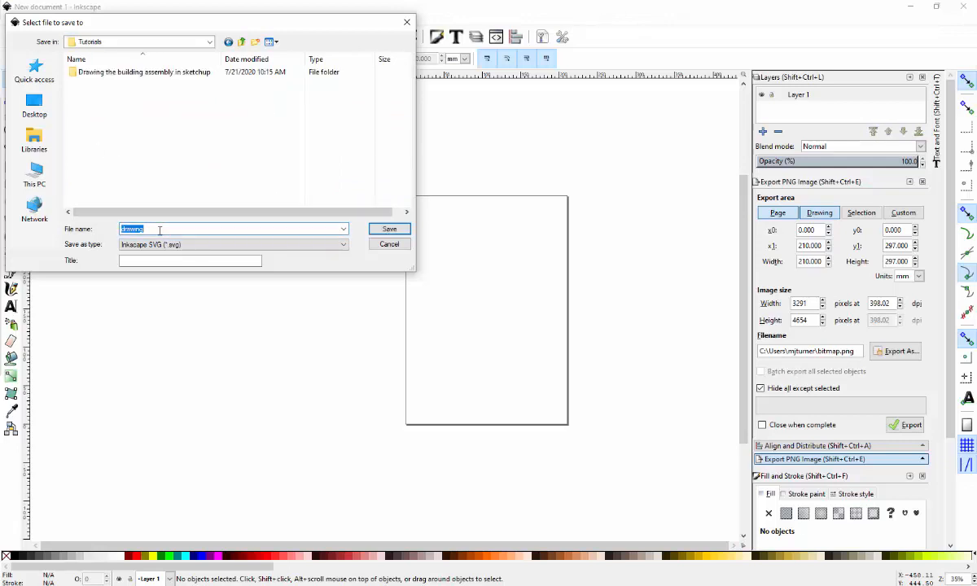
pyautogui.write('Caulking Gun')
pyautogui.press('Return')
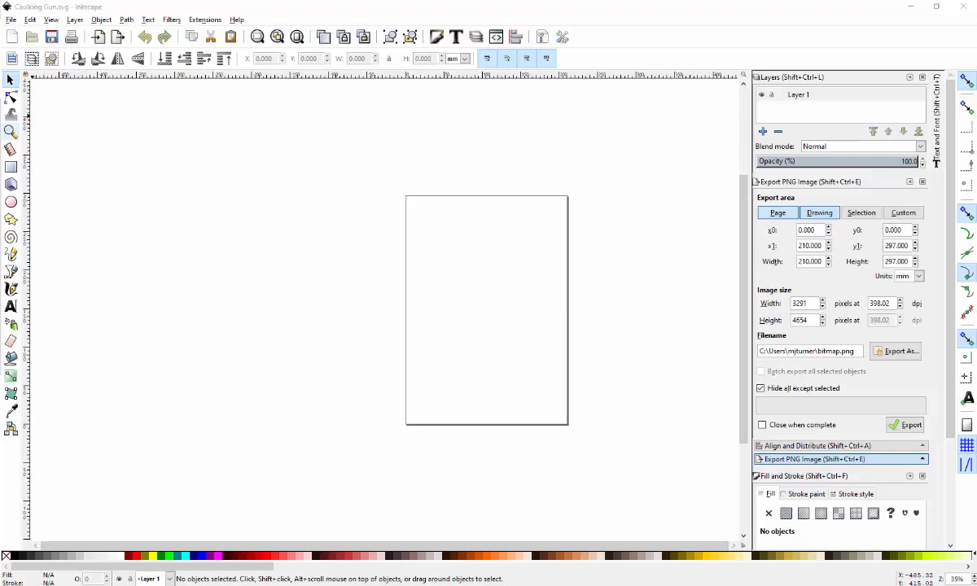
# Import the caulking gun photo into the document as an embedded image, with the DPI from file and rendering mode None (auto)
pyautogui.moveTo(130, 220); pyautogui.dragTo(377, 295)
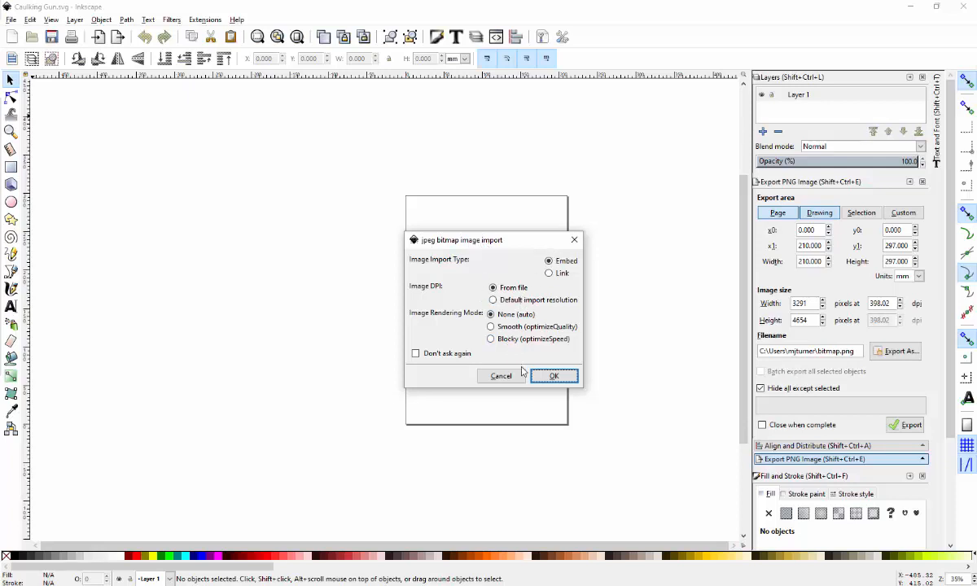
pyautogui.click(552, 376)
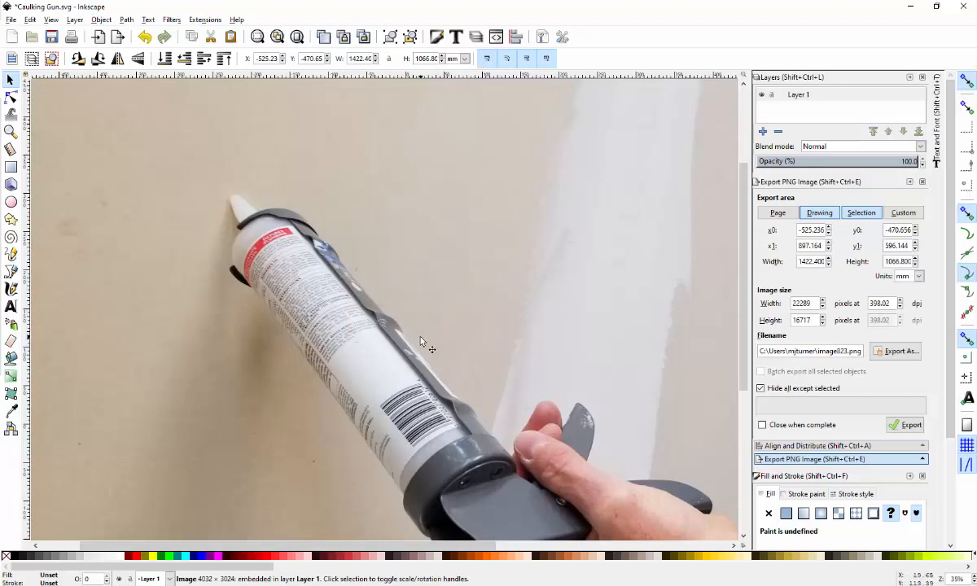
# Examine the full extent of the imported caulking gun photo at different magnifications
pyautogui.keyDown('ctrl'); pyautogui.scroll(-2, 421, 342); pyautogui.keyUp('ctrl')
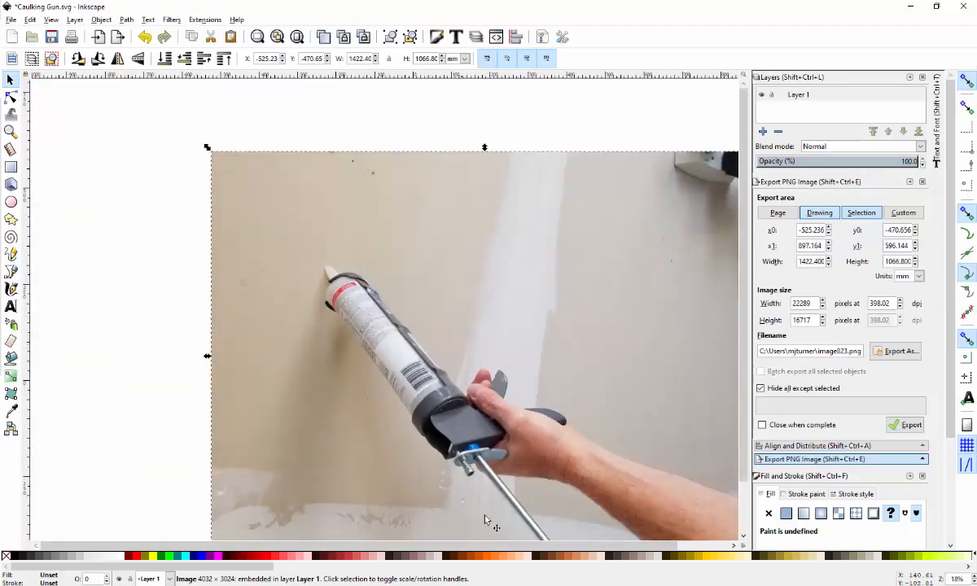
pyautogui.scroll(-2, 450, 391)
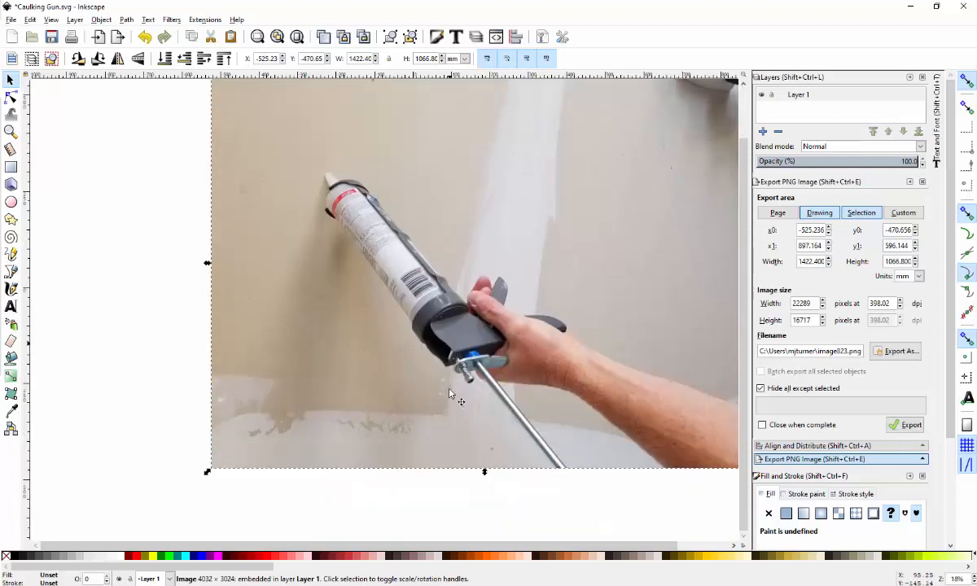
pyautogui.scroll(2, 450, 388)
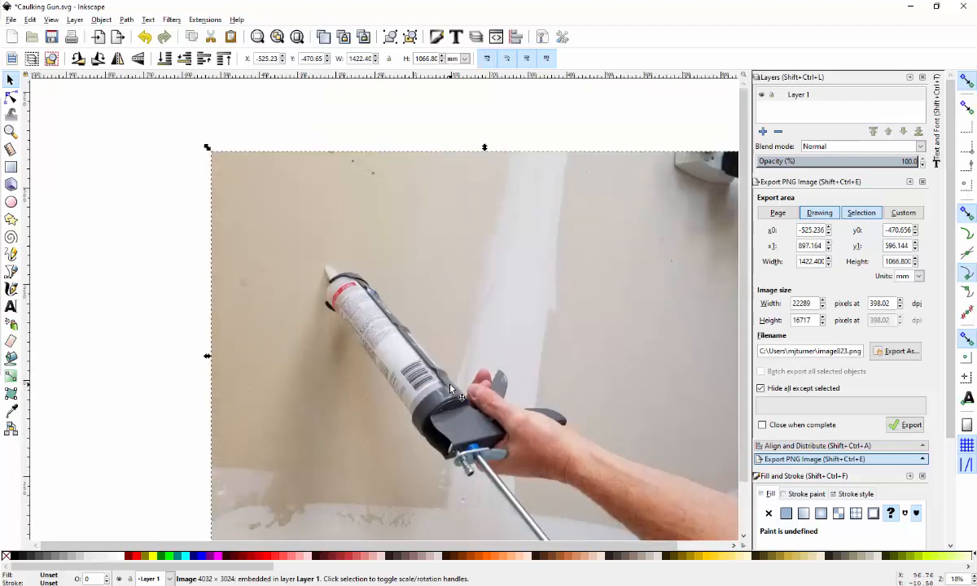
pyautogui.scroll(-4, 450, 388)
pyautogui.scroll(4, 450, 388)
pyautogui.scroll(-3, 450, 388)
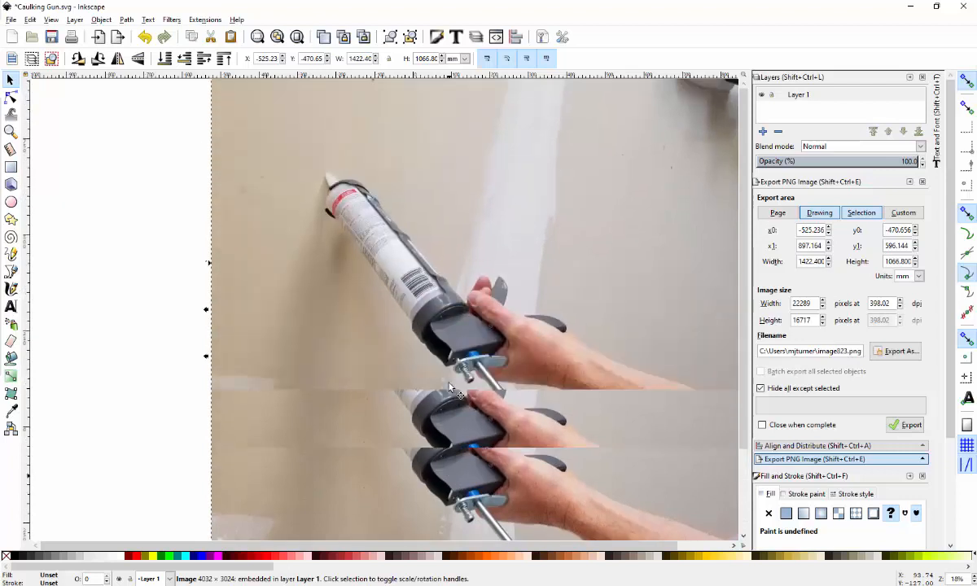
pyautogui.scroll(-2, 449, 387)
pyautogui.scroll(4, 450, 388)
pyautogui.scroll(-2, 450, 388)
pyautogui.scroll(1, 449, 388)
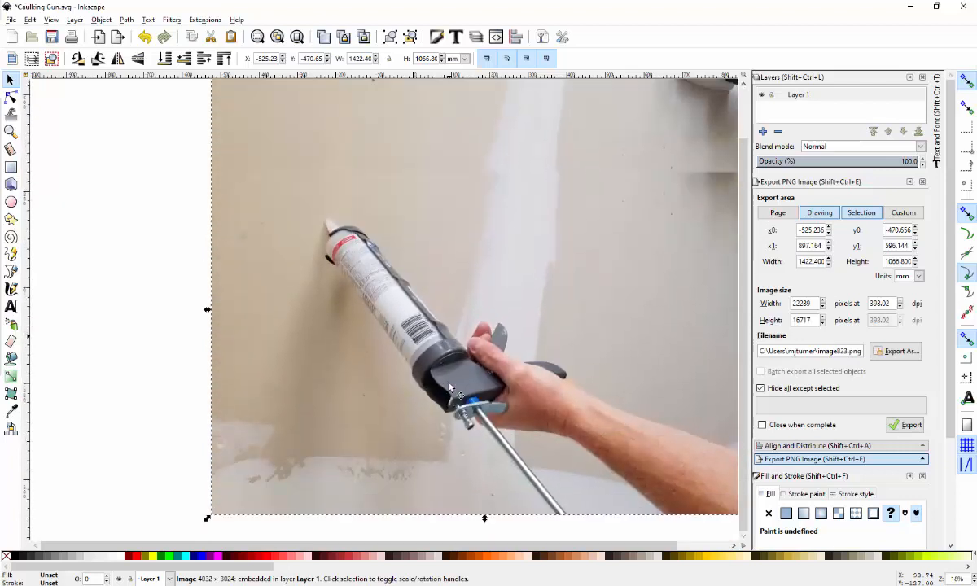
pyautogui.keyDown('ctrl'); pyautogui.scroll(-1, 450, 388); pyautogui.keyUp('ctrl')
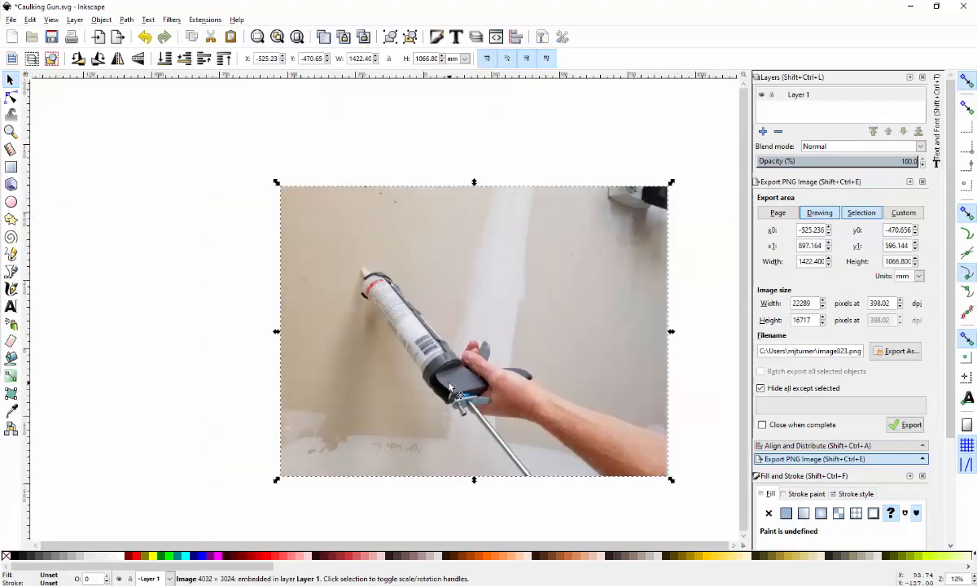
pyautogui.keyDown('ctrl'); pyautogui.scroll(-1, 450, 388); pyautogui.keyUp('ctrl')
pyautogui.keyDown('ctrl'); pyautogui.scroll(2, 450, 388); pyautogui.keyUp('ctrl')
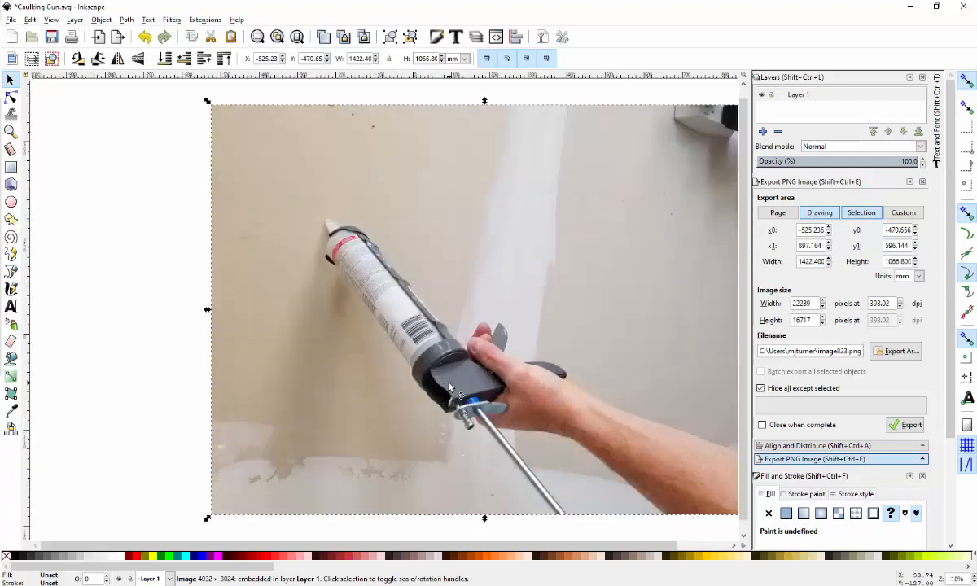
pyautogui.keyDown('ctrl'); pyautogui.scroll(-1, 450, 388); pyautogui.keyUp('ctrl')
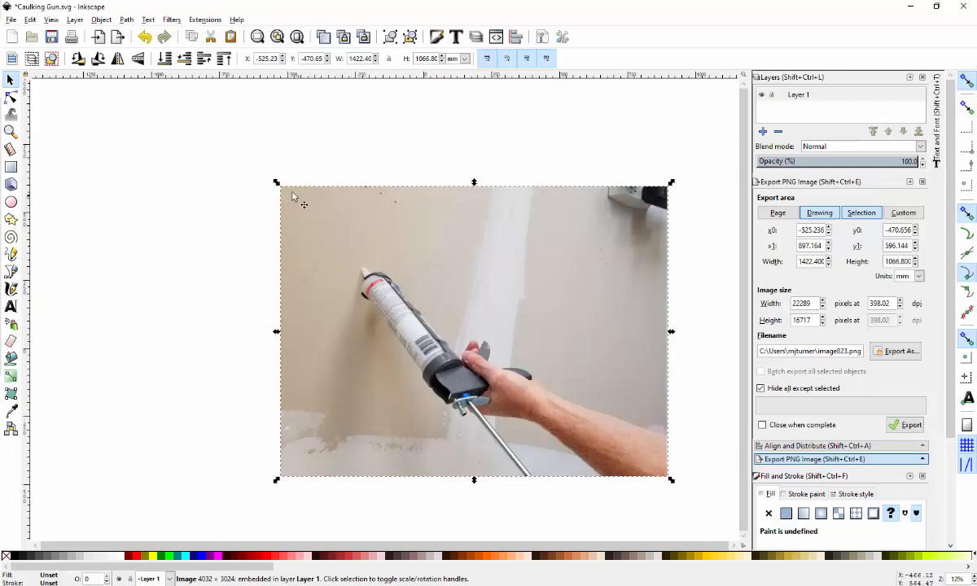
# Scale the caulking gun photo down proportionally around its center to about 122 by 92 mm
pyautogui.click(378, 236)
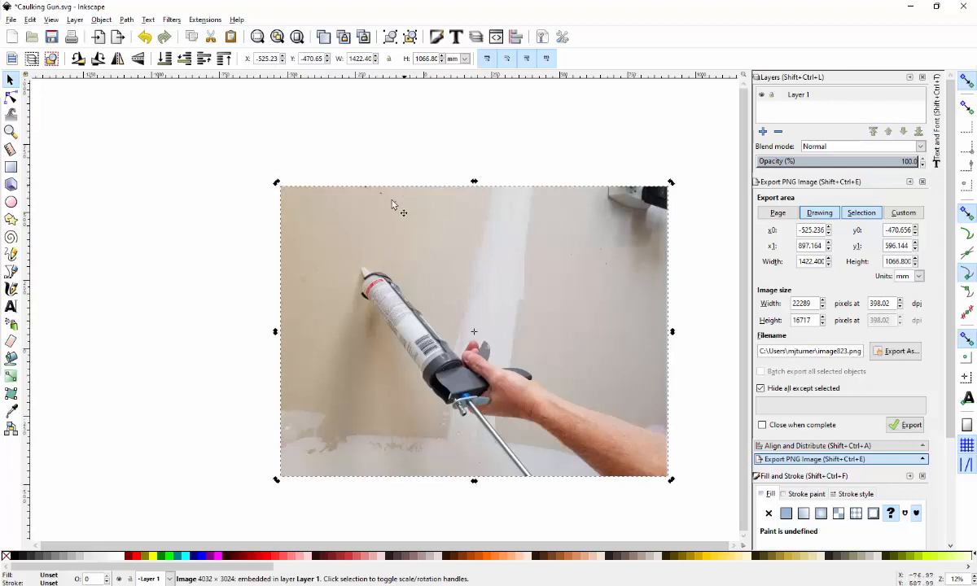
pyautogui.click(308, 202)
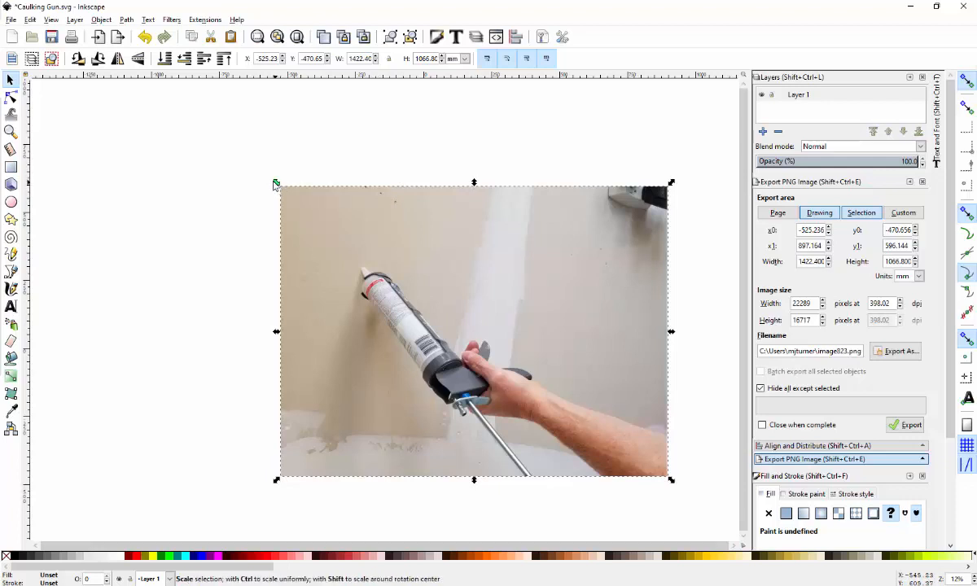
pyautogui.moveTo(276, 184); pyautogui.dragTo(452, 303)
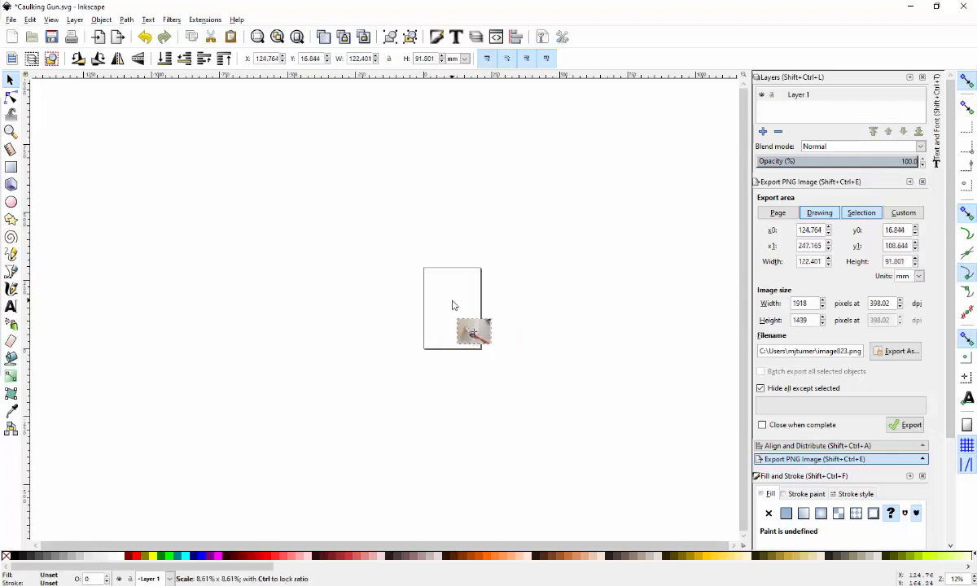
pyautogui.keyDown('ctrl'); pyautogui.keyDown('shift'); pyautogui.moveTo(452, 301); pyautogui.dragTo(454, 302); pyautogui.keyUp('shift'); pyautogui.keyUp('ctrl')
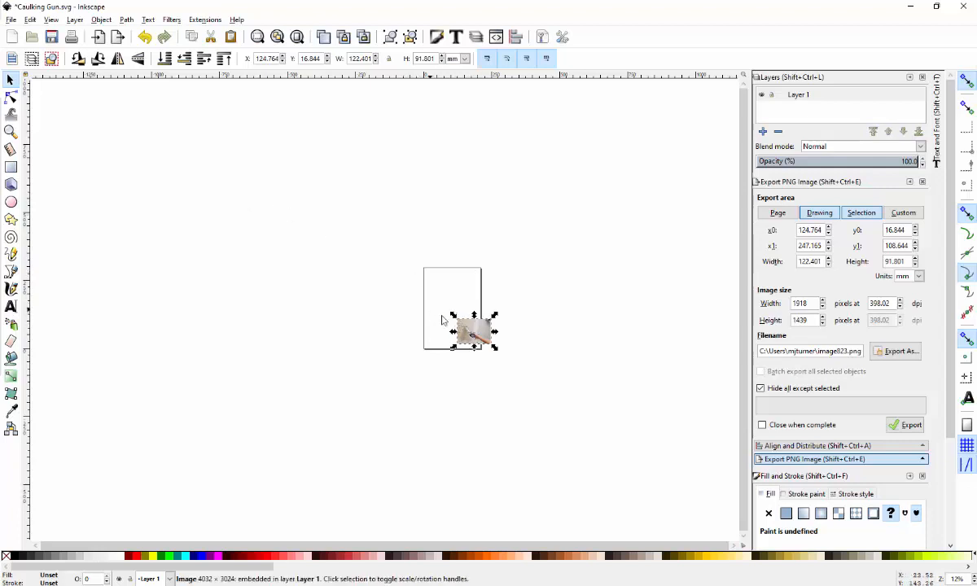
# Rotate the caulking gun photo 90° clockwise and move it fully onto the page, centered horizontally in the upper half
pyautogui.scroll(2, 492, 341)
pyautogui.scroll(-2, 493, 345)
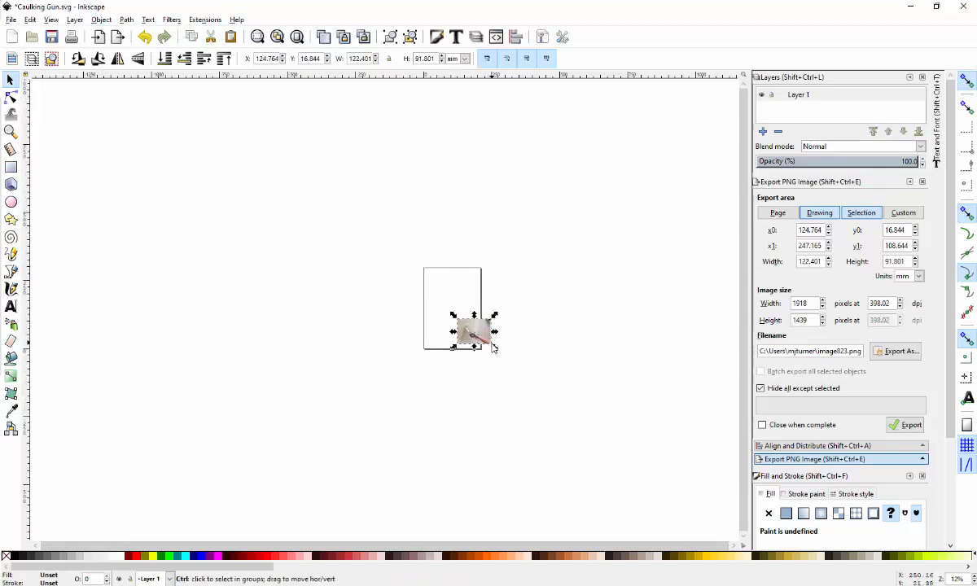
pyautogui.keyDown('ctrl'); pyautogui.scroll(4, 493, 348); pyautogui.keyUp('ctrl')
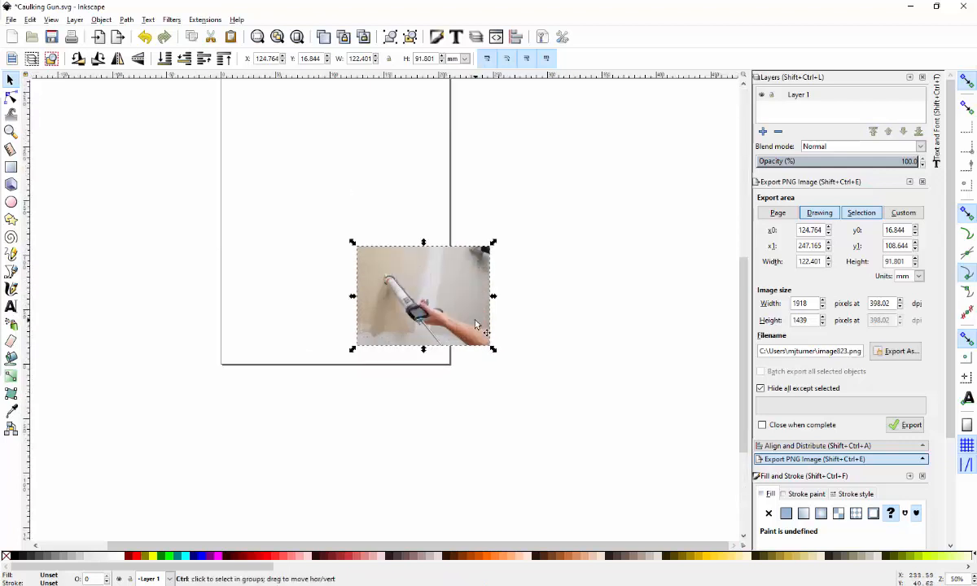
pyautogui.keyDown('ctrl'); pyautogui.scroll(-1, 469, 315); pyautogui.keyUp('ctrl')
pyautogui.keyDown('ctrl'); pyautogui.scroll(1, 432, 258); pyautogui.keyUp('ctrl')
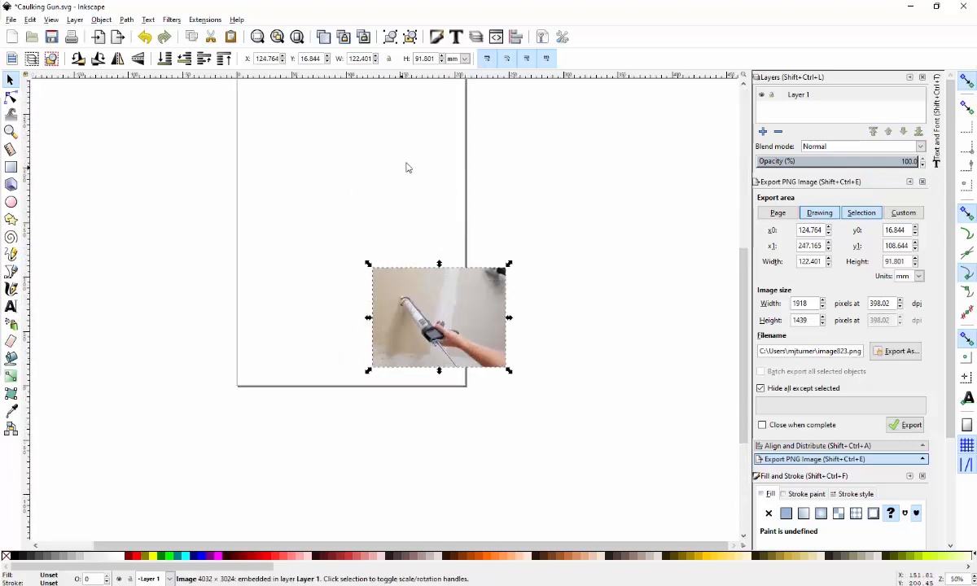
pyautogui.scroll(2, 402, 160)
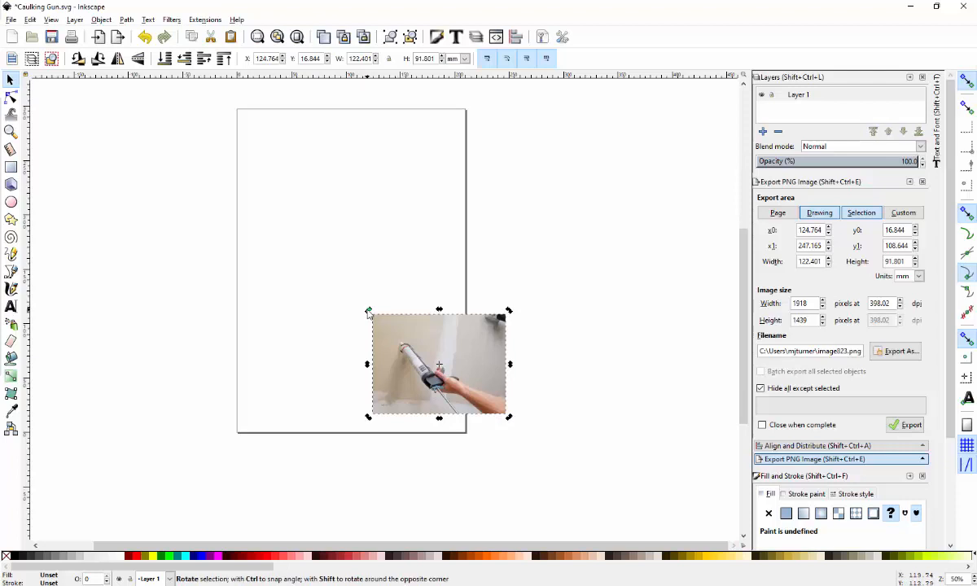
pyautogui.moveTo(368, 314); pyautogui.dragTo(483, 300)
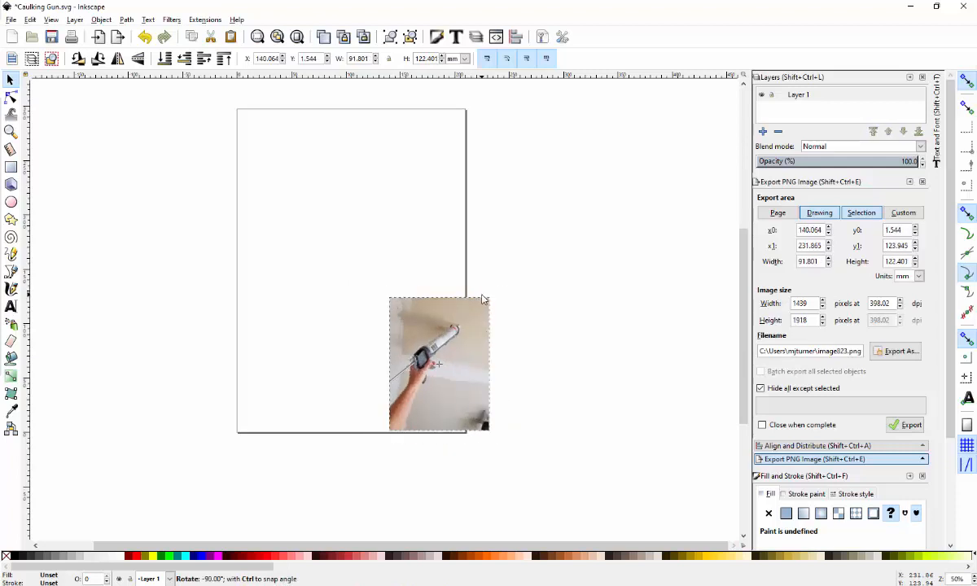
pyautogui.moveTo(483, 300); pyautogui.dragTo(483, 300)
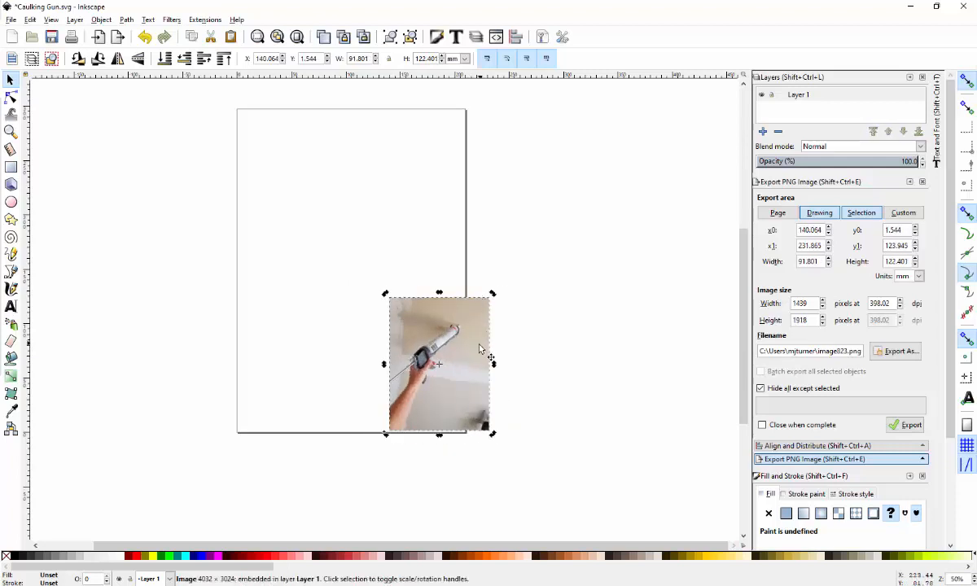
pyautogui.moveTo(459, 351); pyautogui.dragTo(345, 215)
pyautogui.click(421, 331)
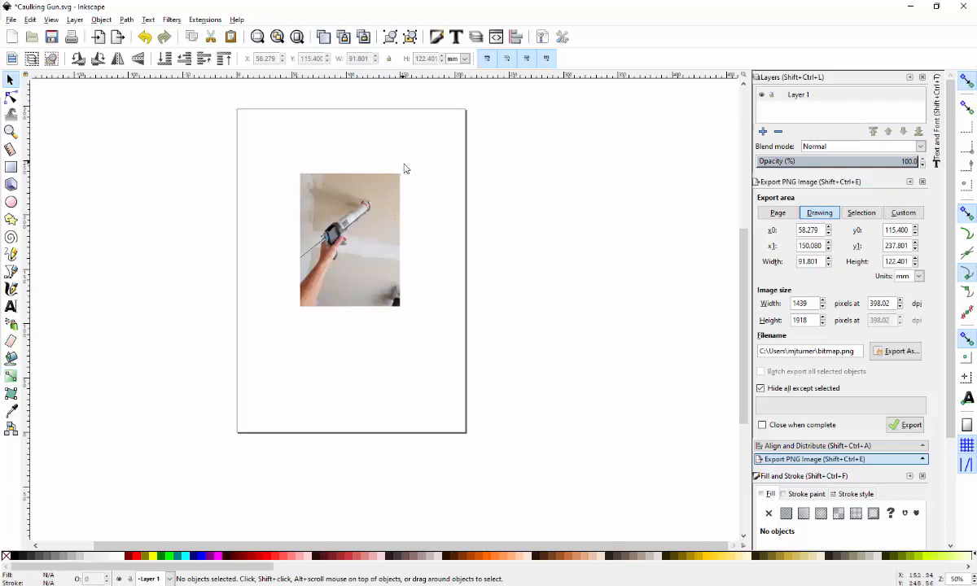
# Select the caulking gun photo and start adding a new layer positioned above the current Layer 1
pyautogui.scroll(2, 404, 171)
pyautogui.keyDown('ctrl'); pyautogui.scroll(2, 375, 296); pyautogui.keyUp('ctrl')
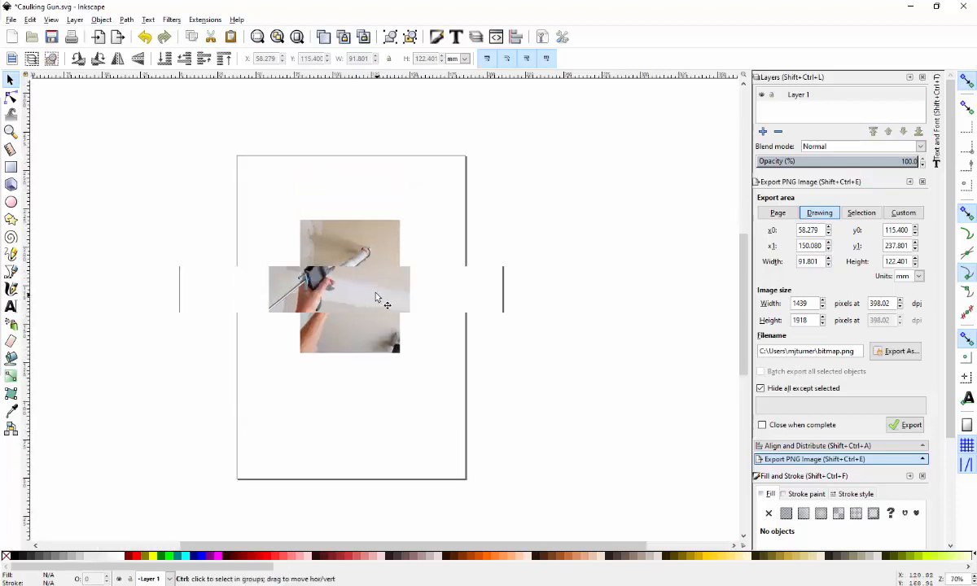
pyautogui.keyDown('ctrl'); pyautogui.scroll(1, 374, 296); pyautogui.keyUp('ctrl')
pyautogui.keyDown('ctrl'); pyautogui.scroll(-1, 374, 296); pyautogui.keyUp('ctrl')
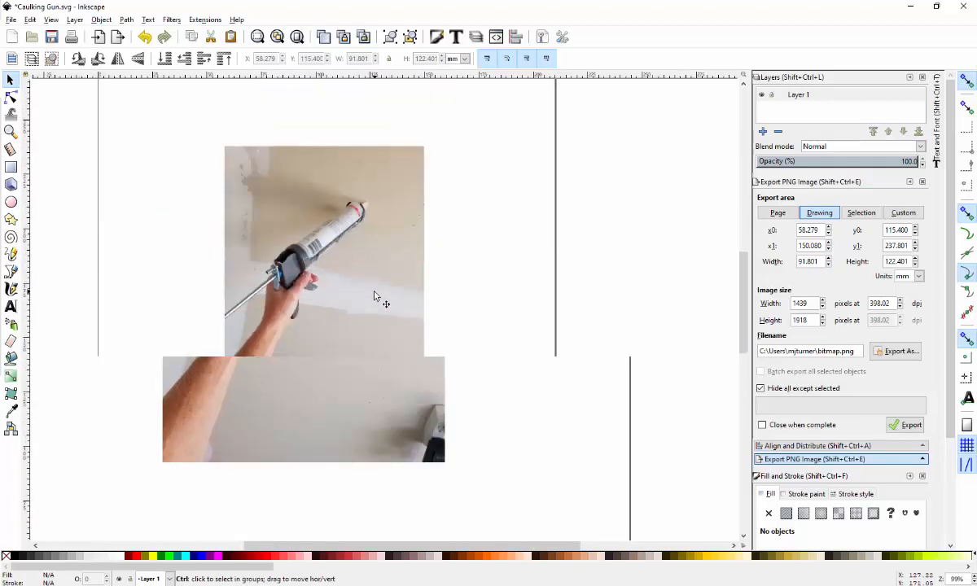
pyautogui.scroll(1, 375, 271)
pyautogui.keyDown('ctrl'); pyautogui.scroll(1, 375, 268); pyautogui.keyUp('ctrl')
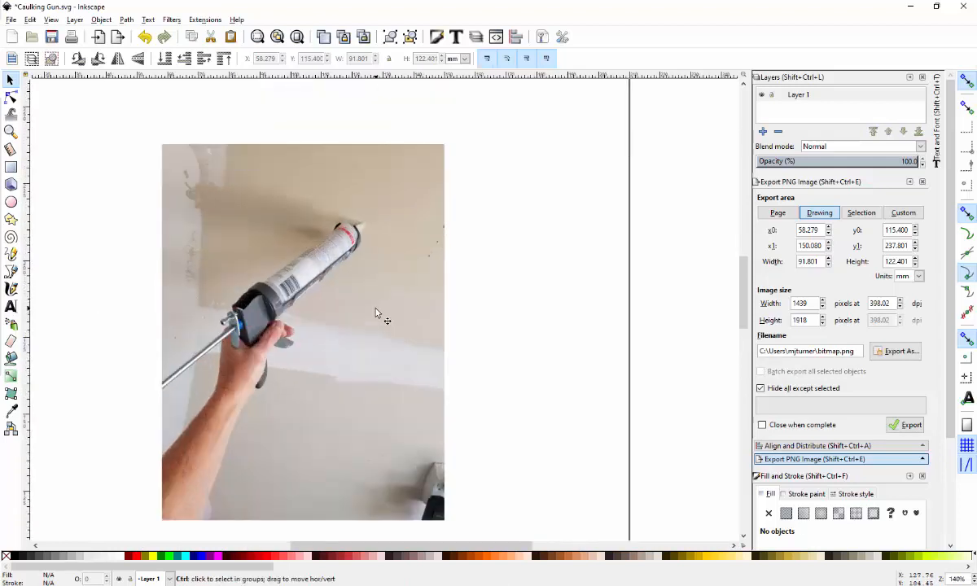
pyautogui.click(384, 215)
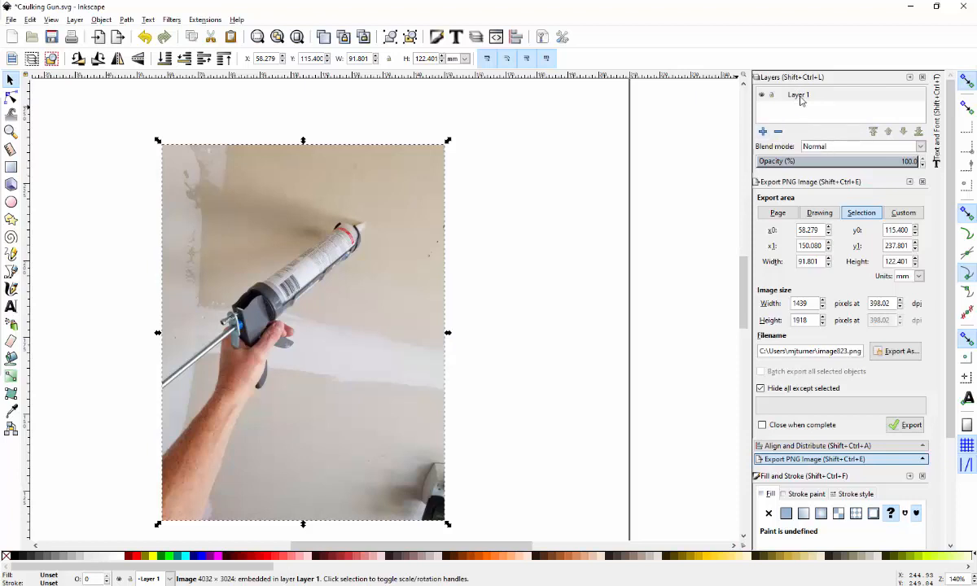
pyautogui.click(764, 132)
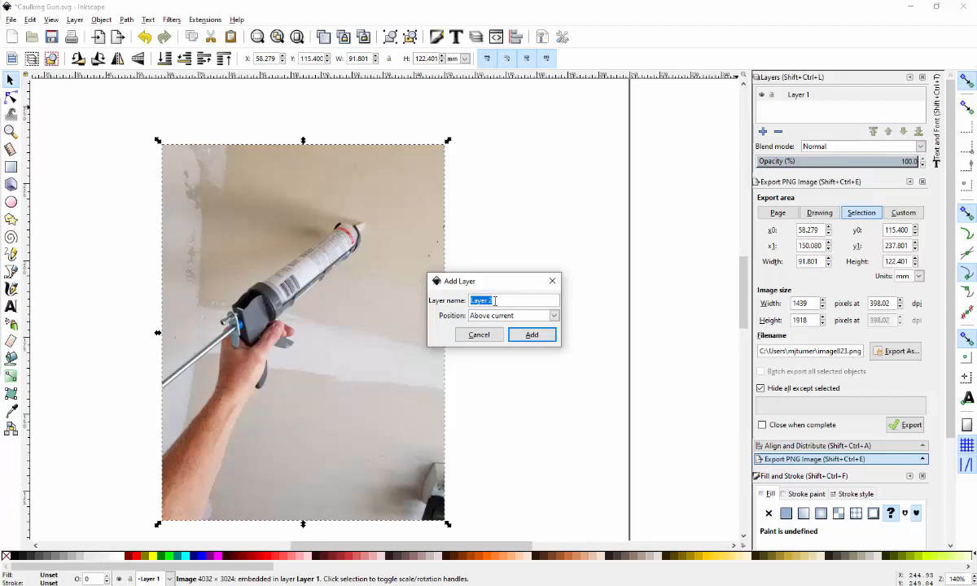
# Add a layer named "Photo" above the current layer
pyautogui.write('Photo')
pyautogui.click(526, 336)
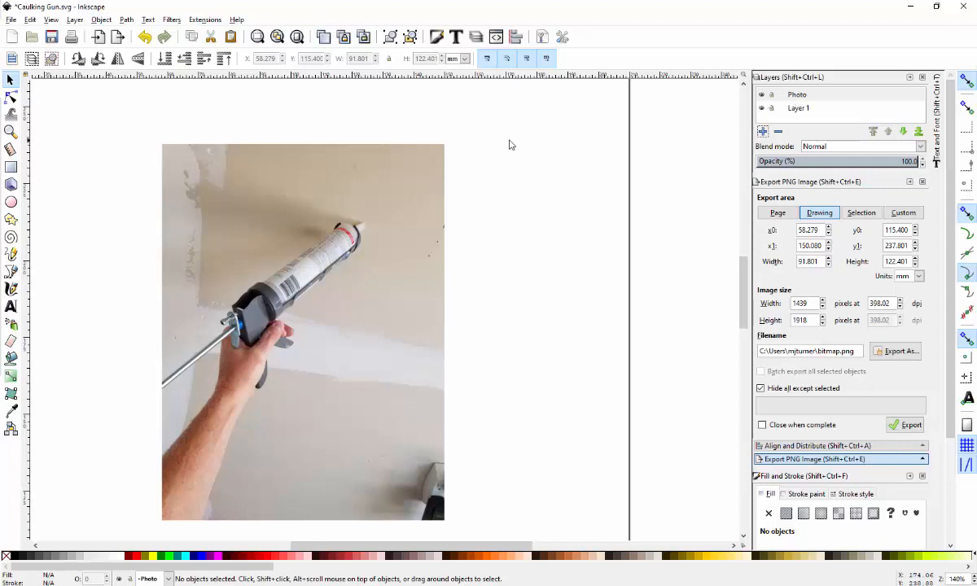
# Move the caulking gun image to the Photo layer and lock that layer
pyautogui.click(413, 196)
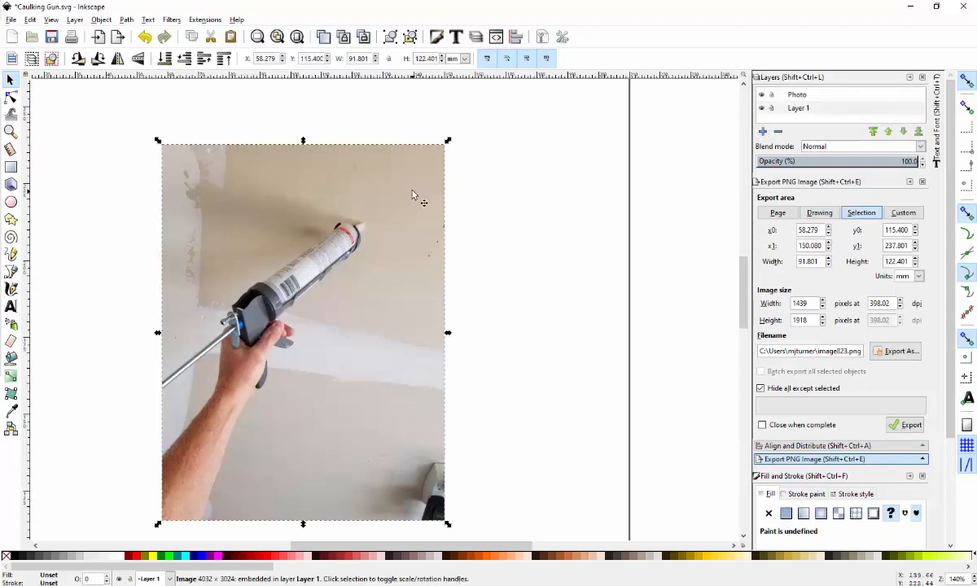
pyautogui.rightClick(373, 211)
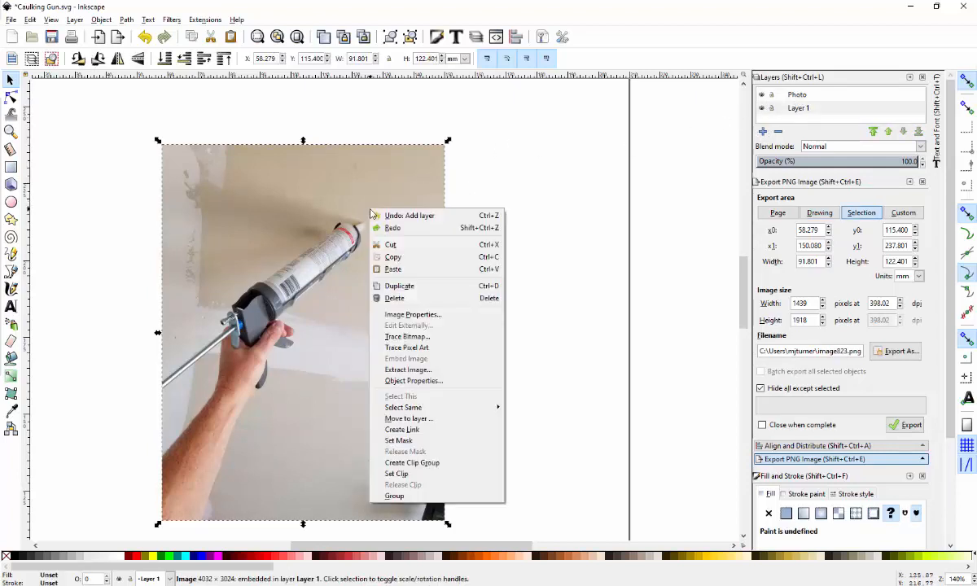
pyautogui.click(405, 418)
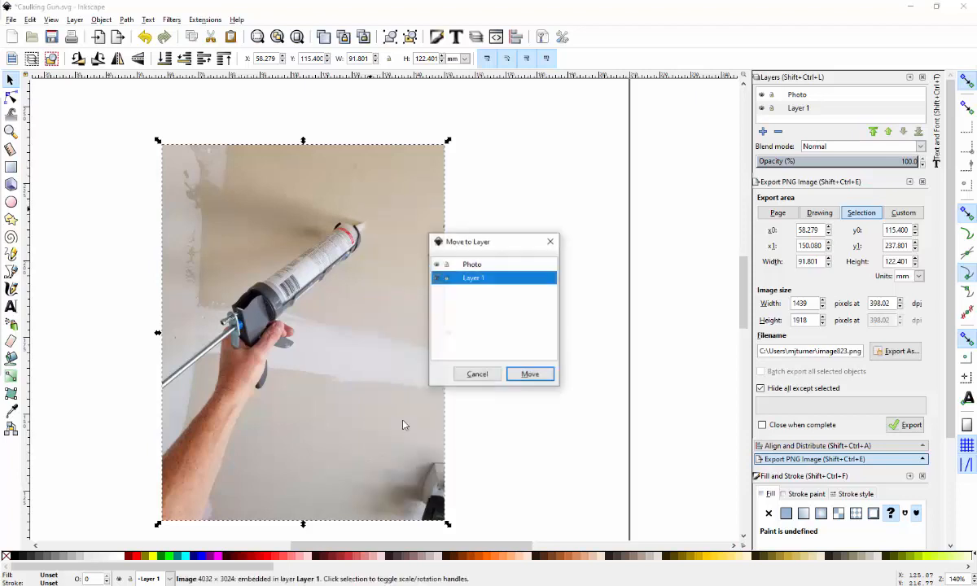
pyautogui.click(452, 264)
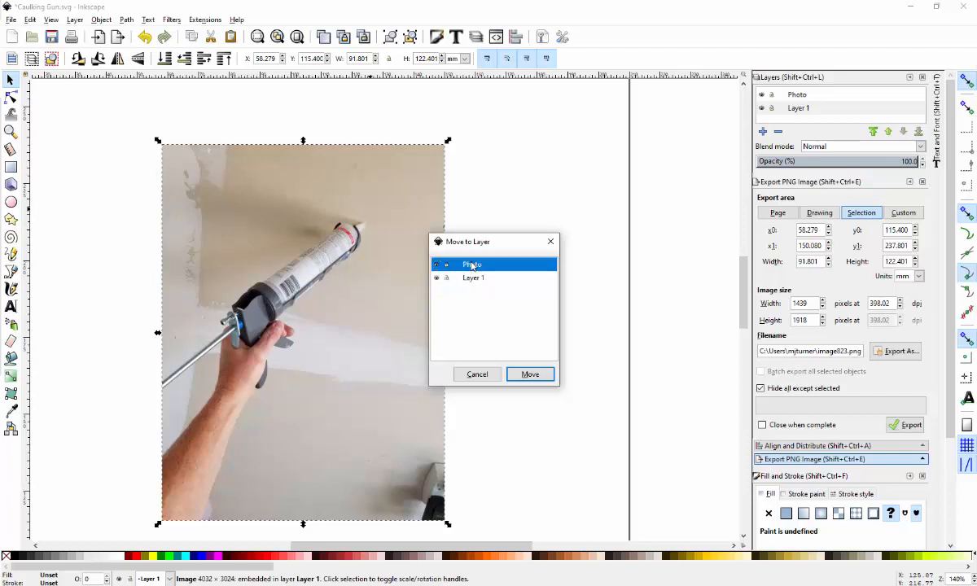
pyautogui.click(531, 374)
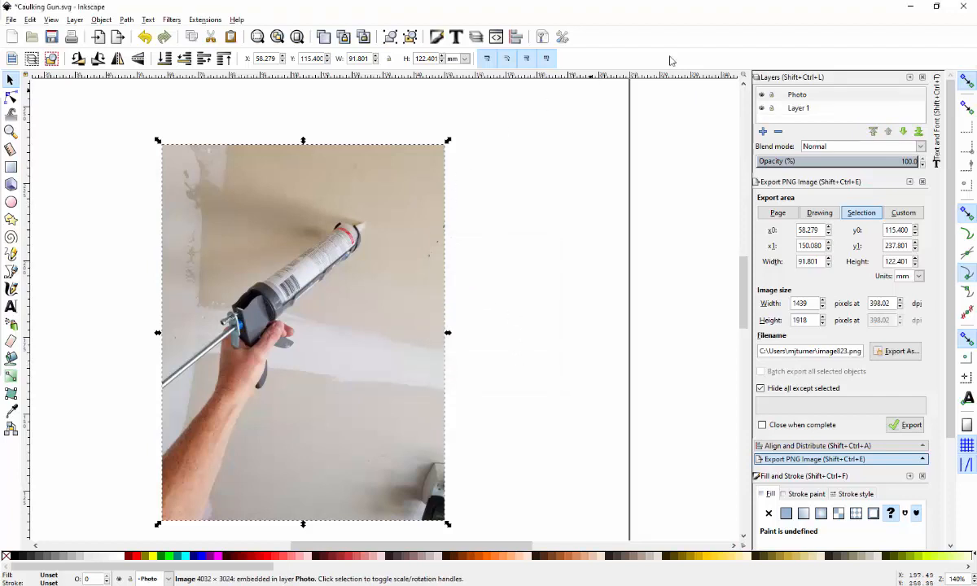
pyautogui.click(772, 97)
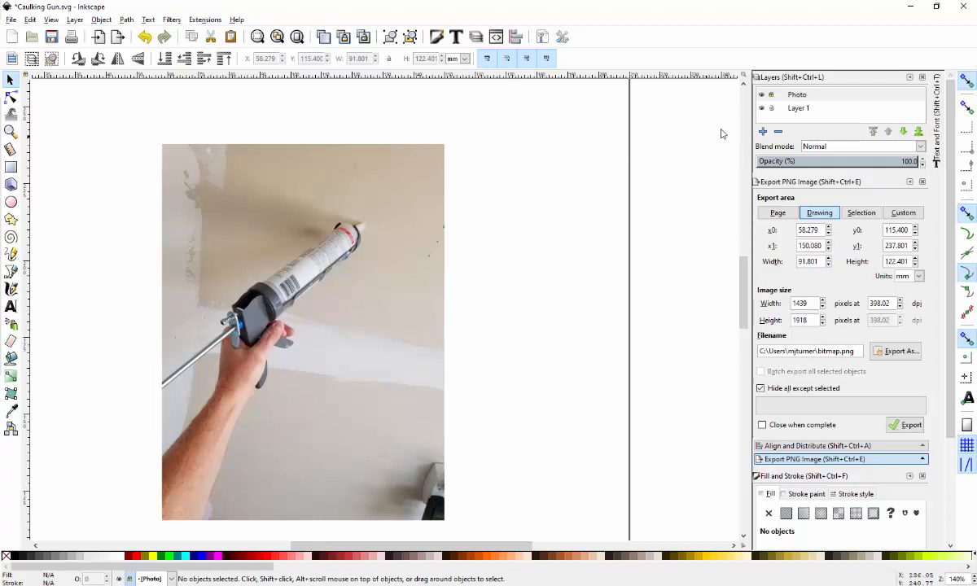
# Draw a test rectangle about 89 by 47 mm on Layer 1, overlapping the photo's upper right corner
pyautogui.click(797, 110)
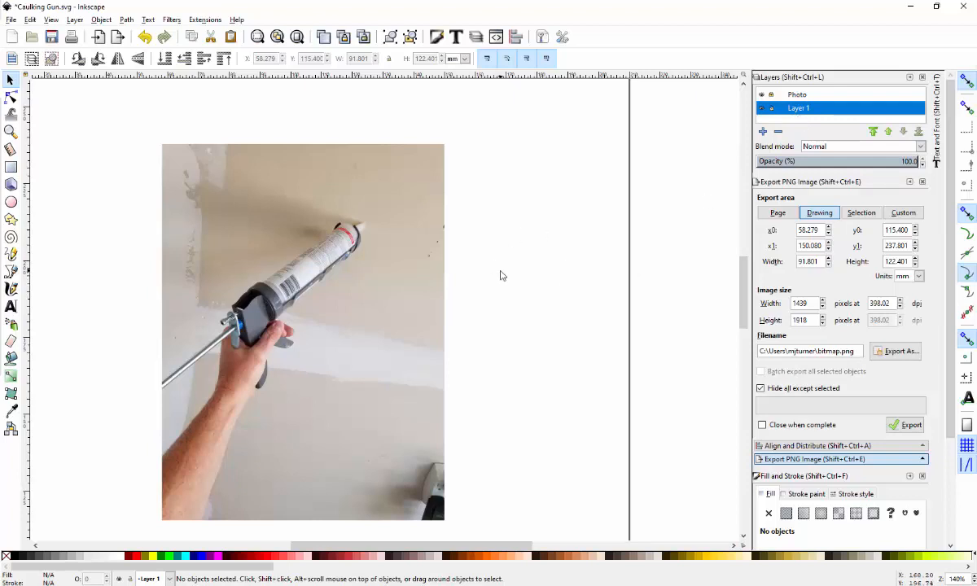
pyautogui.click(11, 167)
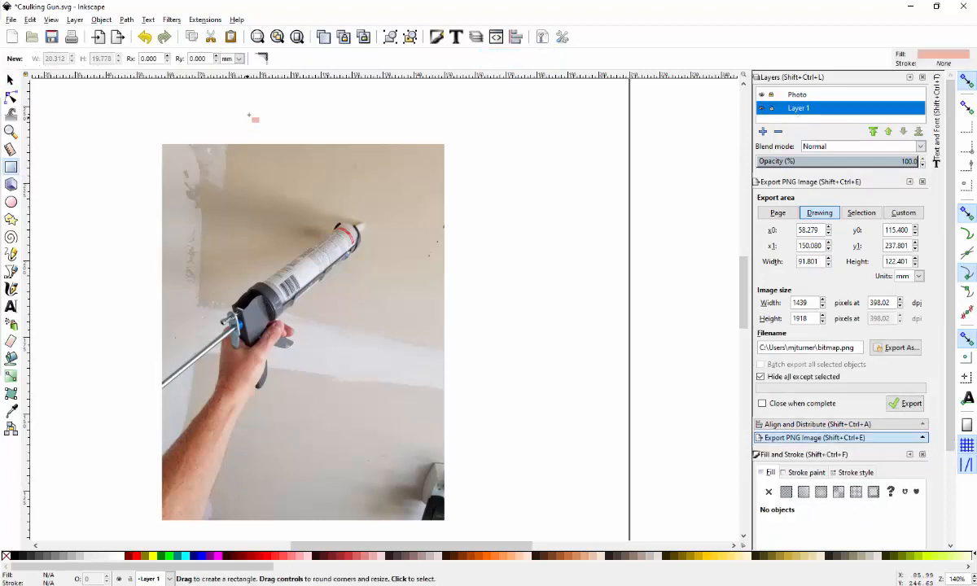
pyautogui.moveTo(249, 115); pyautogui.dragTo(524, 259)
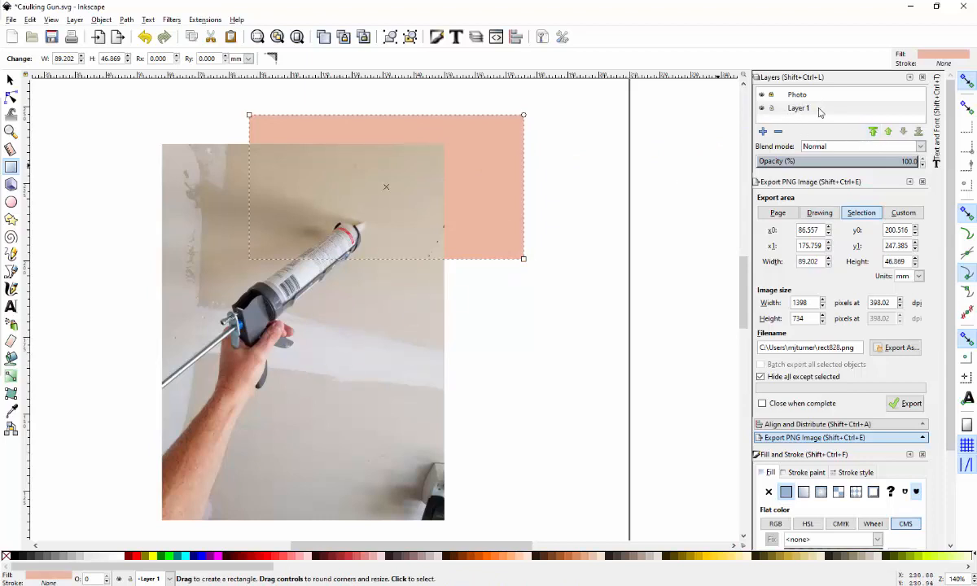
# Raise Layer 1 to the top of the layer stack and delete the test rectangle
pyautogui.click(781, 108)
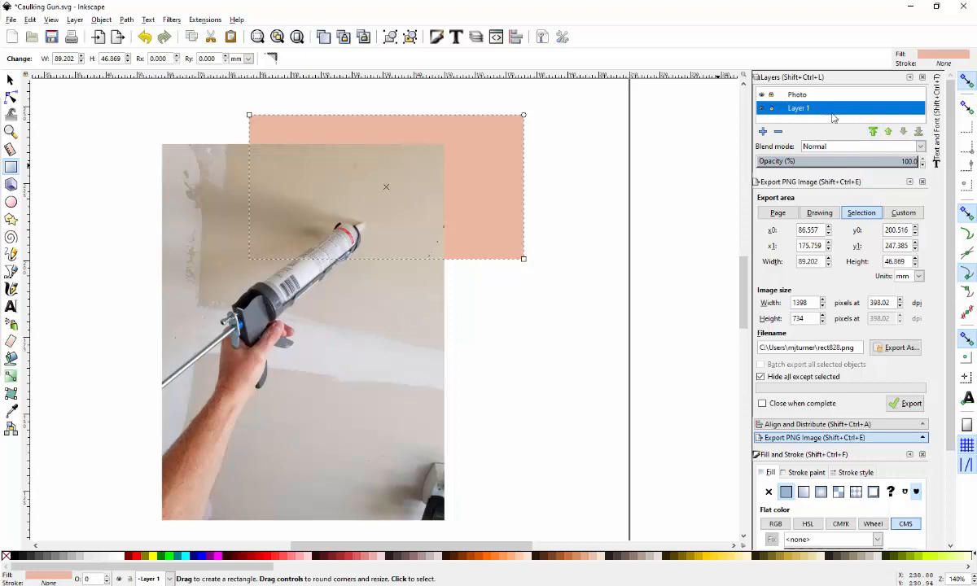
pyautogui.click(873, 132)
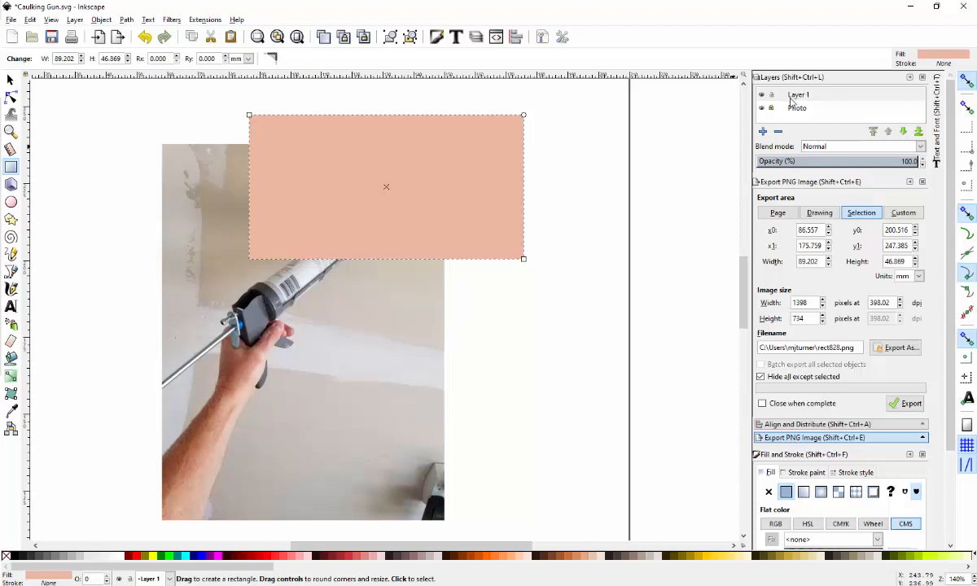
pyautogui.click(9, 79)
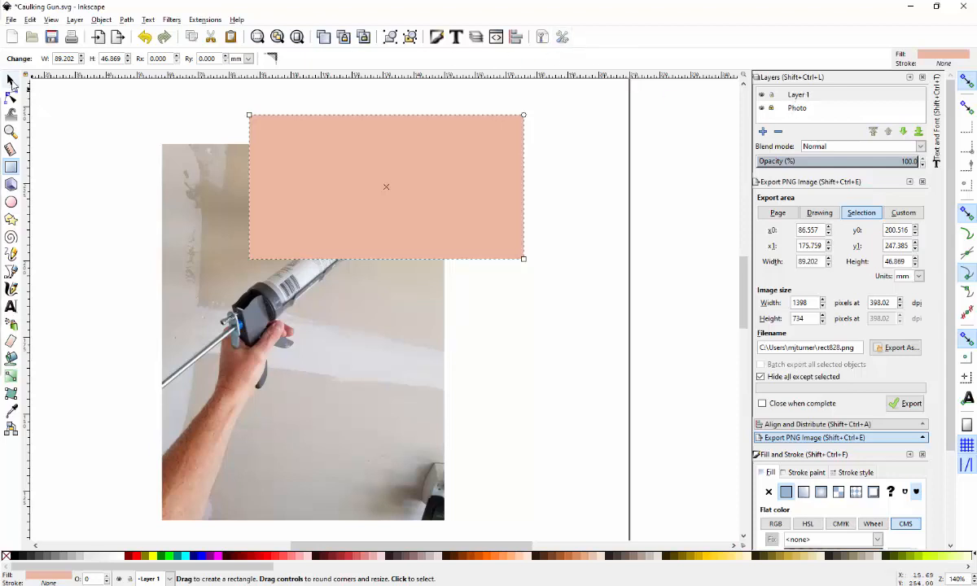
pyautogui.press('Delete')
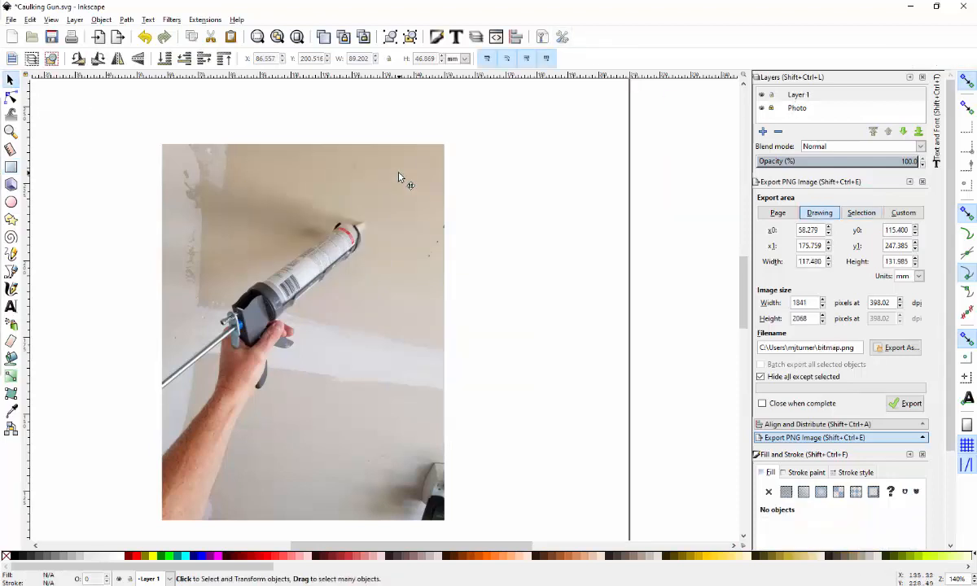
# Trace the black clip end beside the cartridge's red band on Layer 1 with a closed four-node Bezier path of straight segments
pyautogui.click(818, 96)
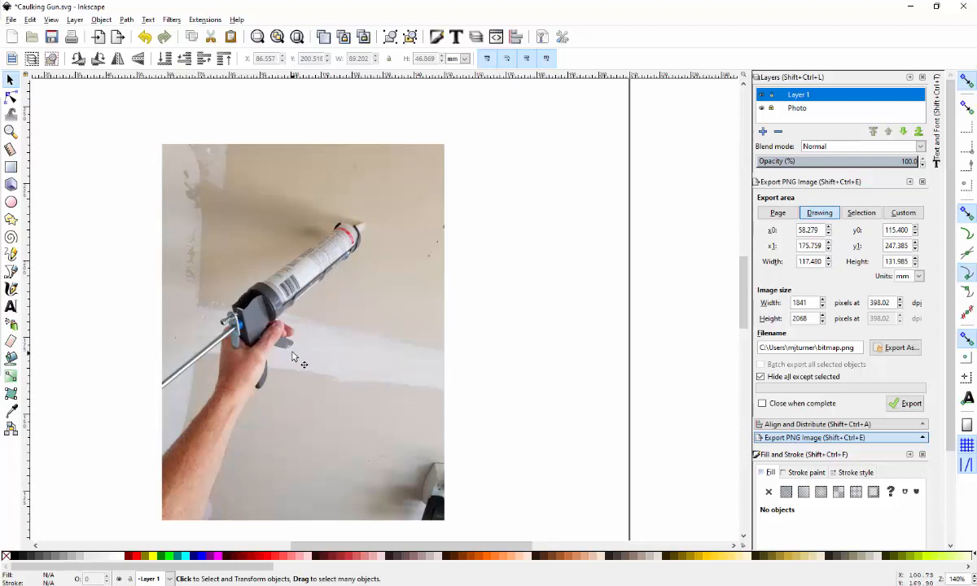
pyautogui.keyDown('ctrl'); pyautogui.scroll(2, 271, 303); pyautogui.keyUp('ctrl')
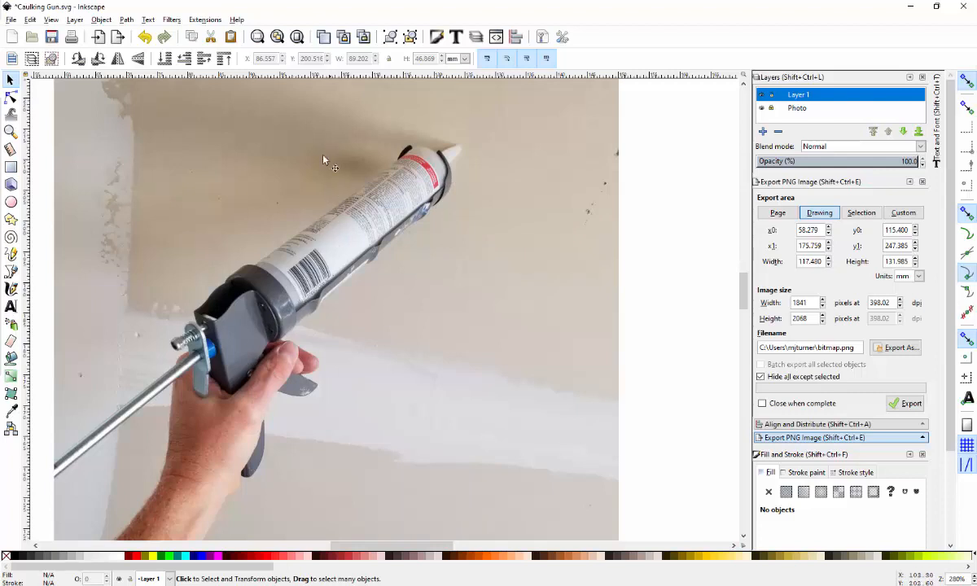
pyautogui.keyDown('ctrl'); pyautogui.scroll(2, 467, 147); pyautogui.keyUp('ctrl')
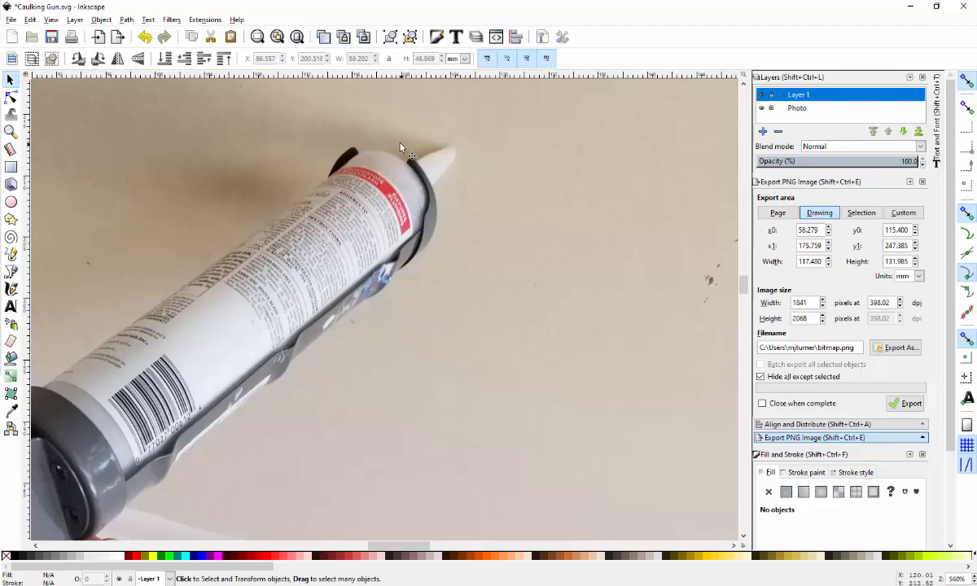
pyautogui.keyDown('ctrl'); pyautogui.scroll(3, 352, 149); pyautogui.keyUp('ctrl')
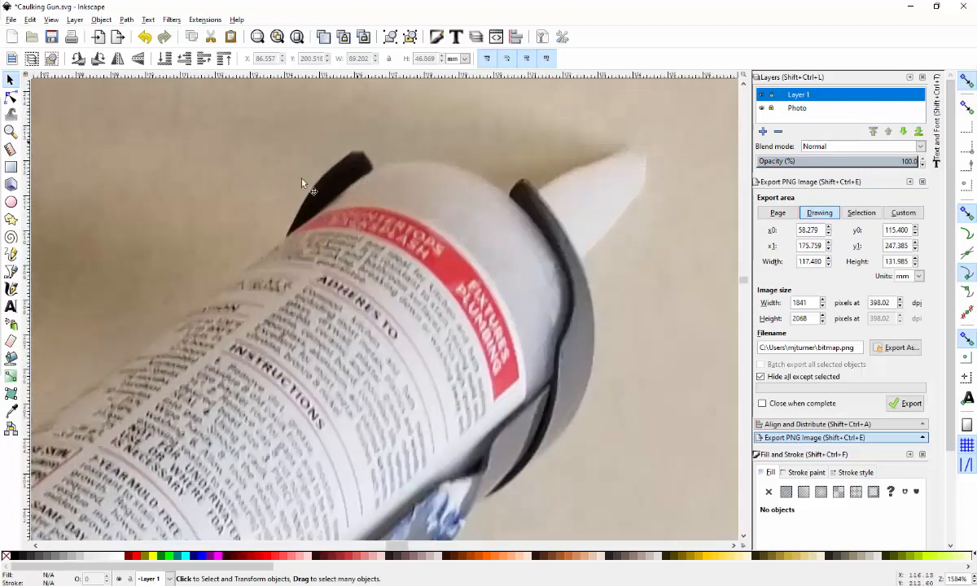
pyautogui.keyDown('ctrl'); pyautogui.scroll(-7, 352, 159); pyautogui.keyUp('ctrl')
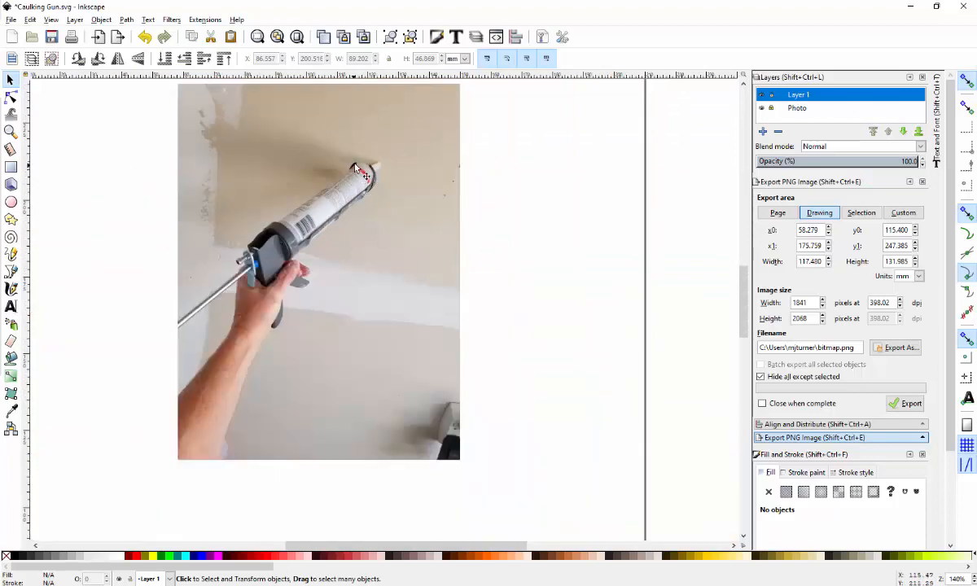
pyautogui.keyDown('ctrl'); pyautogui.scroll(8, 354, 171); pyautogui.keyUp('ctrl')
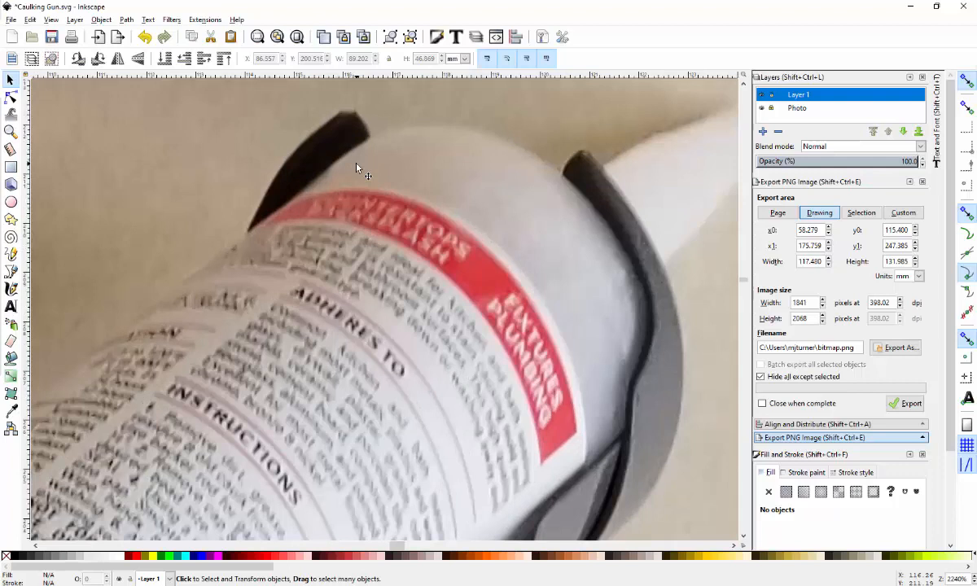
pyautogui.click(13, 275)
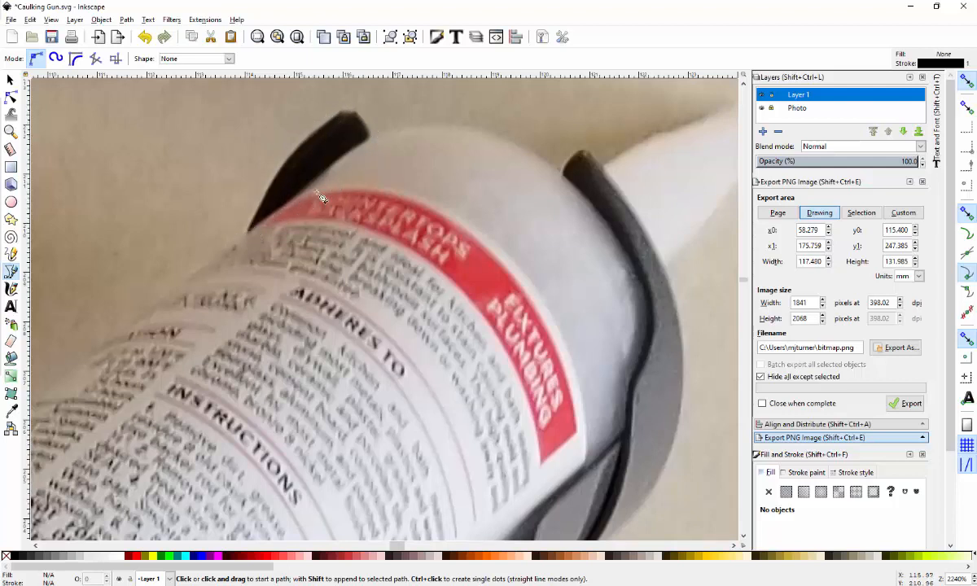
pyautogui.click(245, 233)
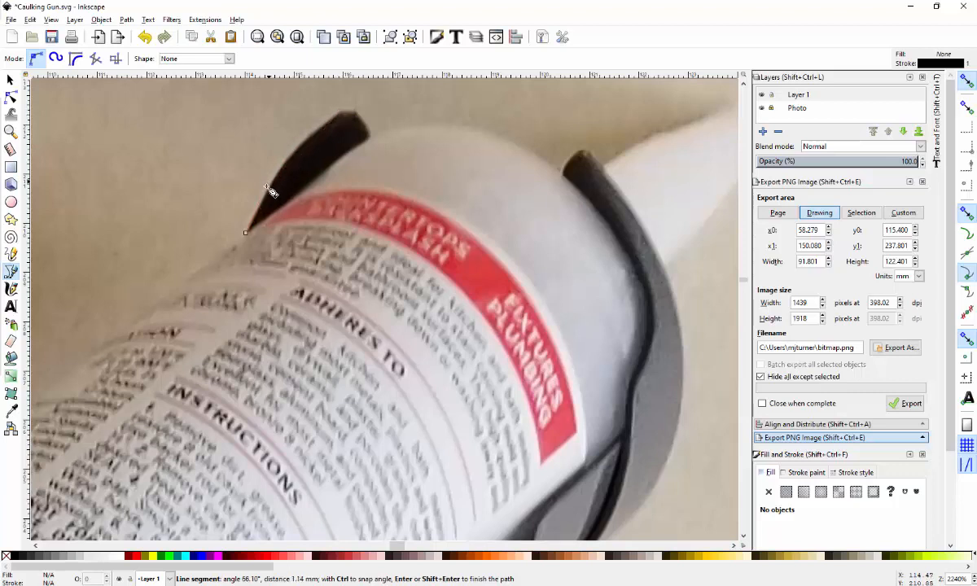
pyautogui.click(343, 111)
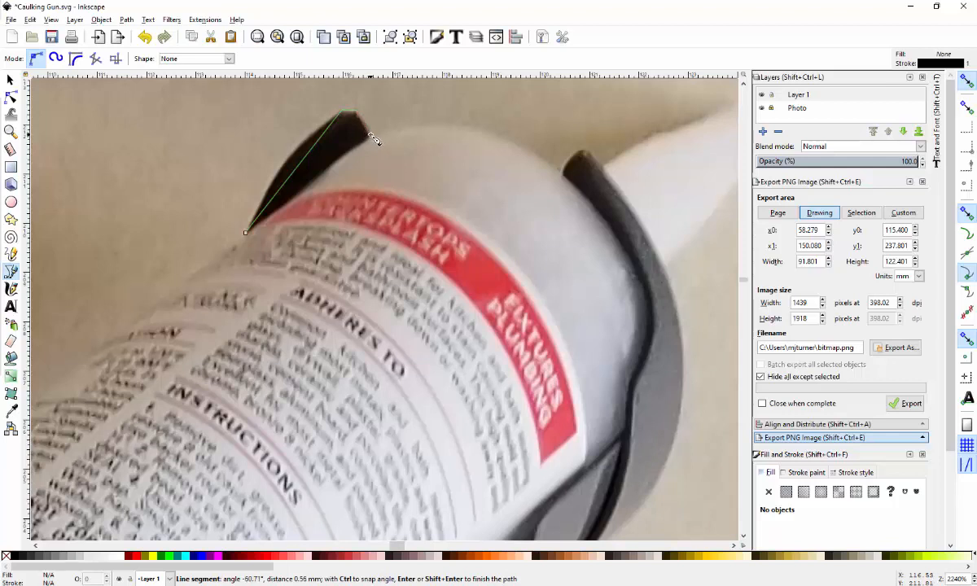
pyautogui.click(247, 233)
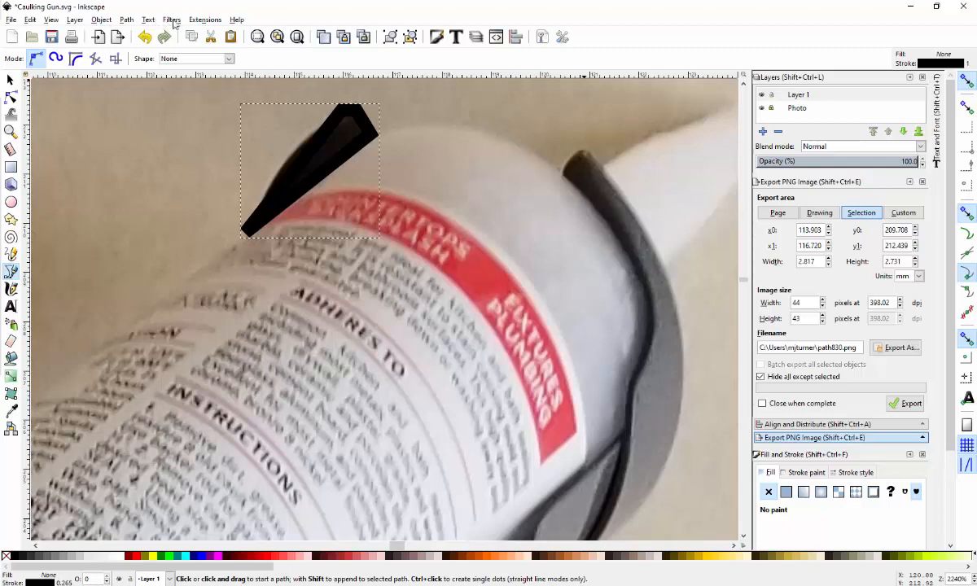
pyautogui.click(58, 21)
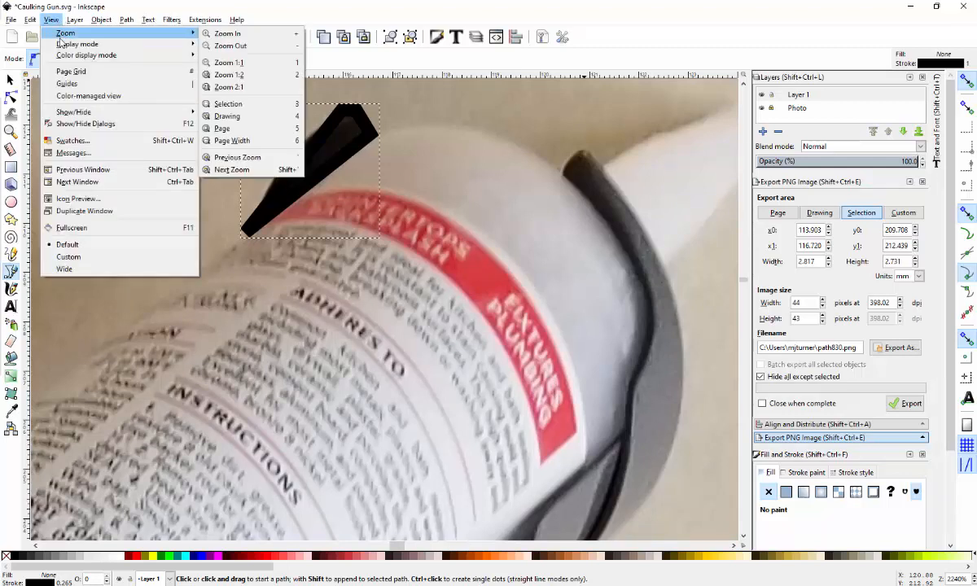
pyautogui.moveTo(60, 46)
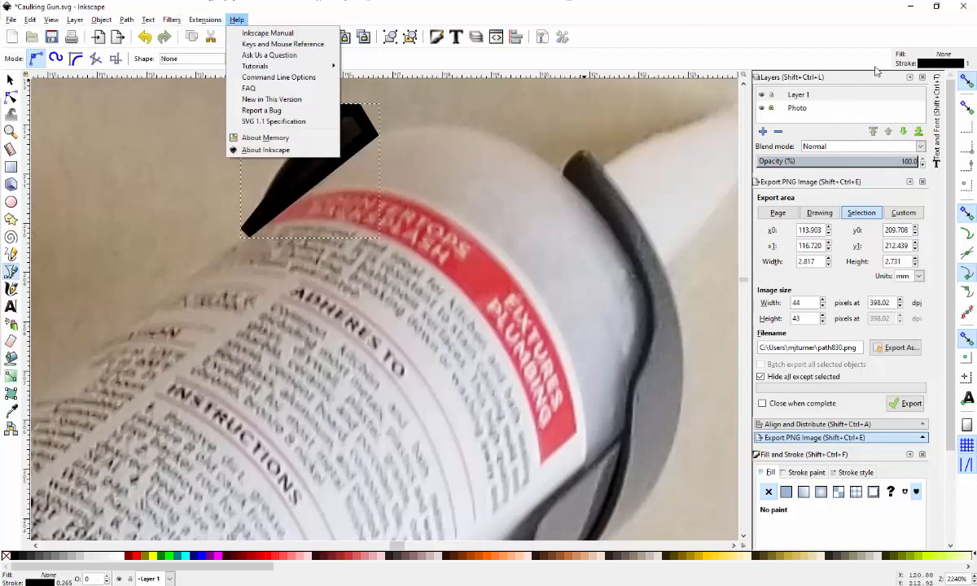
pyautogui.click(760, 24)
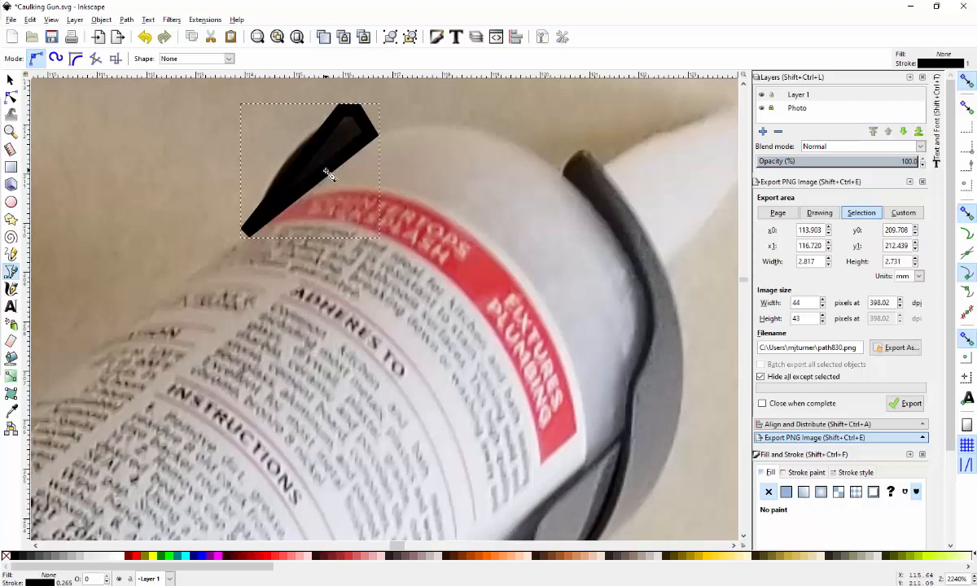
# Try a flat color fill on the traced clip path, and try moving the path aside onto the wall area
pyautogui.click(787, 493)
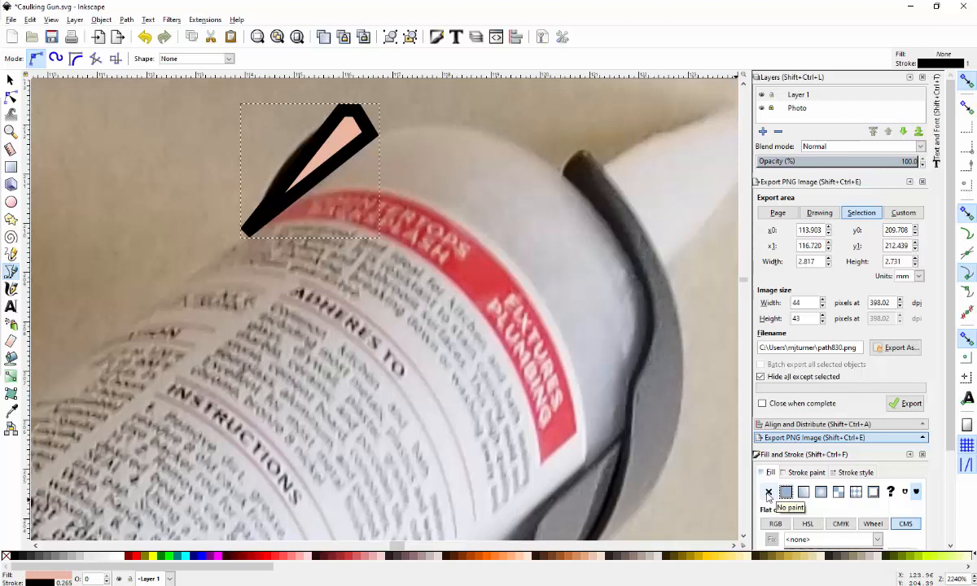
pyautogui.click(768, 493)
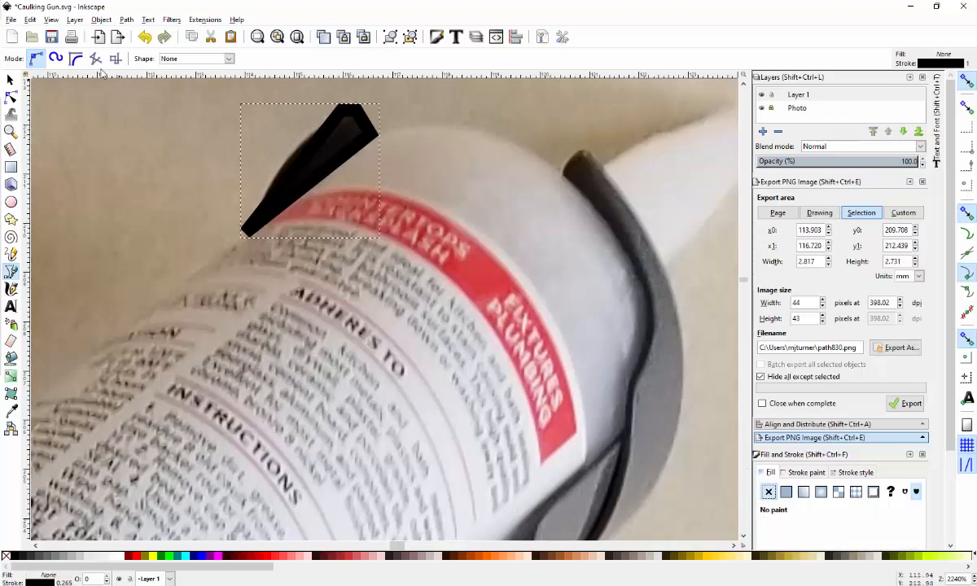
pyautogui.click(10, 79)
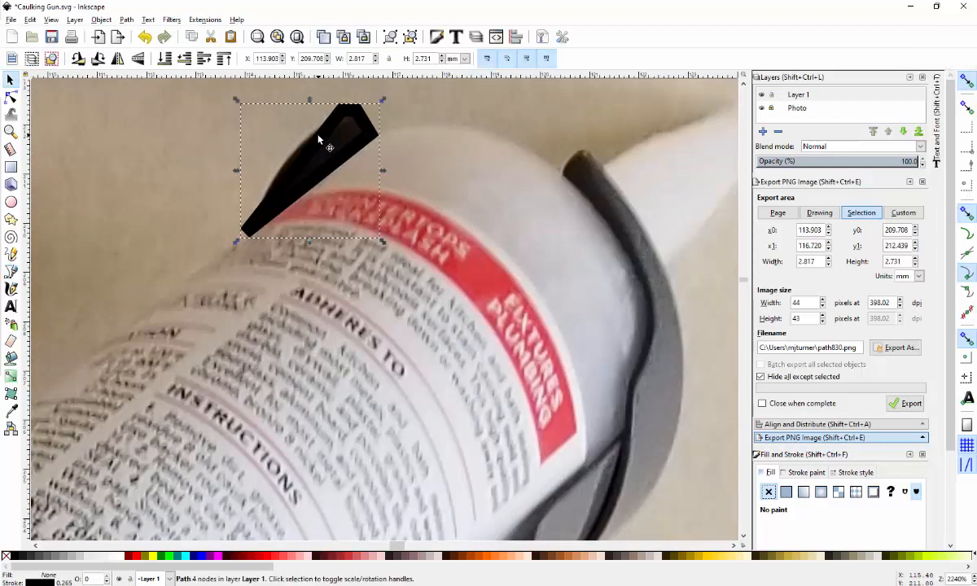
pyautogui.moveTo(320, 142); pyautogui.dragTo(145, 153)
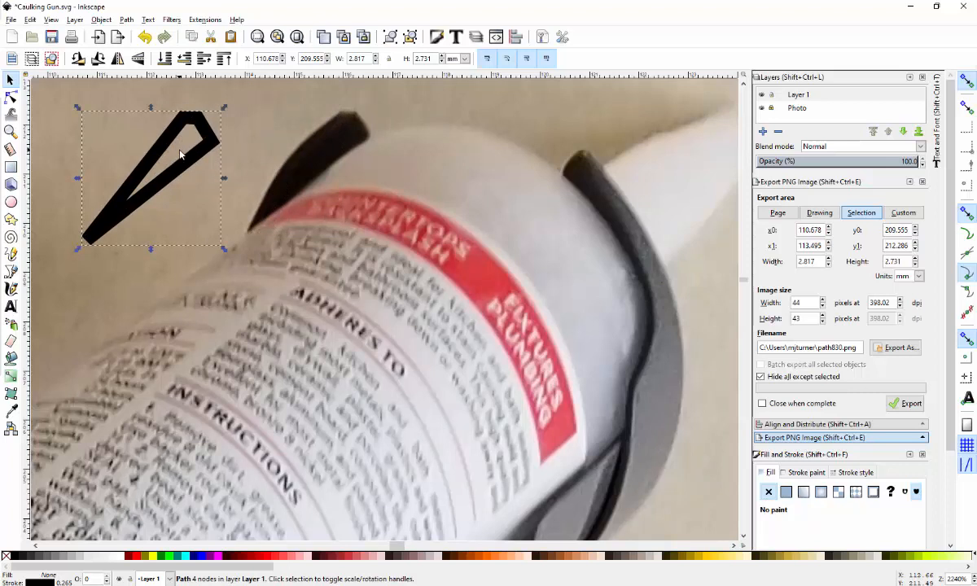
pyautogui.hotkey('ctrl', 'z')
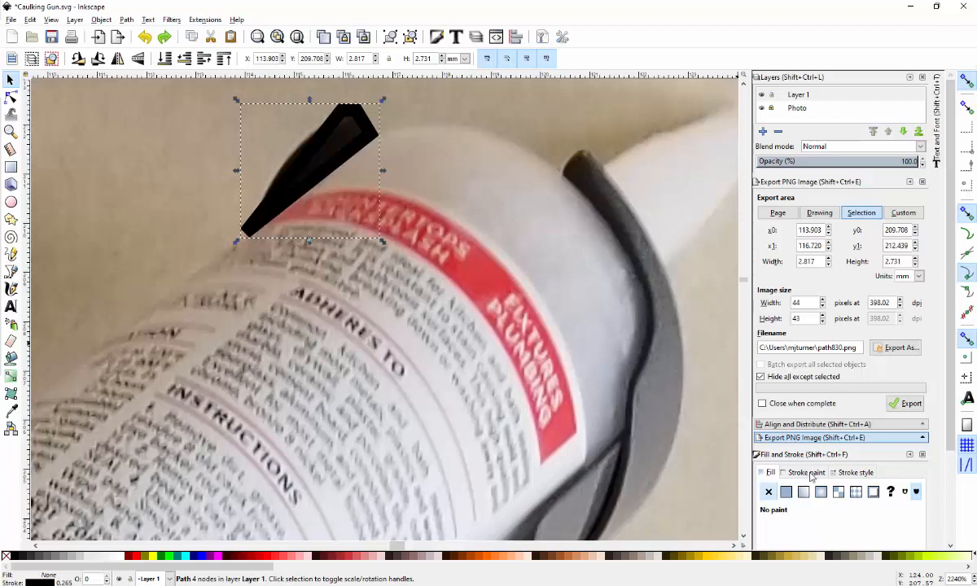
# Reduce the traced clip path's stroke width to 0.065 mm, keeping the solid line style
pyautogui.click(787, 491)
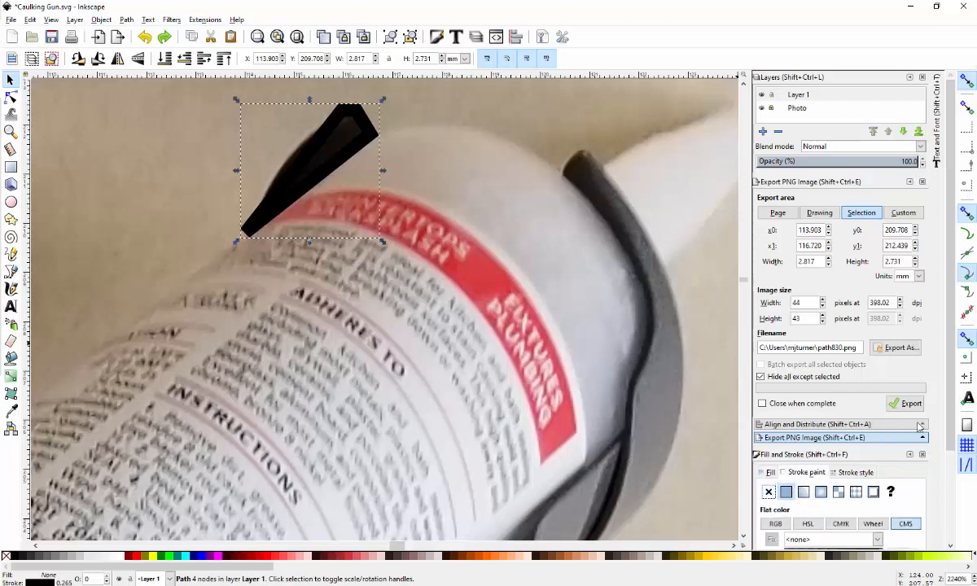
pyautogui.scroll(-3, 873, 438)
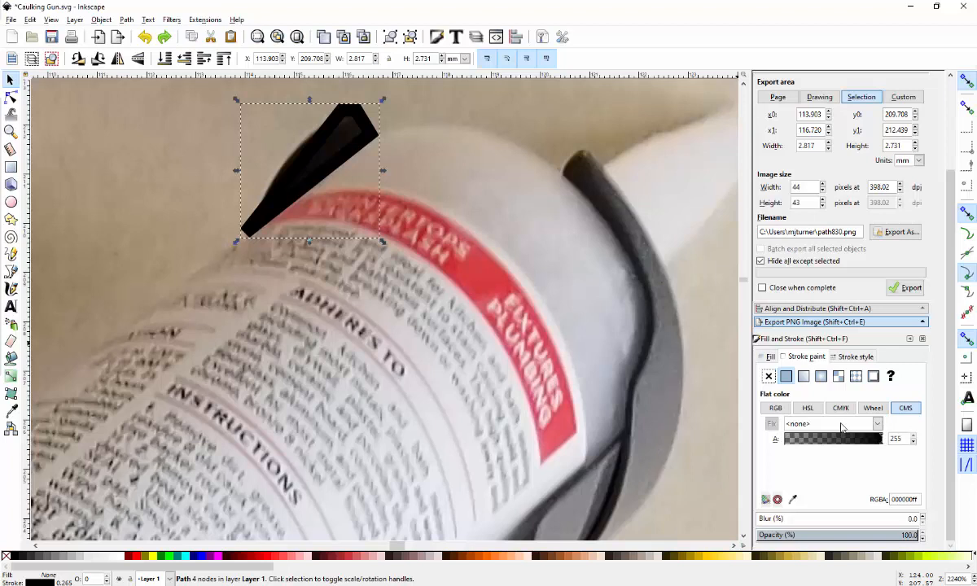
pyautogui.click(853, 359)
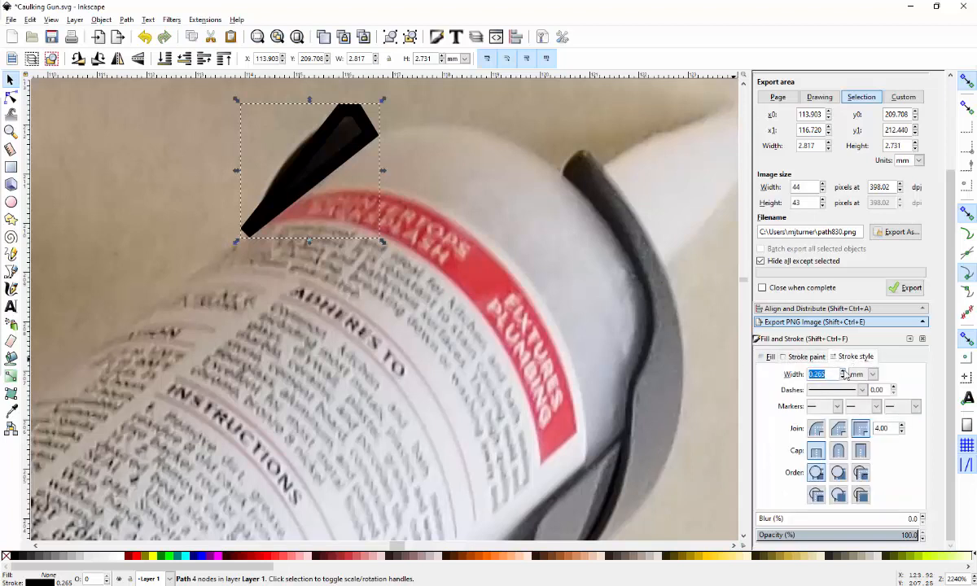
pyautogui.click(863, 391)
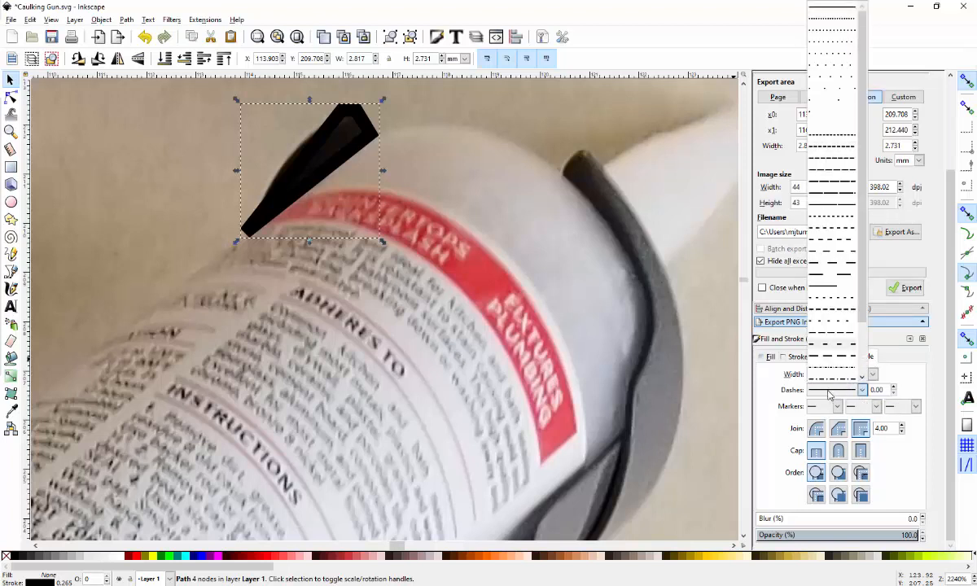
pyautogui.click(830, 394)
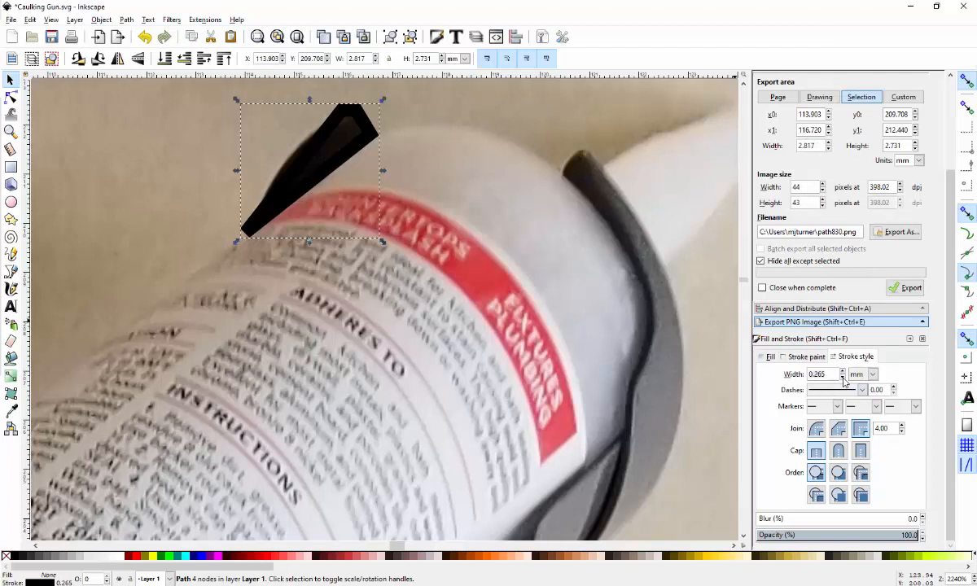
pyautogui.click(844, 380)
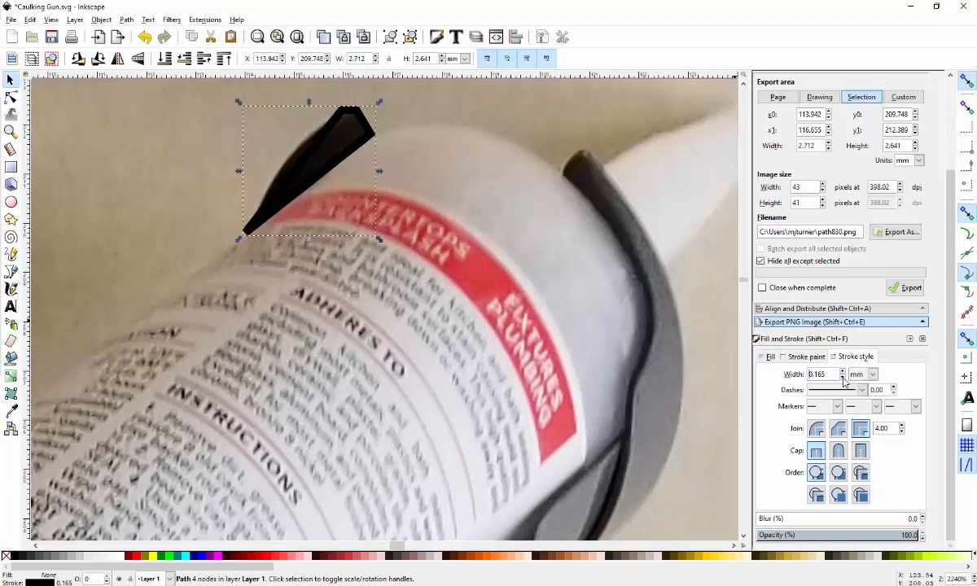
pyautogui.click(844, 380)
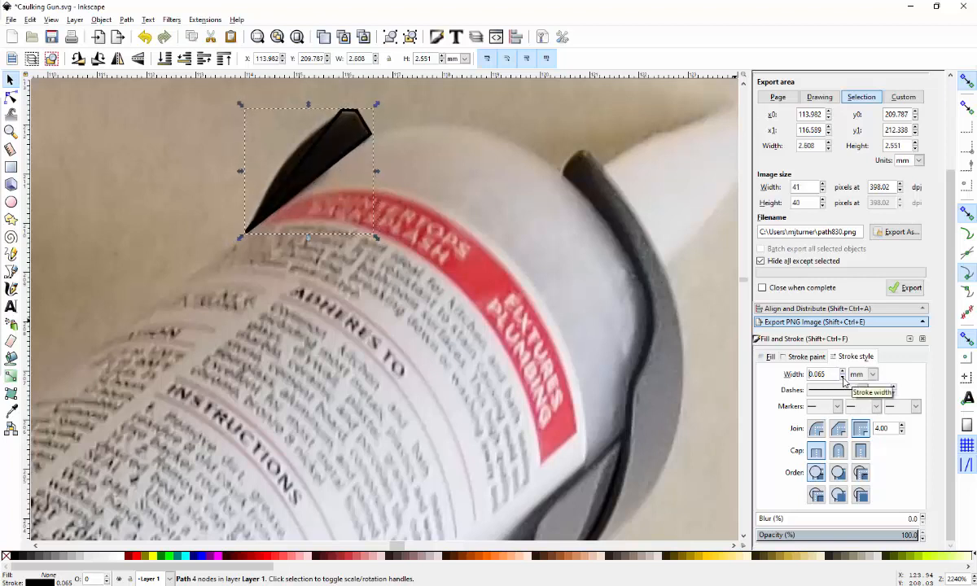
# Give the traced clip path a red stroke and no fill
pyautogui.click(138, 557)
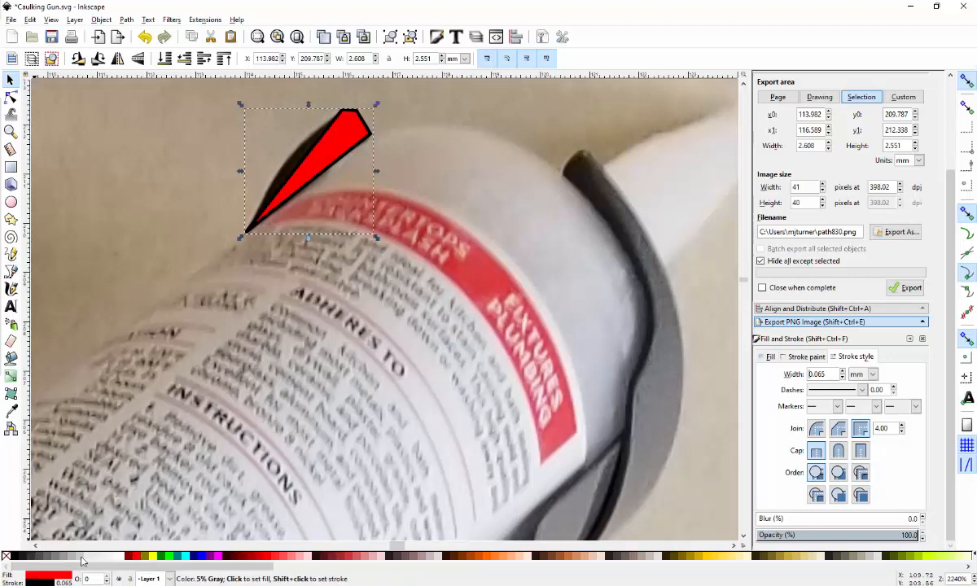
pyautogui.click(6, 557)
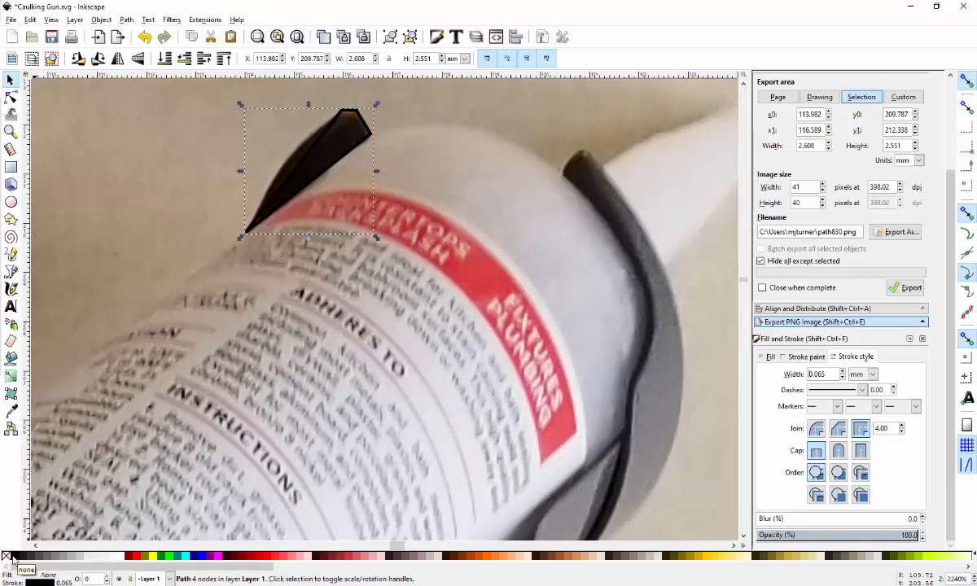
pyautogui.keyDown('shift'); pyautogui.click(138, 557); pyautogui.keyUp('shift')
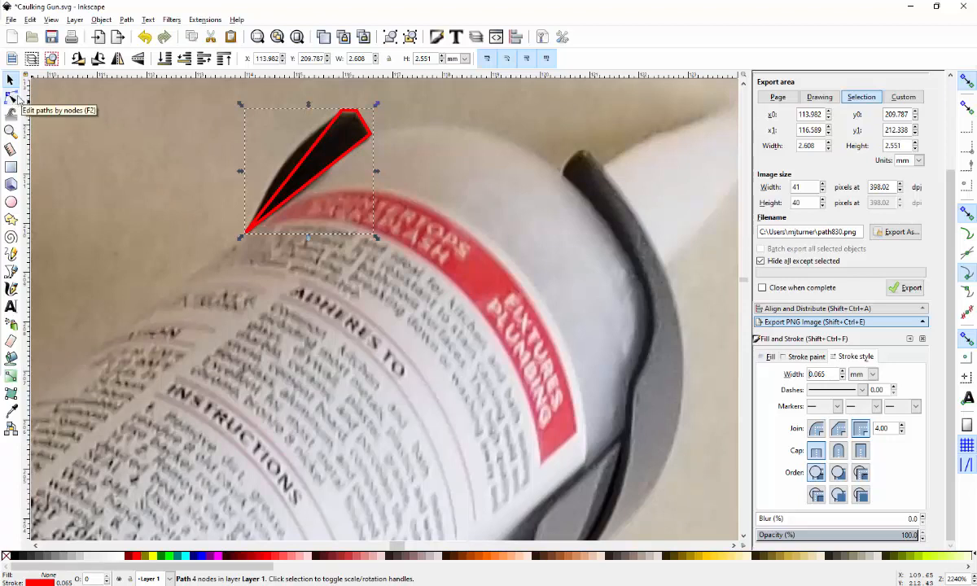
pyautogui.doubleClick(311, 163)
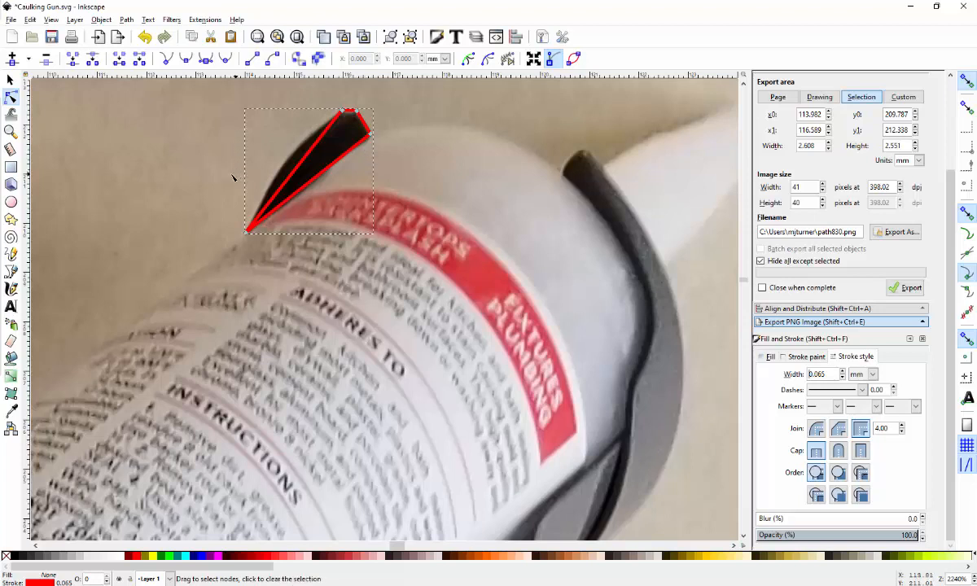
pyautogui.click(14, 59)
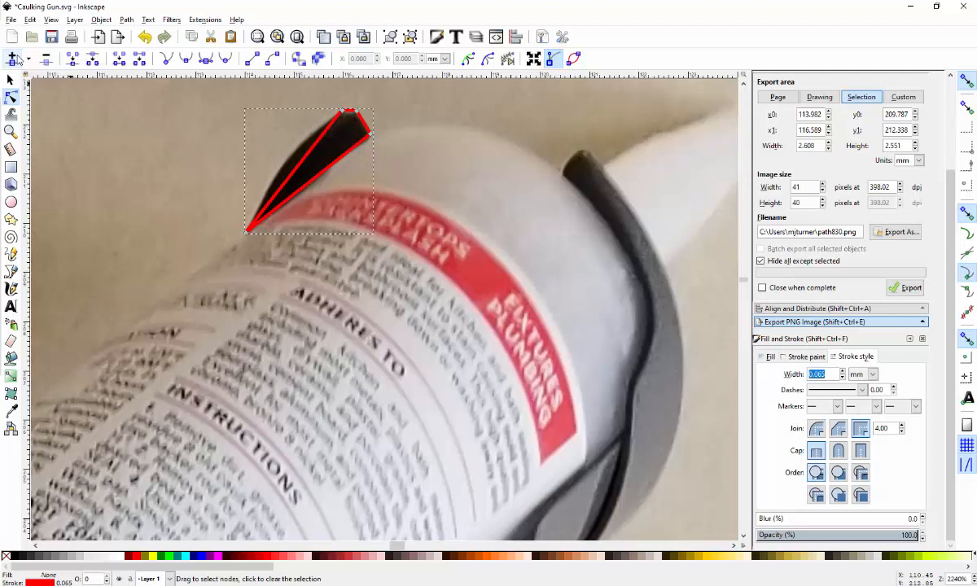
pyautogui.write('A')
pyautogui.click(11, 20)
pyautogui.moveTo(29, 20)
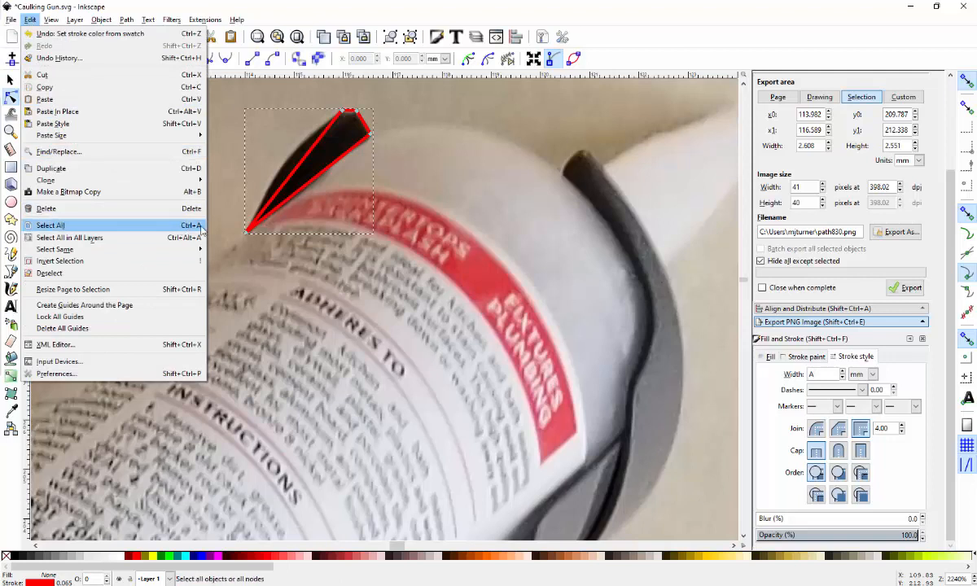
pyautogui.click(331, 115)
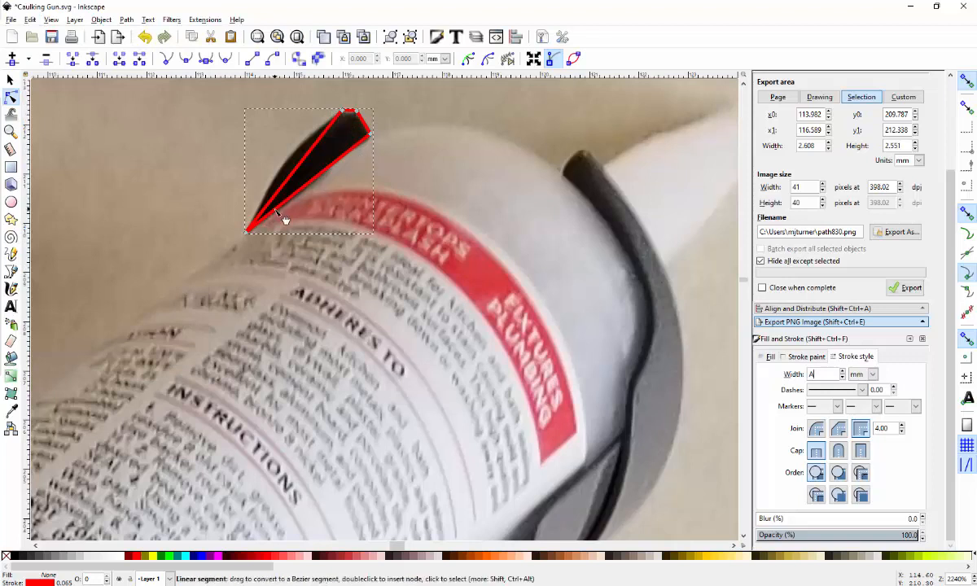
pyautogui.press('s')
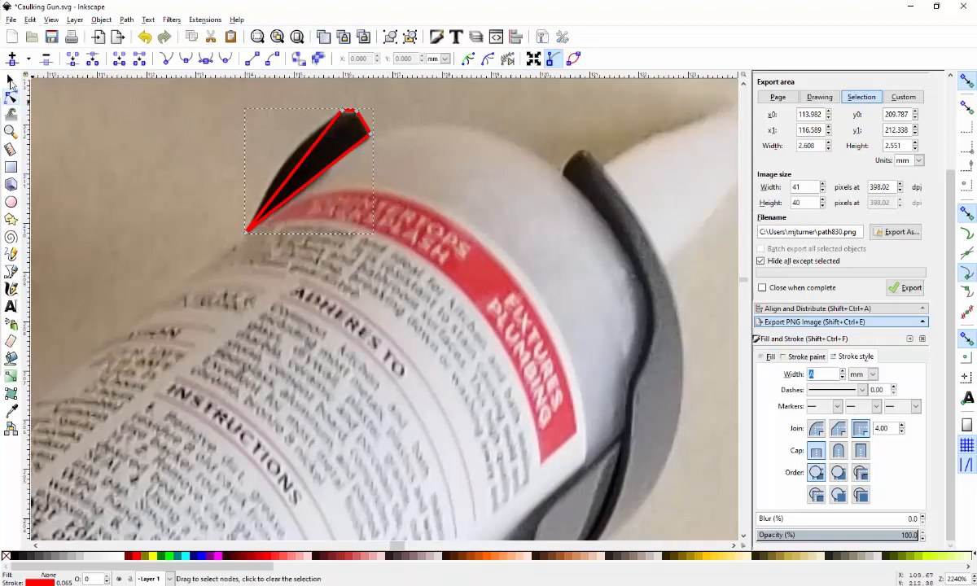
pyautogui.press('Delete')
pyautogui.moveTo(217, 250); pyautogui.dragTo(303, 181)
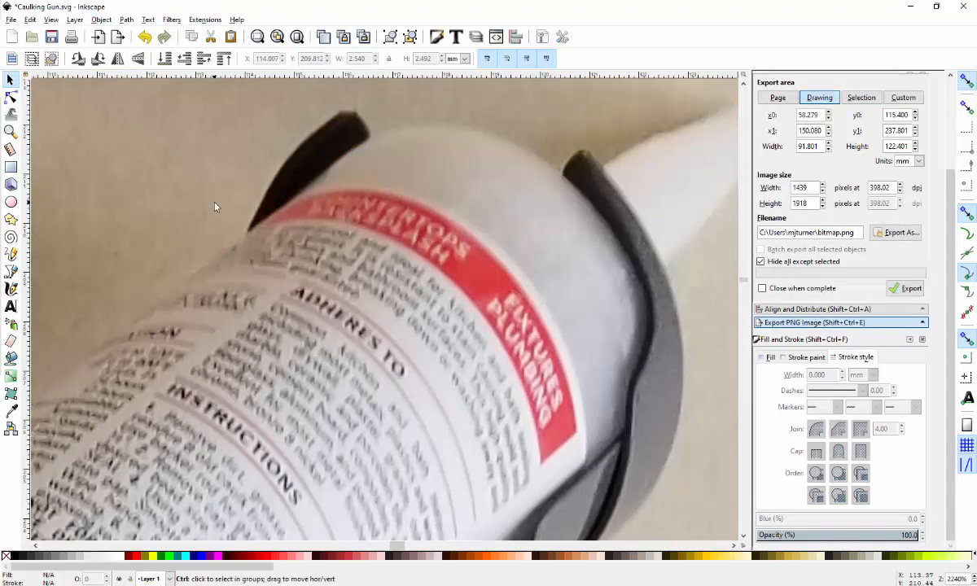
pyautogui.hotkey('ctrl', 'z')
pyautogui.click(289, 171)
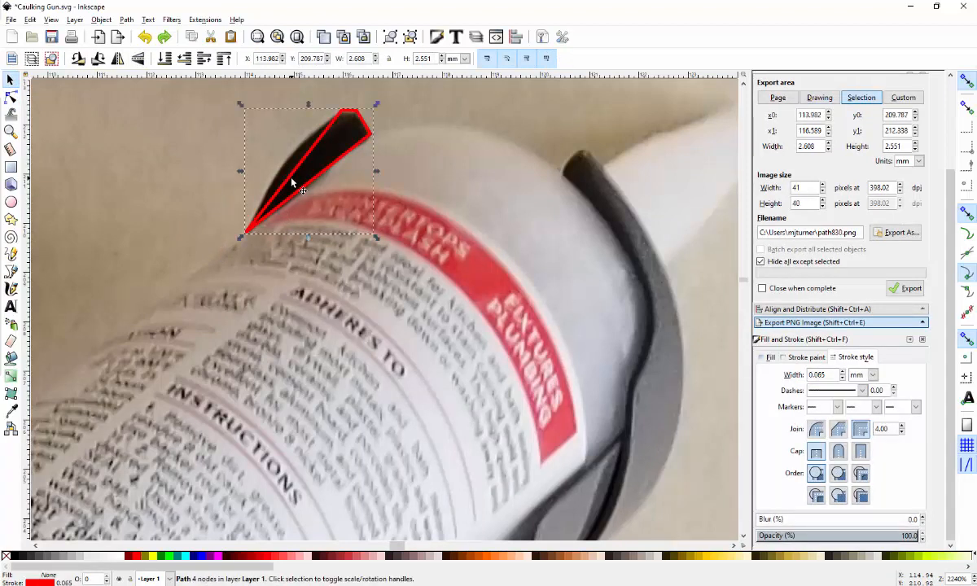
# Select all four nodes of the red clip path and make them smooth
pyautogui.click(10, 97)
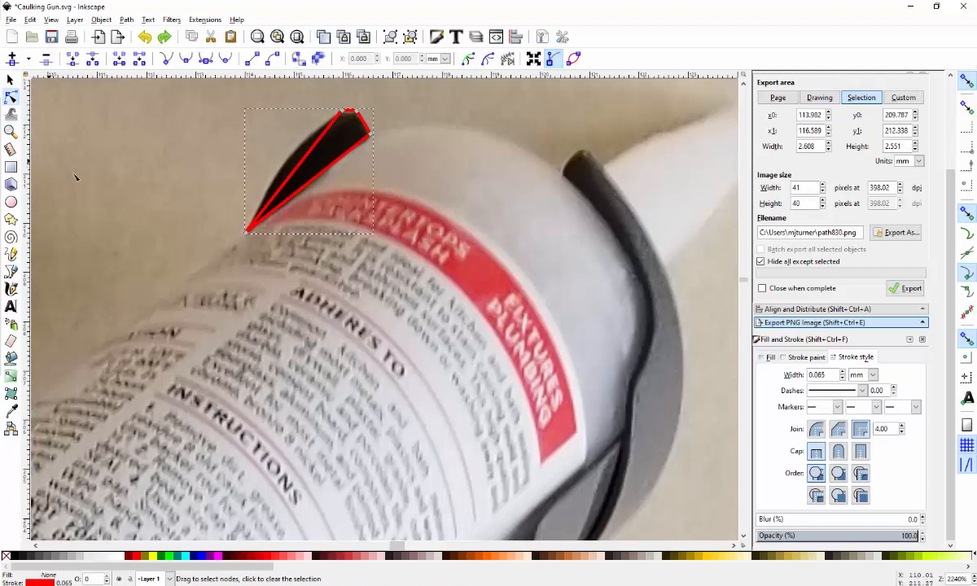
pyautogui.moveTo(216, 229); pyautogui.dragTo(395, 84)
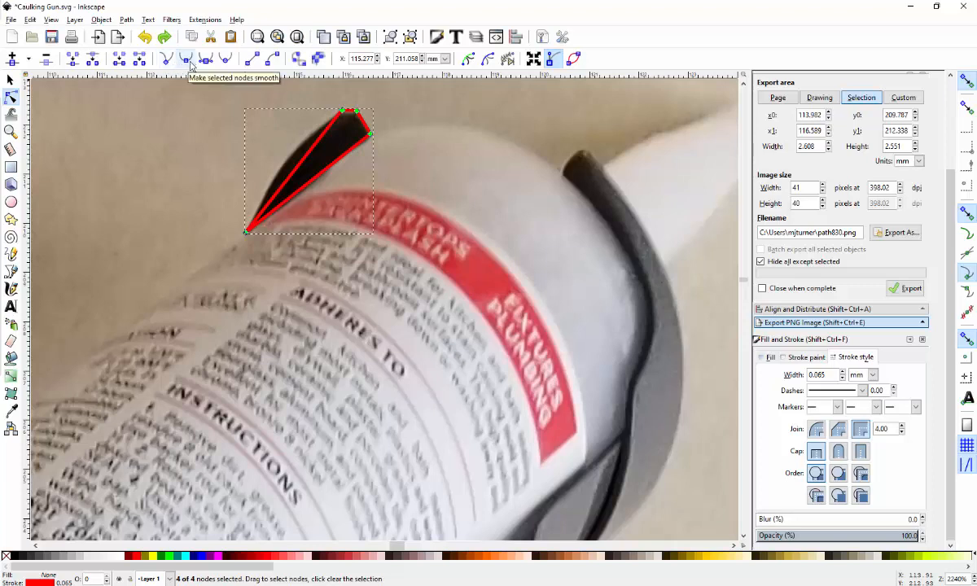
pyautogui.click(190, 61)
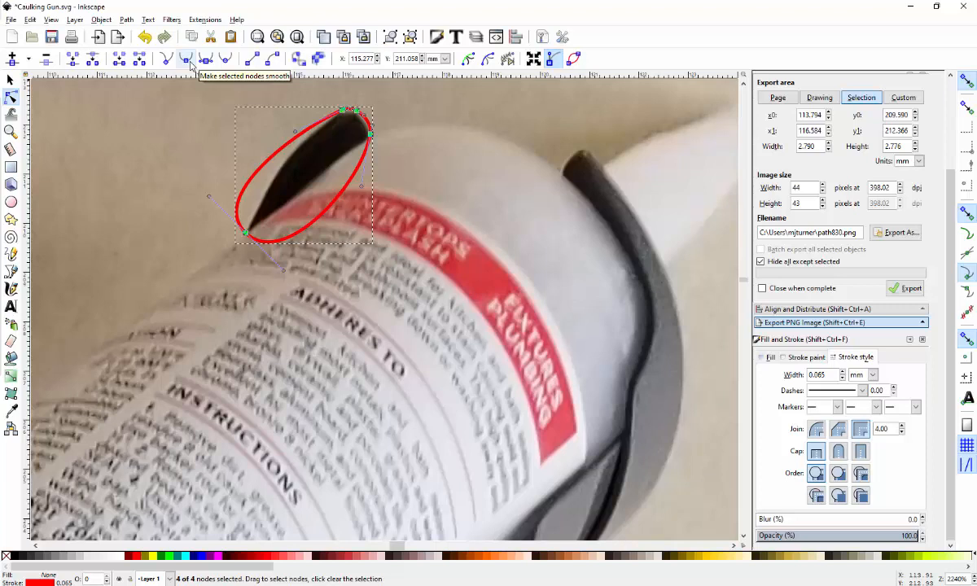
pyautogui.click(197, 227)
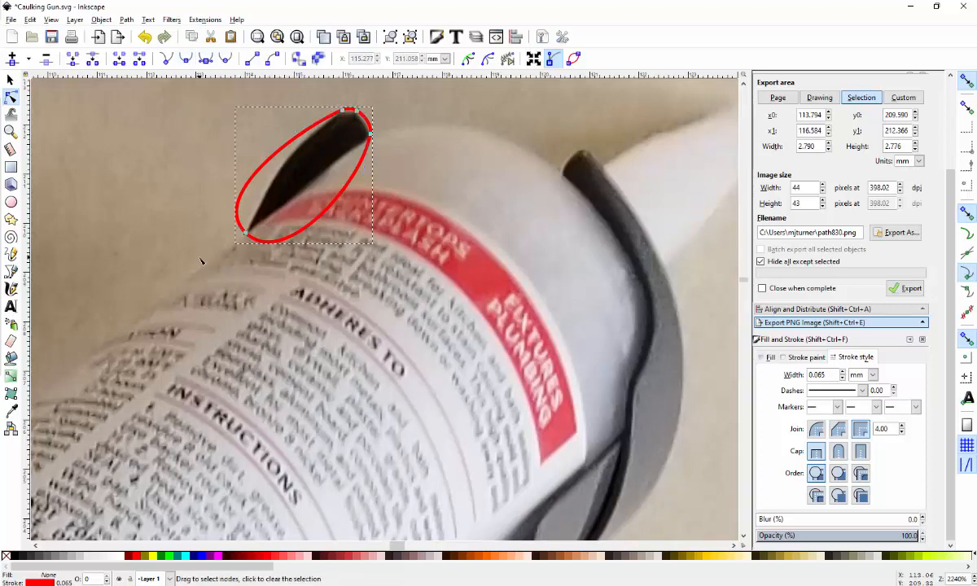
# Adjust both curve handles of the clip path's lower tip node so the curves leave it along the black clip's edges
pyautogui.click(246, 233)
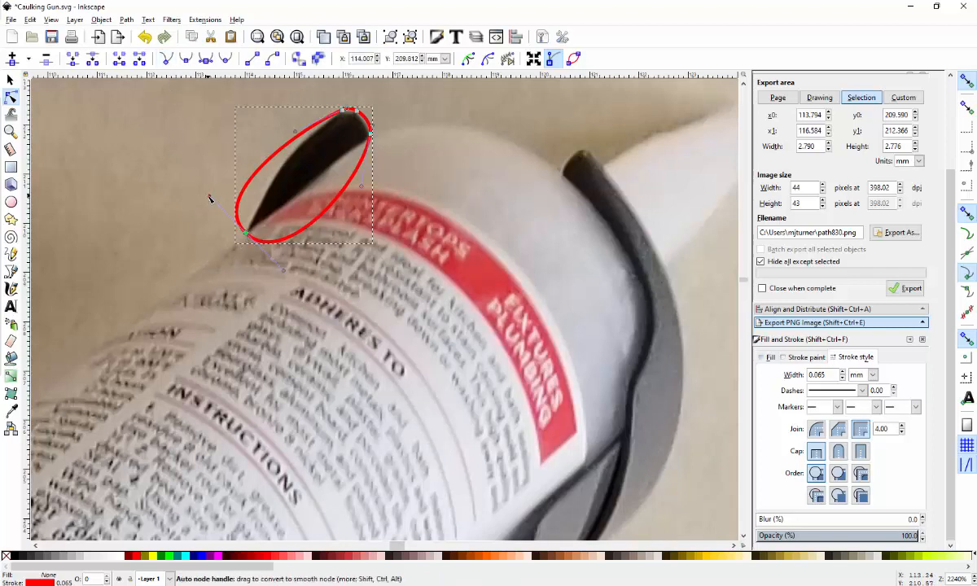
pyautogui.moveTo(212, 194); pyautogui.dragTo(275, 181)
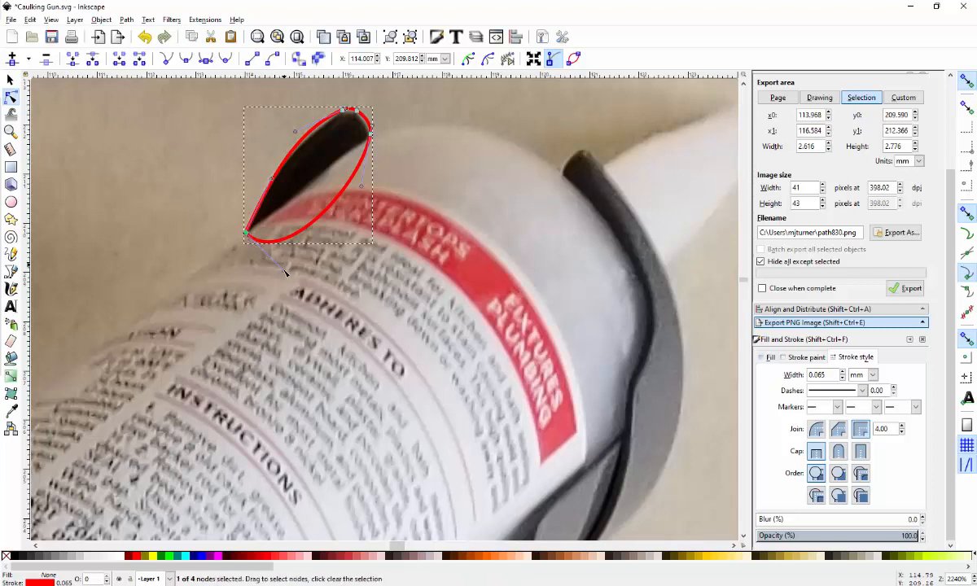
pyautogui.moveTo(284, 270); pyautogui.dragTo(301, 193)
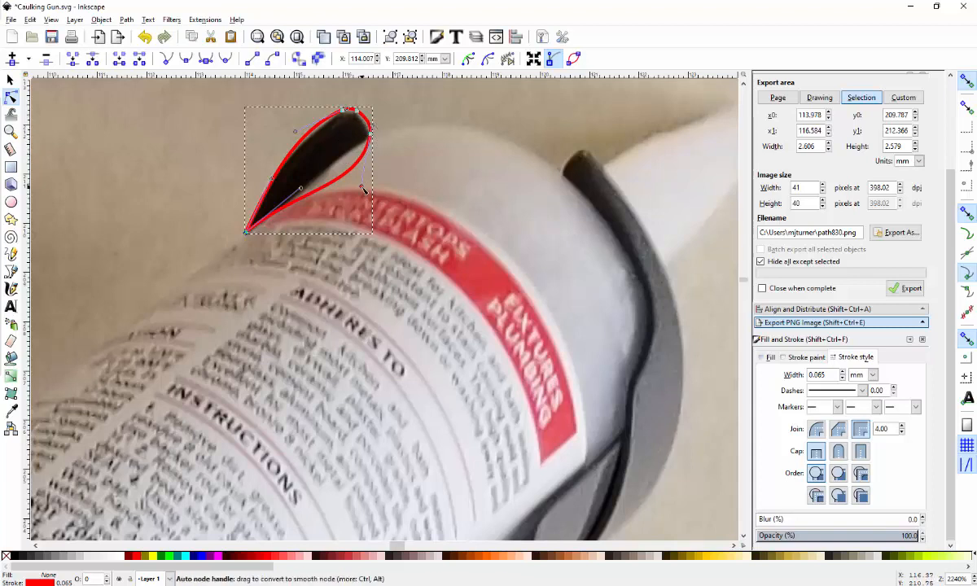
# Pull the clip path's right-hand node handle inward and move that node slightly down to fit the clip's lower edge
pyautogui.moveTo(363, 189); pyautogui.dragTo(353, 144)
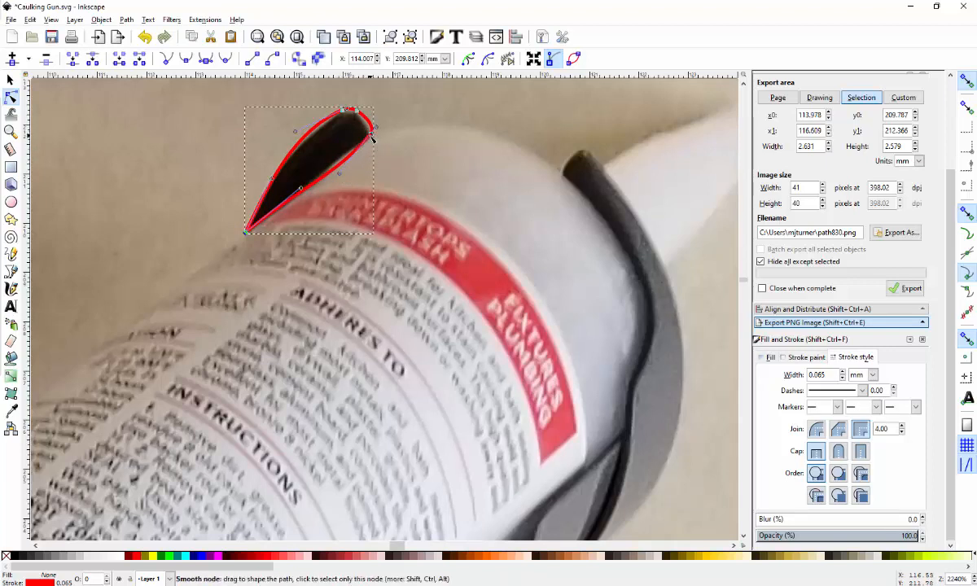
pyautogui.click(371, 135)
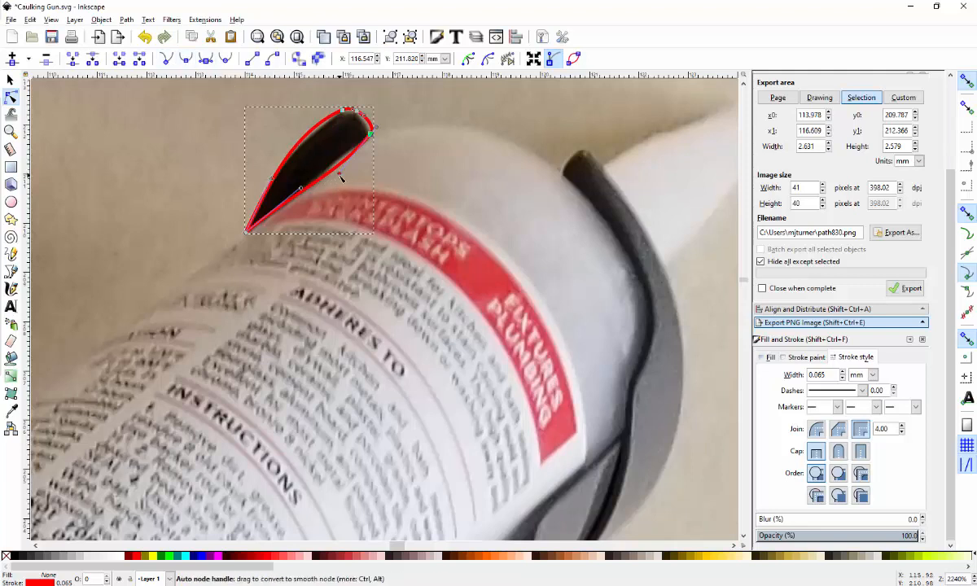
pyautogui.moveTo(340, 178)
pyautogui.mouseDown()
pyautogui.moveTo(330, 168)
pyautogui.moveTo(352, 161)
pyautogui.moveTo(327, 146)
pyautogui.moveTo(343, 160)
pyautogui.mouseUp()
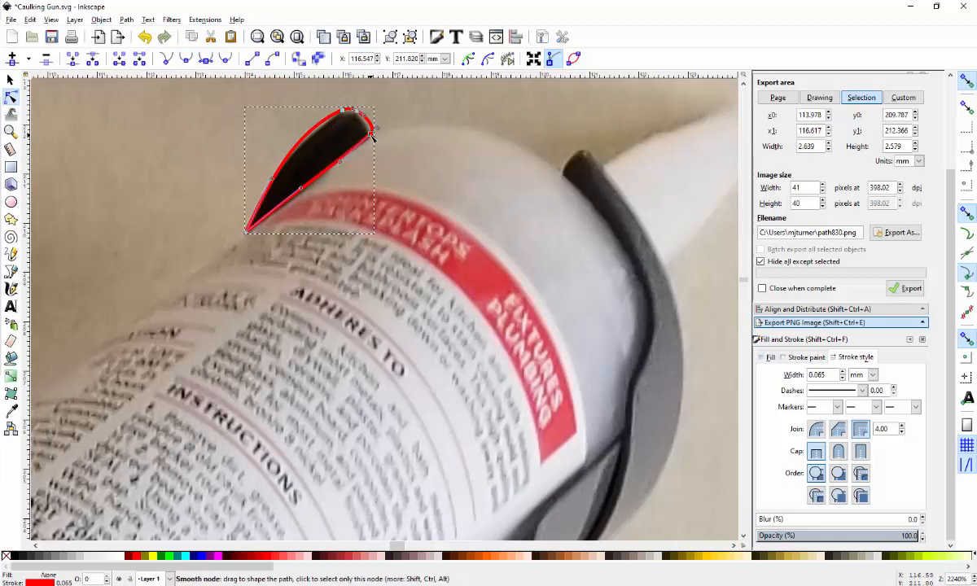
pyautogui.moveTo(372, 141); pyautogui.dragTo(349, 158)
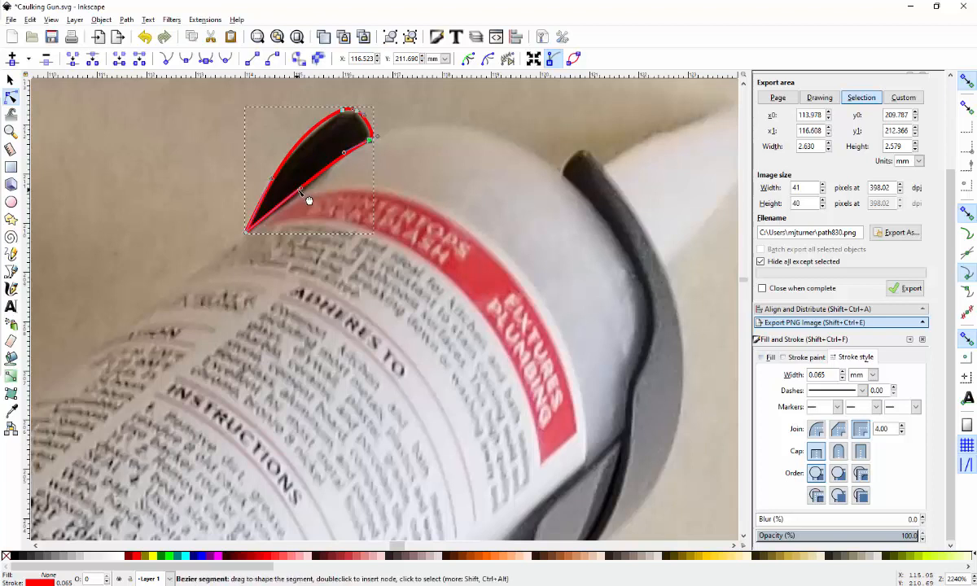
# Fine-tune the handles of the right-hand and tip nodes so the path's lower curve follows the black clip edge
pyautogui.moveTo(301, 189); pyautogui.dragTo(307, 199)
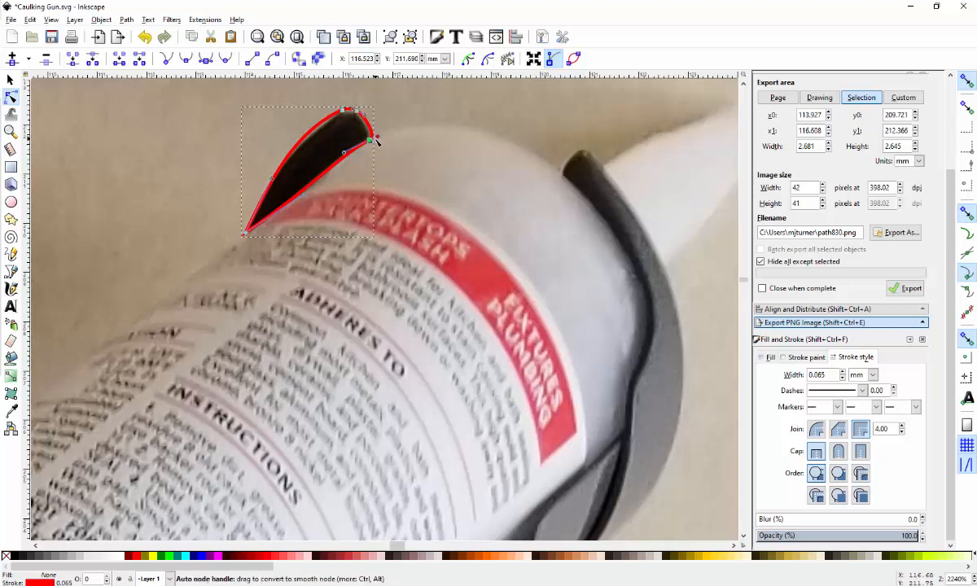
pyautogui.moveTo(377, 142)
pyautogui.mouseDown()
pyautogui.moveTo(383, 137)
pyautogui.moveTo(376, 142)
pyautogui.mouseUp()
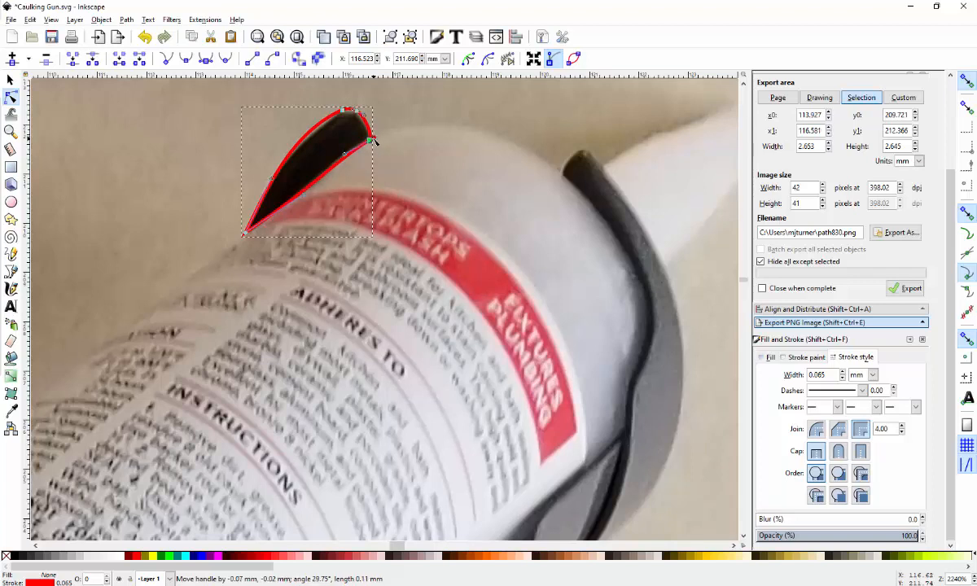
pyautogui.moveTo(376, 143); pyautogui.dragTo(377, 142)
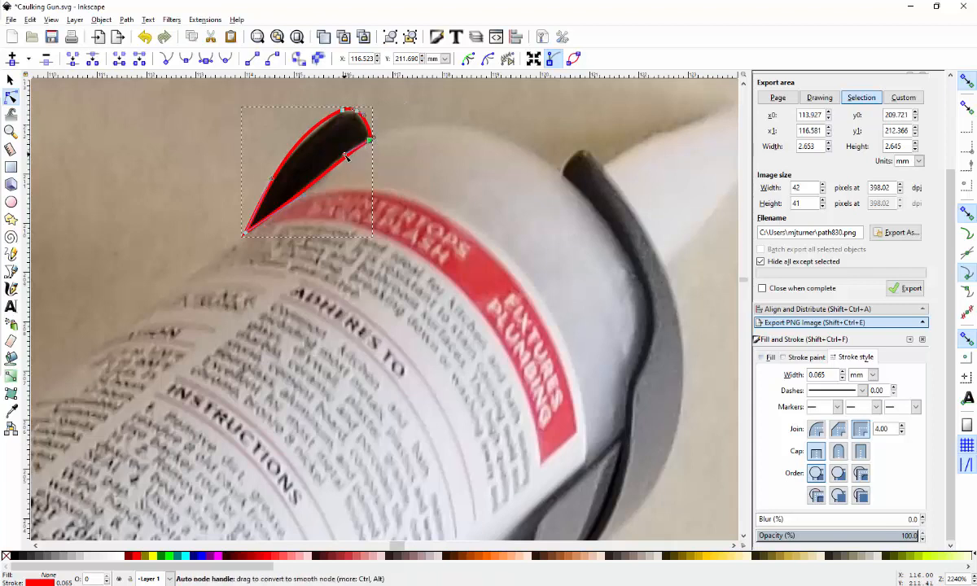
pyautogui.moveTo(344, 157)
pyautogui.mouseDown()
pyautogui.moveTo(318, 135)
pyautogui.moveTo(357, 147)
pyautogui.moveTo(347, 149)
pyautogui.mouseUp()
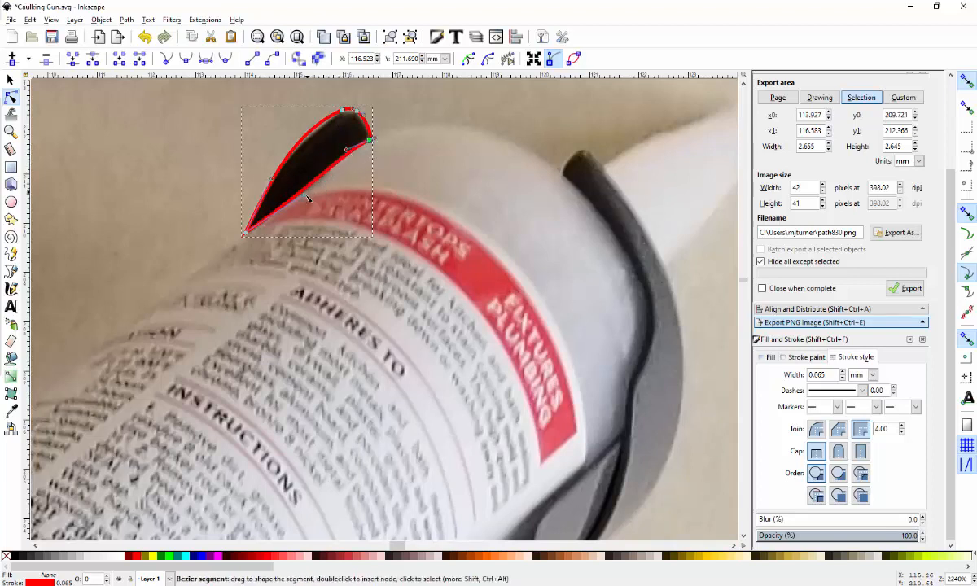
pyautogui.moveTo(304, 195)
pyautogui.mouseDown()
pyautogui.moveTo(326, 191)
pyautogui.moveTo(316, 180)
pyautogui.mouseUp()
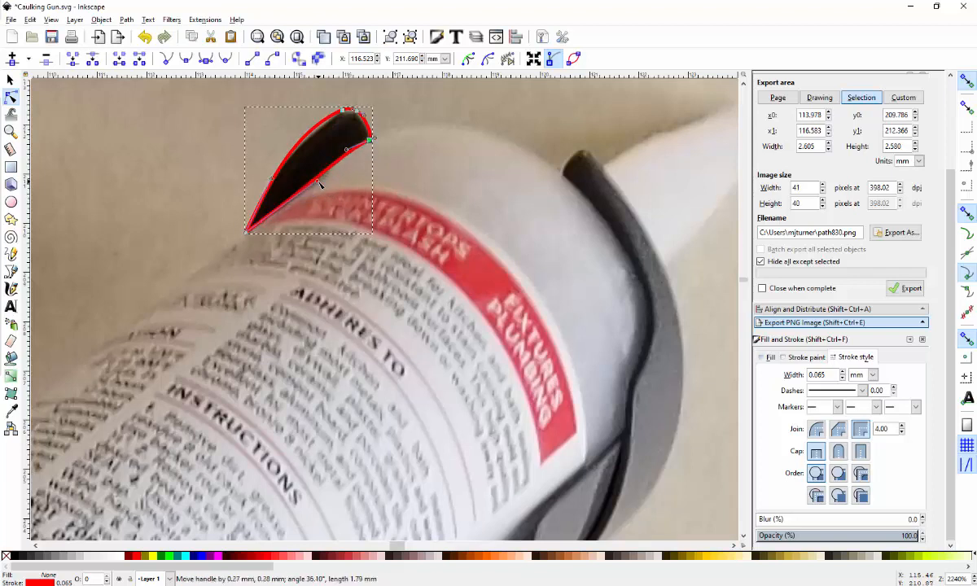
# Adjust both curve handles of the clip path's upper-left node so the long outer edge and the short top edge fit the black clip
pyautogui.click(372, 141)
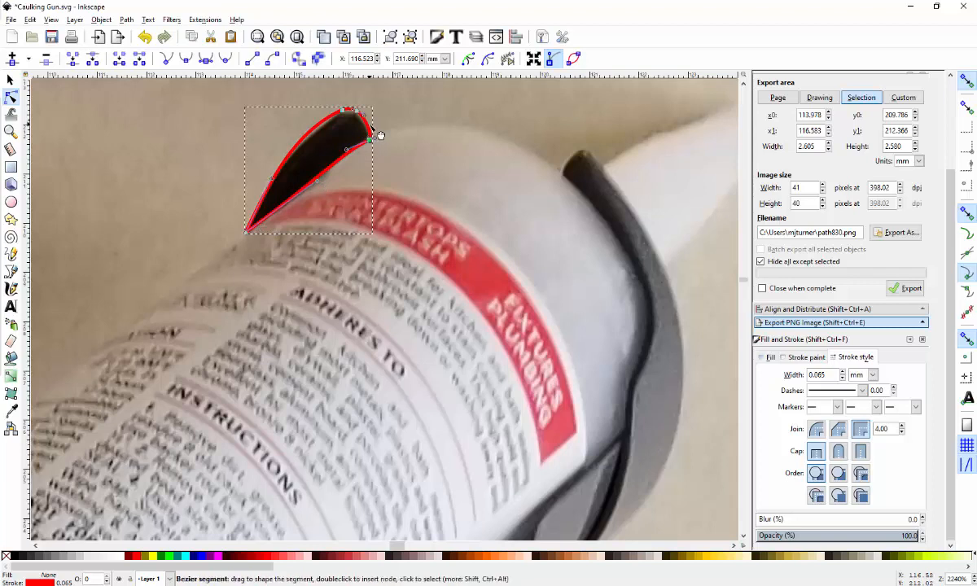
pyautogui.click(343, 110)
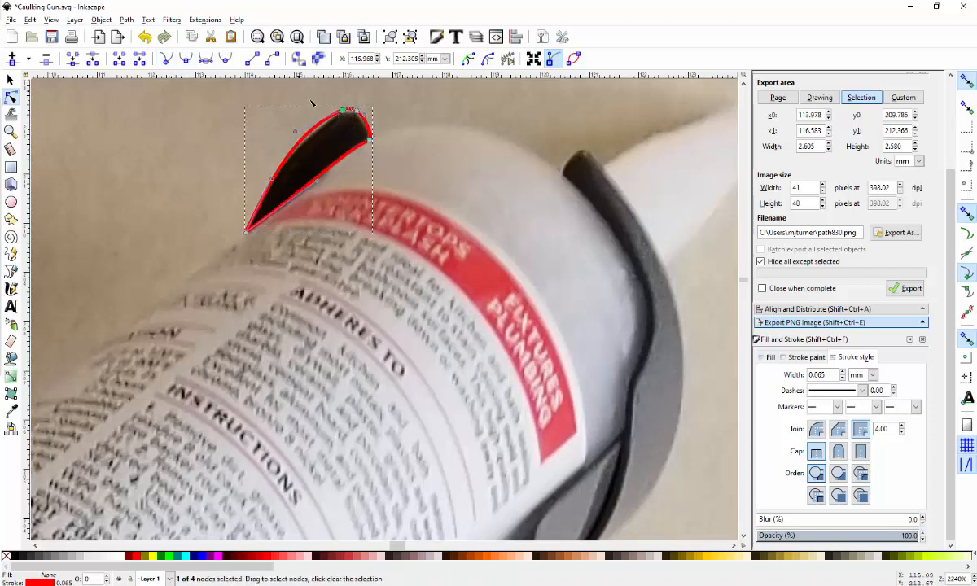
pyautogui.moveTo(299, 138)
pyautogui.mouseDown()
pyautogui.moveTo(277, 159)
pyautogui.moveTo(295, 147)
pyautogui.mouseUp()
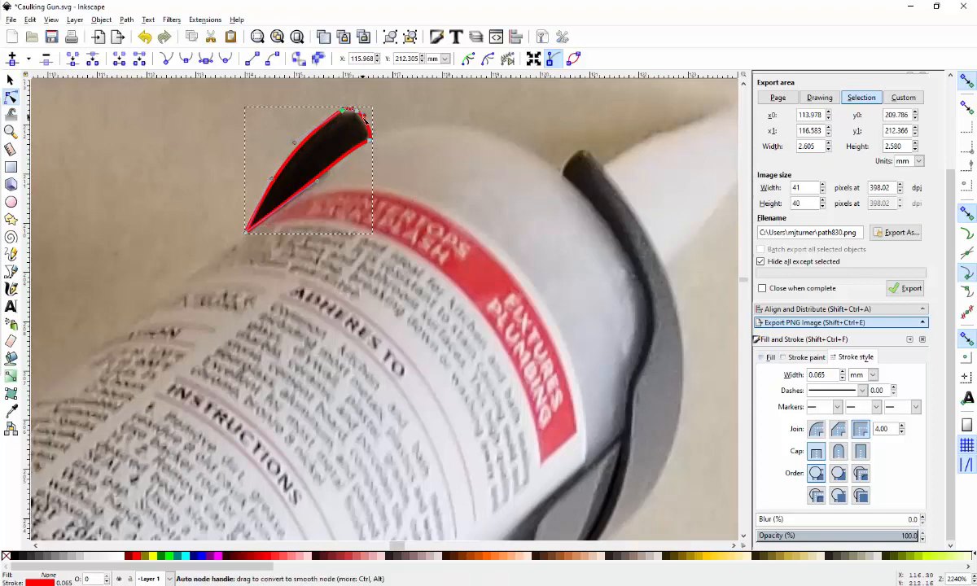
pyautogui.keyDown('ctrl'); pyautogui.scroll(3, 361, 106); pyautogui.keyUp('ctrl')
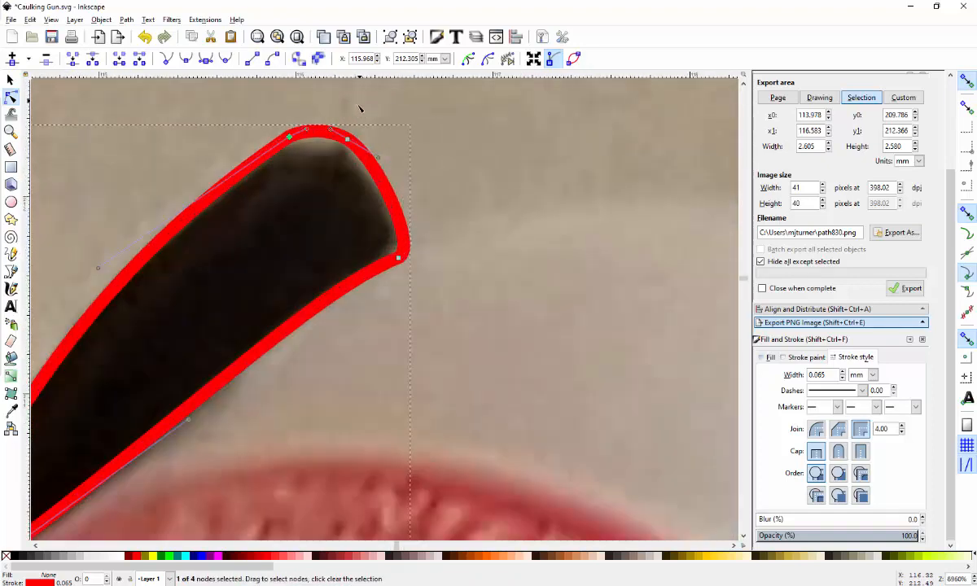
pyautogui.moveTo(308, 131); pyautogui.dragTo(306, 137)
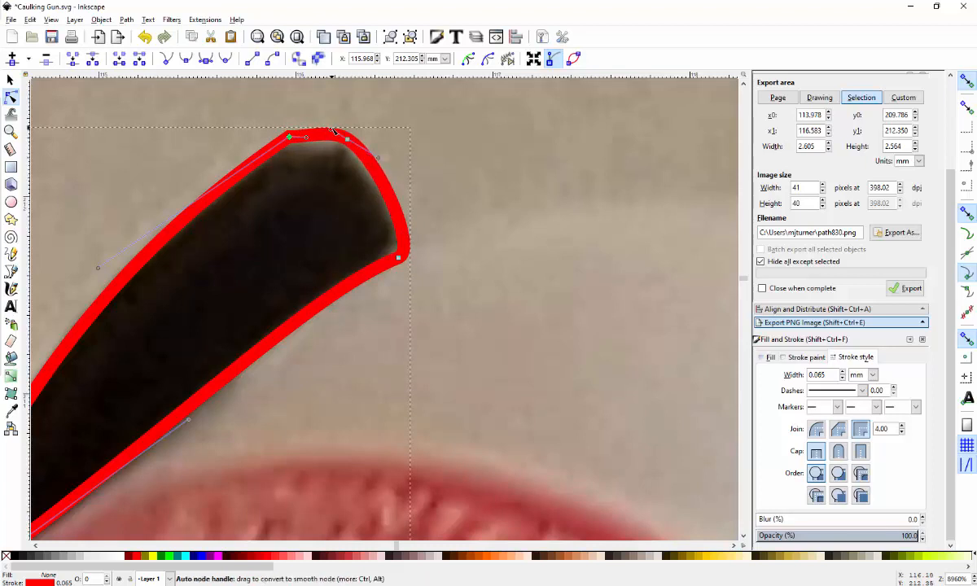
# Fill the clip path with the near-black colour #100a08 sampled from the clip in the photo
pyautogui.keyDown('ctrl'); pyautogui.scroll(-3, 482, 160); pyautogui.keyUp('ctrl')
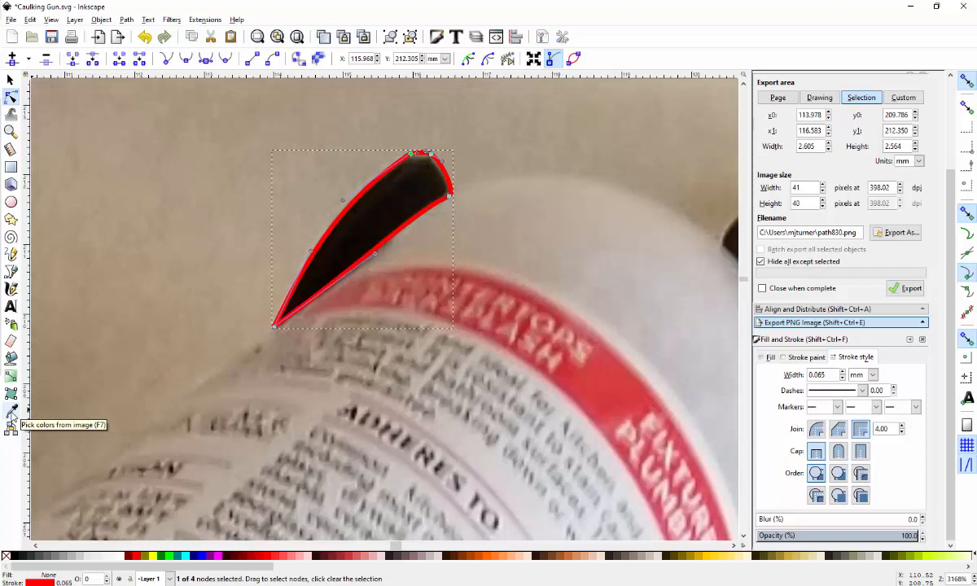
pyautogui.click(12, 412)
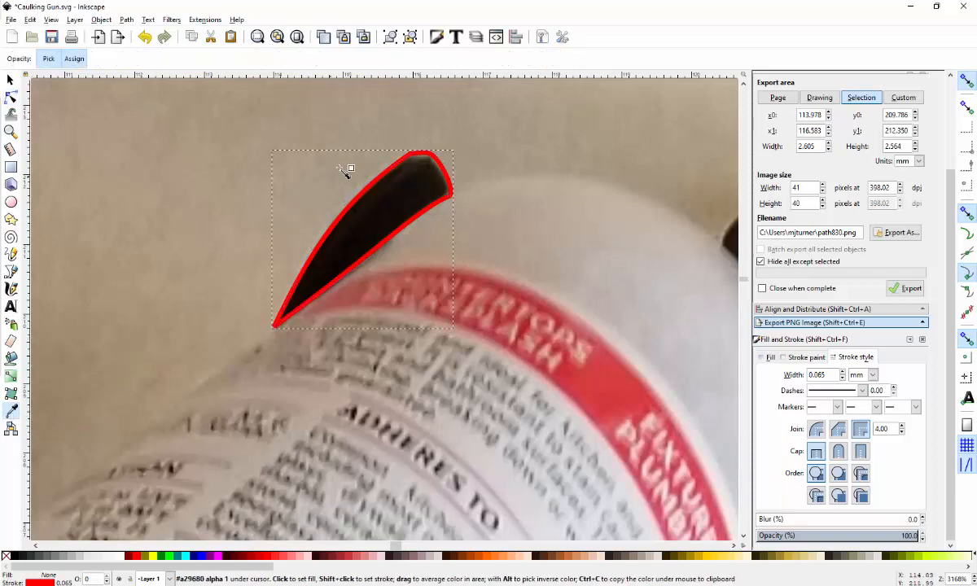
pyautogui.click(391, 205)
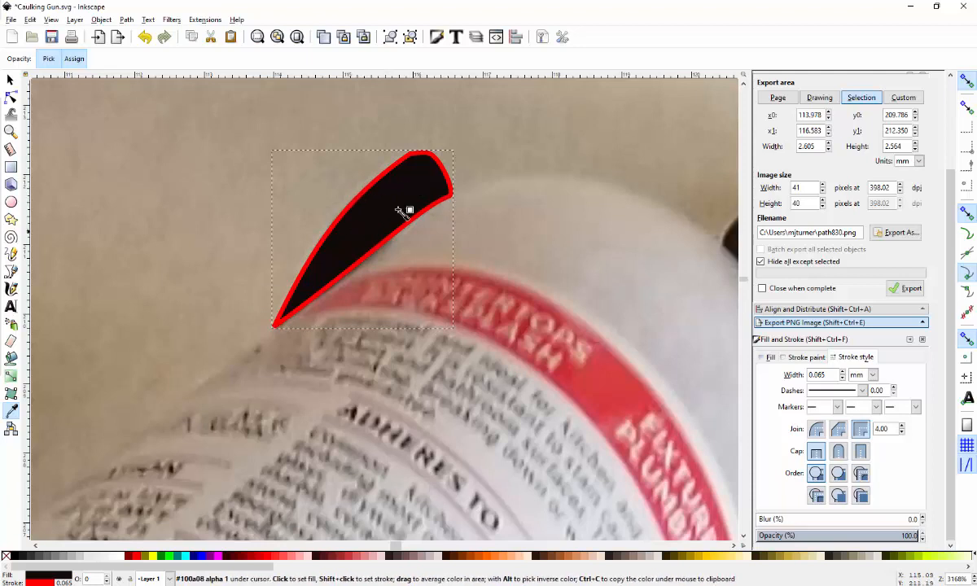
# Move the filled clip shape aside to compare it with the clip in the photo, and undo the move
pyautogui.click(11, 79)
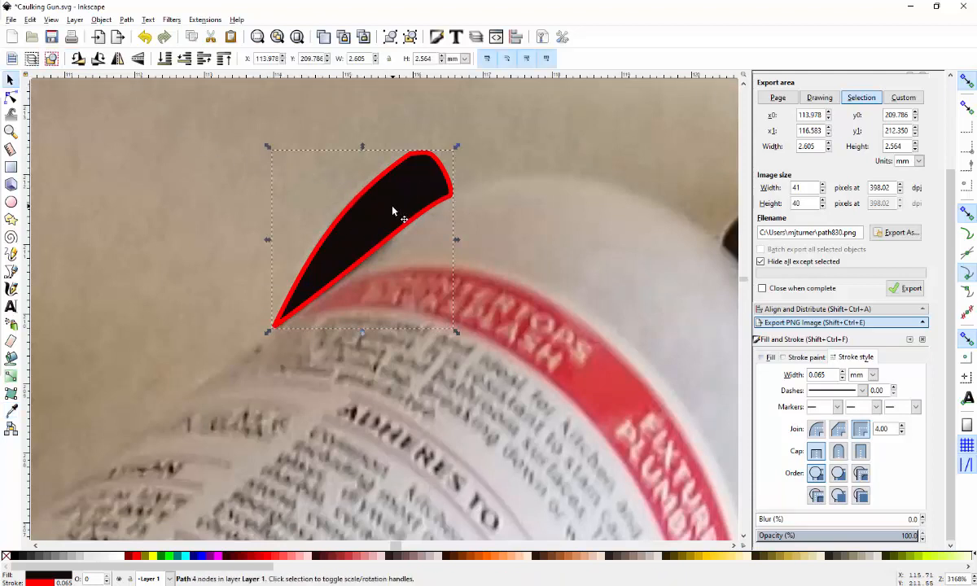
pyautogui.moveTo(395, 210); pyautogui.dragTo(196, 212)
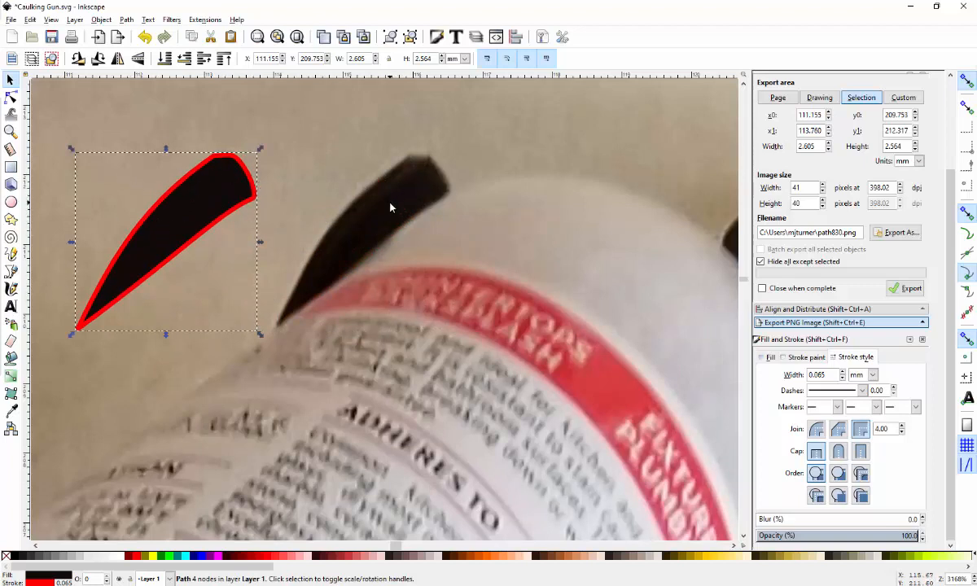
pyautogui.hotkey('ctrl', 'z')
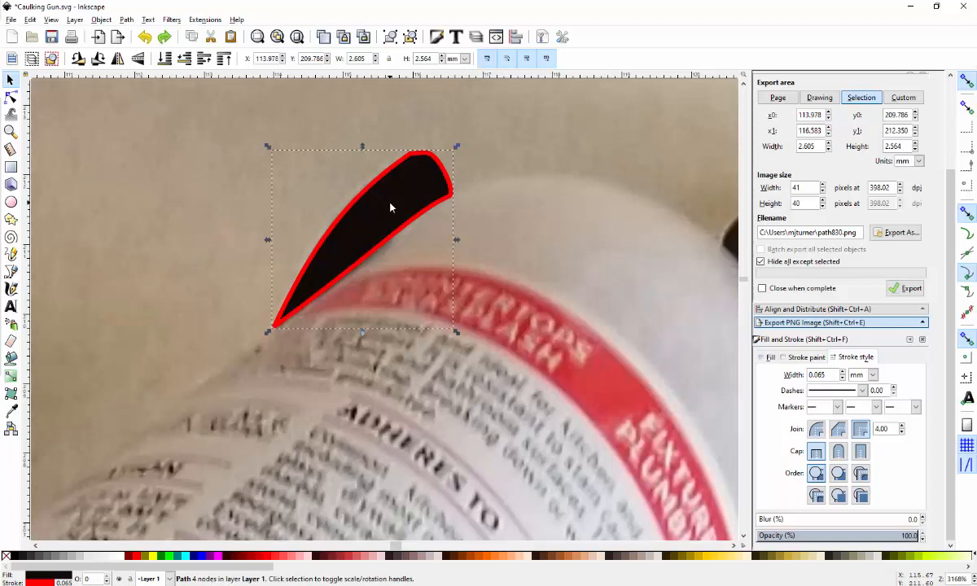
# Set the clip path's stroke to the near-black colour sampled from its own fill, and deselect the path
pyautogui.click(10, 411)
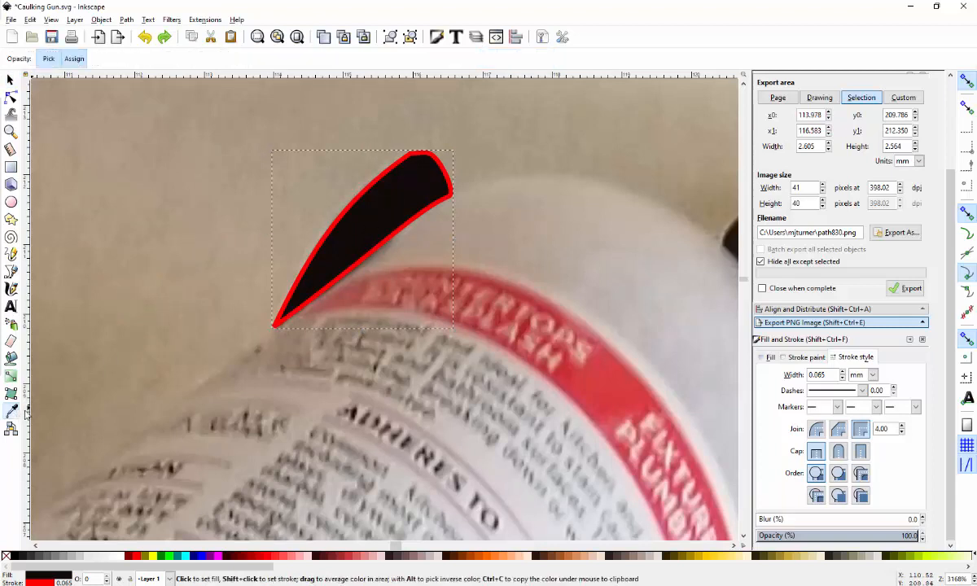
pyautogui.keyDown('shift'); pyautogui.click(385, 207); pyautogui.keyUp('shift')
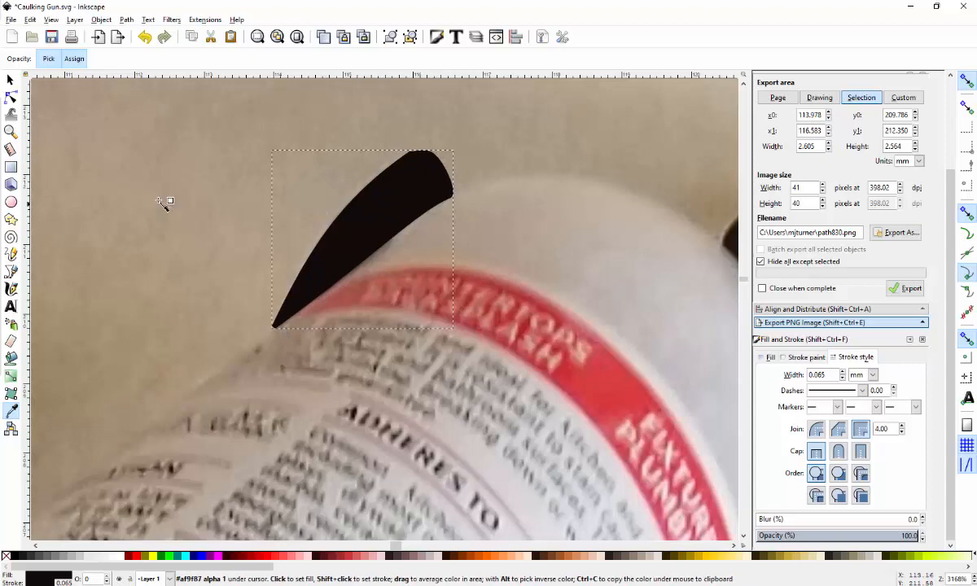
pyautogui.click(9, 79)
pyautogui.click(75, 118)
# Activate the Bezier Pen tool and bring the grey clip beside the white nozzle into close view for tracing
pyautogui.keyDown('ctrl'); pyautogui.scroll(-5, 232, 169); pyautogui.keyUp('ctrl')
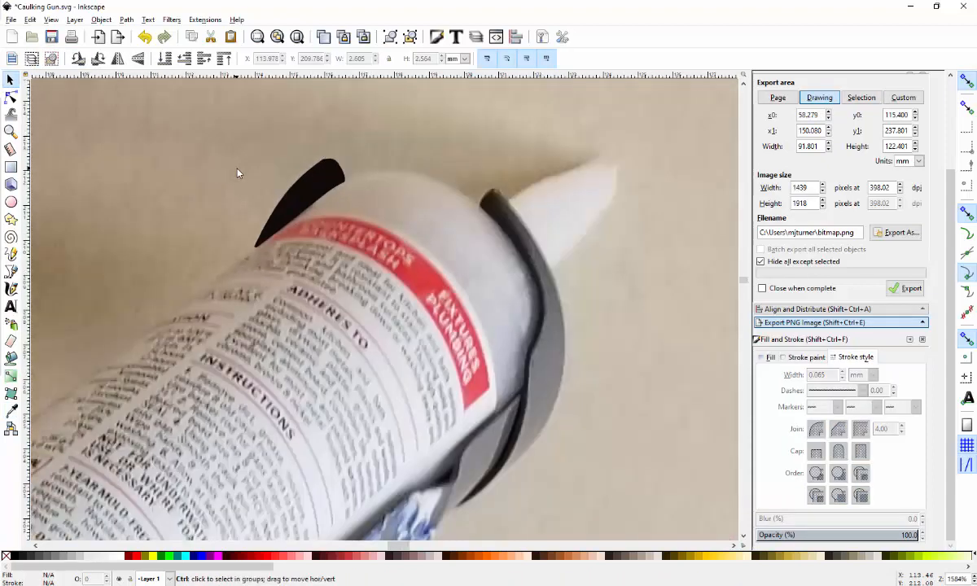
pyautogui.keyDown('ctrl'); pyautogui.scroll(-1, 236, 173); pyautogui.keyUp('ctrl')
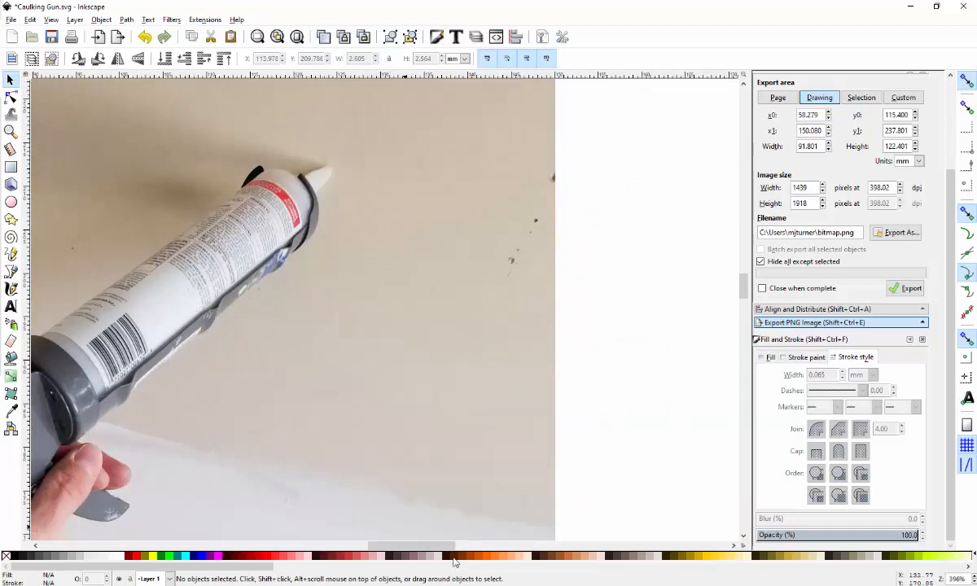
pyautogui.keyDown('shift'); pyautogui.hscroll(-5, 423, 519); pyautogui.keyUp('shift')
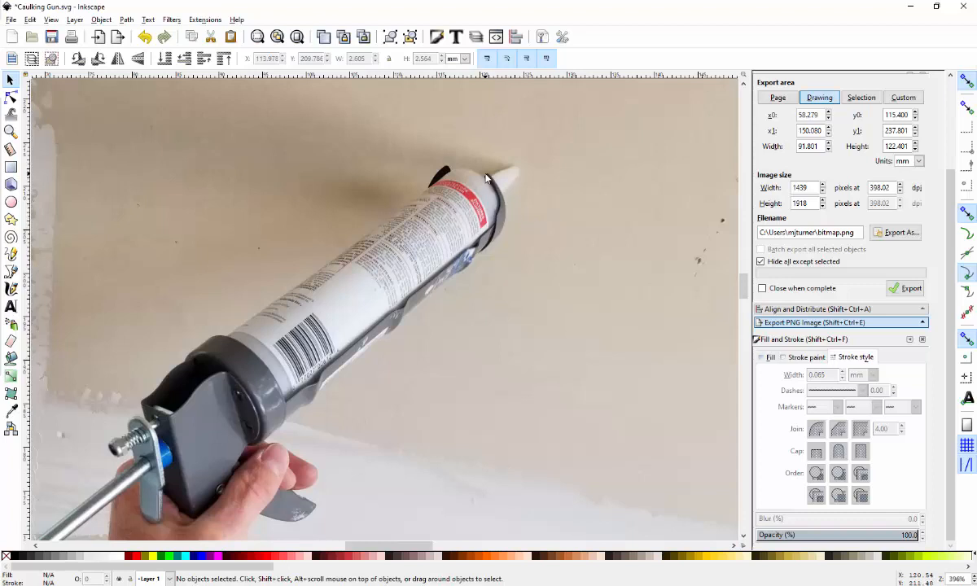
pyautogui.scroll(-2, 409, 289)
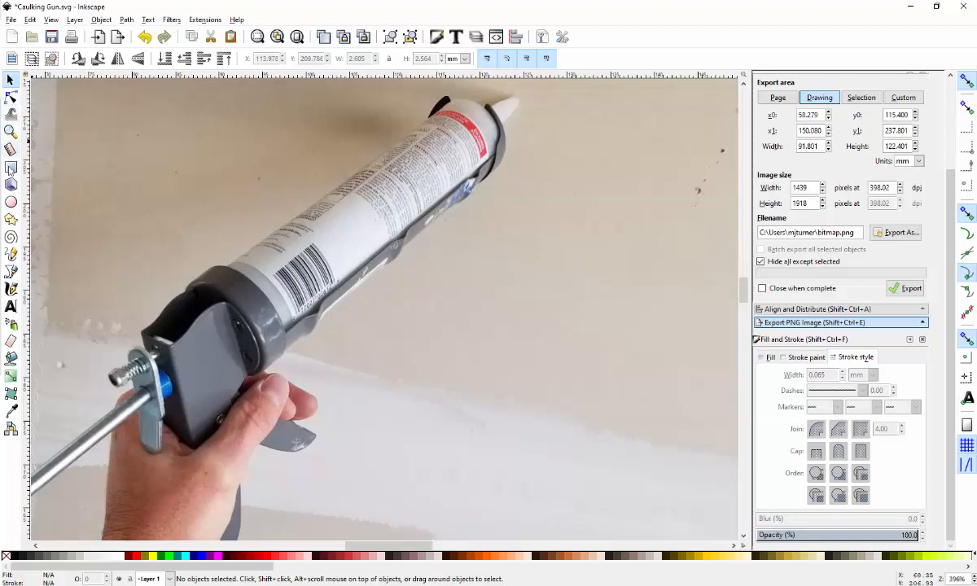
pyautogui.click(11, 273)
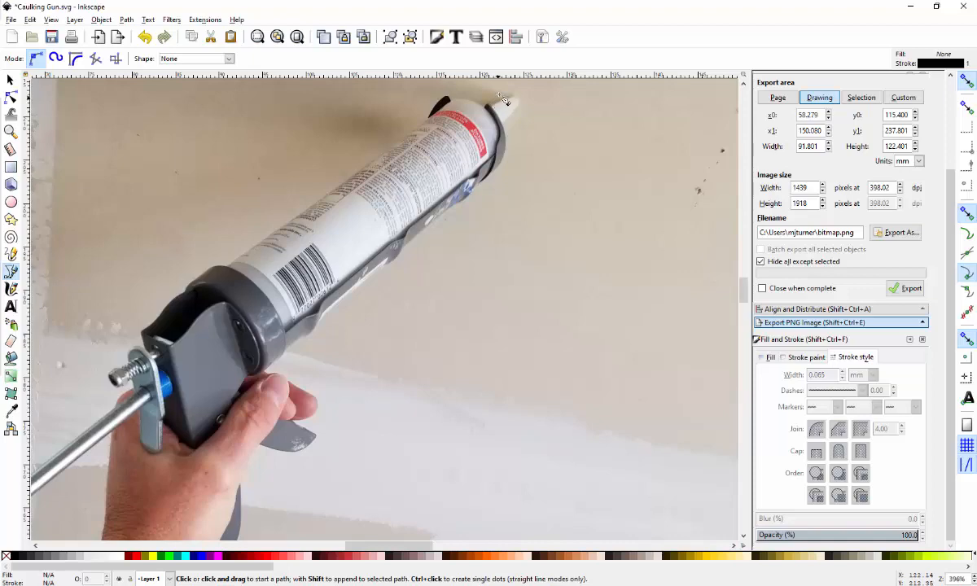
pyautogui.keyDown('ctrl'); pyautogui.scroll(3, 484, 98); pyautogui.keyUp('ctrl')
pyautogui.keyDown('ctrl'); pyautogui.scroll(1, 510, 100); pyautogui.keyUp('ctrl')
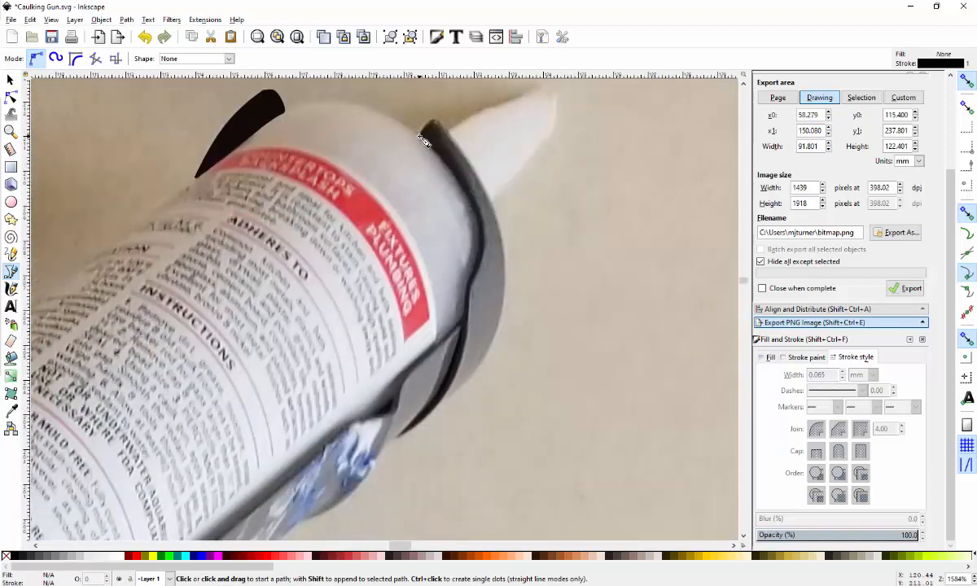
pyautogui.click(419, 135)
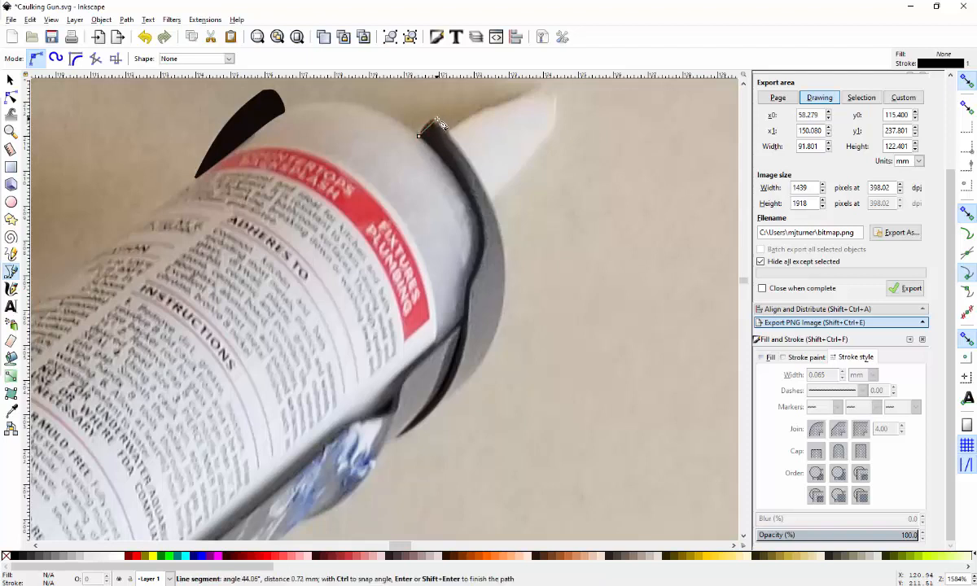
pyautogui.click(436, 121)
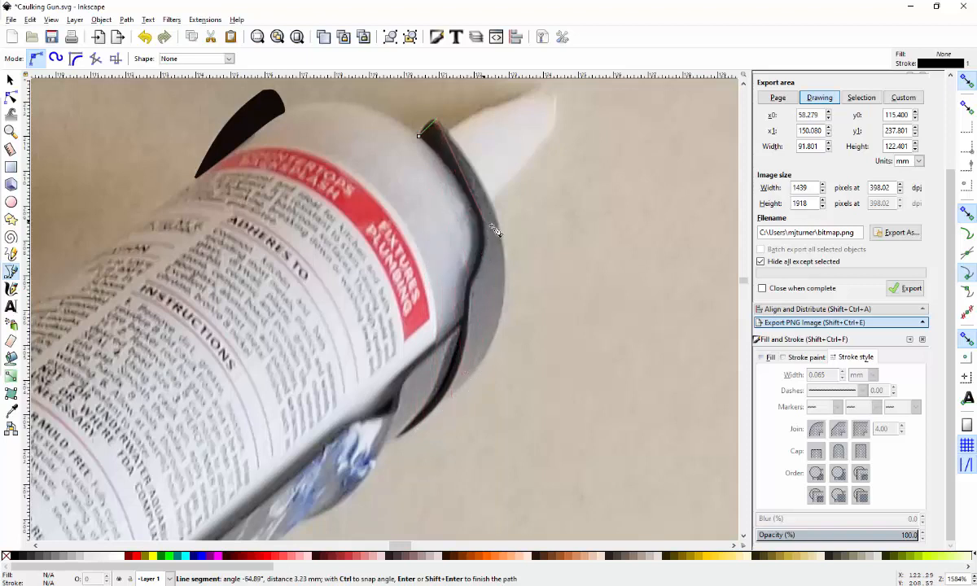
pyautogui.click(505, 292)
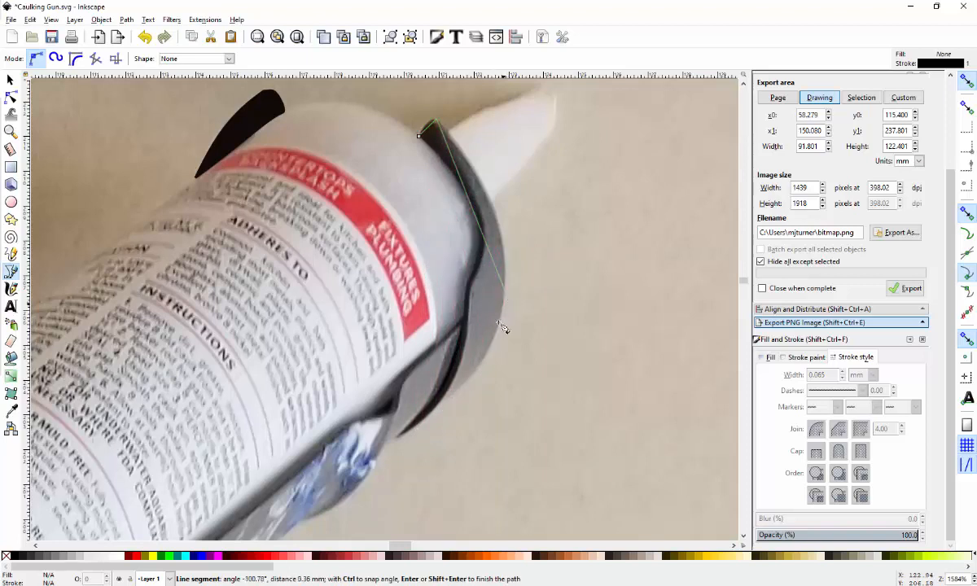
pyautogui.click(438, 420)
pyautogui.click(398, 436)
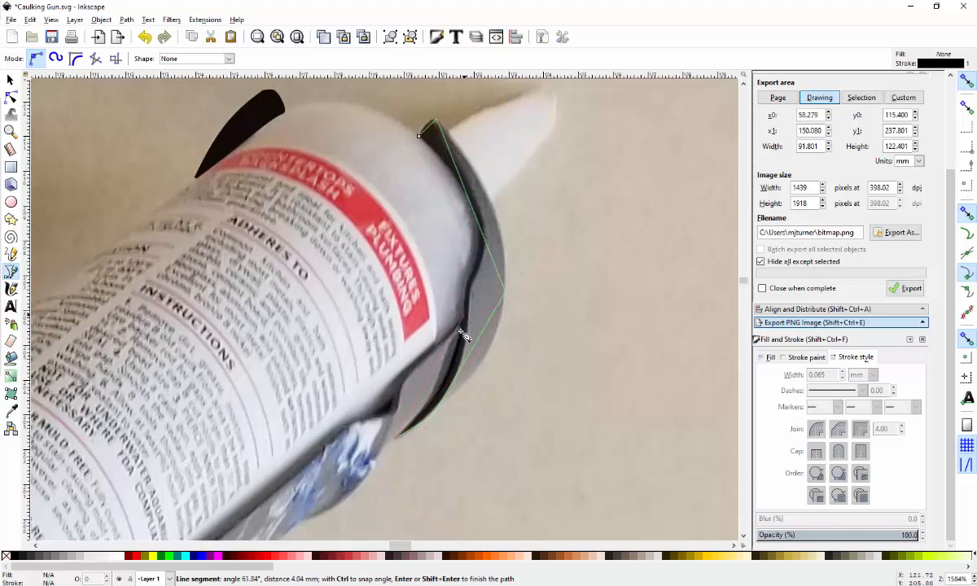
pyautogui.scroll(-3, 397, 453)
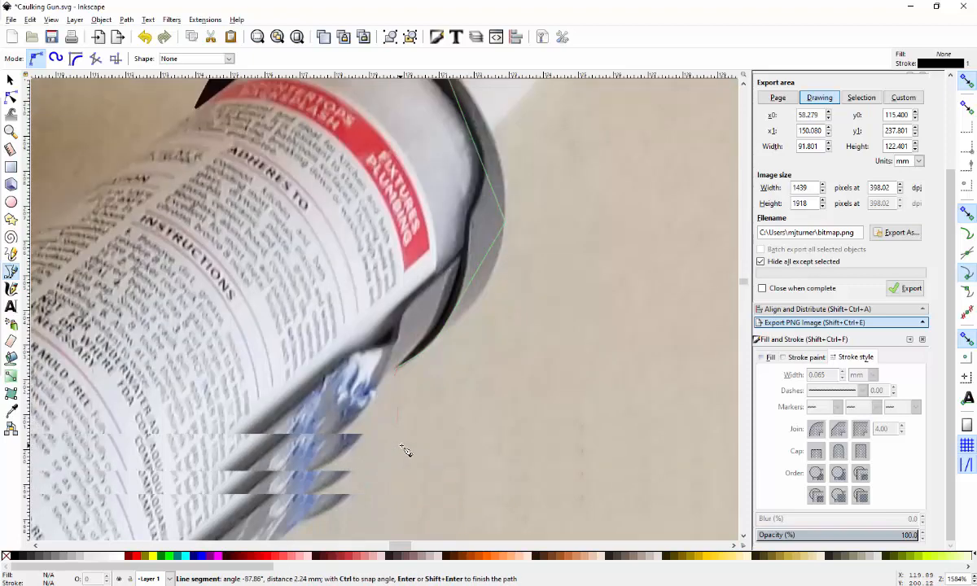
pyautogui.scroll(-3, 403, 451)
pyautogui.scroll(5, 405, 447)
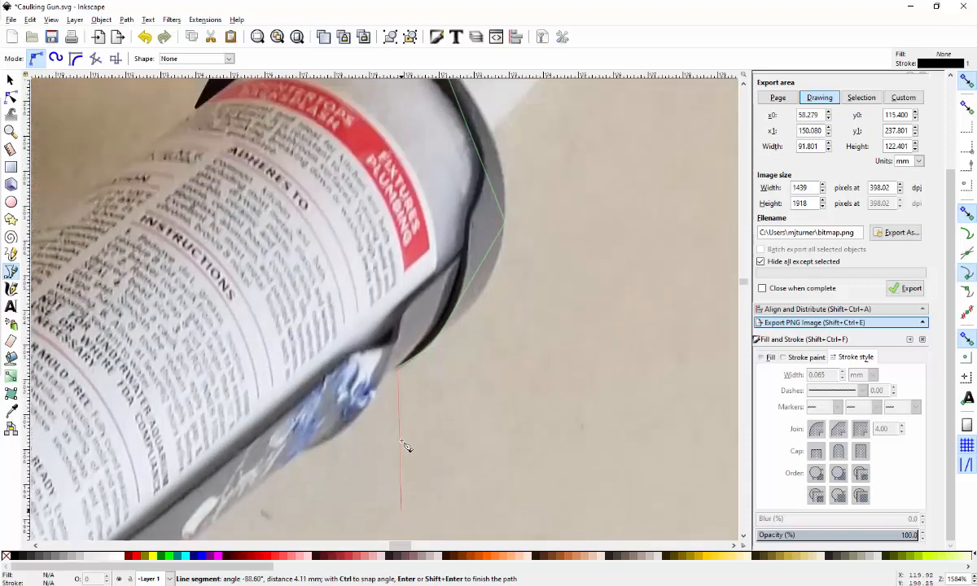
pyautogui.scroll(3, 407, 445)
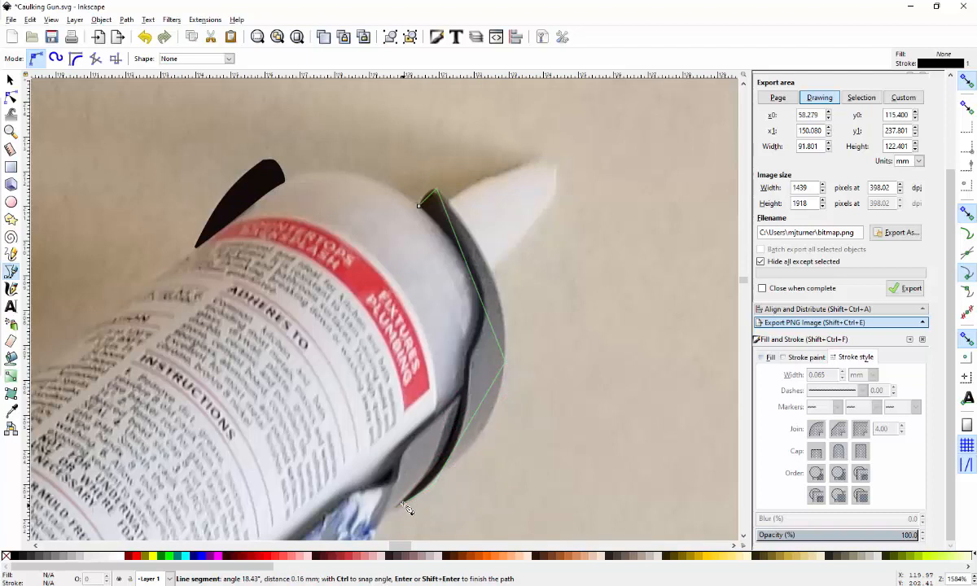
pyautogui.click(472, 374)
pyautogui.click(482, 335)
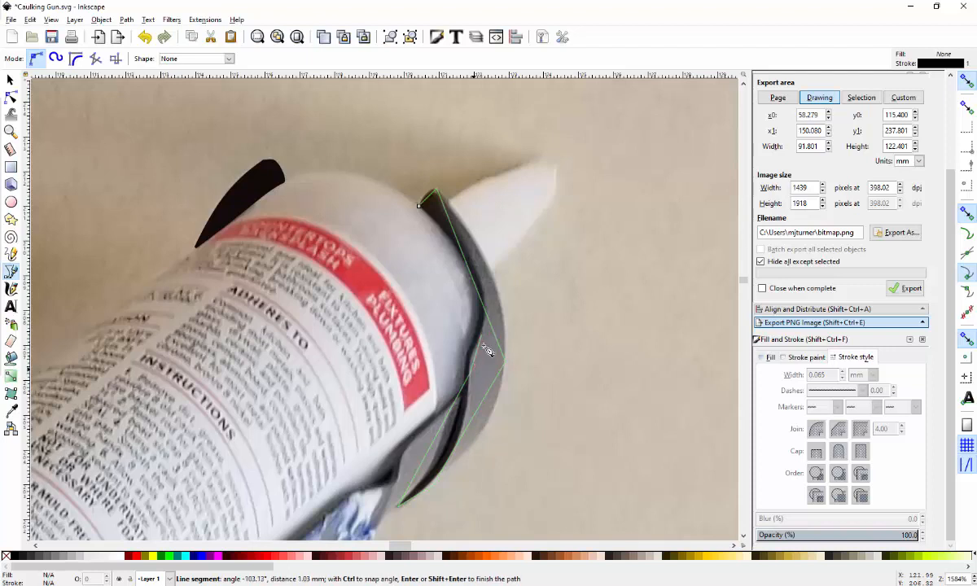
pyautogui.click(450, 263)
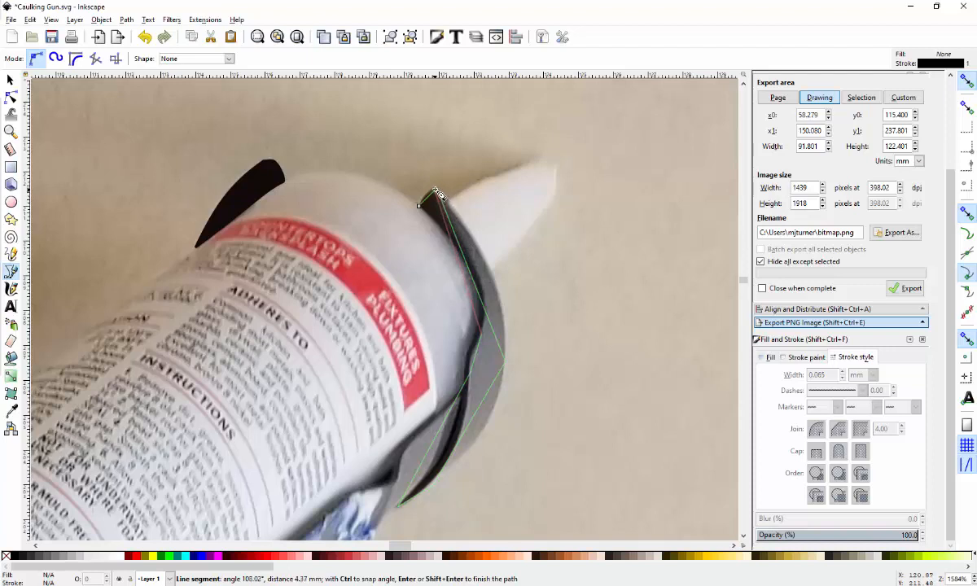
pyautogui.click(438, 192)
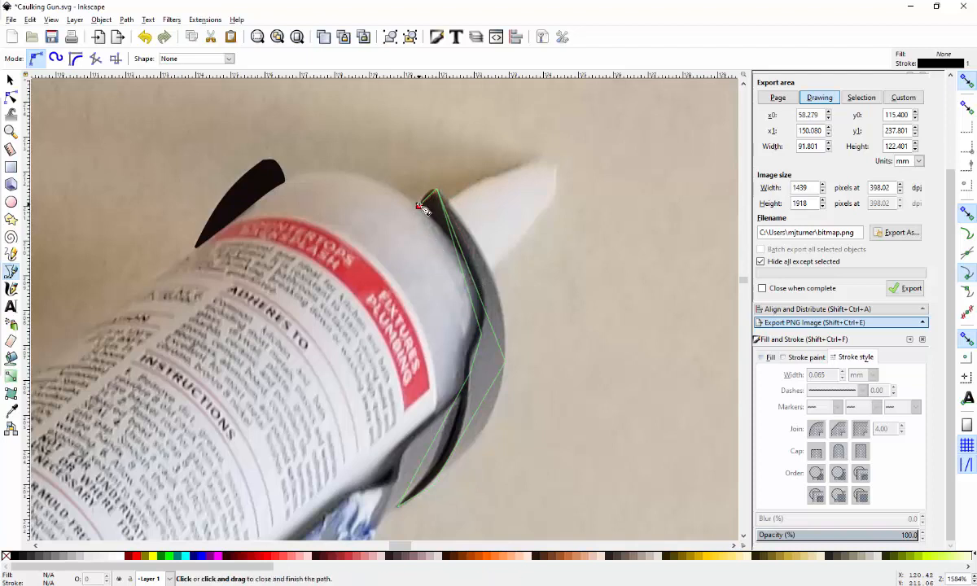
pyautogui.click(419, 205)
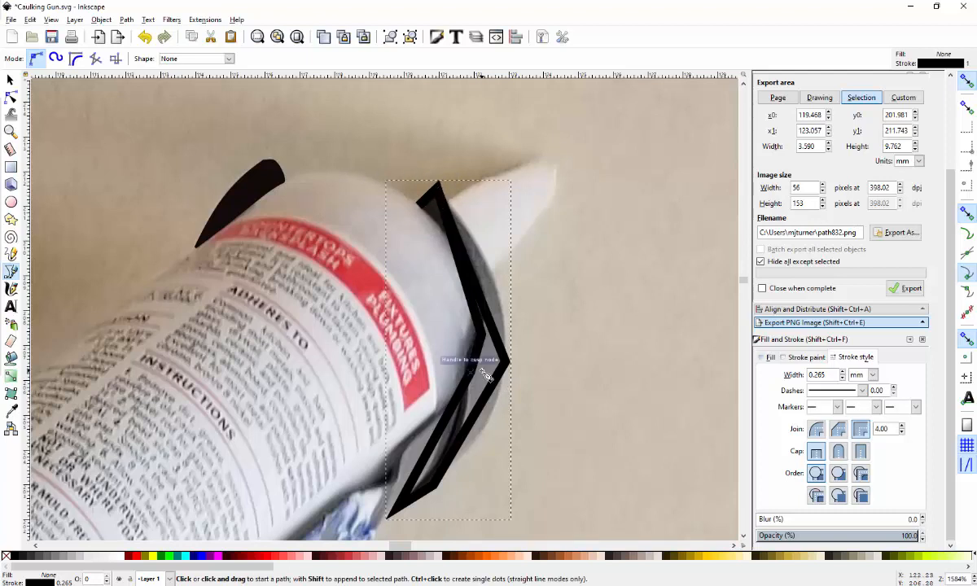
pyautogui.hotkey('ctrl', 'z')
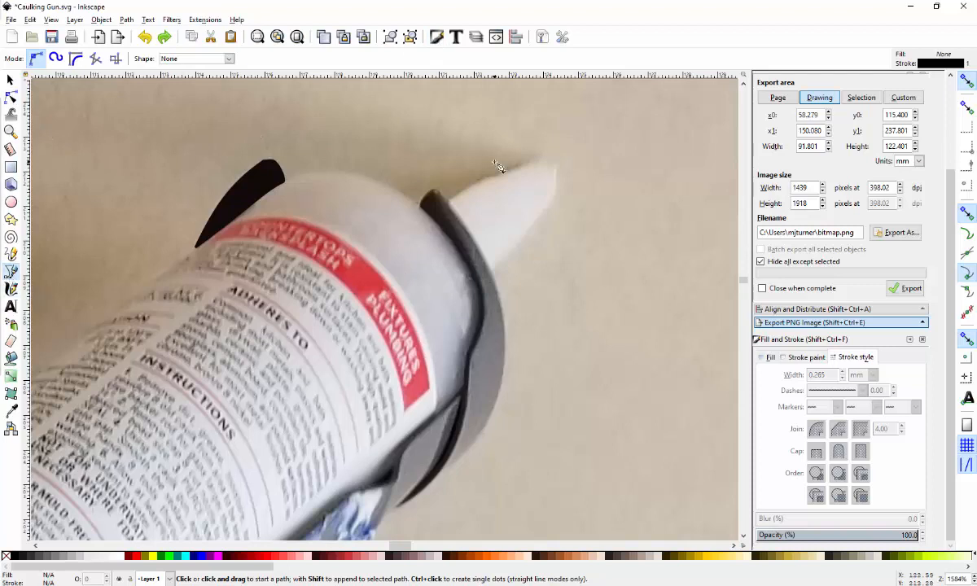
# Draw a closed straight-segment path around the grey clip beside the nozzle, from its upper tip down the outer edge and back up the inner edge
pyautogui.click(434, 189)
pyautogui.click(500, 312)
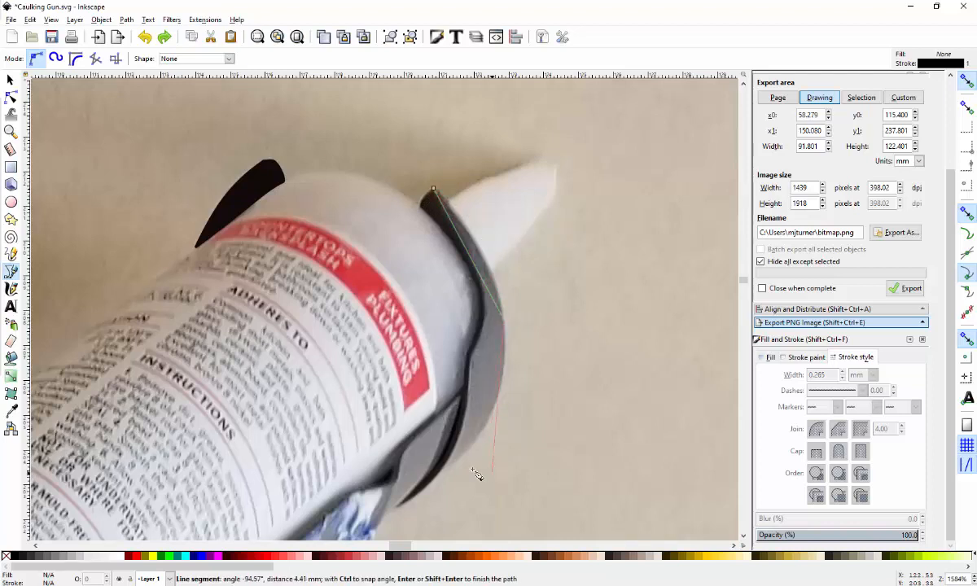
pyautogui.click(407, 499)
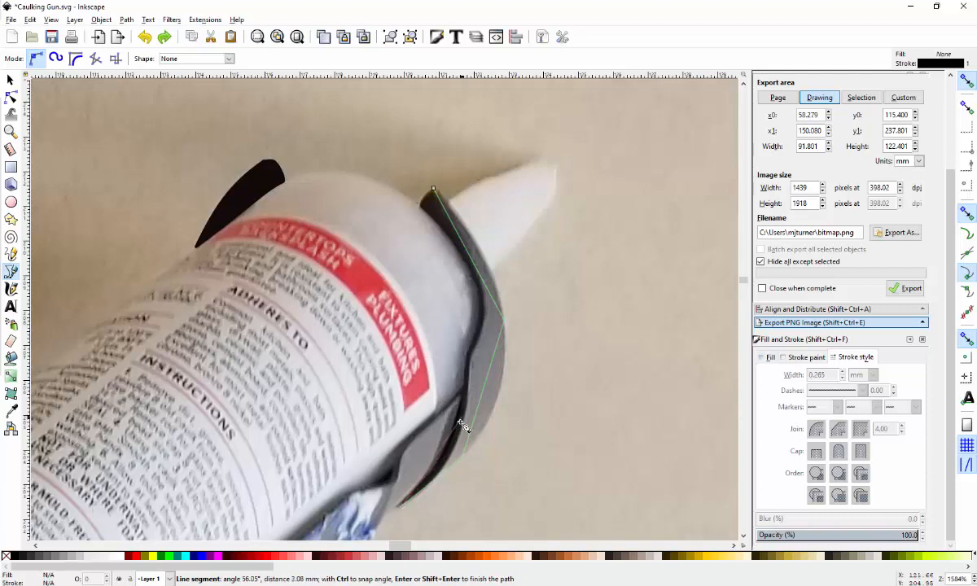
pyautogui.click(469, 380)
pyautogui.click(481, 328)
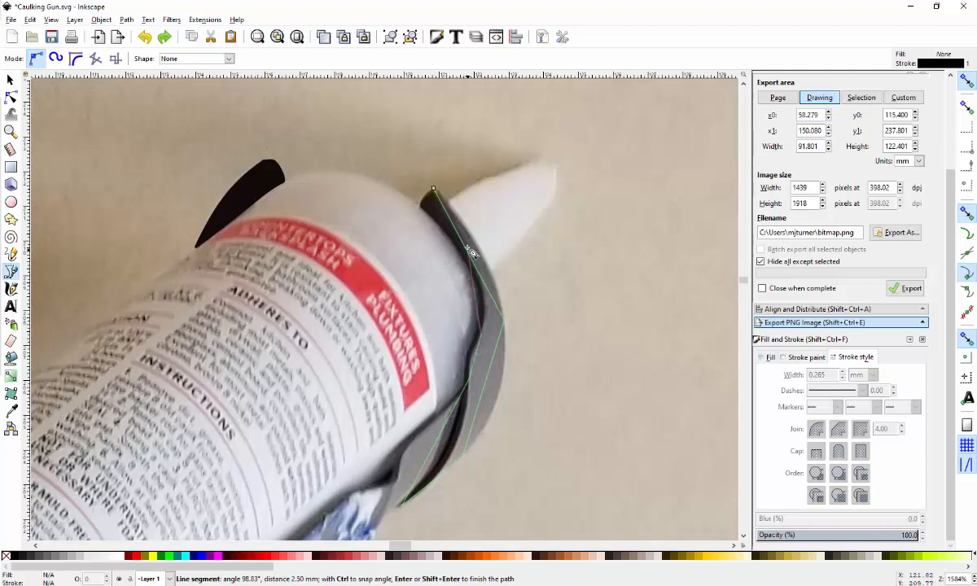
pyautogui.click(434, 189)
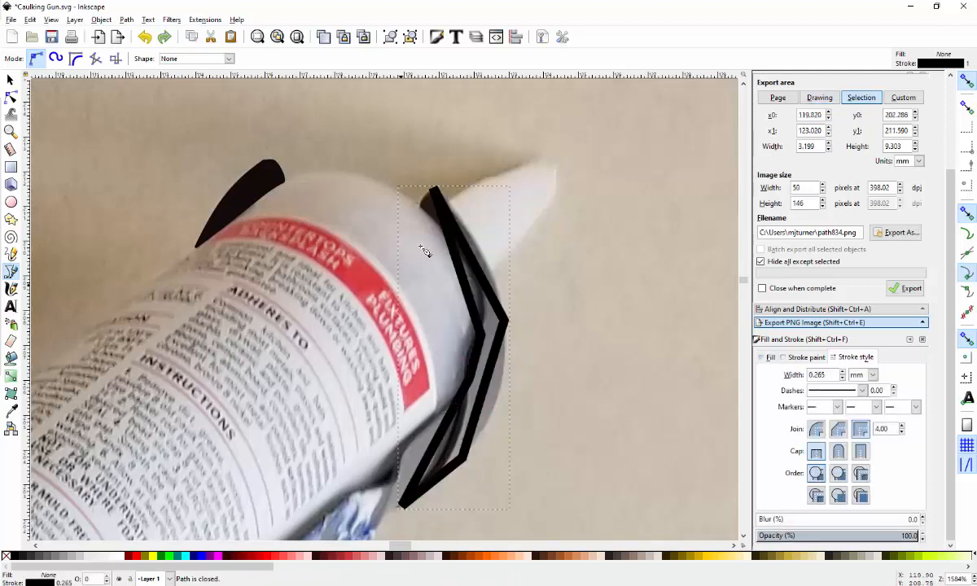
# Set the new clip path's stroke width to 0.100 mm and its stroke colour to red
pyautogui.click(843, 380)
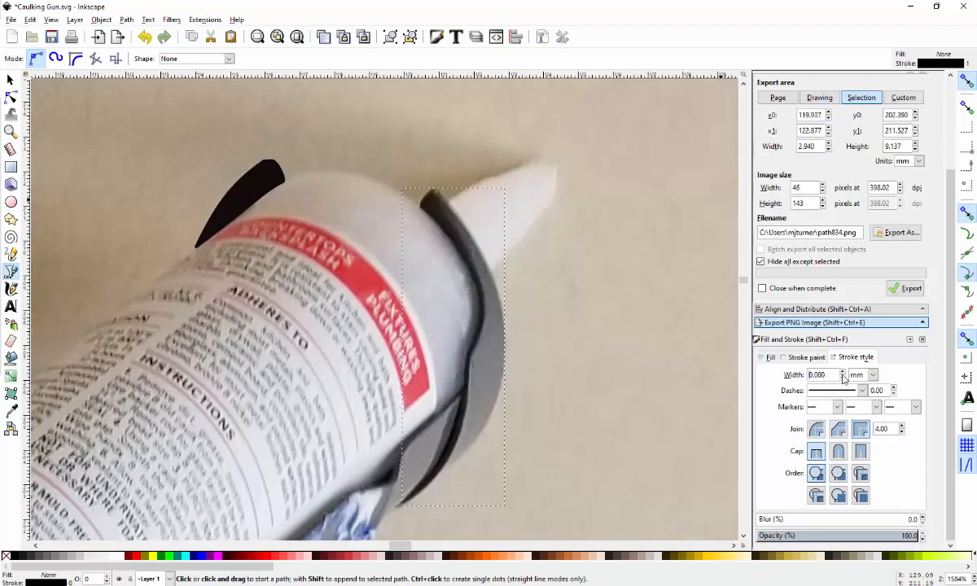
pyautogui.click(843, 371)
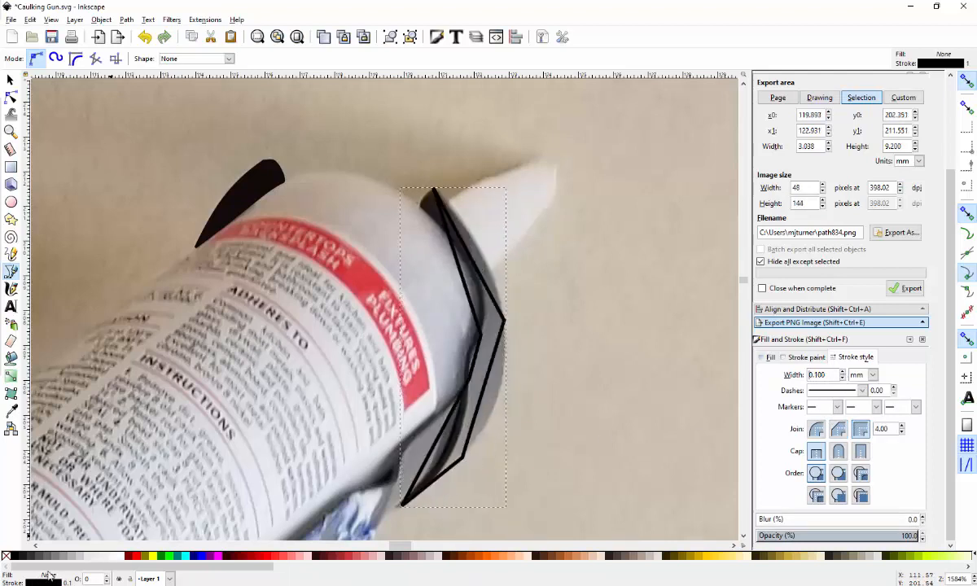
pyautogui.keyDown('shift'); pyautogui.click(140, 557); pyautogui.keyUp('shift')
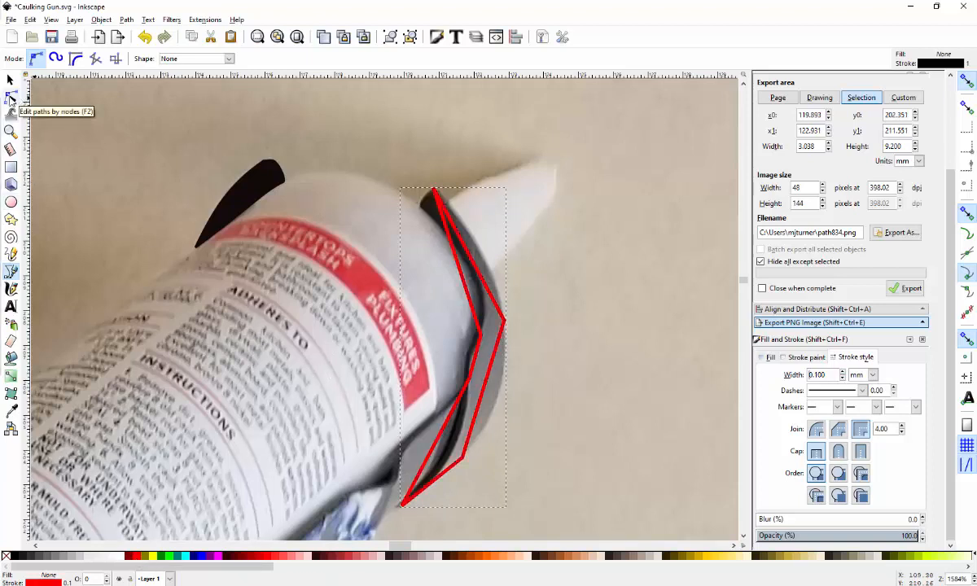
# Make the four middle nodes of the clip path smooth, leaving the upper and lower tip nodes as corners
pyautogui.click(11, 98)
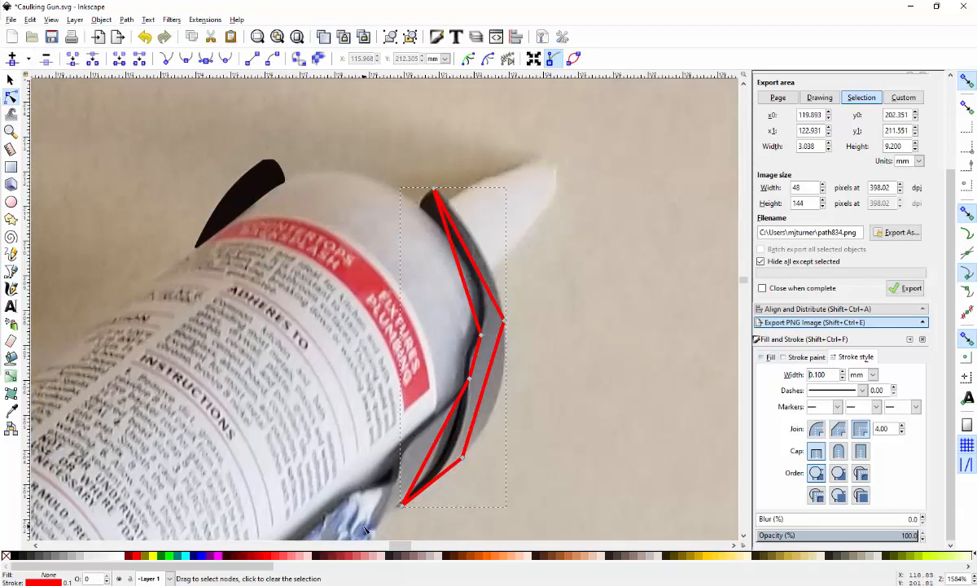
pyautogui.click(463, 459)
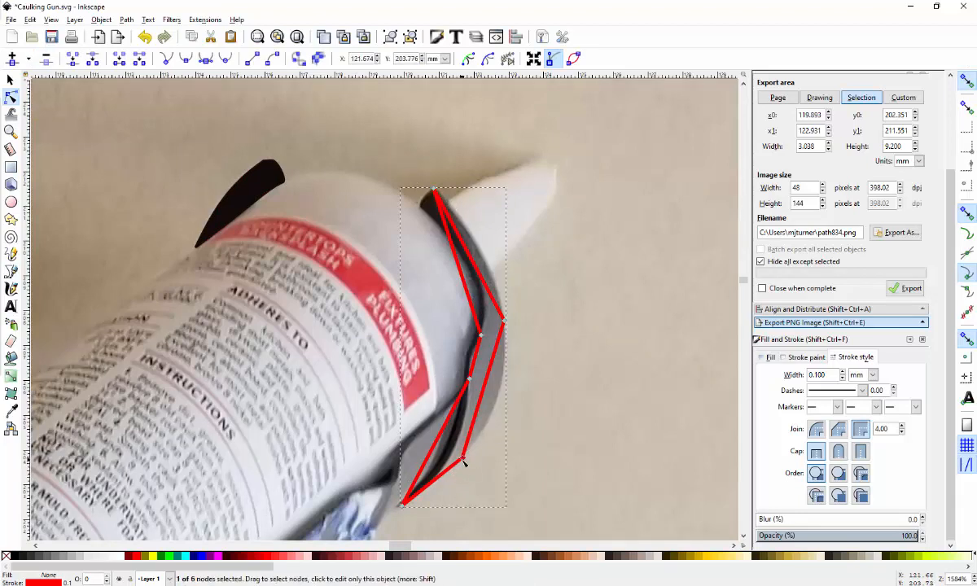
pyautogui.keyDown('shift'); pyautogui.click(506, 321); pyautogui.keyUp('shift')
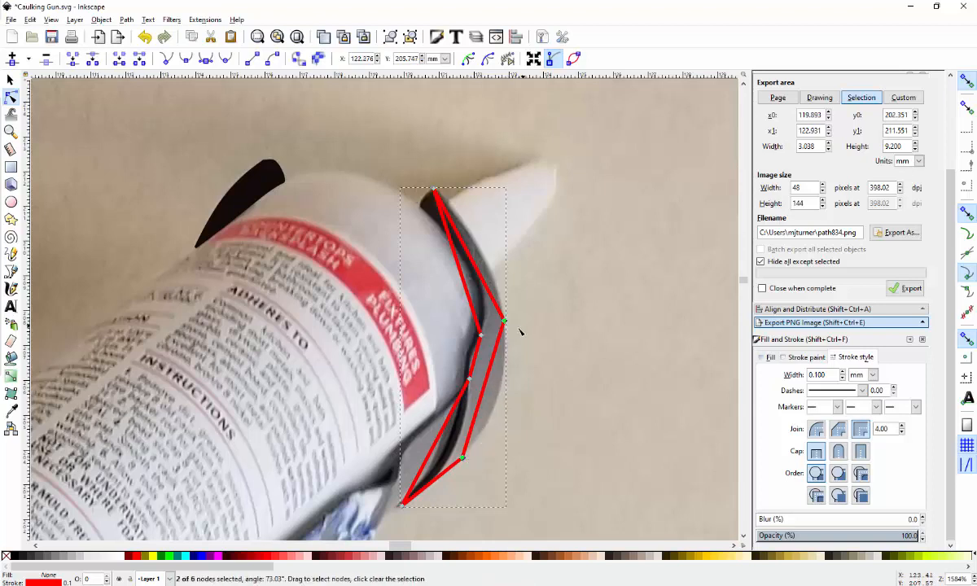
pyautogui.keyDown('shift'); pyautogui.click(480, 334); pyautogui.keyUp('shift')
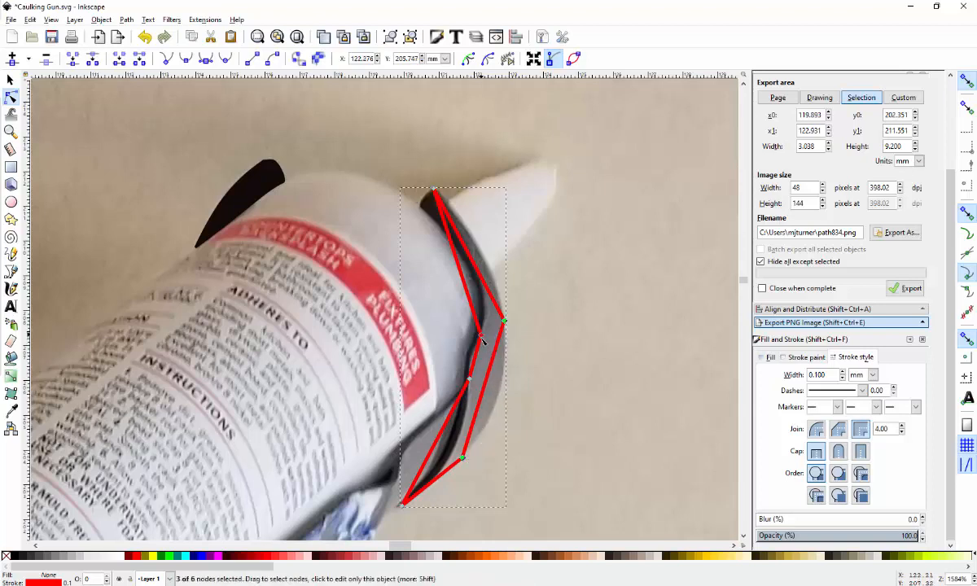
pyautogui.keyDown('shift'); pyautogui.click(470, 381); pyautogui.keyUp('shift')
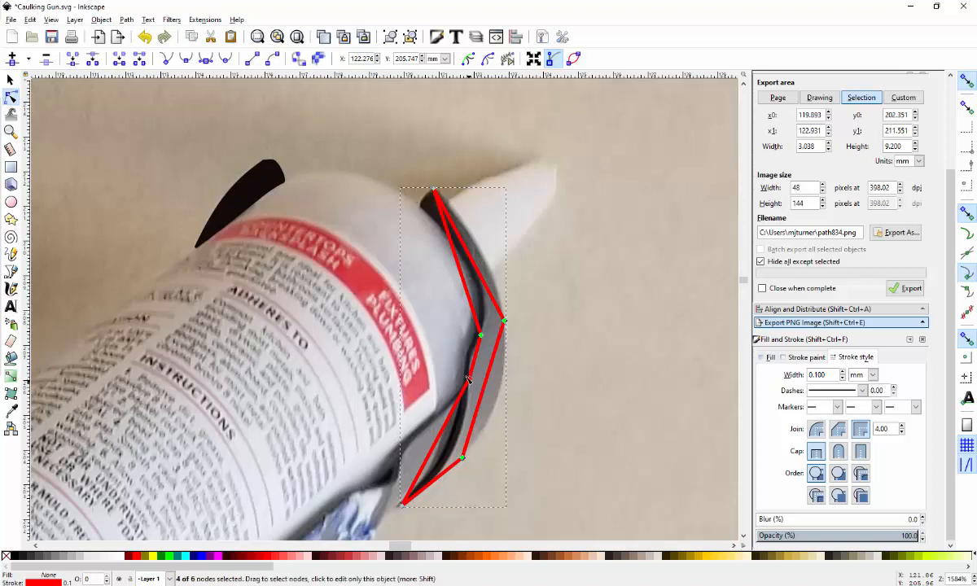
pyautogui.click(186, 60)
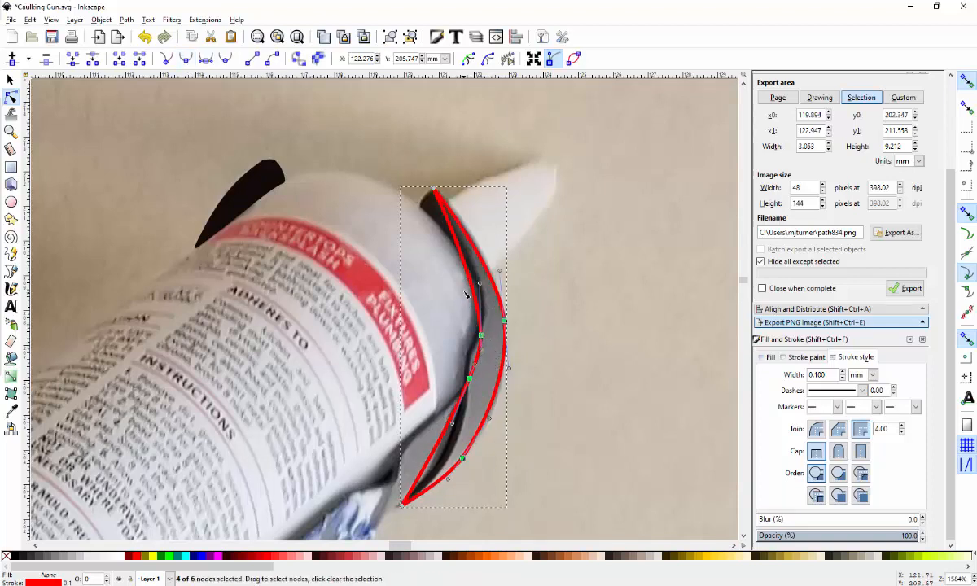
# Adjust the handles of the two inner-edge nodes so the curve follows the boundary between the grey clip and its dark inner rim
pyautogui.moveTo(480, 287); pyautogui.dragTo(510, 307)
pyautogui.moveTo(471, 347); pyautogui.dragTo(466, 356)
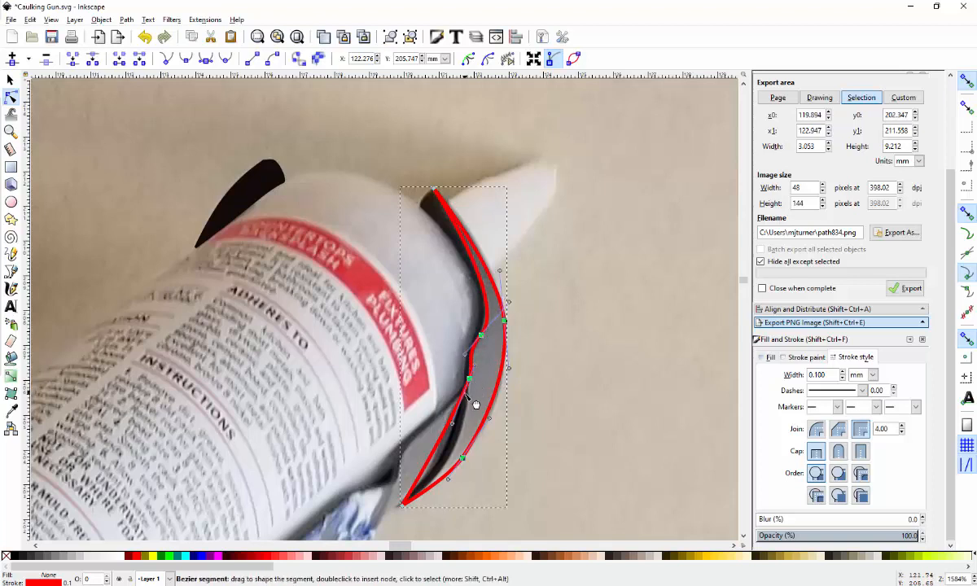
pyautogui.moveTo(452, 425); pyautogui.dragTo(467, 477)
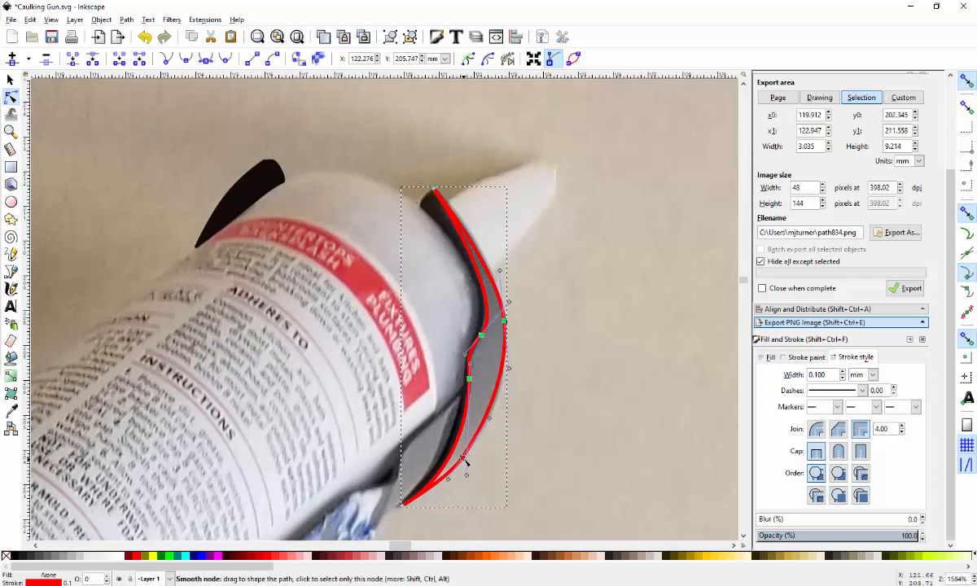
# Fit the path's outer edge to the clip by shifting its lower node slightly outward and lengthening the upper handle of the middle node
pyautogui.moveTo(464, 460); pyautogui.dragTo(515, 447)
pyautogui.hotkey('ctrl', 'z')
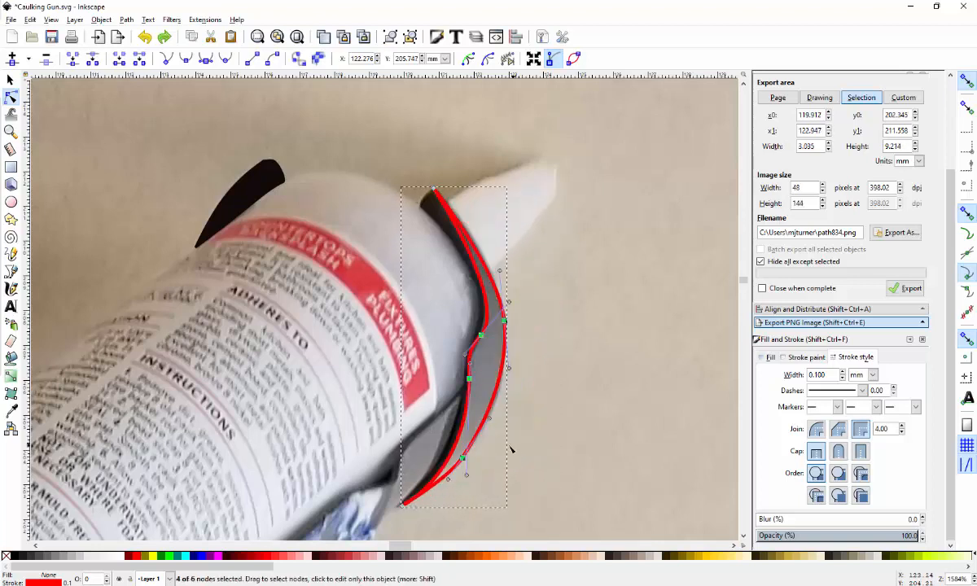
pyautogui.click(571, 446)
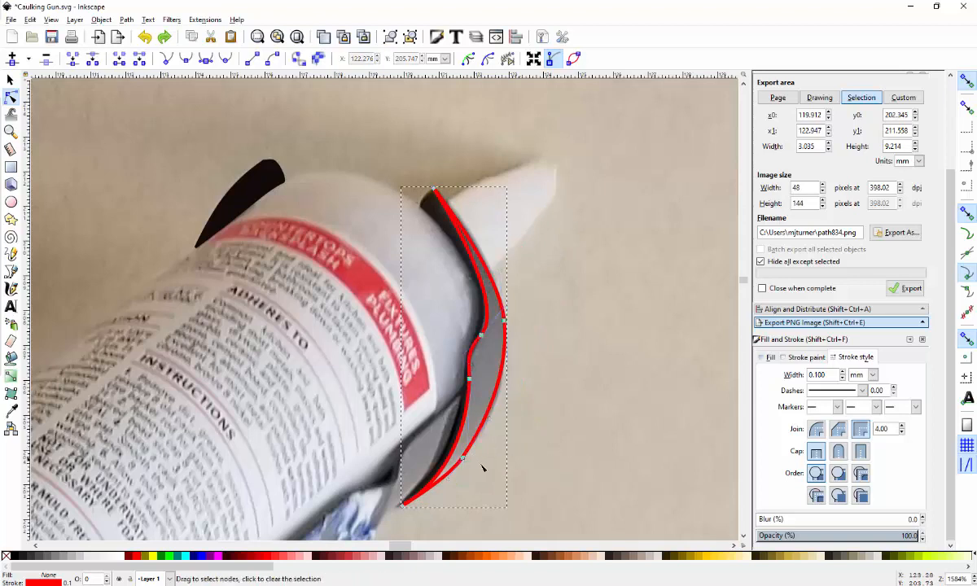
pyautogui.click(463, 459)
pyautogui.moveTo(464, 459)
pyautogui.mouseDown()
pyautogui.moveTo(473, 440)
pyautogui.moveTo(469, 449)
pyautogui.moveTo(425, 446)
pyautogui.moveTo(453, 471)
pyautogui.mouseUp()
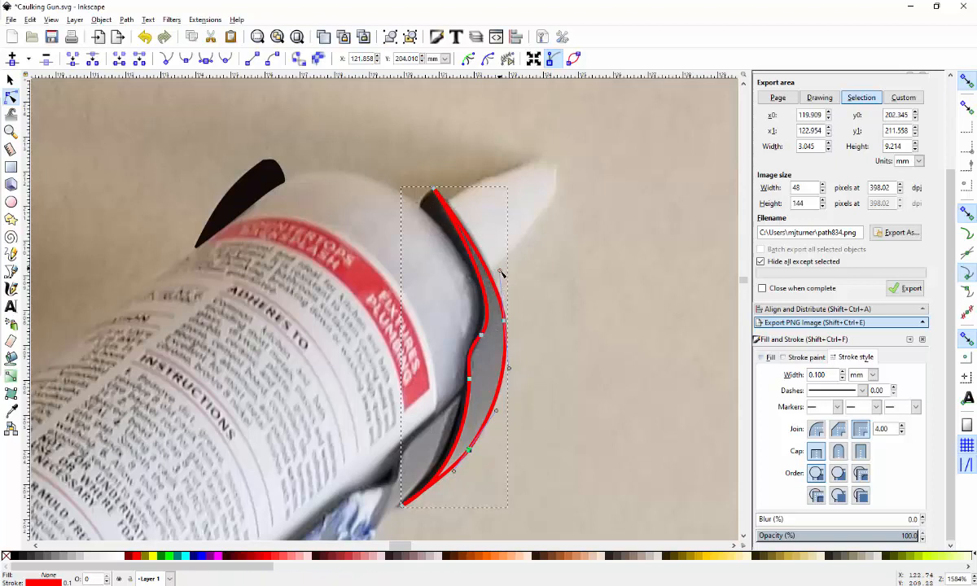
pyautogui.moveTo(499, 271); pyautogui.dragTo(497, 250)
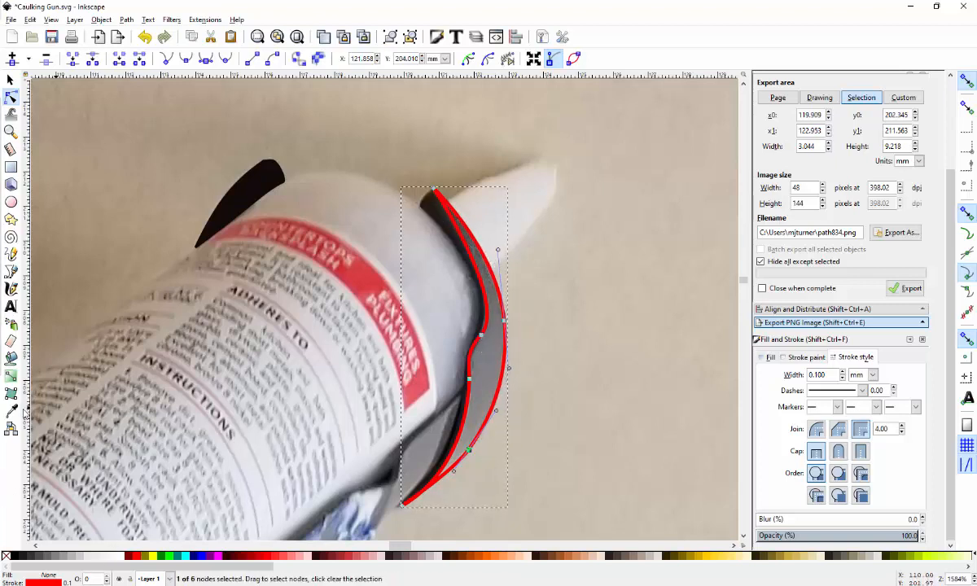
# Give the clip path a fill and stroke in the grey sampled from the clip, #7d7c81
pyautogui.click(11, 410)
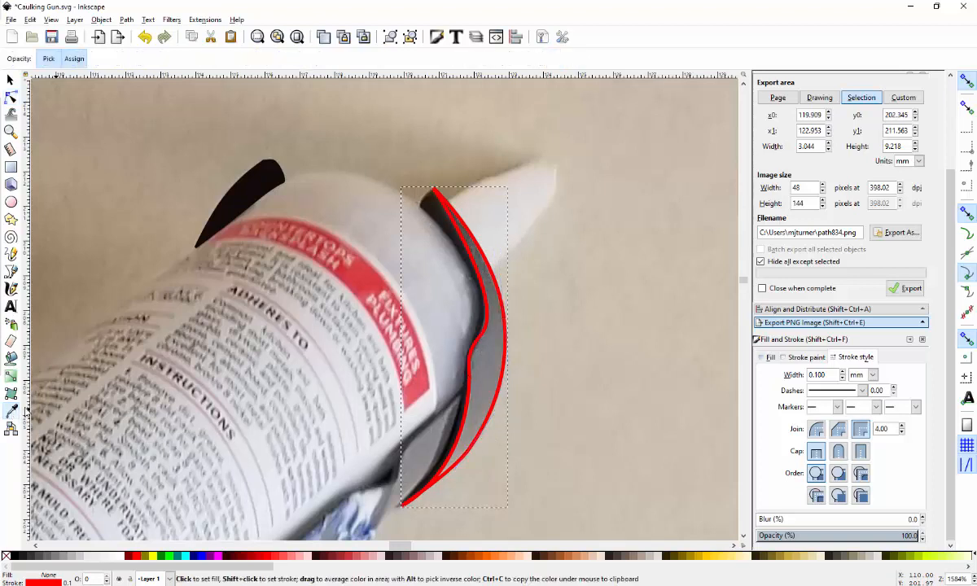
pyautogui.click(489, 360)
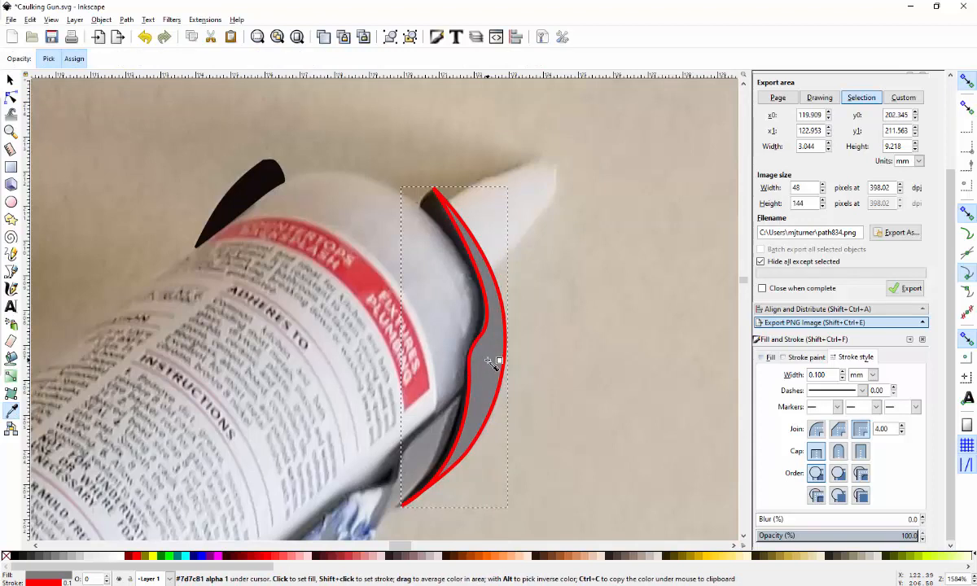
pyautogui.keyDown('shift'); pyautogui.click(492, 363); pyautogui.keyUp('shift')
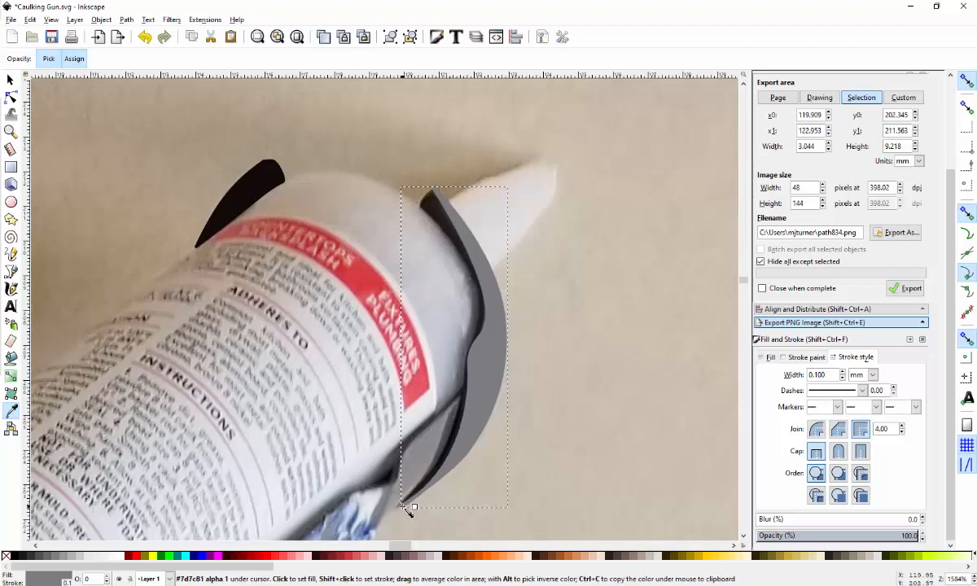
pyautogui.click(10, 80)
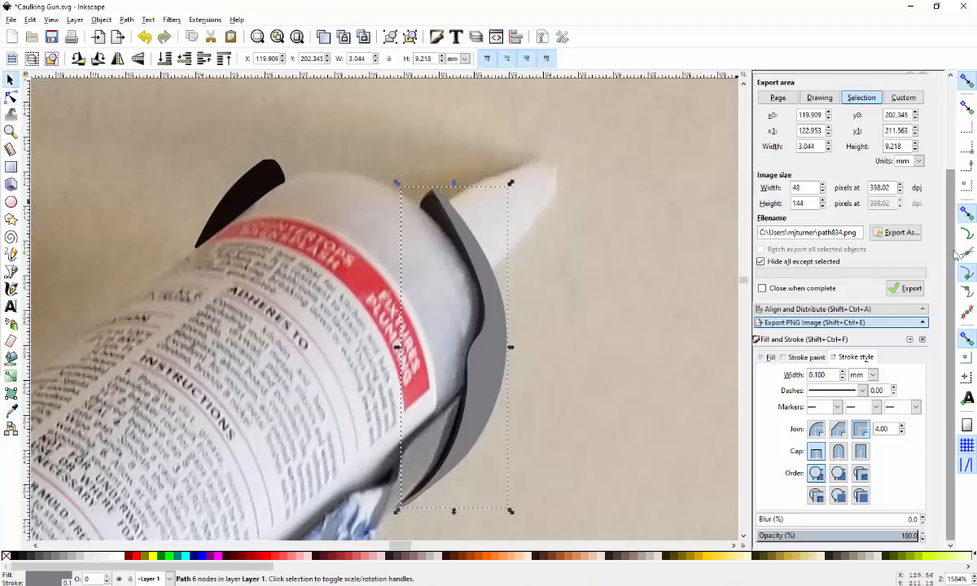
# Show the Layers list, and place a pasted copy of the grey clip shape on the blank background beyond the nozzle
pyautogui.hotkey('shift', 'ctrl', 'l')
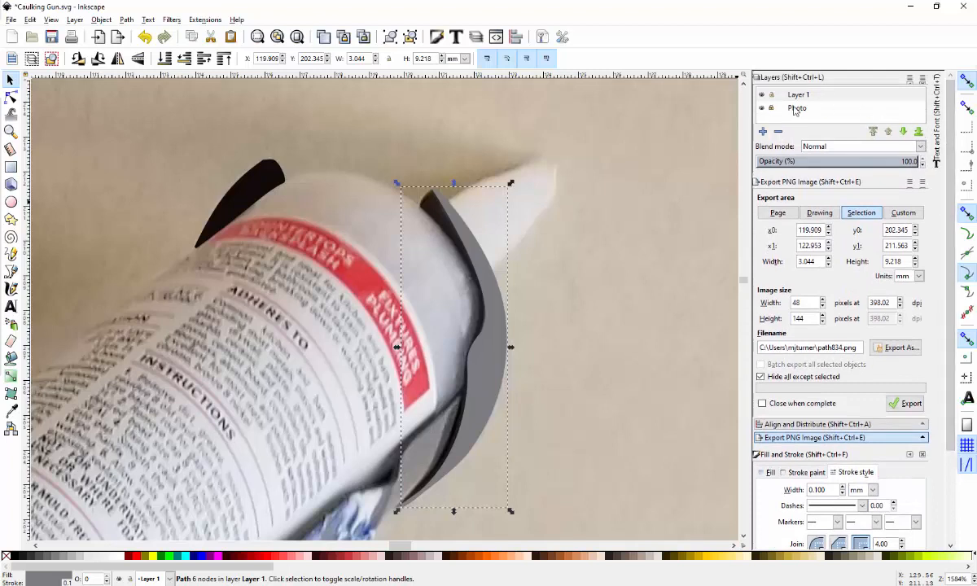
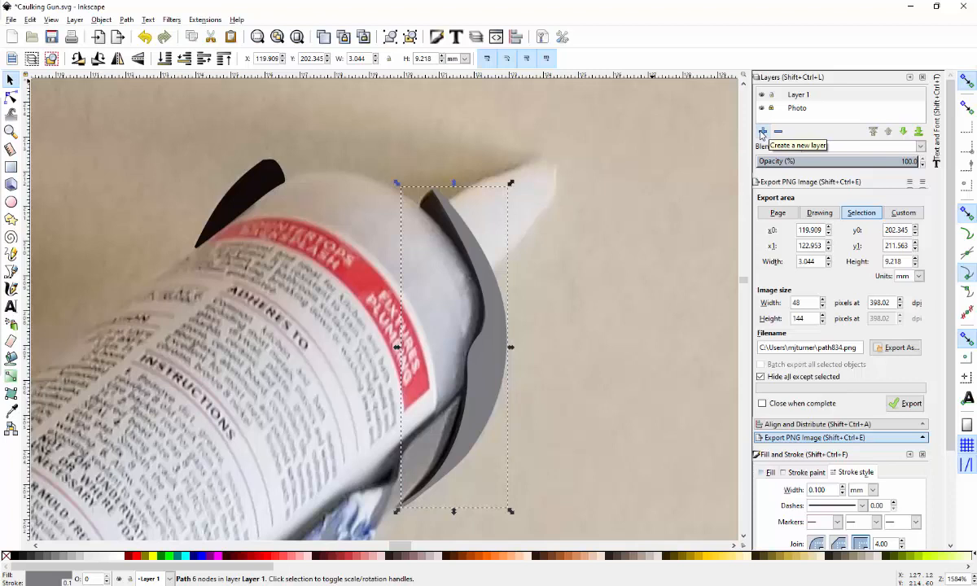
pyautogui.click(623, 209)
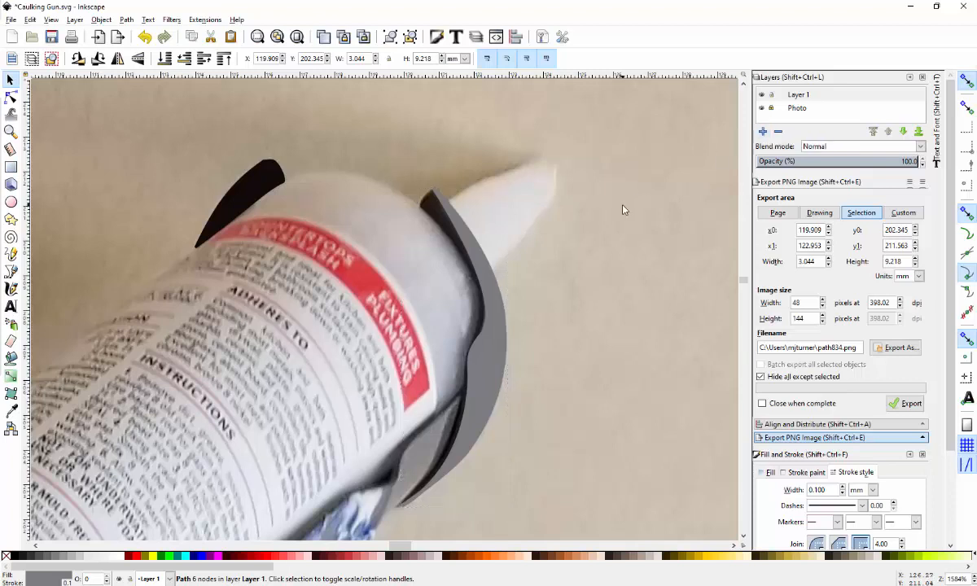
pyautogui.click(461, 231)
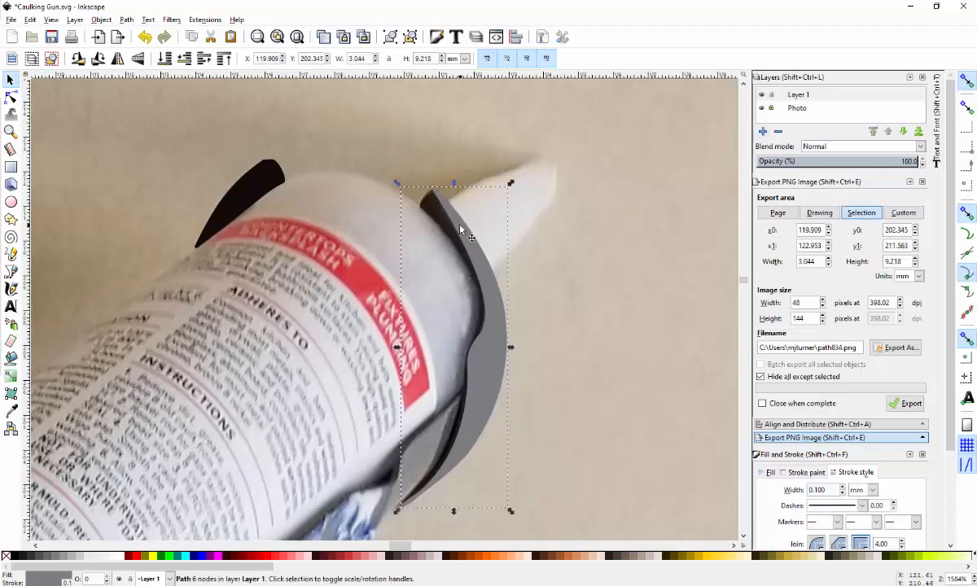
pyautogui.press('ctrl')
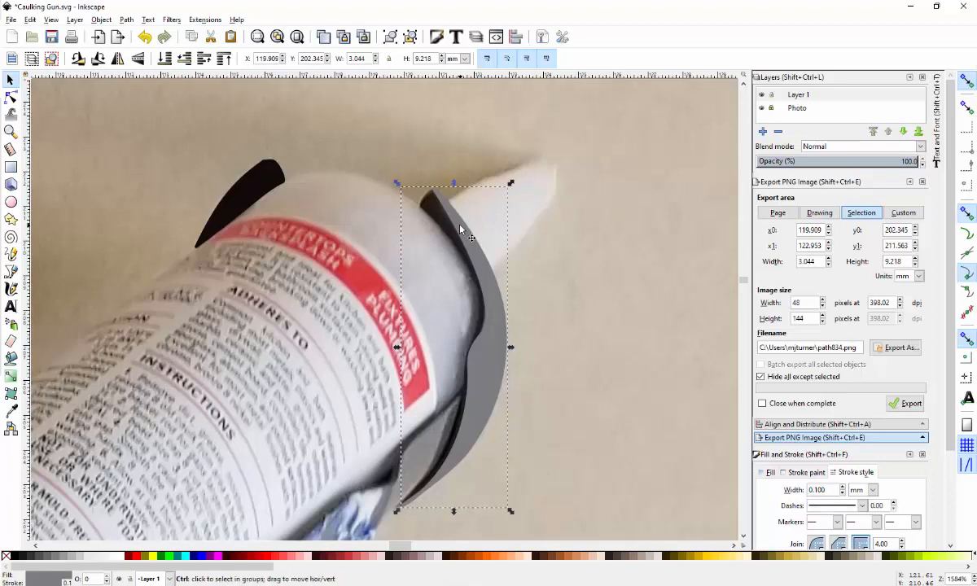
pyautogui.hotkey('ctrl', 'v')
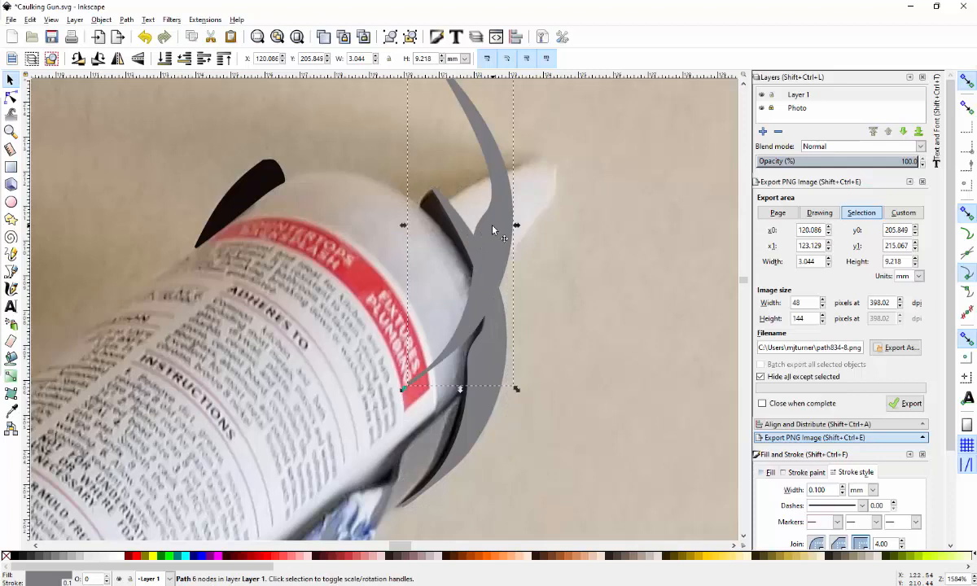
pyautogui.moveTo(482, 231)
pyautogui.mouseDown()
pyautogui.moveTo(557, 312)
pyautogui.moveTo(567, 342)
pyautogui.moveTo(624, 344)
pyautogui.mouseUp()
pyautogui.click(625, 393)
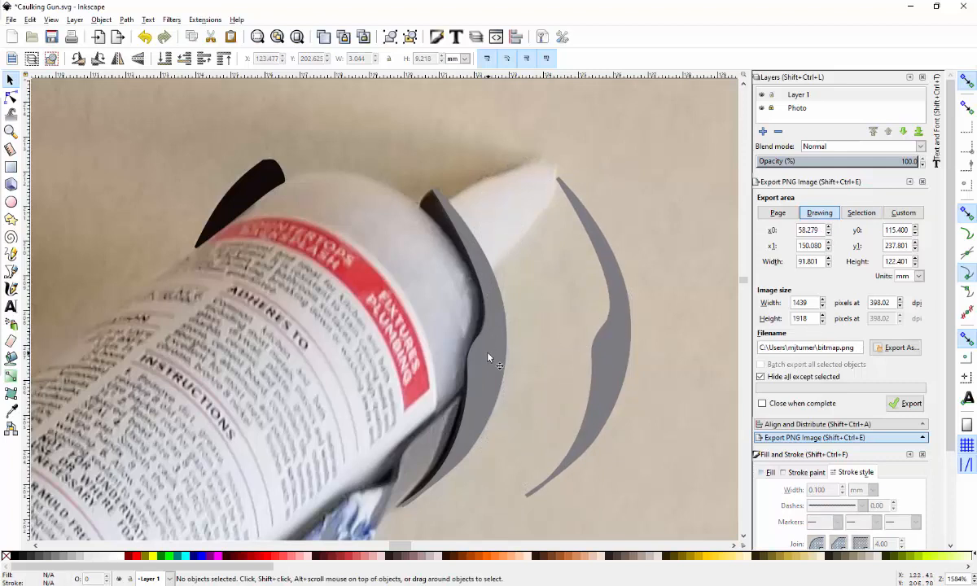
# Bring up the original grey clip shape for node editing and give it a red stroke
pyautogui.click(485, 327)
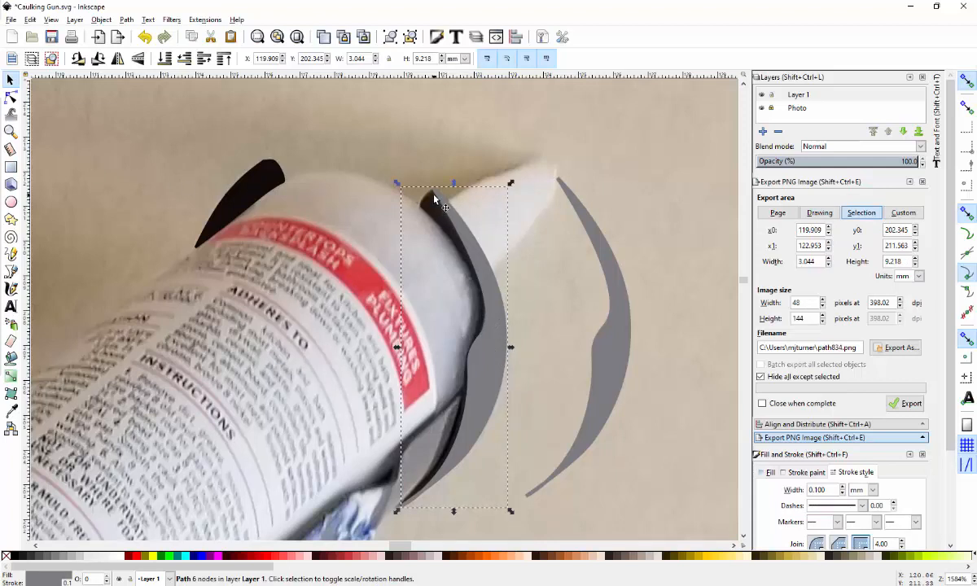
pyautogui.click(11, 98)
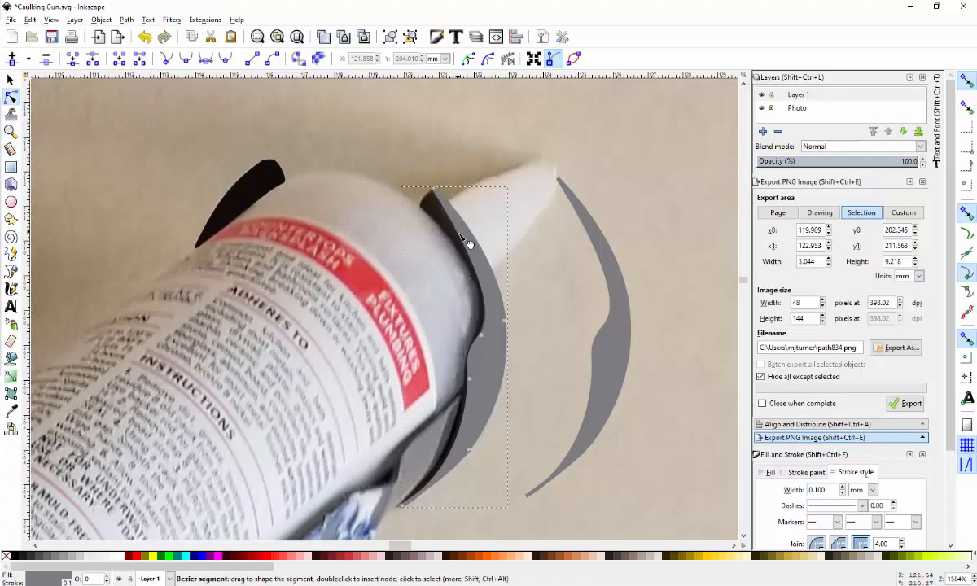
pyautogui.keyDown('shift'); pyautogui.click(139, 561); pyautogui.keyUp('shift')
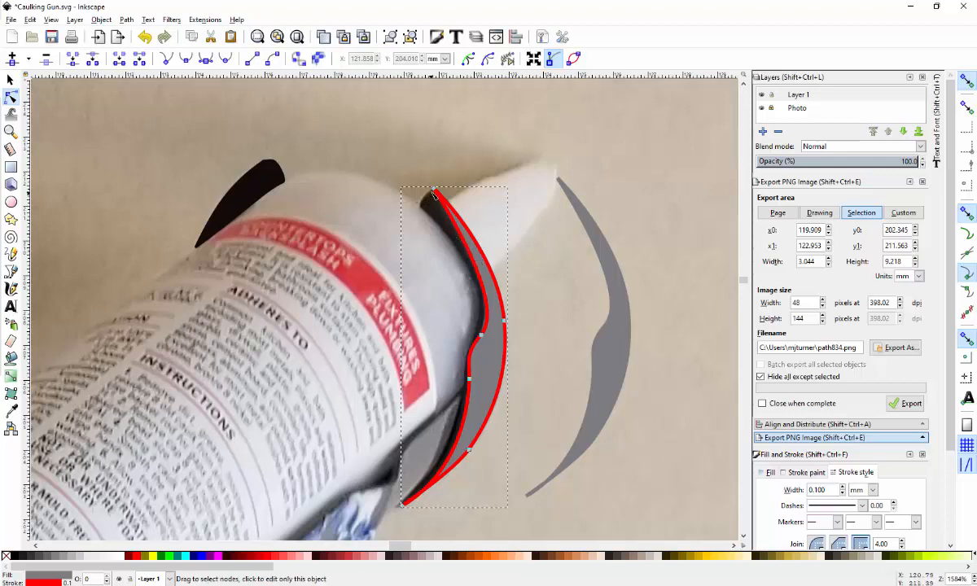
# Insert a node on the upper inner edge, move it to the inner corner of the clip's dark tip, and retract its handle to square the end
pyautogui.click(480, 271)
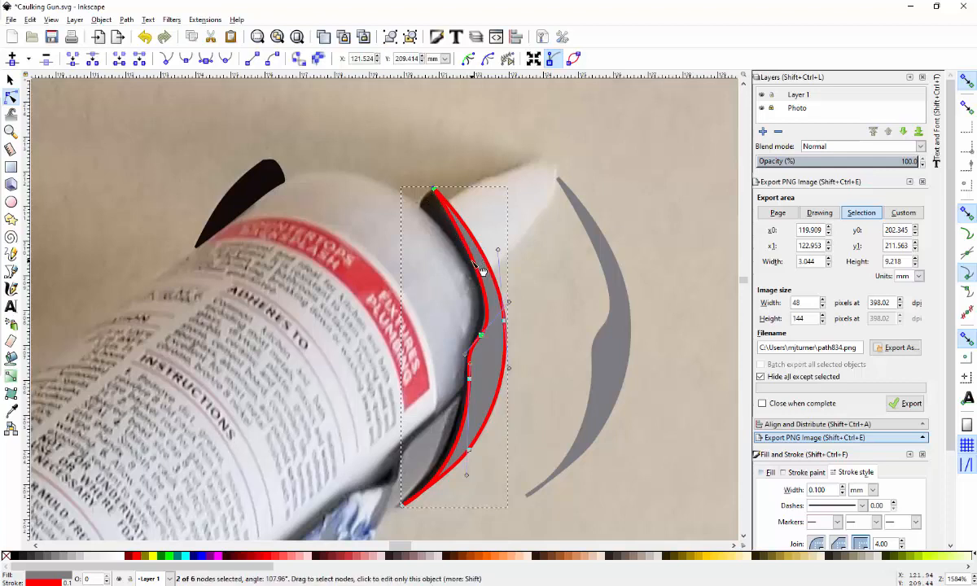
pyautogui.click(12, 58)
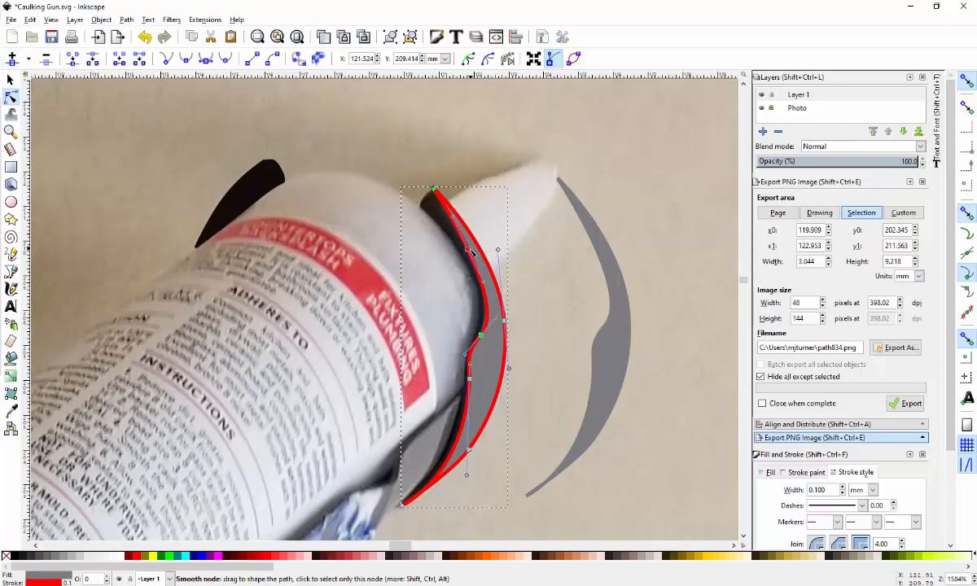
pyautogui.moveTo(470, 252); pyautogui.dragTo(457, 241)
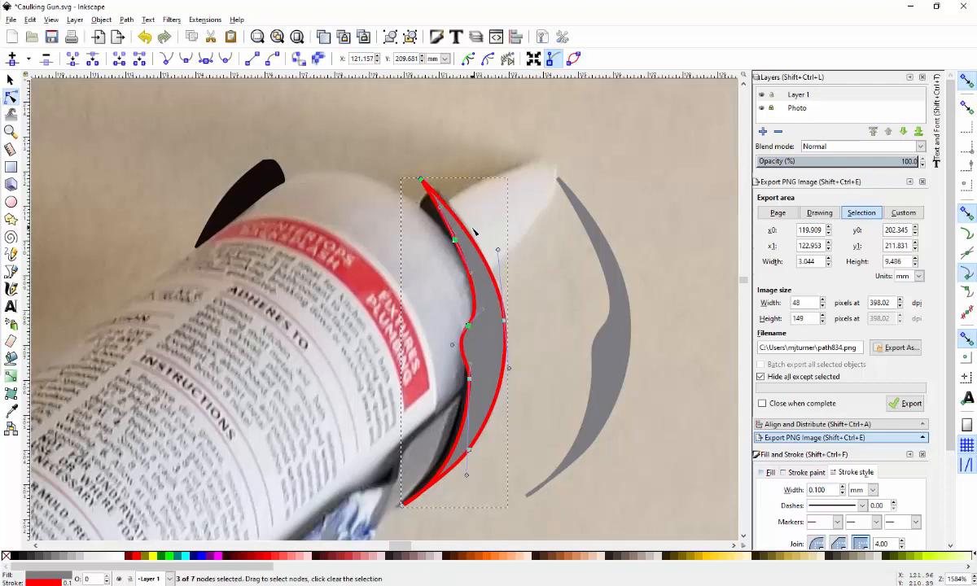
pyautogui.hotkey('ctrl', 'z')
pyautogui.click(355, 160)
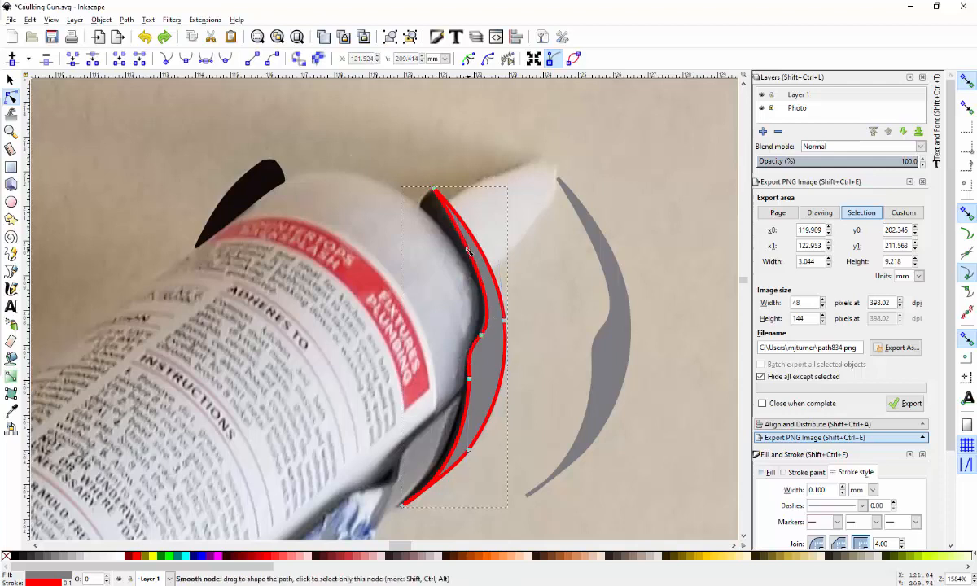
pyautogui.moveTo(468, 250); pyautogui.dragTo(417, 204)
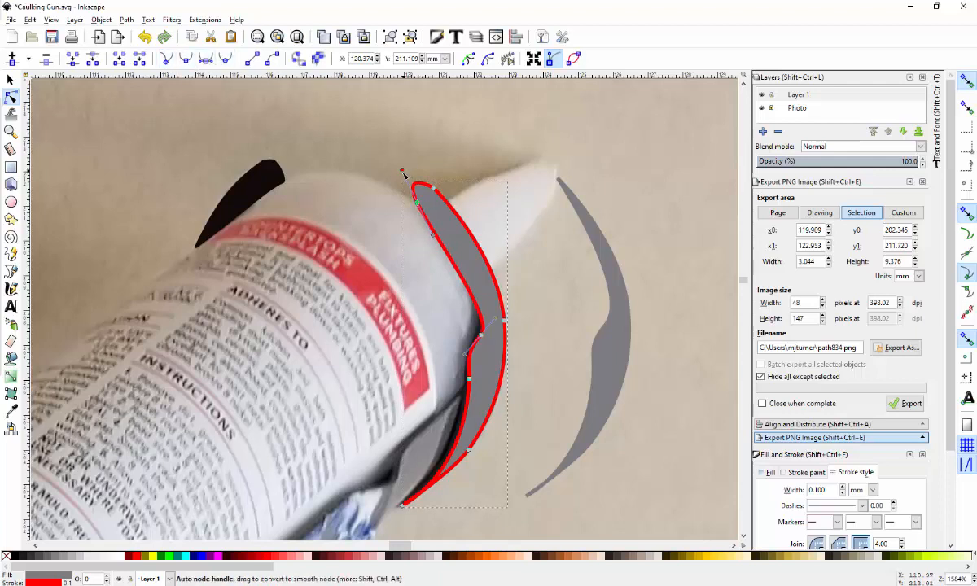
pyautogui.moveTo(404, 172); pyautogui.dragTo(428, 200)
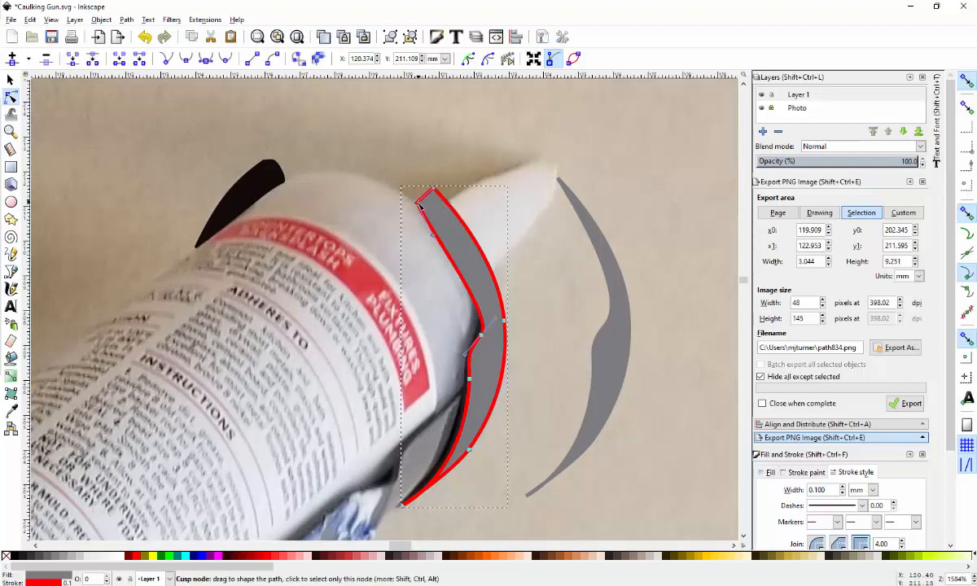
# Nudge the inner corner node of the clip's upper tip and pull its end-edge handle outward to round the tip slightly
pyautogui.moveTo(421, 204); pyautogui.dragTo(423, 206)
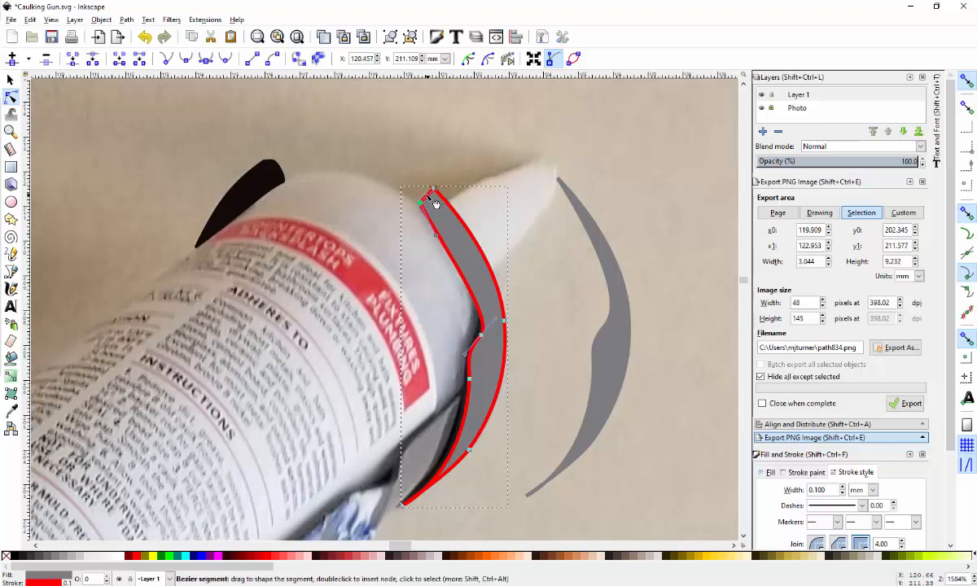
pyautogui.keyDown('ctrl'); pyautogui.scroll(2, 425, 192); pyautogui.keyUp('ctrl')
pyautogui.keyDown('ctrl'); pyautogui.scroll(2, 429, 189); pyautogui.keyUp('ctrl')
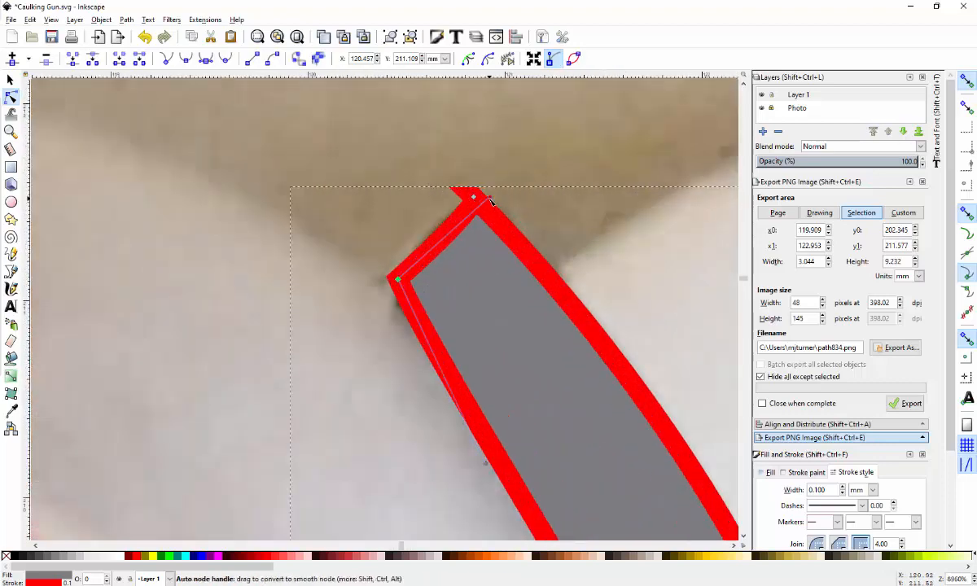
pyautogui.moveTo(473, 200); pyautogui.dragTo(414, 233)
pyautogui.scroll(-3, 418, 281)
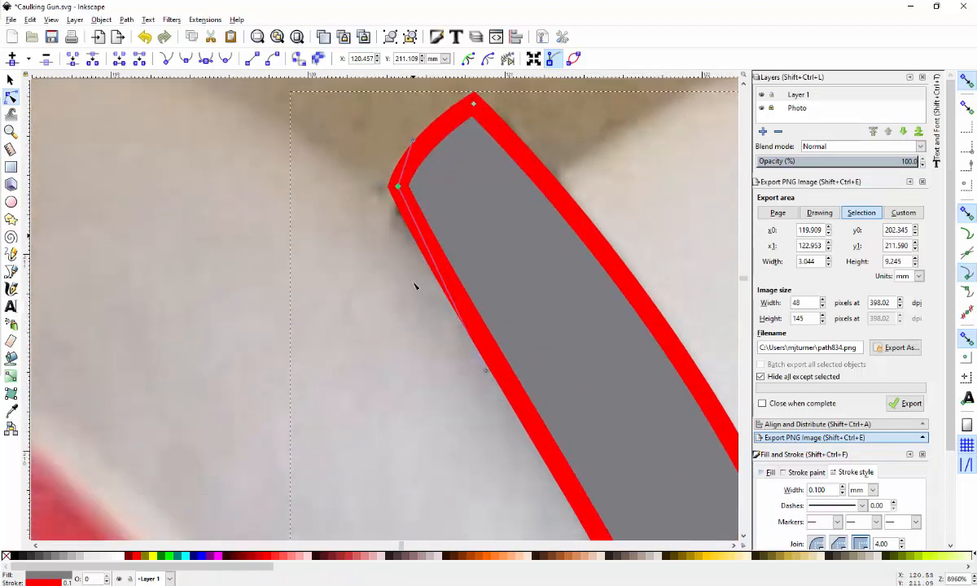
pyautogui.keyDown('ctrl'); pyautogui.scroll(-2, 421, 280); pyautogui.keyUp('ctrl')
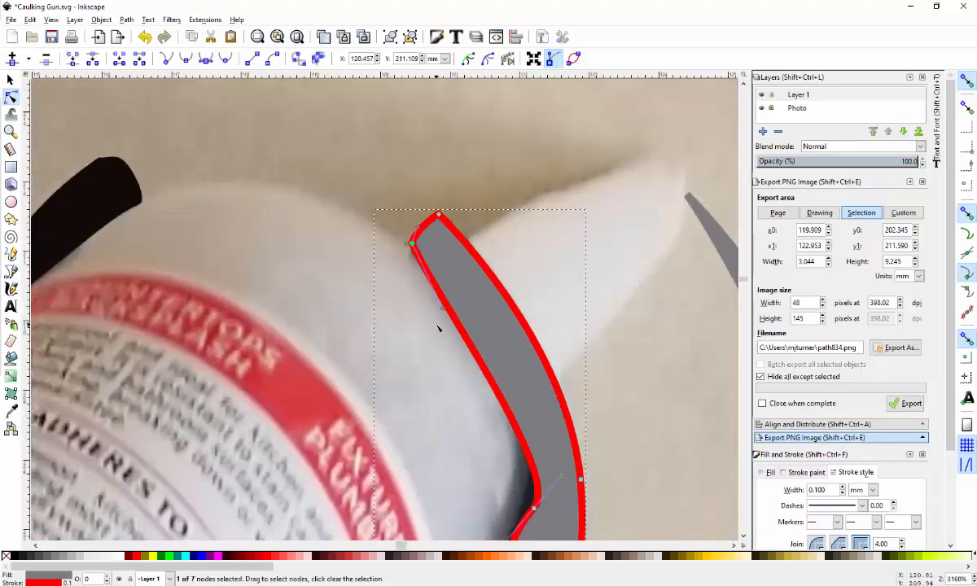
pyautogui.scroll(-1, 438, 328)
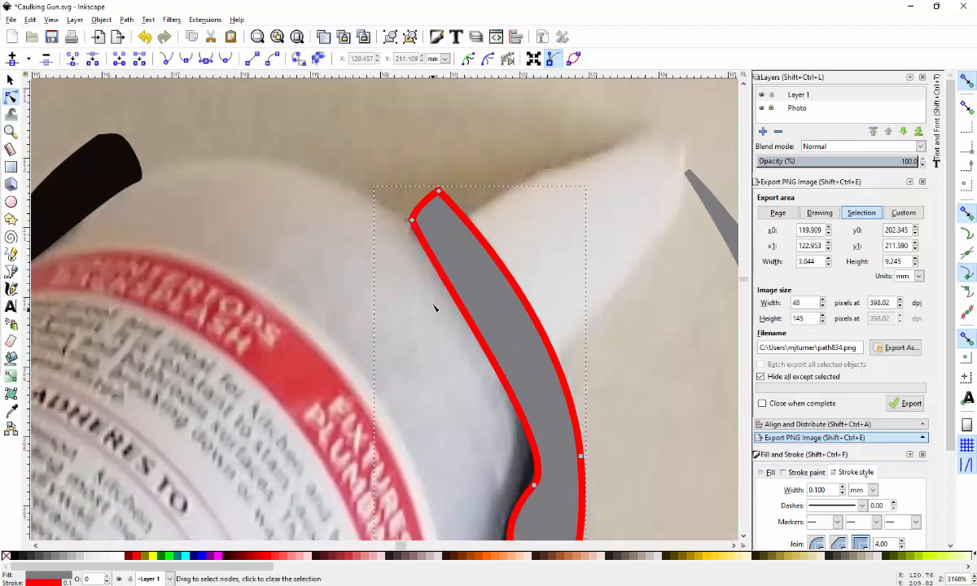
# Curve the clip's upper inner edge along the bottle's shoulder by pulling the tip corner node's handle toward the outer edge
pyautogui.click(446, 293)
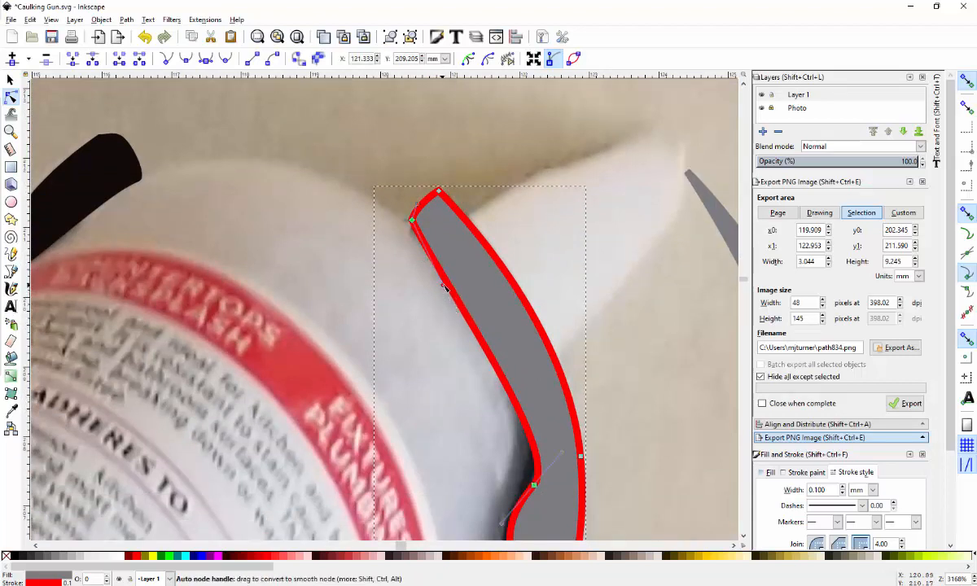
pyautogui.moveTo(445, 286); pyautogui.dragTo(527, 326)
pyautogui.scroll(-2, 539, 414)
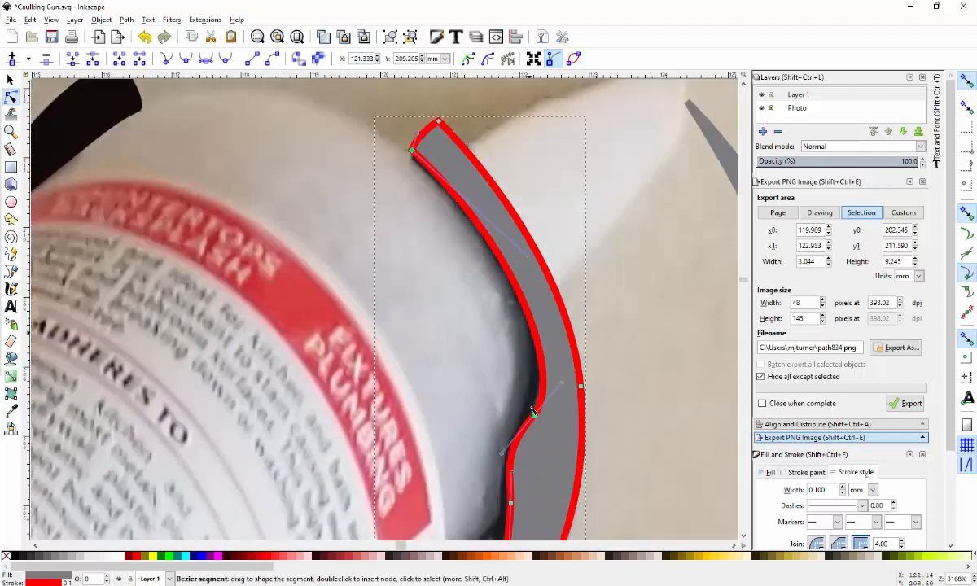
pyautogui.moveTo(535, 417); pyautogui.dragTo(528, 412)
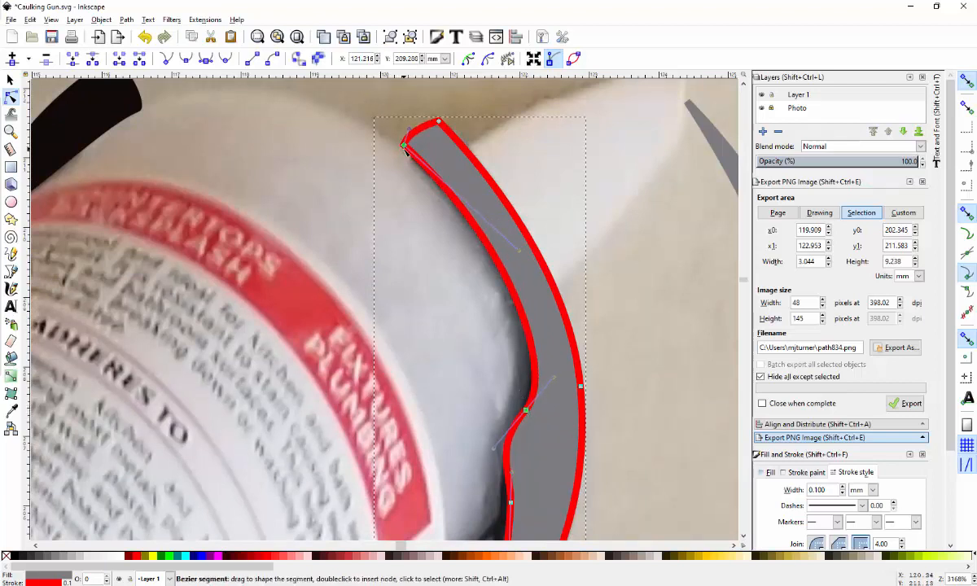
pyautogui.hotkey('ctrl', 'z')
pyautogui.hotkey('ctrl', 'z')
pyautogui.click(611, 364)
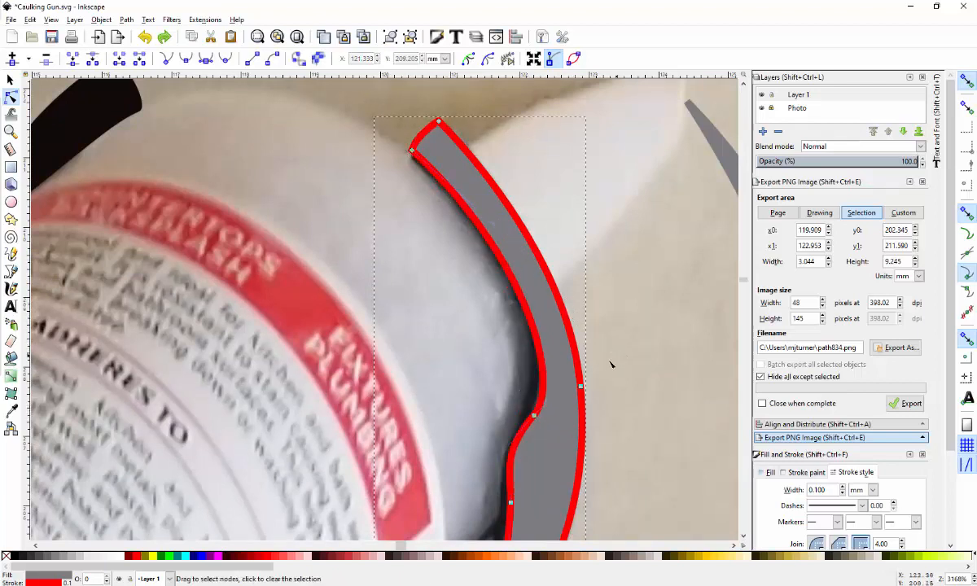
# Move only the clip's inner notch node toward the bottle and steepen its handles to soften the notch
pyautogui.click(534, 416)
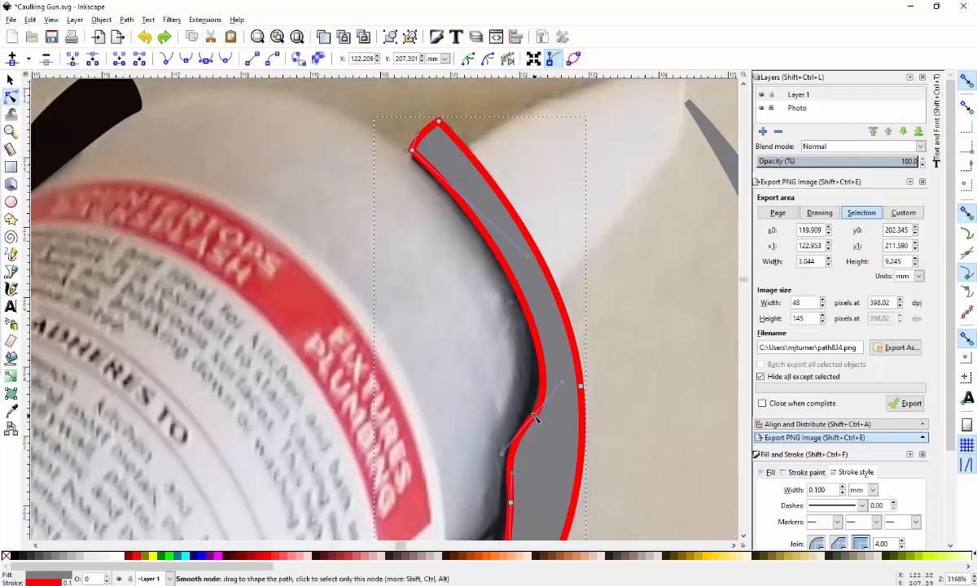
pyautogui.moveTo(535, 417); pyautogui.dragTo(525, 417)
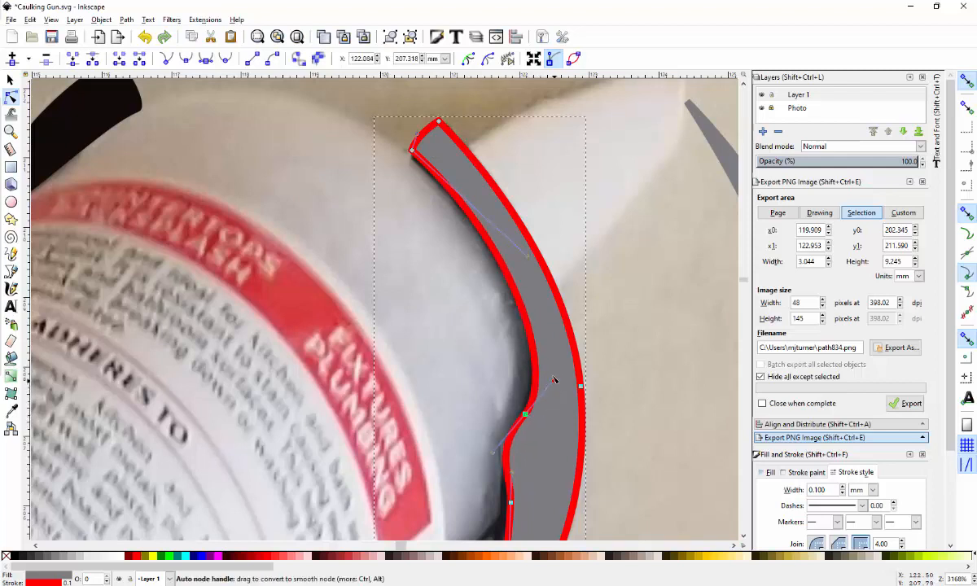
pyautogui.moveTo(553, 382); pyautogui.dragTo(552, 344)
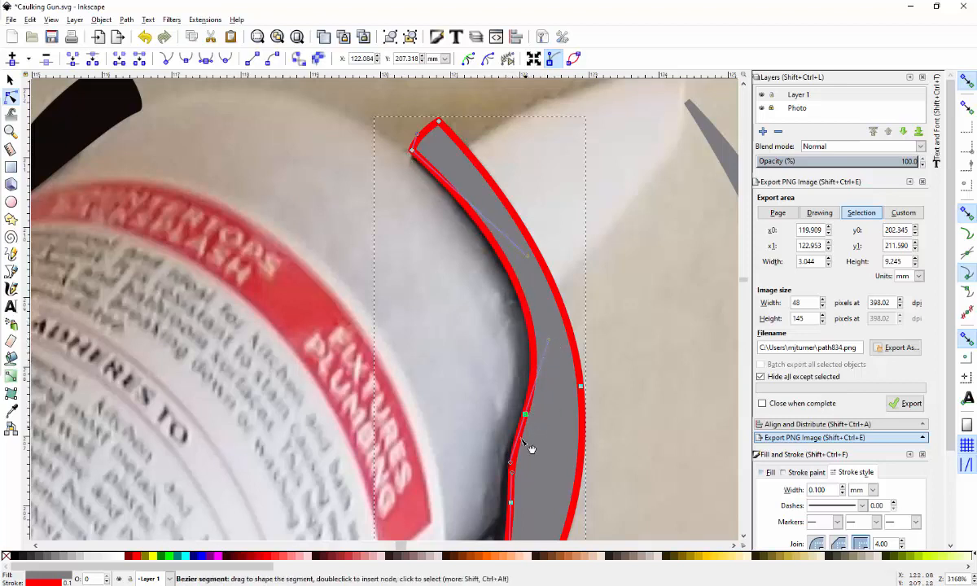
# Shift the smooth node below the notch and the notch node itself toward the bottle to cover the dark inner edge
pyautogui.scroll(-2, 510, 464)
pyautogui.scroll(-5, 509, 460)
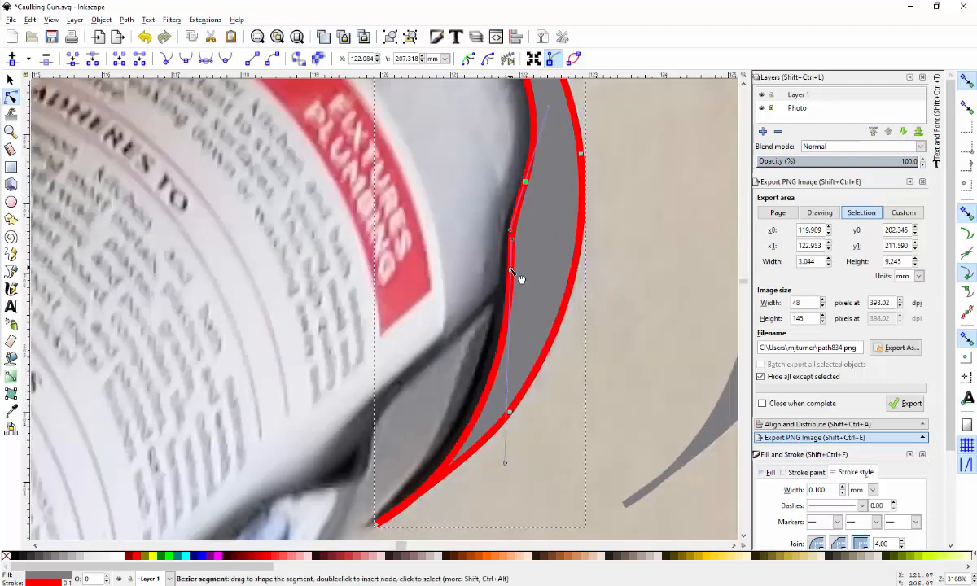
pyautogui.click(601, 283)
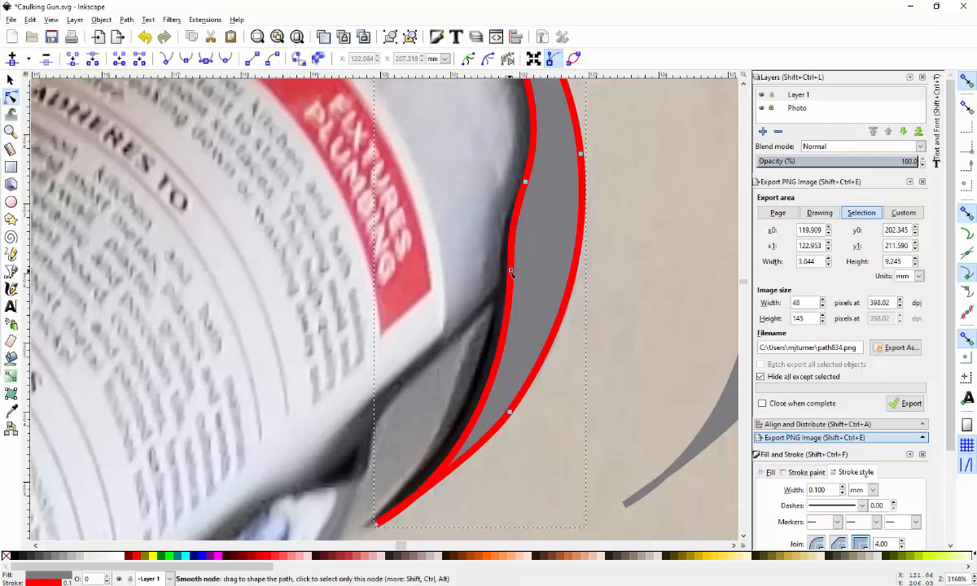
pyautogui.click(510, 270)
pyautogui.moveTo(511, 271); pyautogui.dragTo(504, 270)
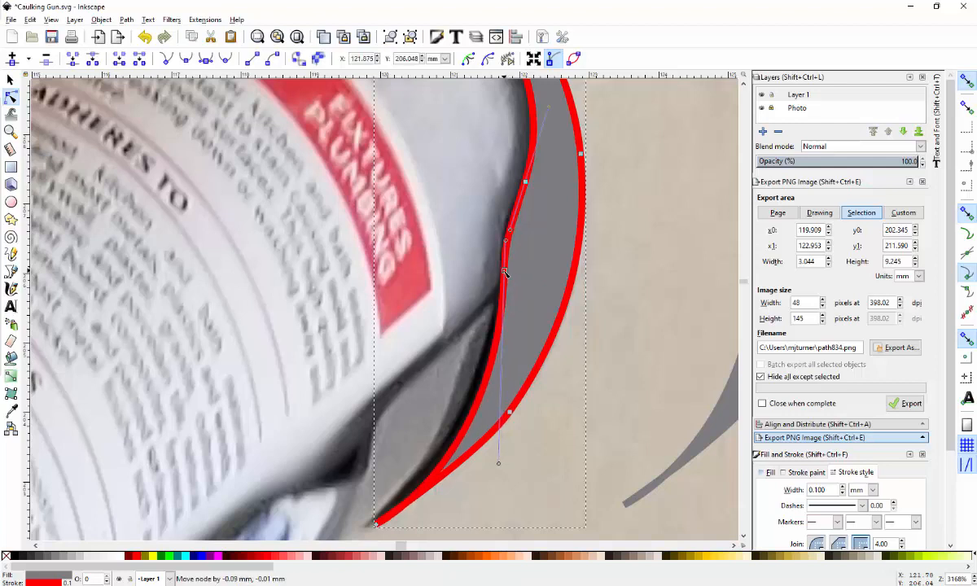
pyautogui.click(525, 183)
pyautogui.moveTo(526, 185); pyautogui.dragTo(517, 182)
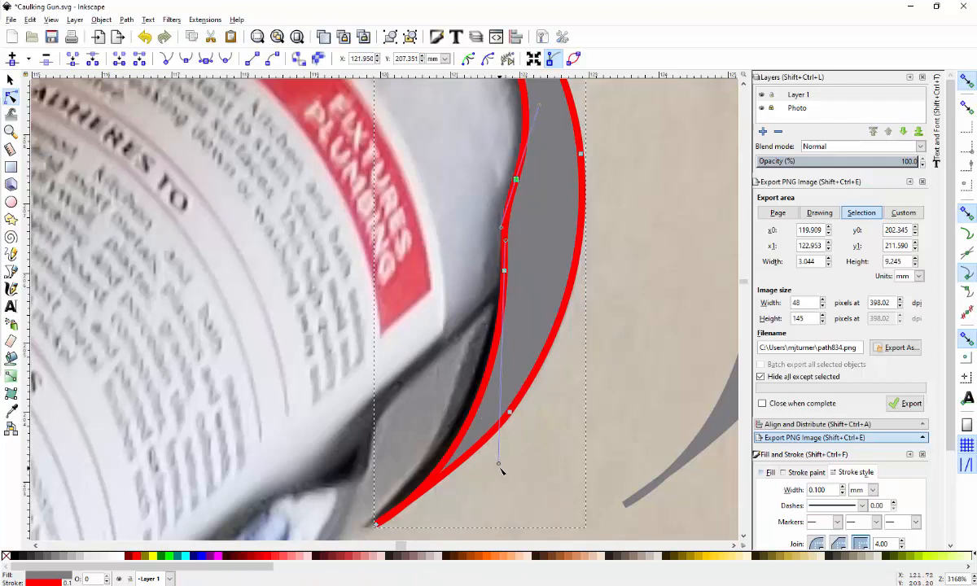
# Raise the clip's lower tip node slightly and angle the lower inner node's long handle toward the bottle to reshape the lower inner edge
pyautogui.click(375, 525)
pyautogui.moveTo(376, 526); pyautogui.dragTo(376, 518)
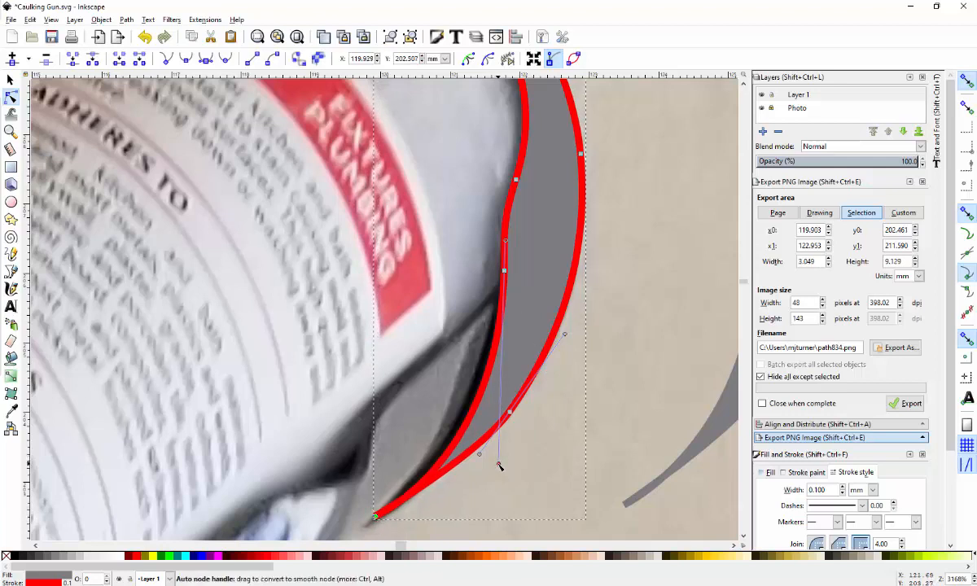
pyautogui.keyDown('shift'); pyautogui.click(505, 270); pyautogui.keyUp('shift')
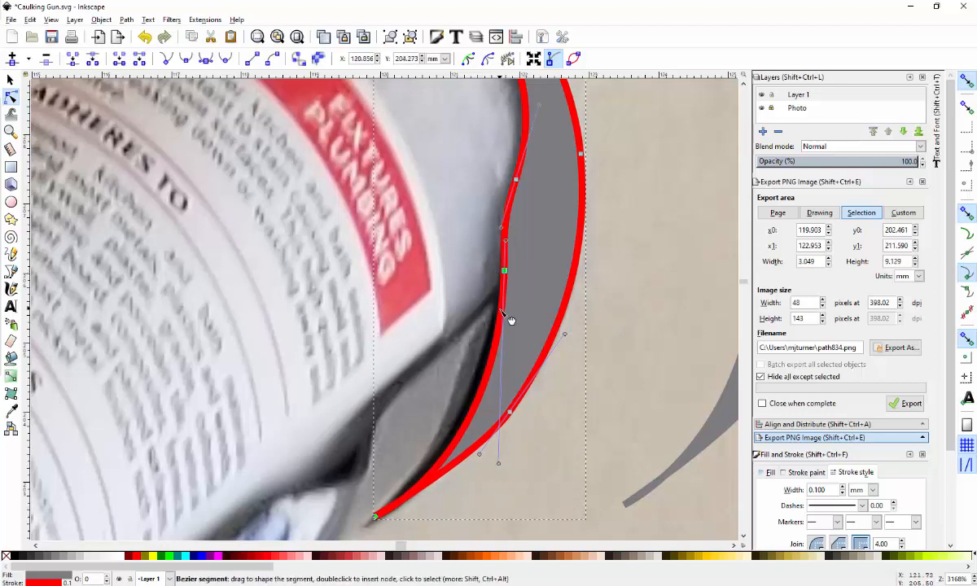
pyautogui.moveTo(499, 463); pyautogui.dragTo(465, 470)
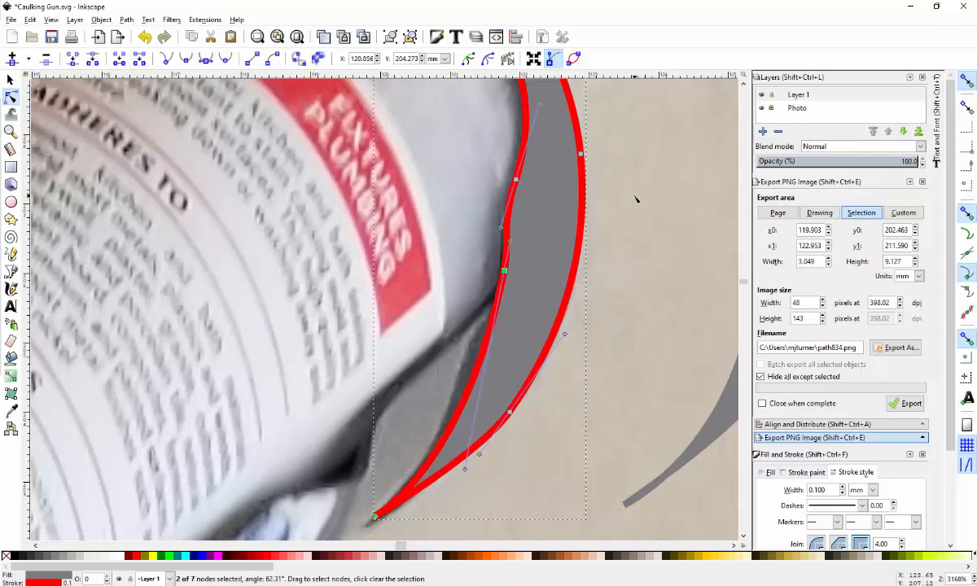
# Nudge the inner corner node of the clip's upper tip slightly downward and deselect the nodes
pyautogui.scroll(3, 637, 199)
pyautogui.scroll(2, 637, 200)
pyautogui.keyDown('ctrl'); pyautogui.scroll(-1, 639, 197); pyautogui.keyUp('ctrl')
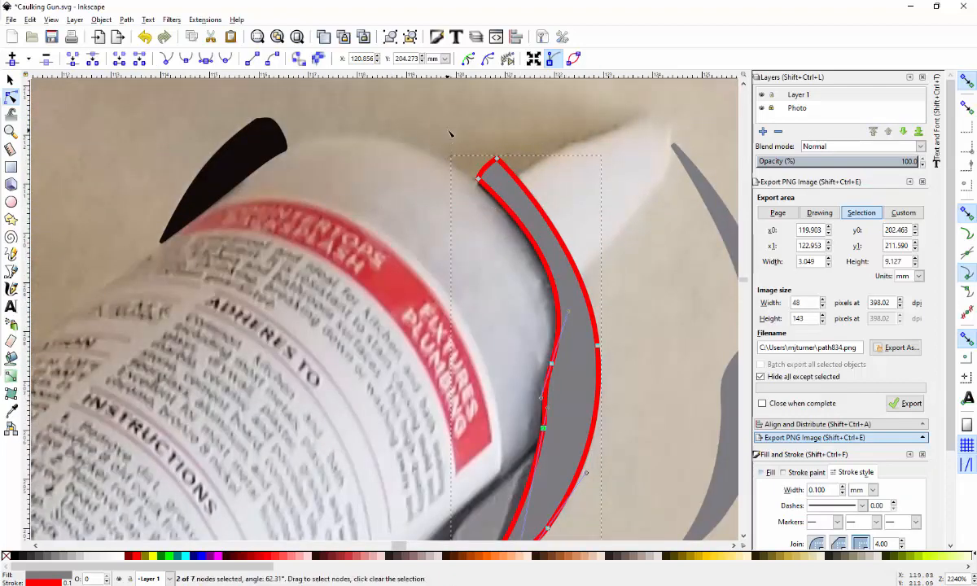
pyautogui.click(480, 180)
pyautogui.moveTo(481, 183); pyautogui.dragTo(480, 186)
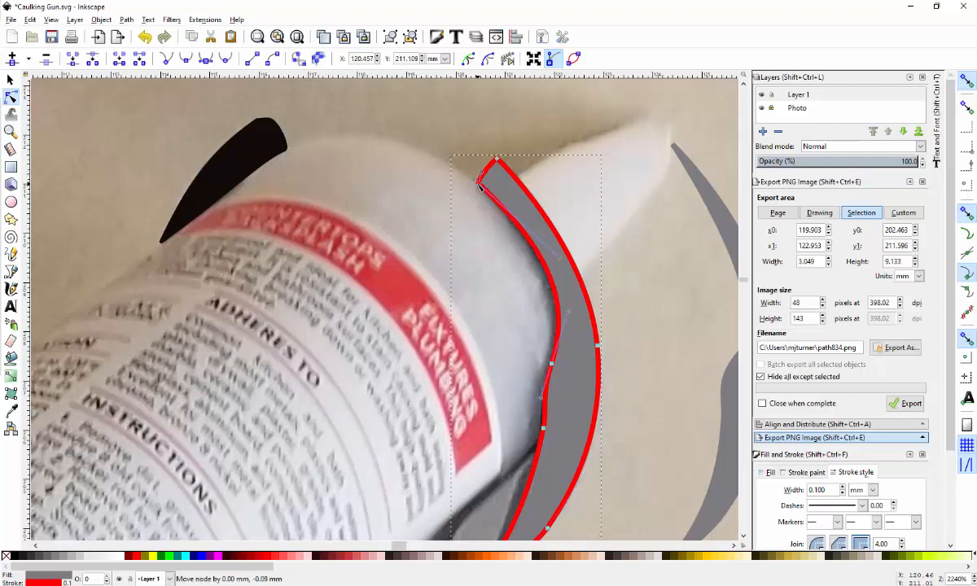
pyautogui.click(571, 335)
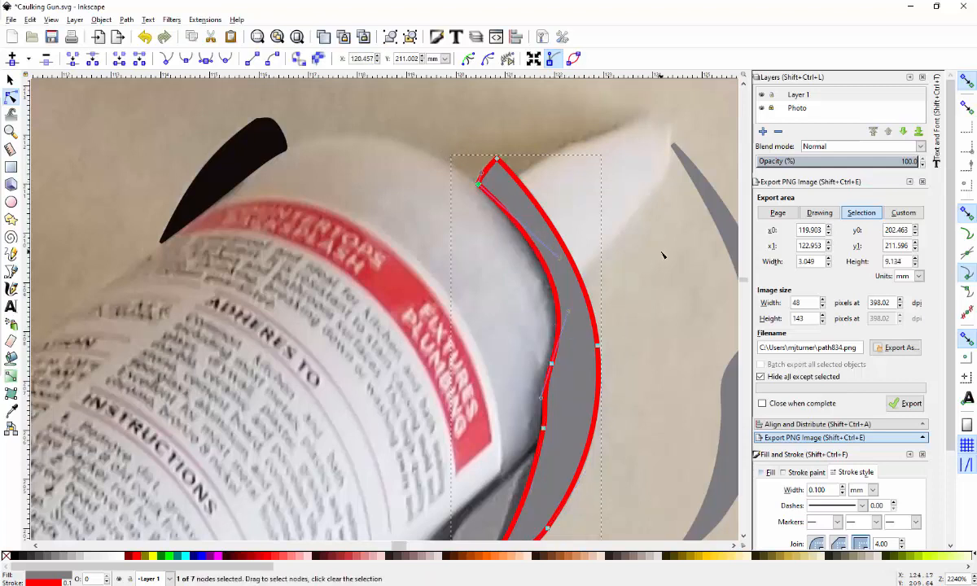
# Give the reshaped clip path a stroke and fill in the near-black sampled from the dark shape on the bottle's far shoulder
pyautogui.scroll(-2, 645, 269)
pyautogui.scroll(-1, 644, 270)
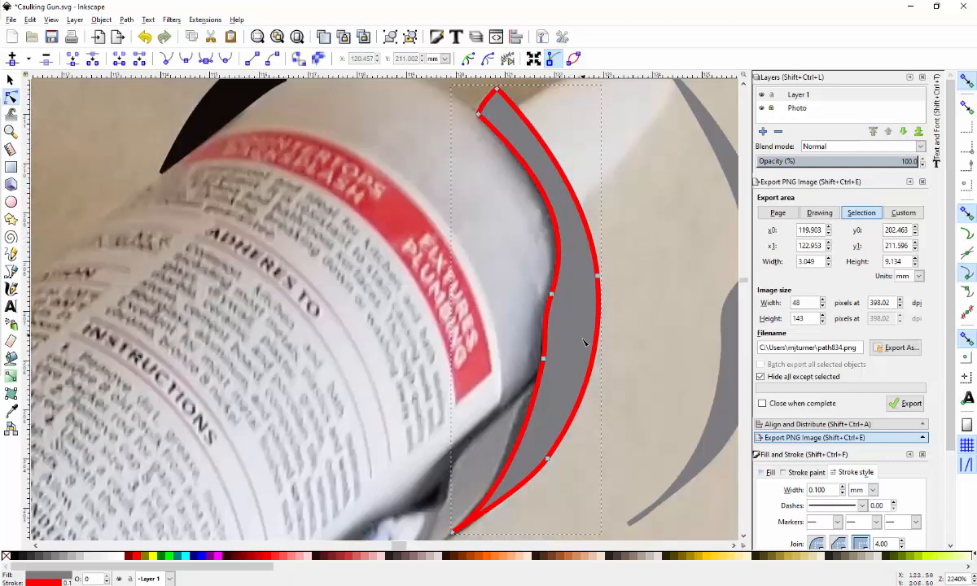
pyautogui.scroll(6, 576, 337)
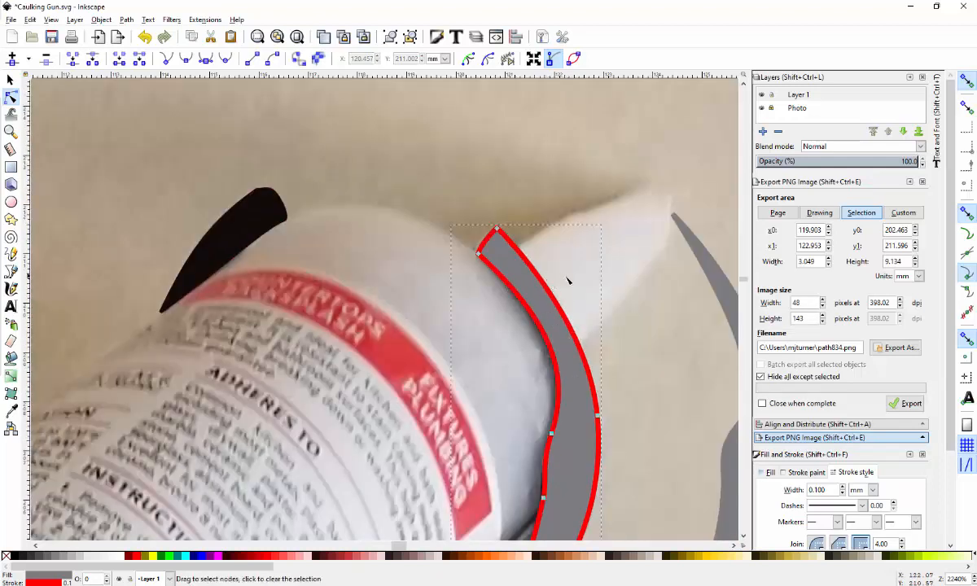
pyautogui.scroll(-1, 550, 290)
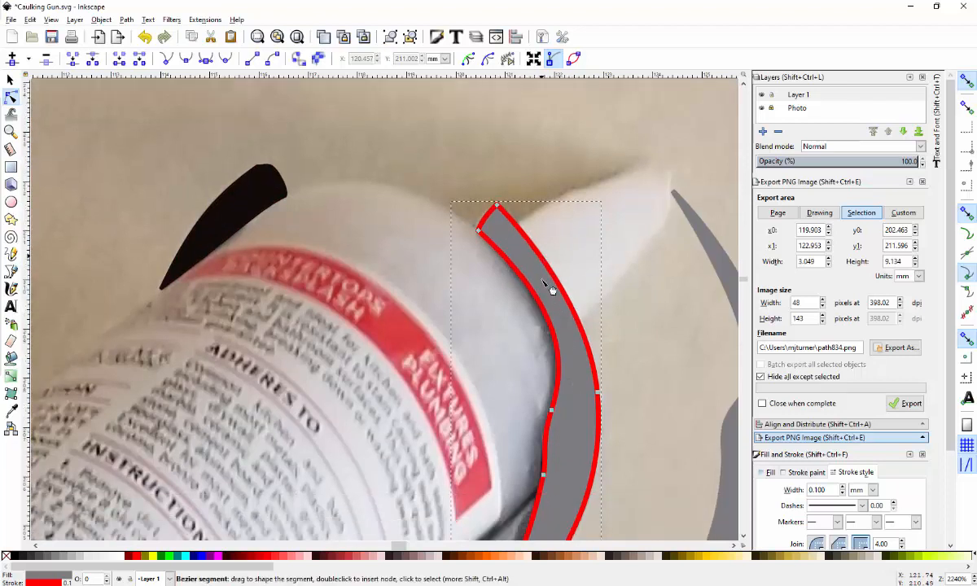
pyautogui.scroll(-2, 545, 306)
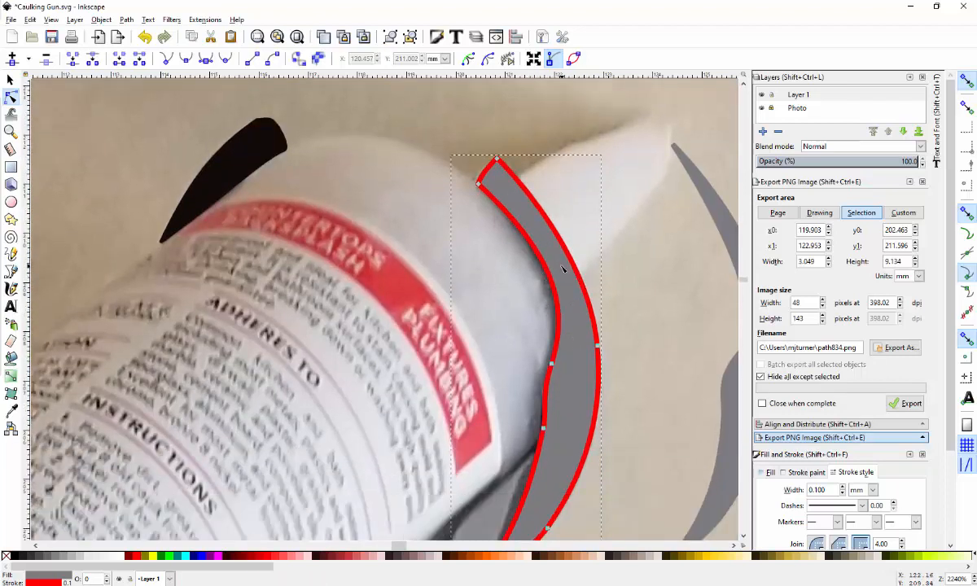
pyautogui.scroll(-1, 554, 328)
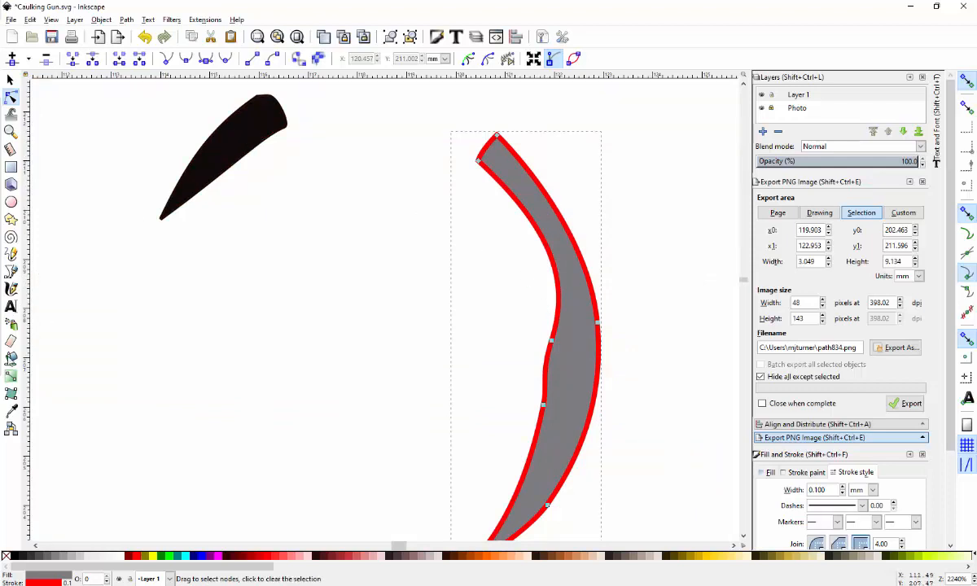
pyautogui.click(12, 412)
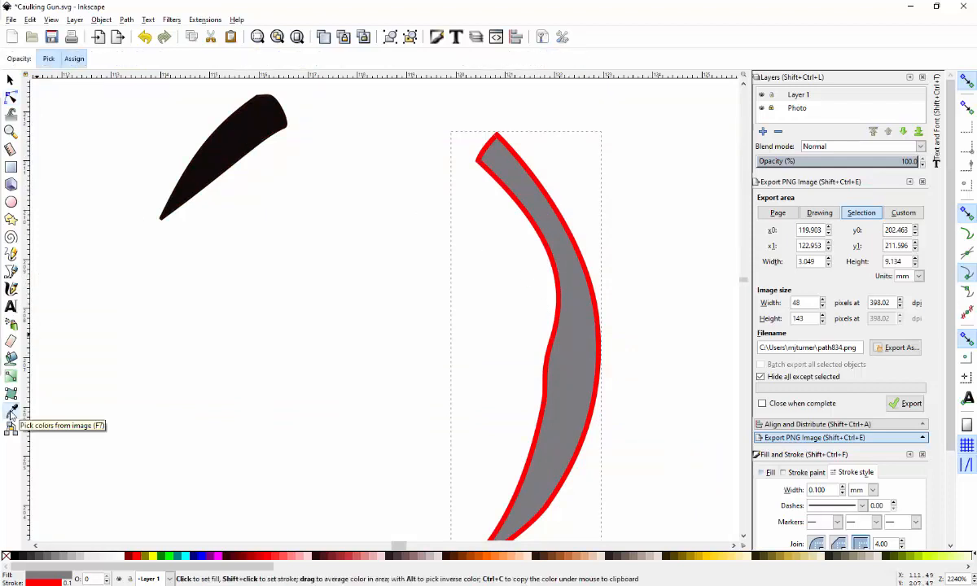
pyautogui.keyDown('shift'); pyautogui.click(243, 137); pyautogui.keyUp('shift')
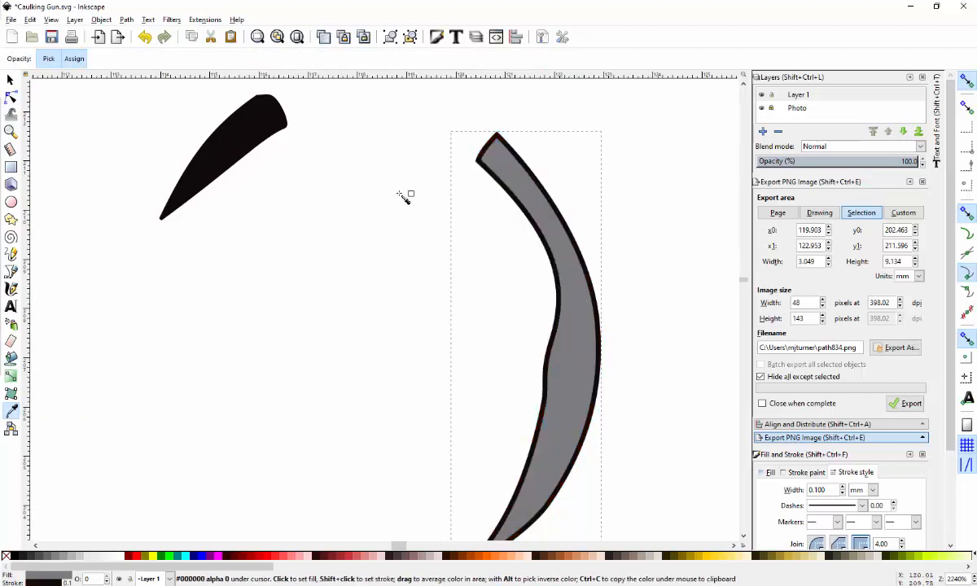
pyautogui.click(237, 141)
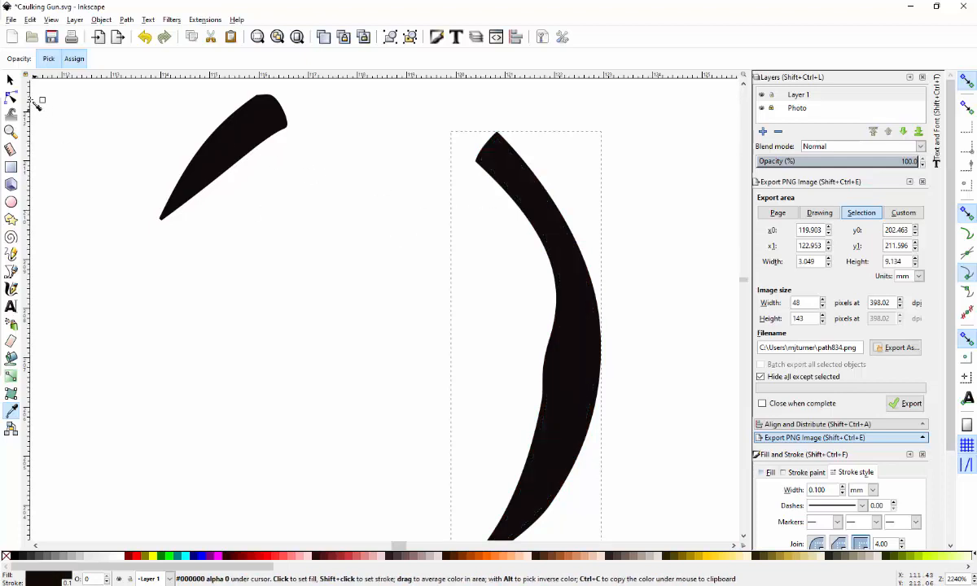
# Move the grey clip copy back over the black clip shape, aligned to its outer edge so a dark inner band shows
pyautogui.click(10, 79)
pyautogui.keyDown('ctrl'); pyautogui.scroll(-1, 314, 254); pyautogui.keyUp('ctrl')
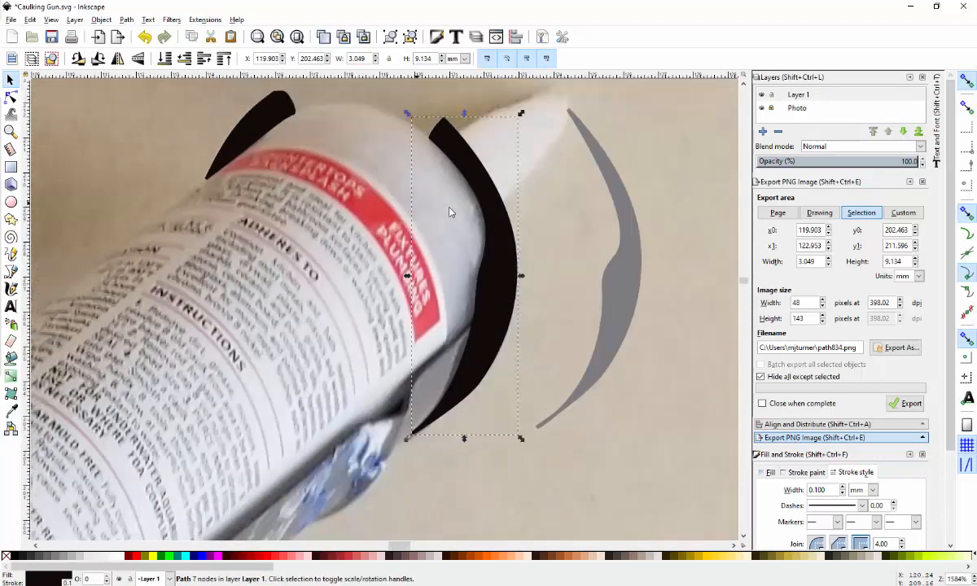
pyautogui.scroll(1, 439, 208)
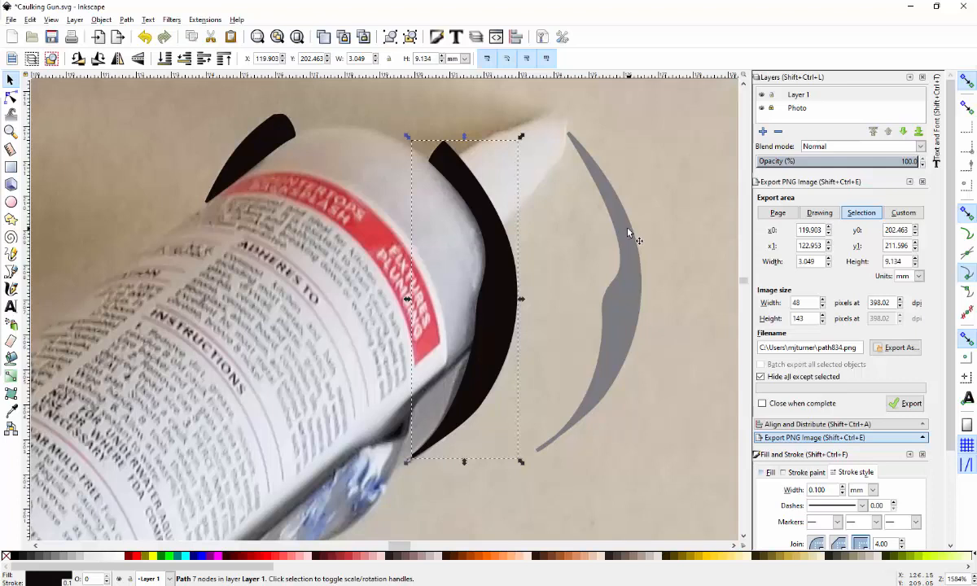
pyautogui.click(623, 293)
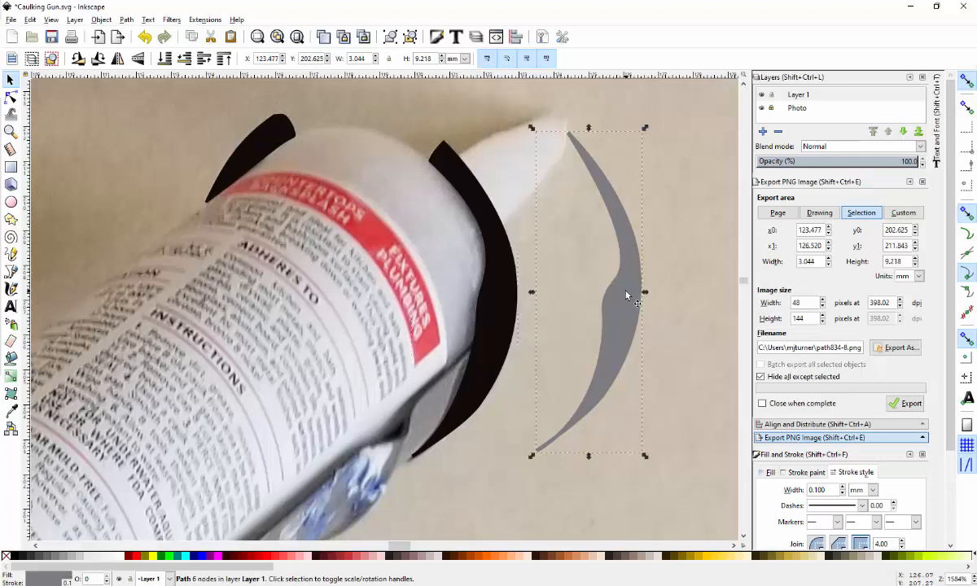
pyautogui.moveTo(625, 291); pyautogui.dragTo(502, 301)
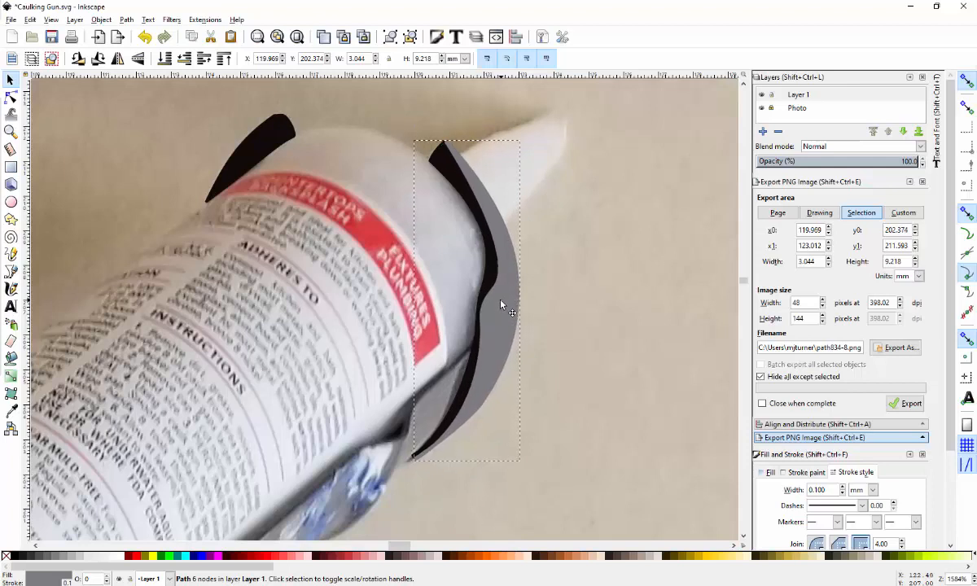
pyautogui.click(497, 300)
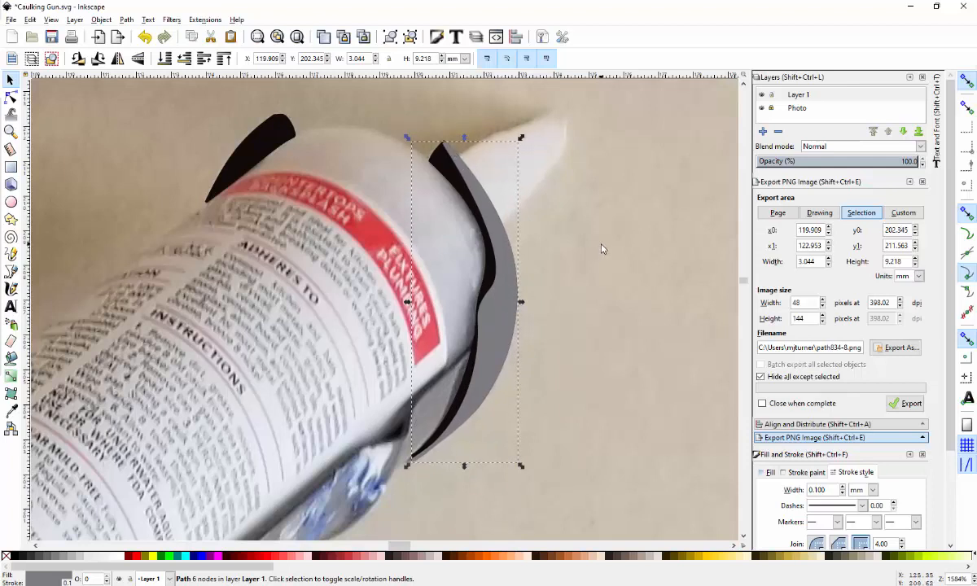
# Compare the traced shoulder and clip shapes with the photo by toggling the Photo layer's visibility with nothing selected
pyautogui.click(603, 266)
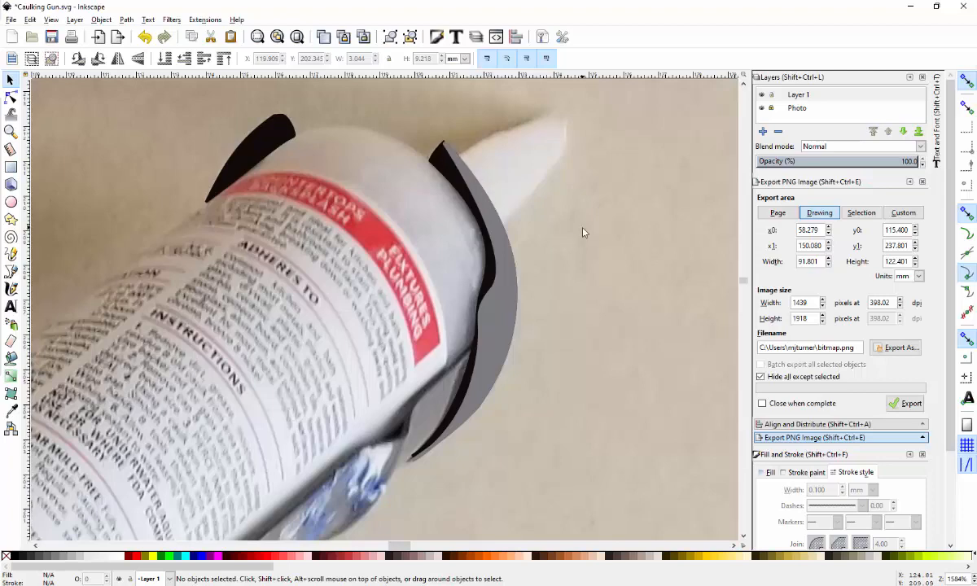
pyautogui.press('ctrl')
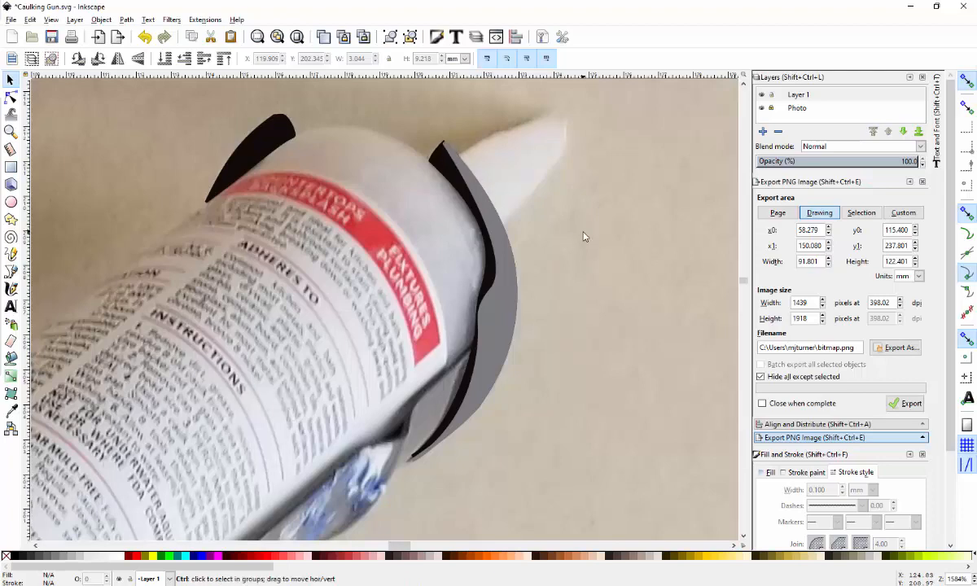
pyautogui.keyDown('ctrl'); pyautogui.scroll(-6, 584, 237); pyautogui.keyUp('ctrl')
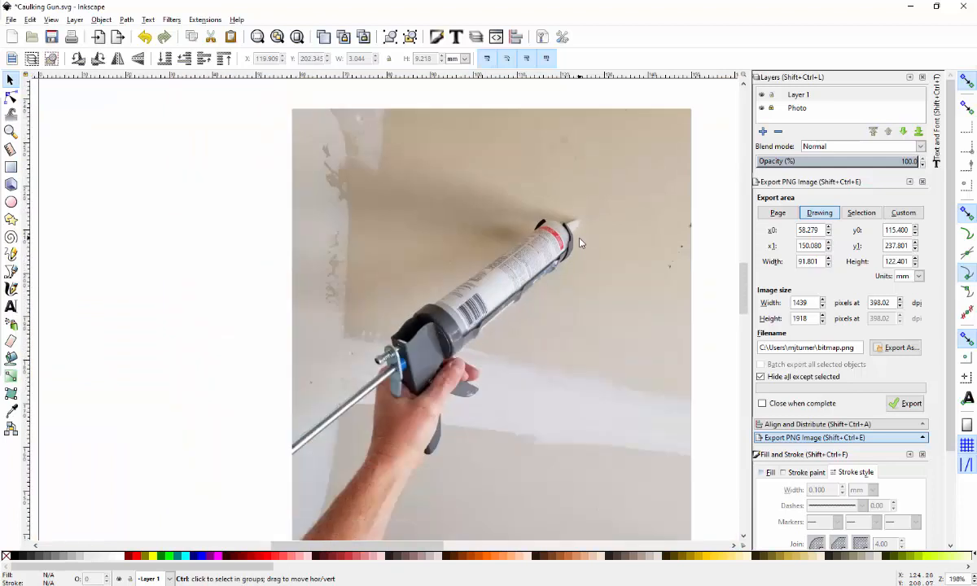
pyautogui.click(763, 110)
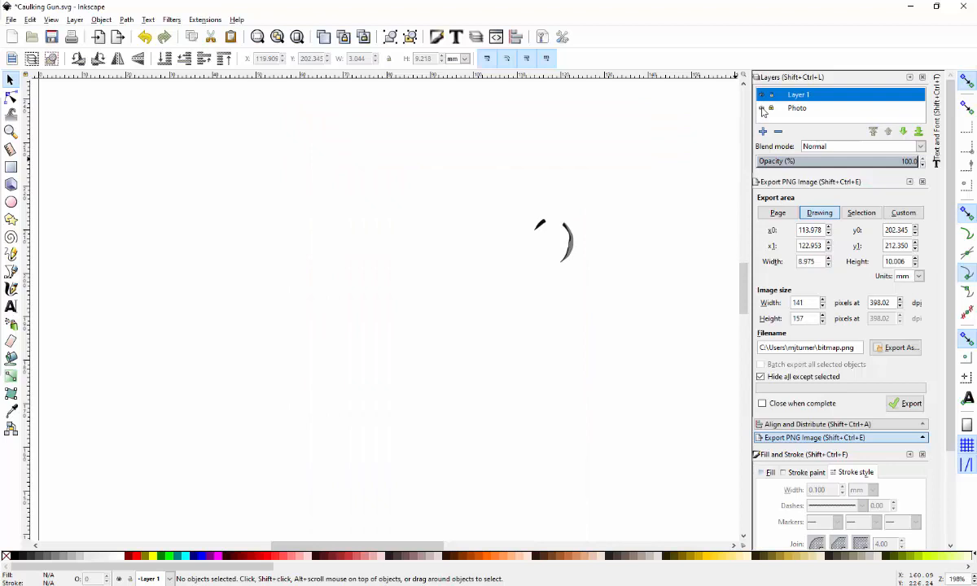
pyautogui.click(763, 110)
pyautogui.click(764, 110)
pyautogui.click(762, 109)
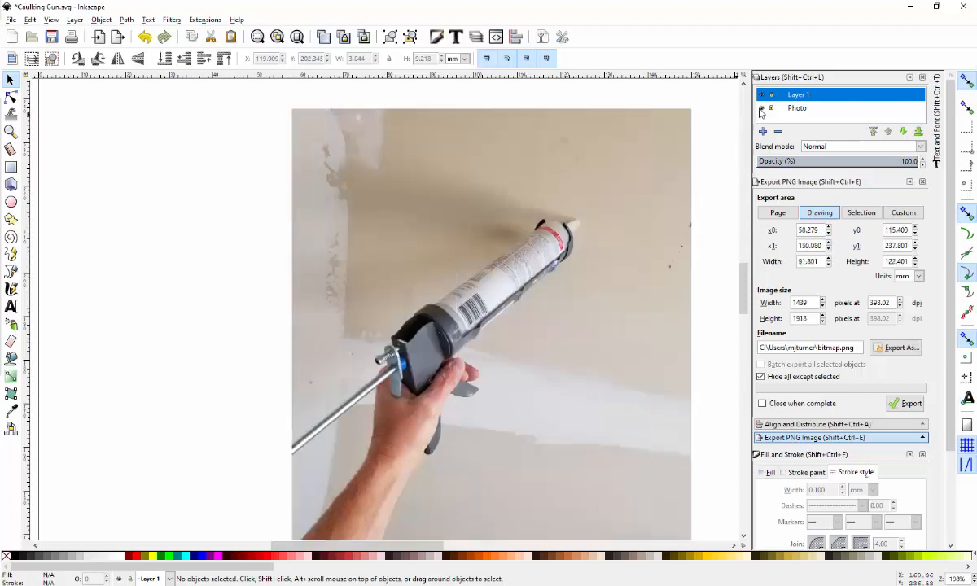
pyautogui.click(762, 110)
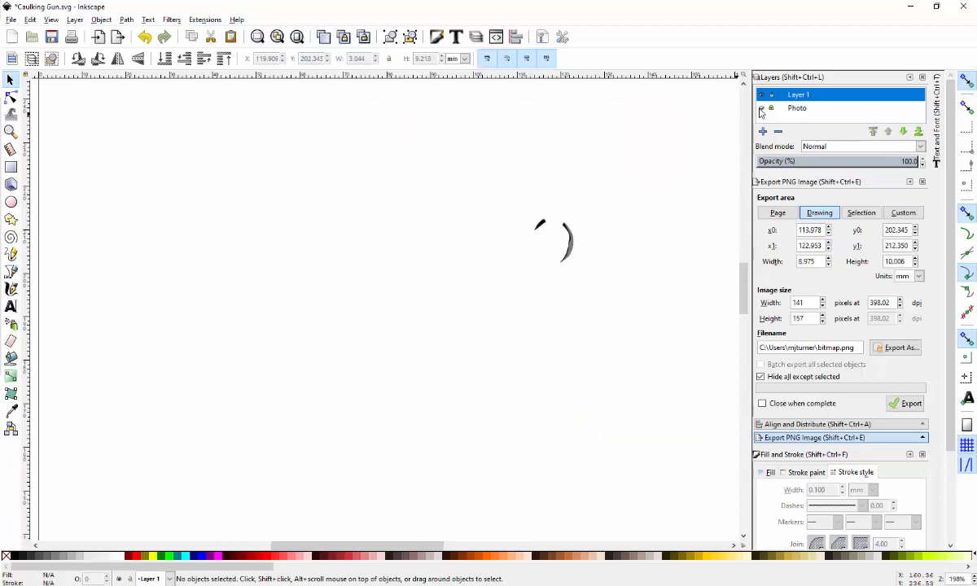
pyautogui.click(762, 109)
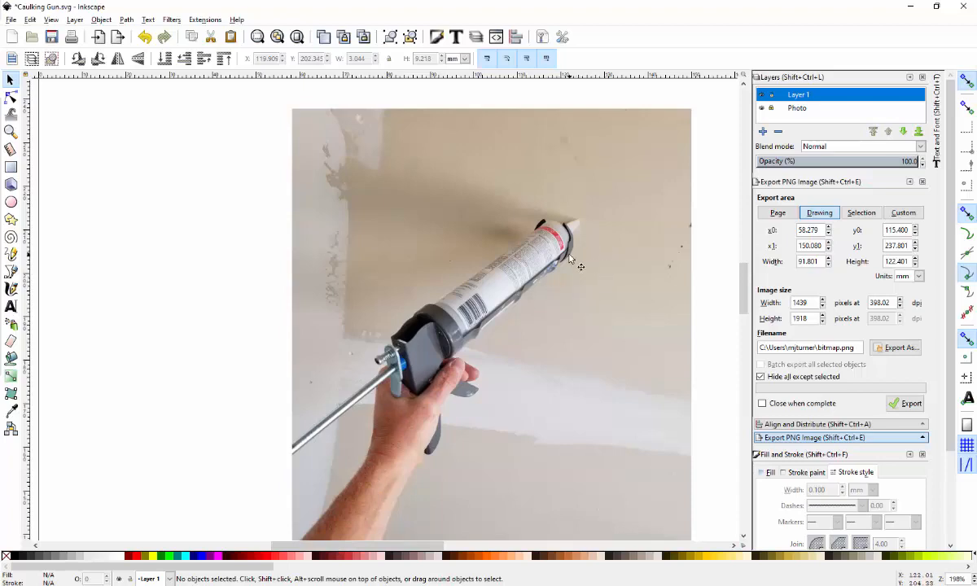
pyautogui.keyDown('ctrl'); pyautogui.scroll(3, 571, 260); pyautogui.keyUp('ctrl')
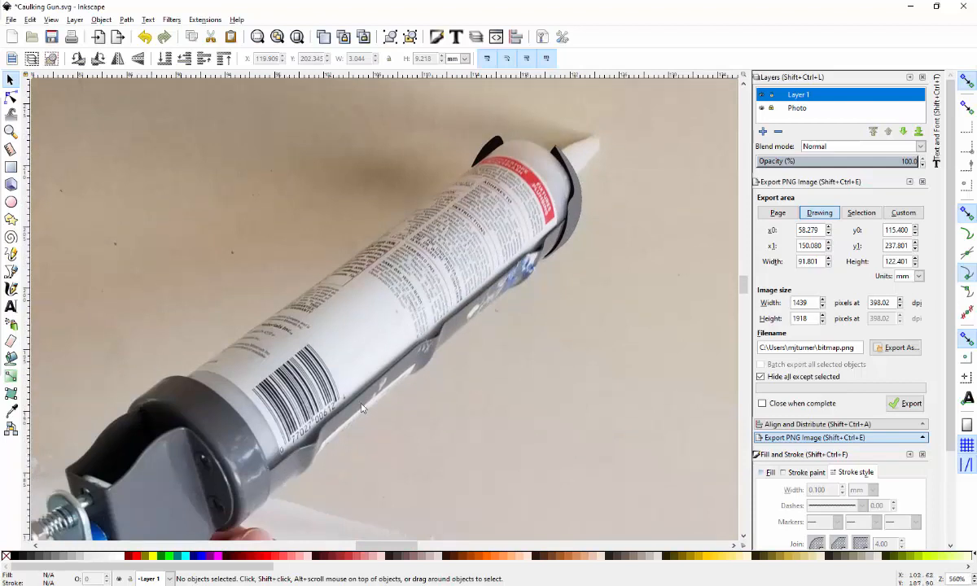
pyautogui.scroll(-1, 455, 369)
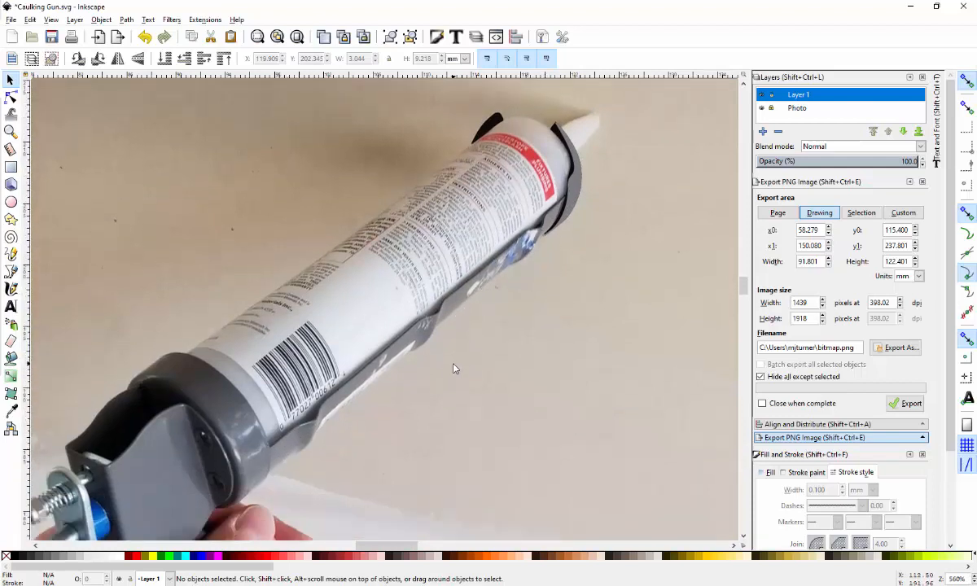
pyautogui.keyDown('ctrl'); pyautogui.scroll(1, 413, 379); pyautogui.keyUp('ctrl')
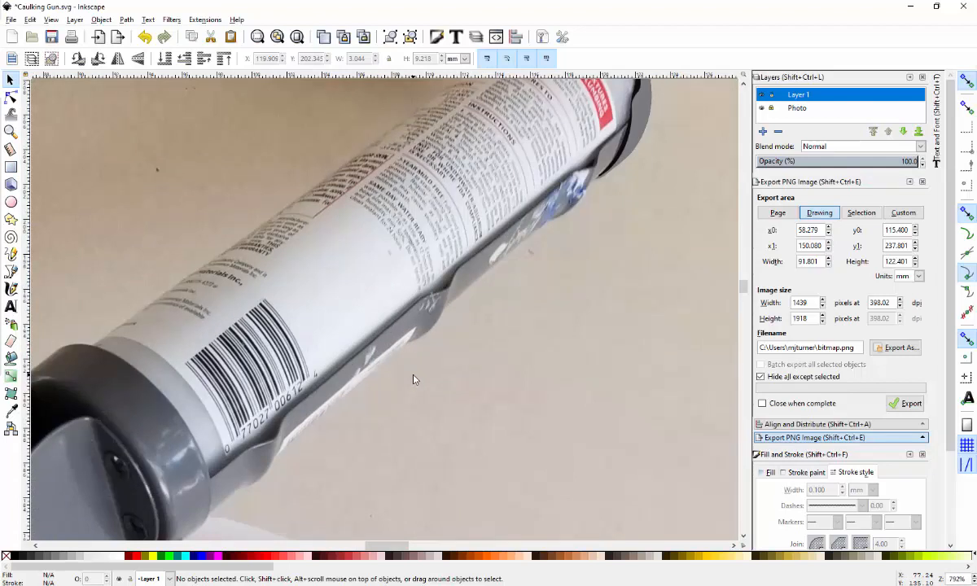
pyautogui.keyDown('ctrl'); pyautogui.scroll(-1, 413, 379); pyautogui.keyUp('ctrl')
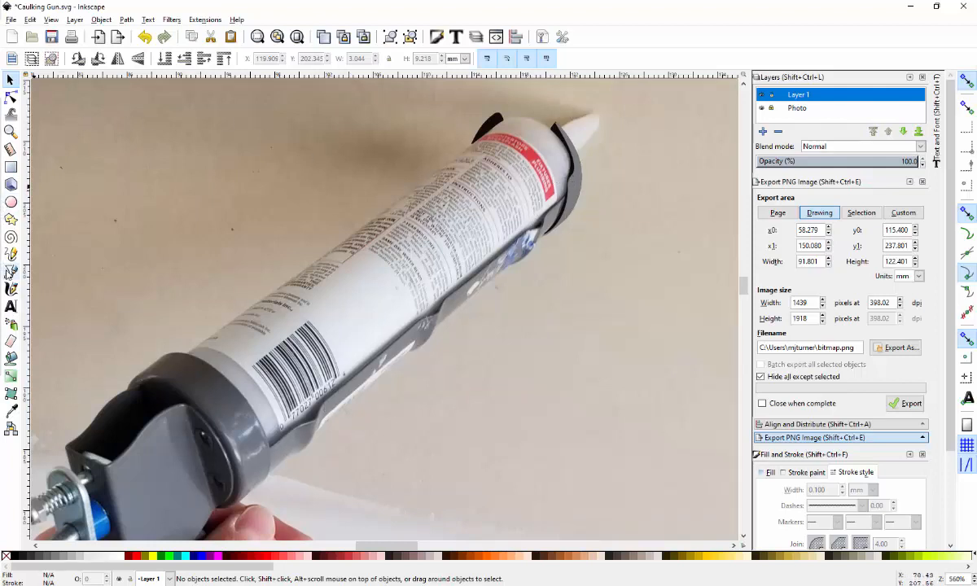
pyautogui.click(11, 272)
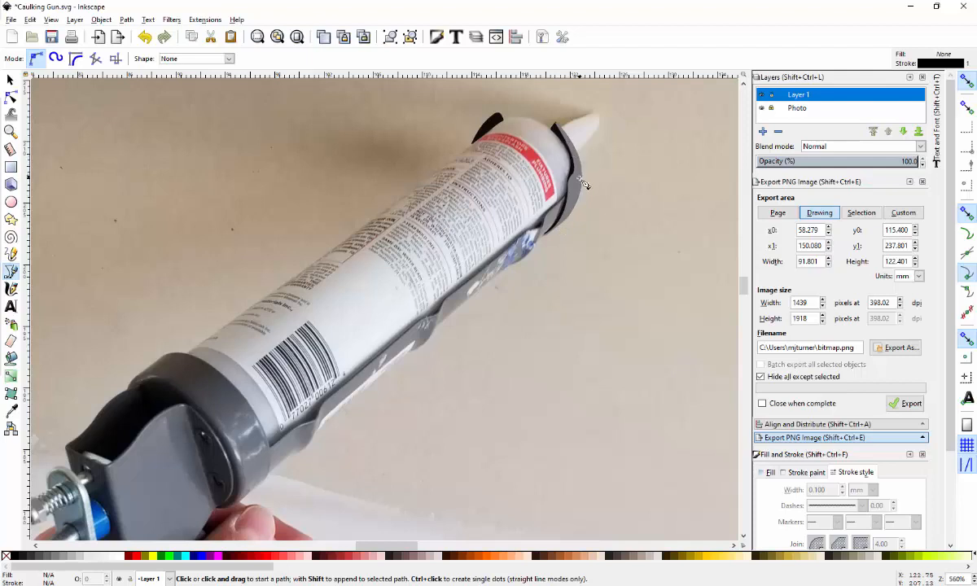
pyautogui.click(9, 79)
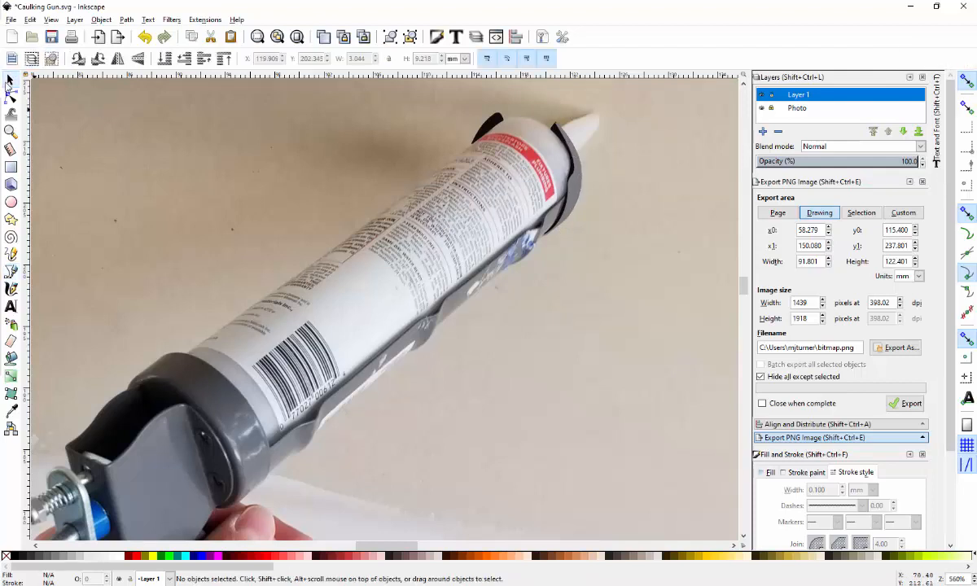
# Add a new layer named Caulking Gun positioned below the current layer
pyautogui.click(764, 132)
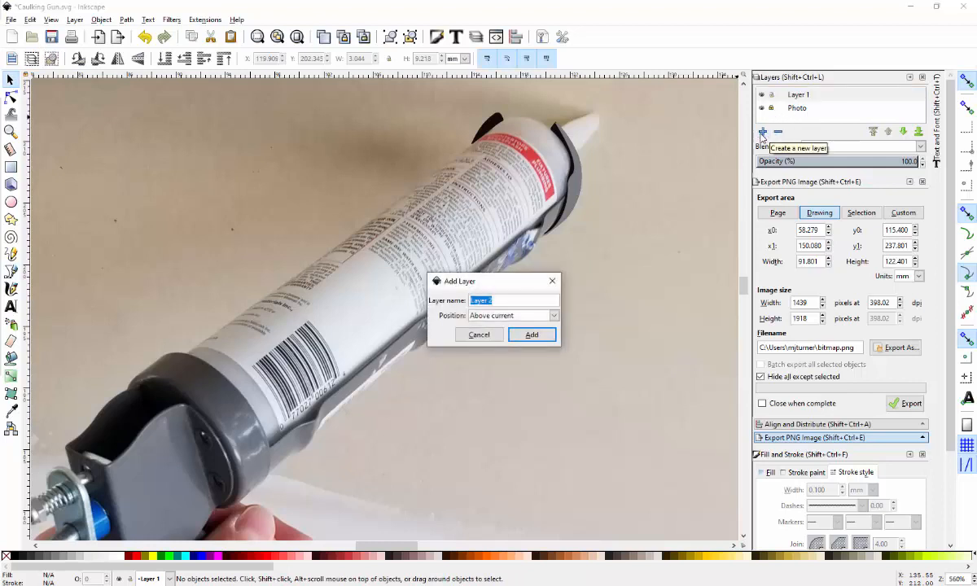
pyautogui.write('Caulking Gun')
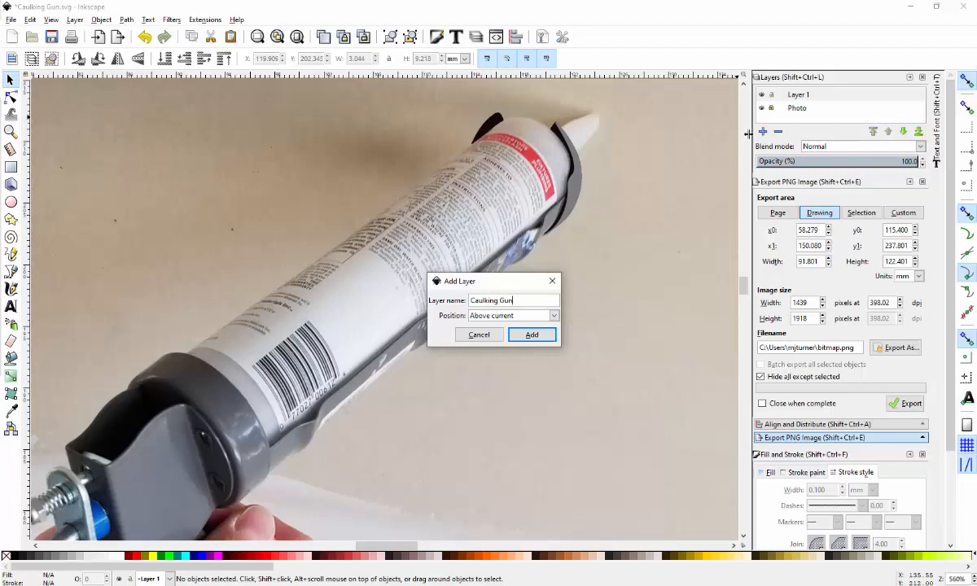
pyautogui.click(521, 316)
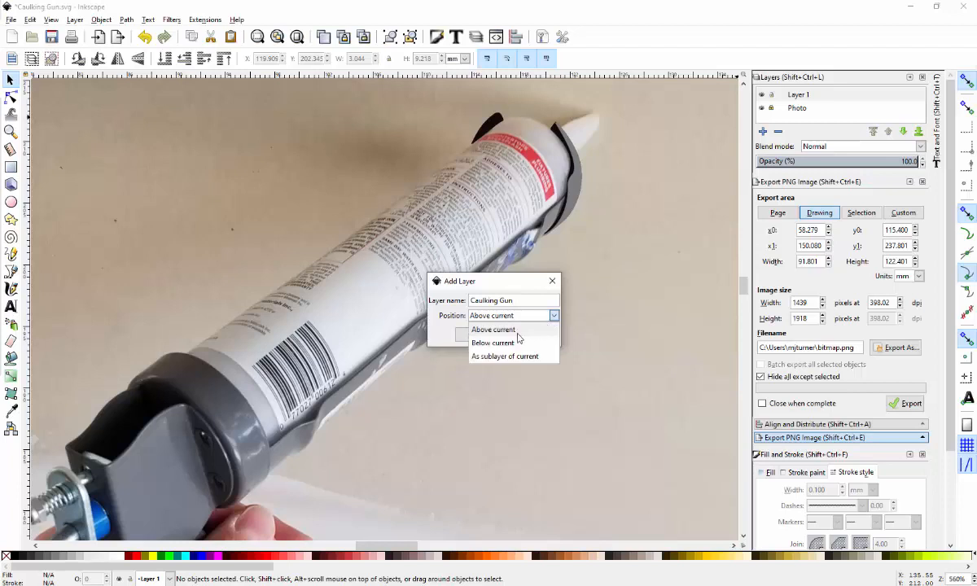
pyautogui.click(513, 343)
pyautogui.click(531, 336)
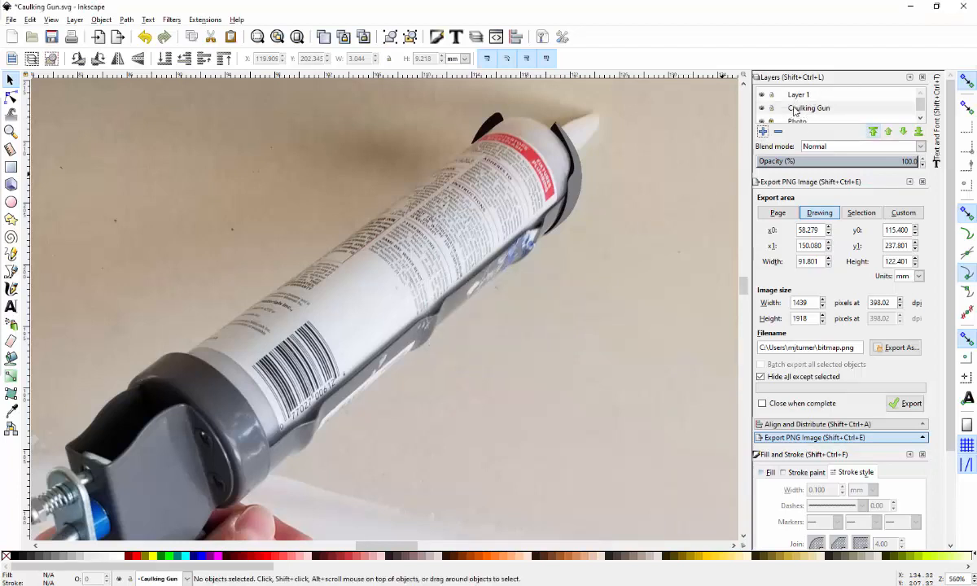
# Move the near-black shape on the bottle's far shoulder from Layer 1 to the Caulking Gun layer
pyautogui.click(492, 126)
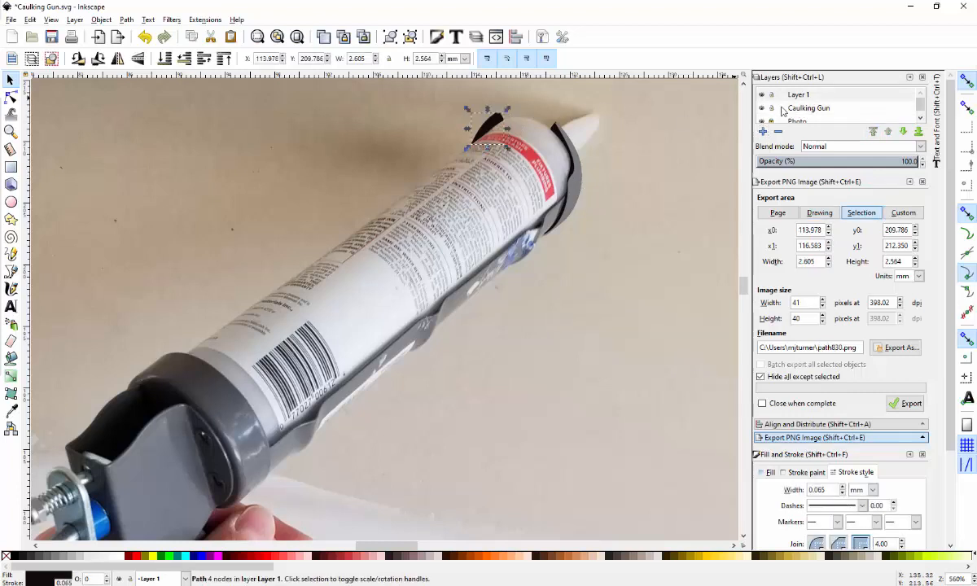
pyautogui.rightClick(493, 121)
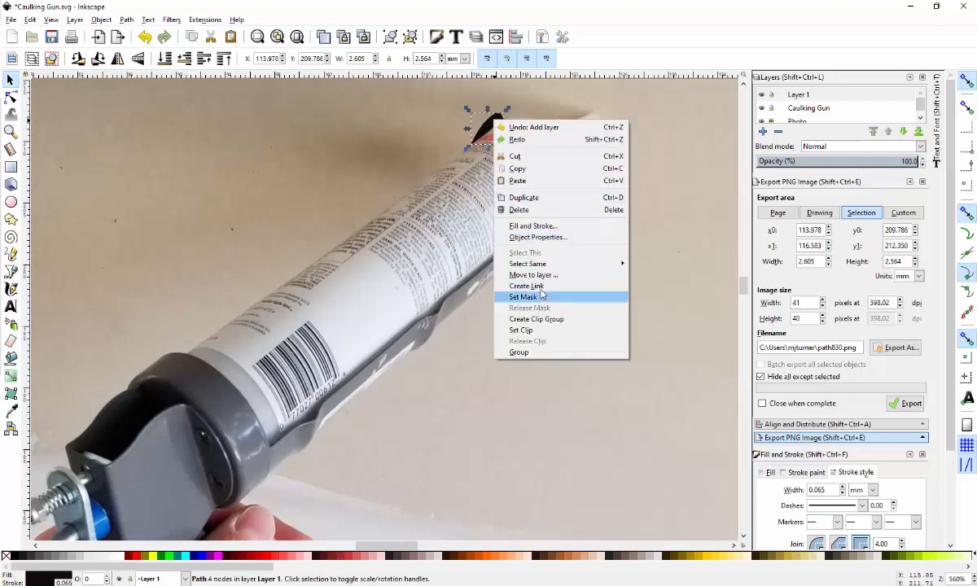
pyautogui.click(561, 277)
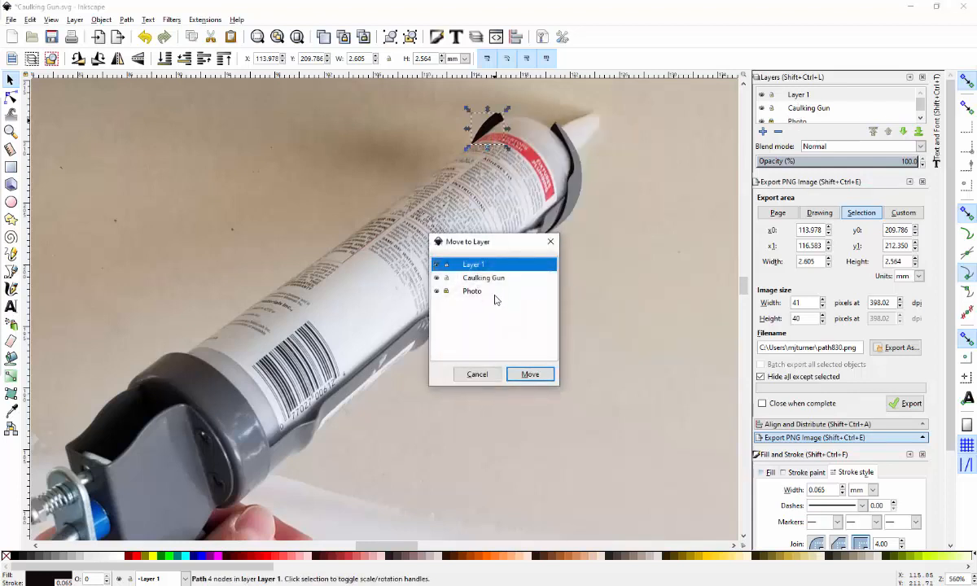
pyautogui.click(492, 278)
pyautogui.click(529, 374)
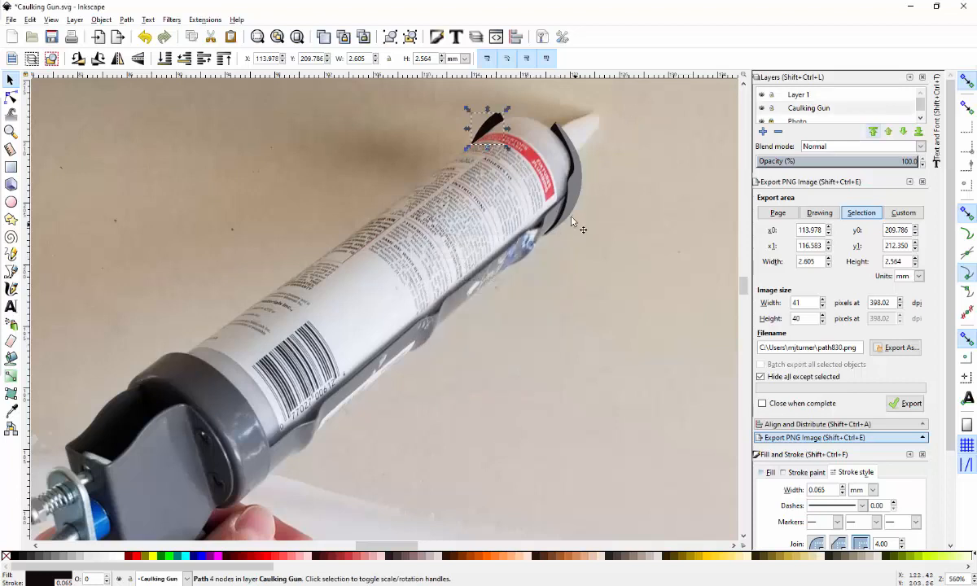
# Move the grey clip shape from Layer 1 to the Caulking Gun layer
pyautogui.click(569, 196)
pyautogui.rightClick(570, 197)
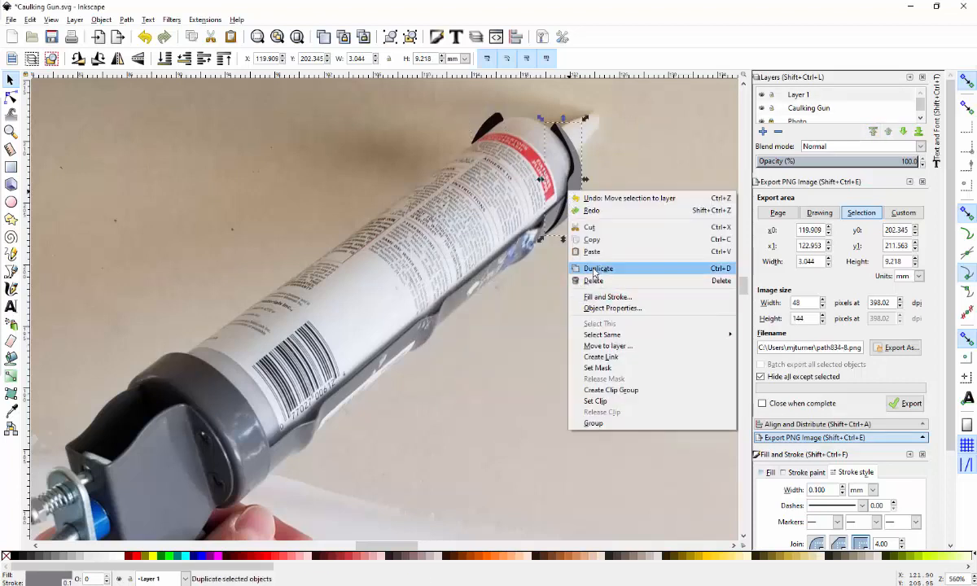
pyautogui.click(602, 347)
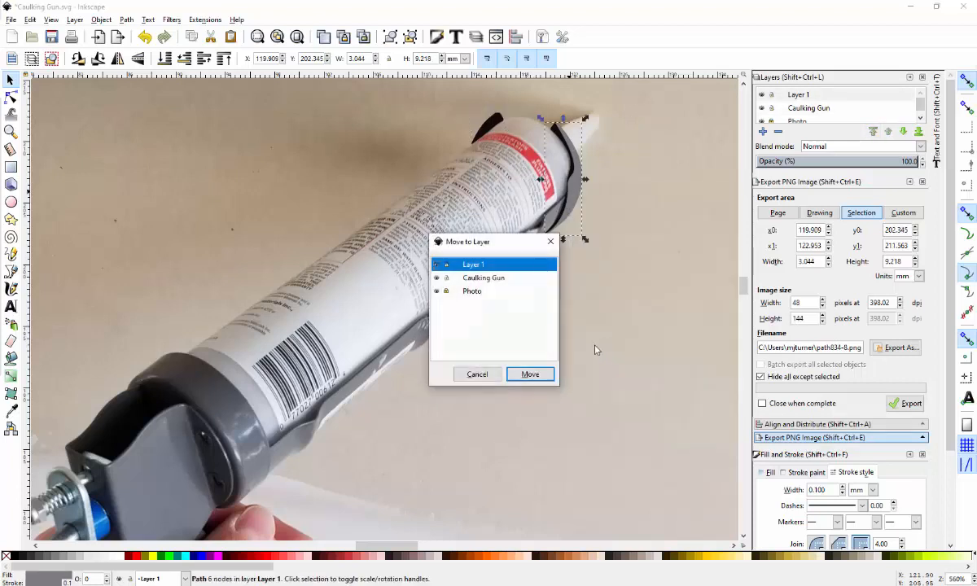
pyautogui.click(483, 279)
pyautogui.click(529, 374)
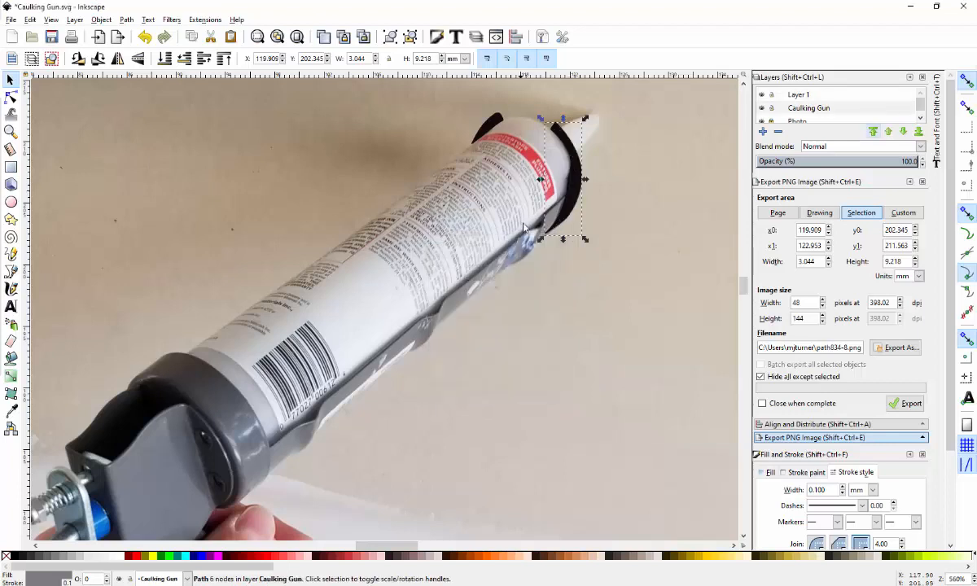
# Move the near-black clip shape to the Caulking Gun layer and lower it to the bottom, beneath the grey clip
pyautogui.click(576, 165)
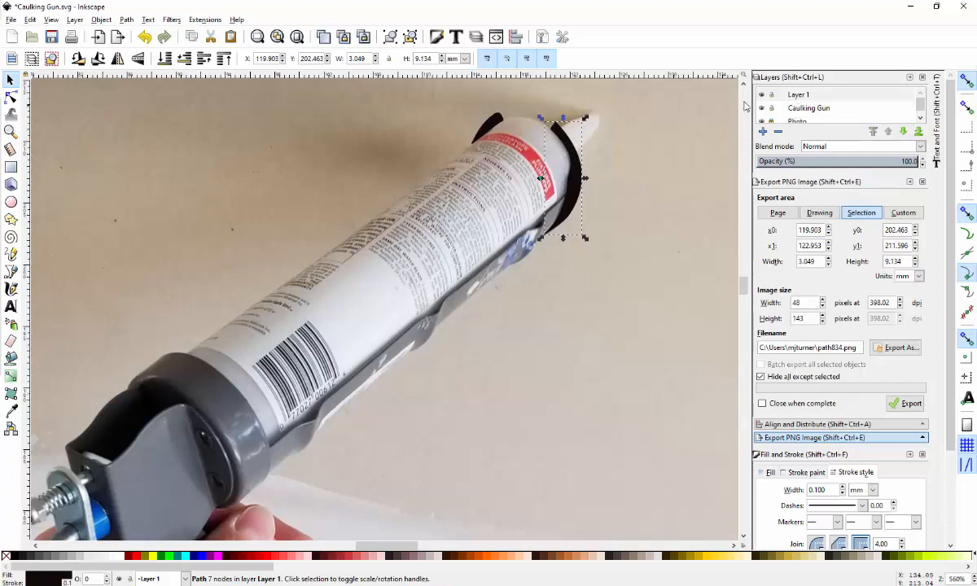
pyautogui.rightClick(576, 182)
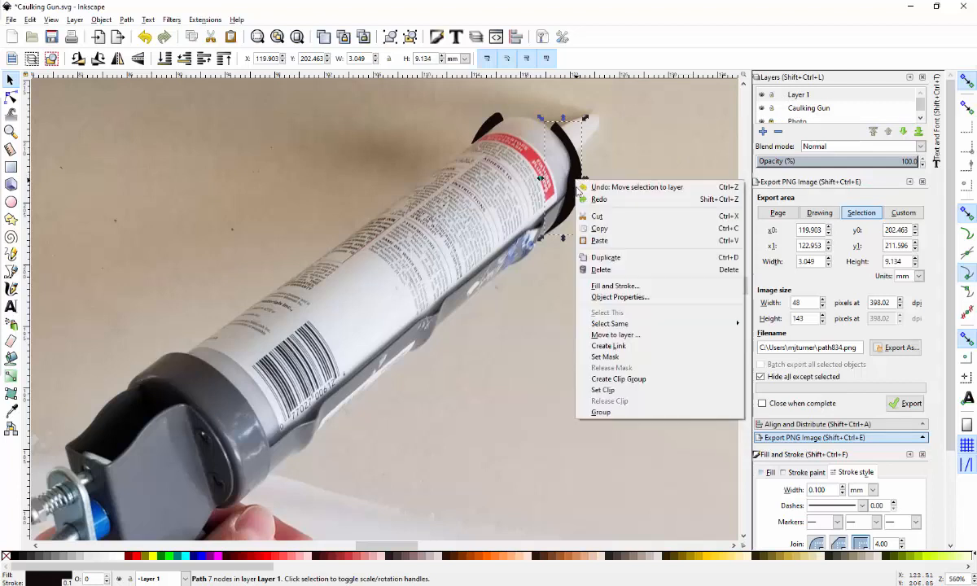
pyautogui.click(607, 334)
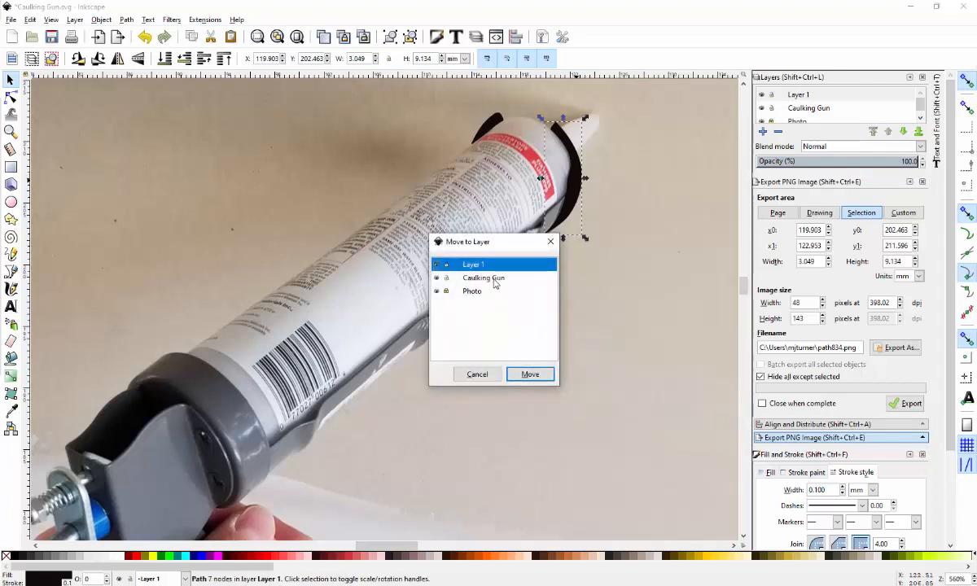
pyautogui.click(498, 279)
pyautogui.click(528, 376)
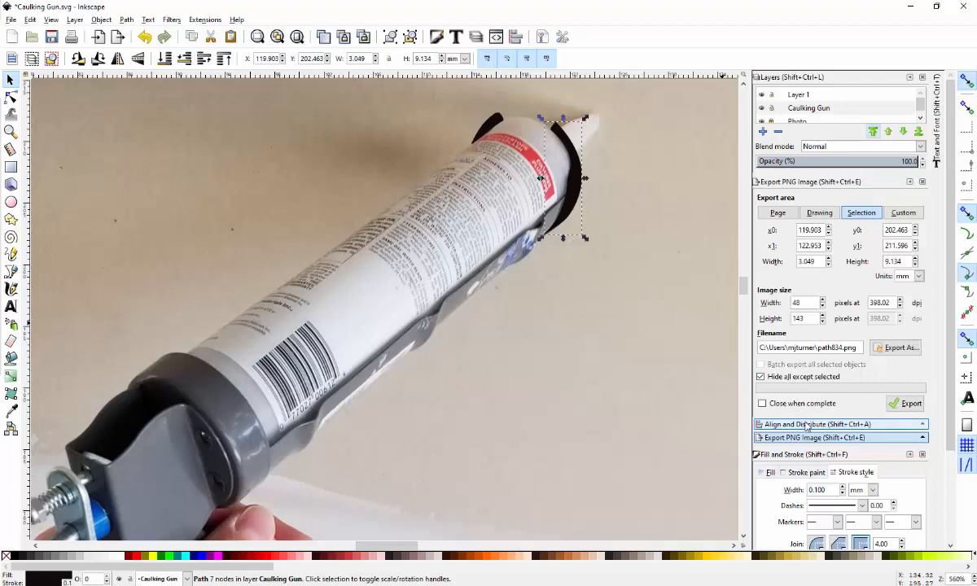
pyautogui.click(163, 64)
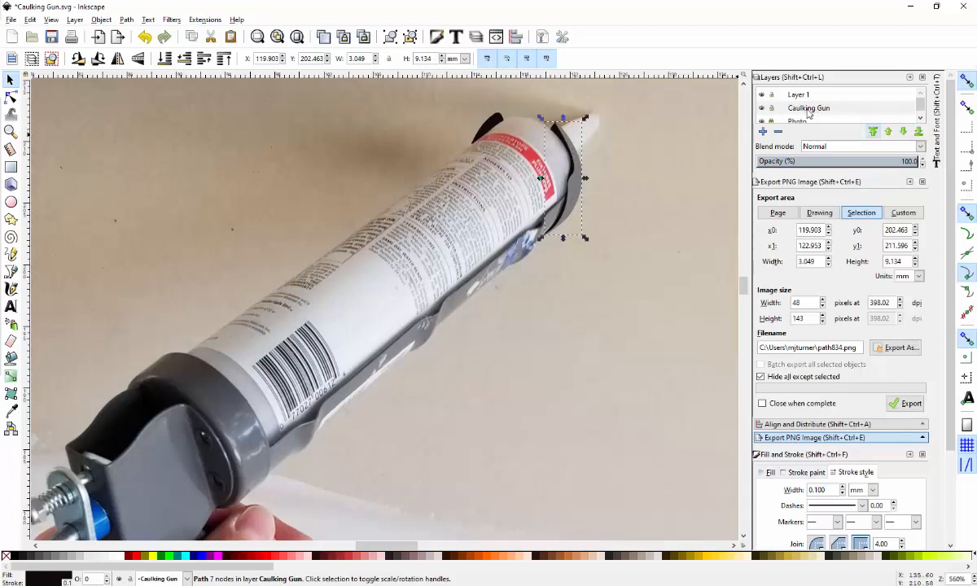
# Lock the Caulking Gun layer and toggle its visibility to check the shapes it holds, leaving it shown
pyautogui.click(772, 110)
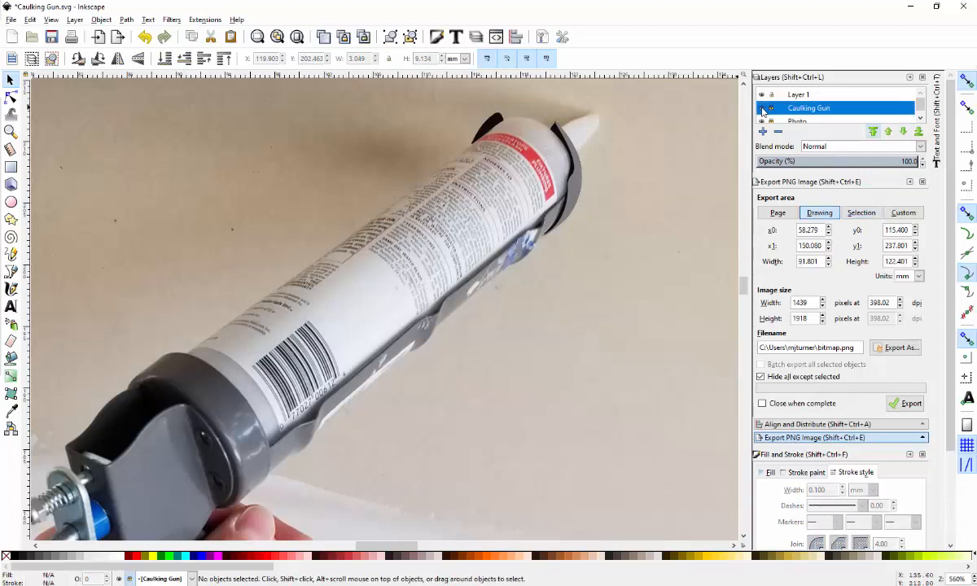
pyautogui.click(762, 109)
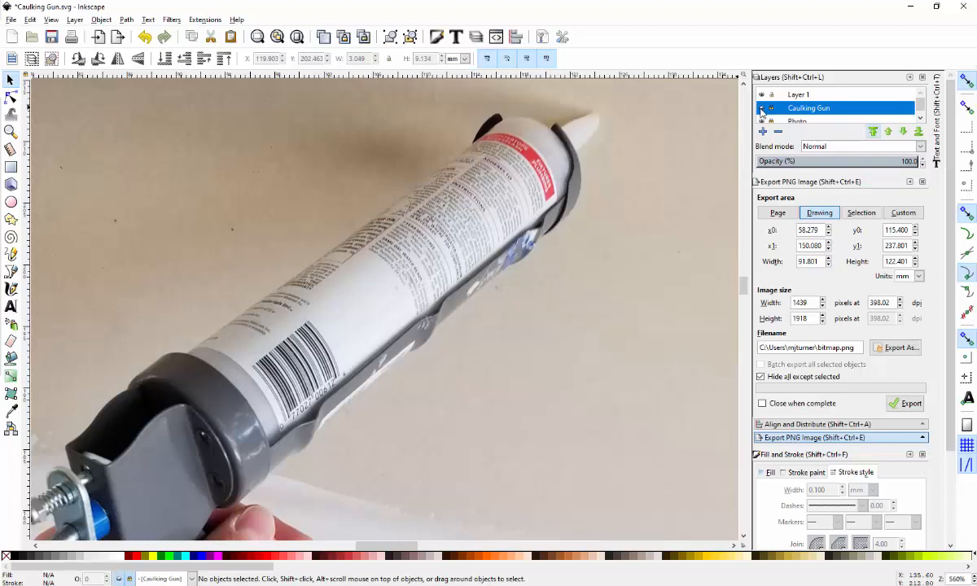
pyautogui.click(761, 110)
pyautogui.click(762, 109)
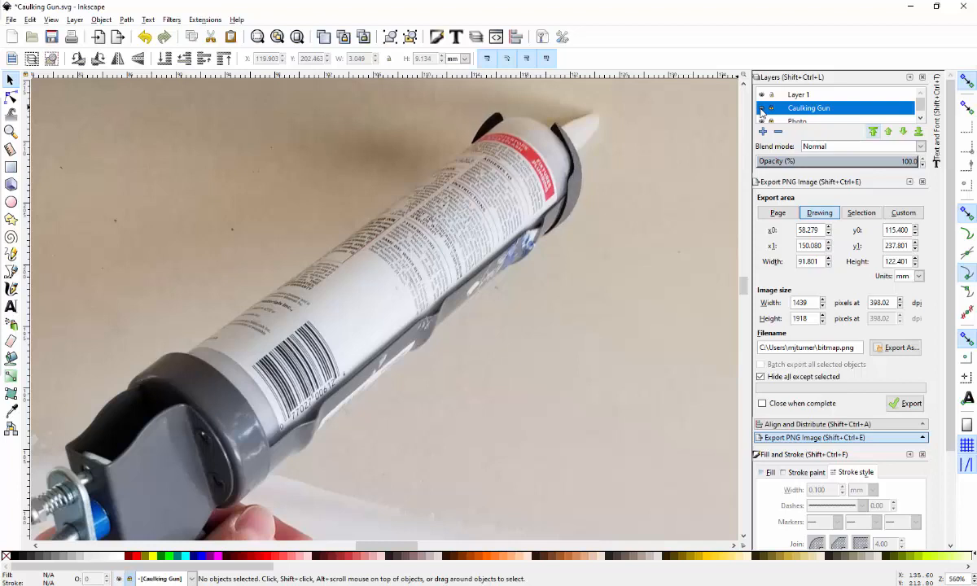
pyautogui.click(761, 109)
pyautogui.click(762, 109)
pyautogui.click(583, 165)
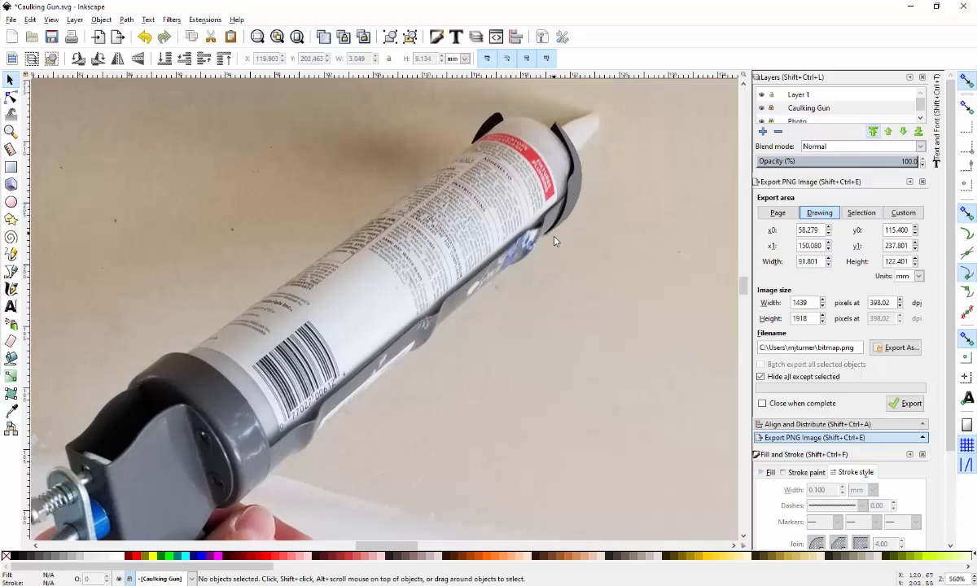
# Make Layer 1 active and start a Bezier path at the collar, tracing the upper edge of the grey cradle past the barcode
pyautogui.click(11, 270)
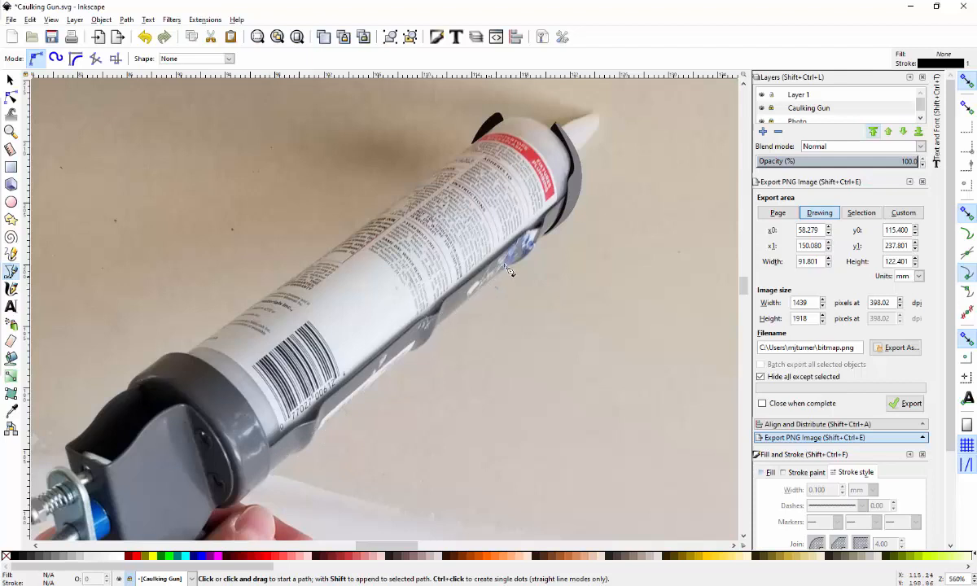
pyautogui.click(271, 451)
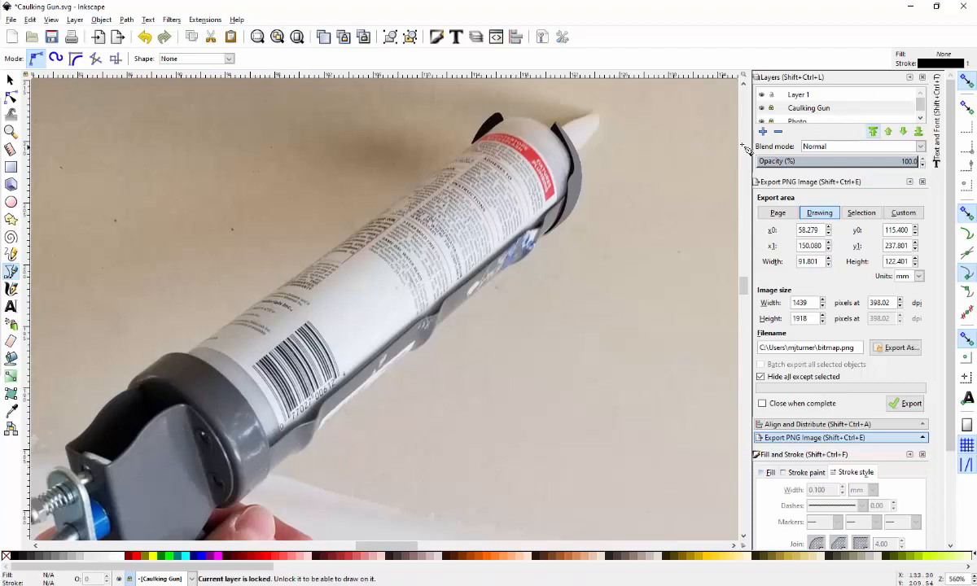
pyautogui.click(800, 97)
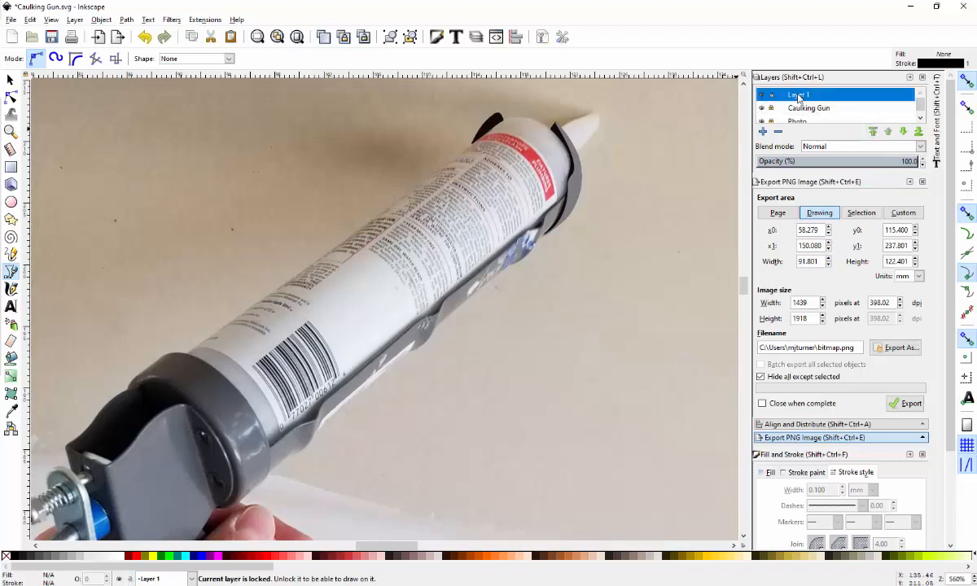
pyautogui.click(270, 446)
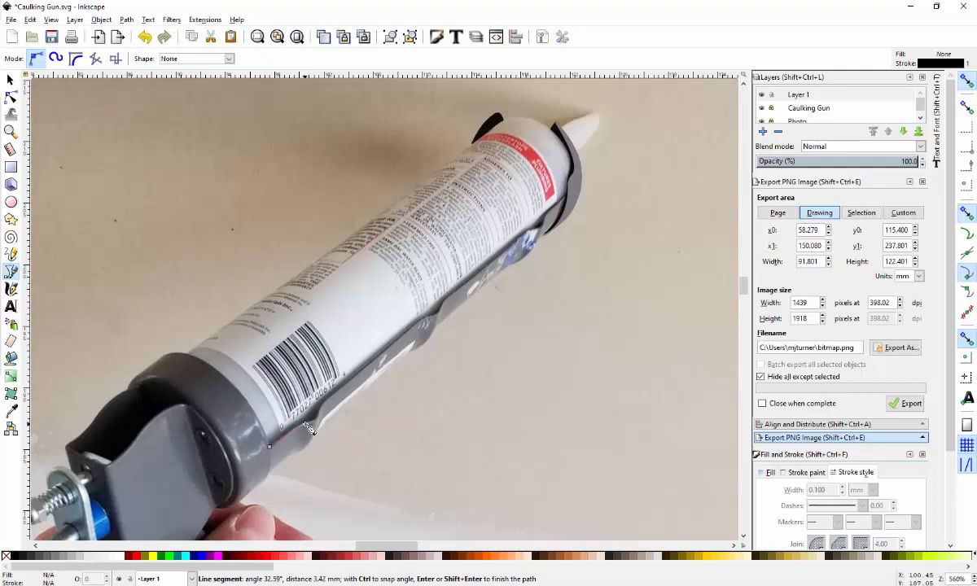
pyautogui.keyDown('ctrl'); pyautogui.scroll(3, 314, 427); pyautogui.keyUp('ctrl')
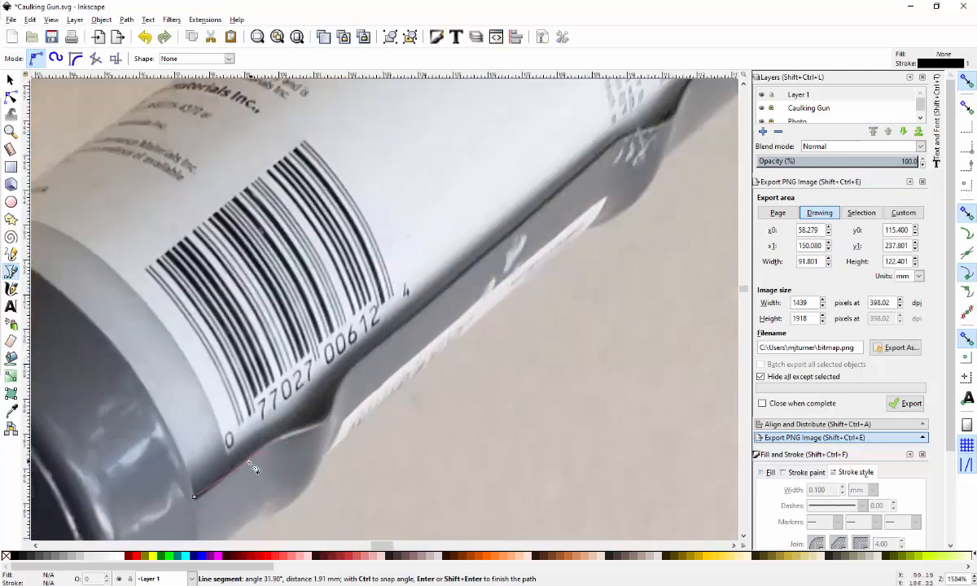
pyautogui.click(300, 431)
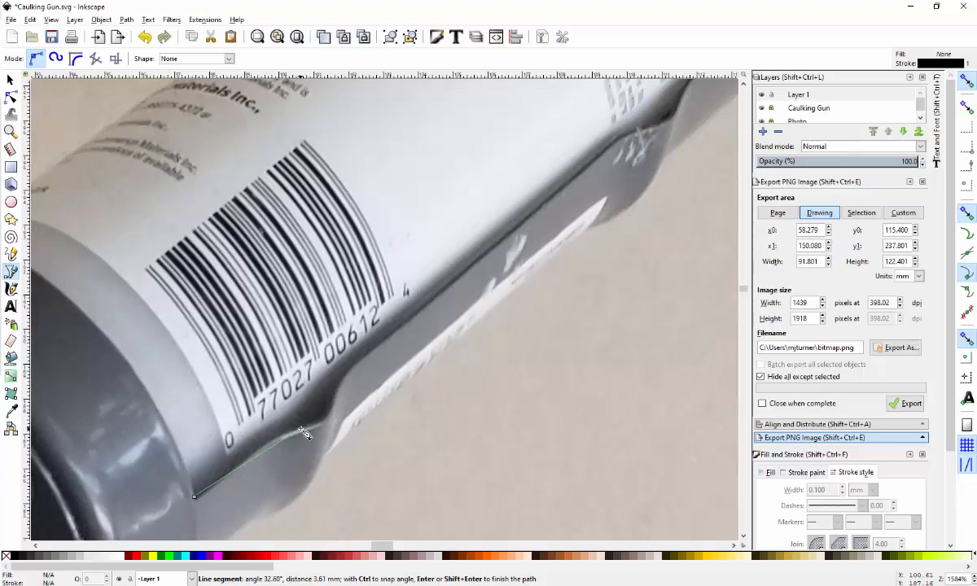
pyautogui.click(336, 401)
pyautogui.click(365, 356)
pyautogui.click(613, 152)
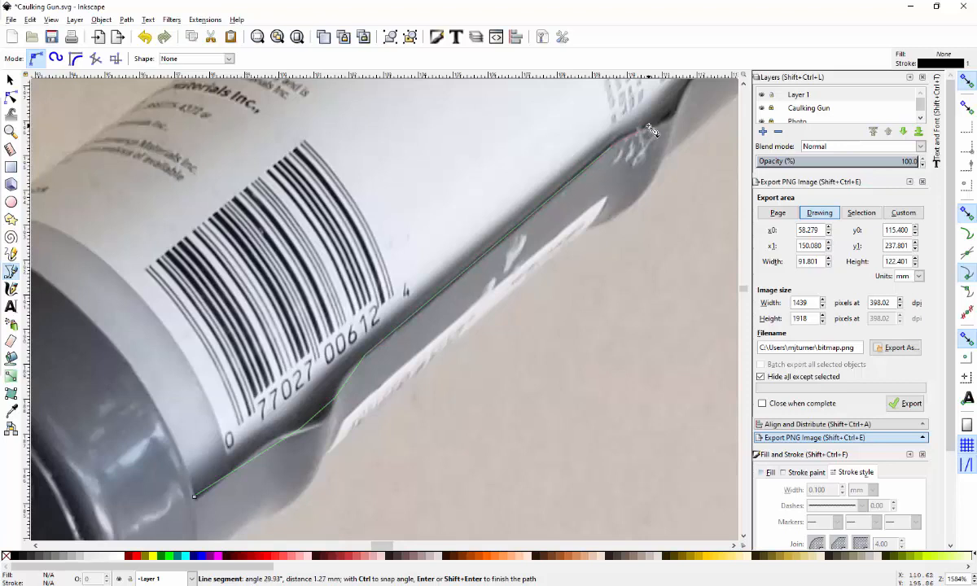
# Continue the path along the cradle's upper edge beneath the label text, up to the dark clip at the far end
pyautogui.scroll(-1, 652, 132)
pyautogui.keyDown('ctrl'); pyautogui.scroll(-1, 656, 131); pyautogui.keyUp('ctrl')
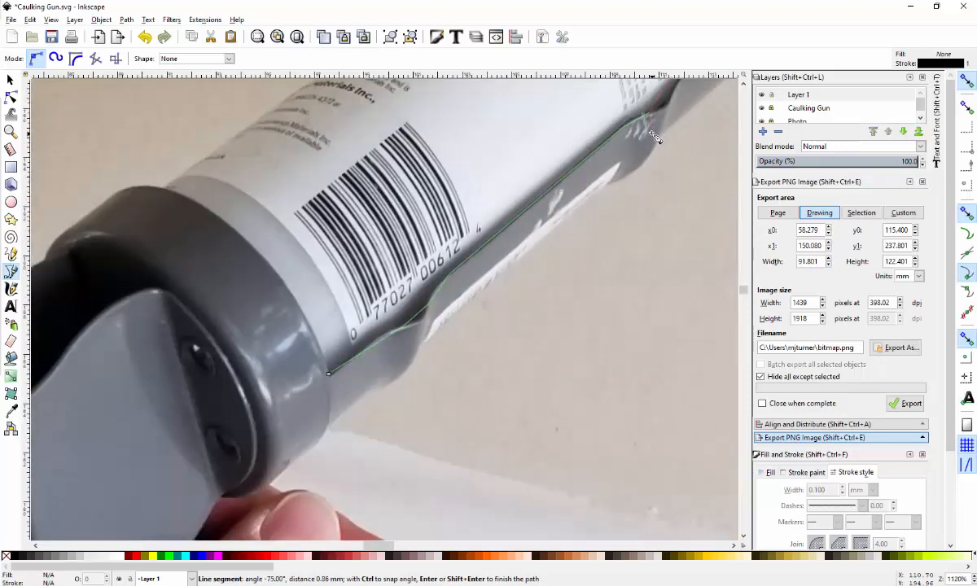
pyautogui.scroll(3, 668, 130)
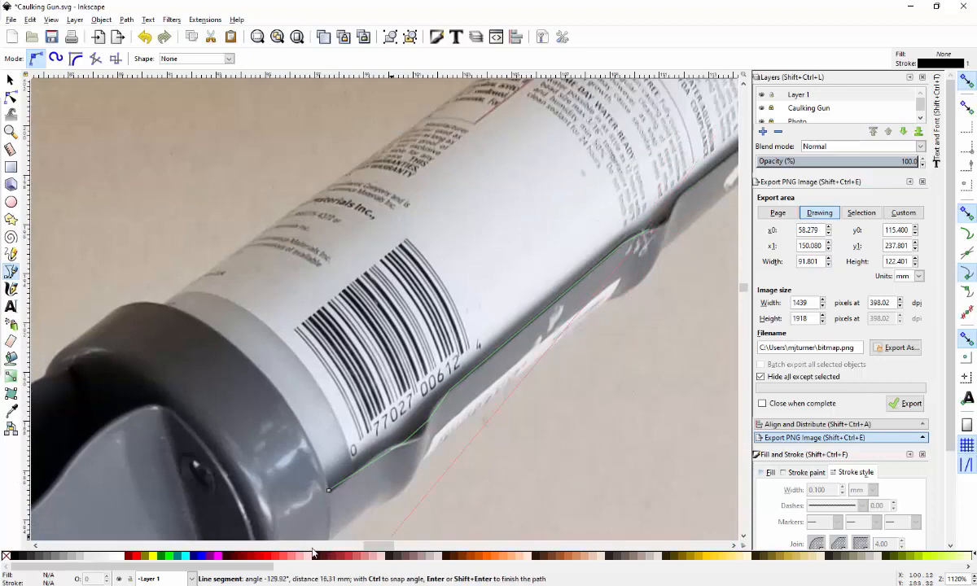
pyautogui.moveTo(369, 551); pyautogui.dragTo(390, 543)
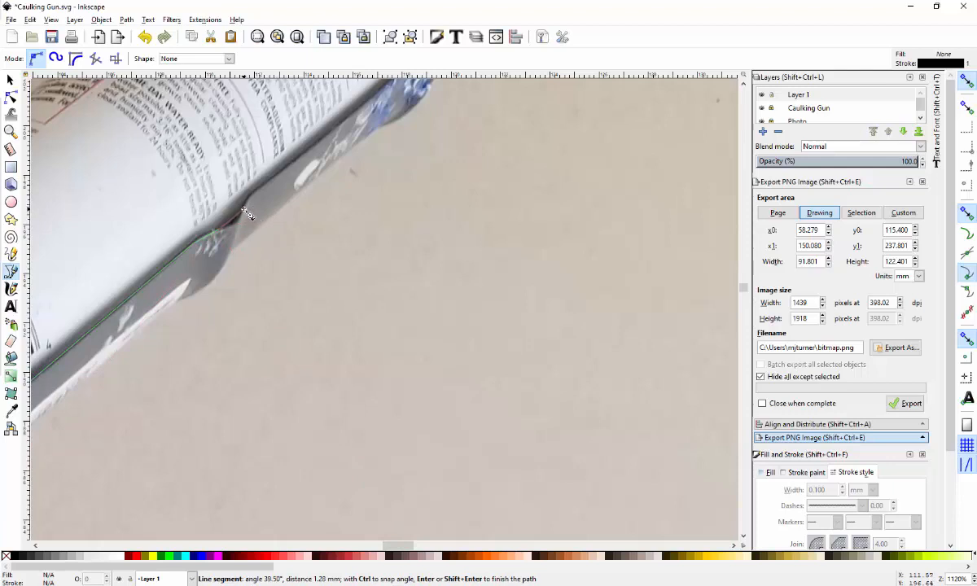
pyautogui.click(244, 209)
pyautogui.click(261, 187)
pyautogui.scroll(5, 743, 291)
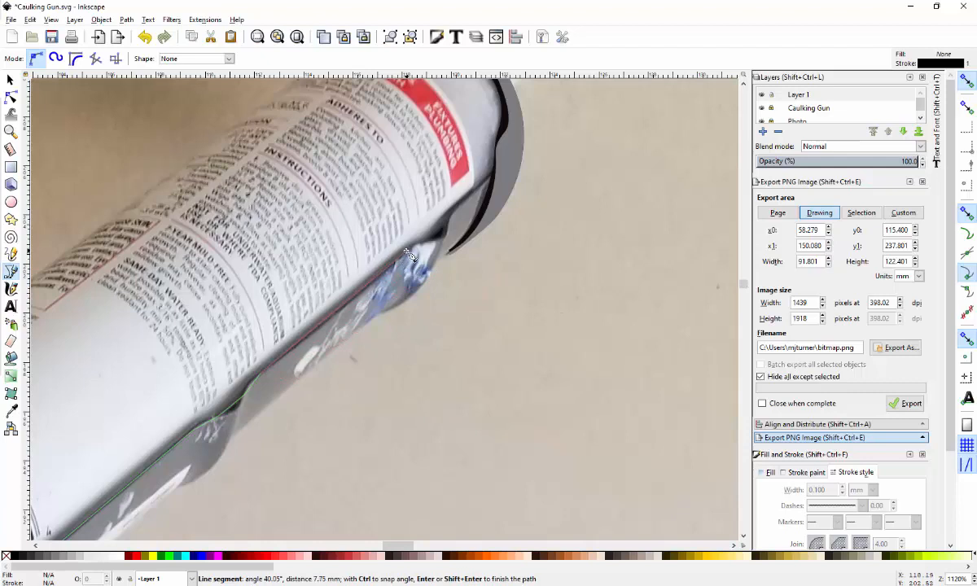
pyautogui.click(409, 254)
pyautogui.click(448, 228)
pyautogui.click(457, 210)
pyautogui.click(493, 173)
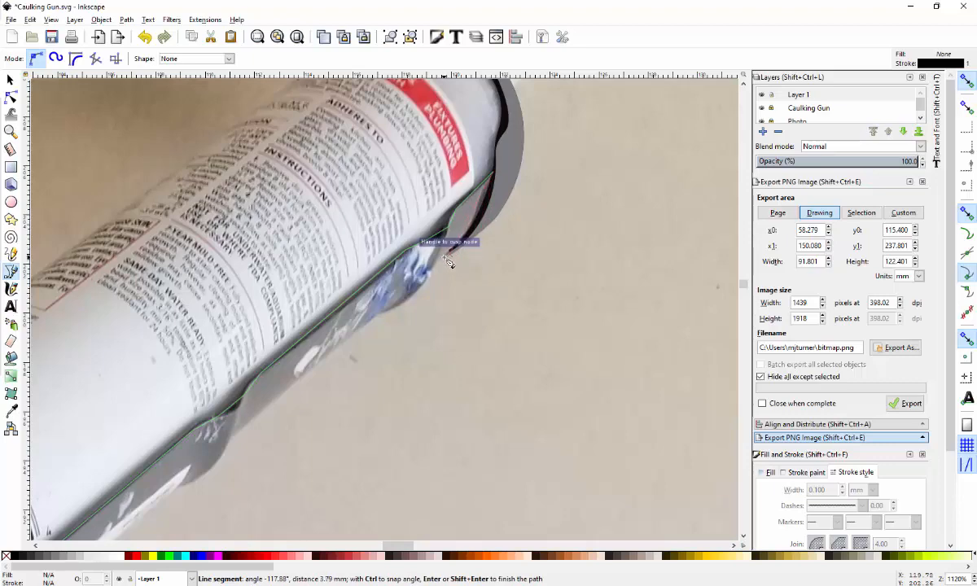
# Turn the path at the clip and trace the cradle's lower edge back past the blue reflection to the middle bulge
pyautogui.keyDown('ctrl'); pyautogui.scroll(4, 451, 264); pyautogui.keyUp('ctrl')
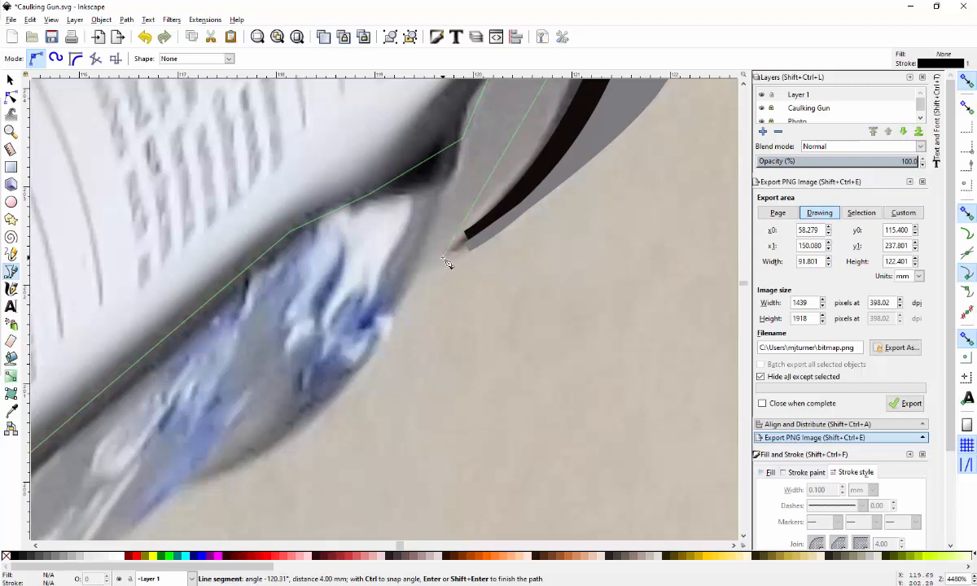
pyautogui.keyDown('ctrl'); pyautogui.scroll(-2, 438, 283); pyautogui.keyUp('ctrl')
pyautogui.click(437, 281)
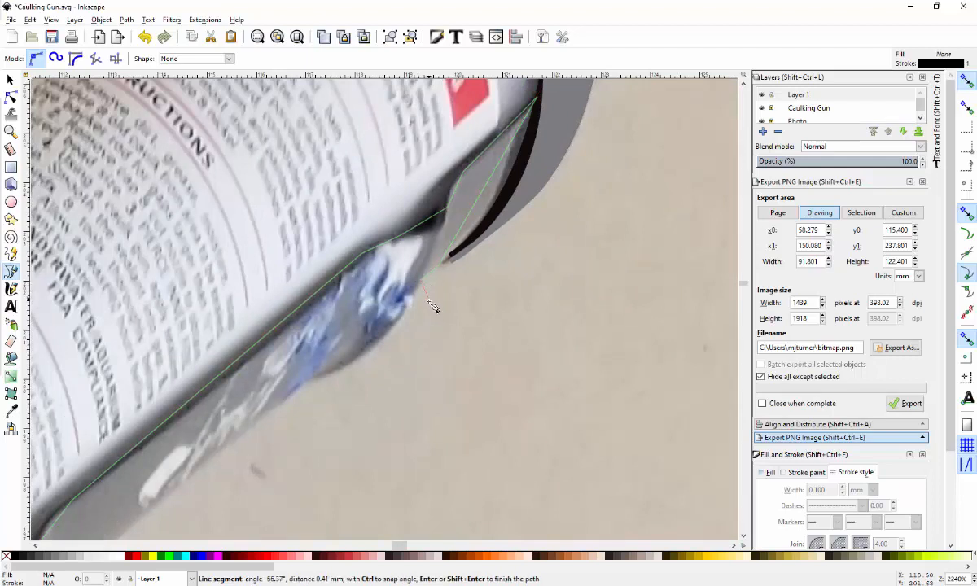
pyautogui.click(309, 382)
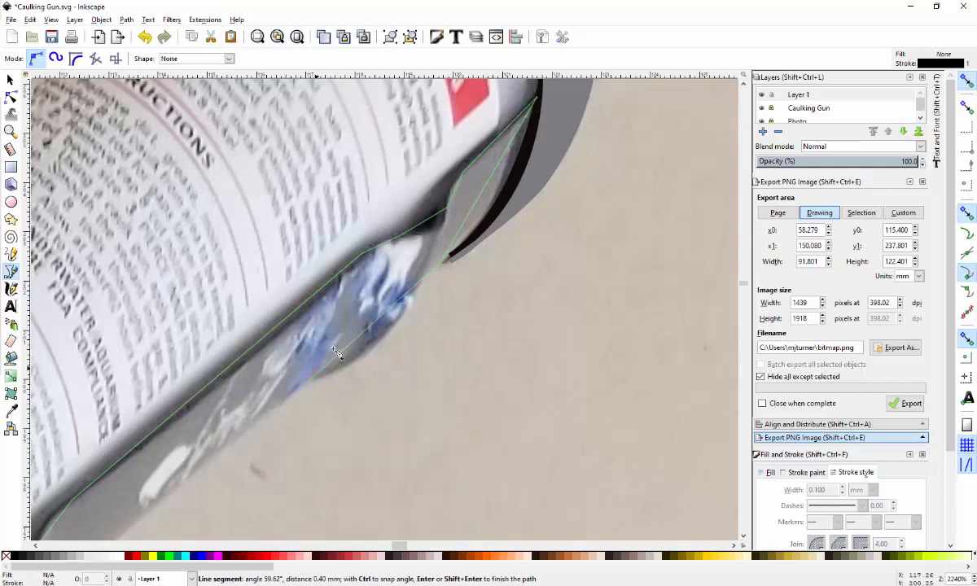
pyautogui.scroll(-2, 364, 361)
pyautogui.scroll(-3, 363, 364)
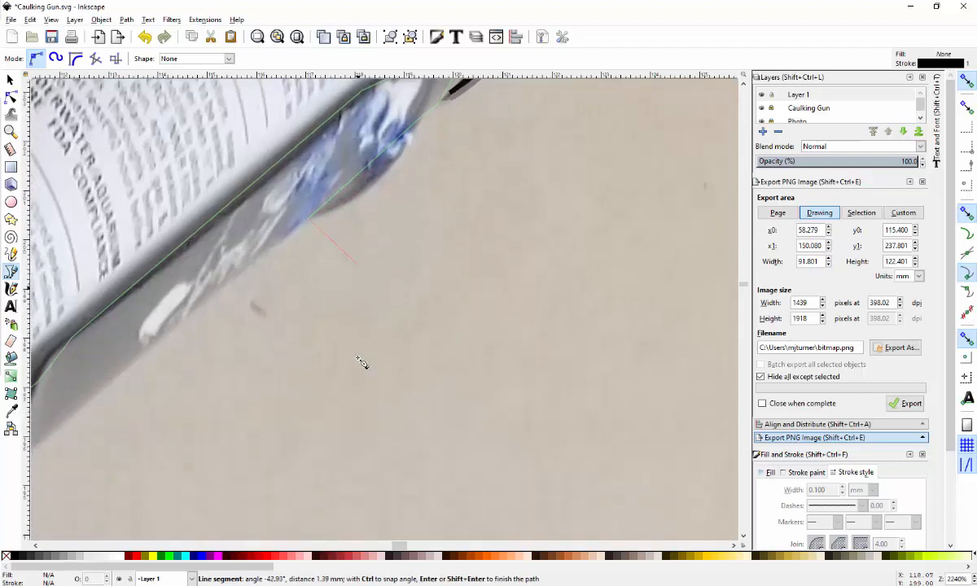
pyautogui.scroll(-1, 403, 509)
pyautogui.moveTo(401, 548); pyautogui.dragTo(395, 545)
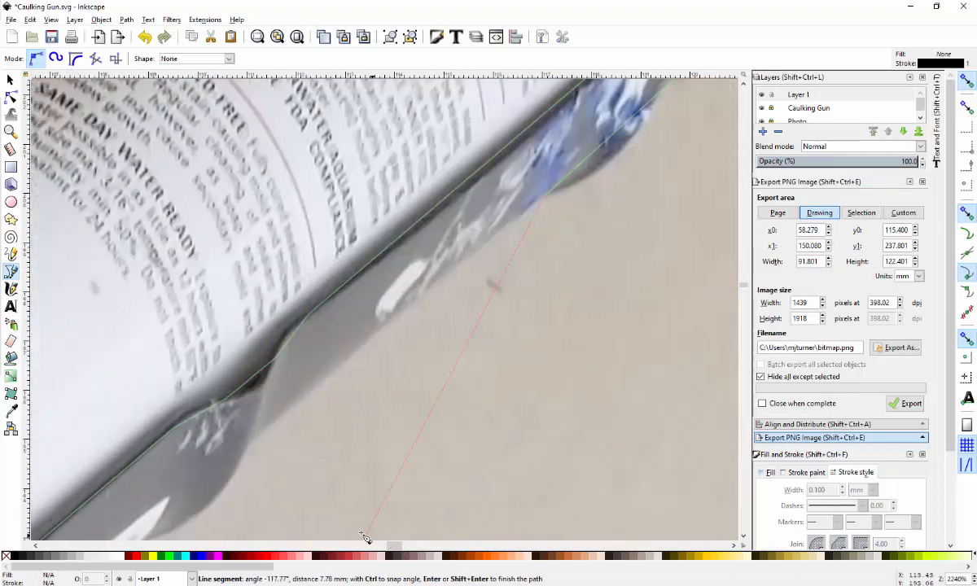
pyautogui.scroll(-2, 336, 509)
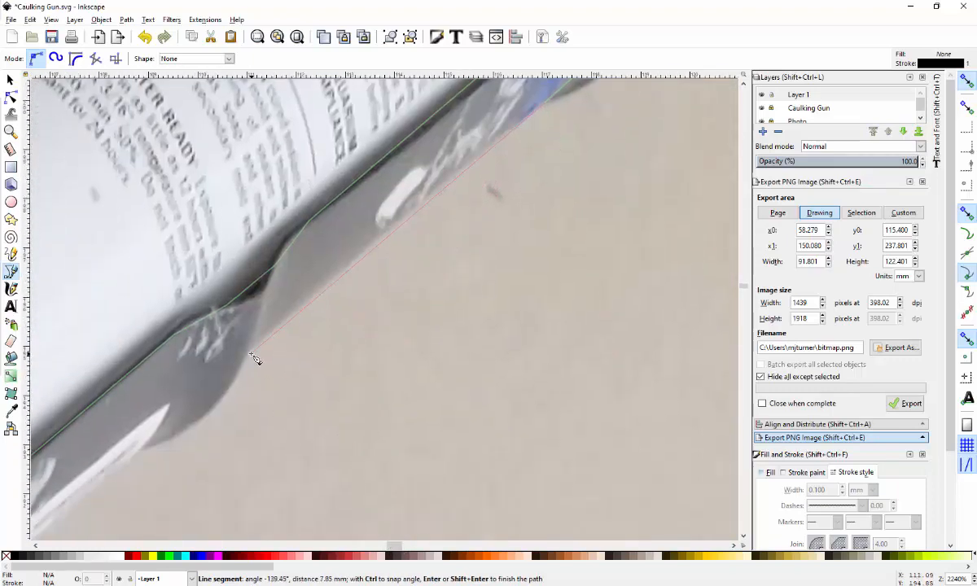
pyautogui.click(250, 352)
pyautogui.click(145, 448)
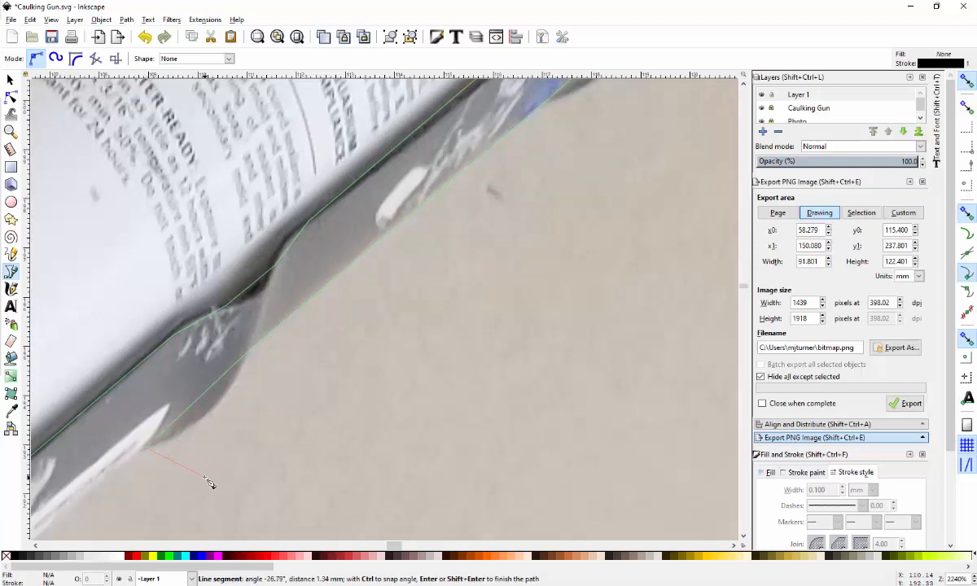
# Continue the path along the cradle's lower edge below the barcode to the collar and close it at the starting node
pyautogui.scroll(-1, 205, 479)
pyautogui.moveTo(393, 547); pyautogui.dragTo(379, 549)
pyautogui.scroll(-7, 374, 503)
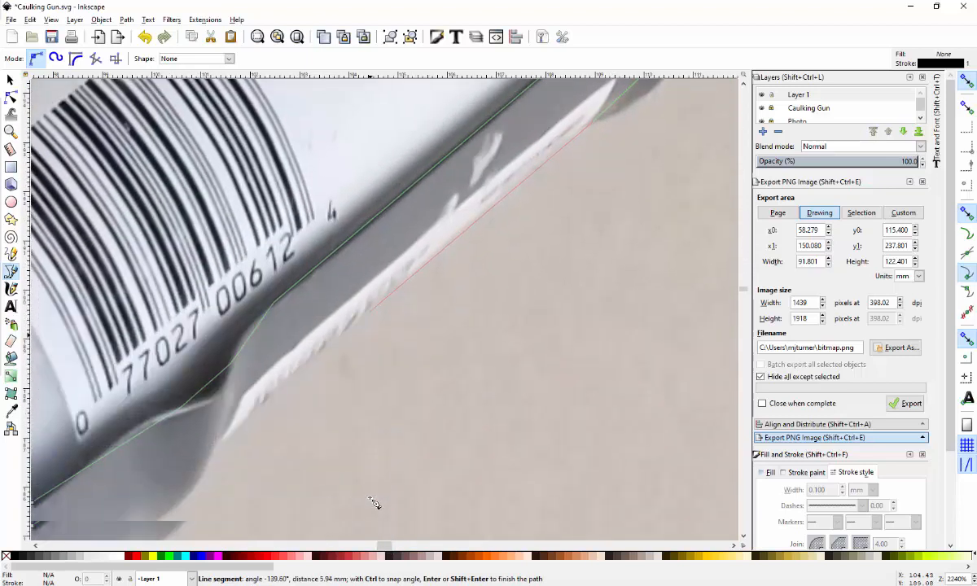
pyautogui.scroll(-3, 374, 502)
pyautogui.scroll(-2, 376, 505)
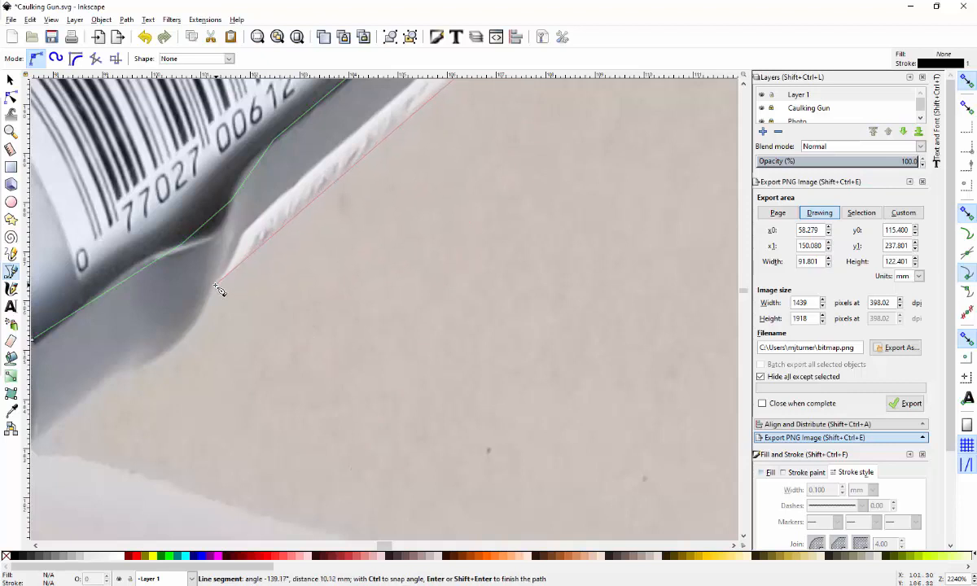
pyautogui.click(217, 284)
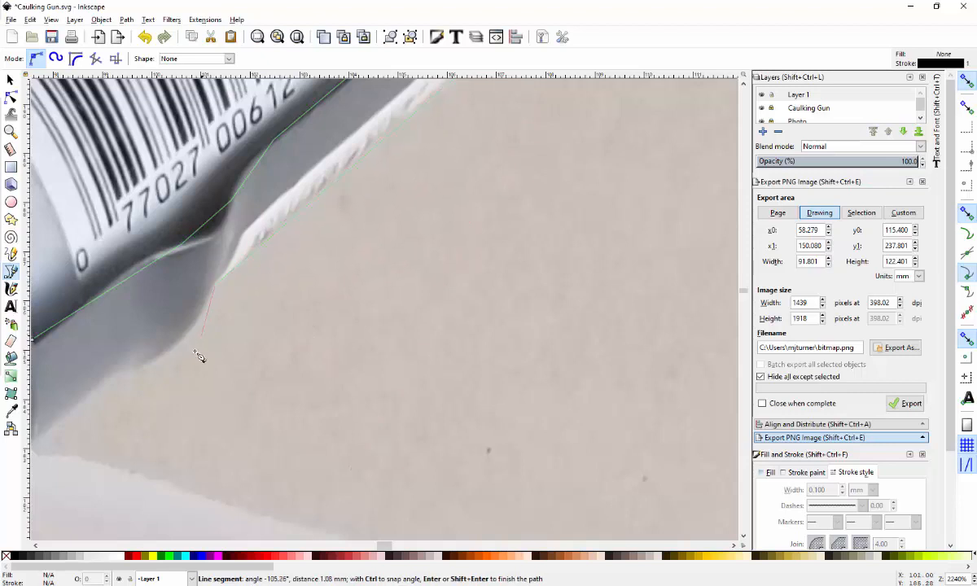
pyautogui.click(121, 381)
pyautogui.scroll(-3, 122, 383)
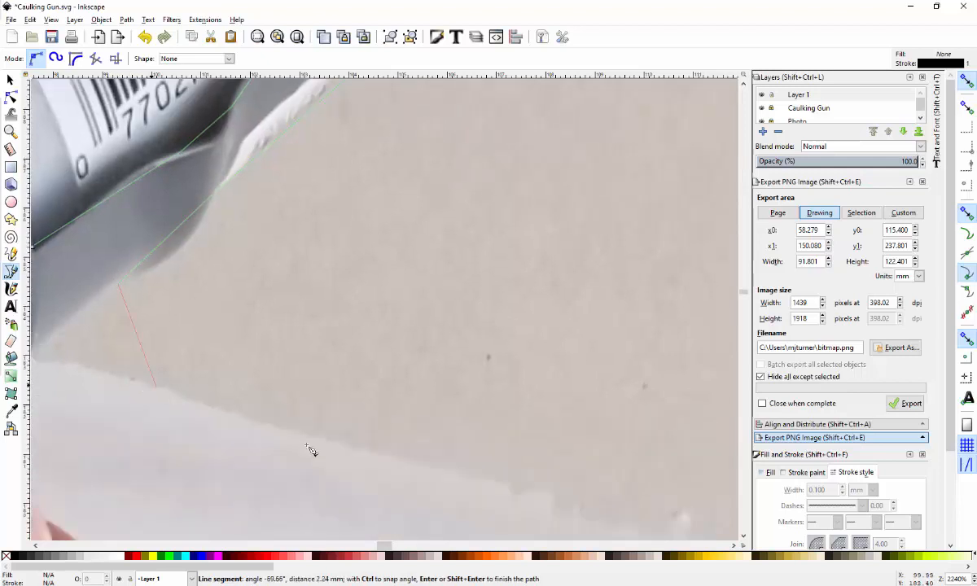
pyautogui.moveTo(382, 549); pyautogui.dragTo(371, 549)
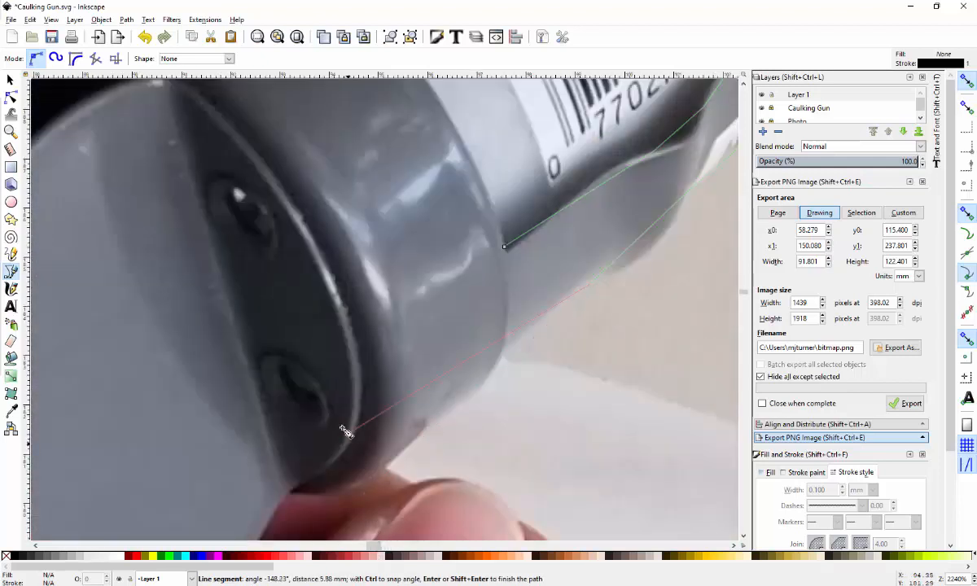
pyautogui.click(501, 366)
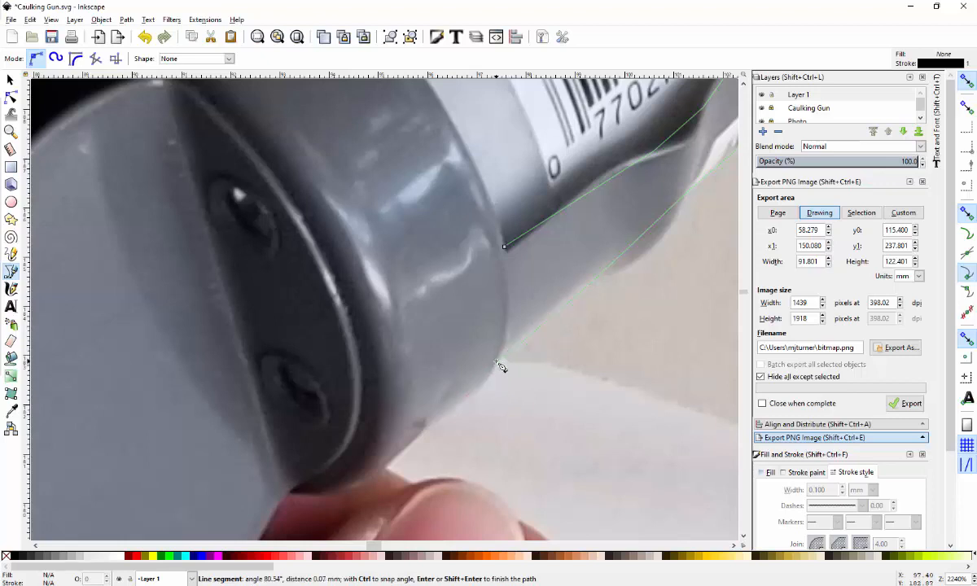
pyautogui.click(505, 247)
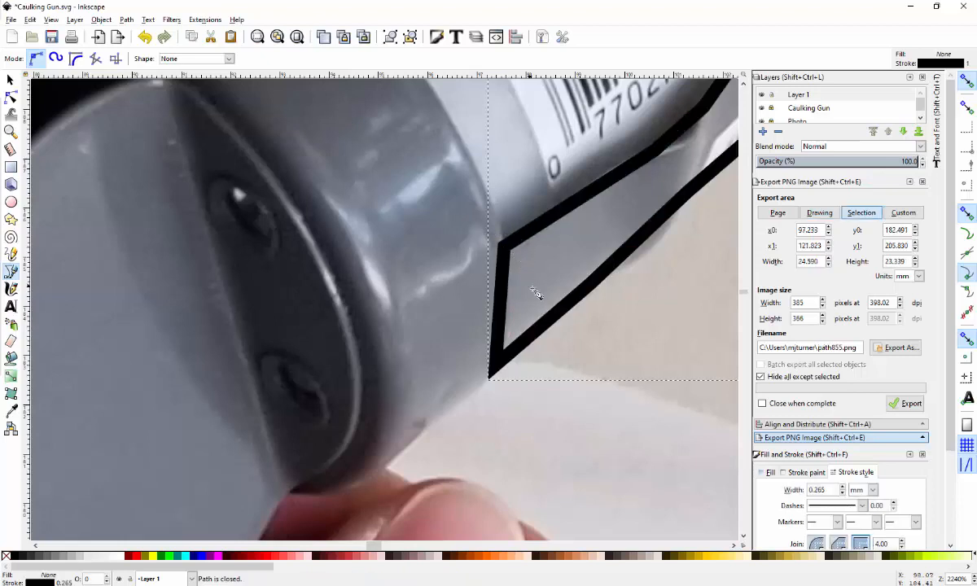
# Set the cradle outline's stroke width to 0.065 mm and its stroke colour to red
pyautogui.scroll(-1, 644, 226)
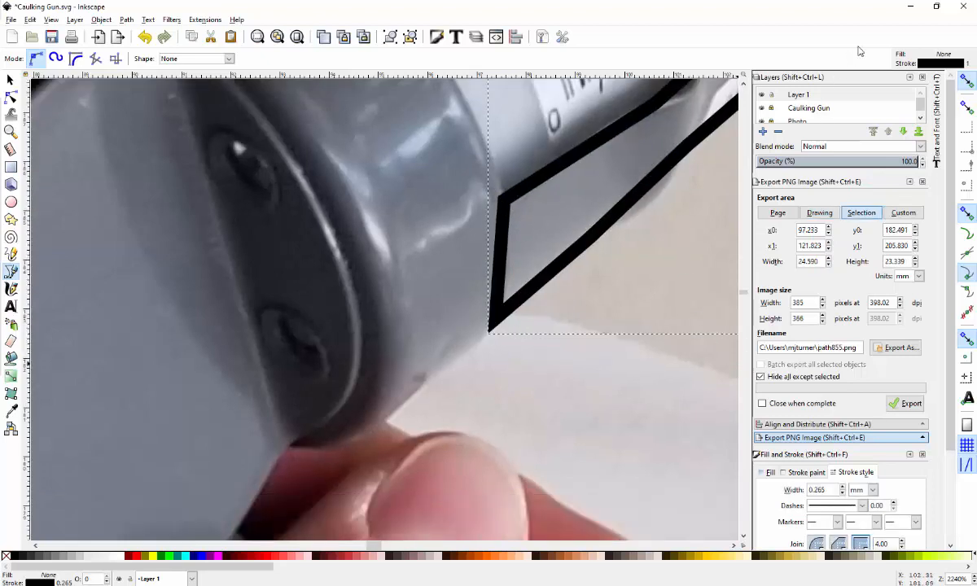
pyautogui.click(844, 494)
pyautogui.click(844, 494)
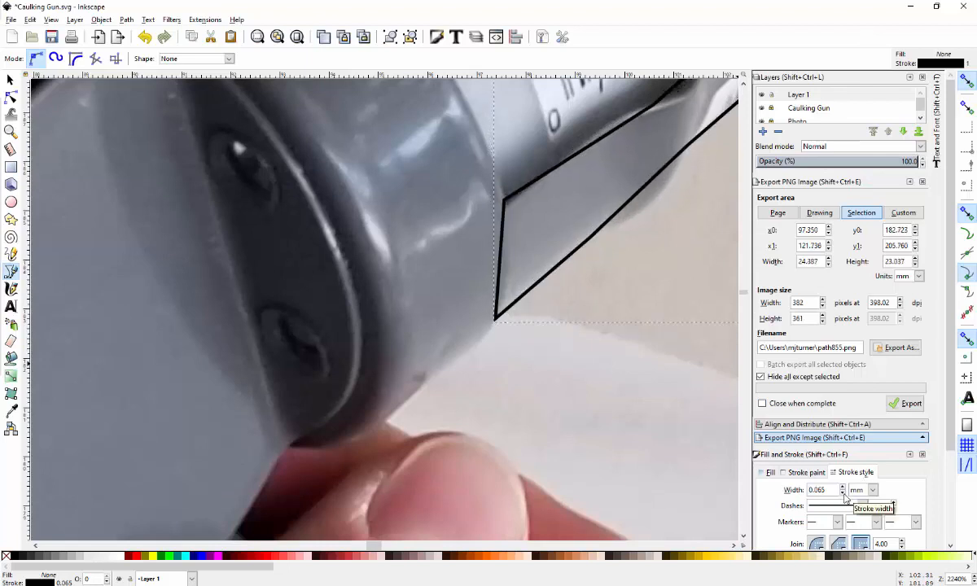
pyautogui.keyDown('shift'); pyautogui.click(137, 559); pyautogui.keyUp('shift')
pyautogui.moveTo(377, 552); pyautogui.dragTo(401, 486)
pyautogui.keyDown('ctrl'); pyautogui.scroll(-3, 400, 482); pyautogui.keyUp('ctrl')
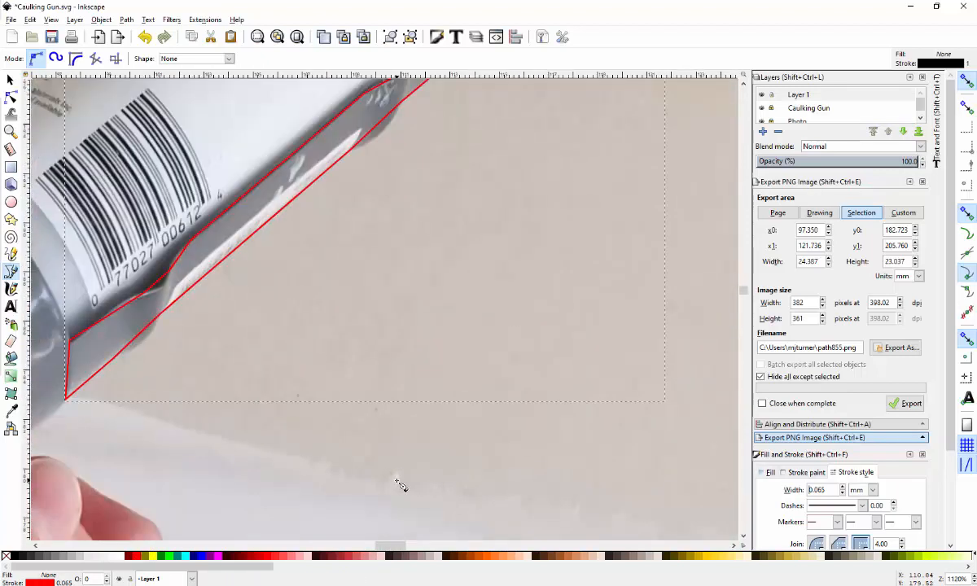
pyautogui.scroll(3, 416, 269)
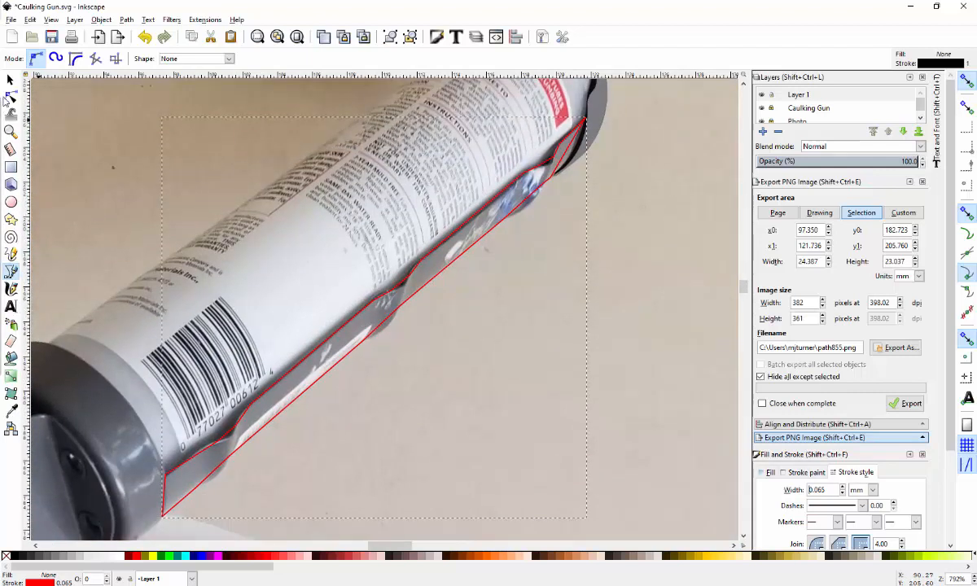
# Select all nodes of the cradle outline and make them auto-smooth
pyautogui.click(11, 97)
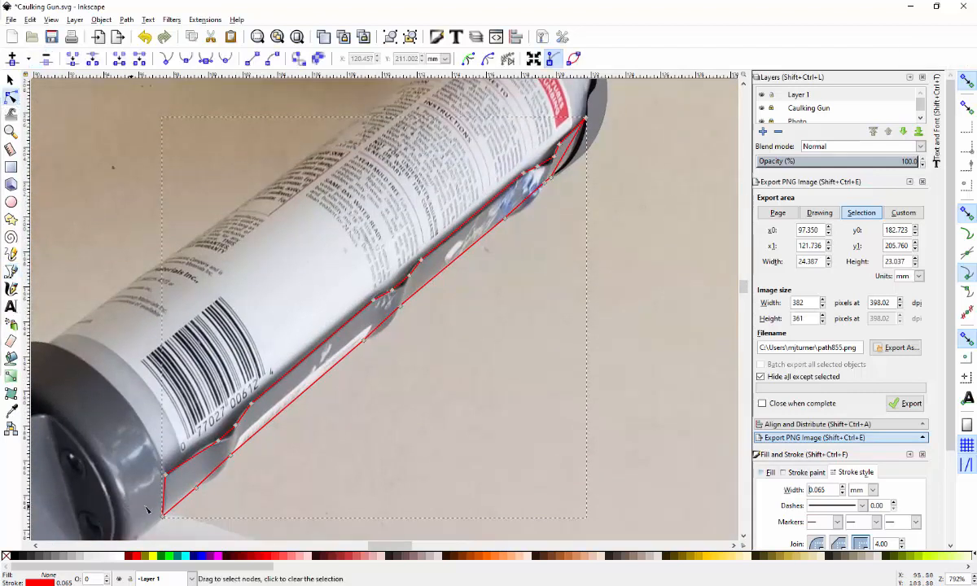
pyautogui.moveTo(148, 531); pyautogui.dragTo(613, 107)
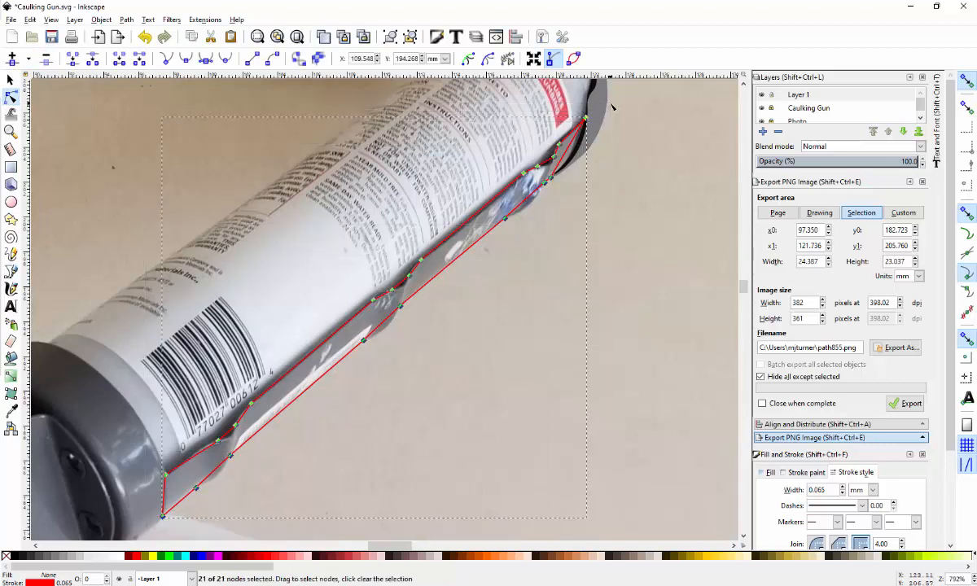
pyautogui.click(225, 59)
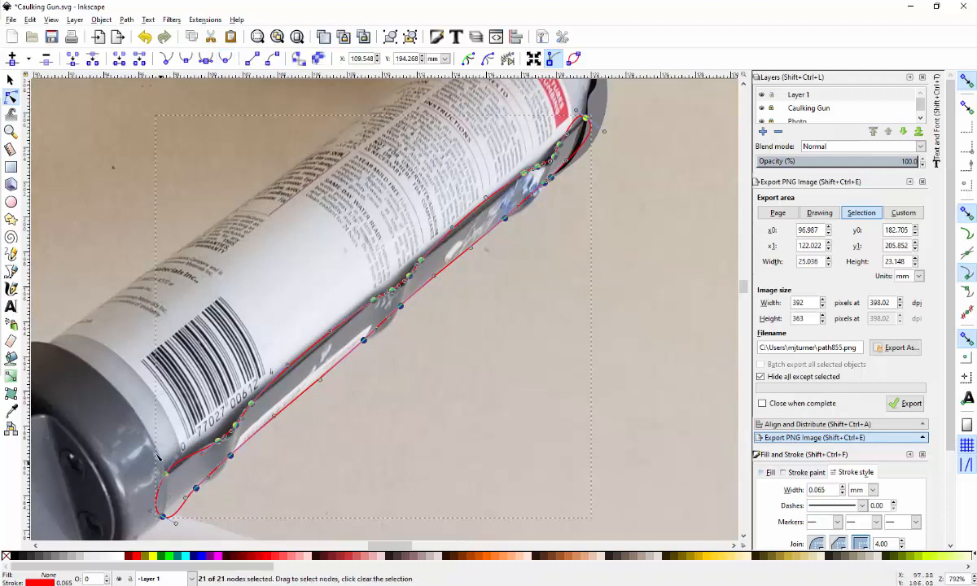
# Pull in the curve handle of the cradle outline's tip node so the outer curve follows the black clip edge
pyautogui.click(120, 491)
pyautogui.moveTo(127, 497); pyautogui.dragTo(176, 434)
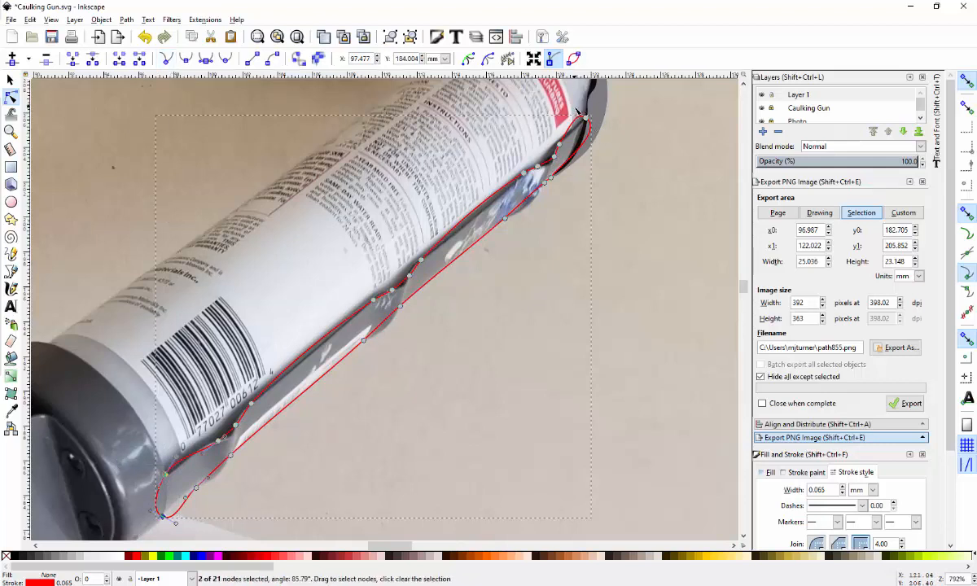
pyautogui.moveTo(612, 149); pyautogui.dragTo(574, 109)
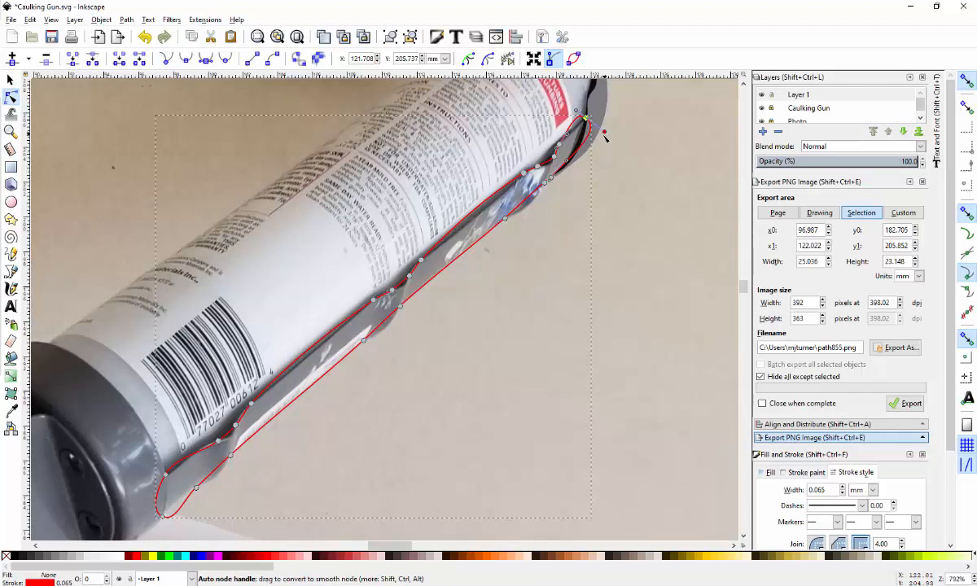
pyautogui.moveTo(604, 134); pyautogui.dragTo(582, 159)
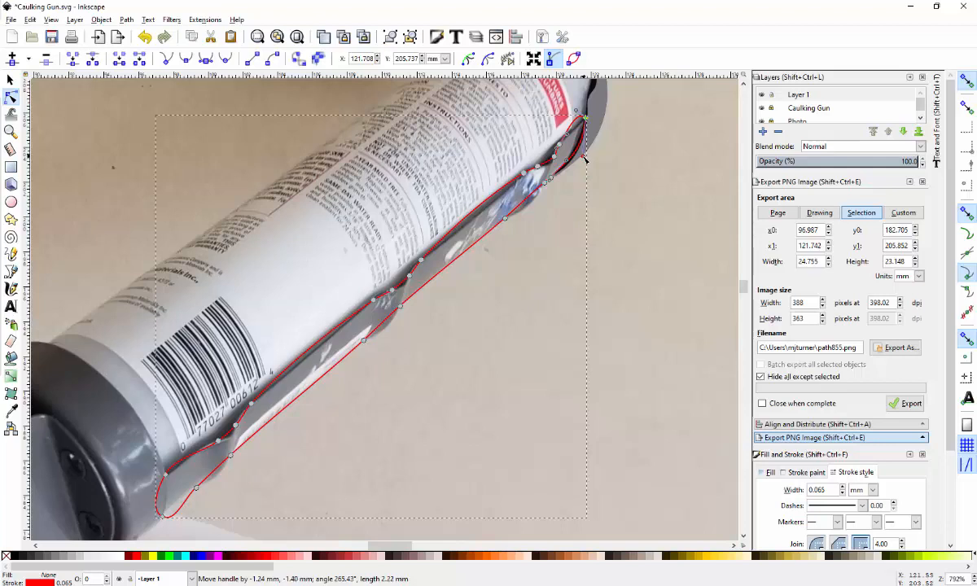
pyautogui.moveTo(586, 158); pyautogui.dragTo(590, 153)
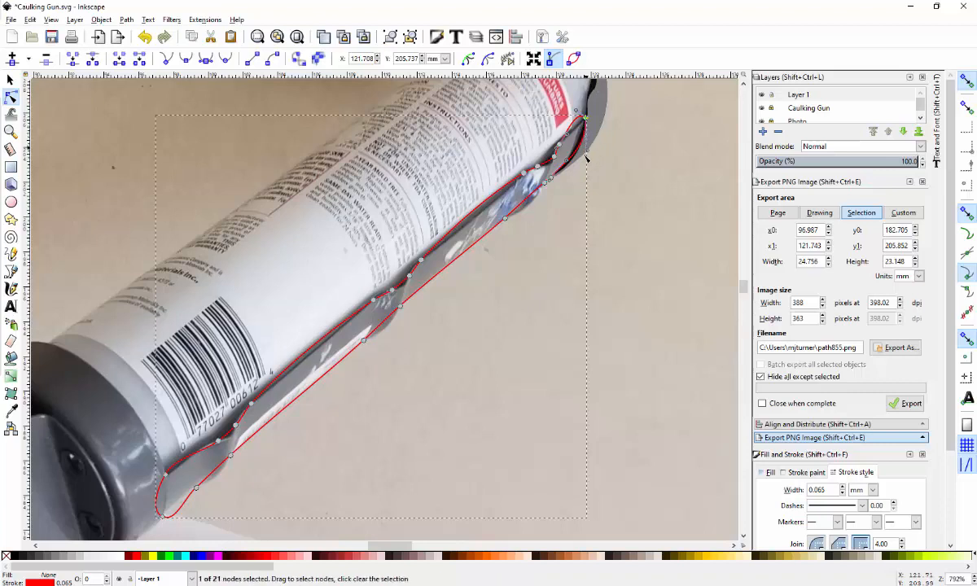
# Adjust the outline's curve handle at the clip's lower end so the segment follows the clip edge
pyautogui.scroll(2, 570, 178)
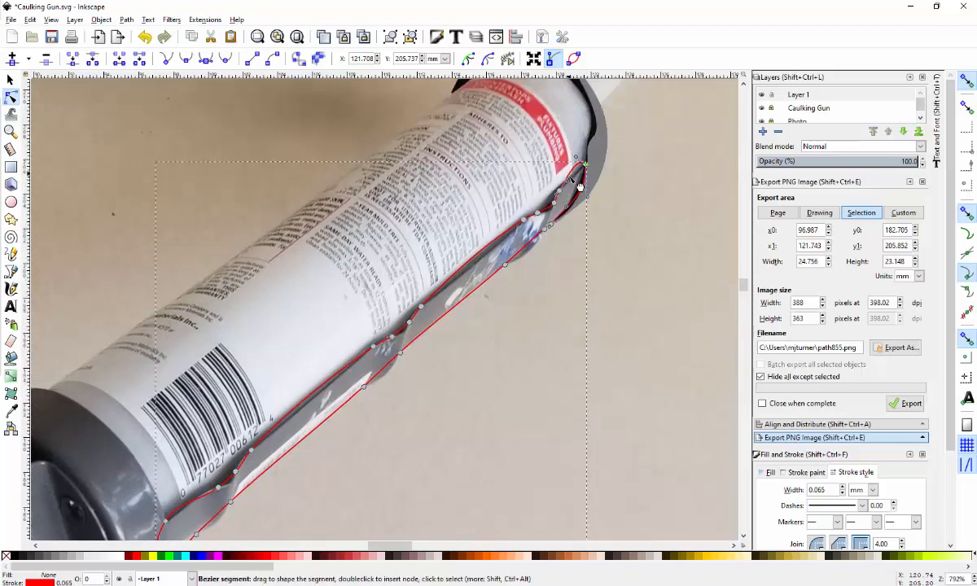
pyautogui.scroll(-1, 558, 214)
pyautogui.keyDown('shift'); pyautogui.click(552, 202); pyautogui.keyUp('shift')
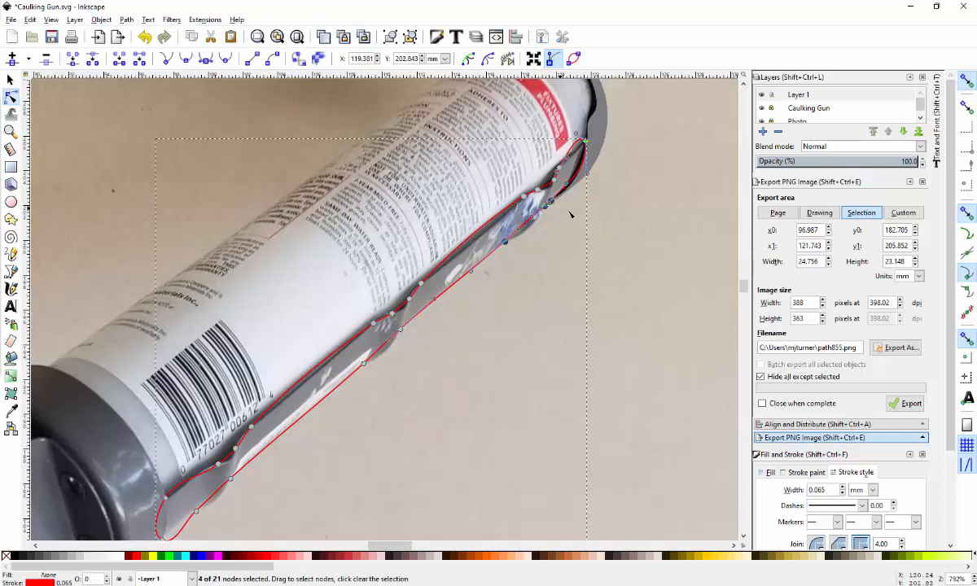
pyautogui.click(612, 222)
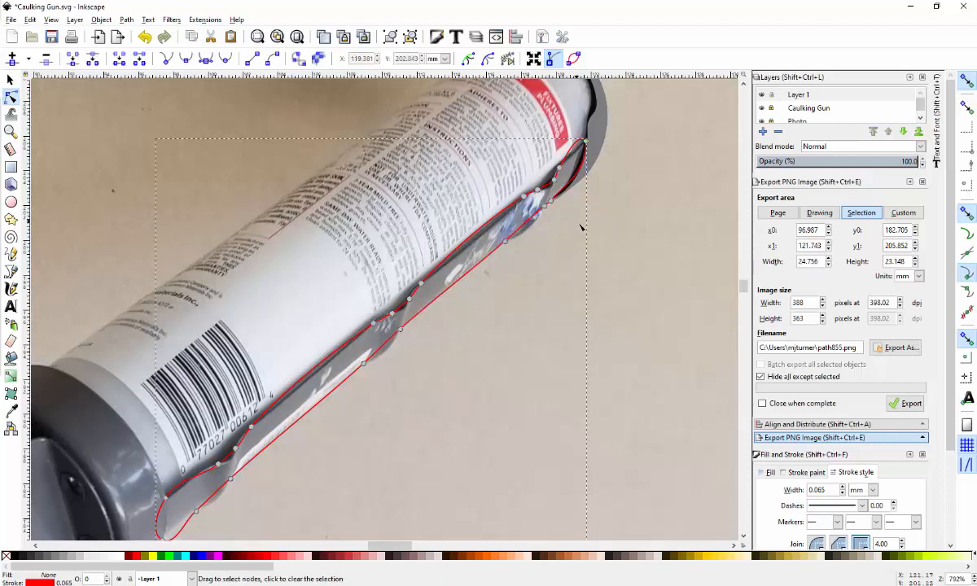
pyautogui.keyDown('shift'); pyautogui.scroll(2, 556, 234); pyautogui.keyUp('shift')
pyautogui.keyDown('shift'); pyautogui.scroll(-2, 569, 245); pyautogui.keyUp('shift')
pyautogui.keyDown('ctrl'); pyautogui.scroll(2, 548, 229); pyautogui.keyUp('ctrl')
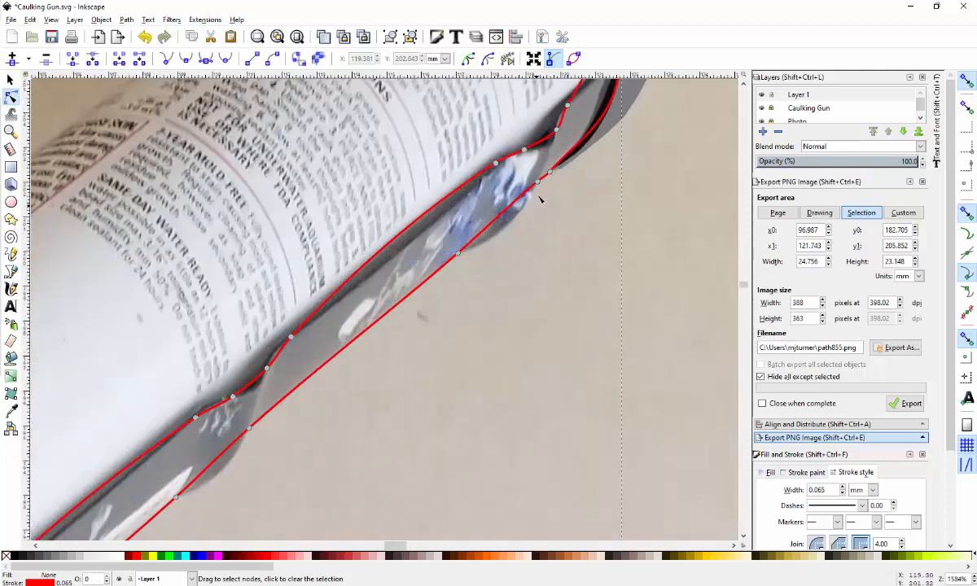
pyautogui.keyDown('ctrl'); pyautogui.scroll(1, 540, 198); pyautogui.keyUp('ctrl')
pyautogui.click(553, 167)
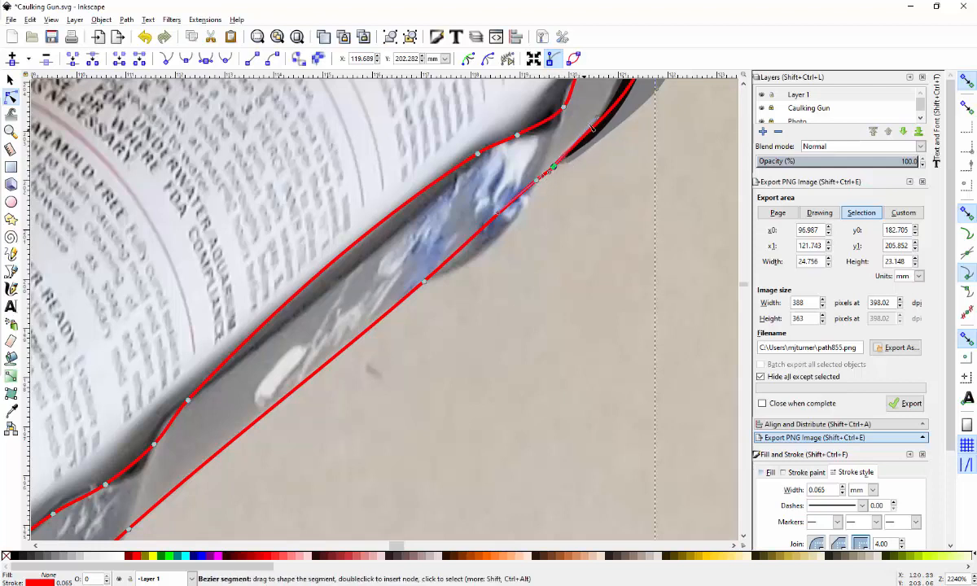
pyautogui.moveTo(594, 126); pyautogui.dragTo(596, 136)
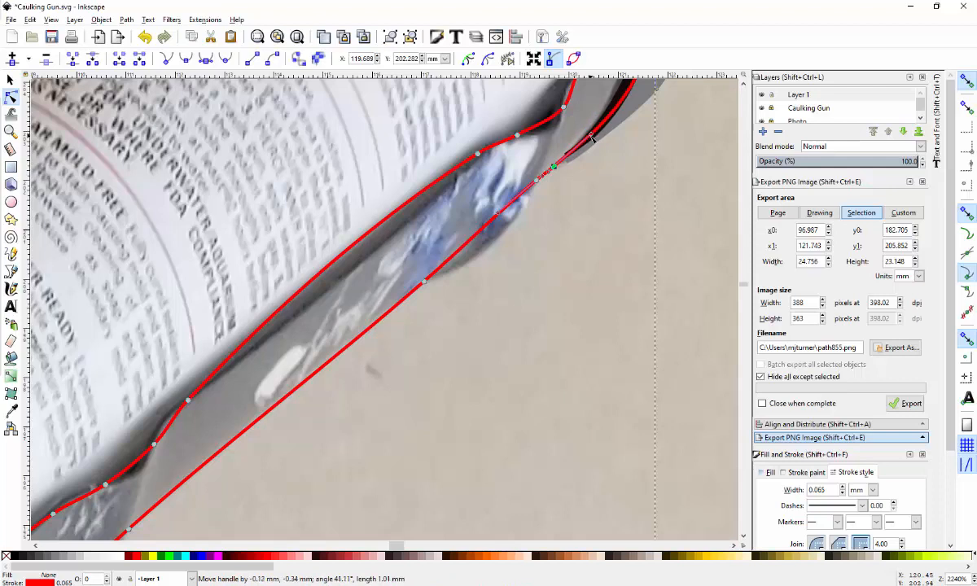
# Bend the lower outline around the bulge below the blue reflection, keeping the edge beyond the bulge straight
pyautogui.click(536, 182)
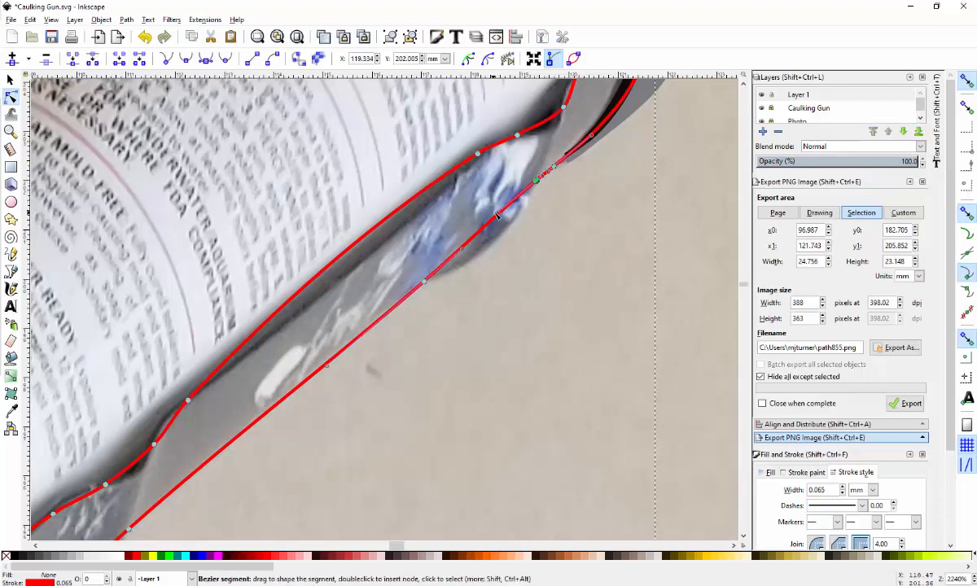
pyautogui.moveTo(499, 217); pyautogui.dragTo(509, 255)
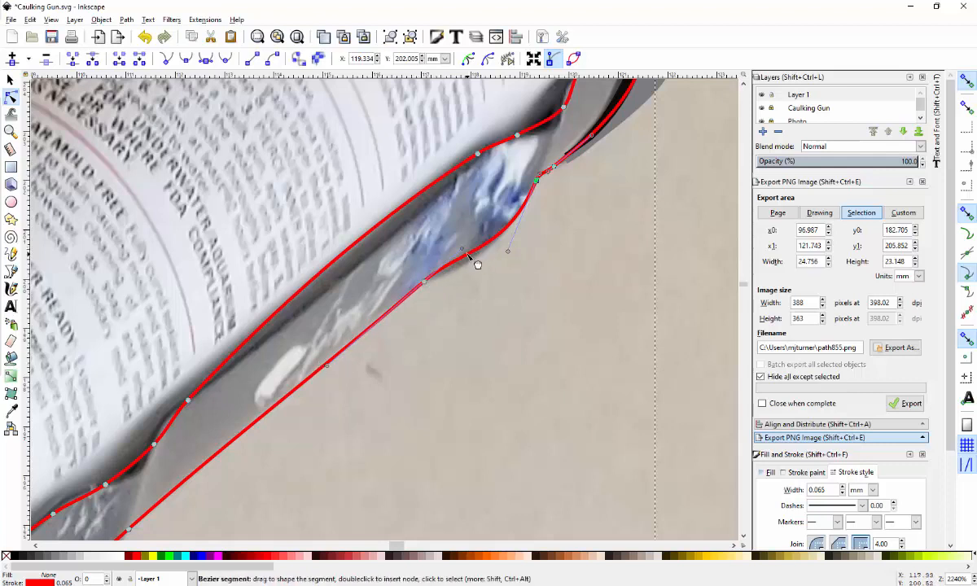
pyautogui.moveTo(465, 255); pyautogui.dragTo(457, 277)
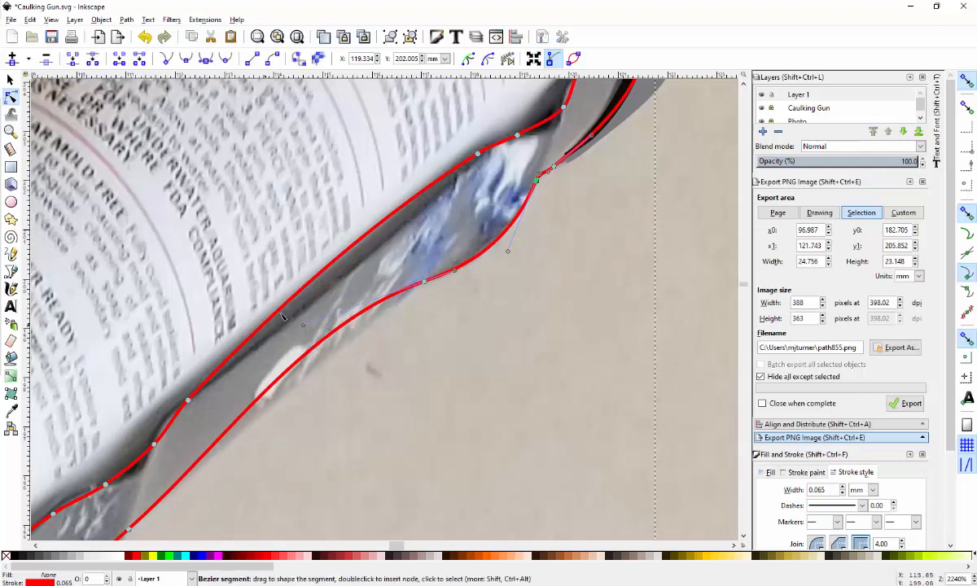
pyautogui.moveTo(305, 326); pyautogui.dragTo(457, 277)
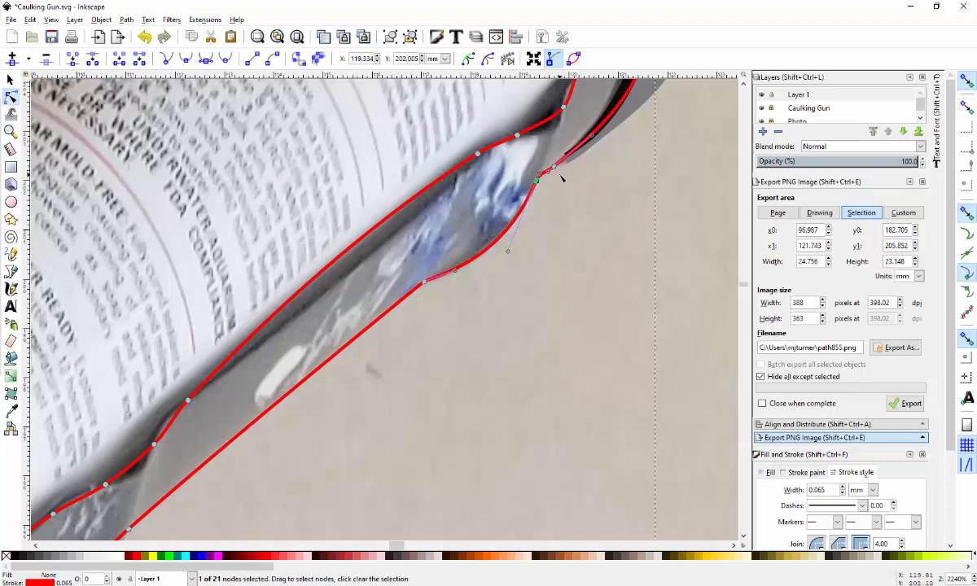
# Retract the clip-side handle of the node at the bulge's upper end and refit the curve around the blue reflection
pyautogui.keyDown('ctrl'); pyautogui.scroll(3, 561, 173); pyautogui.keyUp('ctrl')
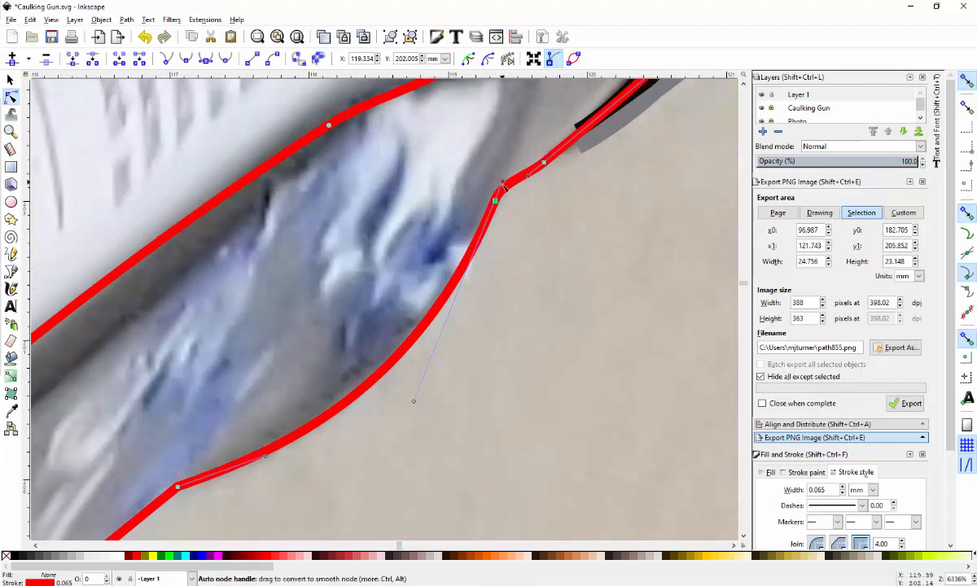
pyautogui.moveTo(505, 185)
pyautogui.mouseDown()
pyautogui.moveTo(494, 197)
pyautogui.moveTo(487, 179)
pyautogui.moveTo(497, 202)
pyautogui.mouseUp()
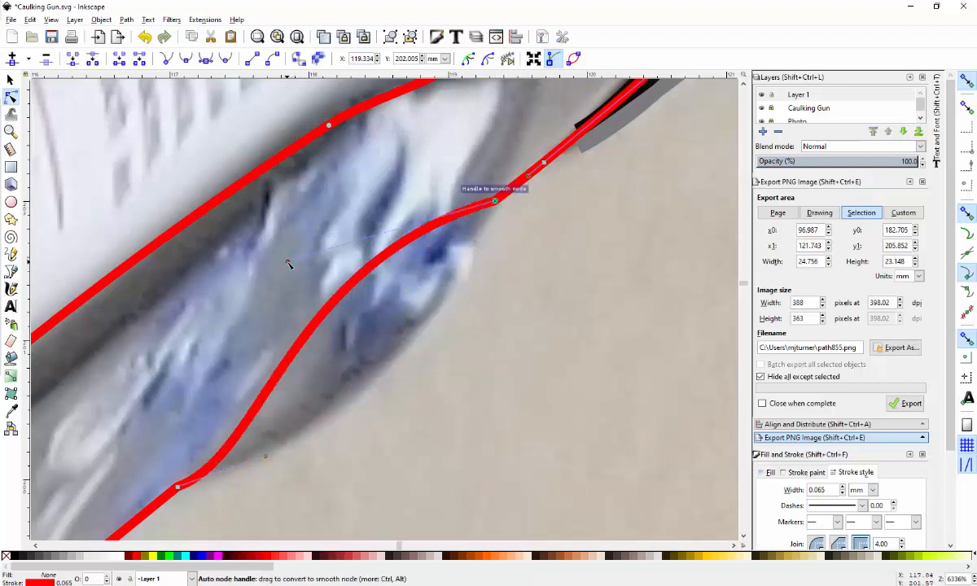
pyautogui.moveTo(287, 263); pyautogui.dragTo(408, 407)
pyautogui.keyDown('ctrl'); pyautogui.scroll(-3, 362, 374); pyautogui.keyUp('ctrl')
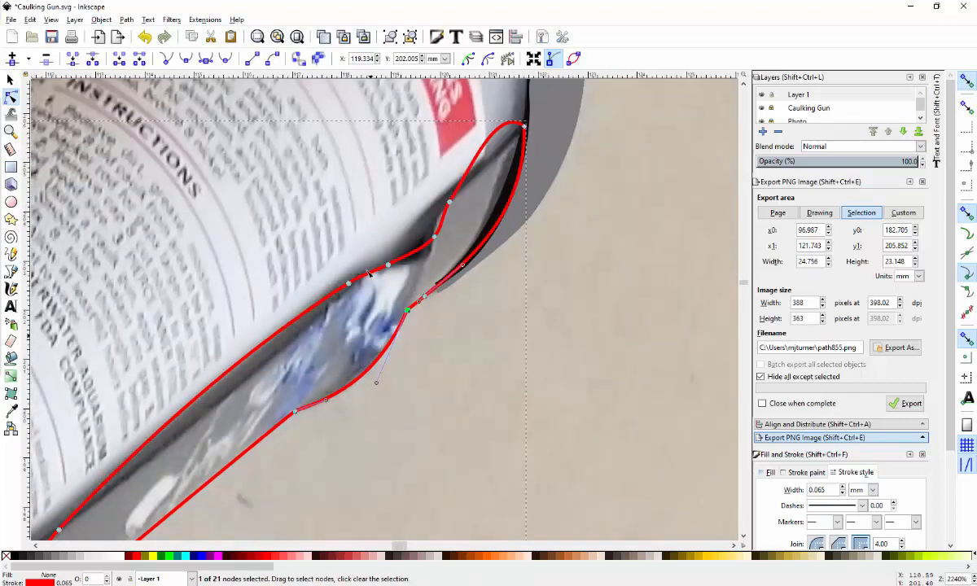
# Reshape the upper outline's node handles around the dark notch between the blue reflection and the clip
pyautogui.click(435, 237)
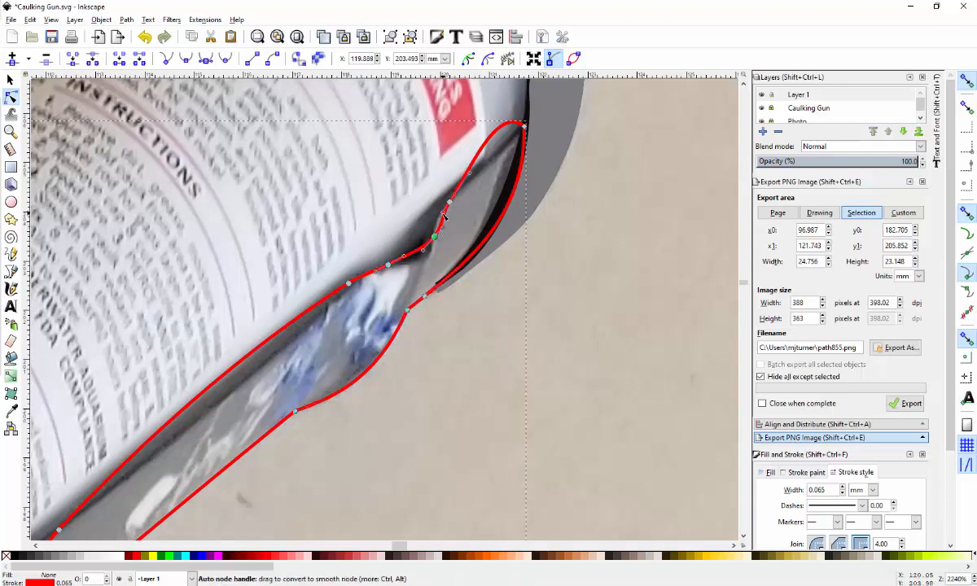
pyautogui.moveTo(441, 217); pyautogui.dragTo(434, 222)
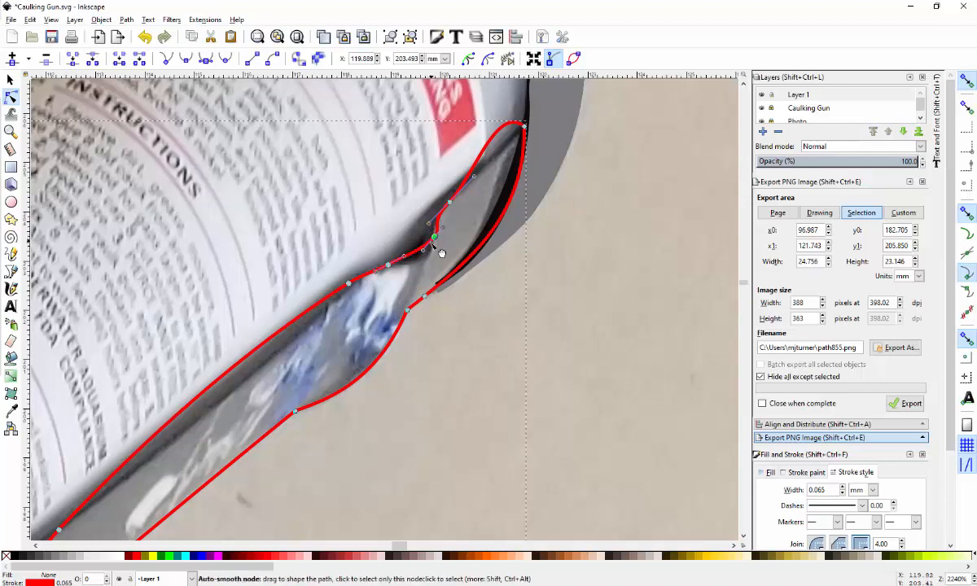
pyautogui.moveTo(431, 261); pyautogui.dragTo(429, 273)
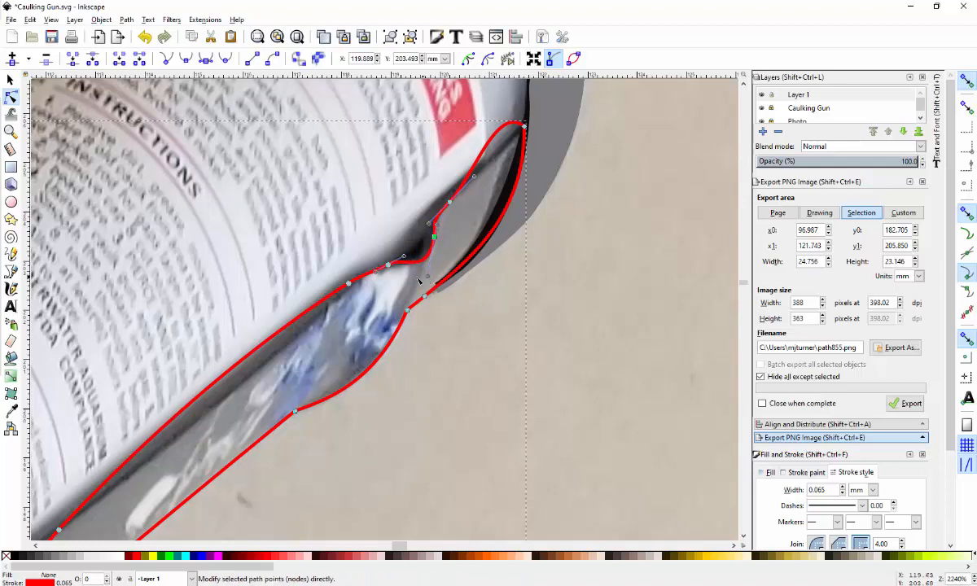
pyautogui.moveTo(404, 256); pyautogui.dragTo(394, 267)
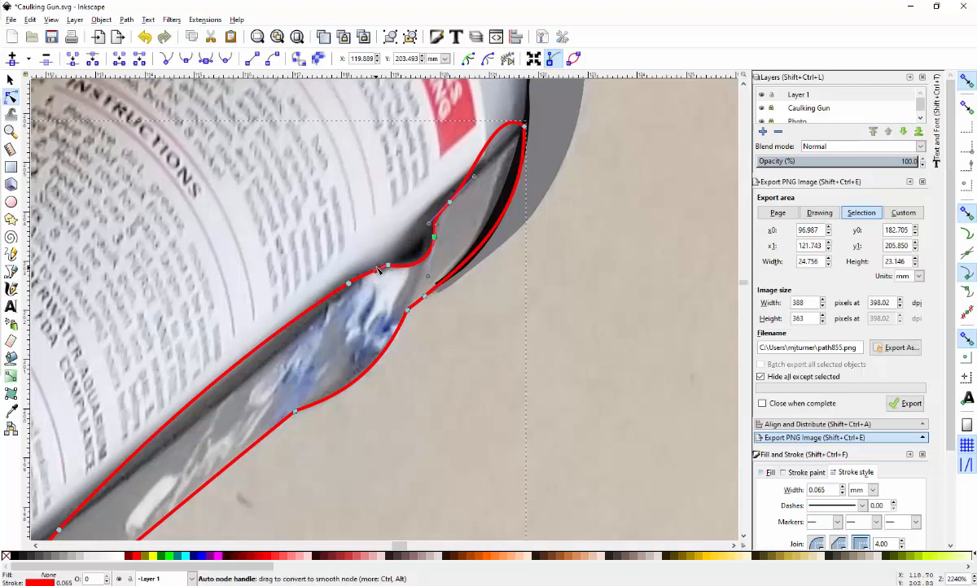
pyautogui.moveTo(379, 268); pyautogui.dragTo(374, 267)
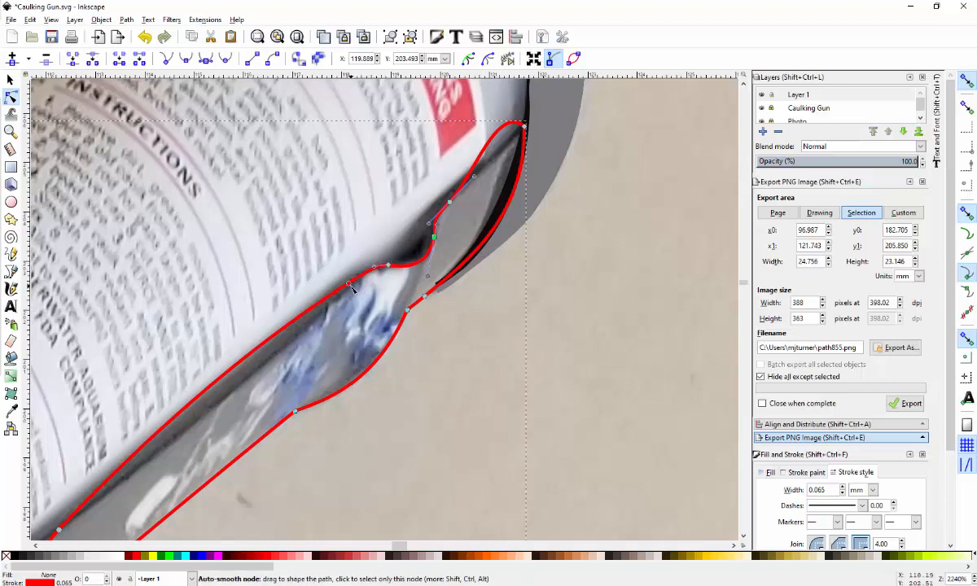
# Fit the outline to the cradle's upper edge beside the blue reflection and straighten the segment leading to the tip
pyautogui.click(349, 284)
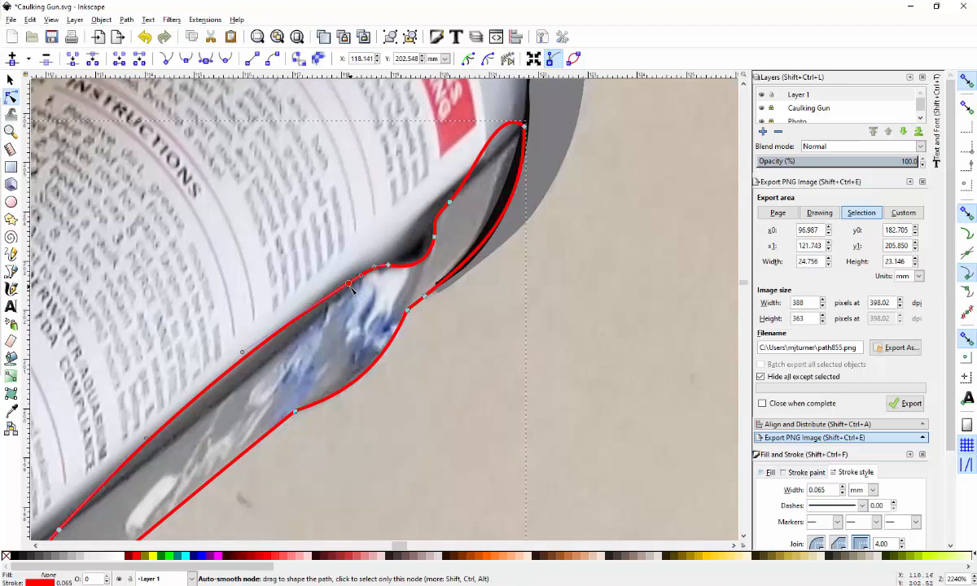
pyautogui.moveTo(242, 352); pyautogui.dragTo(255, 380)
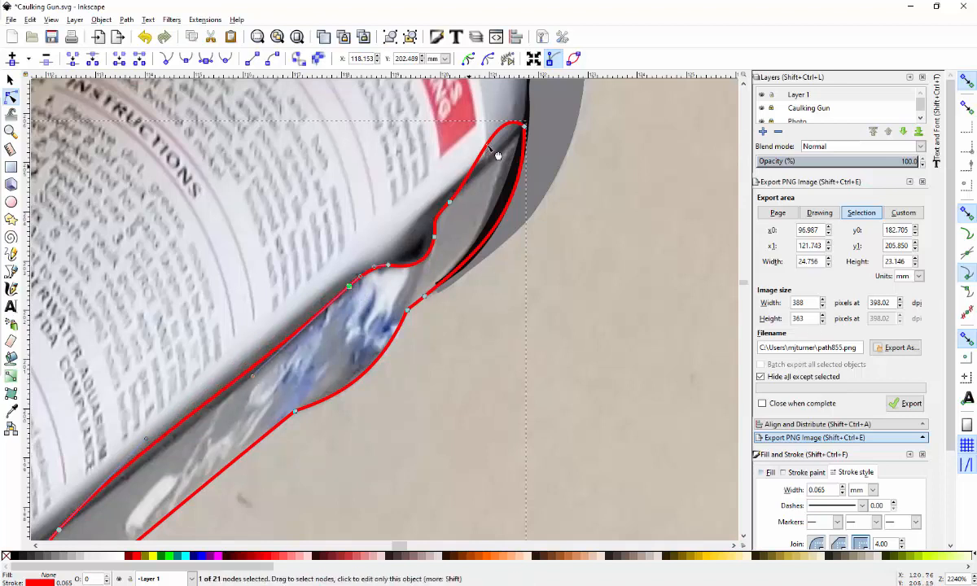
pyautogui.click(524, 127)
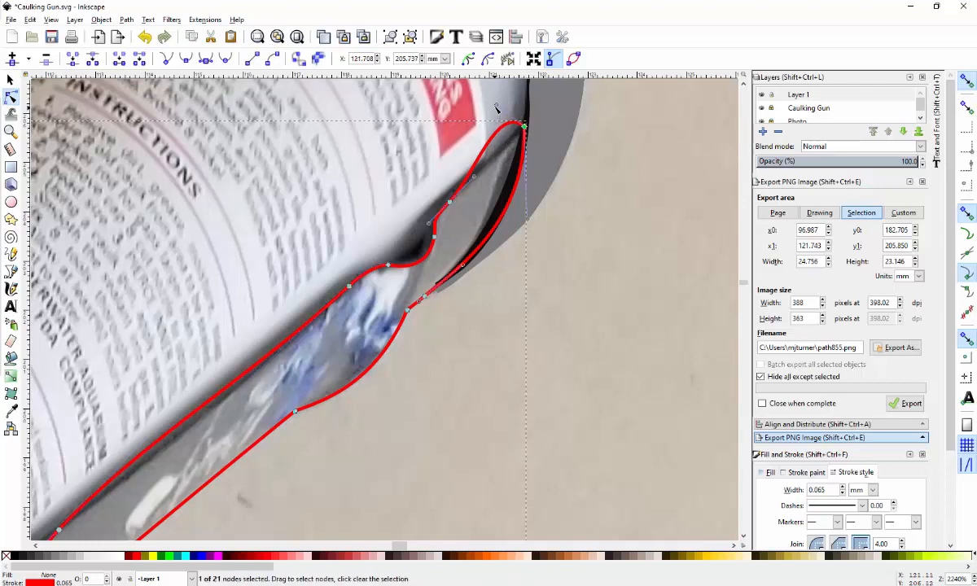
pyautogui.moveTo(496, 104); pyautogui.dragTo(510, 152)
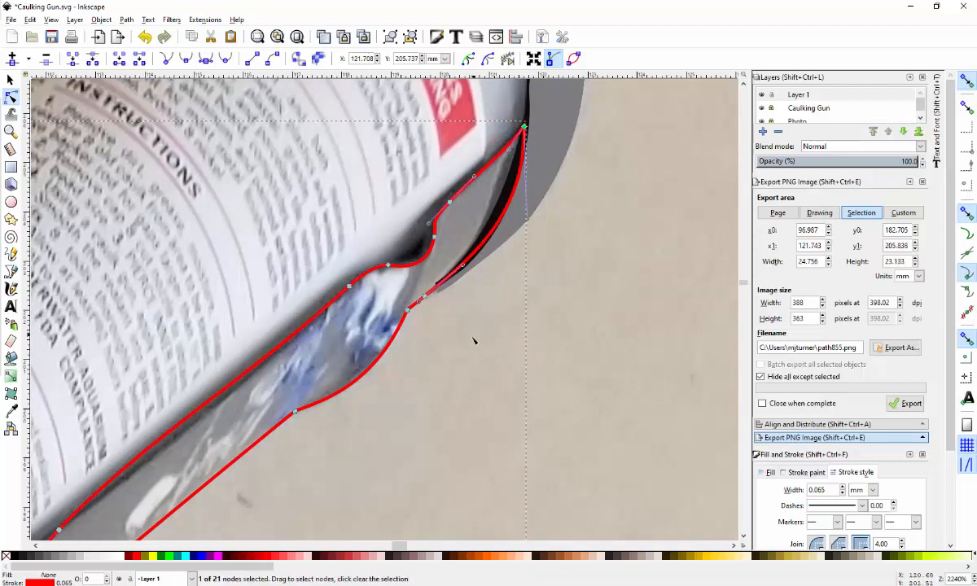
# Reshape the upper outline's node handles around the dark notch at the middle bulge to match the photo
pyautogui.scroll(-3, 474, 340)
pyautogui.scroll(-2, 366, 446)
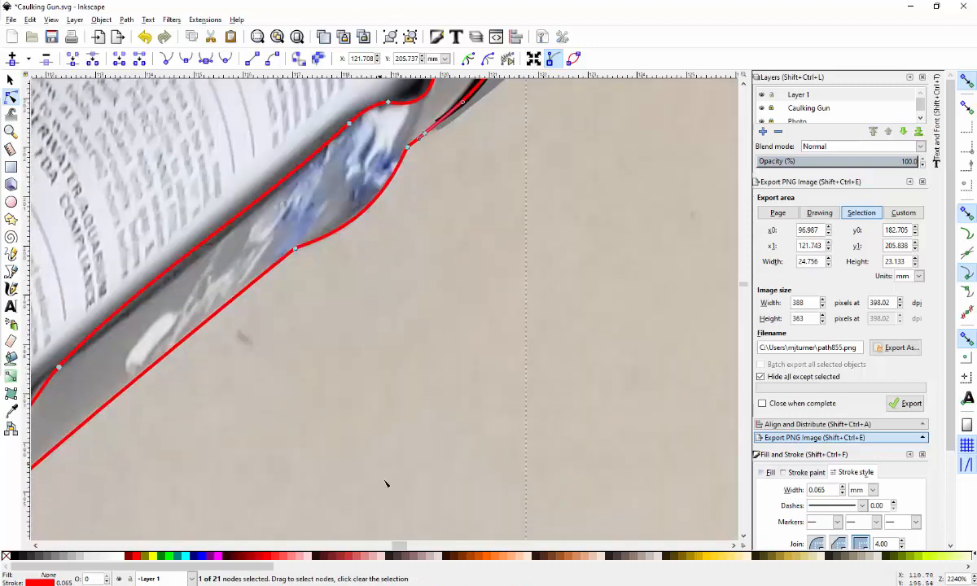
pyautogui.hscroll(-5, 381, 554)
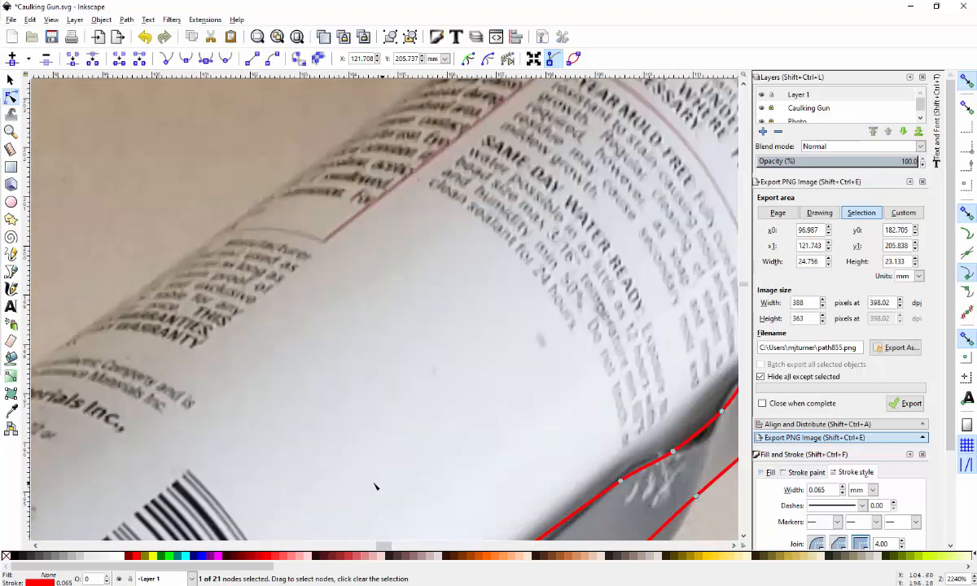
pyautogui.keyDown('ctrl'); pyautogui.scroll(-2, 369, 486); pyautogui.keyUp('ctrl')
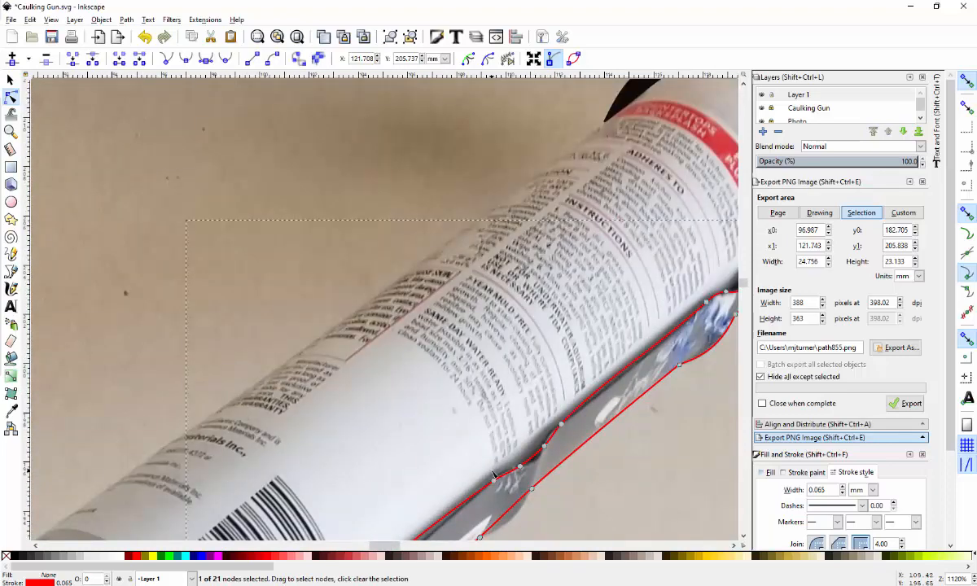
pyautogui.scroll(-3, 494, 474)
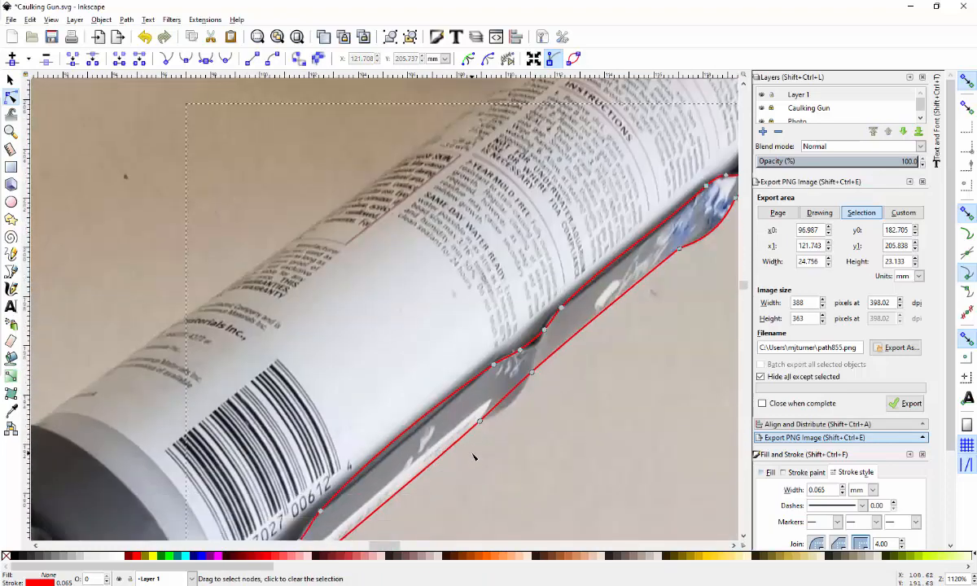
pyautogui.moveTo(395, 548)
pyautogui.mouseDown()
pyautogui.moveTo(417, 547)
pyautogui.moveTo(404, 548)
pyautogui.mouseUp()
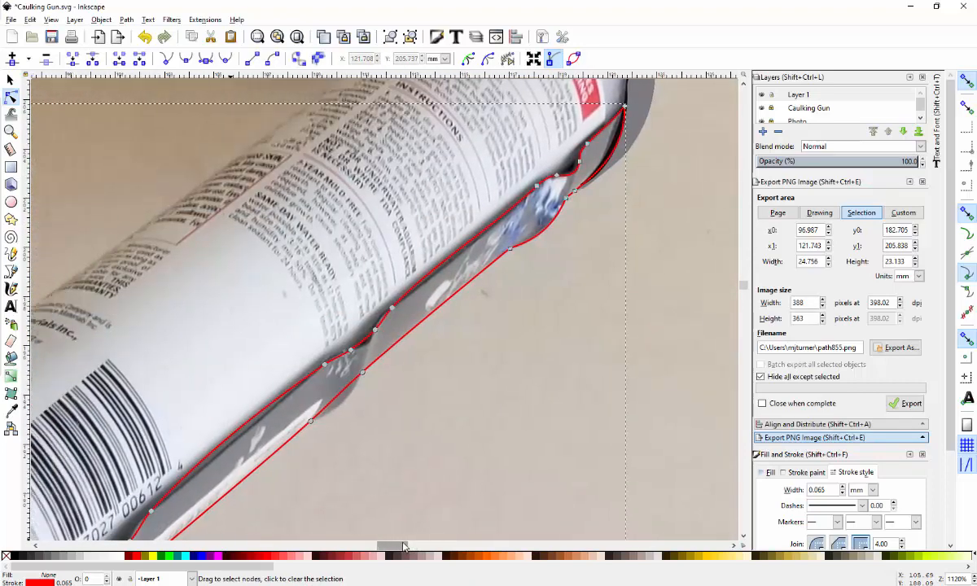
pyautogui.click(374, 330)
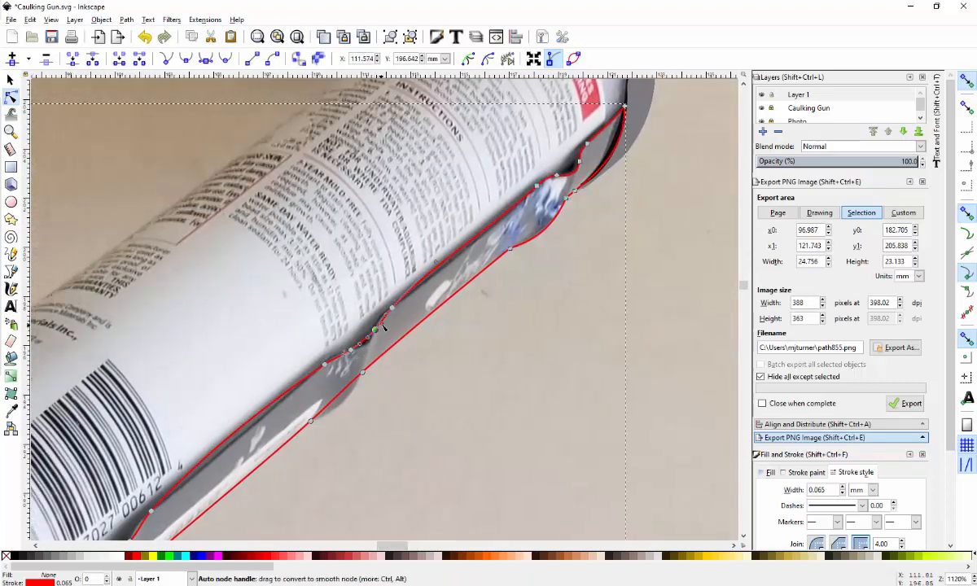
pyautogui.moveTo(392, 310); pyautogui.dragTo(429, 281)
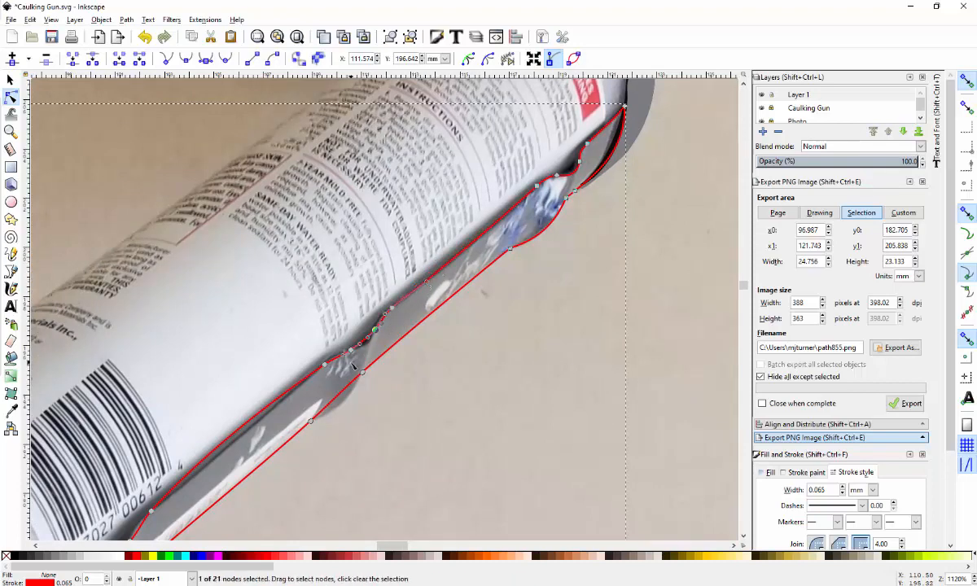
pyautogui.keyDown('ctrl'); pyautogui.scroll(2, 381, 328); pyautogui.keyUp('ctrl')
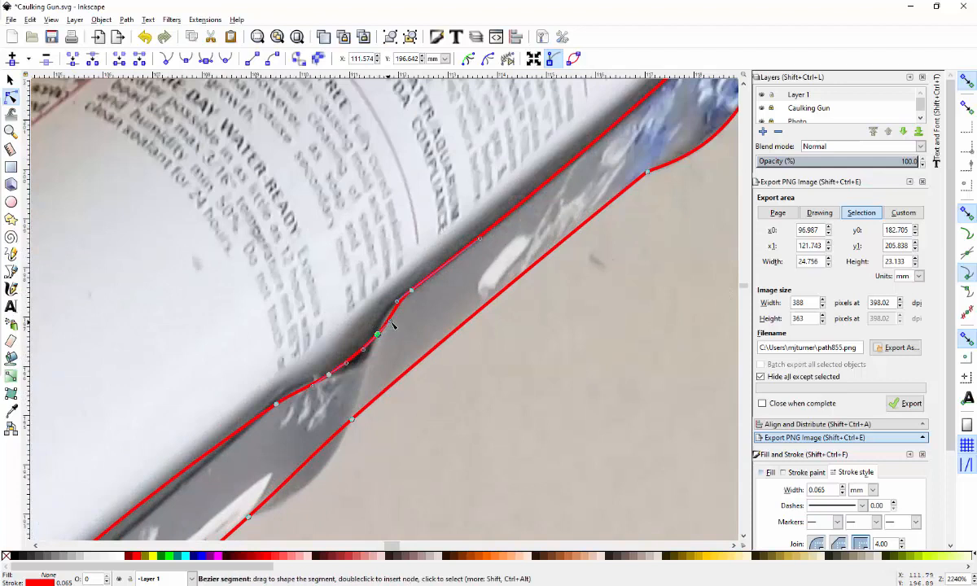
pyautogui.moveTo(383, 325); pyautogui.dragTo(343, 374)
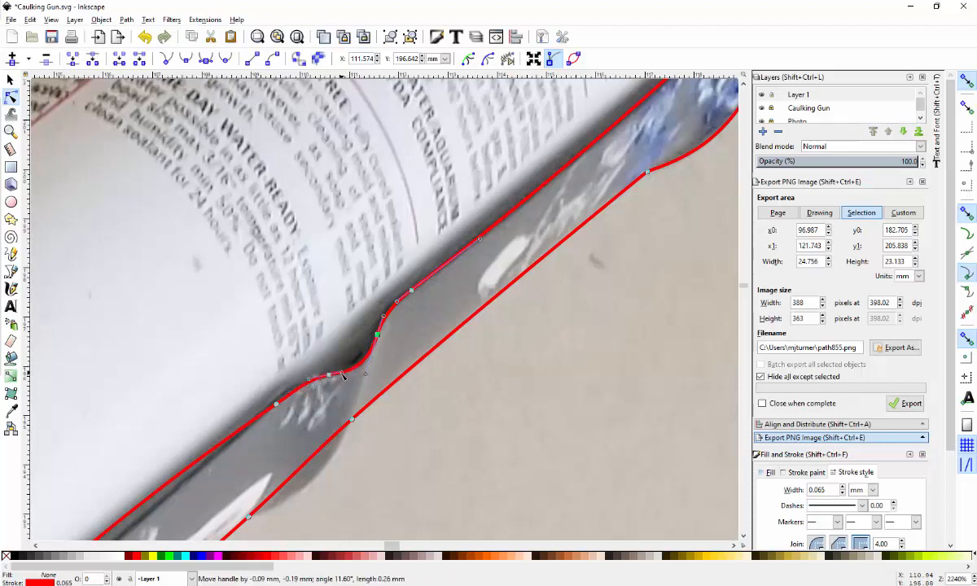
# Refit the handles along the cradle's upper edge between the middle bulge and the barcode so the outline follows the straight edge
pyautogui.click(277, 404)
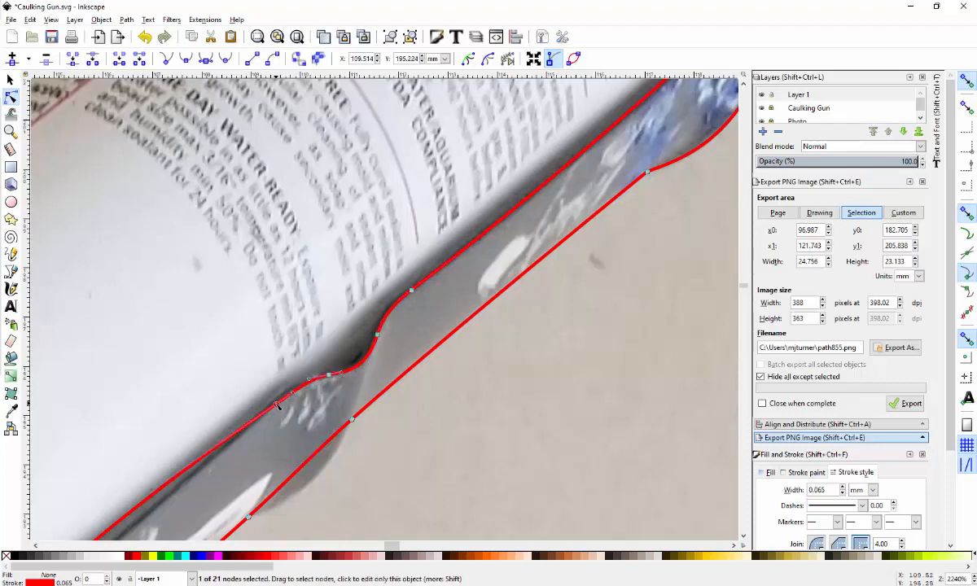
pyautogui.moveTo(293, 394); pyautogui.dragTo(293, 388)
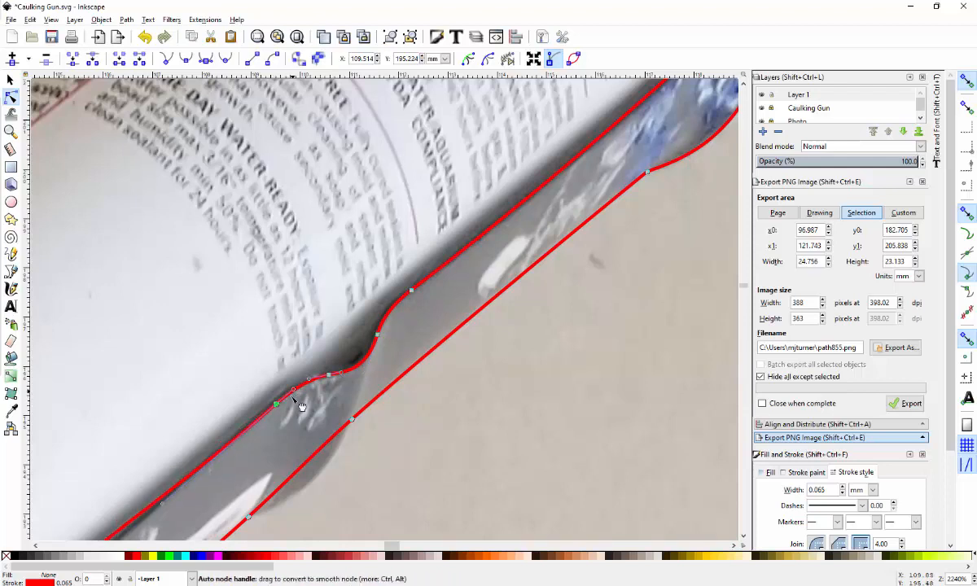
pyautogui.scroll(-5, 743, 539)
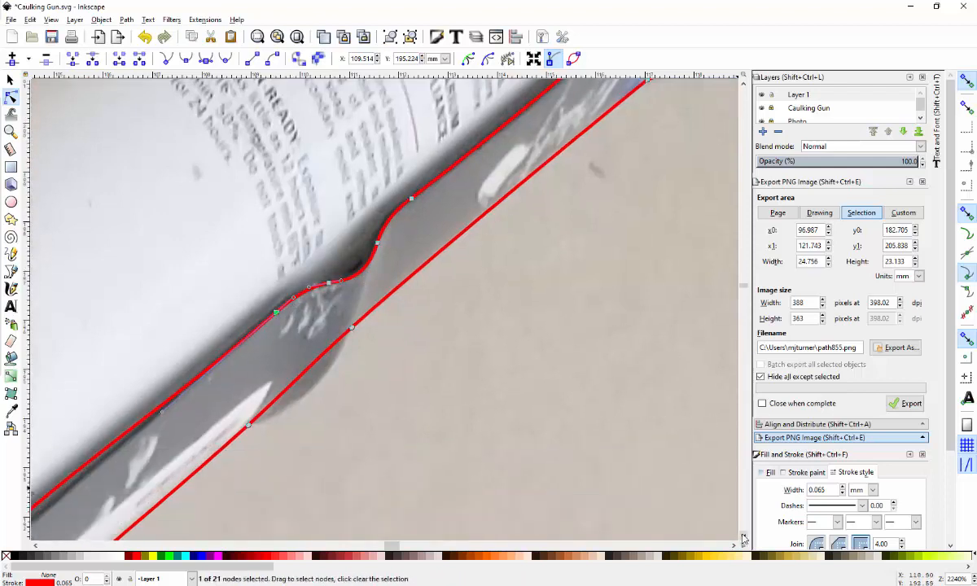
pyautogui.click(37, 549)
pyautogui.click(37, 549)
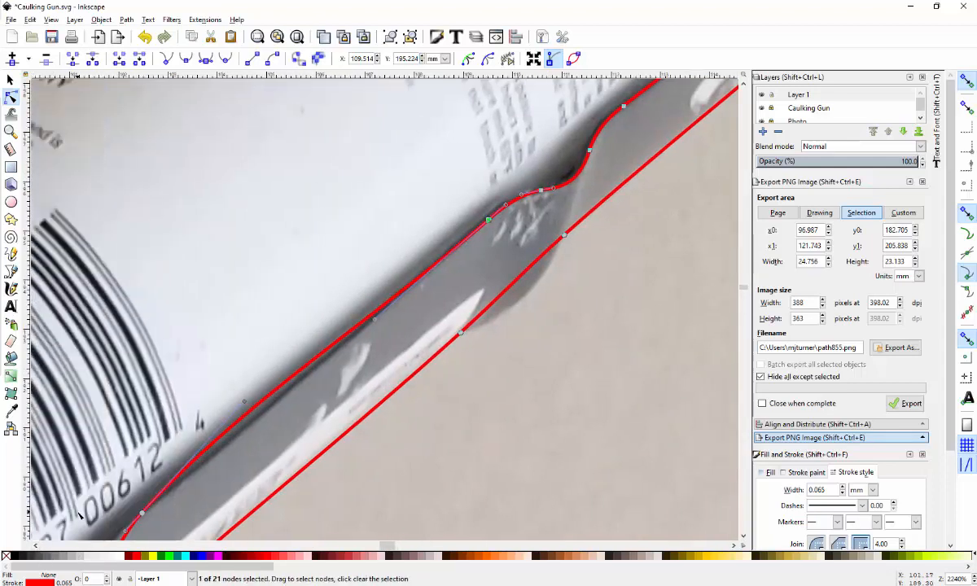
pyautogui.scroll(-3, 79, 515)
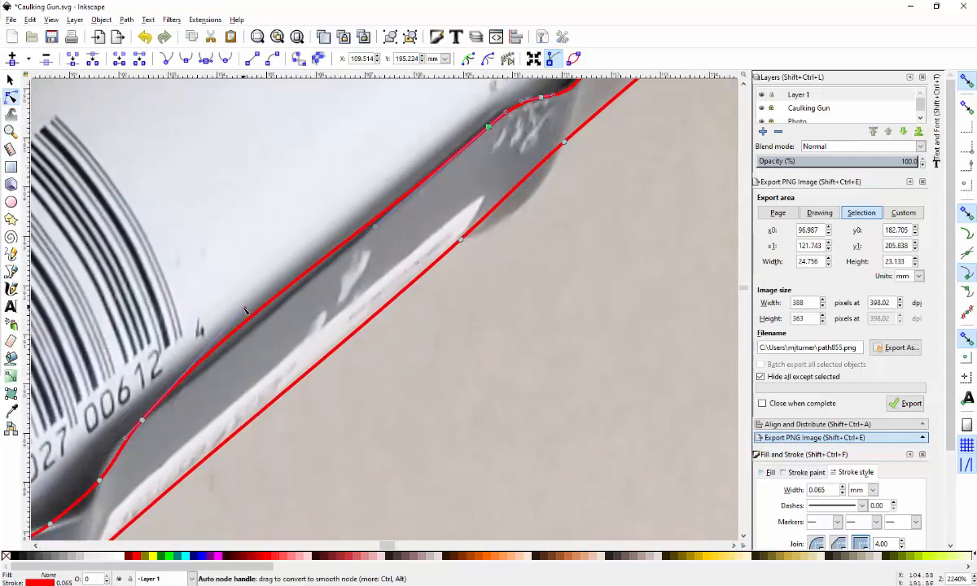
pyautogui.moveTo(245, 310); pyautogui.dragTo(248, 334)
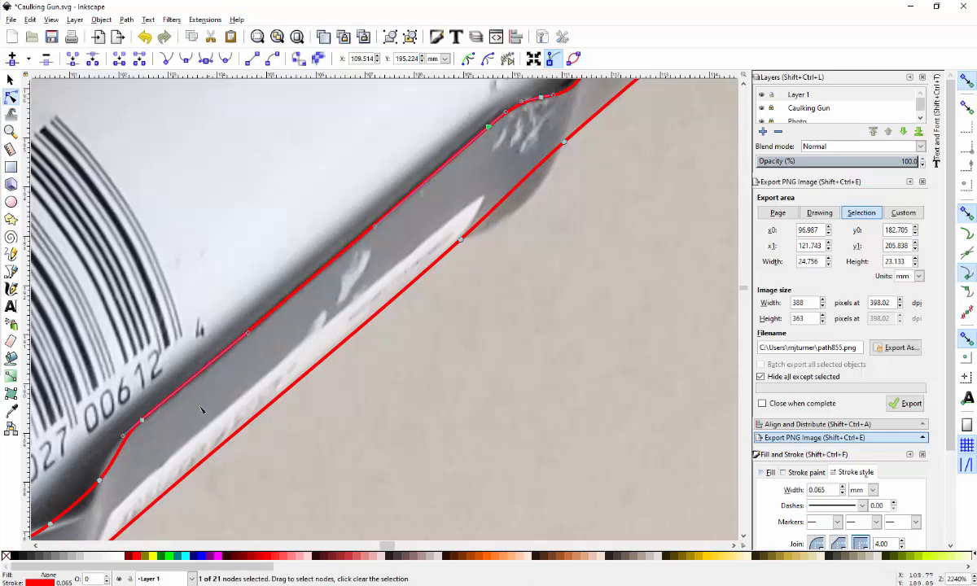
# Reshape the upper outline's node handles around the dark notch beneath the barcode digits to match the photo
pyautogui.scroll(-1, 407, 529)
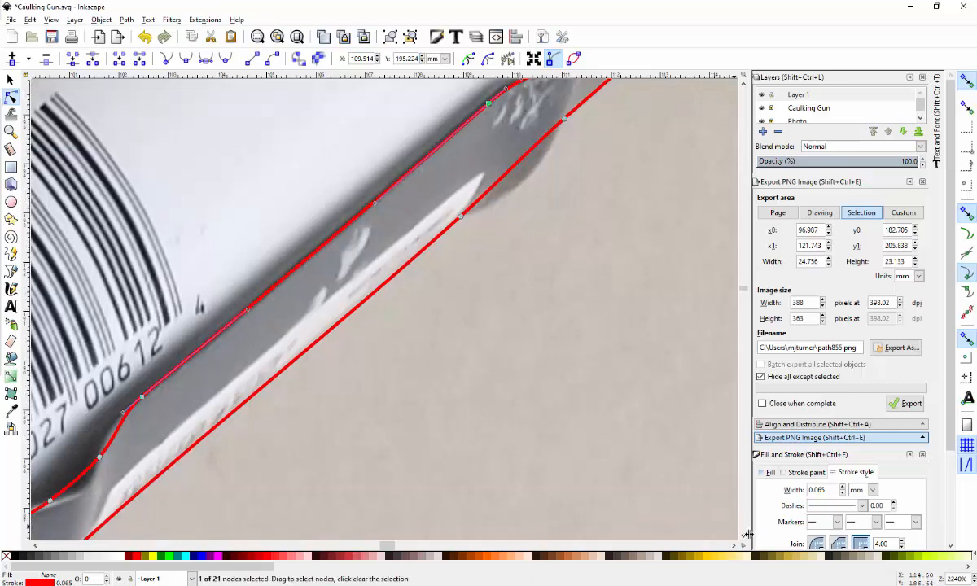
pyautogui.scroll(-3, 702, 509)
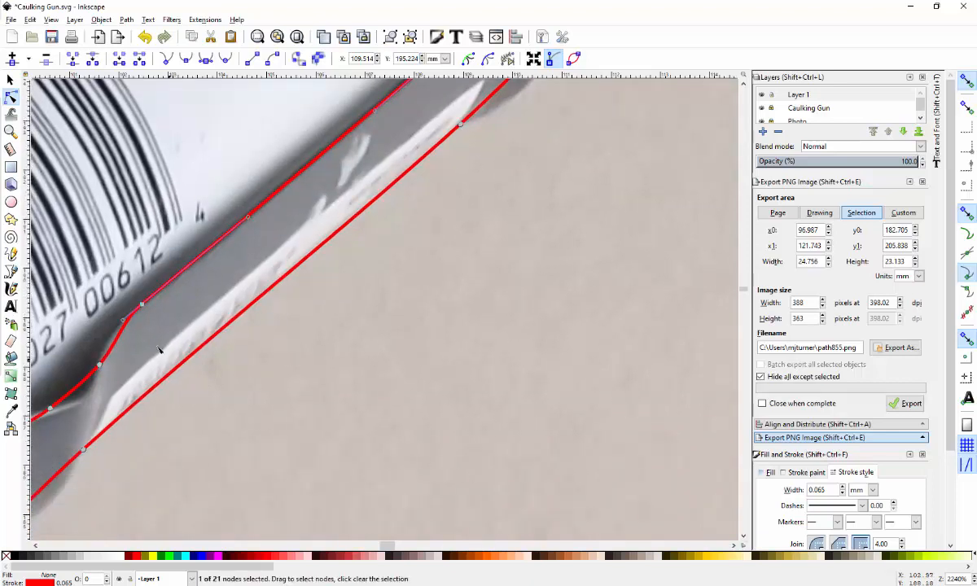
pyautogui.moveTo(125, 321); pyautogui.dragTo(84, 409)
pyautogui.click(99, 368)
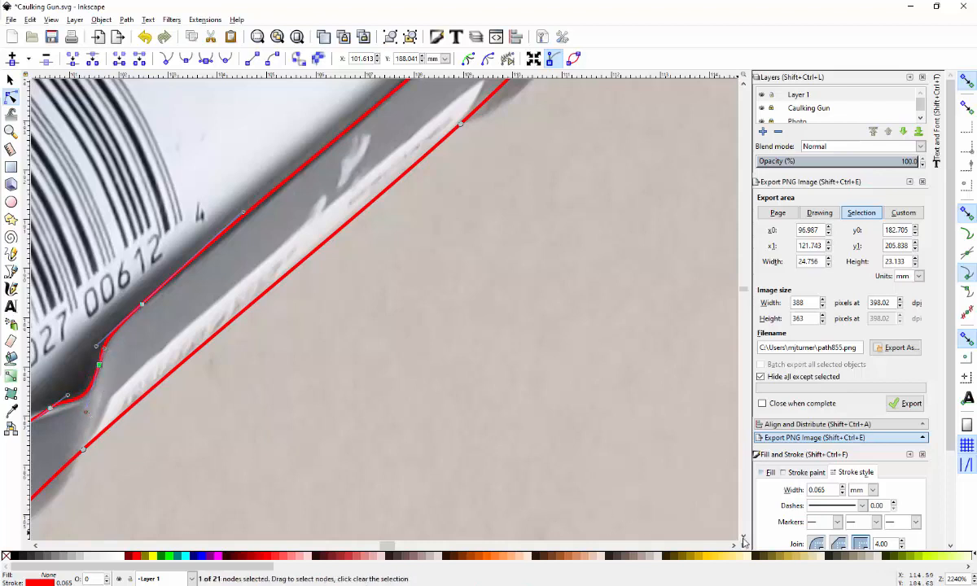
pyautogui.scroll(-1, 699, 507)
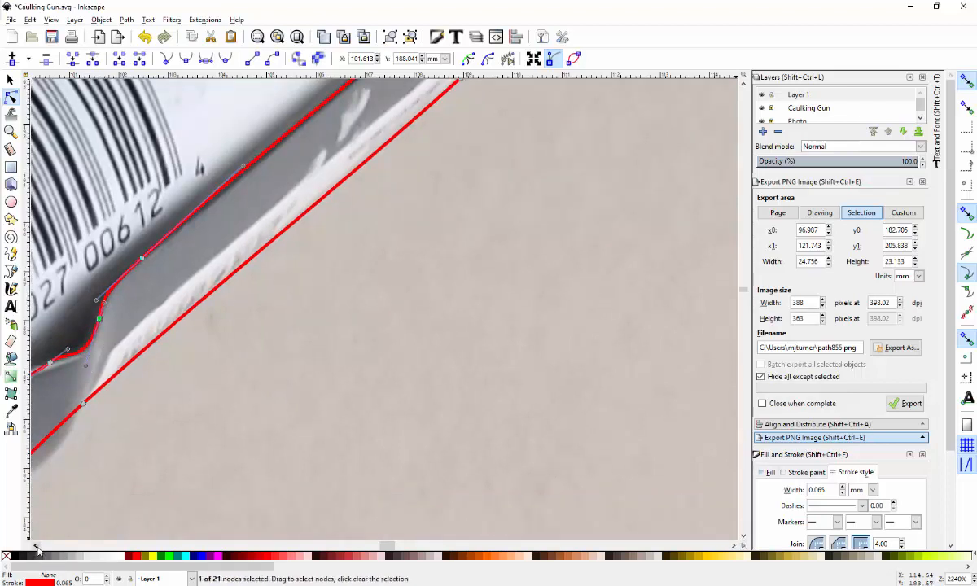
pyautogui.keyDown('shift'); pyautogui.hscroll(-5, 36, 515); pyautogui.keyUp('shift')
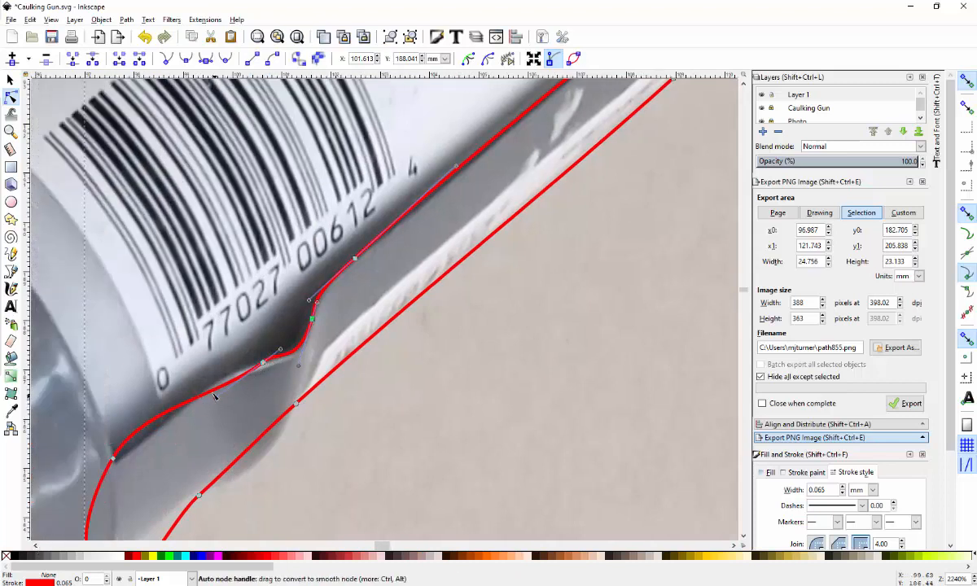
pyautogui.moveTo(223, 395); pyautogui.dragTo(233, 376)
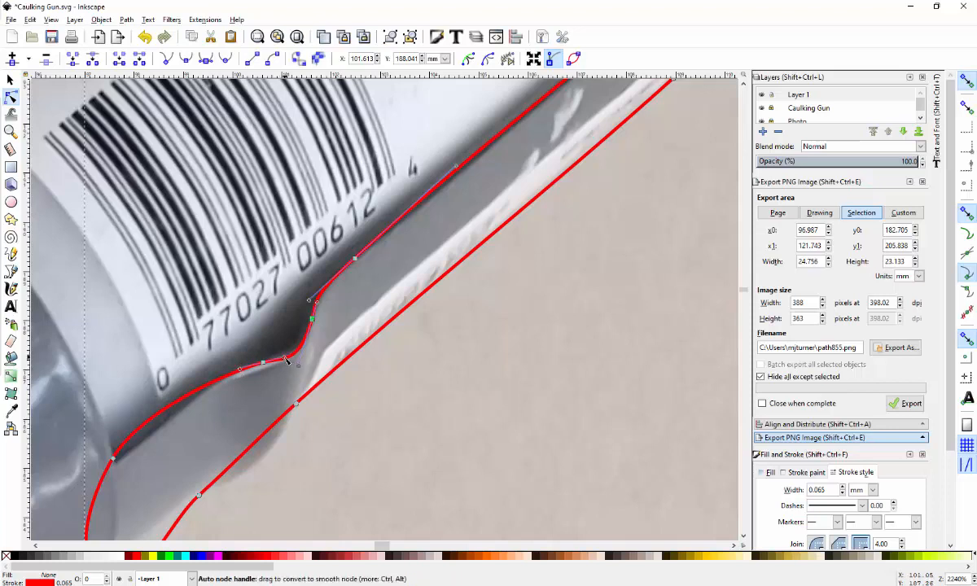
pyautogui.moveTo(284, 358); pyautogui.dragTo(311, 361)
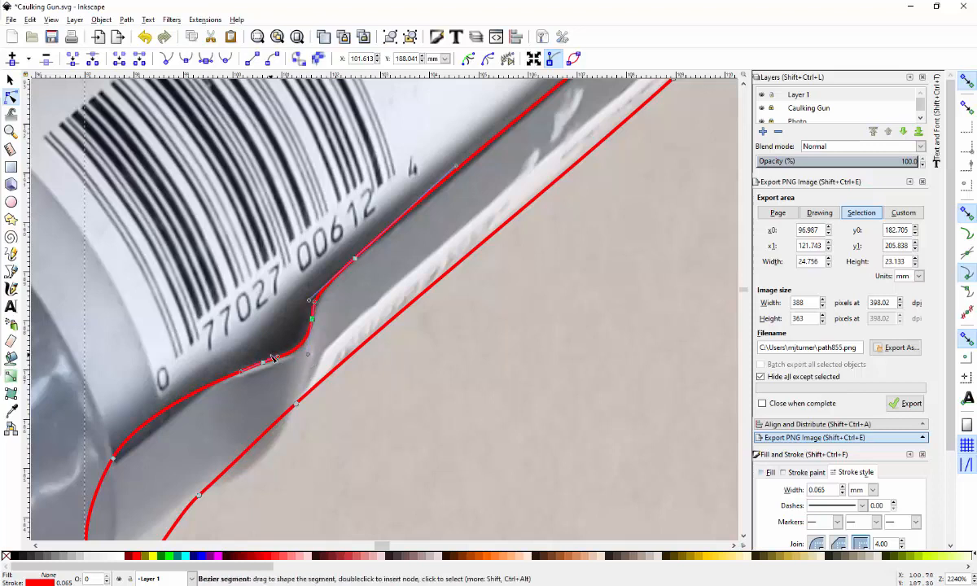
# Move the upper corner node at the cradle's cap end onto the photo's corner and refit the edge curve up to the notch
pyautogui.click(113, 458)
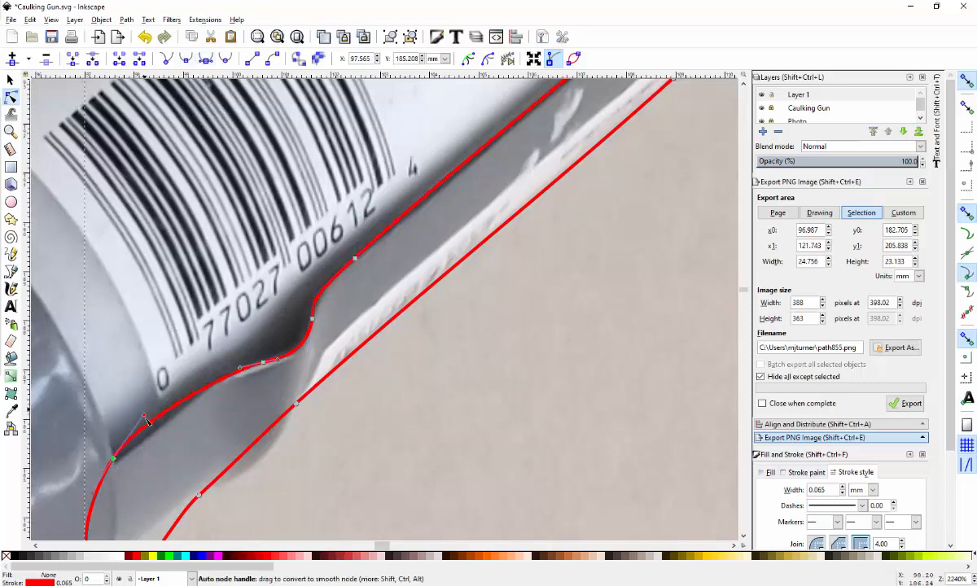
pyautogui.moveTo(143, 407); pyautogui.dragTo(137, 452)
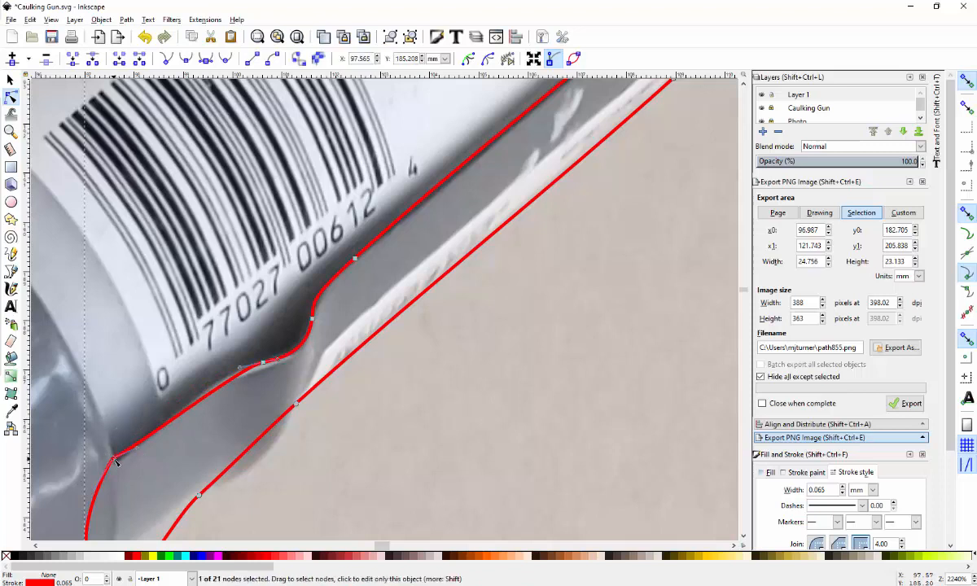
pyautogui.moveTo(115, 462); pyautogui.dragTo(148, 437)
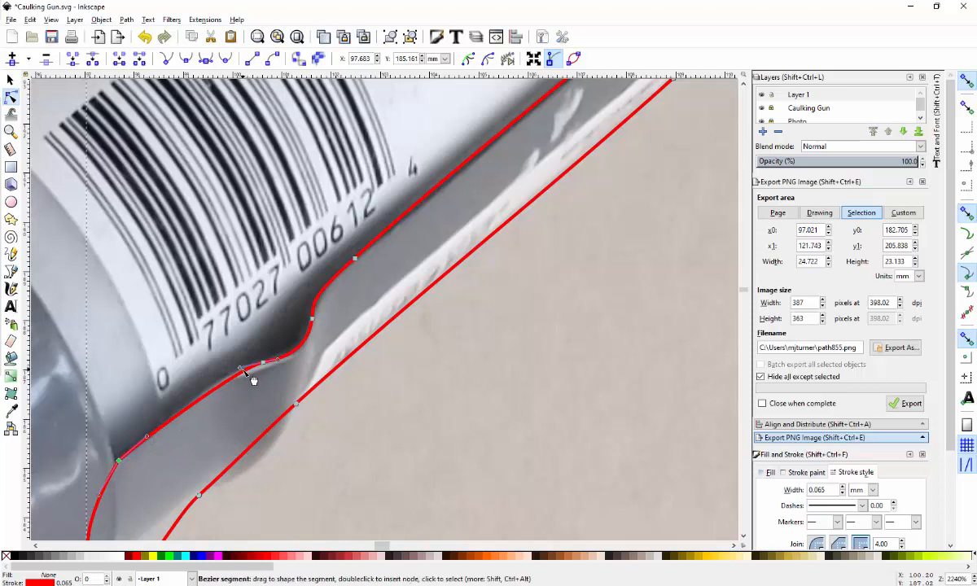
pyautogui.moveTo(242, 369); pyautogui.dragTo(218, 381)
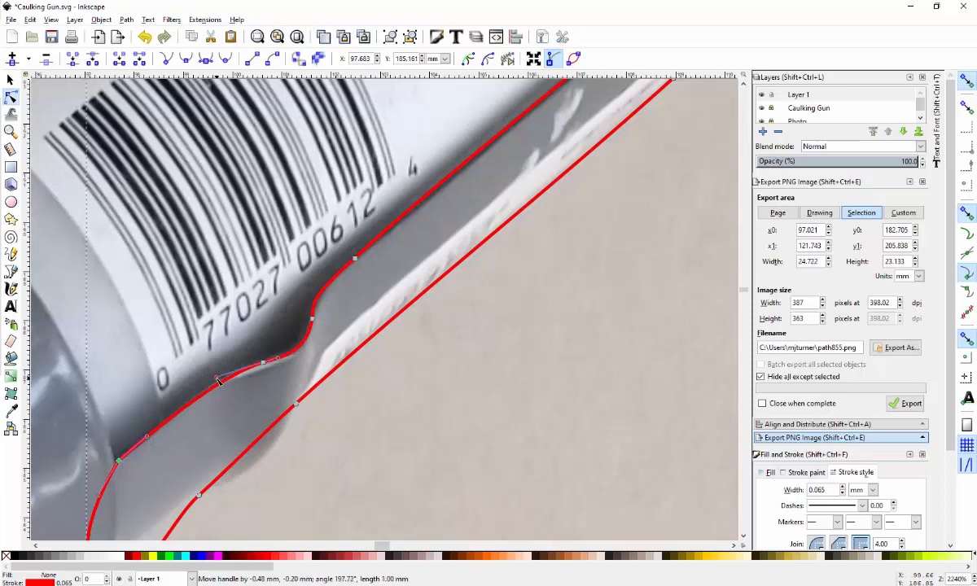
pyautogui.click(217, 444)
# Reshape the handles at the cap-end corners so the end edge follows the cap and the outline meets in a sharp lower tip
pyautogui.scroll(-4, 219, 446)
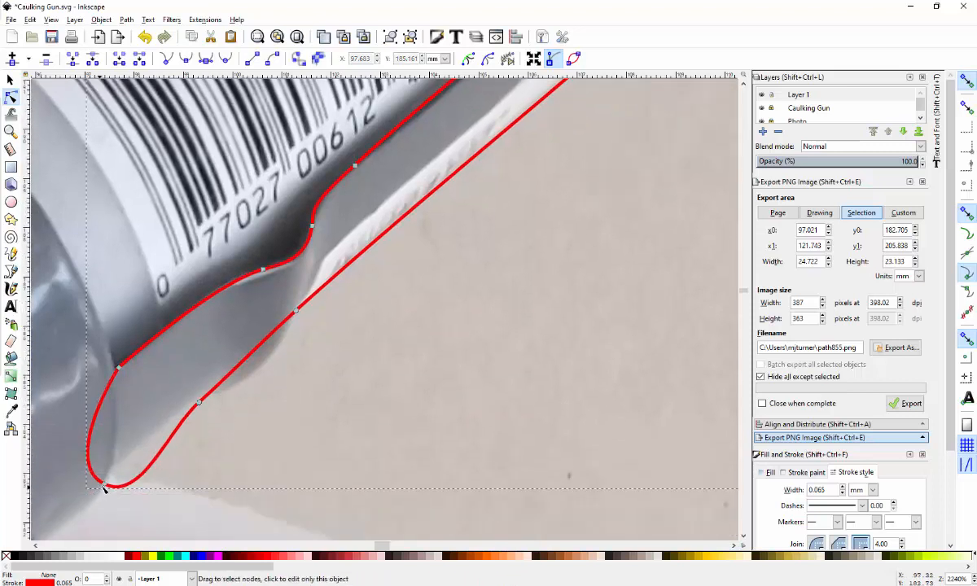
pyautogui.click(104, 486)
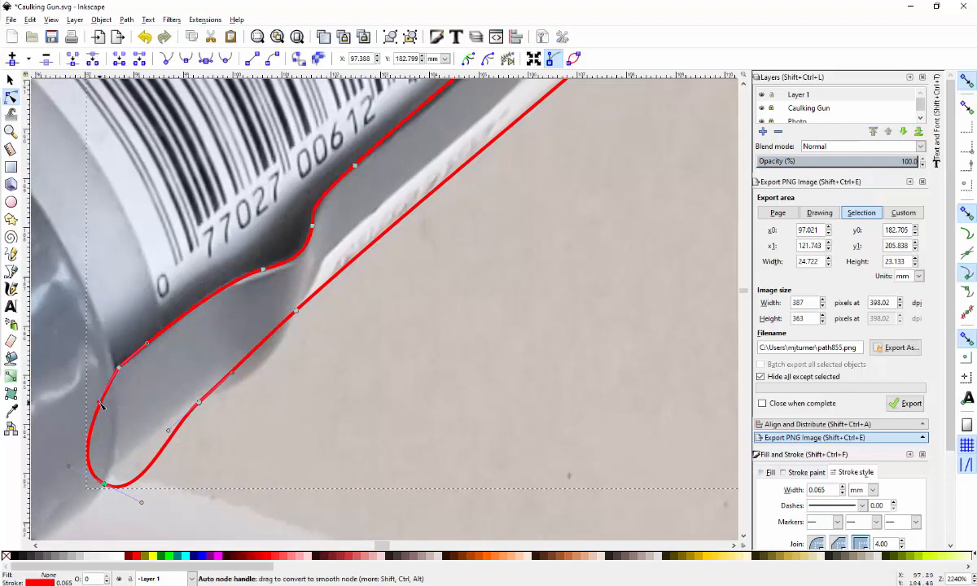
pyautogui.moveTo(100, 405); pyautogui.dragTo(120, 422)
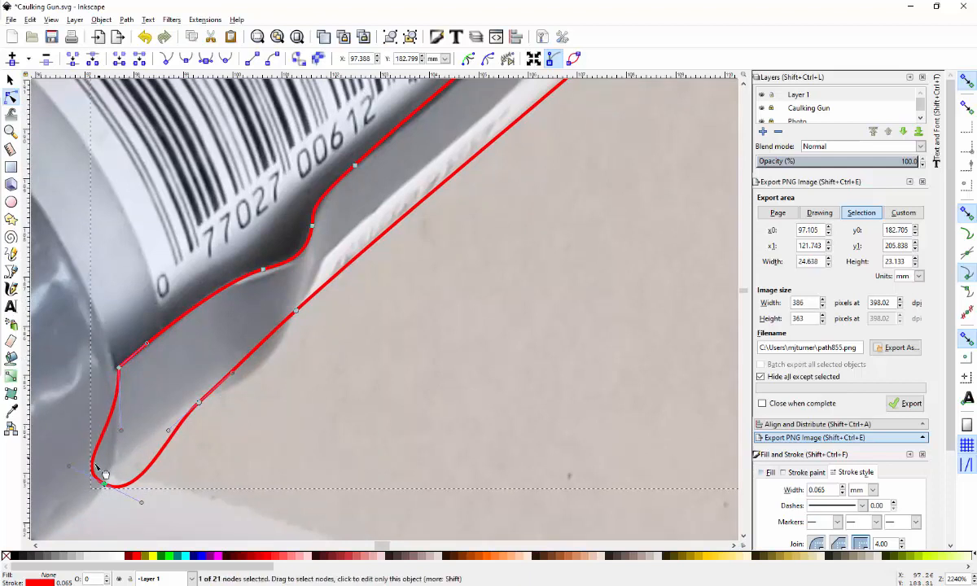
pyautogui.moveTo(69, 467); pyautogui.dragTo(119, 471)
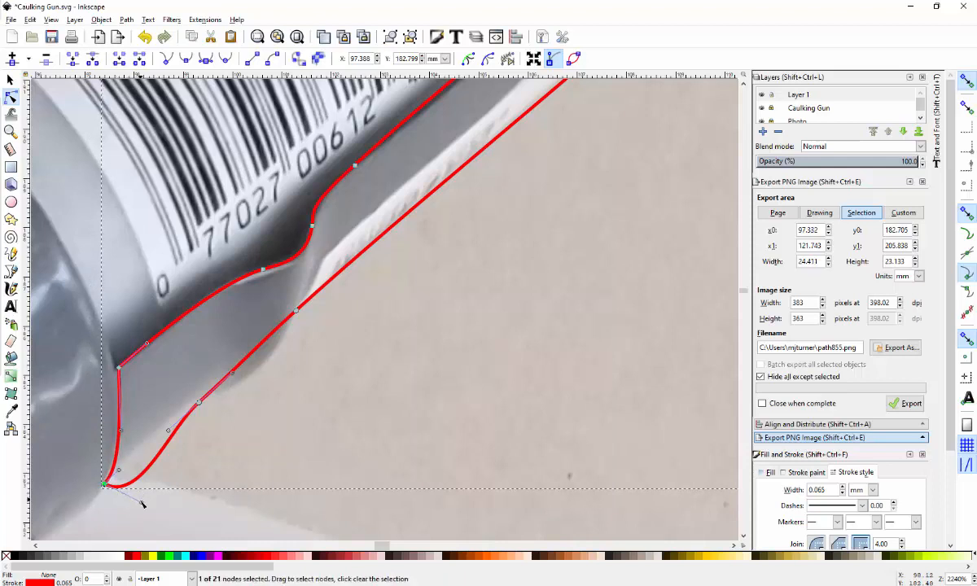
pyautogui.moveTo(142, 505); pyautogui.dragTo(143, 447)
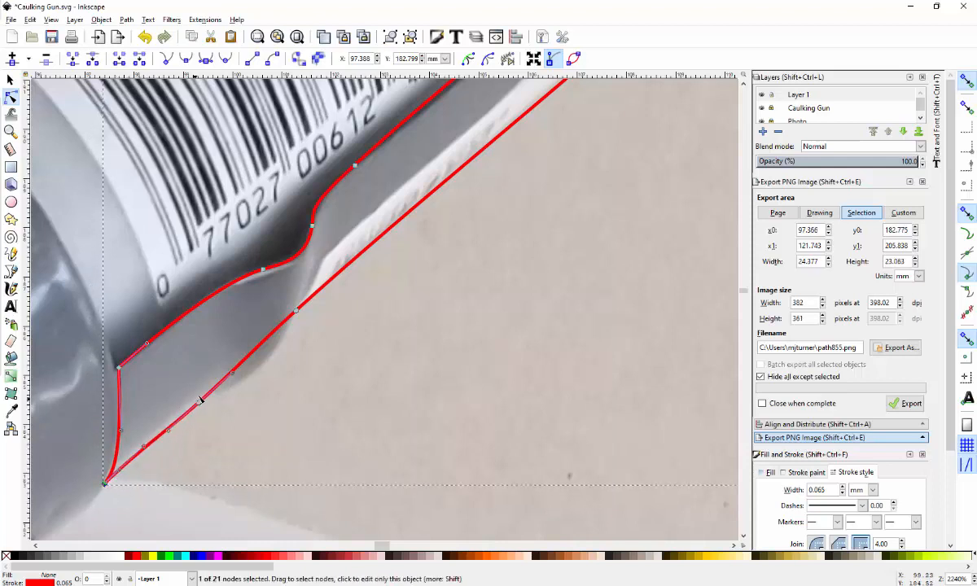
# Curve the lower outline around the bulge nearest the cap and retract the far-side handle of the bulge's upper node
pyautogui.moveTo(233, 376); pyautogui.dragTo(233, 376)
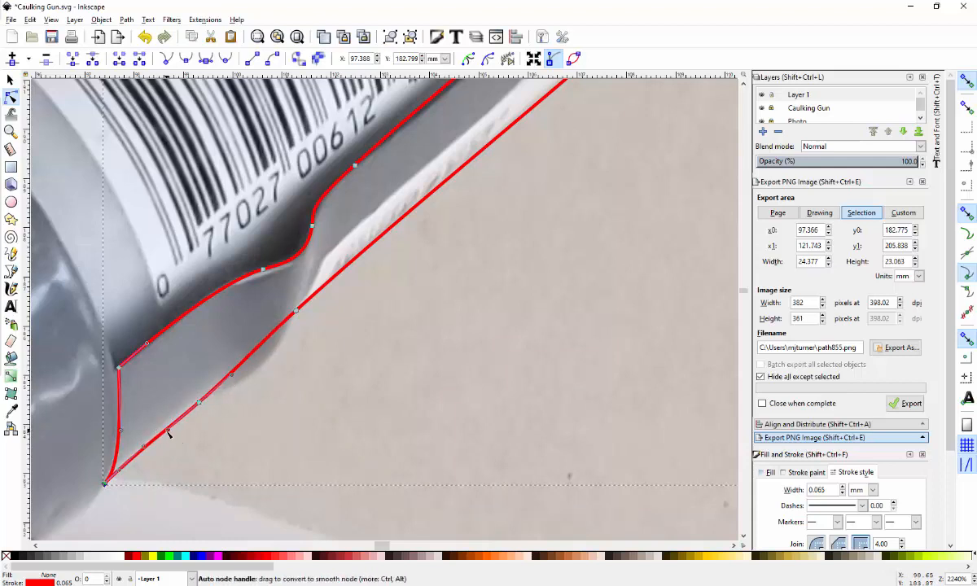
pyautogui.moveTo(168, 432); pyautogui.dragTo(290, 386)
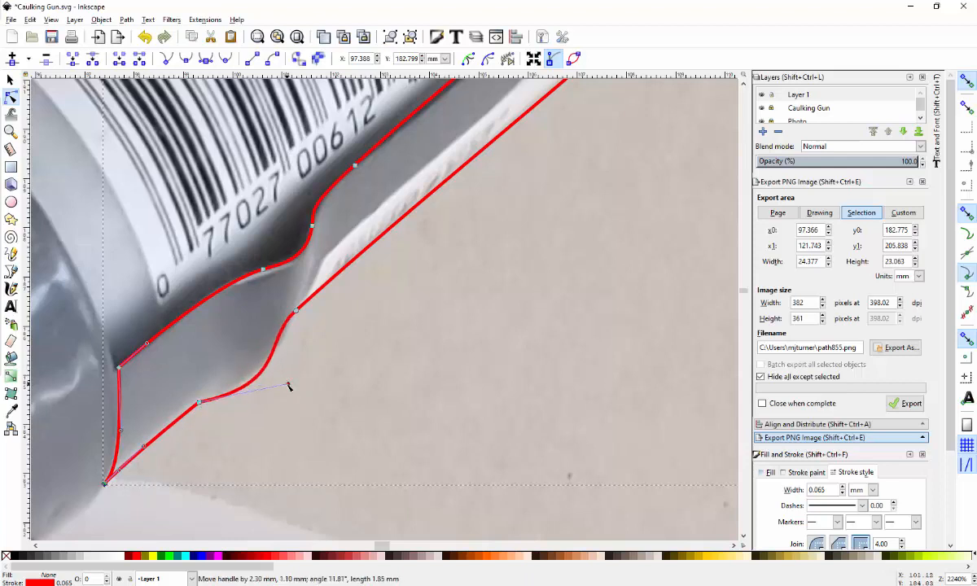
pyautogui.click(296, 311)
pyautogui.moveTo(420, 199); pyautogui.dragTo(298, 312)
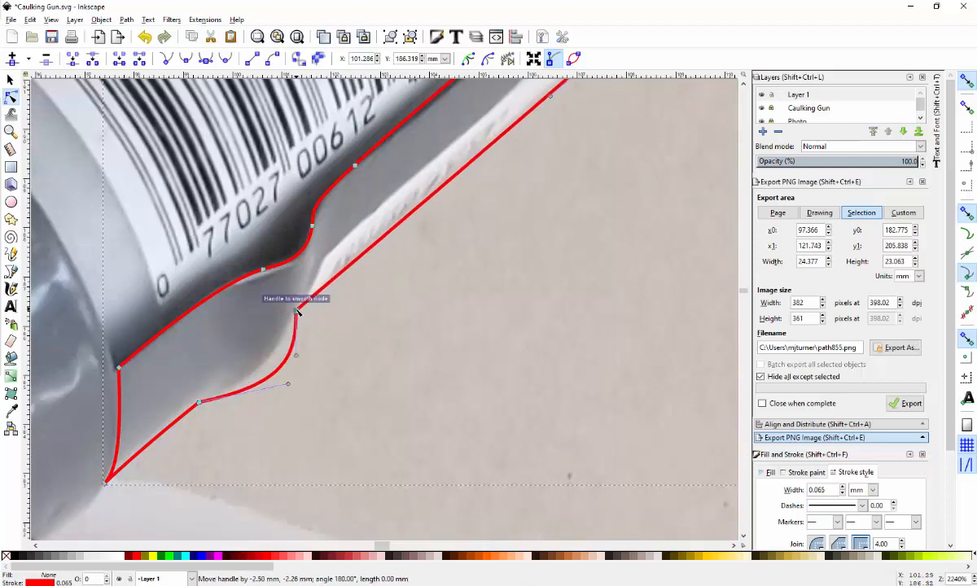
pyautogui.moveTo(298, 358); pyautogui.dragTo(279, 351)
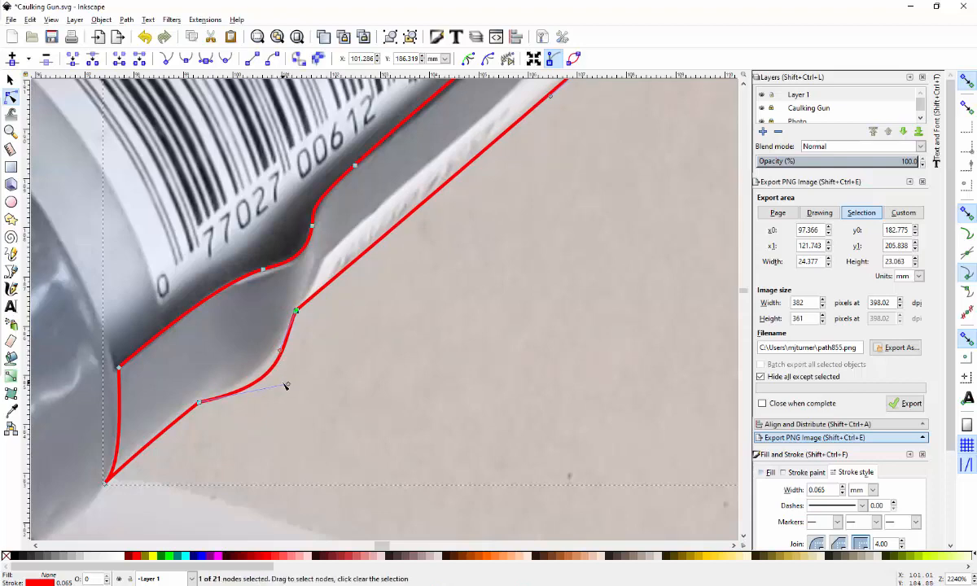
pyautogui.moveTo(289, 386); pyautogui.dragTo(260, 386)
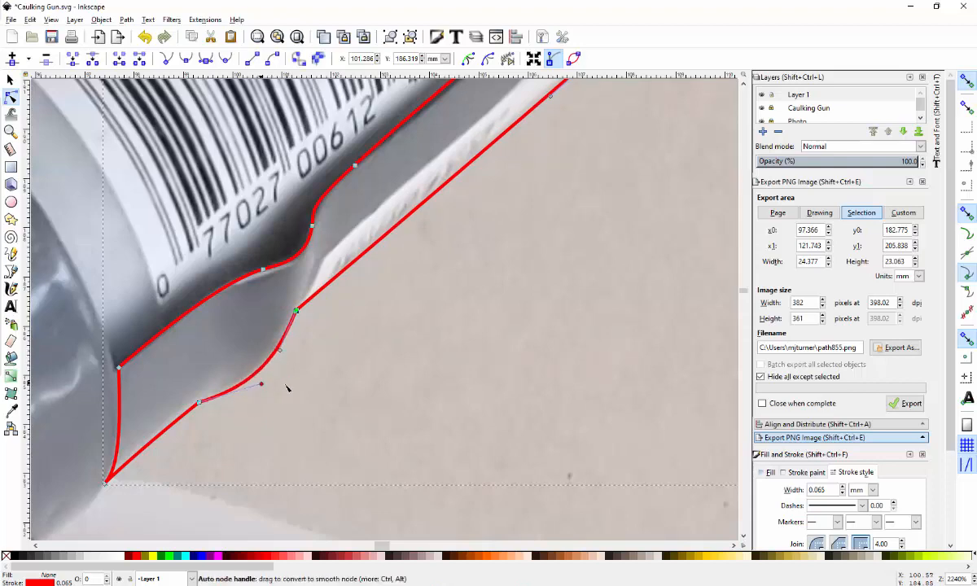
pyautogui.click(307, 388)
# Reshape the node handles on the lower outline to curve the segment around the middle bulge
pyautogui.keyDown('ctrl'); pyautogui.scroll(-3, 307, 389); pyautogui.keyUp('ctrl')
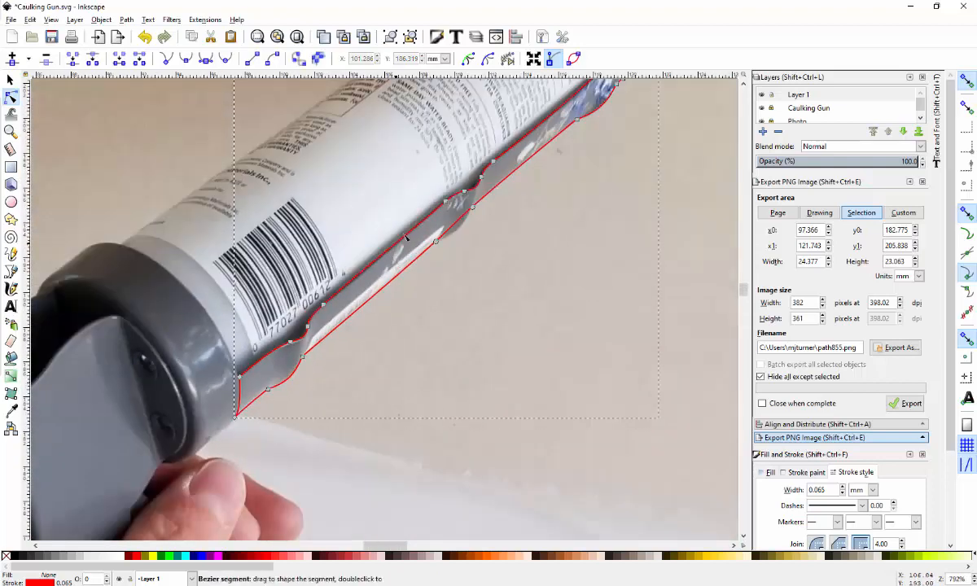
pyautogui.keyDown('ctrl'); pyautogui.scroll(2, 506, 174); pyautogui.keyUp('ctrl')
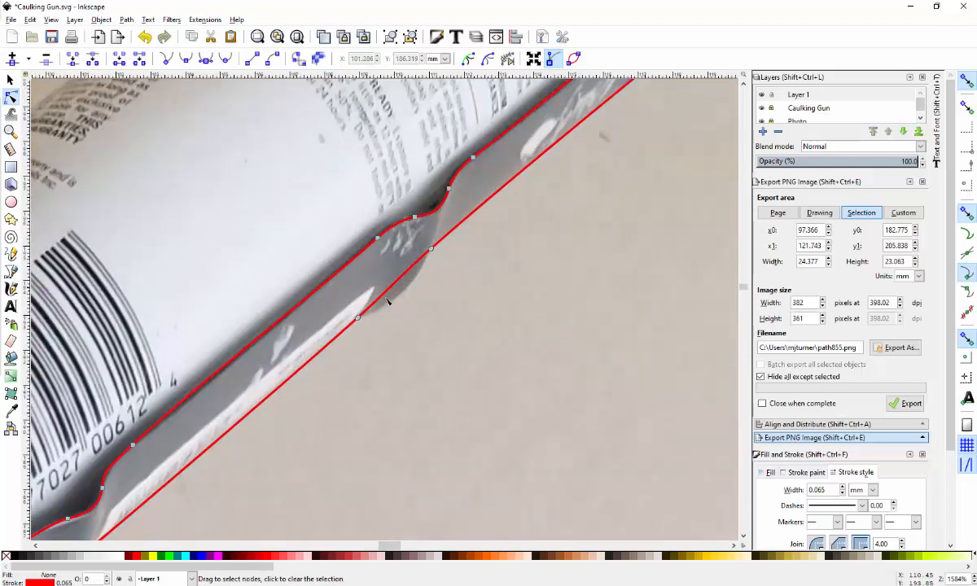
pyautogui.click(359, 320)
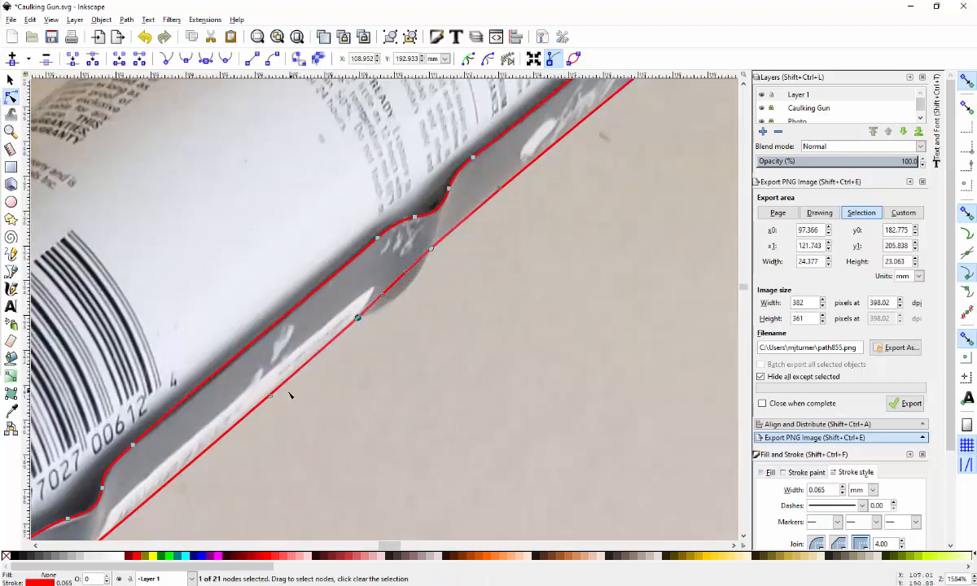
pyautogui.moveTo(272, 399); pyautogui.dragTo(399, 318)
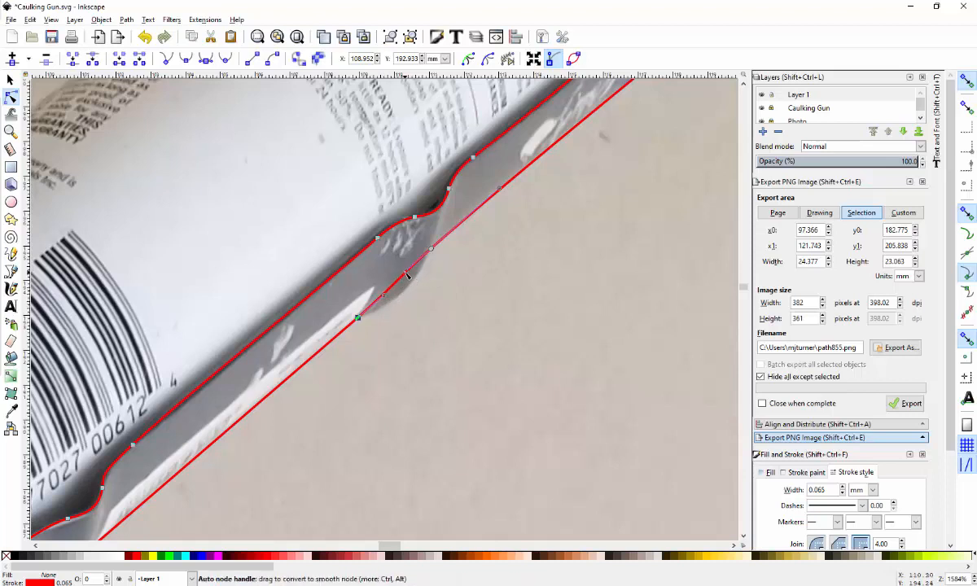
pyautogui.moveTo(407, 272); pyautogui.dragTo(407, 298)
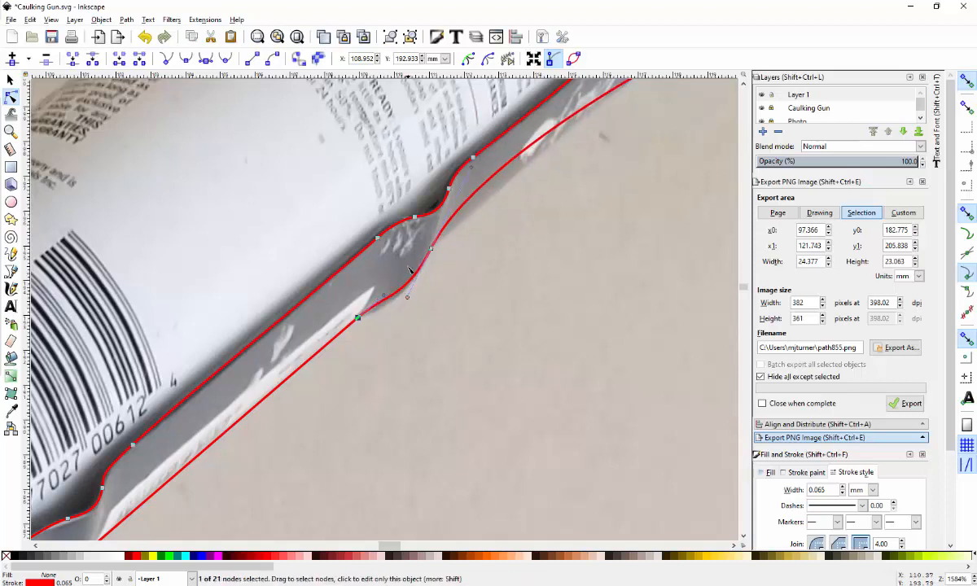
# Try retracting the long handle of the node at the middle bulge's upper end, and undo the attempt
pyautogui.moveTo(471, 167); pyautogui.dragTo(430, 250)
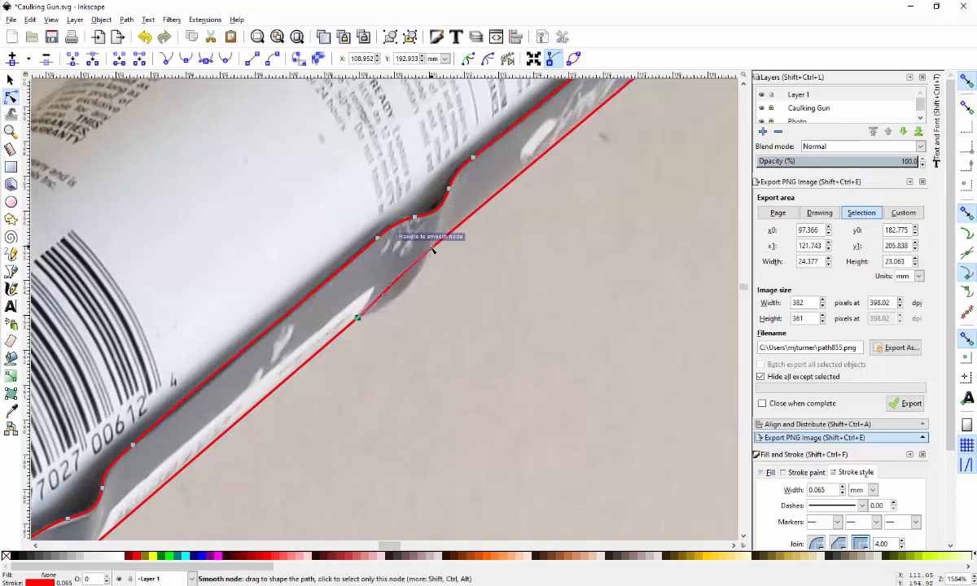
pyautogui.moveTo(391, 286); pyautogui.dragTo(395, 281)
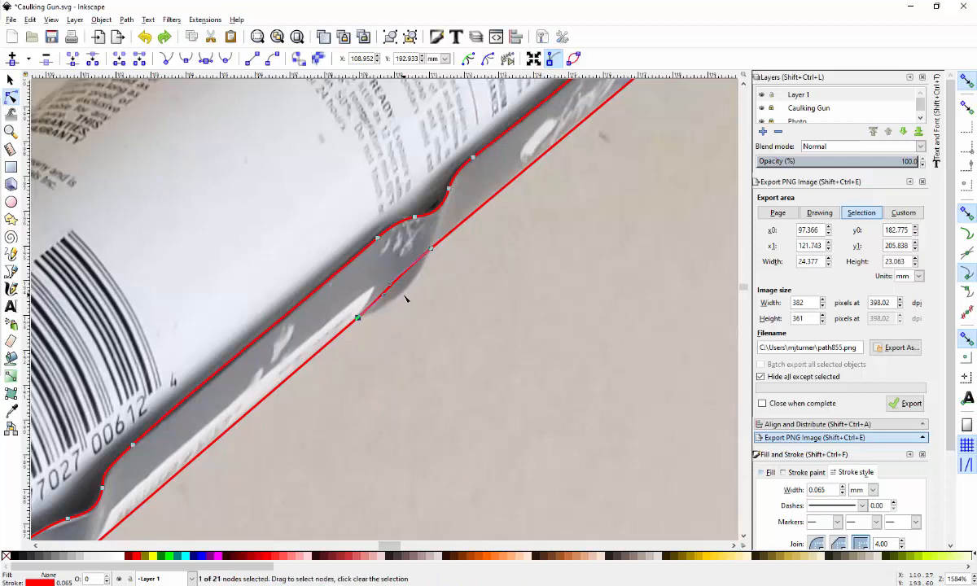
pyautogui.keyDown('ctrl'); pyautogui.click(432, 251); pyautogui.keyUp('ctrl')
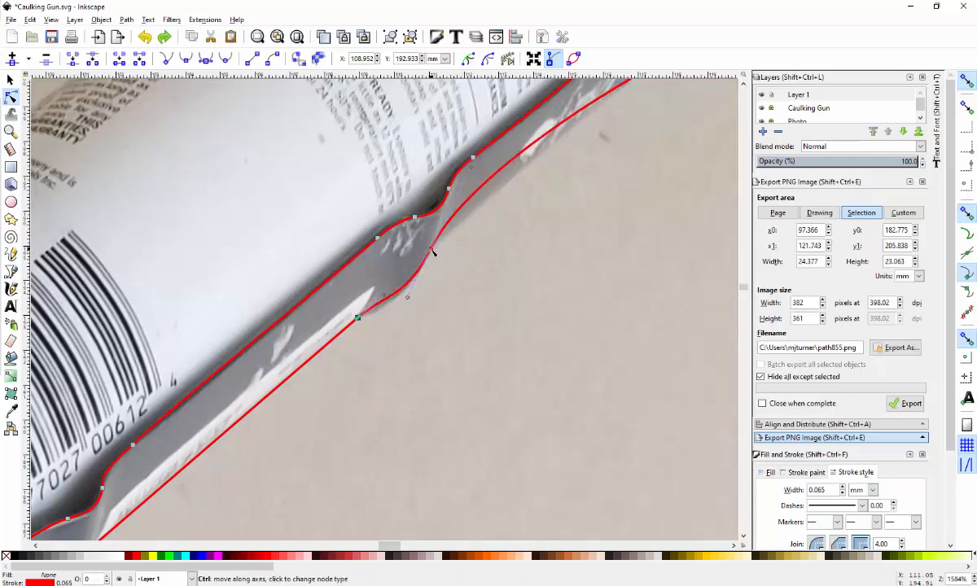
# Straighten the lower outline between the middle bulge and the cap-end bulge, and round the middle bulge's curve to match the photo
pyautogui.click(432, 250)
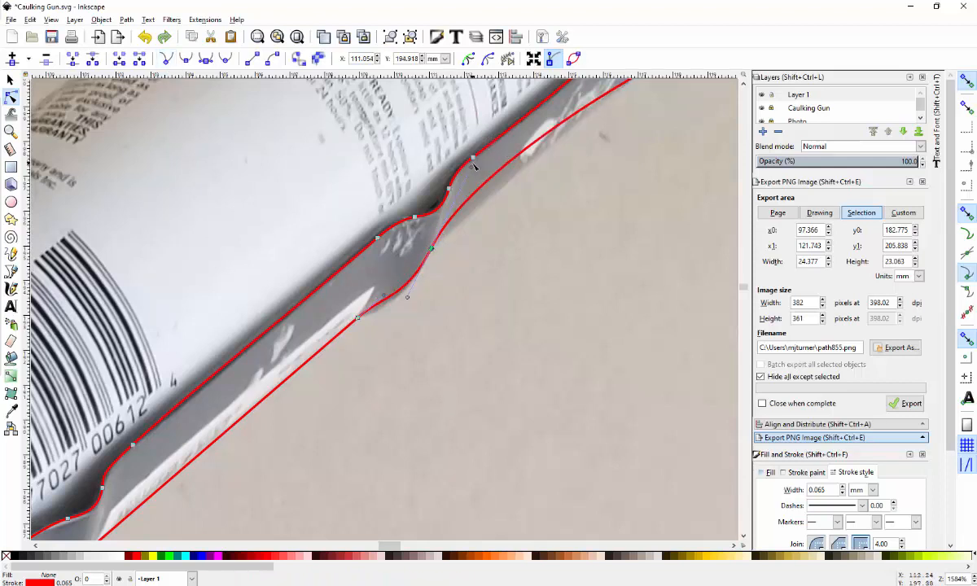
pyautogui.moveTo(472, 168); pyautogui.dragTo(479, 202)
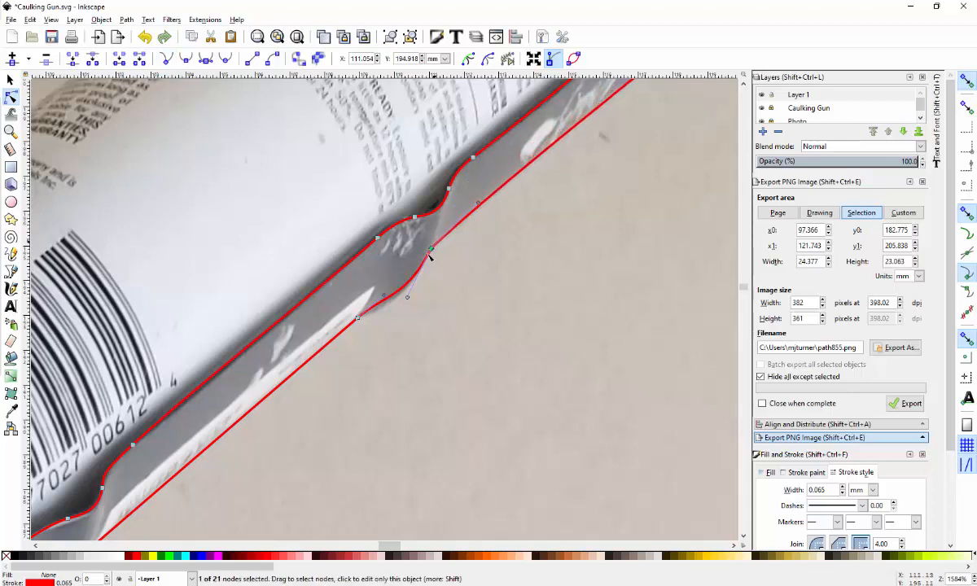
pyautogui.click(359, 317)
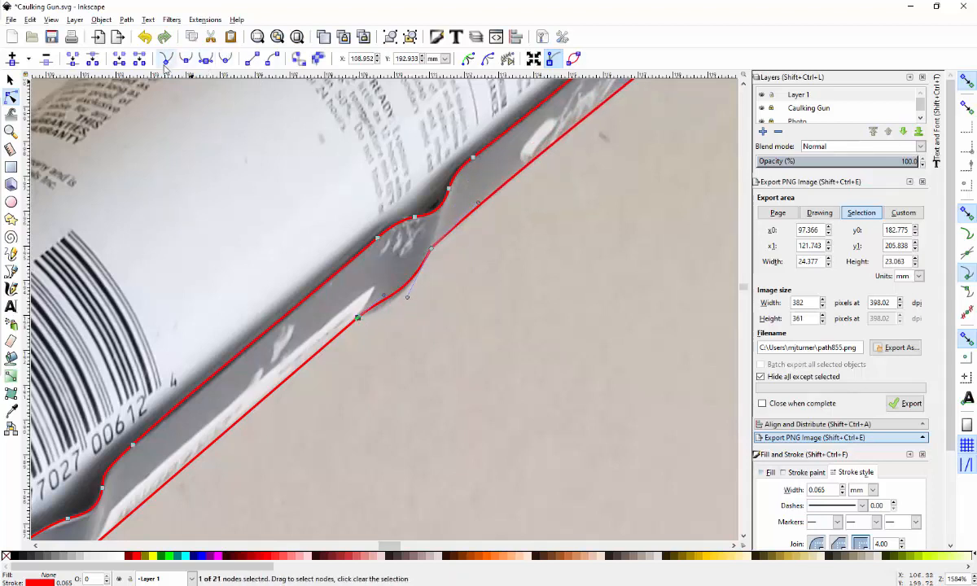
pyautogui.moveTo(388, 300); pyautogui.dragTo(411, 295)
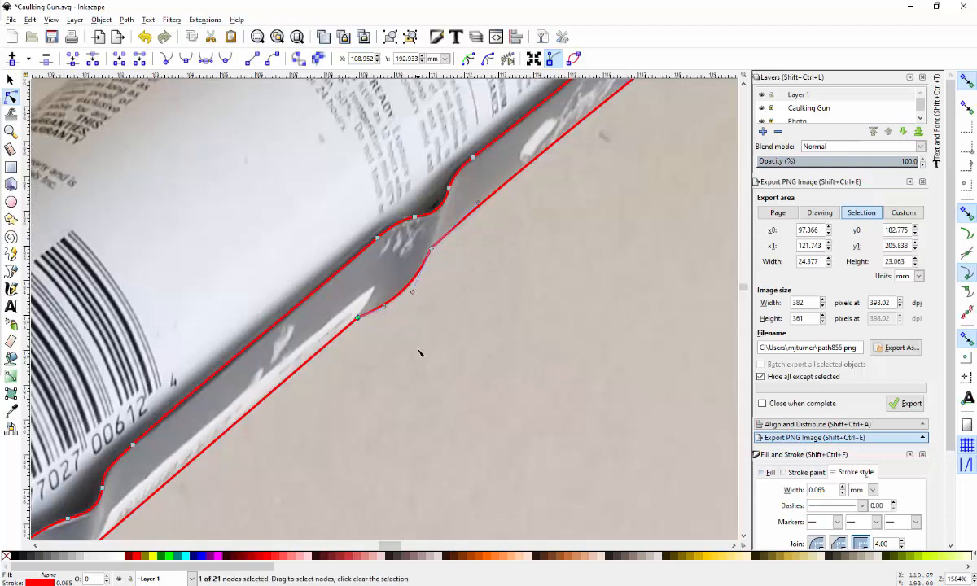
# Fill the cradle path with grey sampled from the photo's cradle and set its stroke to the same grey
pyautogui.keyDown('ctrl'); pyautogui.scroll(-2, 421, 346); pyautogui.keyUp('ctrl')
pyautogui.keyDown('ctrl'); pyautogui.scroll(-1, 421, 349); pyautogui.keyUp('ctrl')
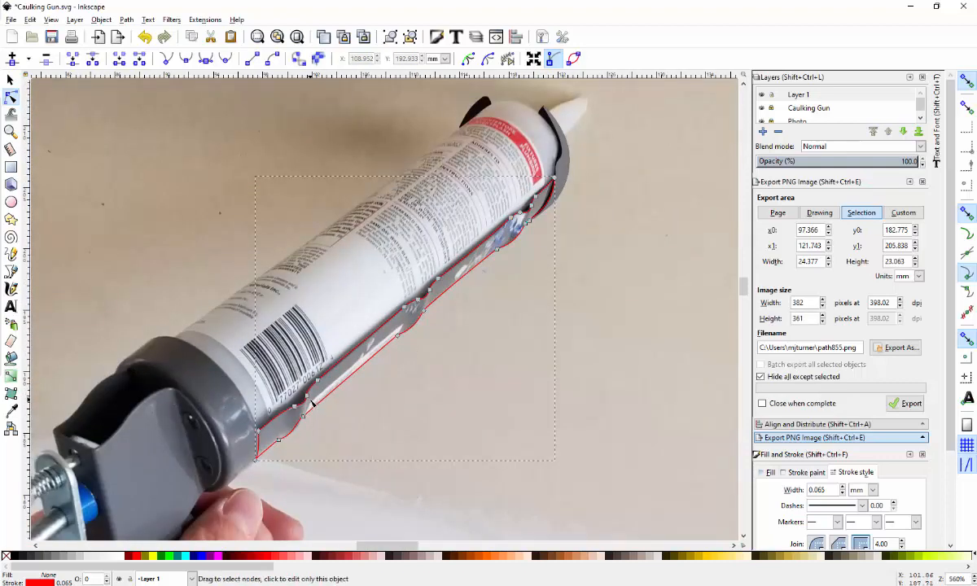
pyautogui.click(12, 412)
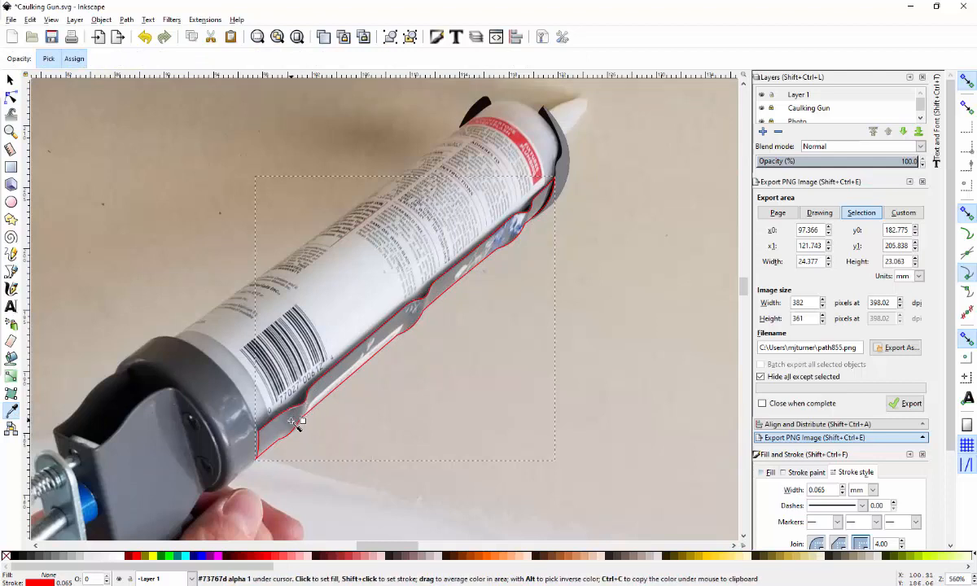
pyautogui.click(346, 372)
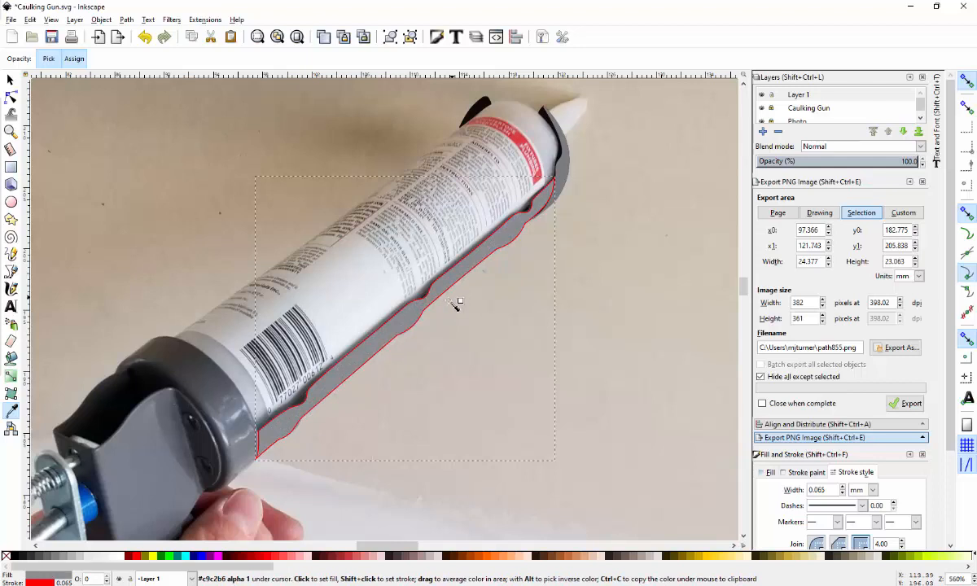
pyautogui.keyDown('shift'); pyautogui.click(416, 313); pyautogui.keyUp('shift')
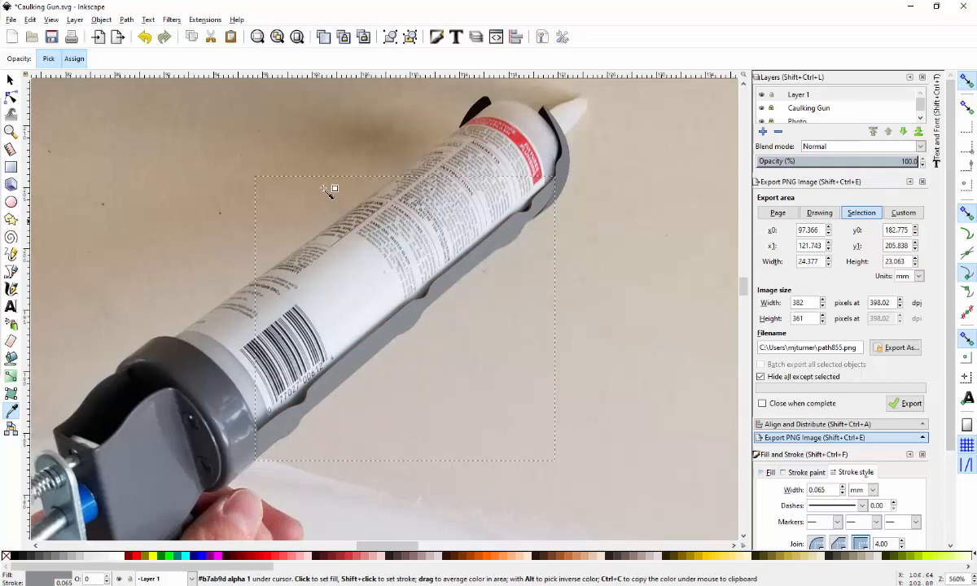
# Move the grey cradle path from Layer 1 to the Caulking Gun layer
pyautogui.click(10, 80)
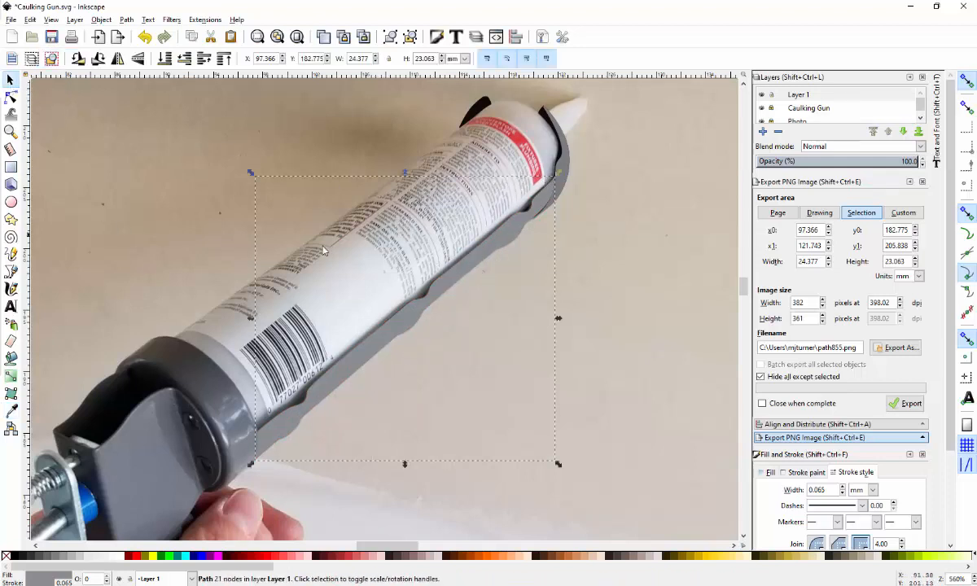
pyautogui.rightClick(438, 299)
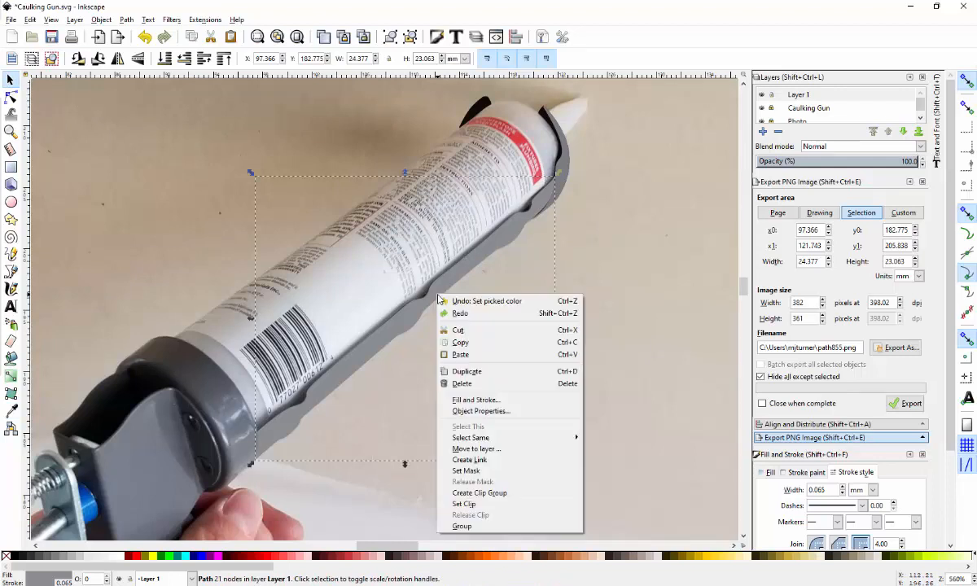
pyautogui.click(477, 450)
pyautogui.click(486, 280)
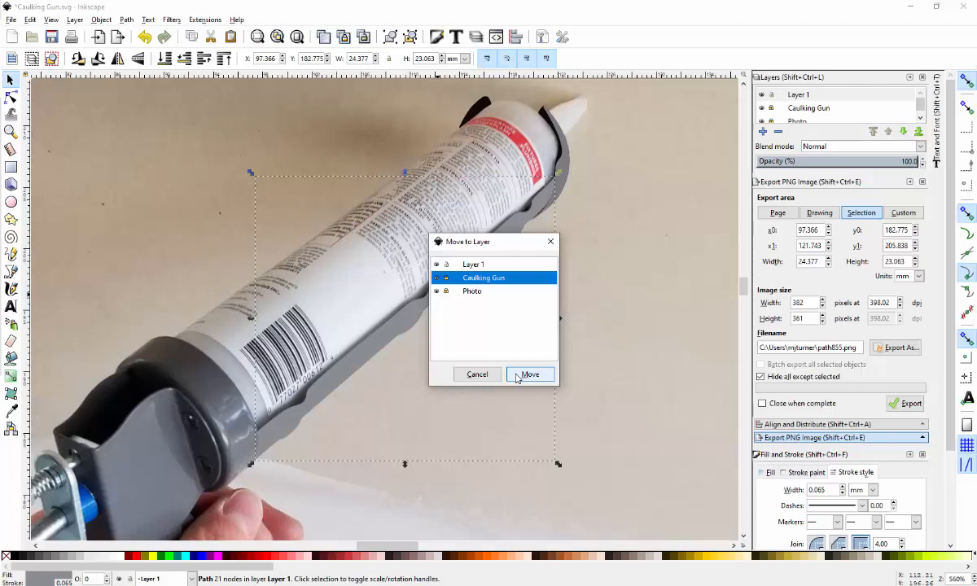
pyautogui.click(516, 376)
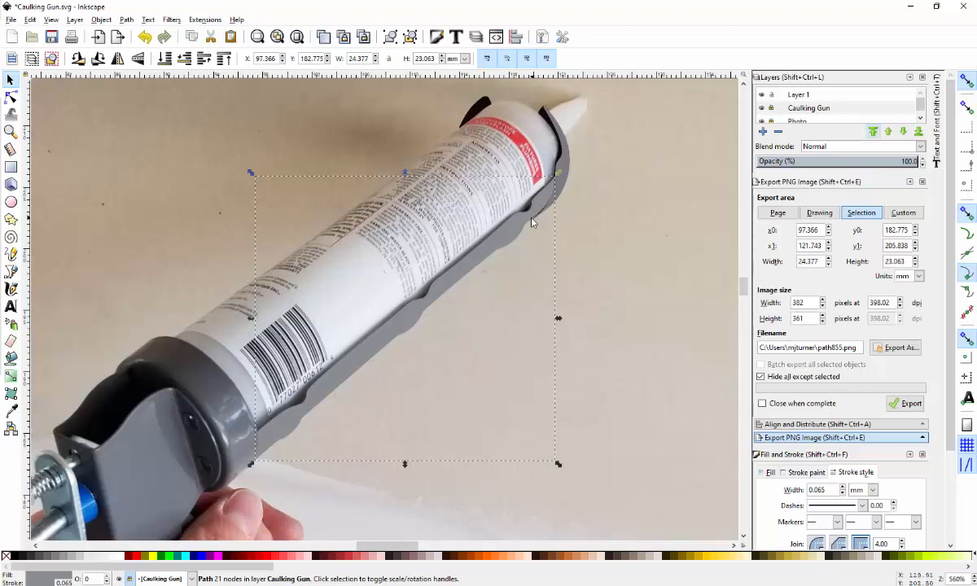
# Unlock the Caulking Gun layer, then copy and paste the cradle path and place the duplicate just below the original
pyautogui.click(771, 109)
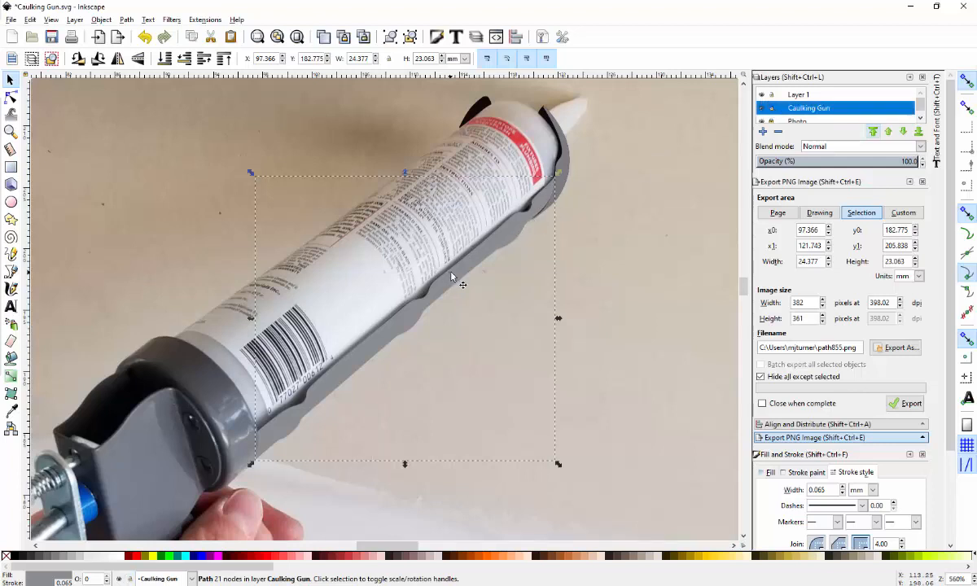
pyautogui.press('ctrl')
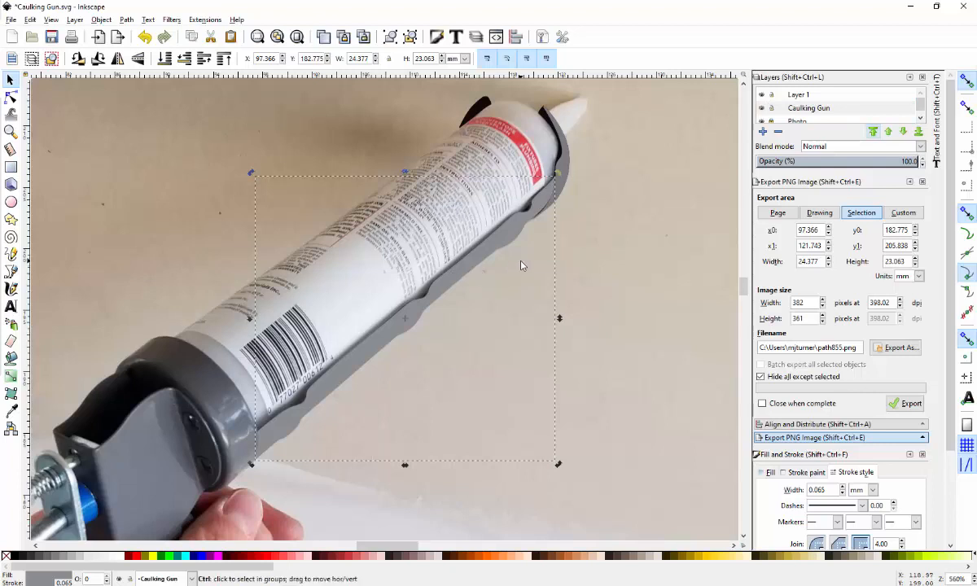
pyautogui.hotkey('ctrl', 'v')
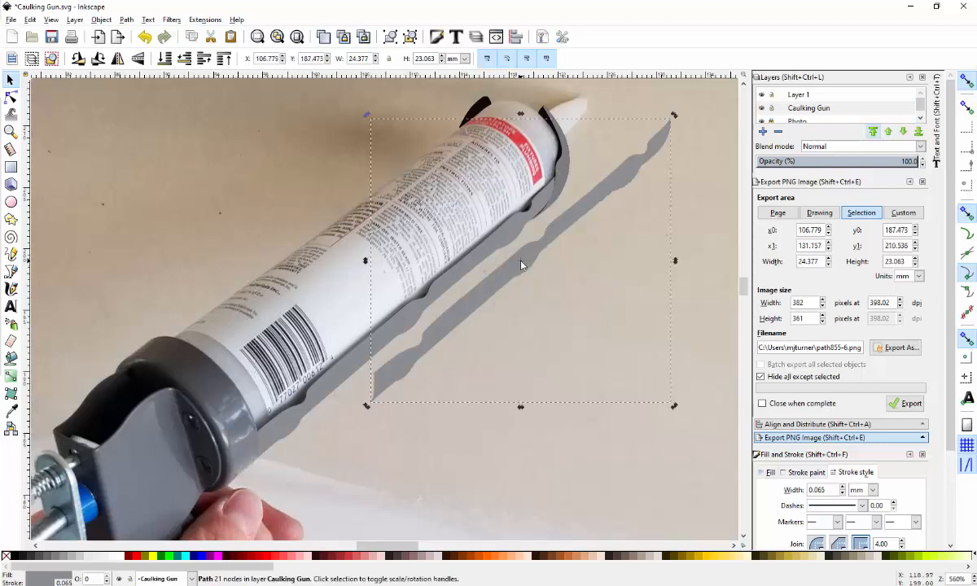
pyautogui.moveTo(535, 259); pyautogui.dragTo(452, 331)
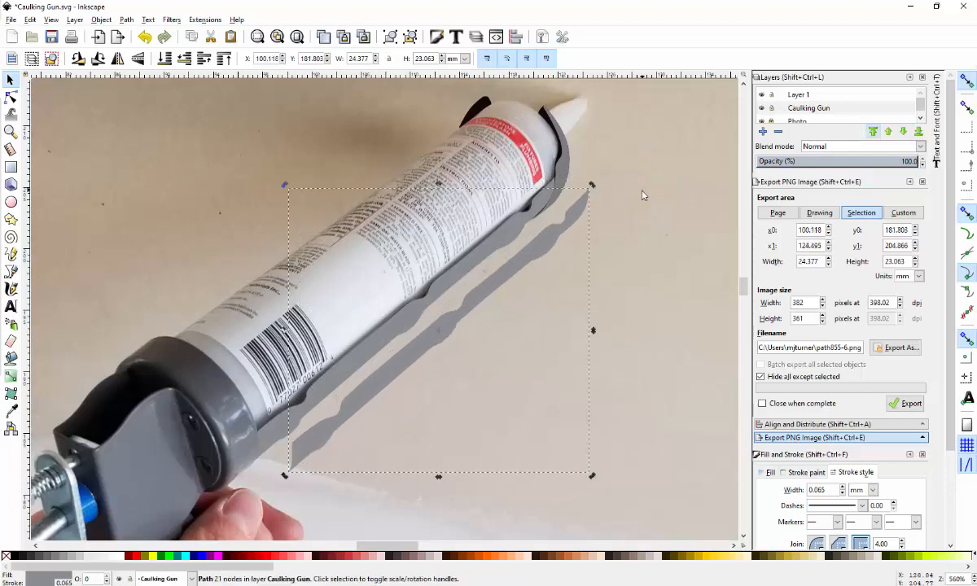
# Move the duplicate cradle path to Layer 1
pyautogui.rightClick(522, 272)
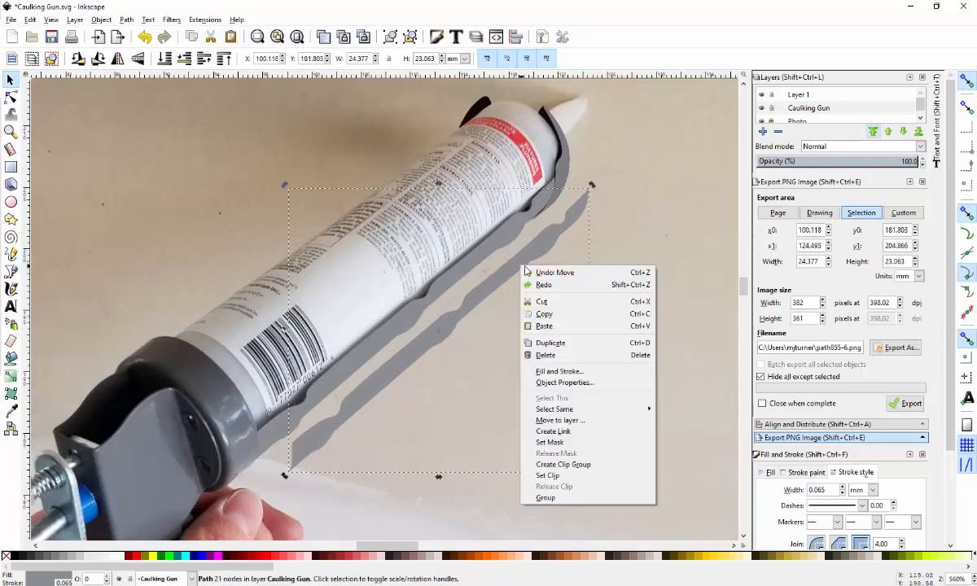
pyautogui.click(583, 422)
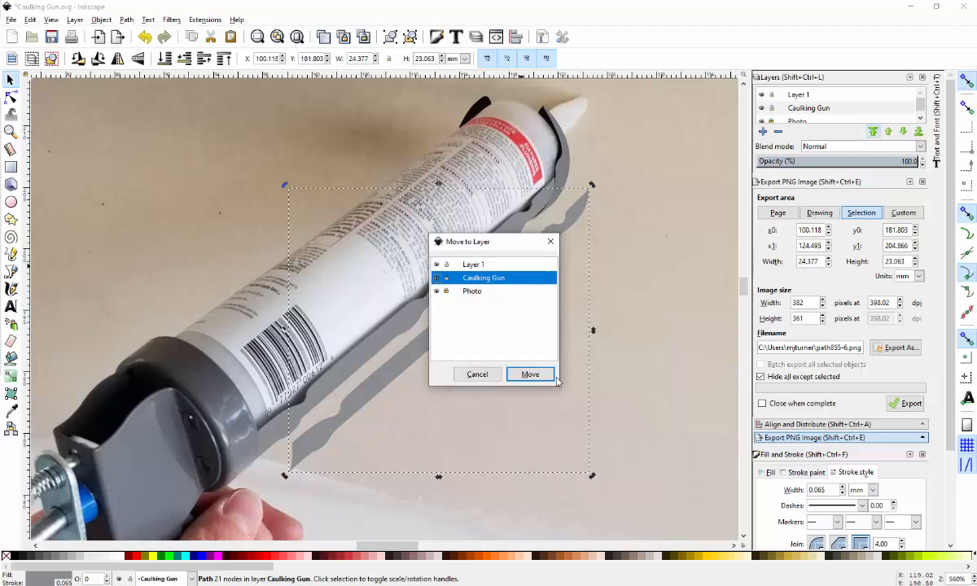
pyautogui.click(471, 265)
pyautogui.click(529, 375)
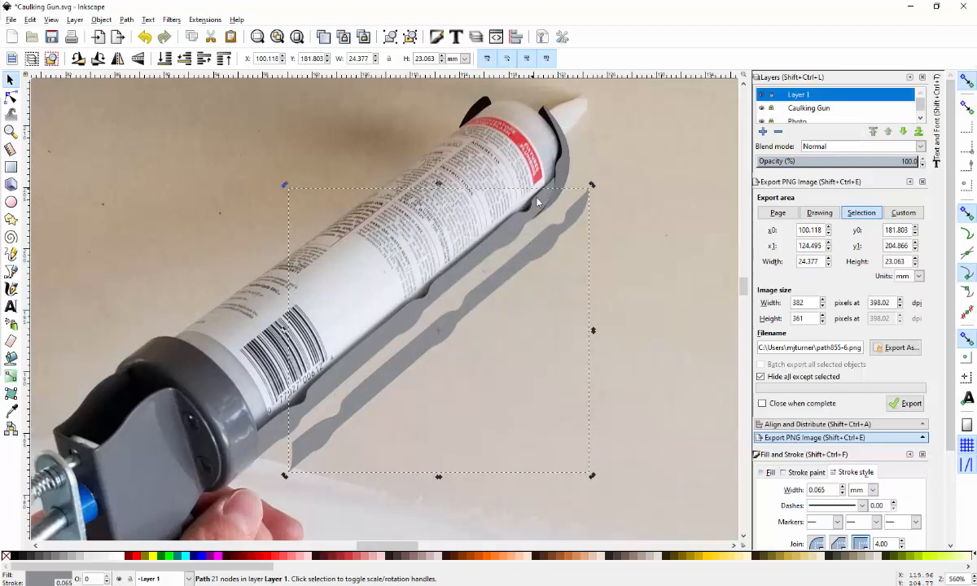
# Align the duplicate cradle path exactly over the original by snapping its nodes together
pyautogui.click(513, 180)
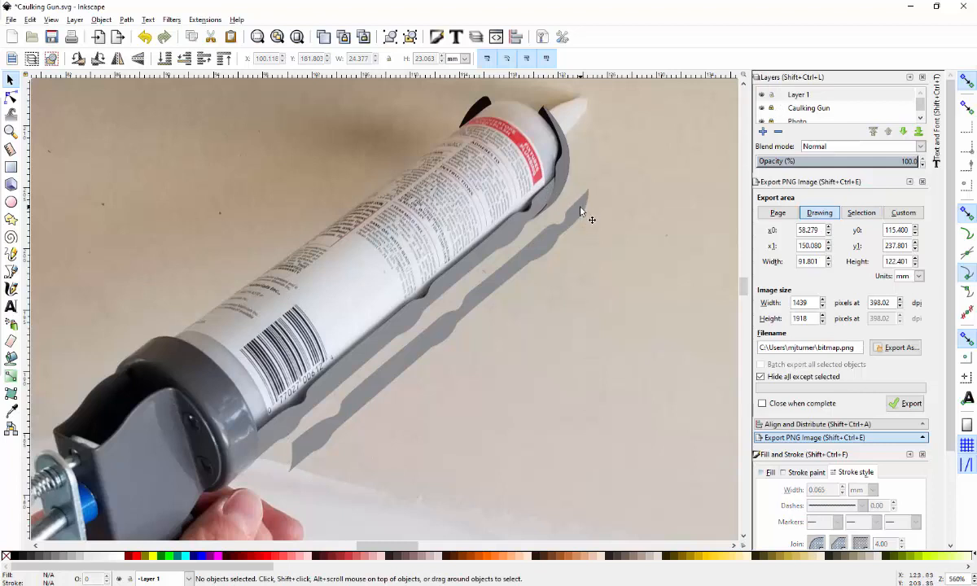
pyautogui.click(550, 255)
pyautogui.moveTo(540, 263); pyautogui.dragTo(502, 257)
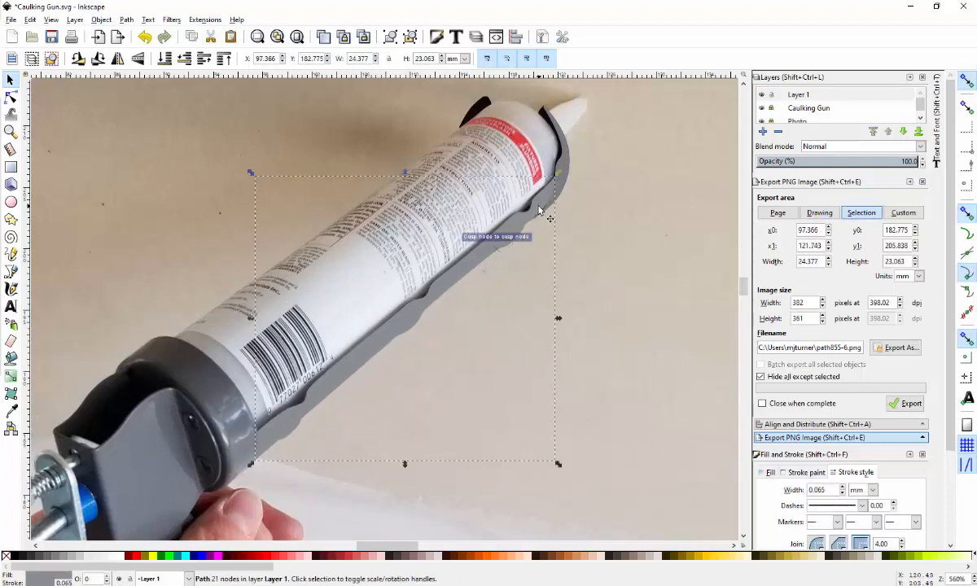
# Fill the duplicate cradle path with a dark grey sampled near the upper edge at the cap end
pyautogui.keyDown('ctrl'); pyautogui.scroll(3, 535, 209); pyautogui.keyUp('ctrl')
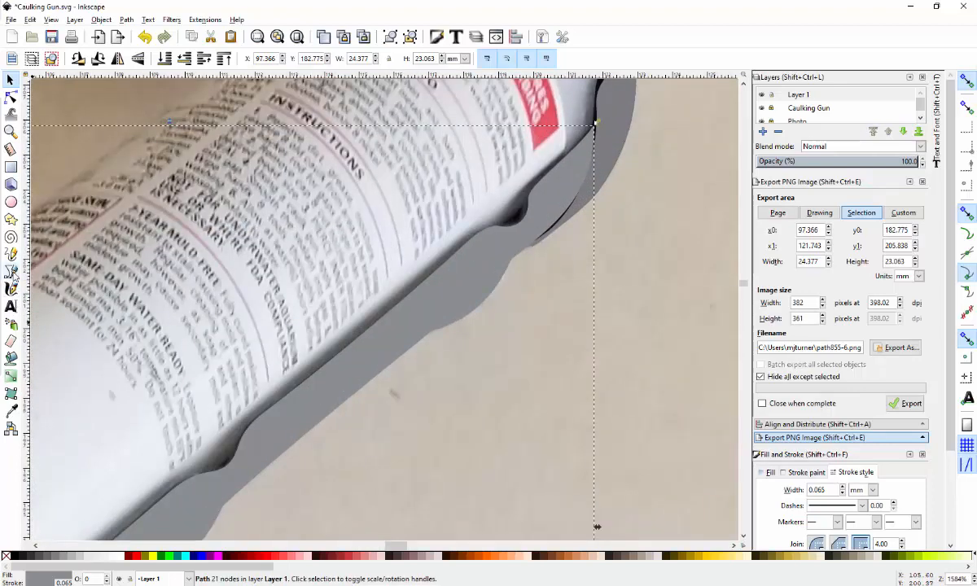
pyautogui.click(10, 97)
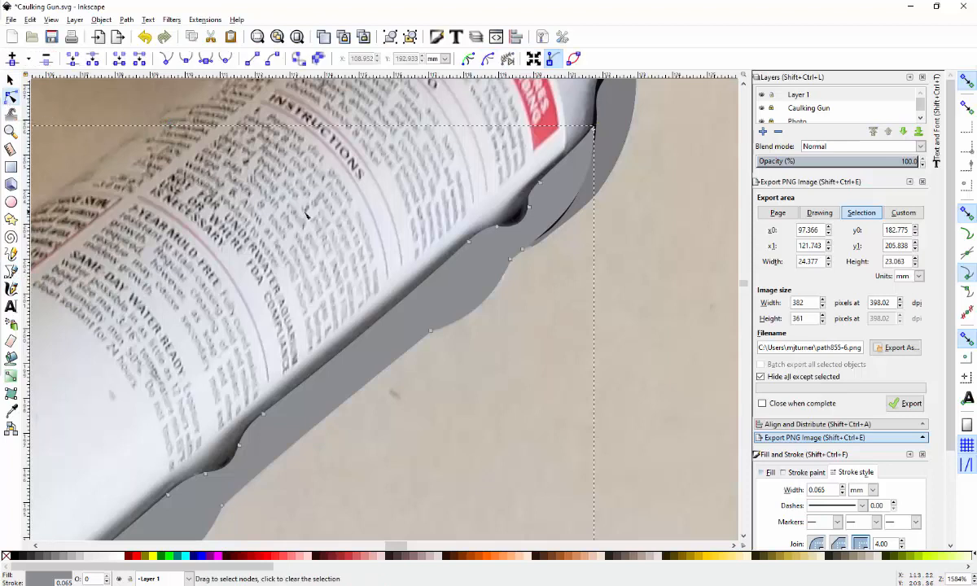
pyautogui.click(10, 412)
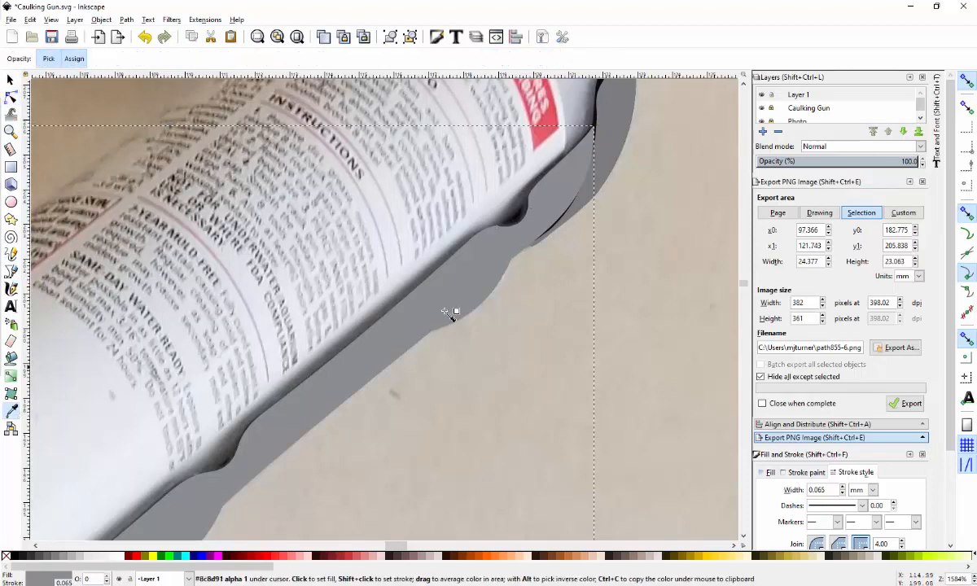
pyautogui.click(532, 188)
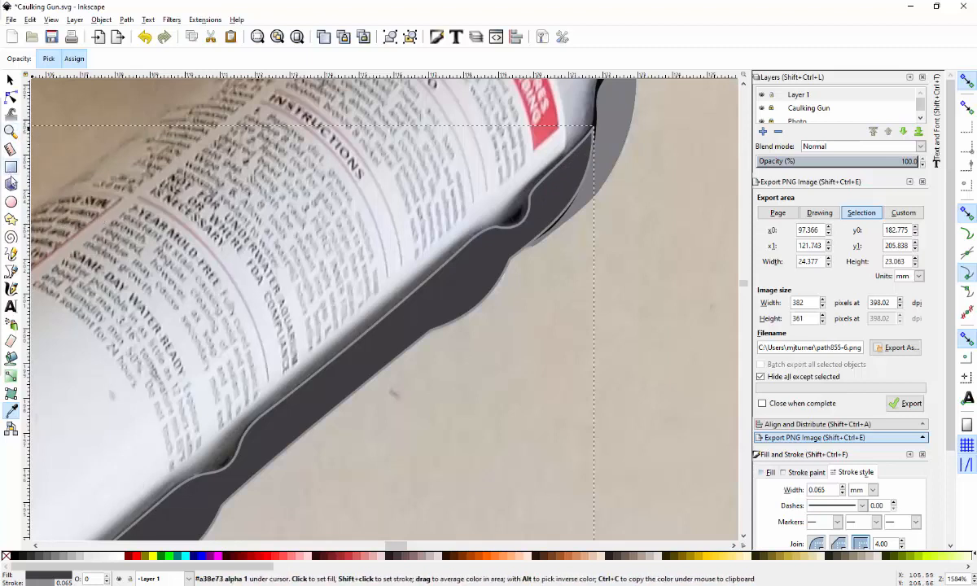
# Shift the nodes and handles of the upper-edge notch nearest the cap toward the tube to make the notch shallower, undoing one bad handle adjustment
pyautogui.click(10, 97)
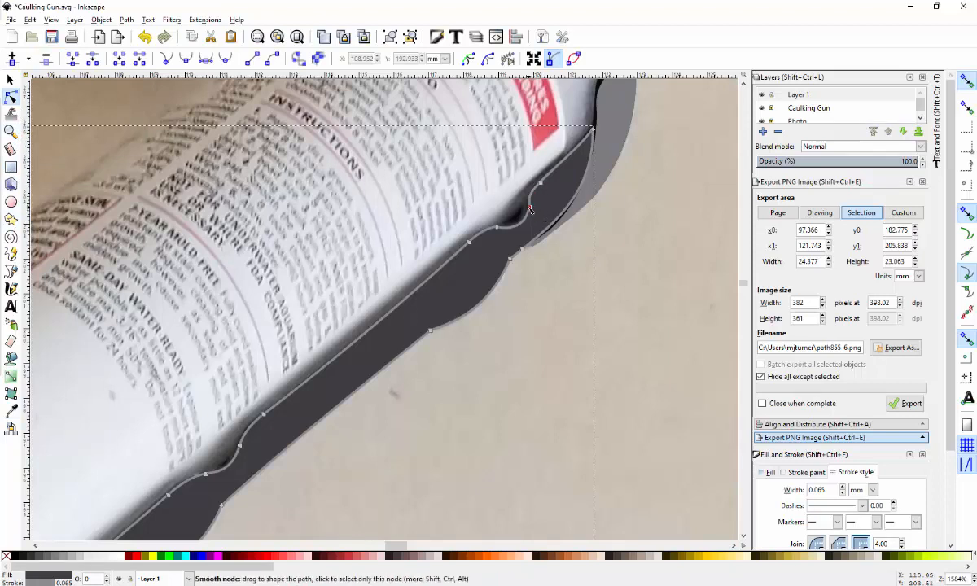
pyautogui.moveTo(530, 209); pyautogui.dragTo(576, 140)
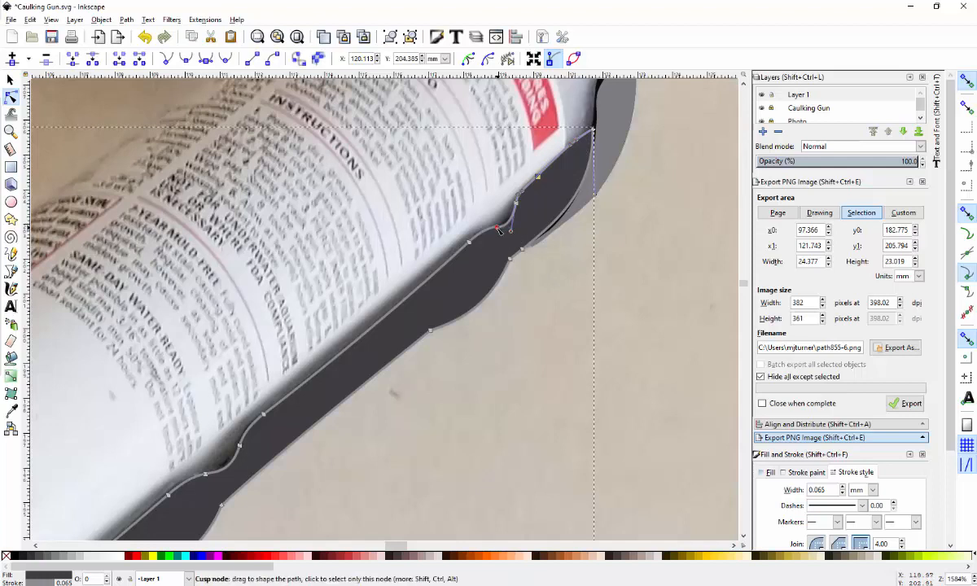
pyautogui.click(498, 228)
pyautogui.moveTo(511, 231); pyautogui.dragTo(486, 237)
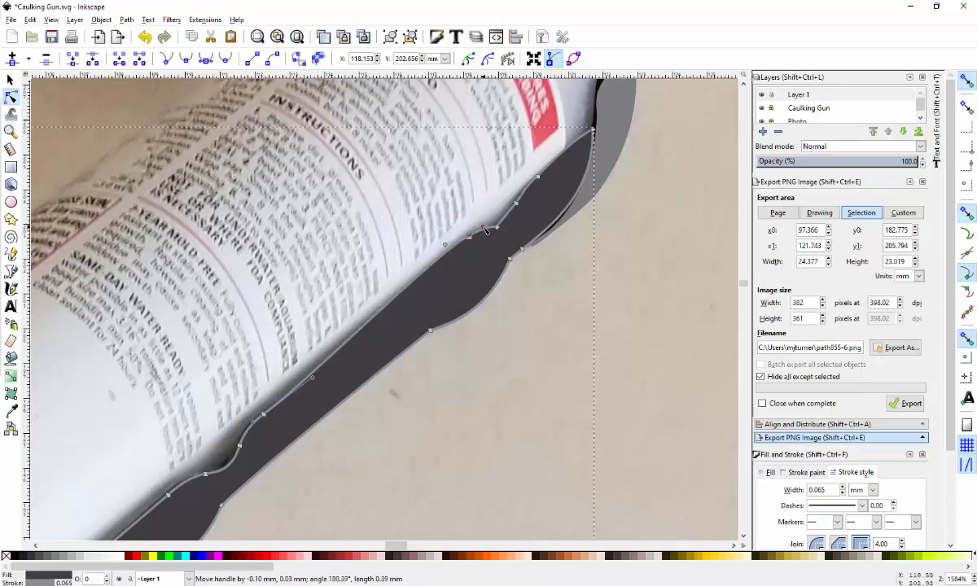
pyautogui.moveTo(498, 231); pyautogui.dragTo(500, 225)
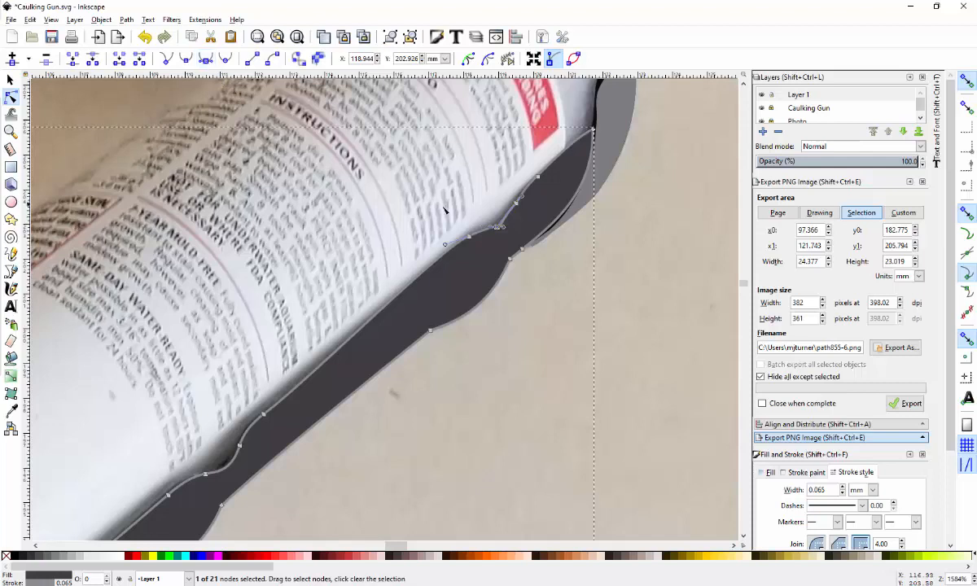
pyautogui.moveTo(505, 220)
pyautogui.mouseDown()
pyautogui.moveTo(513, 226)
pyautogui.moveTo(498, 229)
pyautogui.moveTo(499, 244)
pyautogui.moveTo(515, 209)
pyautogui.moveTo(497, 227)
pyautogui.mouseUp()
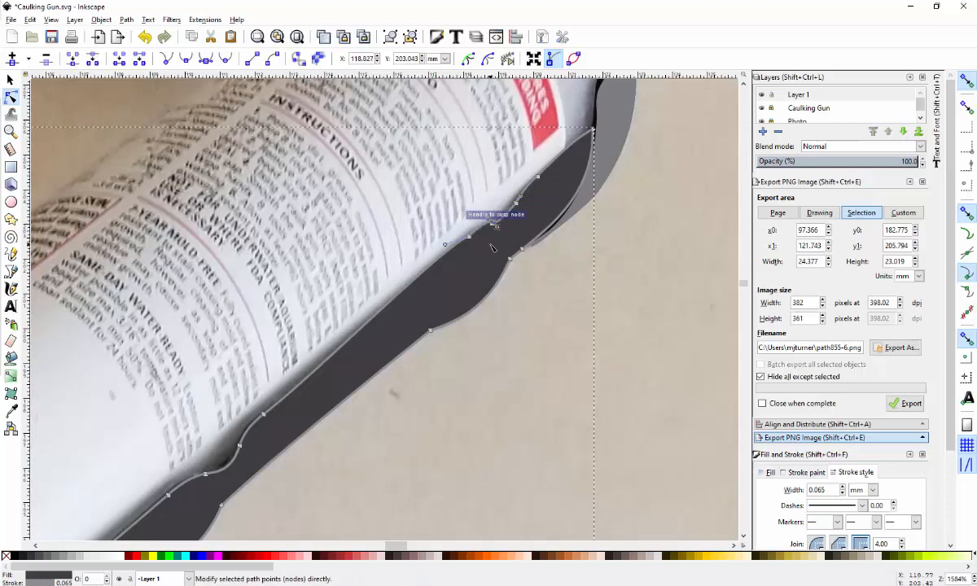
pyautogui.hotkey('ctrl', 'z')
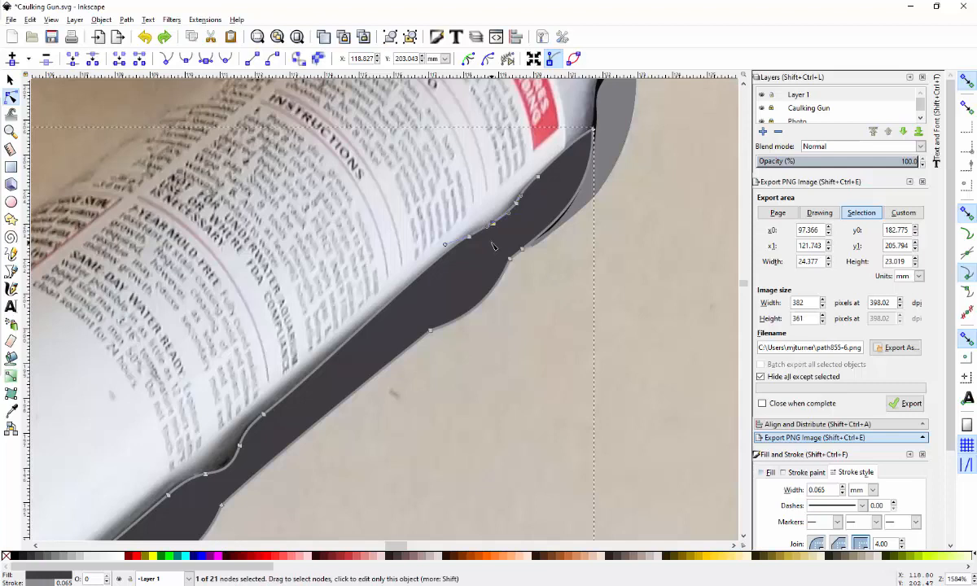
pyautogui.moveTo(510, 215); pyautogui.dragTo(514, 200)
pyautogui.click(516, 203)
# Shift the nodes and handles of the middle upper-edge notch toward the tube so the dark shape covers the shadow gap
pyautogui.scroll(-3, 269, 377)
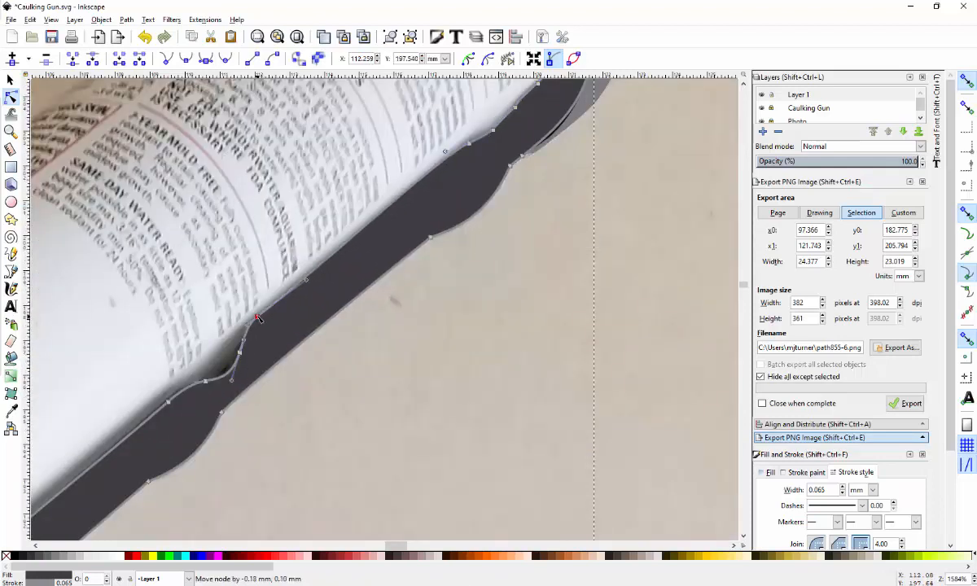
pyautogui.click(260, 319)
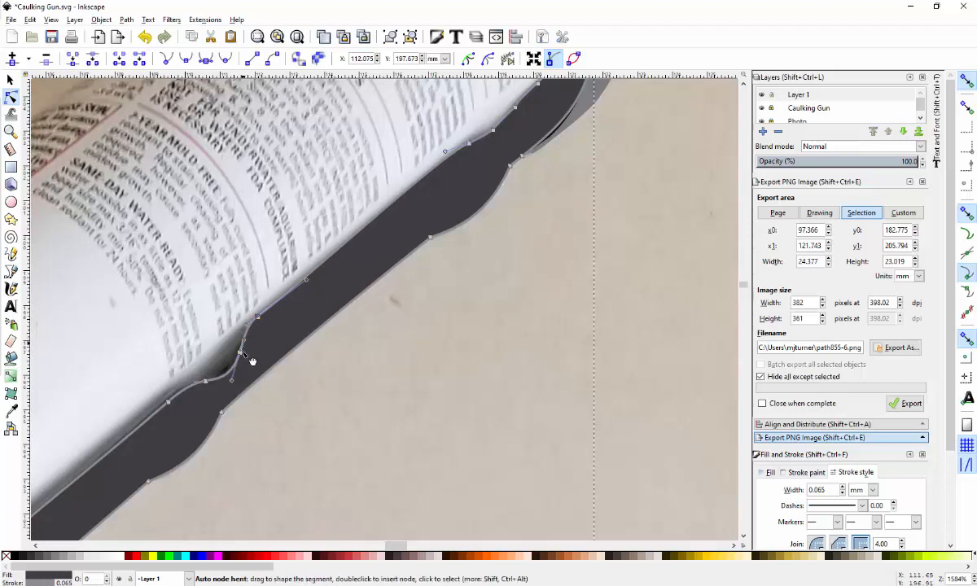
pyautogui.moveTo(238, 353); pyautogui.dragTo(219, 364)
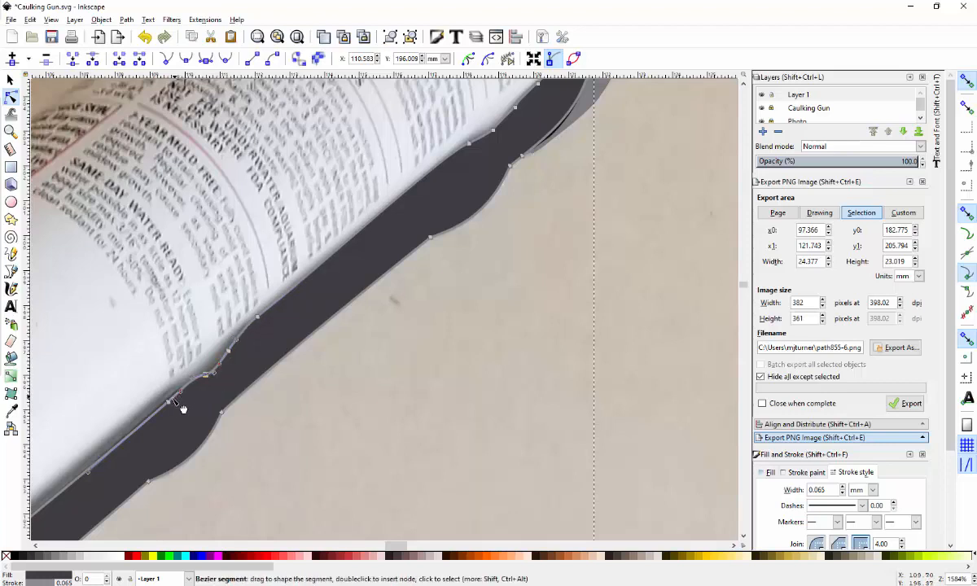
pyautogui.moveTo(167, 403); pyautogui.dragTo(193, 379)
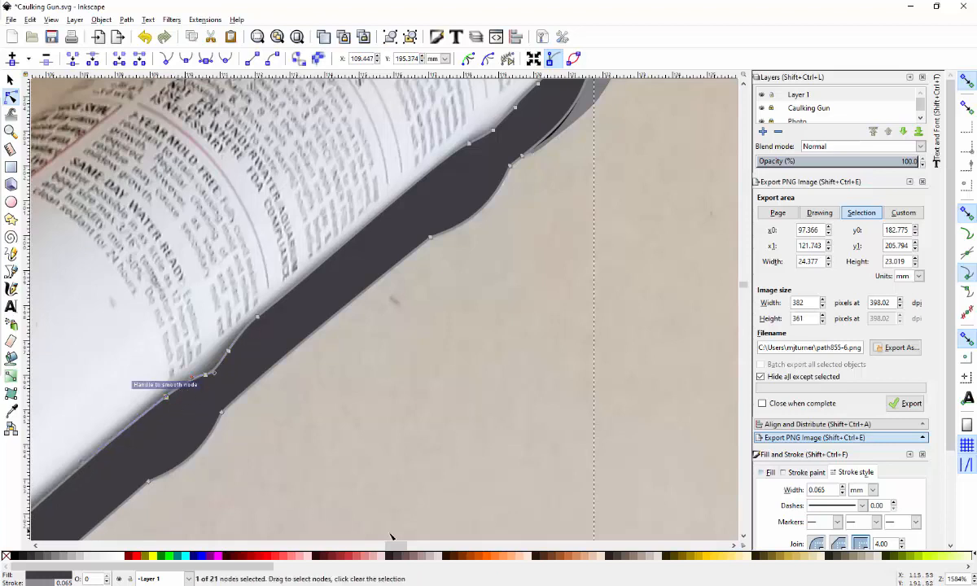
# Shift the nodes and handles of the upper-edge notch beside the barcode and the handle-end corner toward the tube, covering the shadow gap
pyautogui.moveTo(401, 546); pyautogui.dragTo(386, 548)
pyautogui.scroll(-6, 328, 484)
pyautogui.scroll(-1, 326, 485)
pyautogui.scroll(-1, 373, 507)
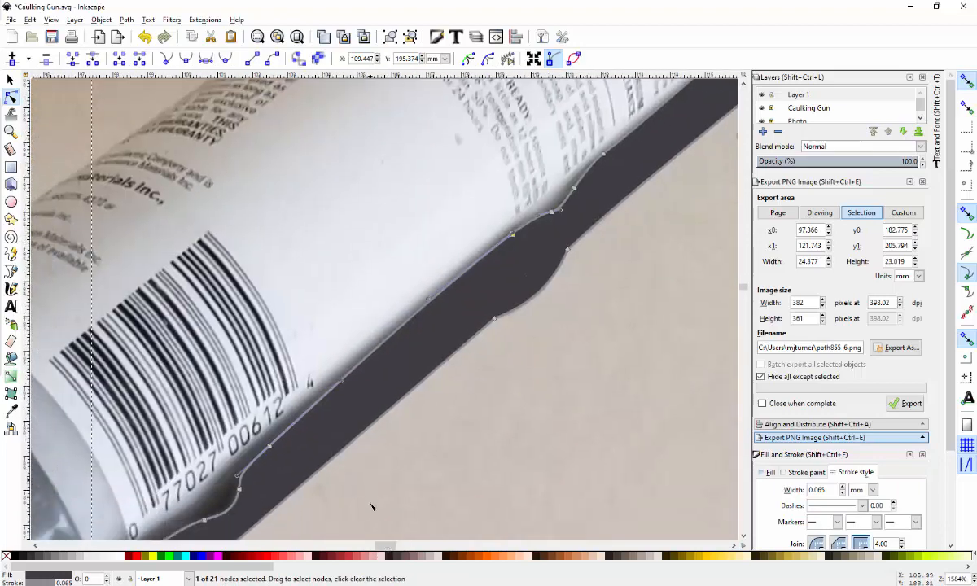
pyautogui.scroll(-2, 372, 507)
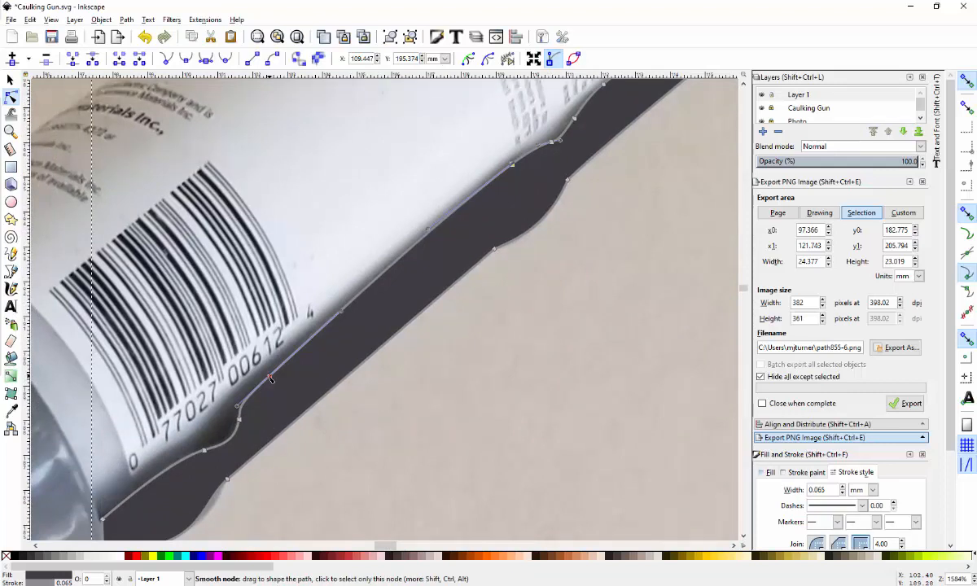
pyautogui.moveTo(271, 378); pyautogui.dragTo(260, 370)
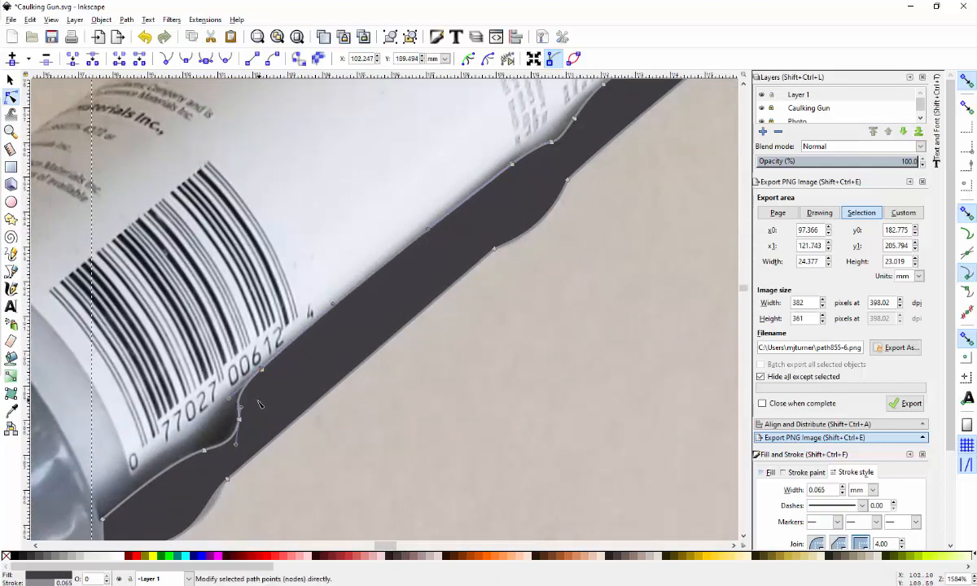
pyautogui.moveTo(238, 418); pyautogui.dragTo(193, 439)
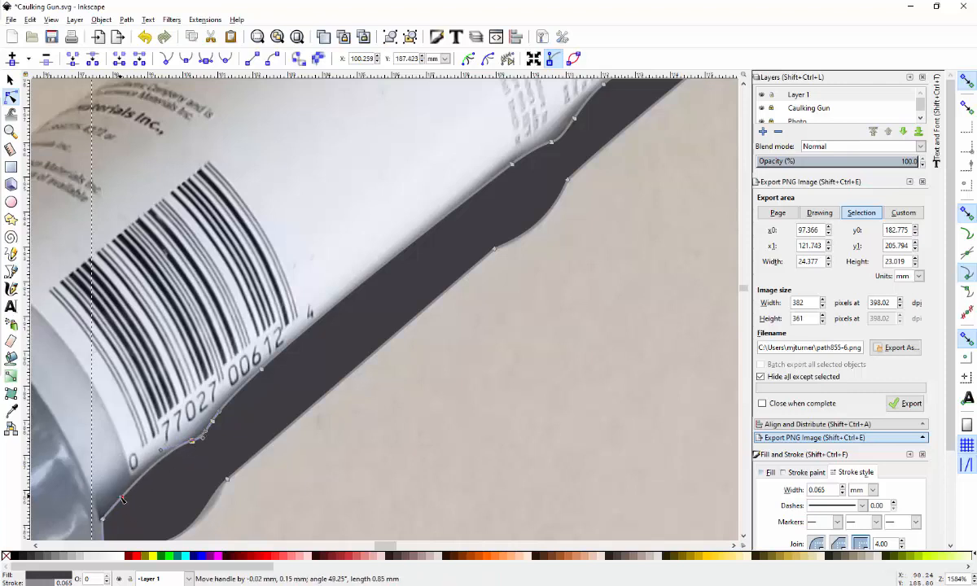
pyautogui.moveTo(102, 519); pyautogui.dragTo(100, 506)
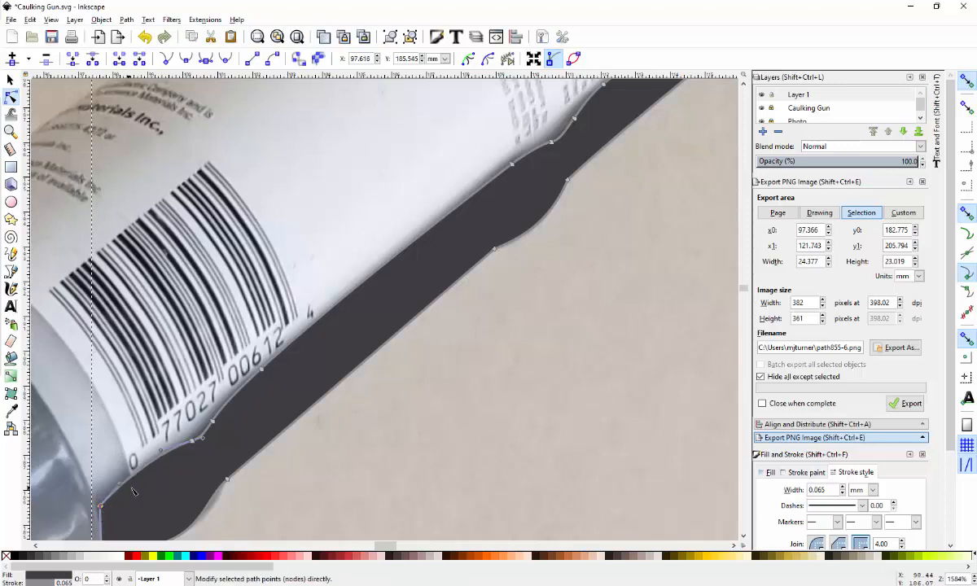
pyautogui.scroll(-3, 245, 481)
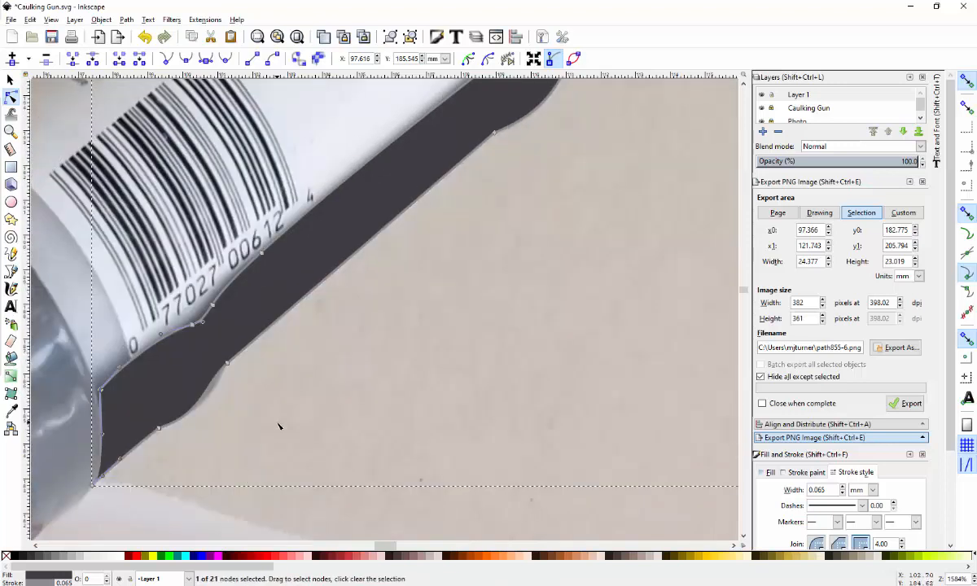
pyautogui.scroll(-1, 280, 427)
pyautogui.press('space')
pyautogui.scroll(-1, 279, 427)
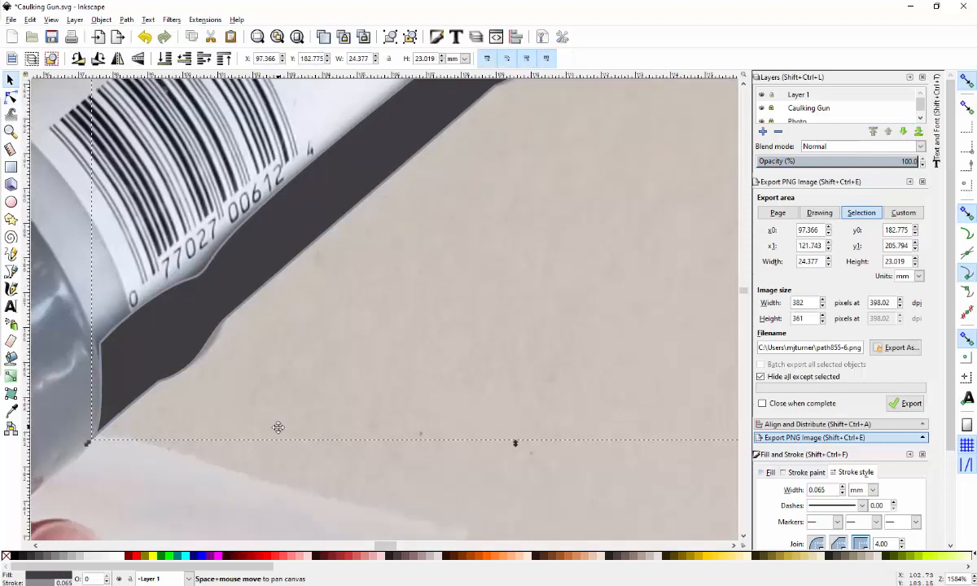
pyautogui.click(269, 503)
# Refine the middle upper-edge notch of the dark cradle path by moving its two nodes and handles closer to the tube
pyautogui.scroll(1, 266, 414)
pyautogui.scroll(7, 266, 414)
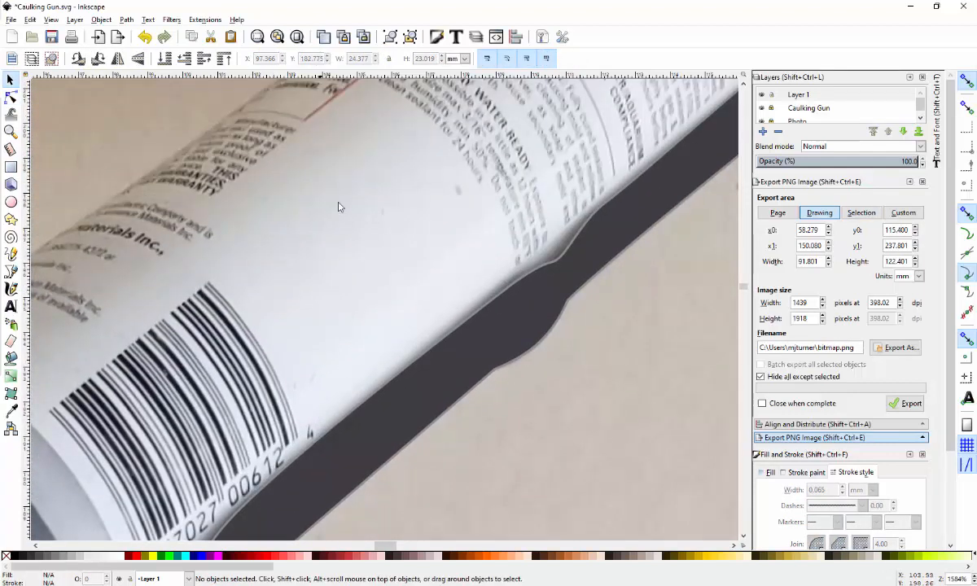
pyautogui.keyDown('ctrl'); pyautogui.scroll(-2, 425, 267); pyautogui.keyUp('ctrl')
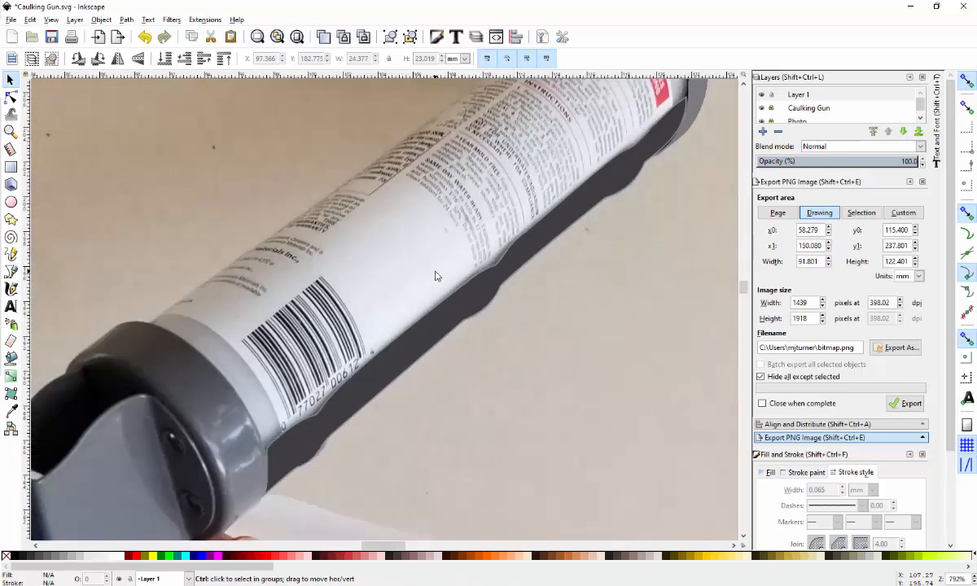
pyautogui.click(500, 266)
pyautogui.keyDown('ctrl'); pyautogui.scroll(4, 500, 266); pyautogui.keyUp('ctrl')
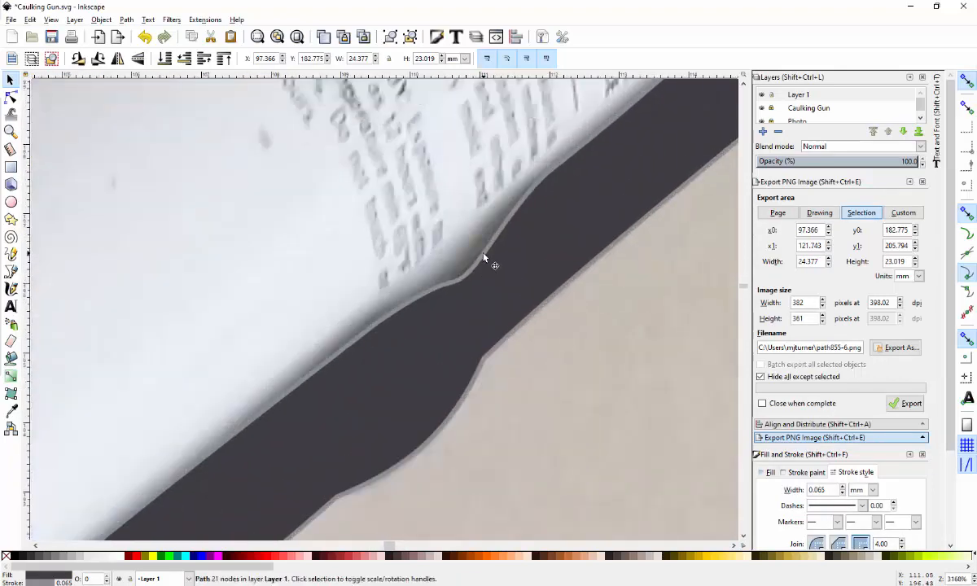
pyautogui.click(11, 96)
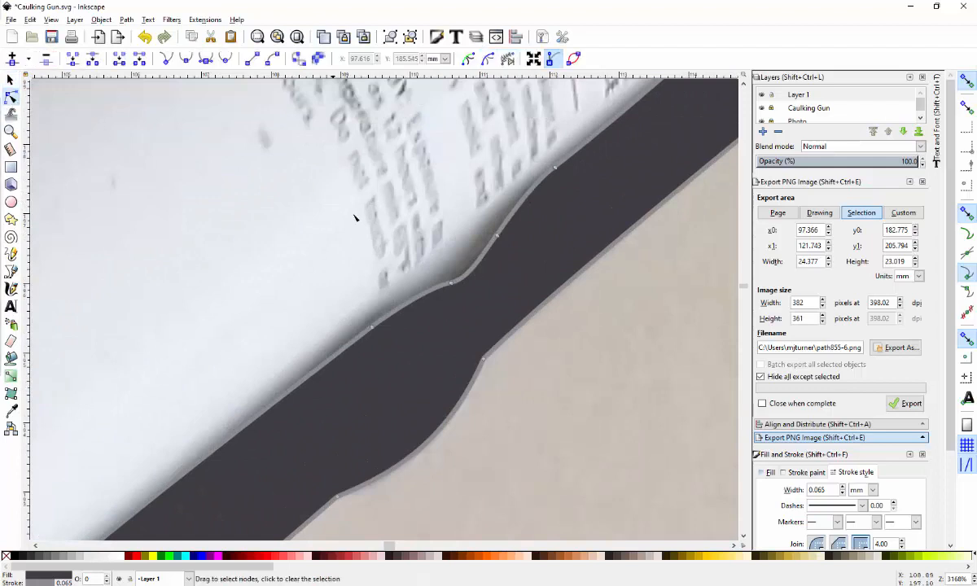
pyautogui.moveTo(495, 234); pyautogui.dragTo(478, 239)
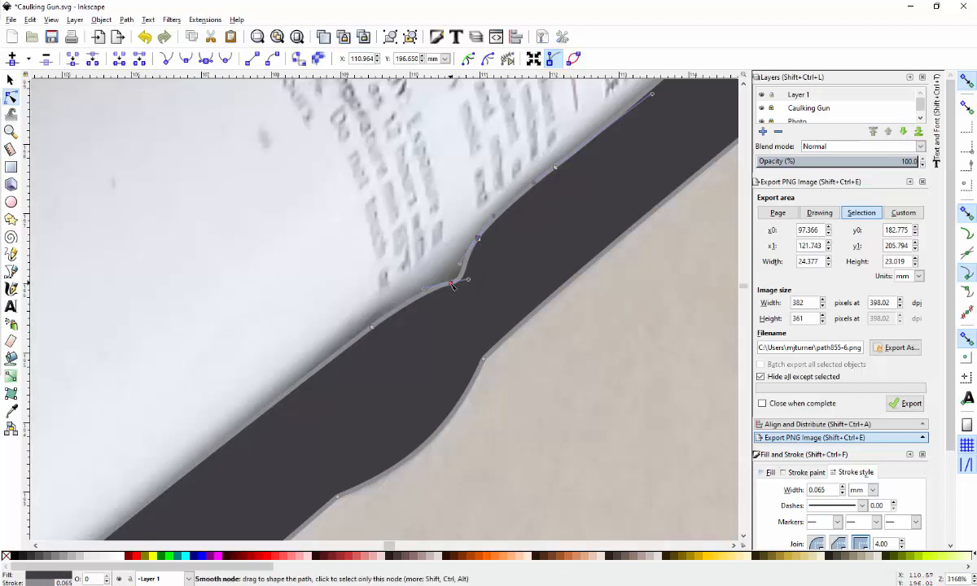
pyautogui.moveTo(452, 283); pyautogui.dragTo(460, 273)
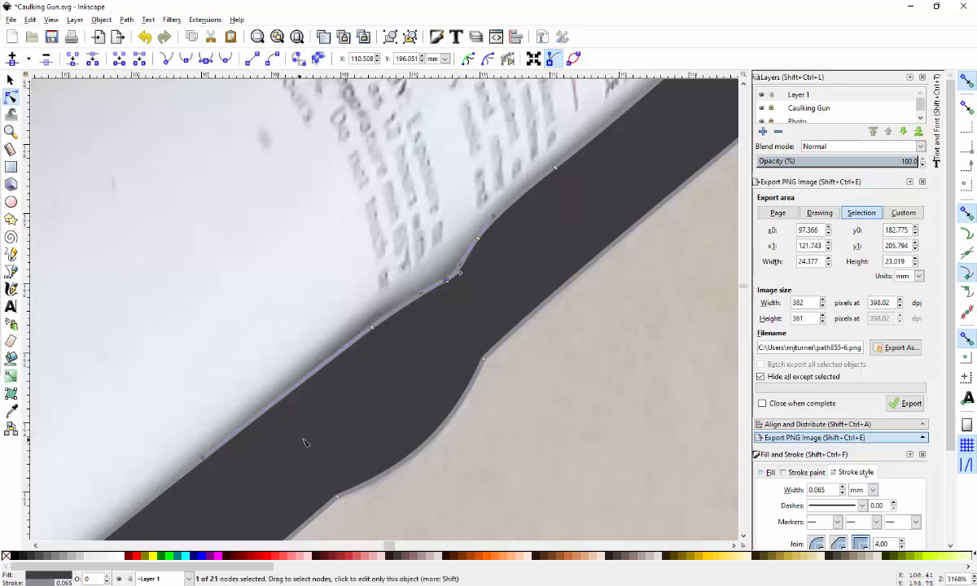
# Match the dark cradle path's stroke to its own fill by sampling the dark grey #403e41
pyautogui.click(11, 411)
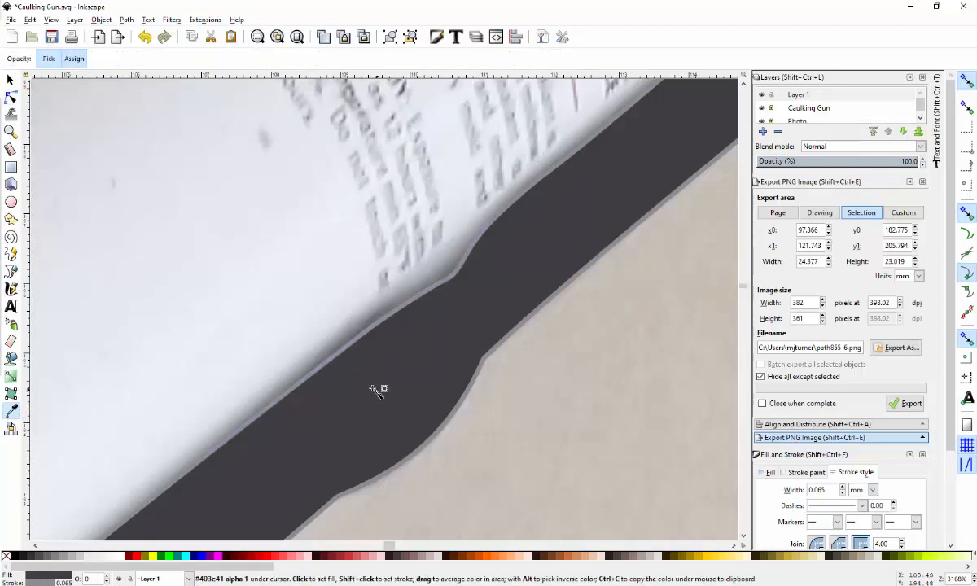
pyautogui.click(378, 389)
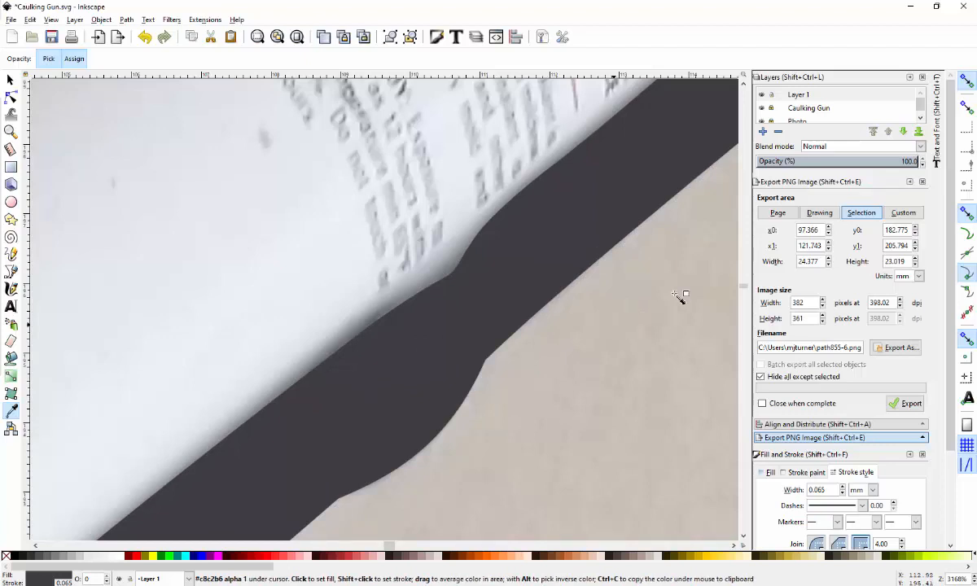
pyautogui.click(11, 80)
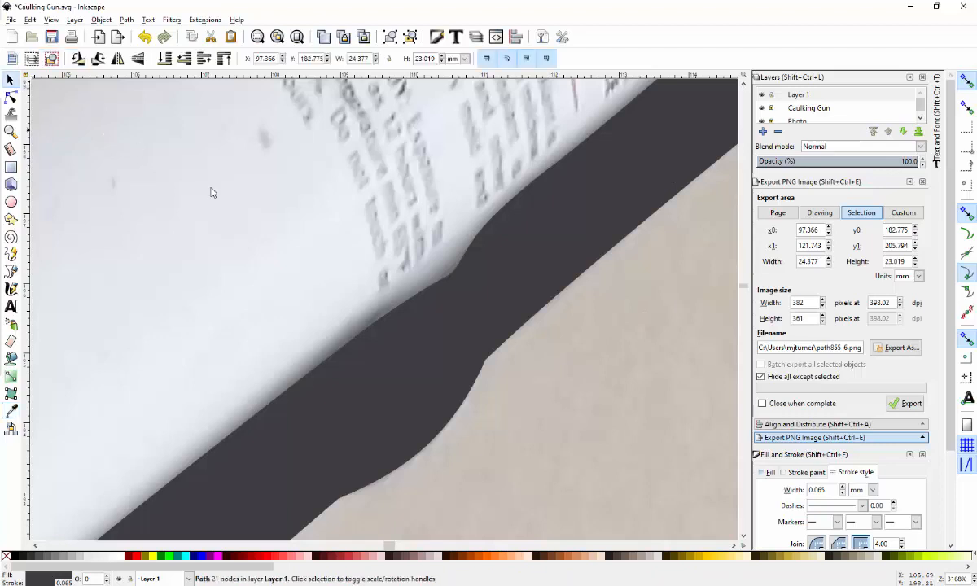
# Move the dark cradle path from Layer 1 to the Caulking Gun layer
pyautogui.rightClick(429, 318)
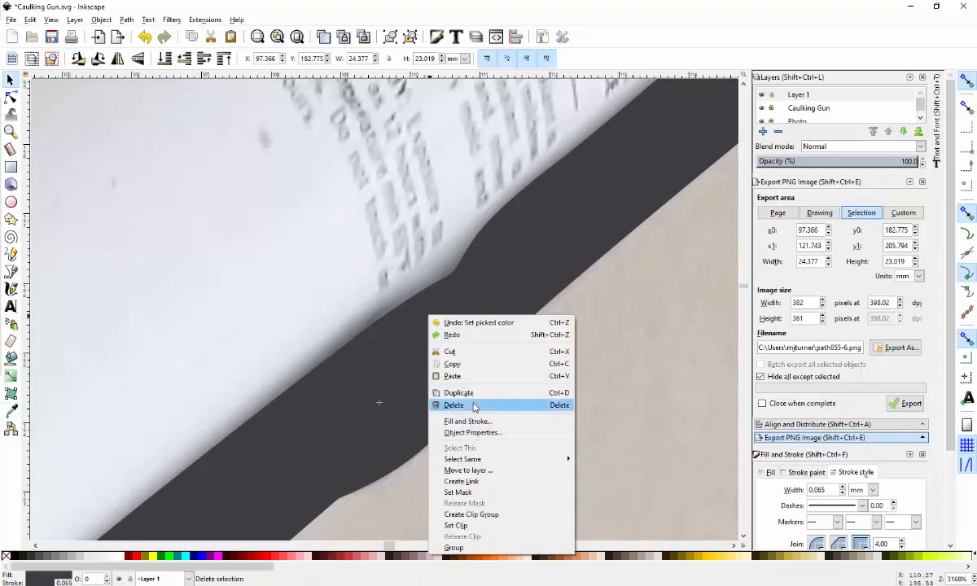
pyautogui.click(479, 471)
pyautogui.click(481, 279)
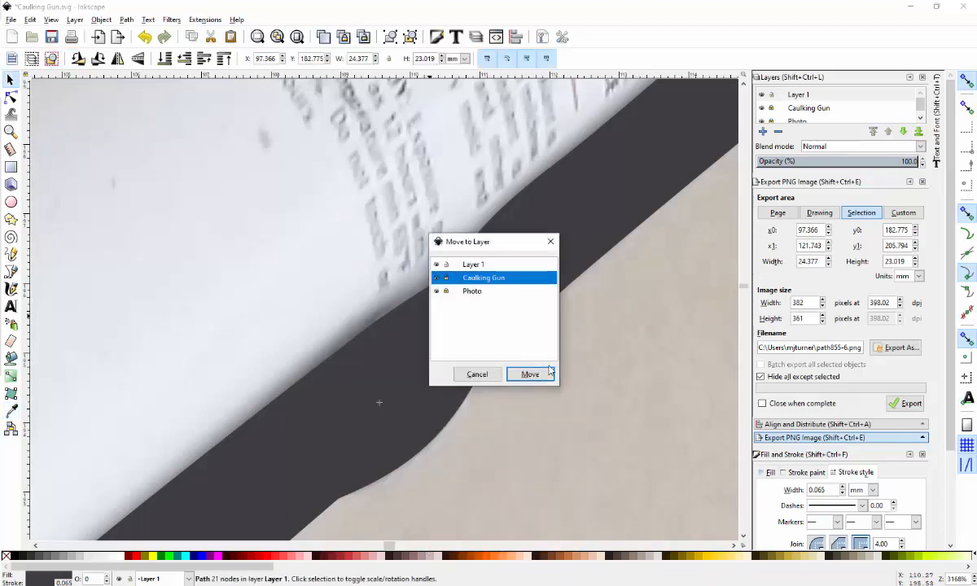
pyautogui.click(531, 373)
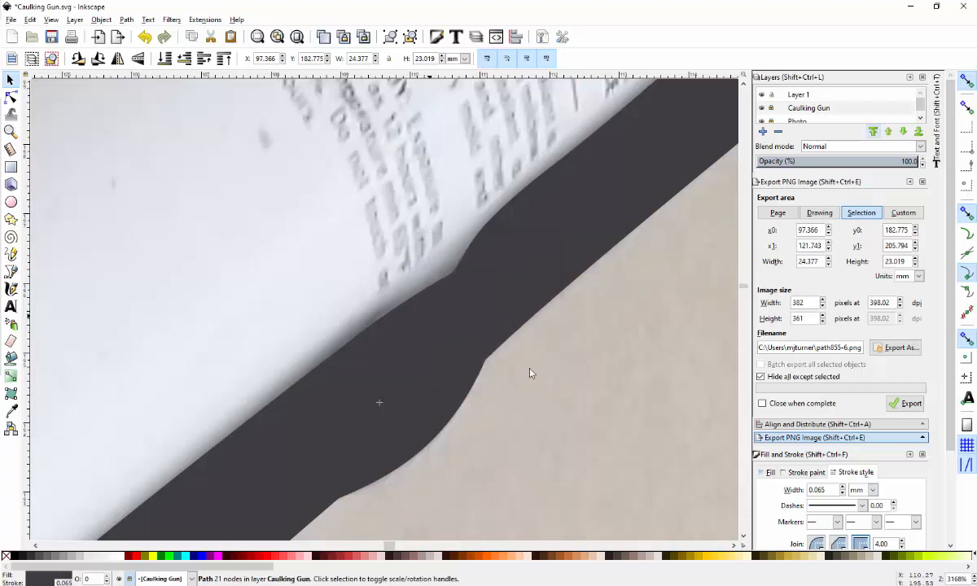
# Lower the dark path beneath the grey cradle on the Caulking Gun layer, unlocking the layer for the change and relocking it
pyautogui.click(774, 108)
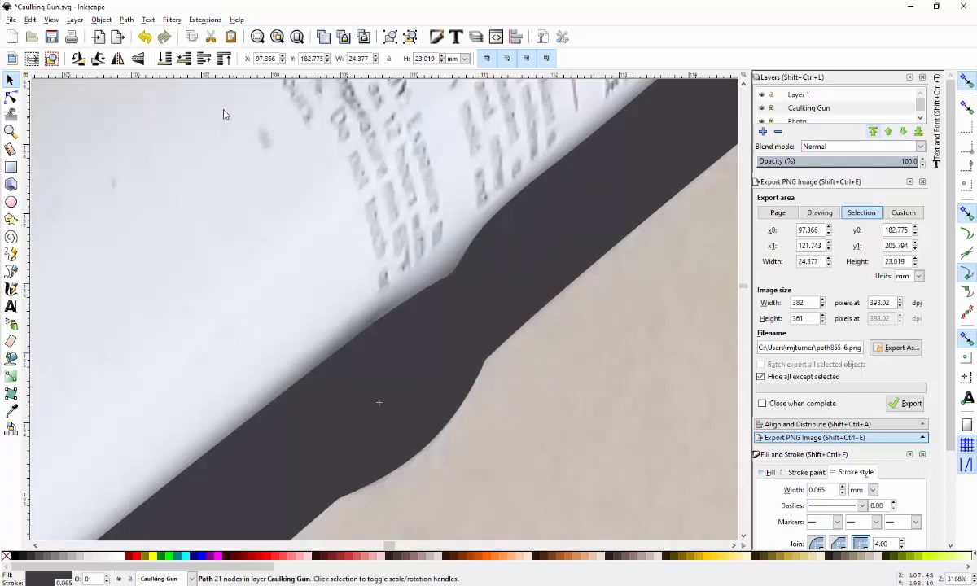
pyautogui.click(162, 58)
pyautogui.click(245, 180)
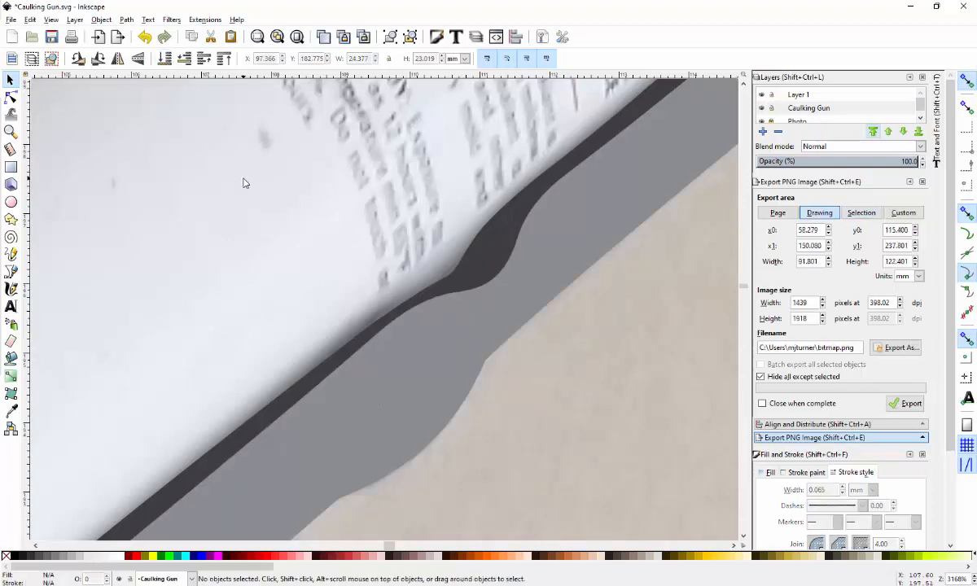
pyautogui.keyDown('ctrl'); pyautogui.scroll(-2, 387, 274); pyautogui.keyUp('ctrl')
pyautogui.keyDown('ctrl'); pyautogui.scroll(-2, 387, 277); pyautogui.keyUp('ctrl')
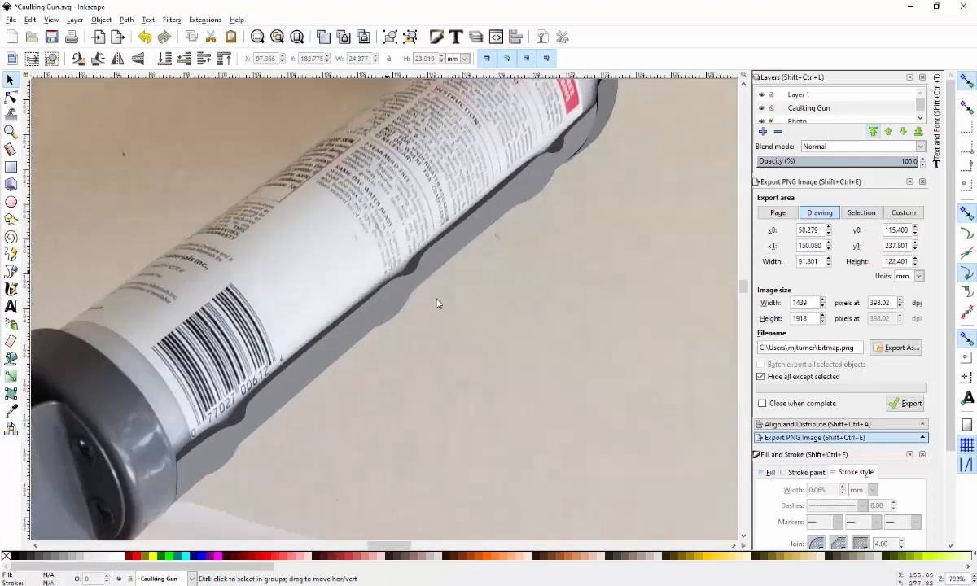
pyautogui.scroll(-1, 447, 331)
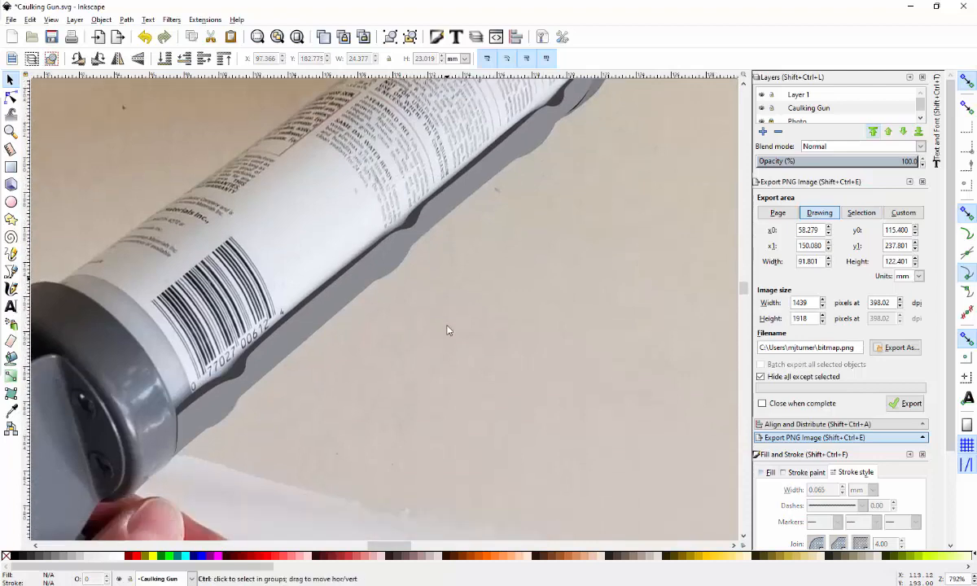
pyautogui.keyDown('ctrl'); pyautogui.scroll(-2, 447, 330); pyautogui.keyUp('ctrl')
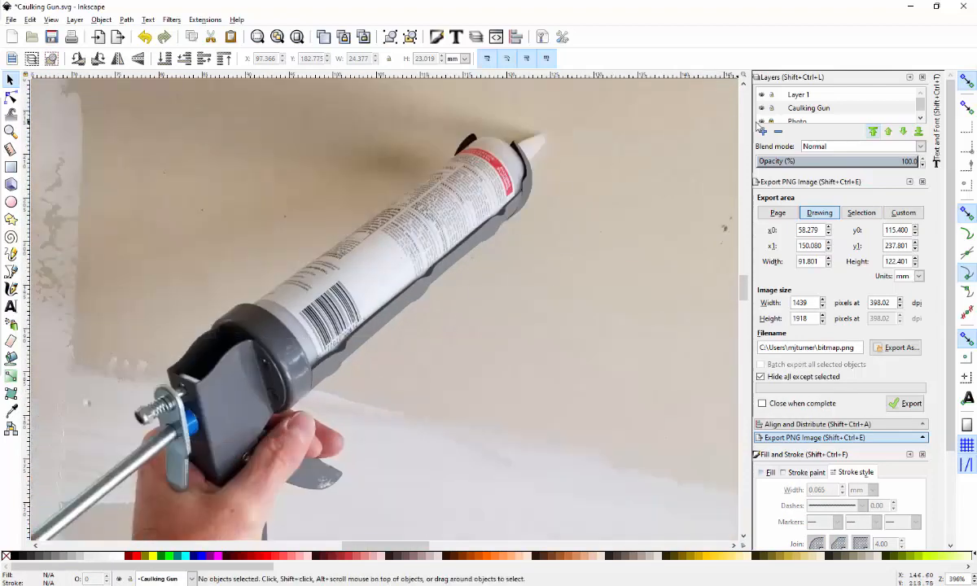
pyautogui.click(771, 109)
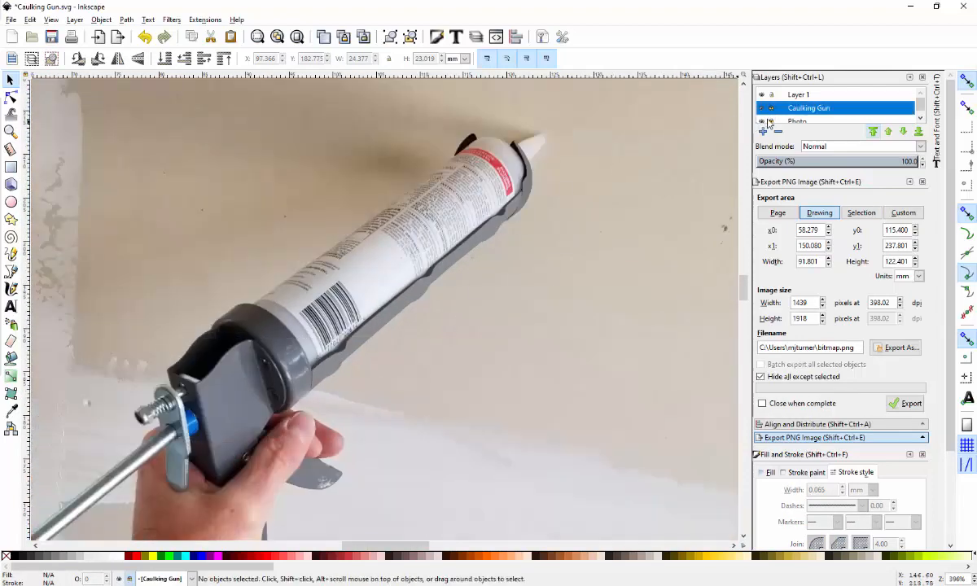
# Toggle the Photo layer's visibility to examine the traced shapes on their own and against the photo, leaving the photo shown
pyautogui.click(761, 121)
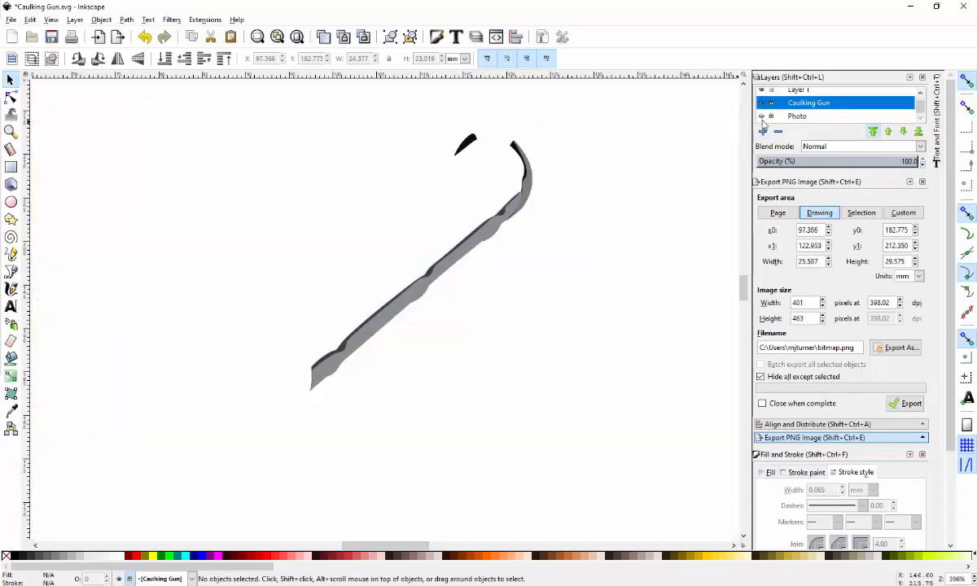
pyautogui.click(763, 119)
pyautogui.click(762, 118)
pyautogui.click(762, 119)
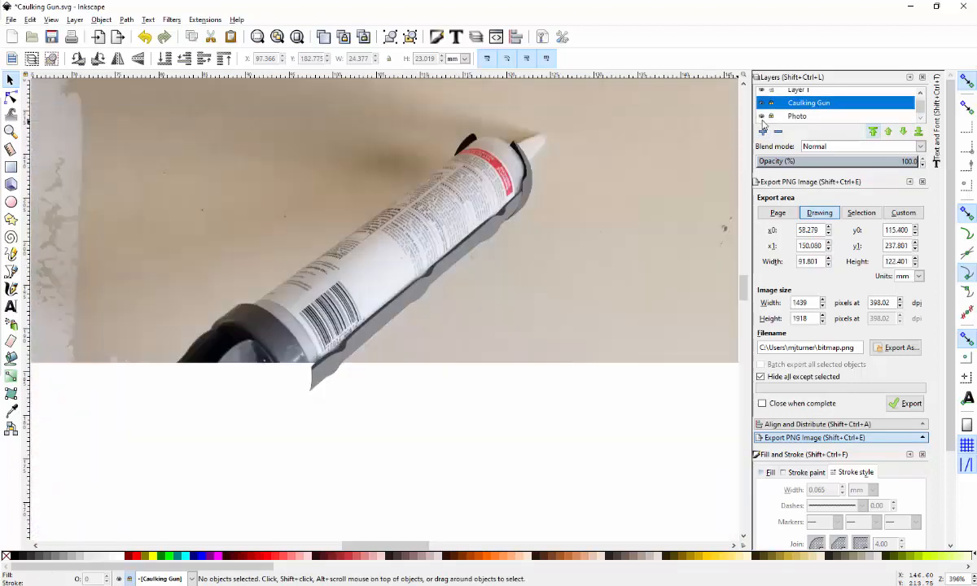
pyautogui.click(763, 118)
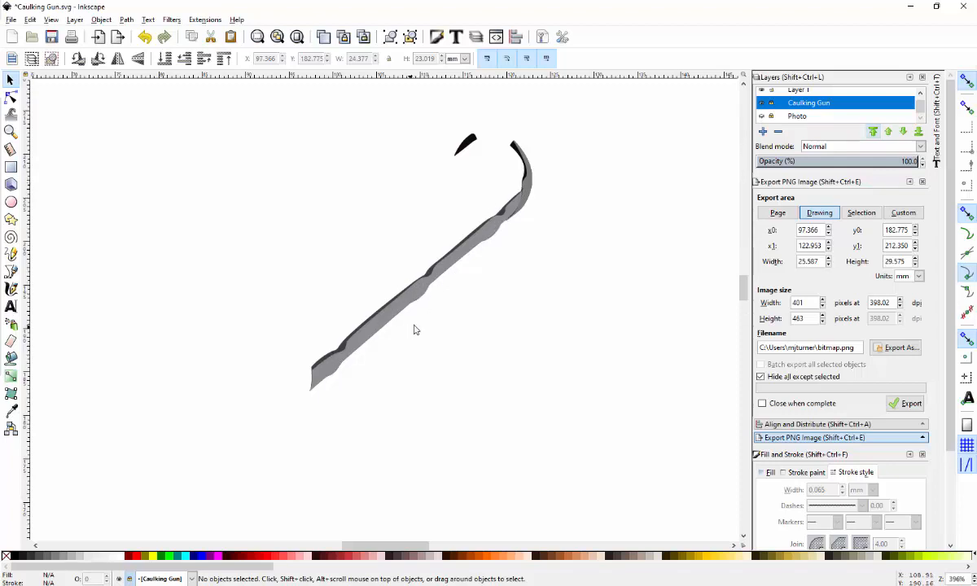
pyautogui.click(761, 117)
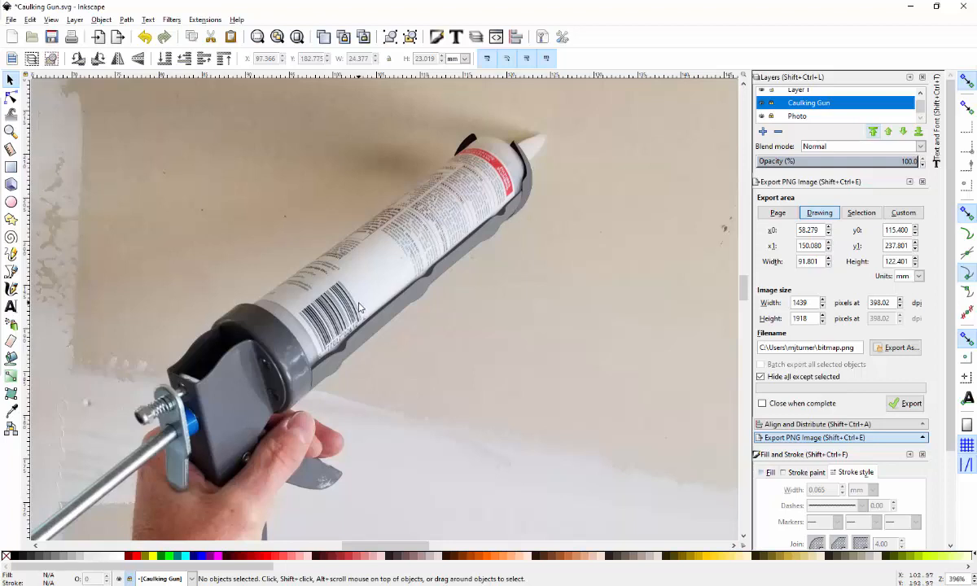
pyautogui.keyDown('ctrl'); pyautogui.scroll(-2, 361, 308); pyautogui.keyUp('ctrl')
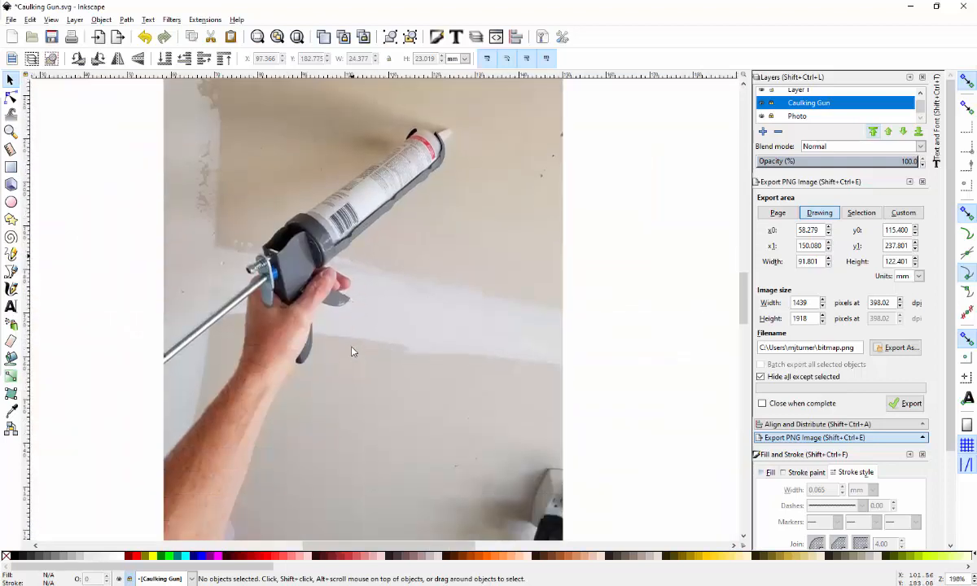